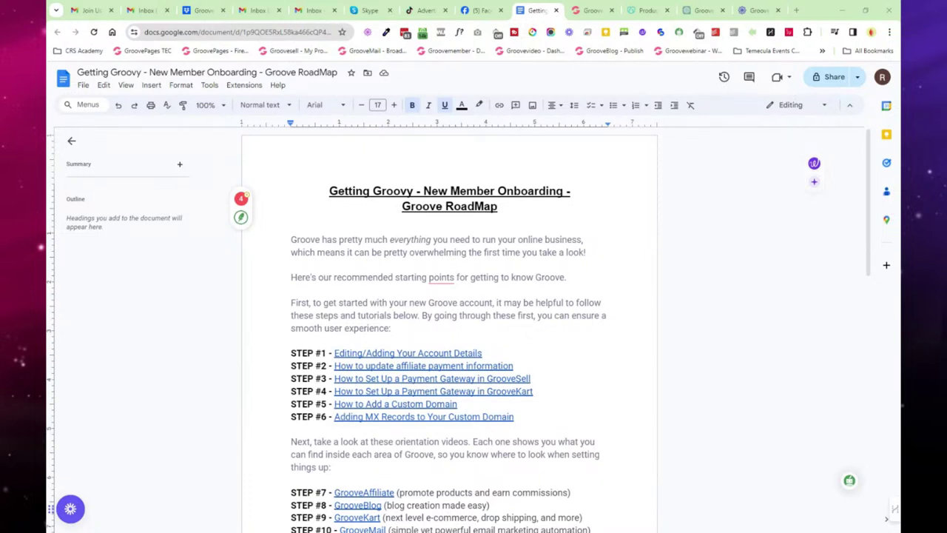
# Step: View the Step #1 tutorial on editing account details from the onboarding roadmap, and close its page
pyautogui.scroll(-1, 449, 333)
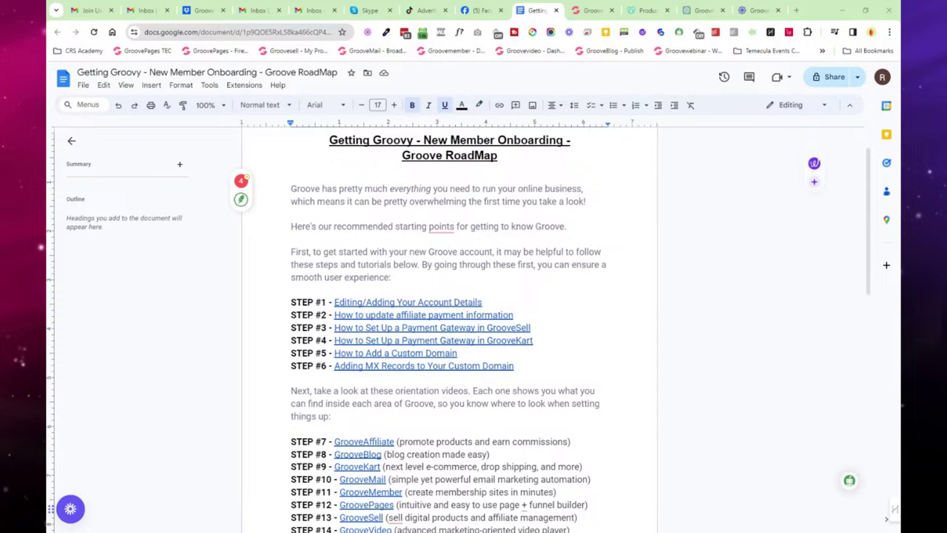
pyautogui.click(408, 324)
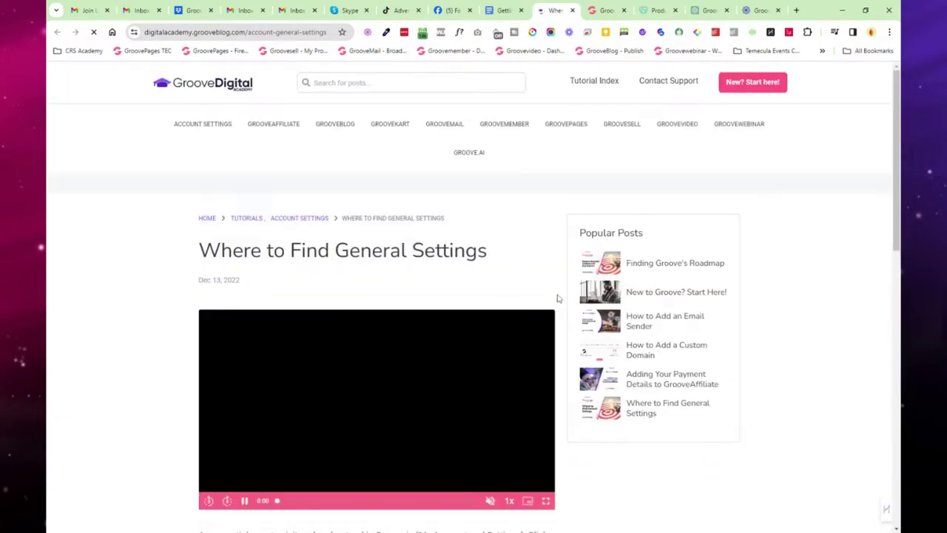
pyautogui.scroll(-1, 558, 299)
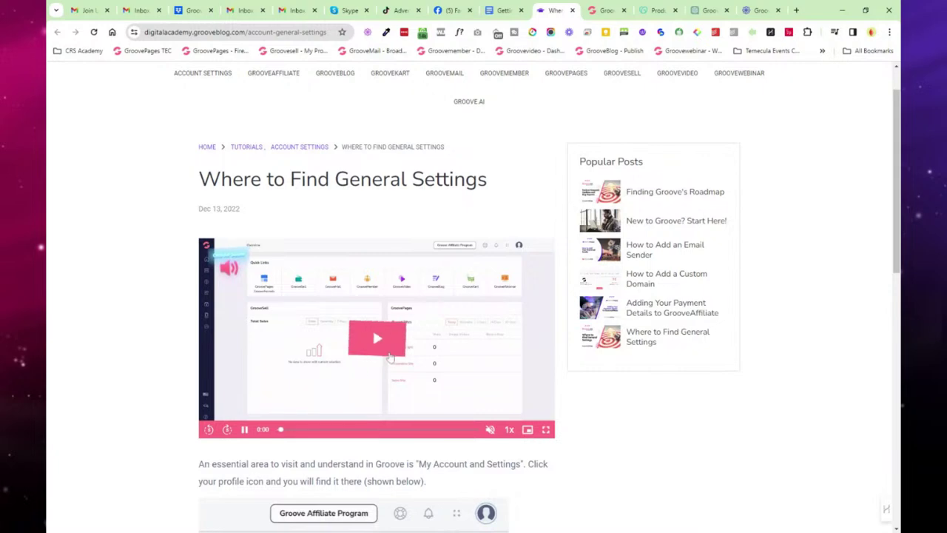
pyautogui.click(573, 11)
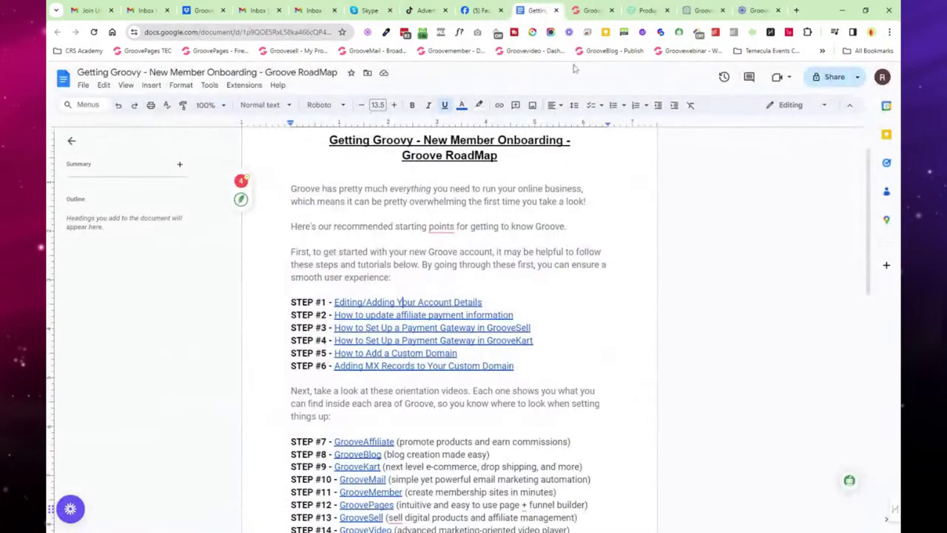
# Step: Switch to the Groove app and go from the page builder to the Groove dashboard
pyautogui.click(590, 15)
pyautogui.click(65, 79)
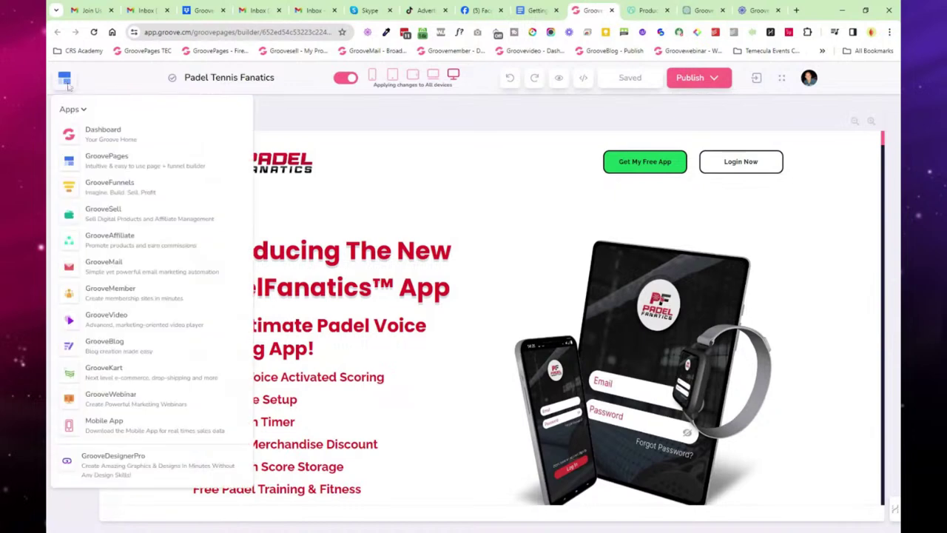
pyautogui.click(118, 134)
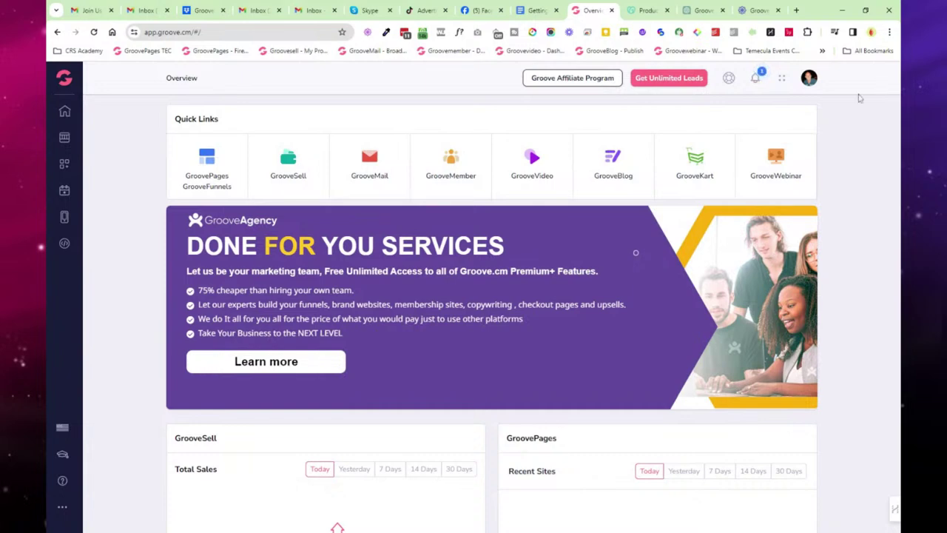
# Step: Open the Groove Partner Program page from the account options
pyautogui.click(809, 79)
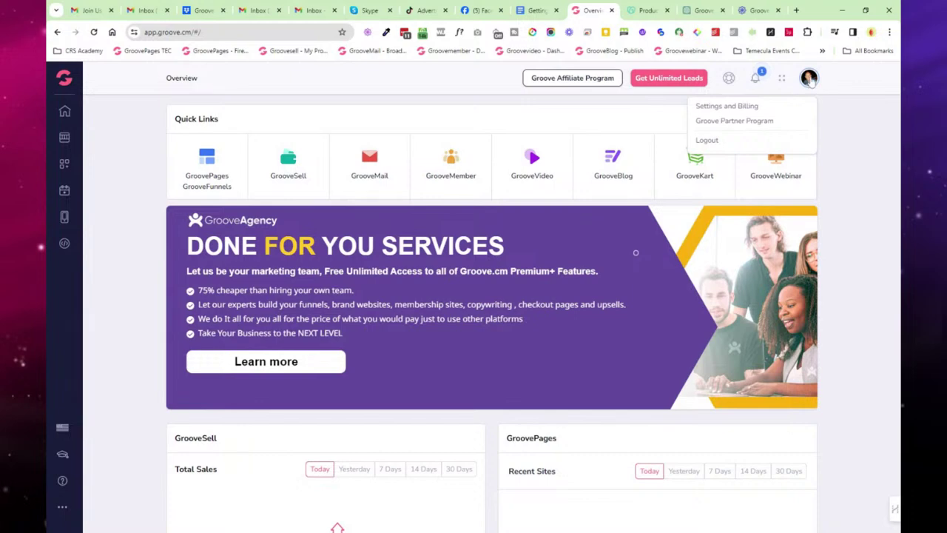
pyautogui.click(728, 123)
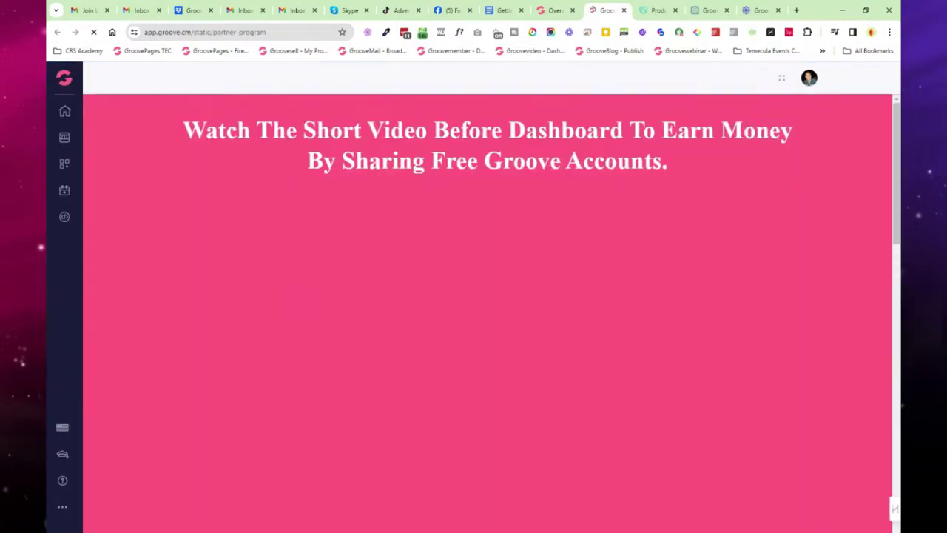
pyautogui.click(557, 11)
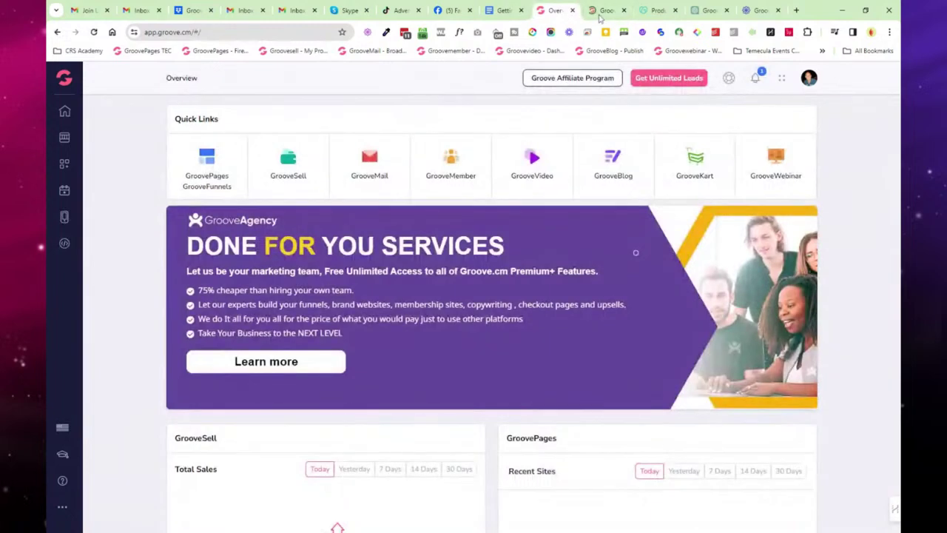
pyautogui.click(603, 10)
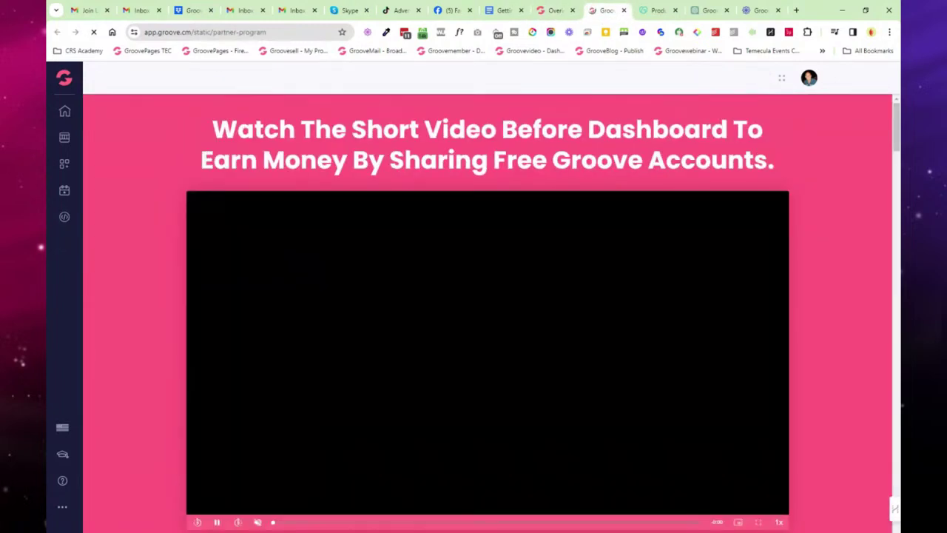
# Step: Examine the partner program's video, promotion tools and commission sections, and close the page
pyautogui.scroll(-1, 829, 168)
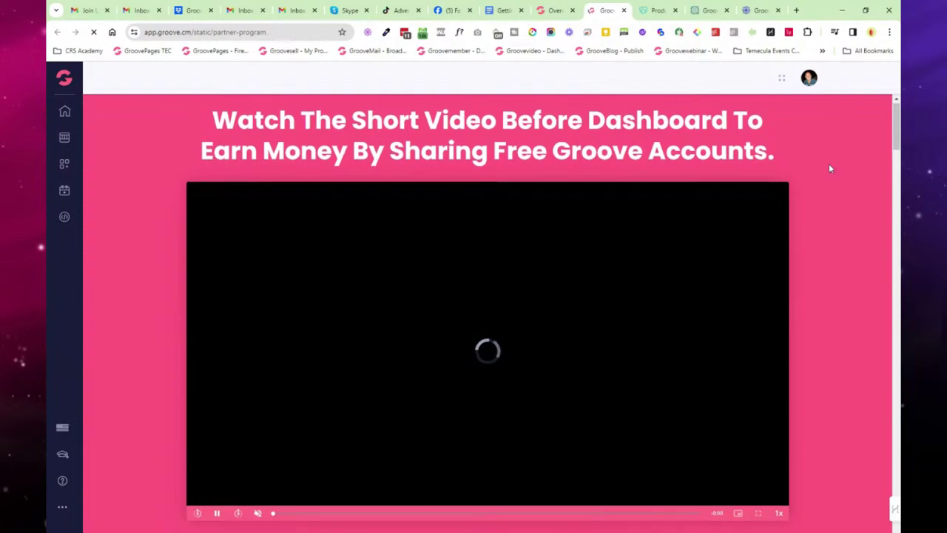
pyautogui.scroll(-2, 830, 227)
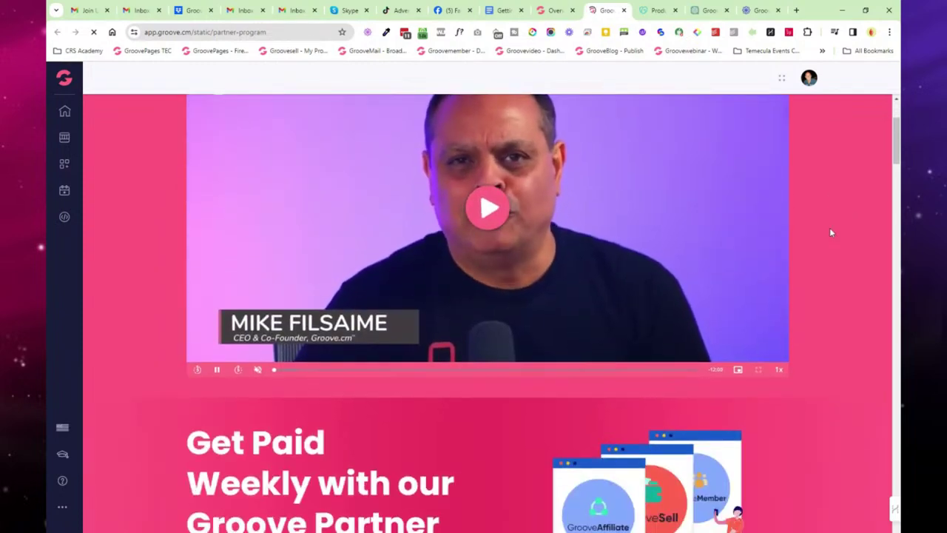
pyautogui.scroll(-8, 830, 232)
pyautogui.scroll(-1, 820, 239)
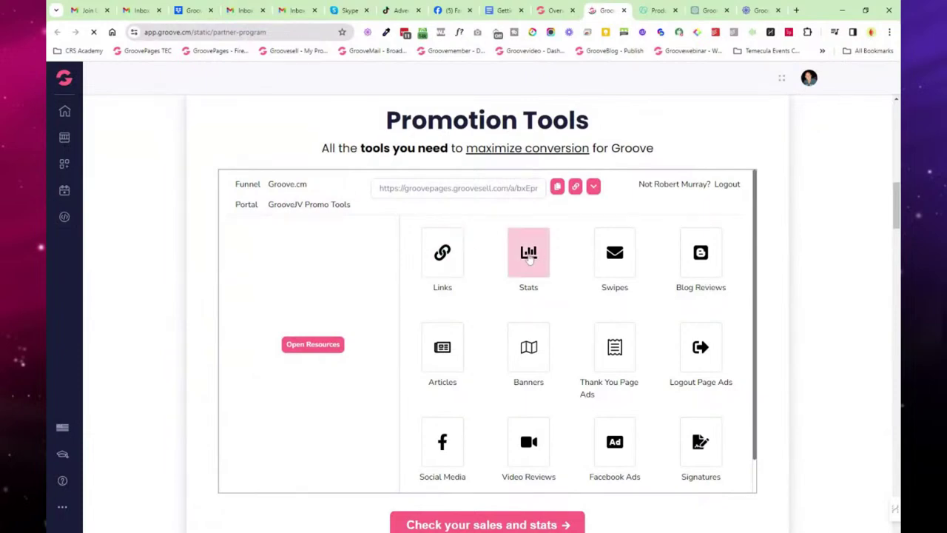
pyautogui.scroll(-5, 778, 241)
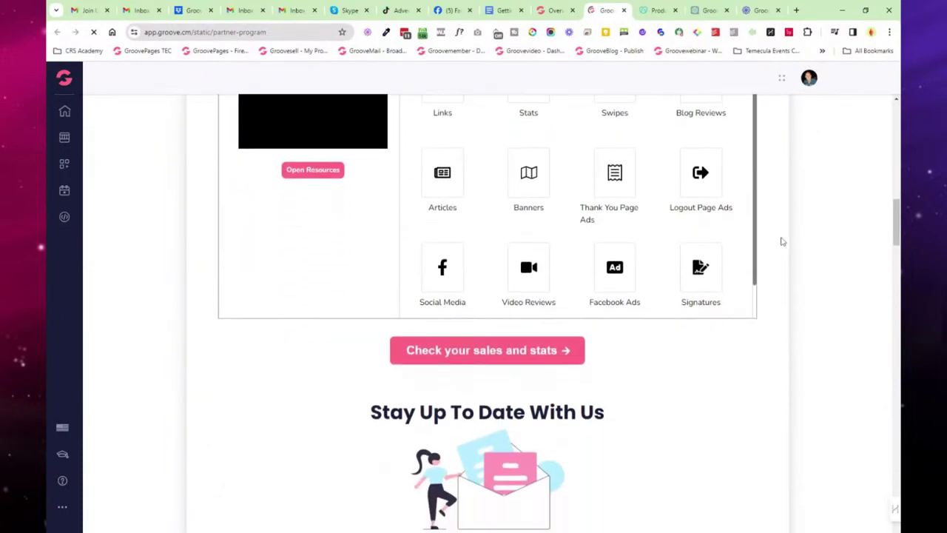
pyautogui.scroll(-10, 783, 242)
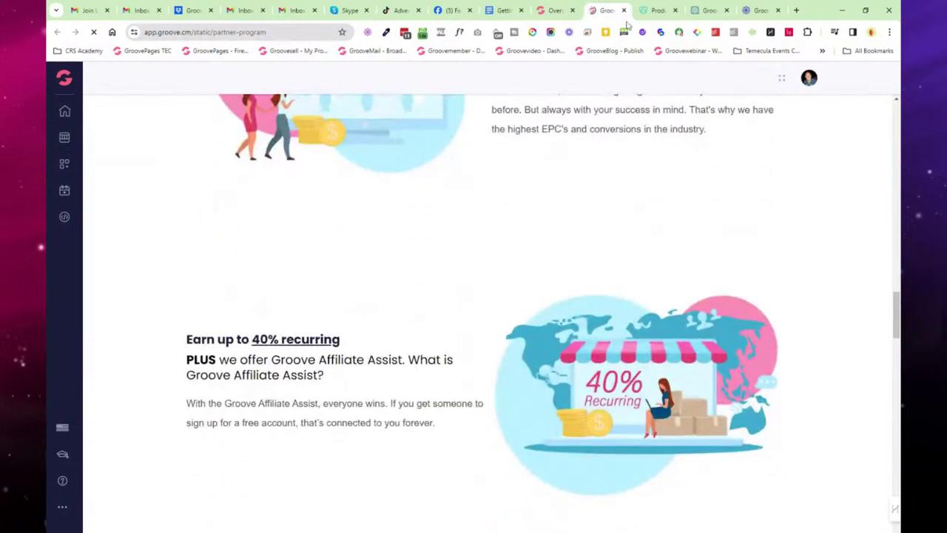
pyautogui.click(625, 11)
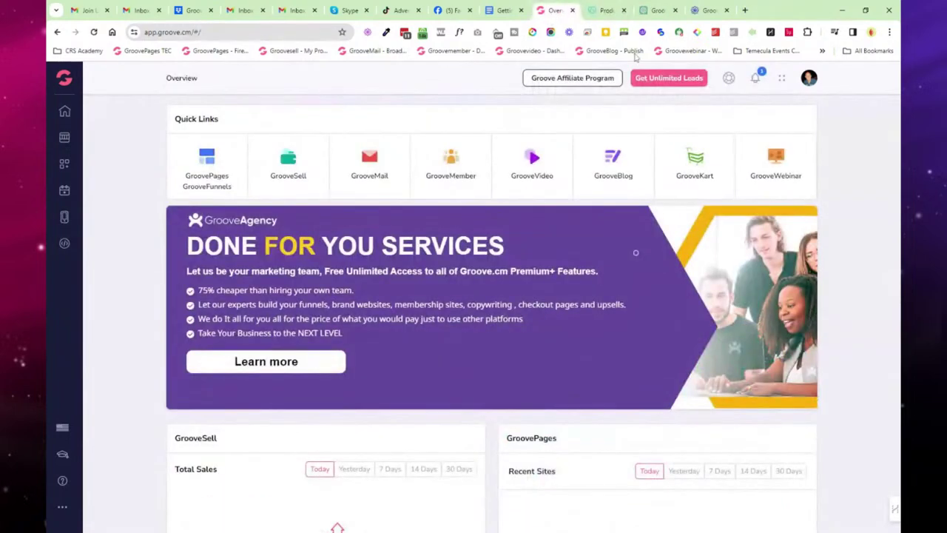
# Step: View the account options and the lists of available Groove apps on the dashboard
pyautogui.click(809, 79)
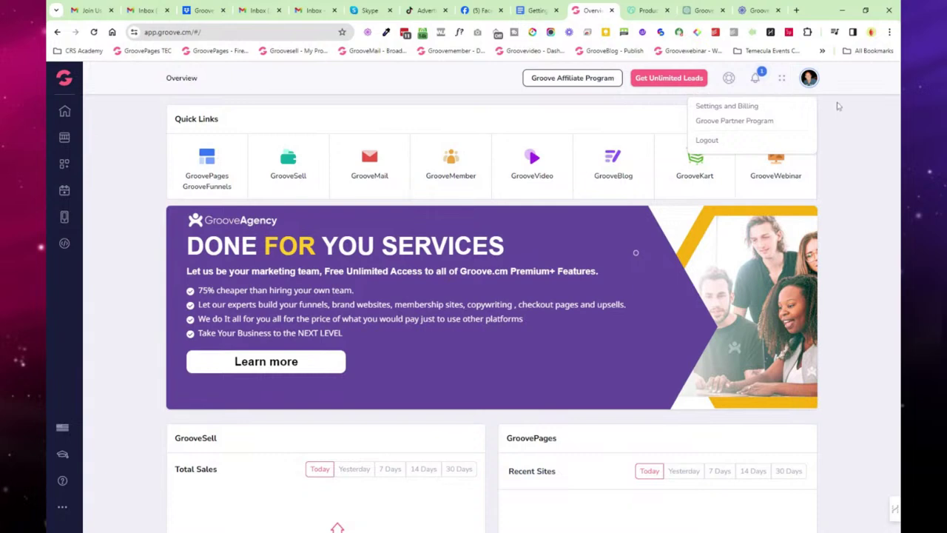
pyautogui.click(811, 82)
pyautogui.click(784, 80)
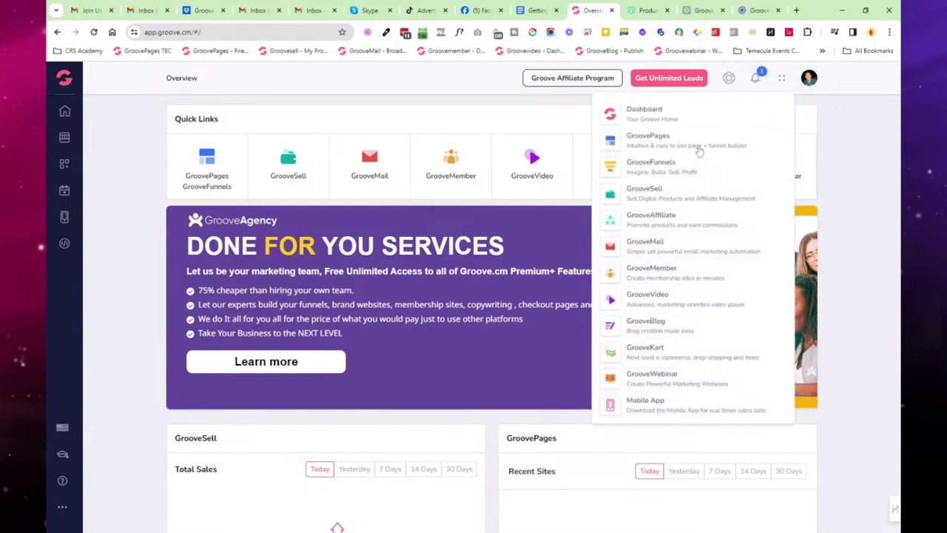
pyautogui.click(858, 172)
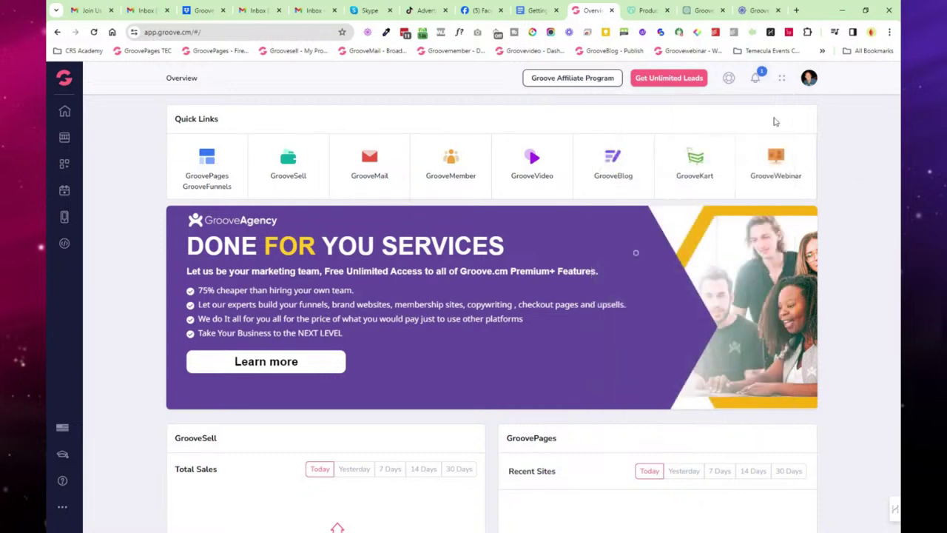
pyautogui.click(66, 80)
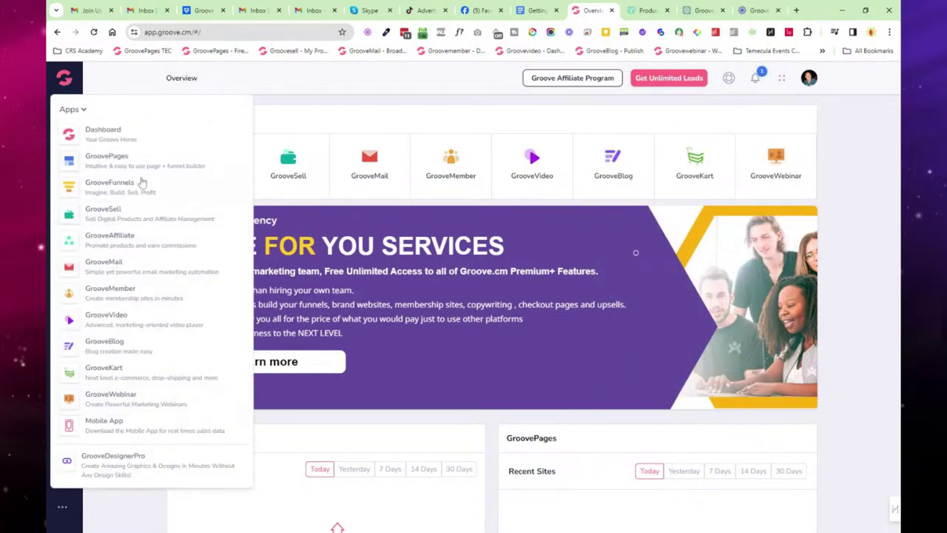
# Step: Browse the Latest Updates notifications for new features and improvements, and close them
pyautogui.click(756, 79)
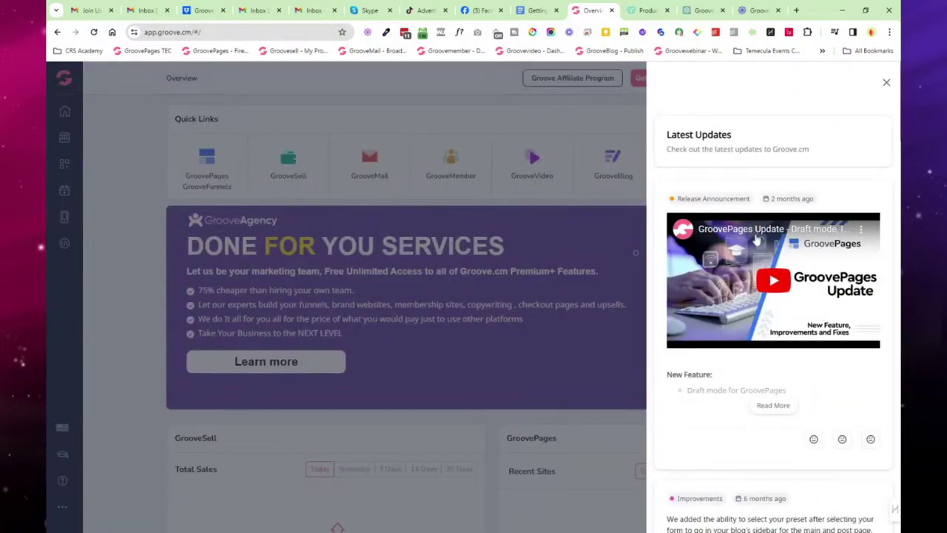
pyautogui.scroll(-1, 755, 241)
pyautogui.scroll(-8, 756, 240)
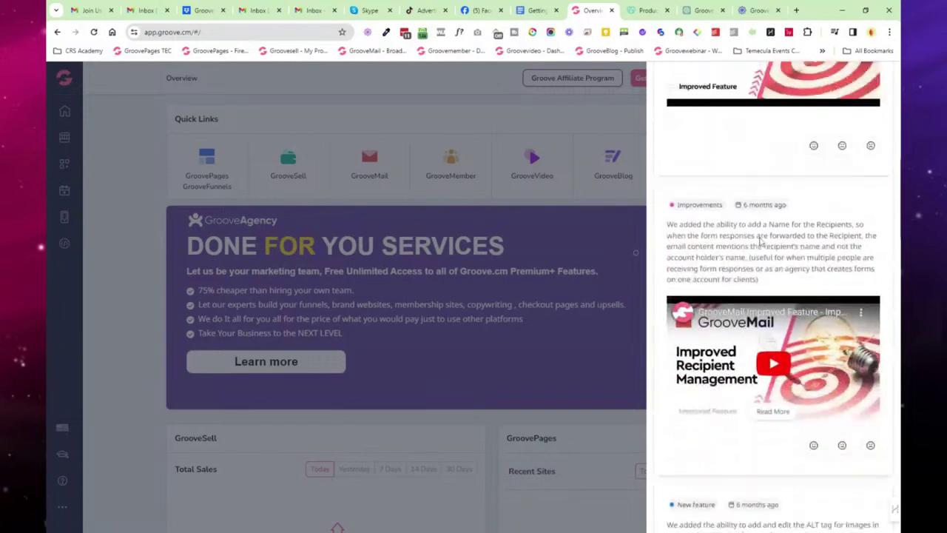
pyautogui.scroll(-7, 760, 243)
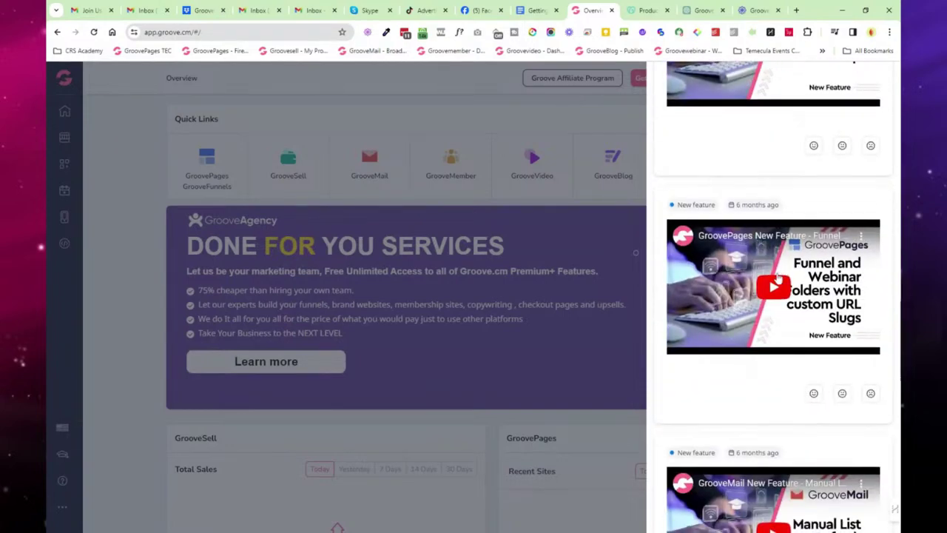
pyautogui.scroll(-8, 780, 276)
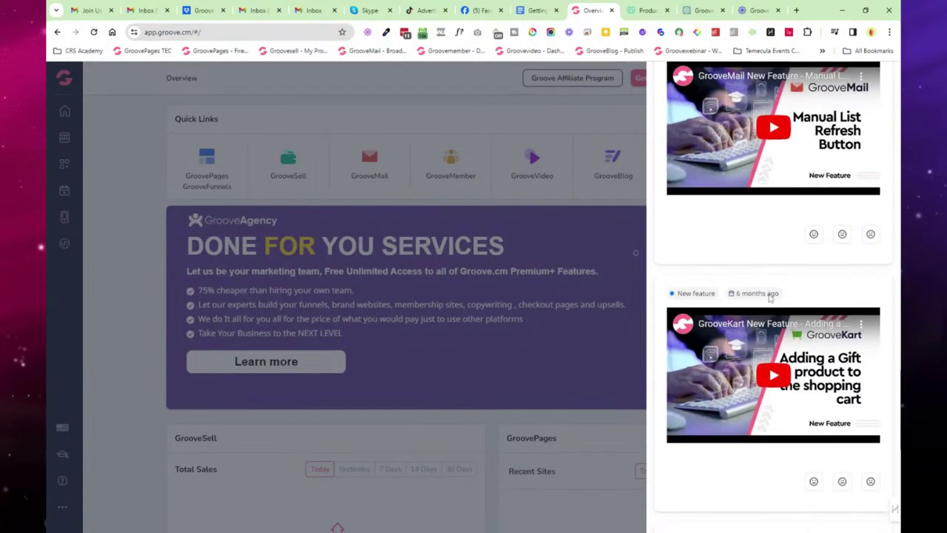
pyautogui.scroll(-4, 769, 298)
pyautogui.scroll(5, 769, 298)
pyautogui.click(608, 131)
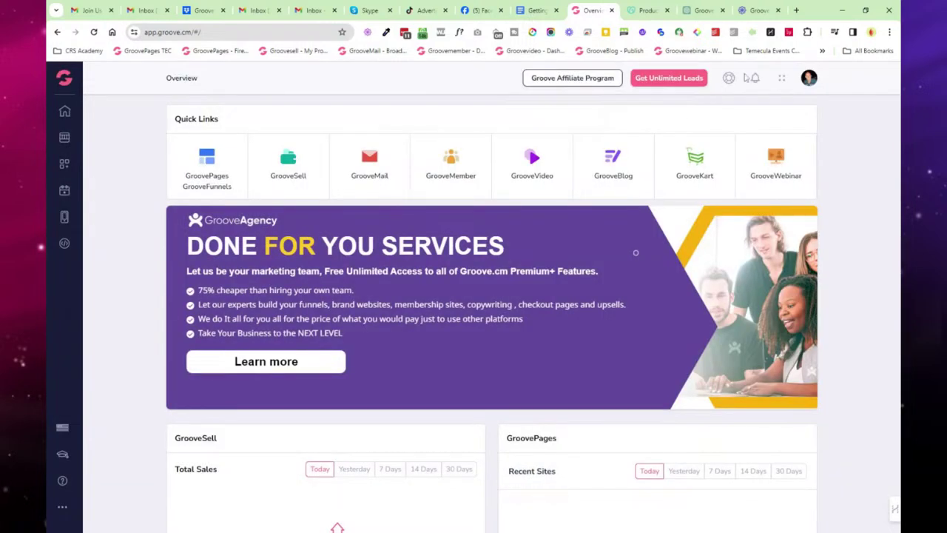
# Step: Ask the Groove AI Assistant about "custom domain"
pyautogui.click(728, 79)
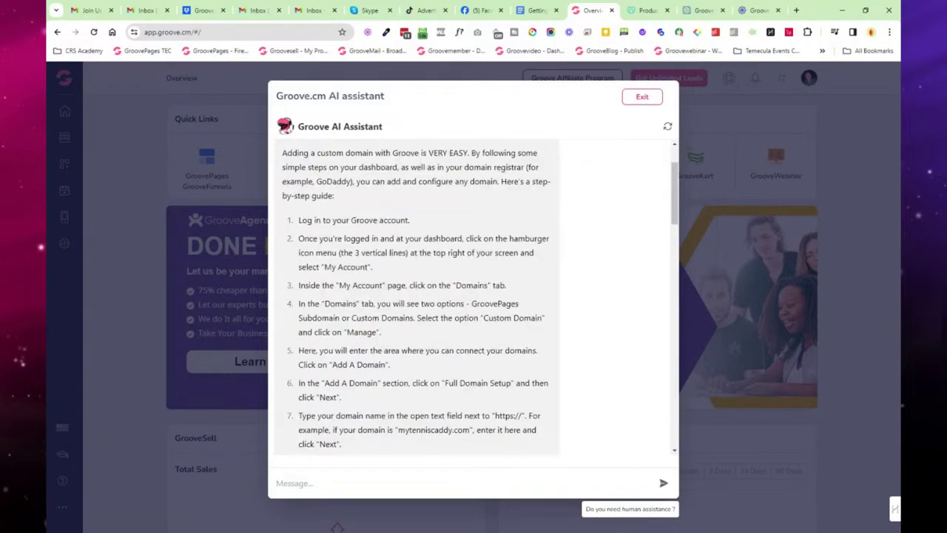
pyautogui.write('custom domain')
pyautogui.press('Return')
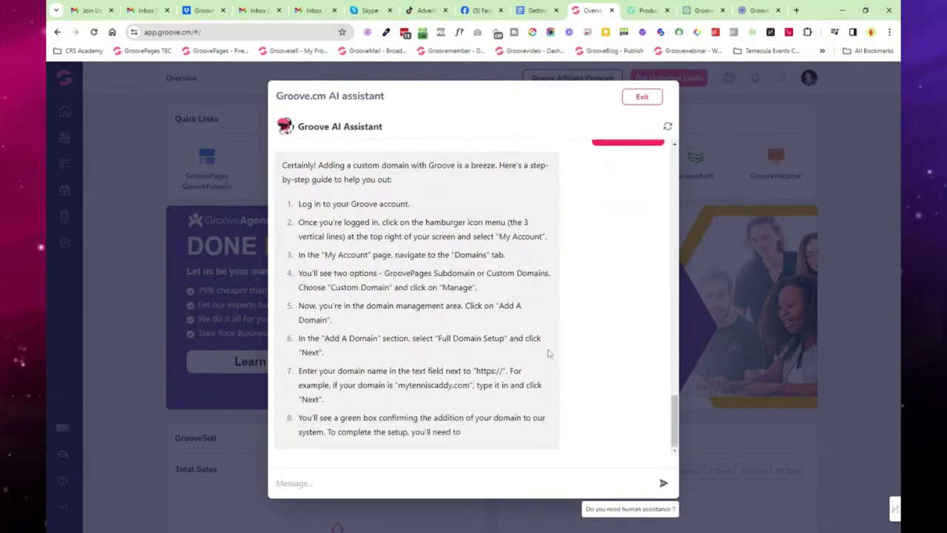
# Step: Read through the AI assistant's step-by-step custom domain answer and exit the assistant
pyautogui.scroll(5, 444, 348)
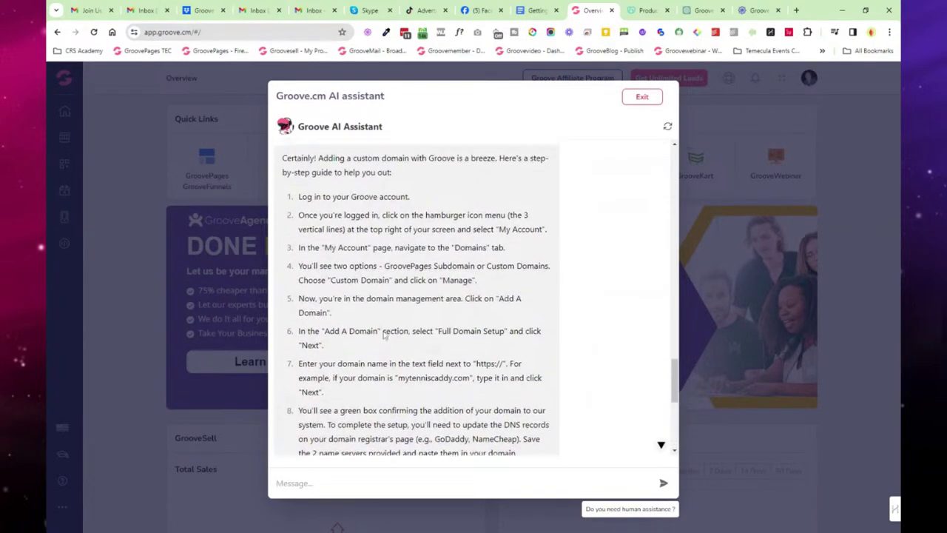
pyautogui.scroll(-5, 381, 336)
pyautogui.scroll(-5, 381, 336)
pyautogui.scroll(6, 381, 337)
pyautogui.click(642, 98)
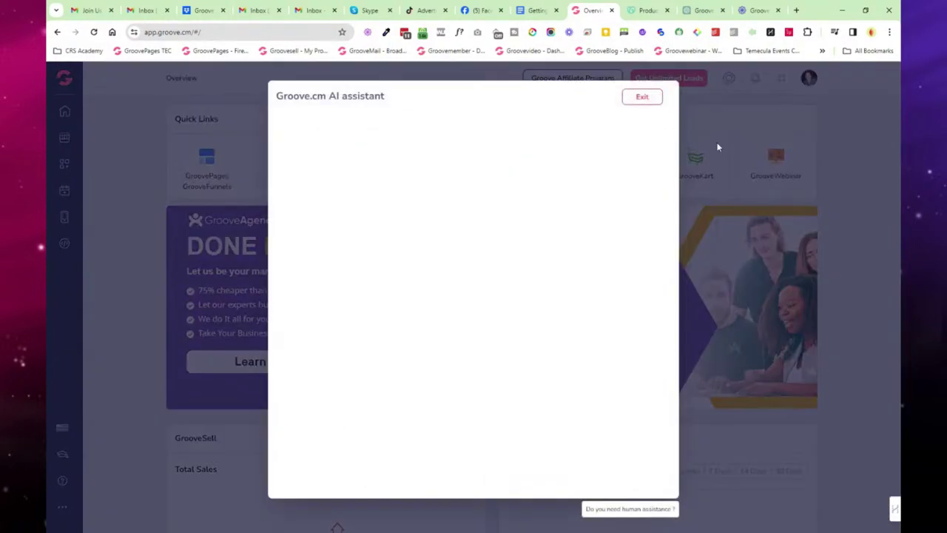
pyautogui.click(729, 78)
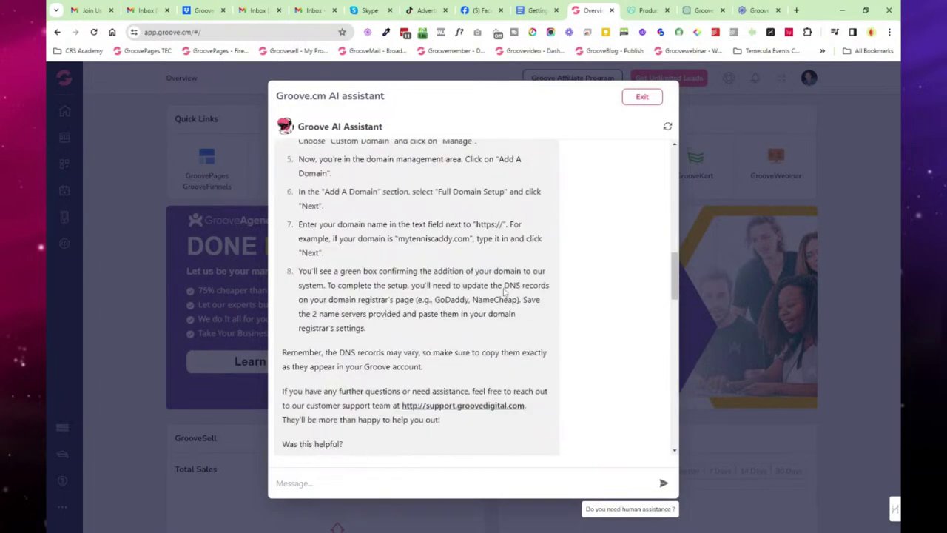
pyautogui.click(643, 97)
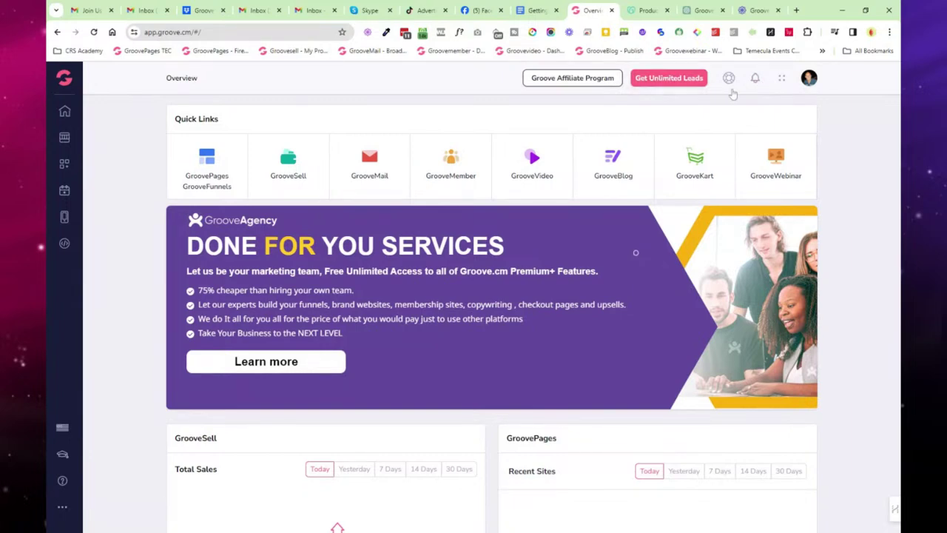
# Step: Open the Get Unlimited Leads upgrade offer and look over its introduction
pyautogui.click(669, 78)
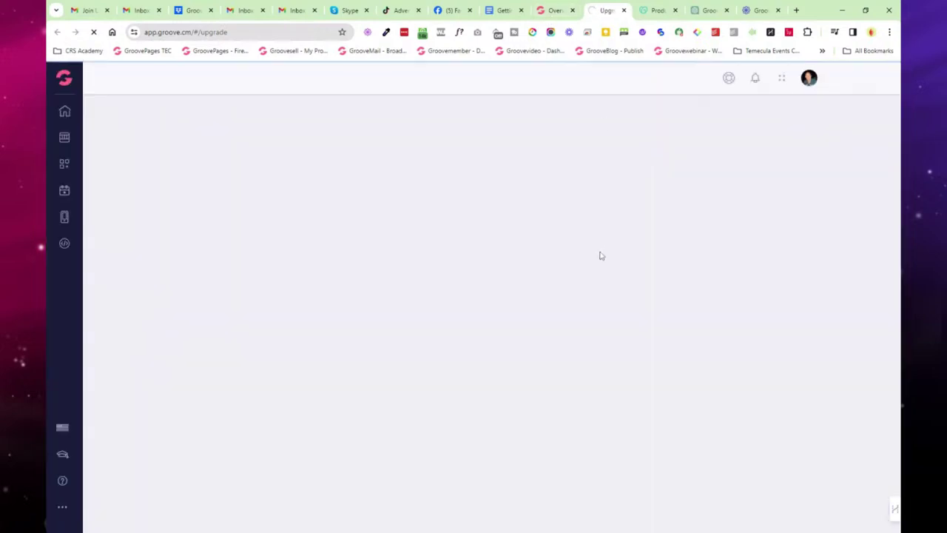
pyautogui.click(555, 10)
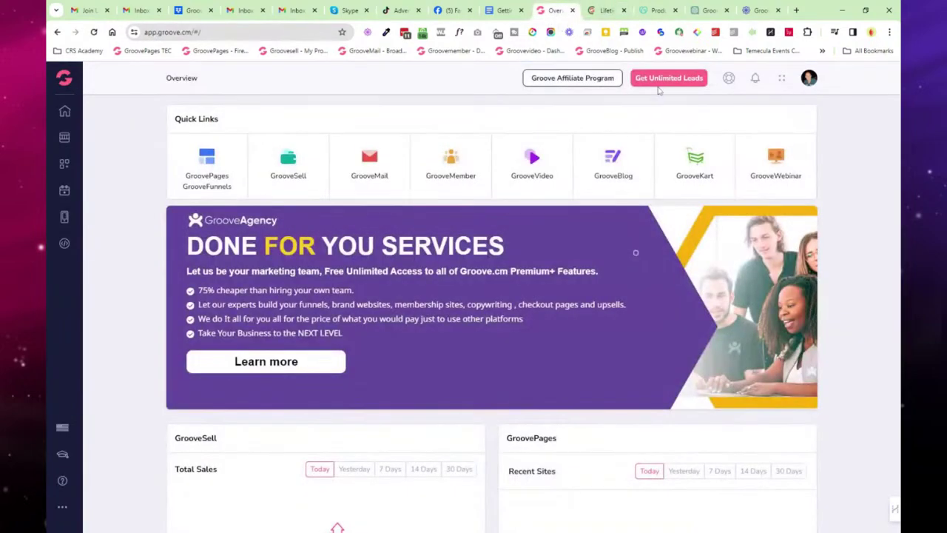
pyautogui.click(605, 10)
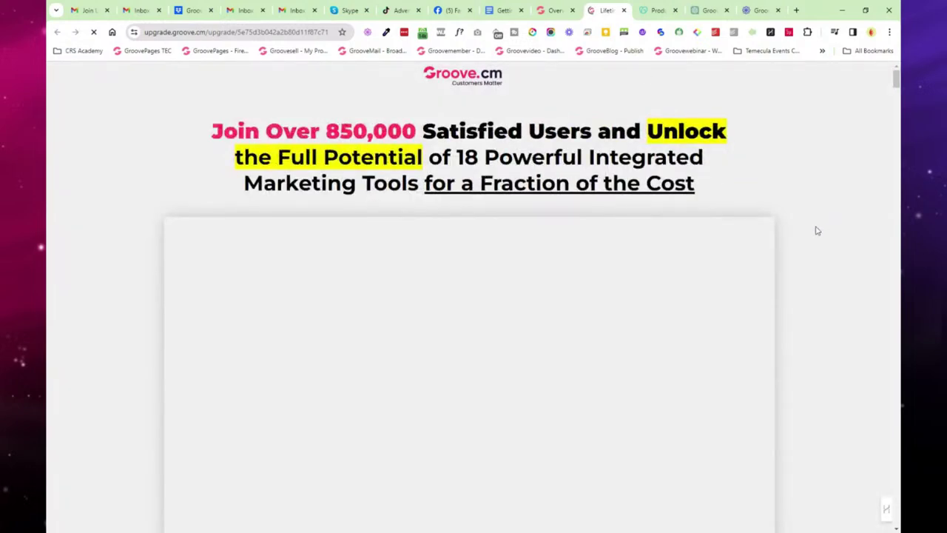
pyautogui.scroll(-3, 826, 225)
pyautogui.scroll(2, 816, 234)
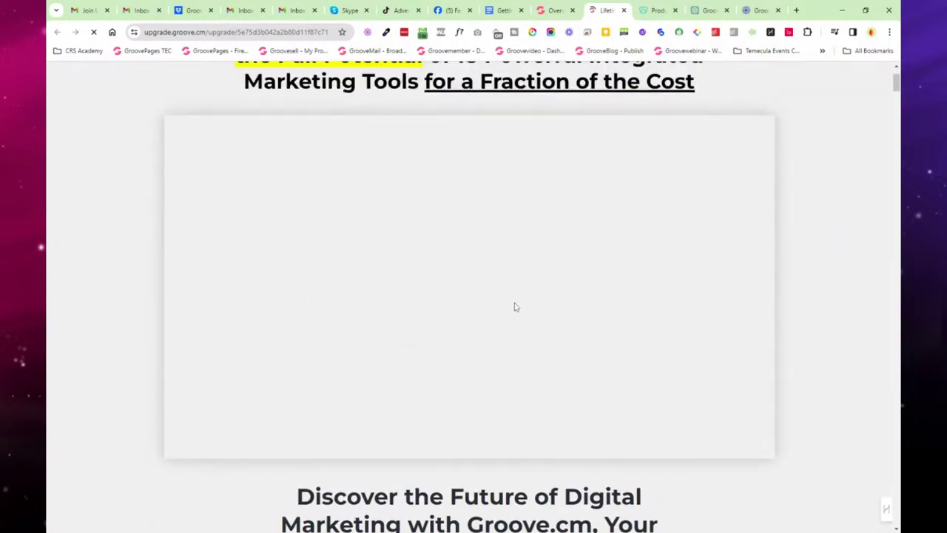
pyautogui.scroll(-5, 834, 281)
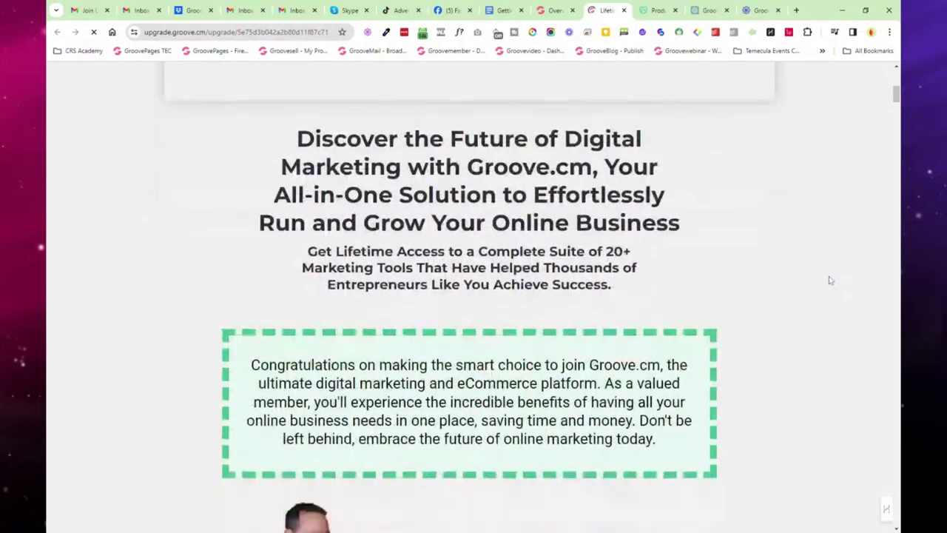
# Step: Compare the Free plan with the Premium+ lifetime deal across the Groove apps, and close the upgrade page
pyautogui.scroll(-20, 831, 280)
pyautogui.scroll(-15, 769, 279)
pyautogui.scroll(-8, 763, 285)
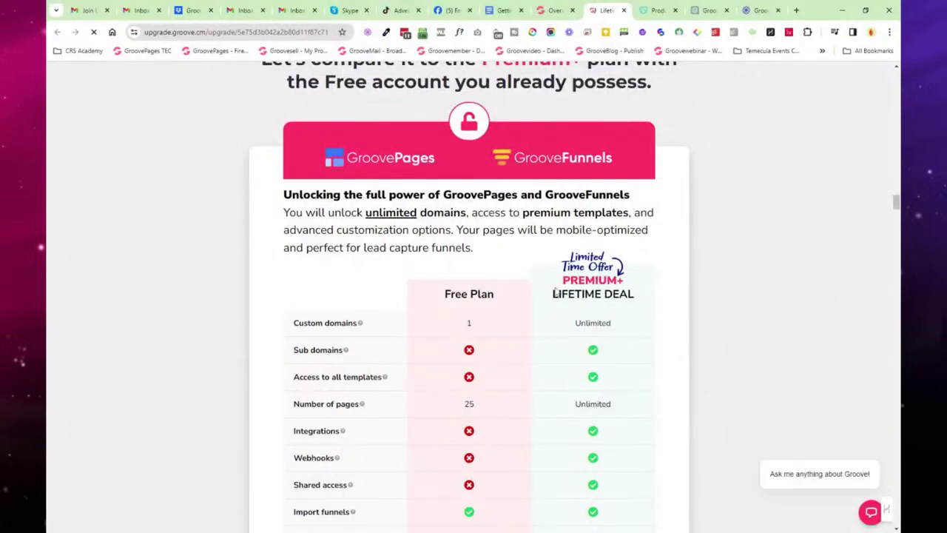
pyautogui.scroll(-10, 555, 292)
pyautogui.scroll(-9, 553, 291)
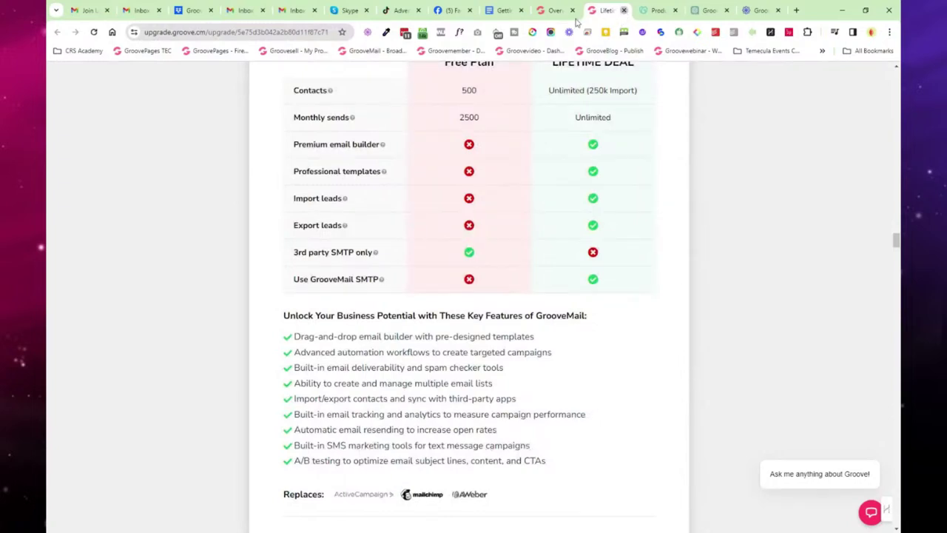
pyautogui.click(623, 10)
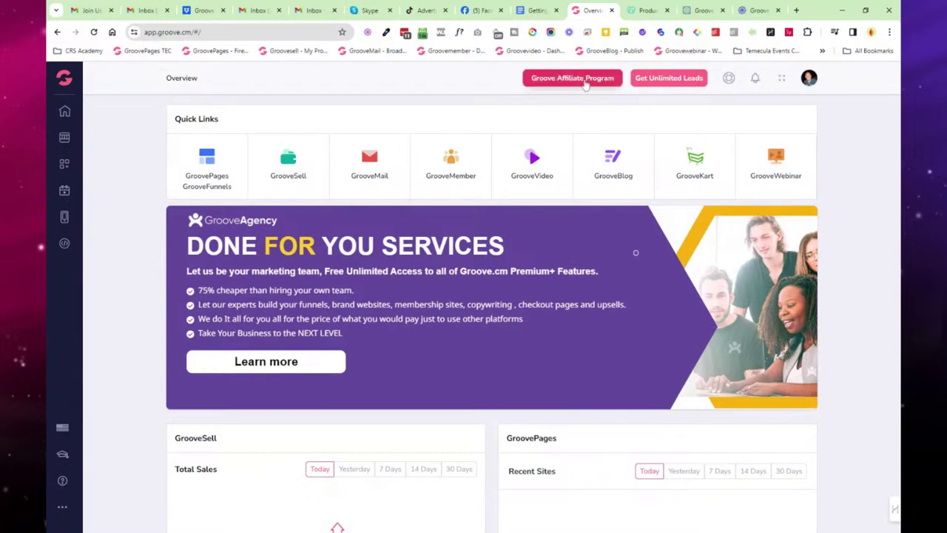
# Step: Browse the affiliate products in the Groove Marketplace and return to the Groove dashboard
pyautogui.click(64, 80)
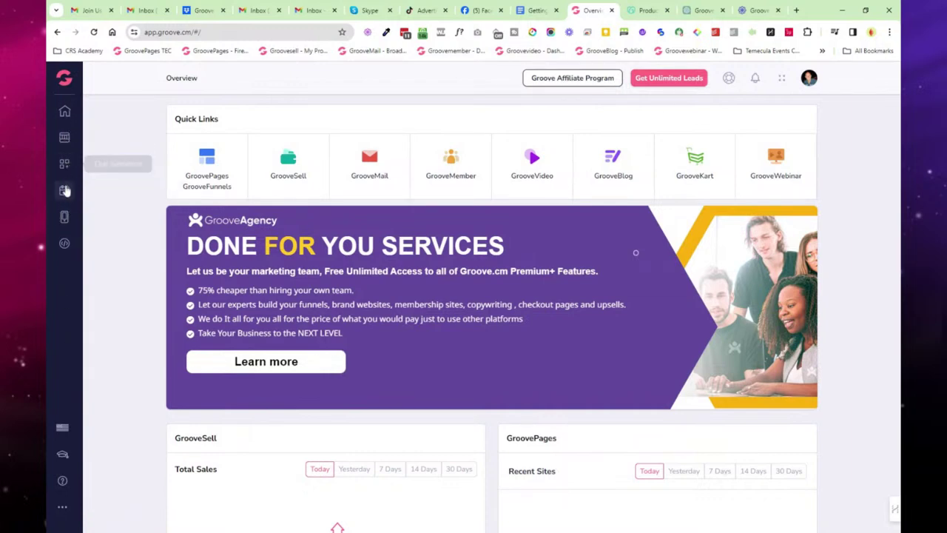
pyautogui.click(65, 138)
pyautogui.click(99, 134)
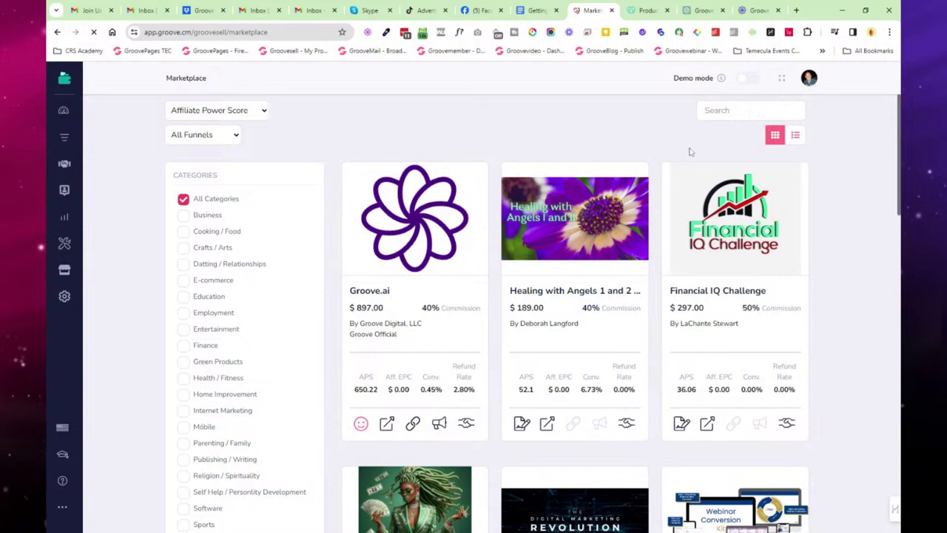
pyautogui.scroll(-5, 175, 296)
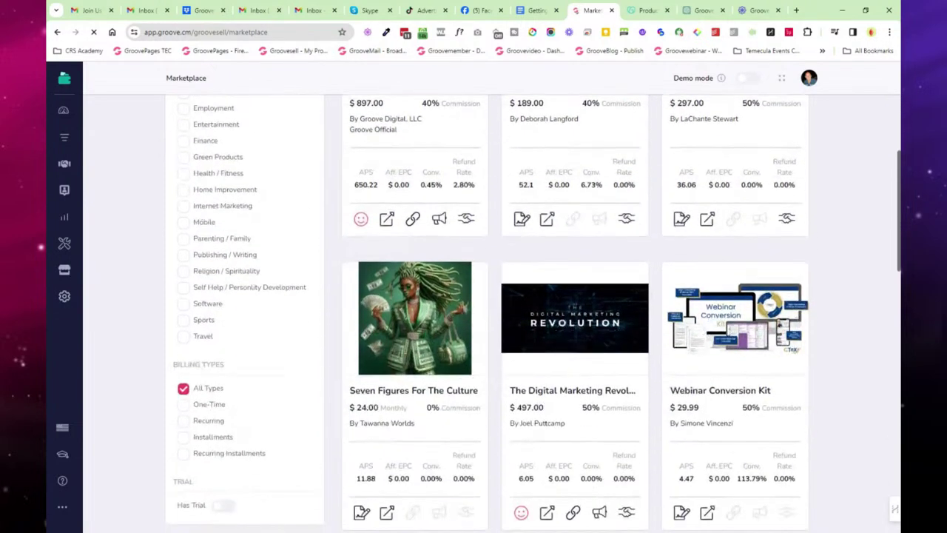
pyautogui.scroll(5, 228, 340)
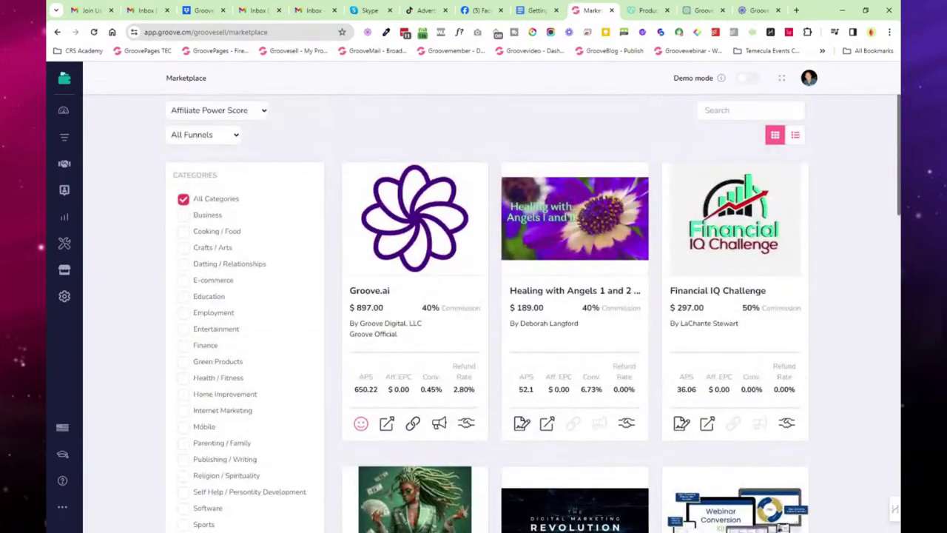
pyautogui.click(60, 80)
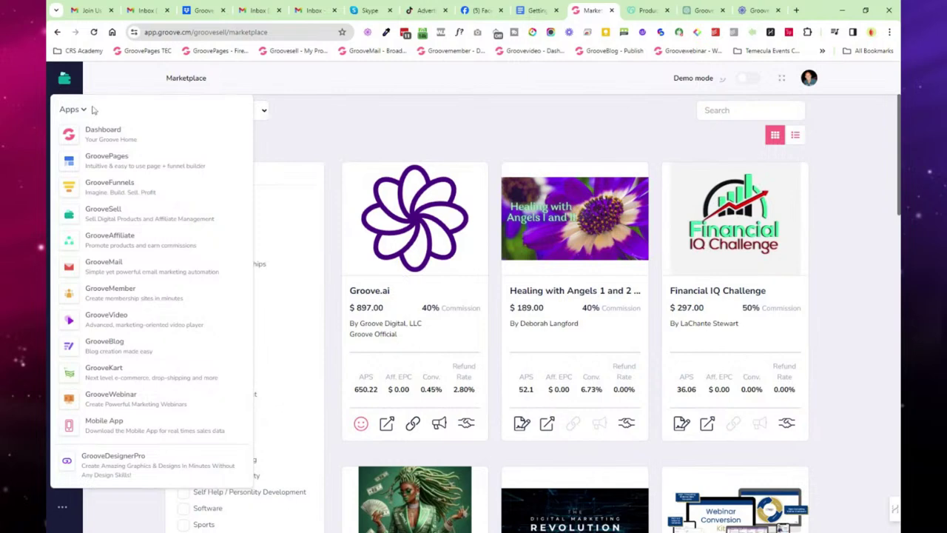
pyautogui.click(113, 134)
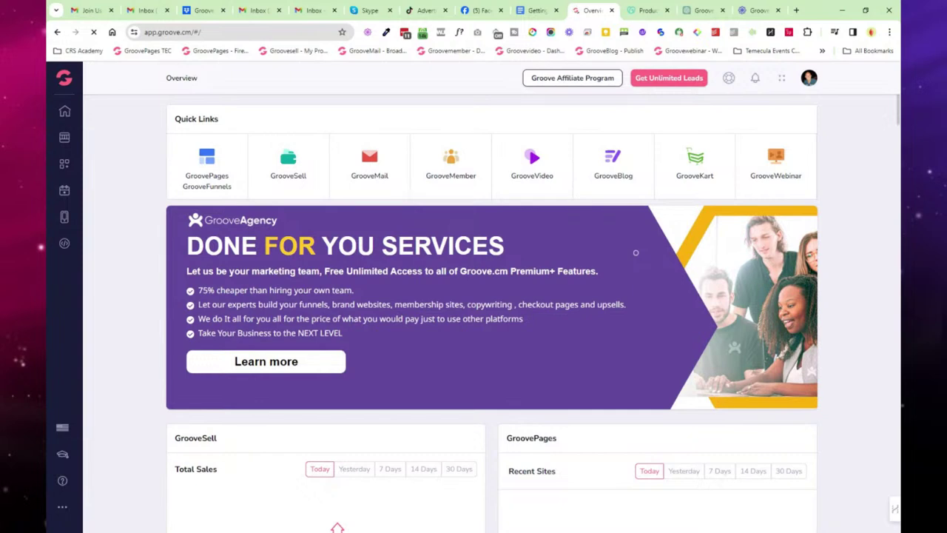
# Step: Open GroovePay from Our Services and read through its merchant processing offer
pyautogui.click(64, 166)
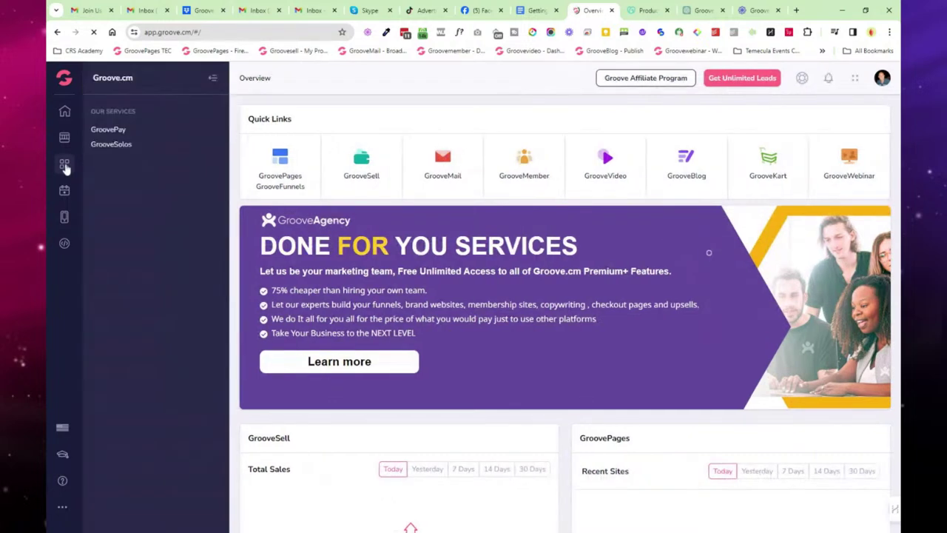
pyautogui.click(108, 131)
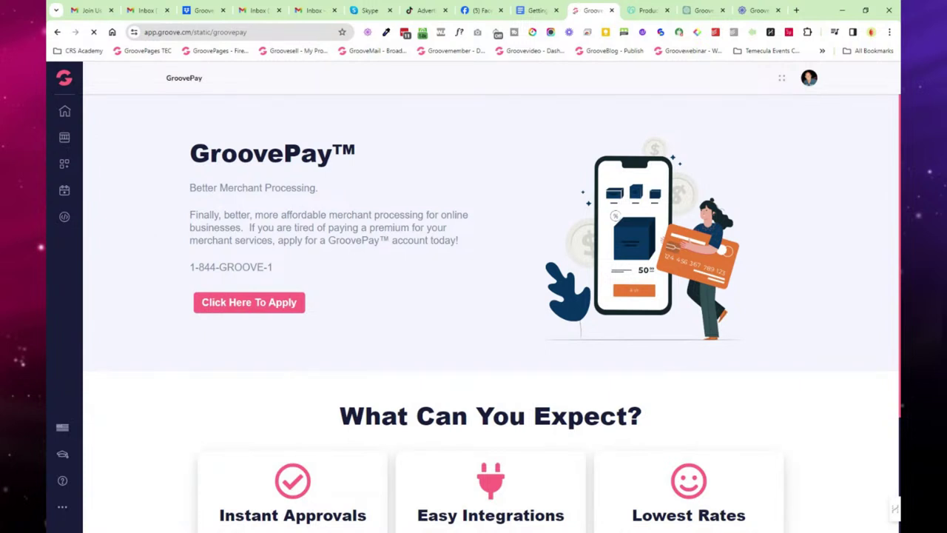
pyautogui.scroll(-3, 151, 241)
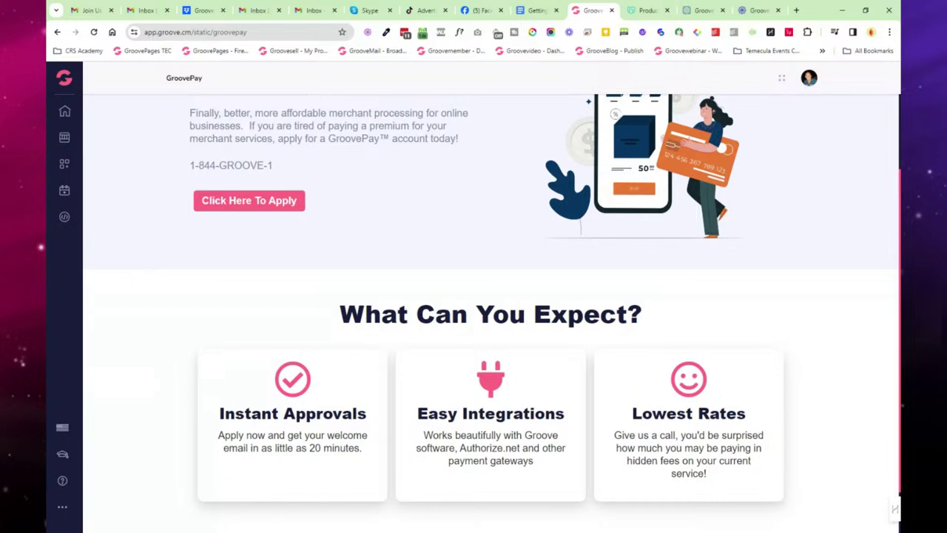
pyautogui.scroll(2, 151, 276)
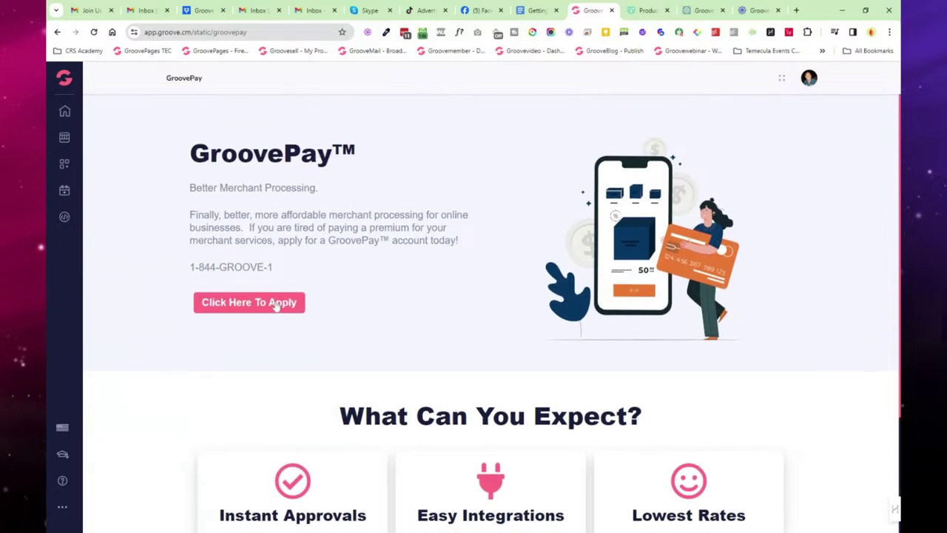
# Step: Open the GrooveSolos service site, look over its traffic offer and free account form, and close the site
pyautogui.click(64, 163)
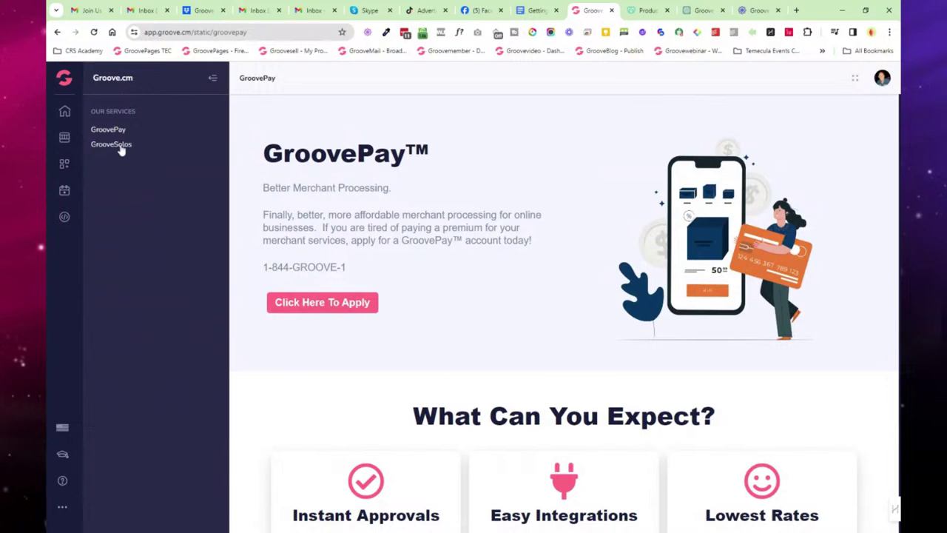
pyautogui.click(121, 145)
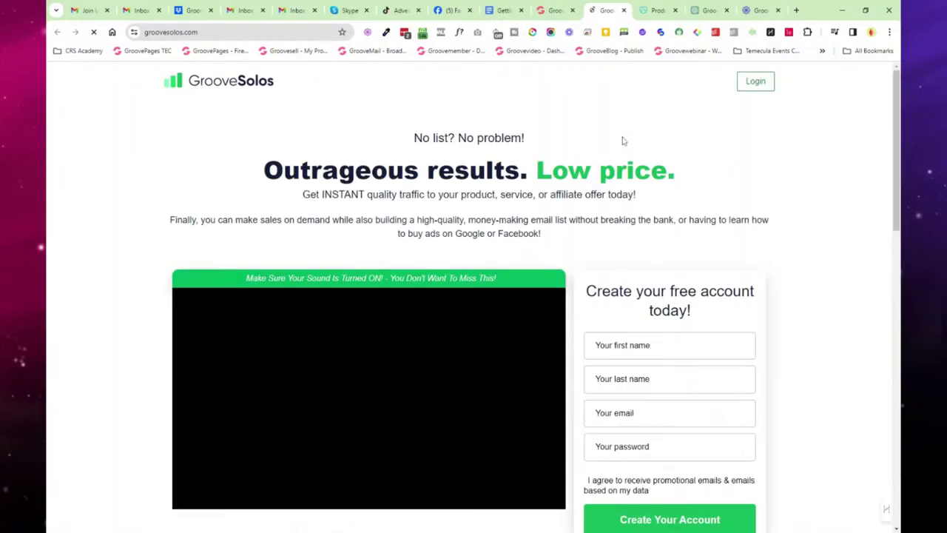
pyautogui.scroll(-1, 715, 321)
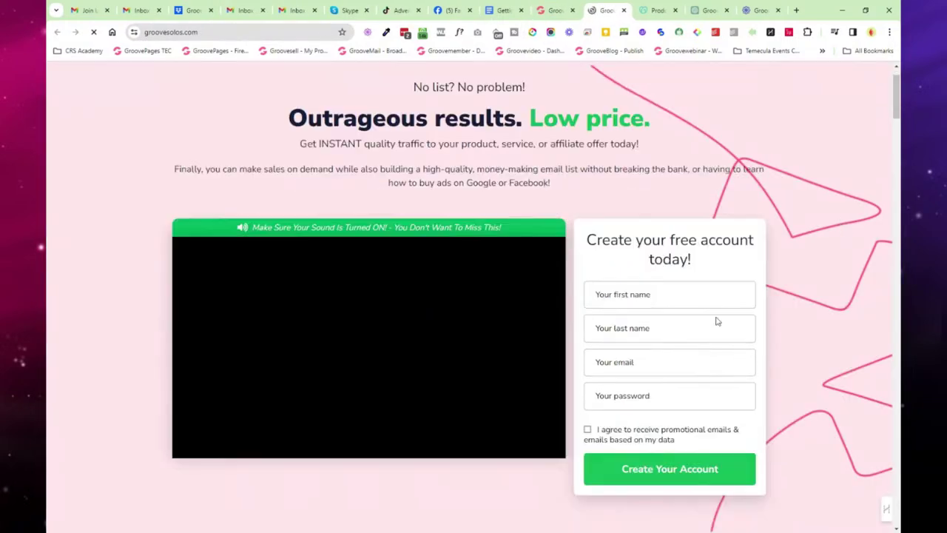
pyautogui.scroll(1, 783, 268)
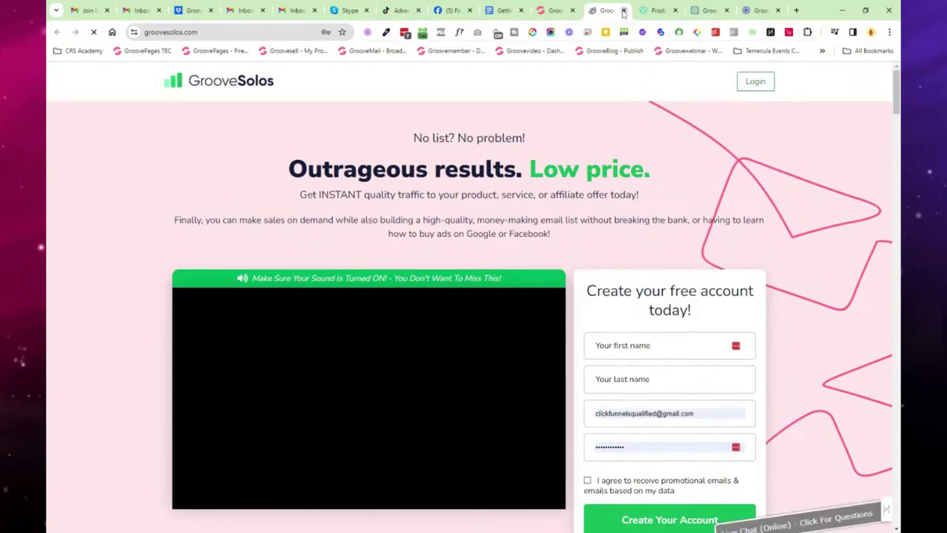
pyautogui.click(624, 11)
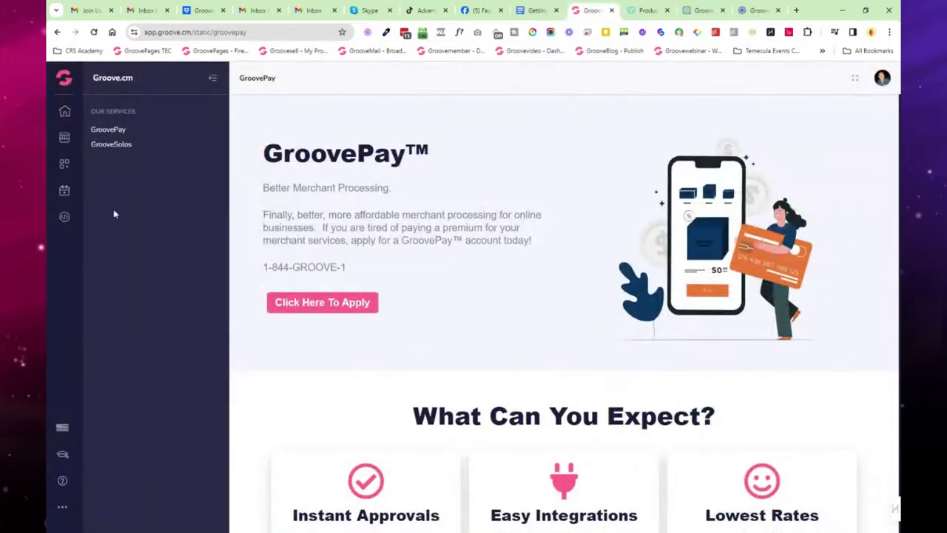
# Step: View the GrooveKon site listed under Events & Workshops and close it
pyautogui.click(64, 190)
pyautogui.click(108, 130)
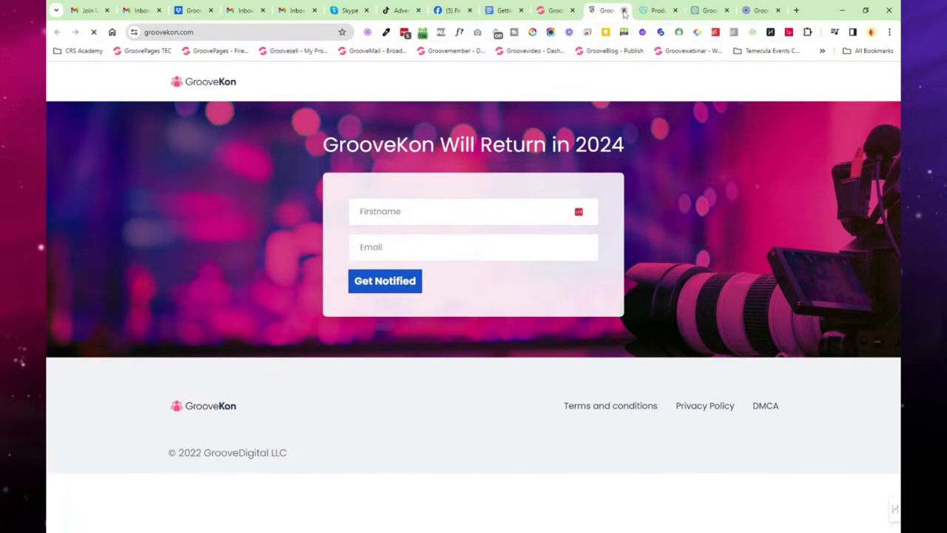
pyautogui.click(623, 10)
# Step: Read through the Marketers Cruise event site, including the sailing details and hosts, and close it
pyautogui.click(111, 145)
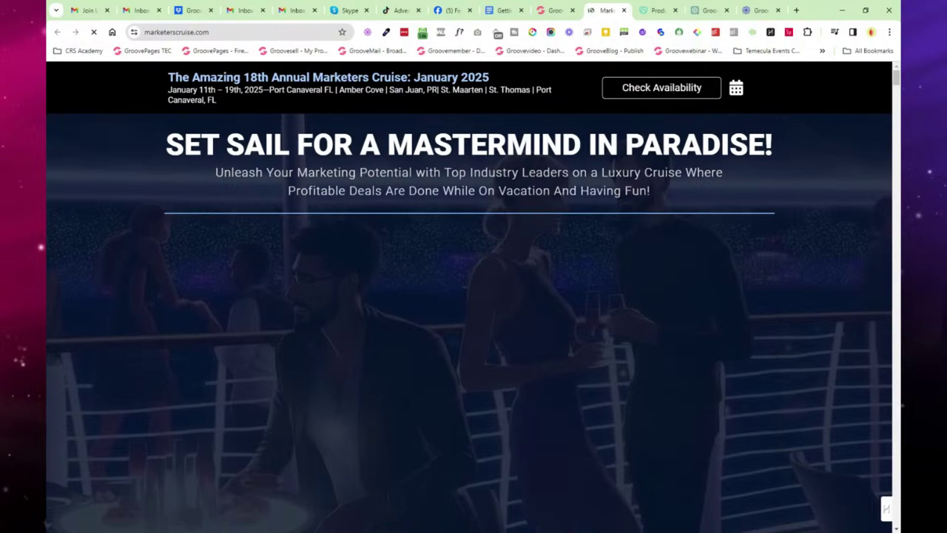
pyautogui.scroll(-10, 846, 256)
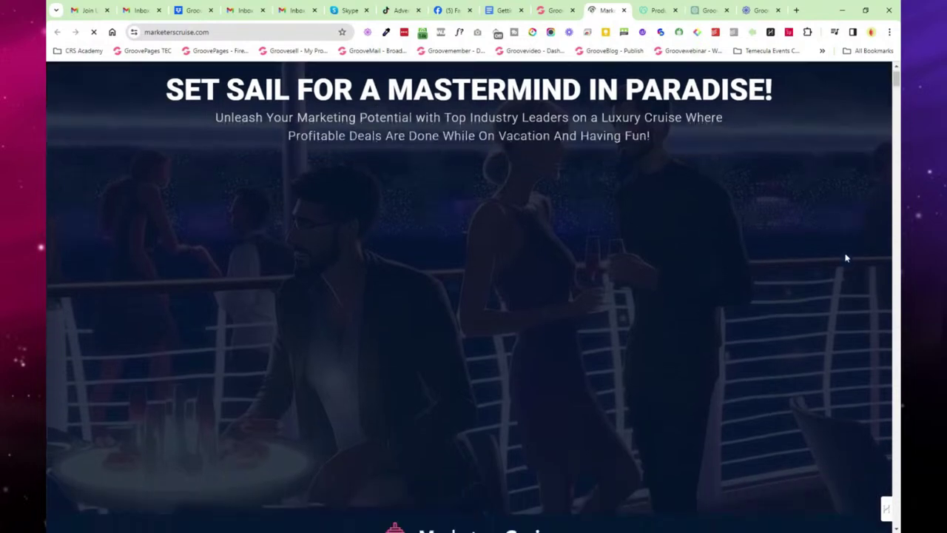
pyautogui.scroll(-3, 846, 258)
pyautogui.scroll(3, 419, 278)
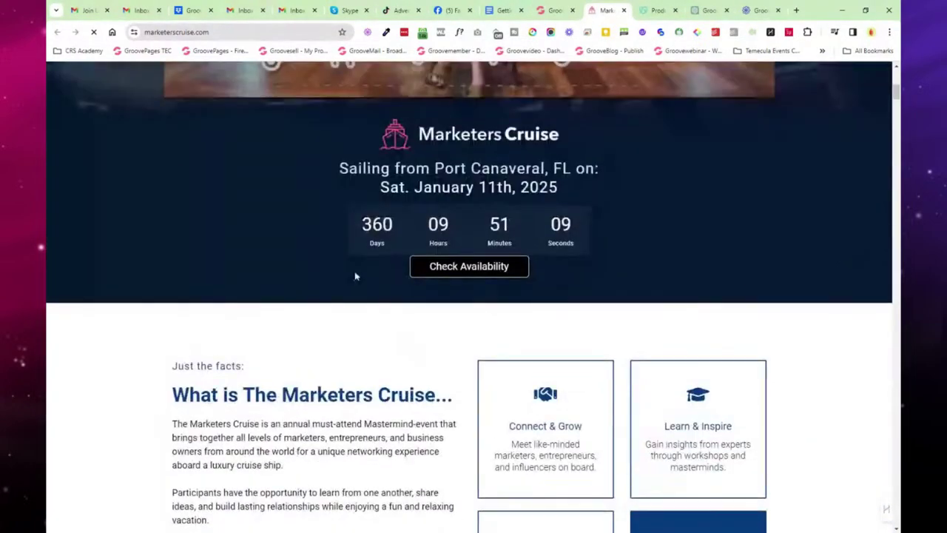
pyautogui.scroll(-5, 823, 322)
pyautogui.scroll(-8, 828, 329)
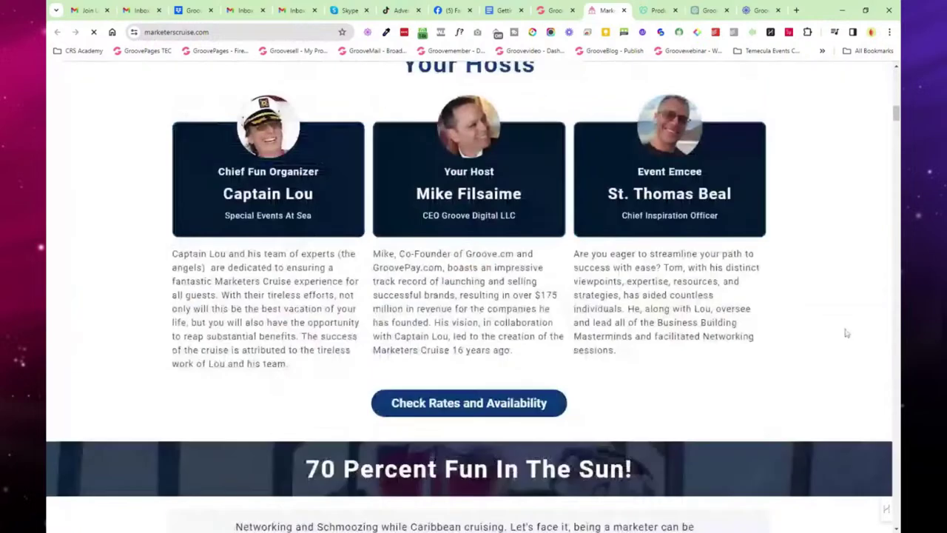
pyautogui.scroll(2, 846, 332)
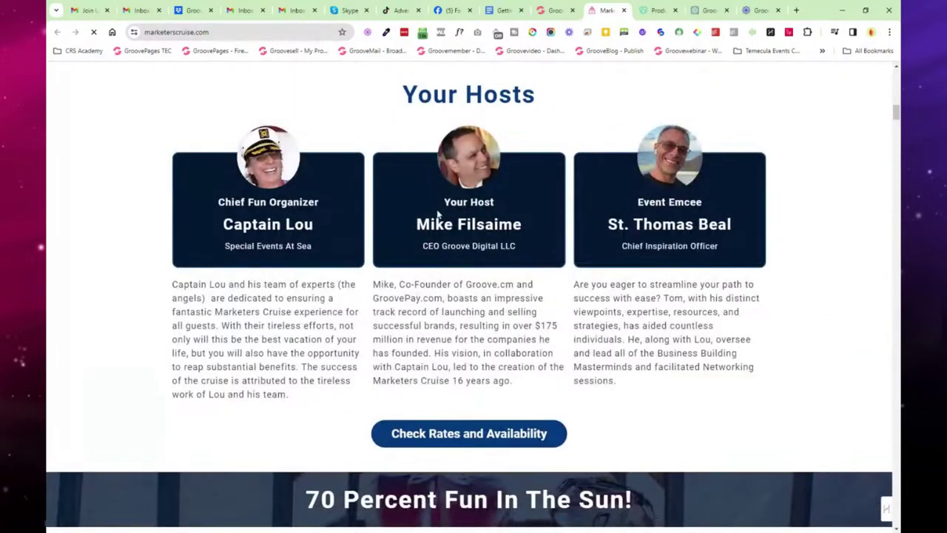
pyautogui.scroll(-3, 780, 247)
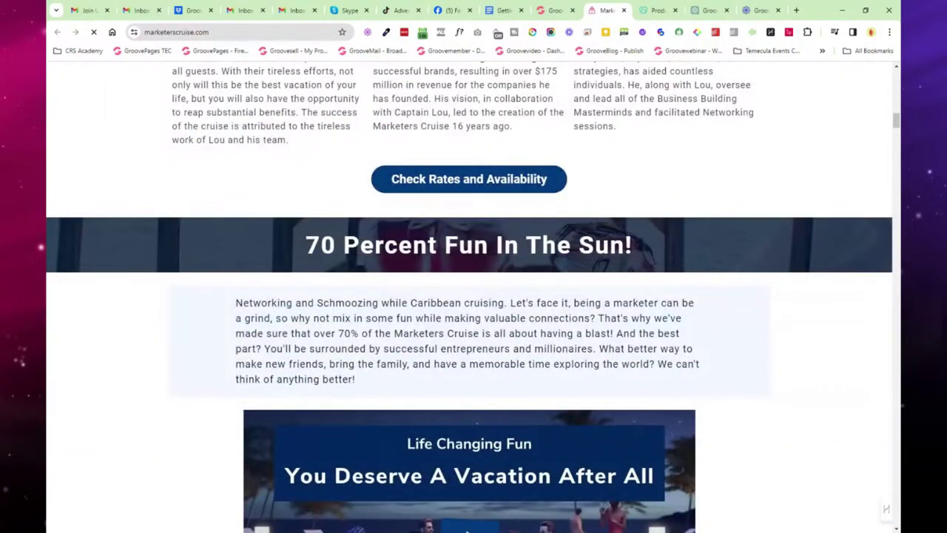
pyautogui.scroll(-5, 212, 333)
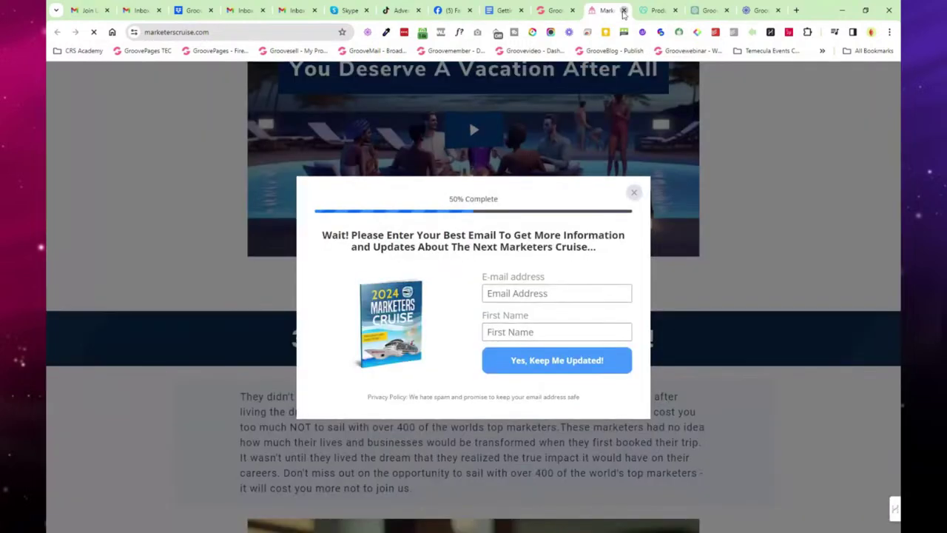
pyautogui.click(624, 9)
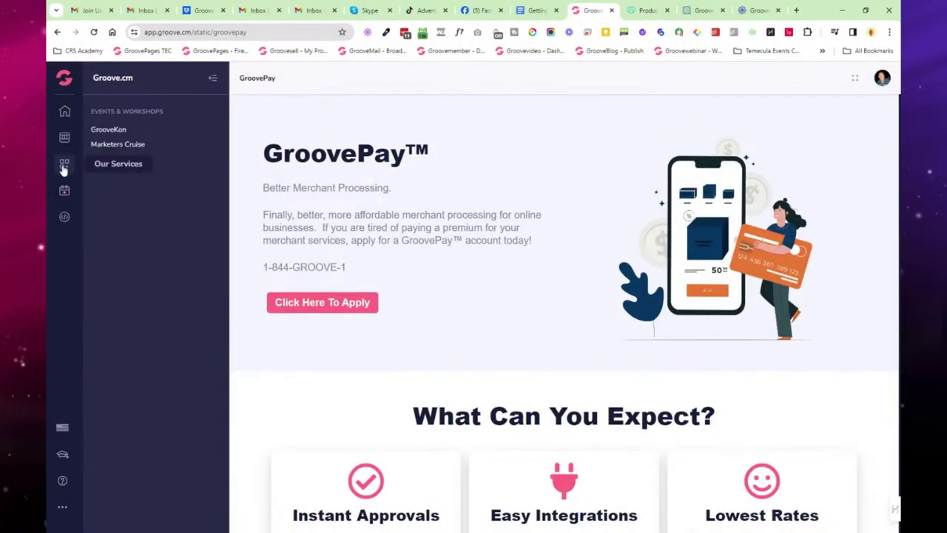
# Step: View the API/SDK developer settings of the account and close the account settings
pyautogui.click(64, 220)
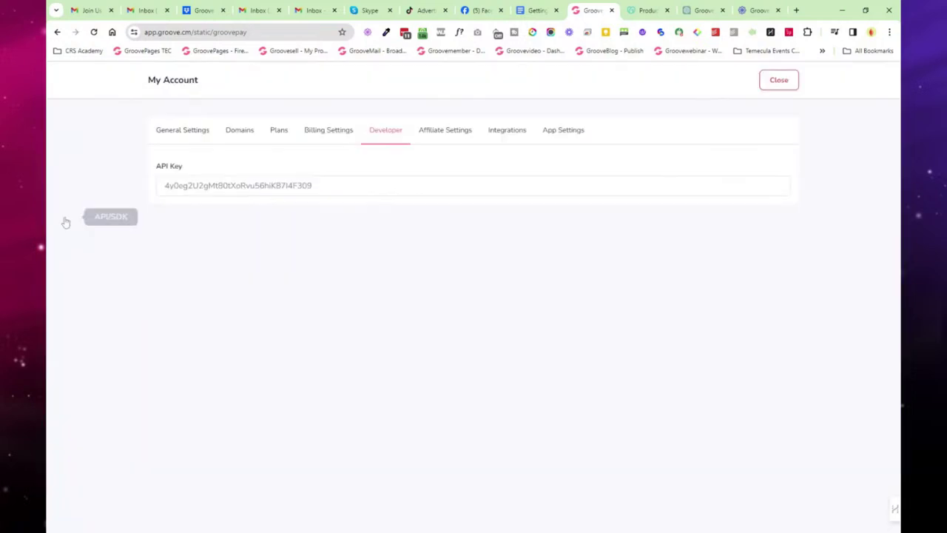
pyautogui.click(782, 79)
# Step: View the available interface languages and the GrooveDigital Academy resource list
pyautogui.click(62, 429)
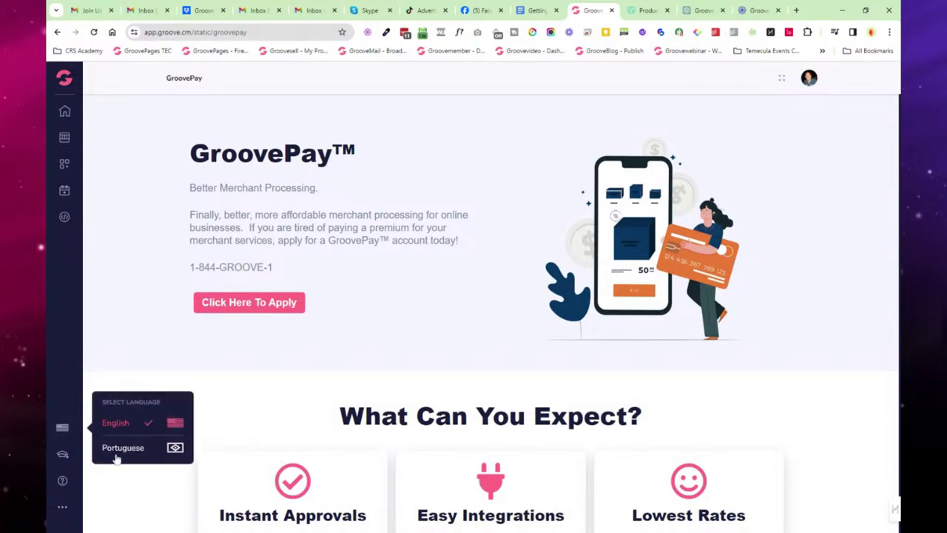
pyautogui.click(63, 455)
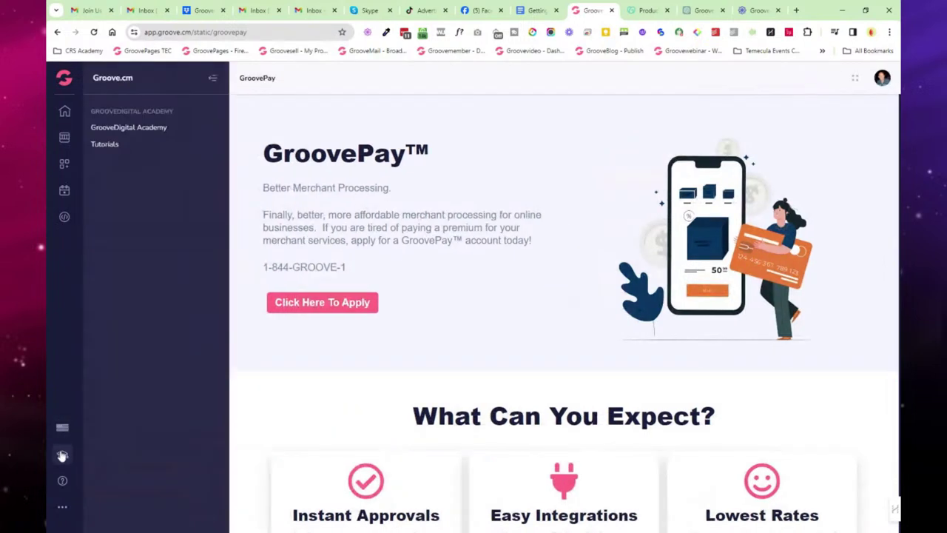
# Step: Open the GrooveDigital Academy training site, search its posts for "custo", and close the site
pyautogui.click(130, 127)
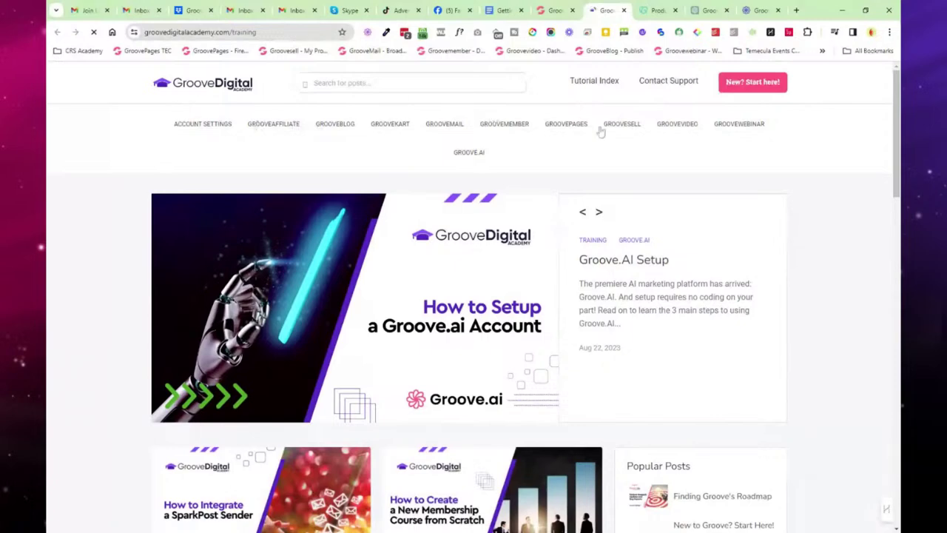
pyautogui.write('custo')
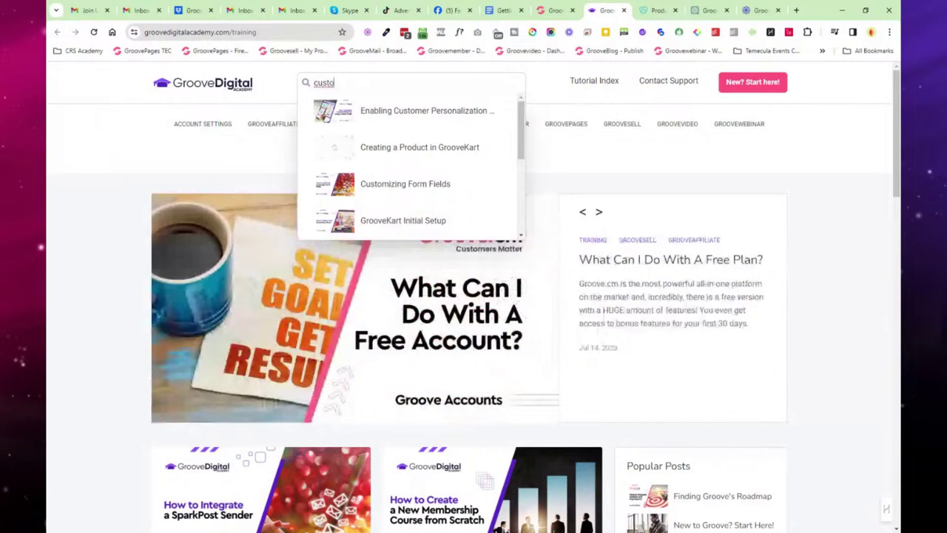
pyautogui.scroll(-2, 419, 185)
pyautogui.scroll(2, 459, 185)
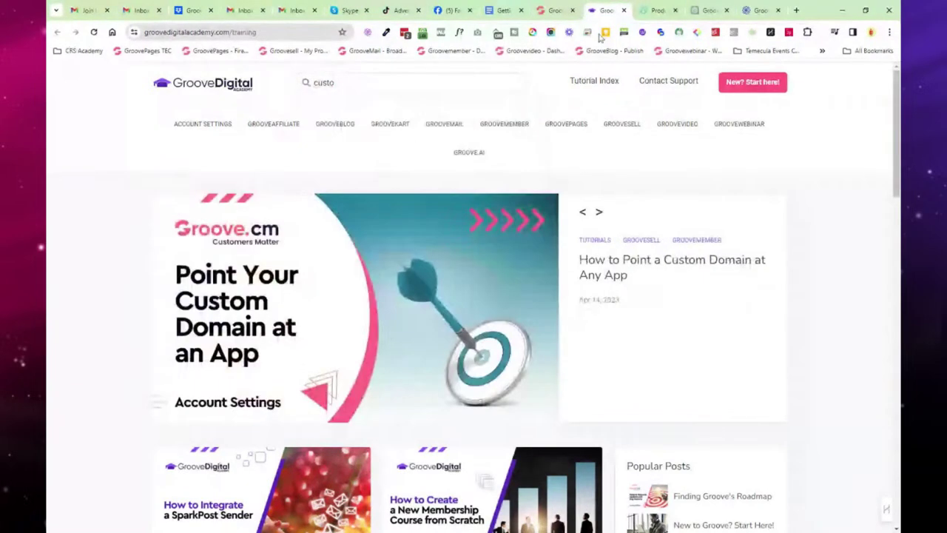
pyautogui.click(624, 10)
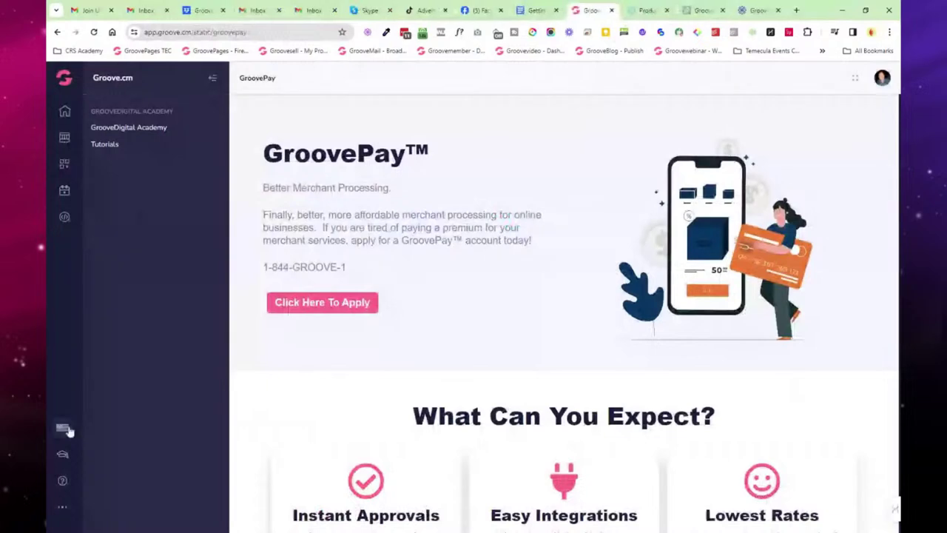
# Step: Open the Groove Support Desk, continue past the browser's security page, dismiss the Groove AI Assistant, view the knowledge base, and close the site
pyautogui.click(63, 481)
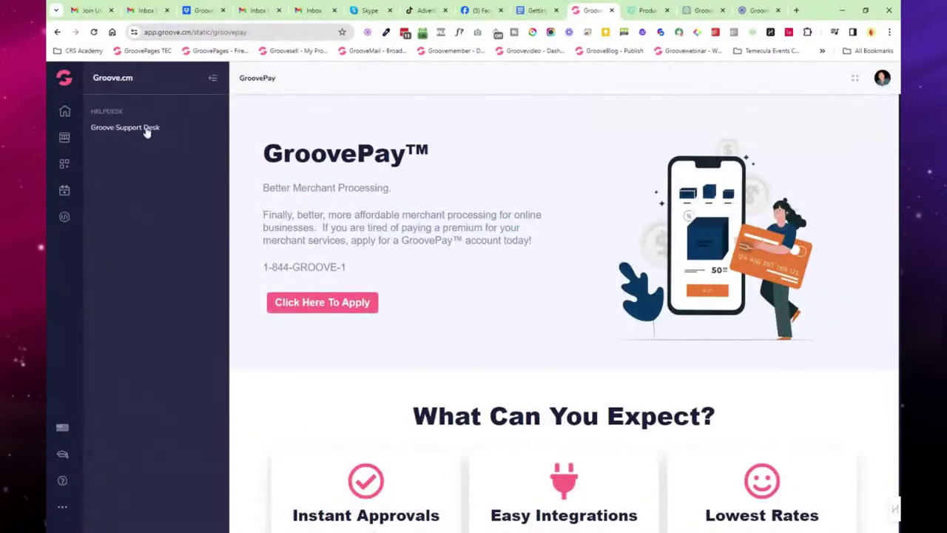
pyautogui.click(147, 130)
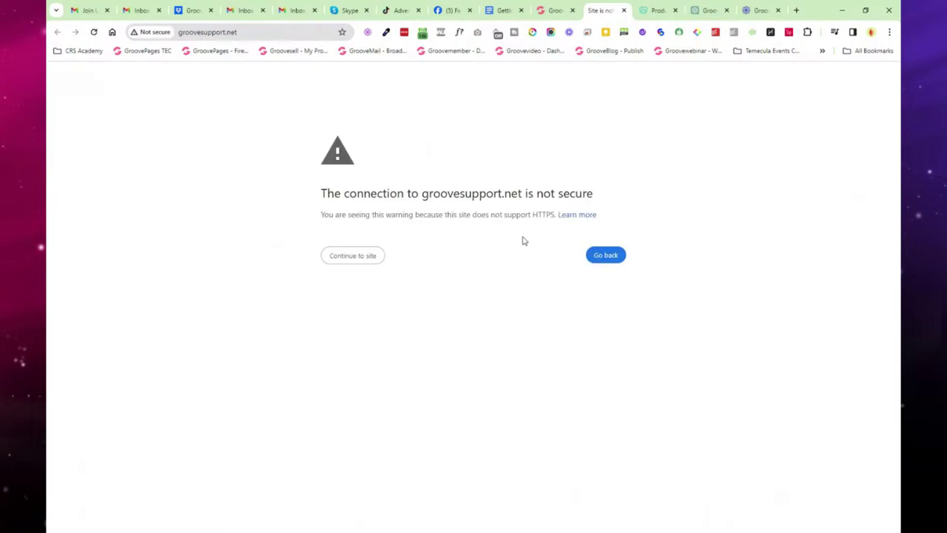
pyautogui.click(370, 258)
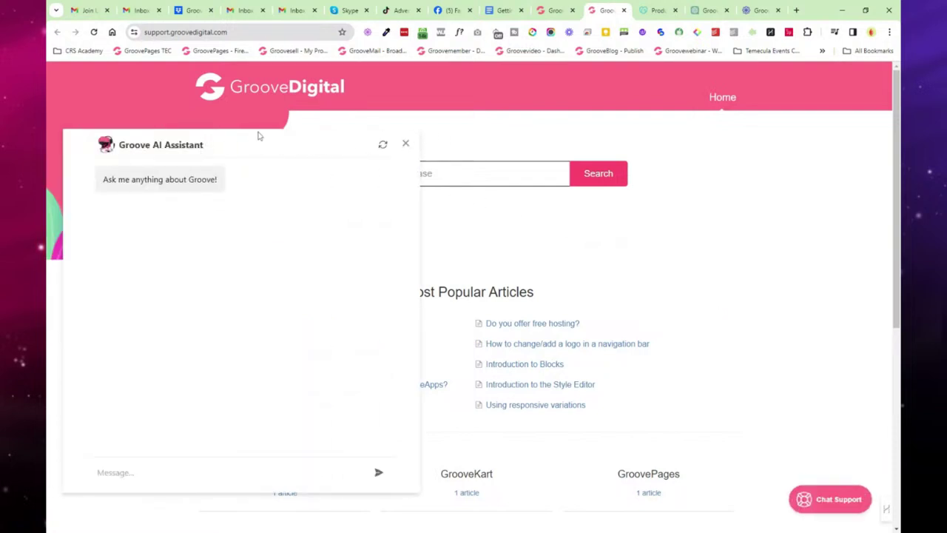
pyautogui.moveTo(188, 146); pyautogui.dragTo(222, 147)
pyautogui.click(156, 159)
pyautogui.click(406, 143)
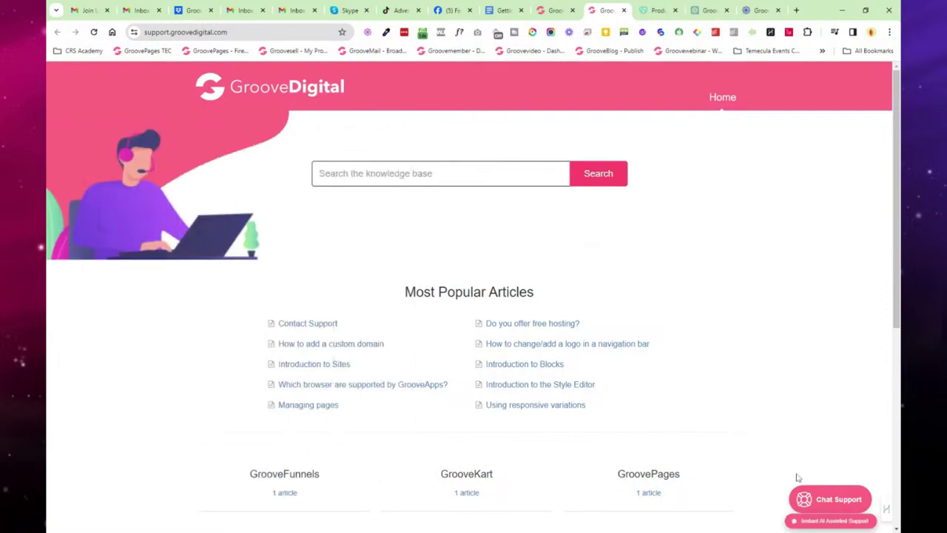
pyautogui.scroll(-1, 714, 310)
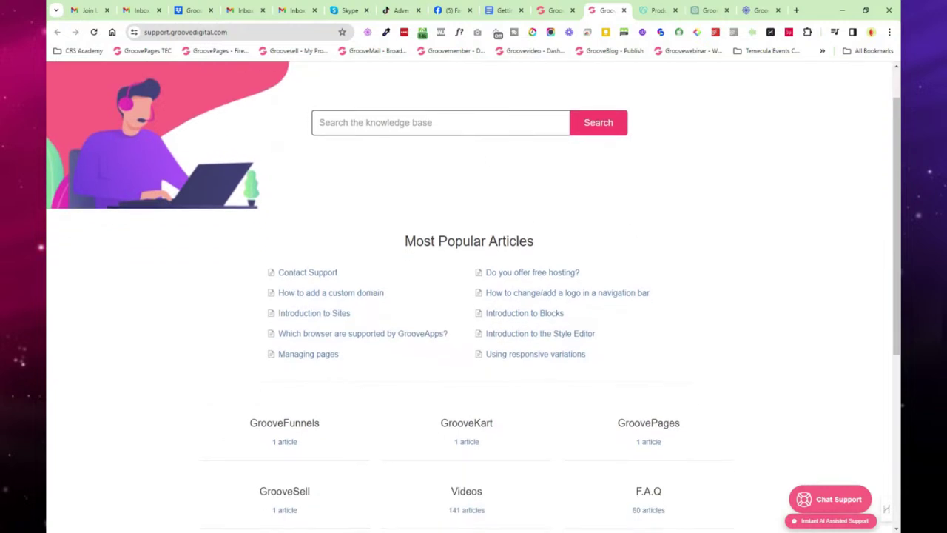
pyautogui.click(623, 10)
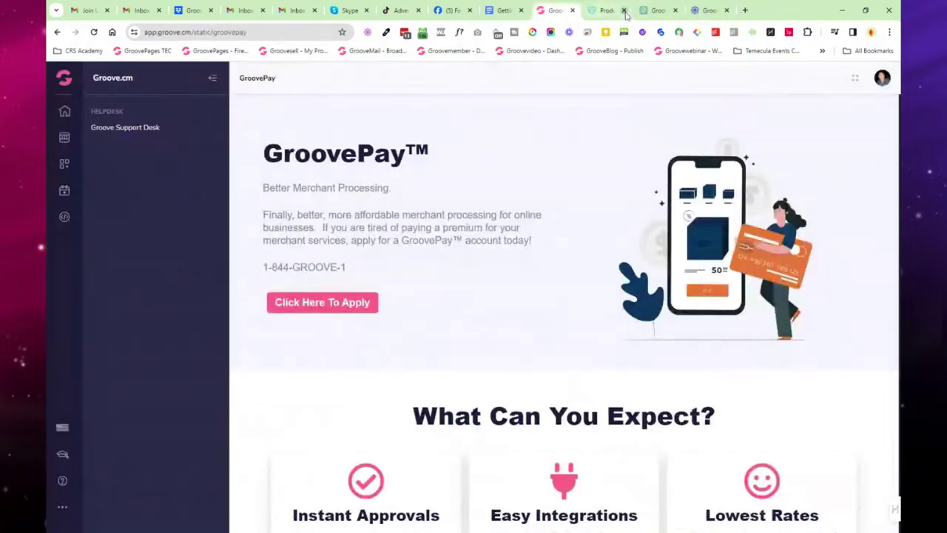
# Step: Open the Roadmap and read through the first page of feature request ideas
pyautogui.click(63, 507)
pyautogui.click(129, 218)
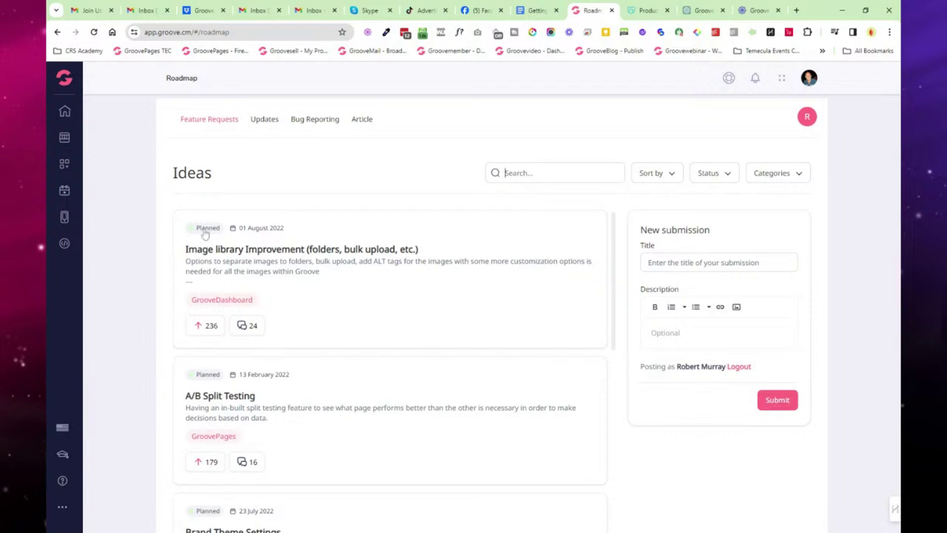
pyautogui.scroll(-3, 291, 313)
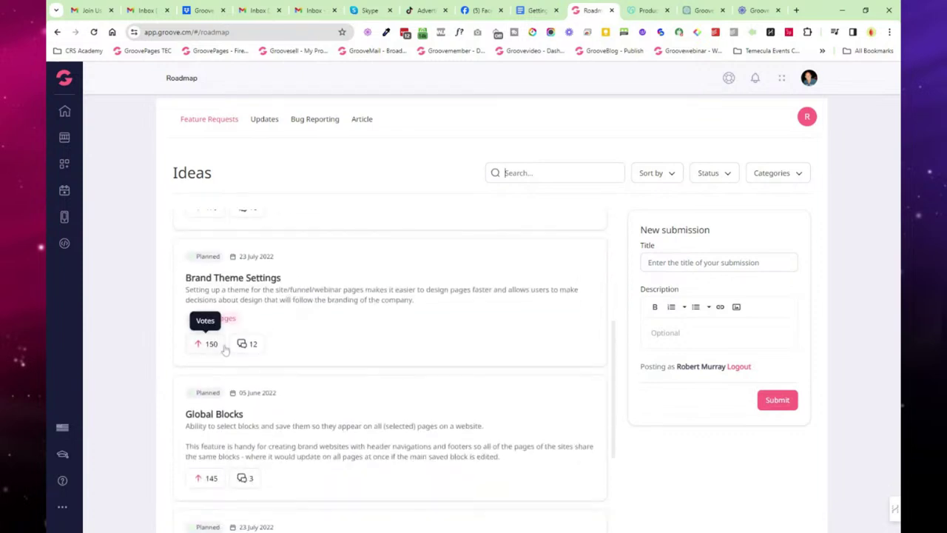
pyautogui.scroll(-1, 205, 350)
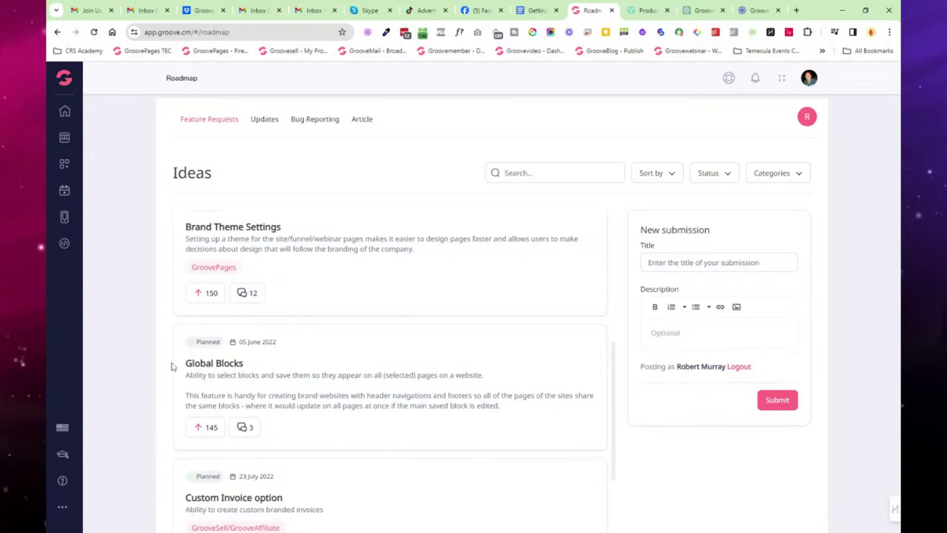
pyautogui.scroll(4, 172, 366)
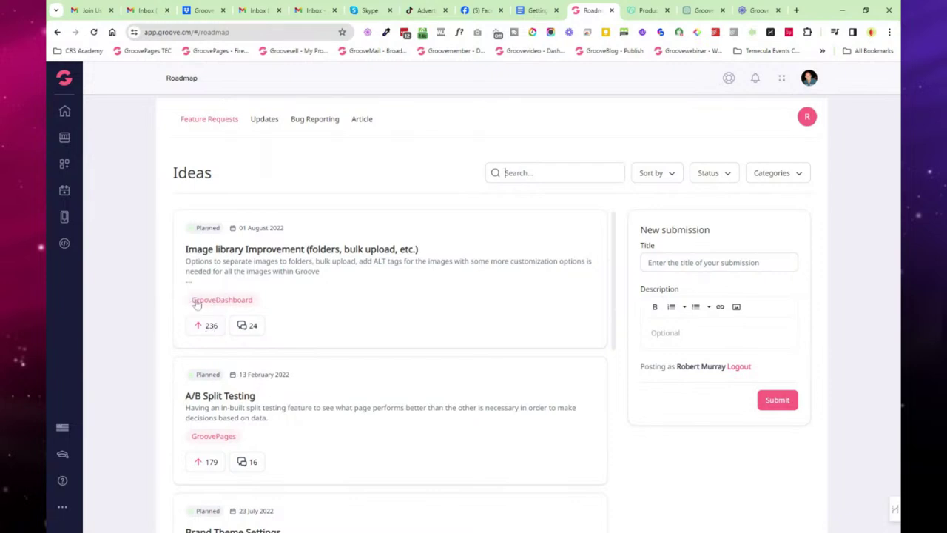
pyautogui.scroll(-4, 173, 319)
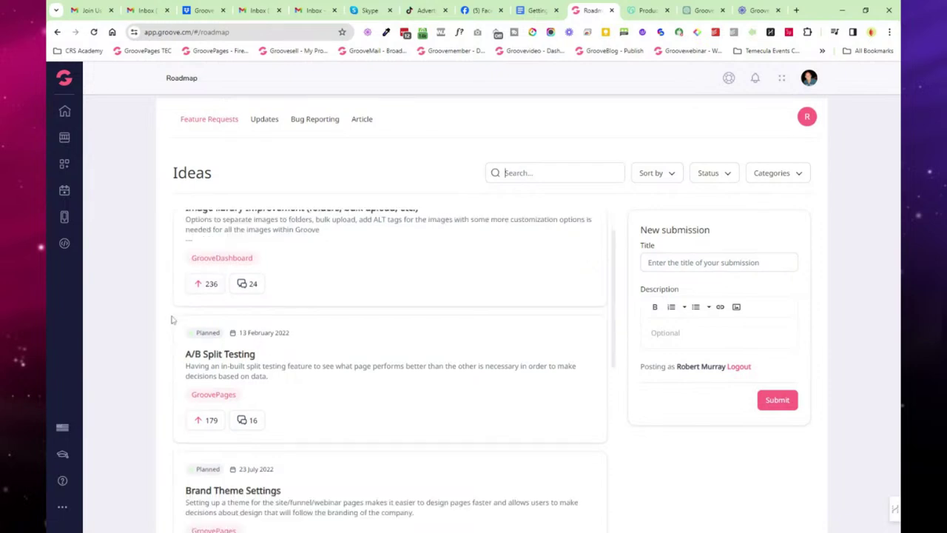
pyautogui.scroll(-1, 433, 253)
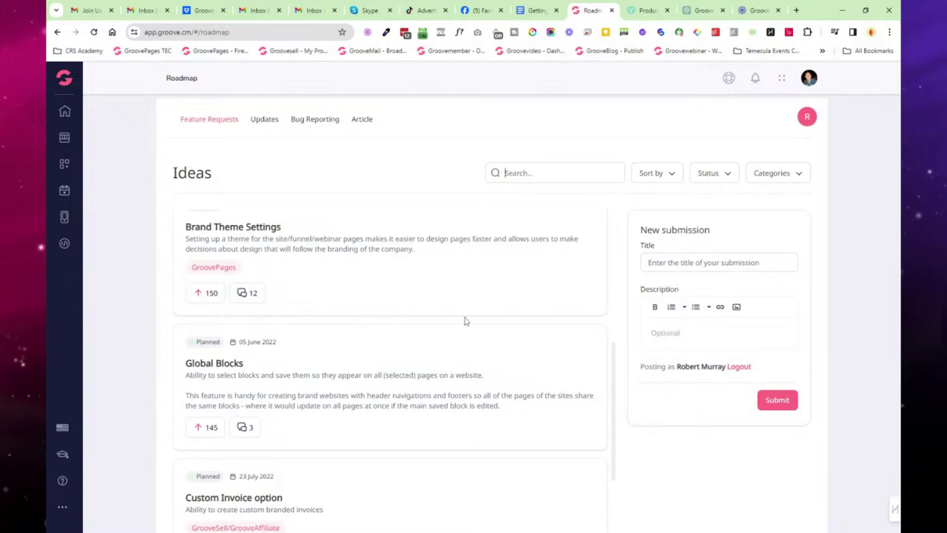
pyautogui.scroll(-2, 376, 320)
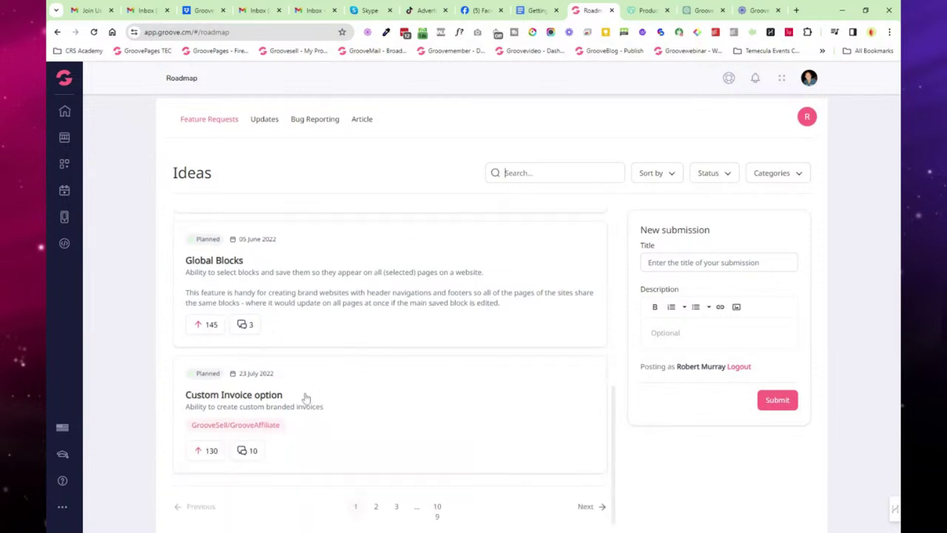
# Step: Page further through the feature requests and add a vote to the "Sequence emails" idea
pyautogui.click(602, 509)
pyautogui.scroll(-5, 296, 388)
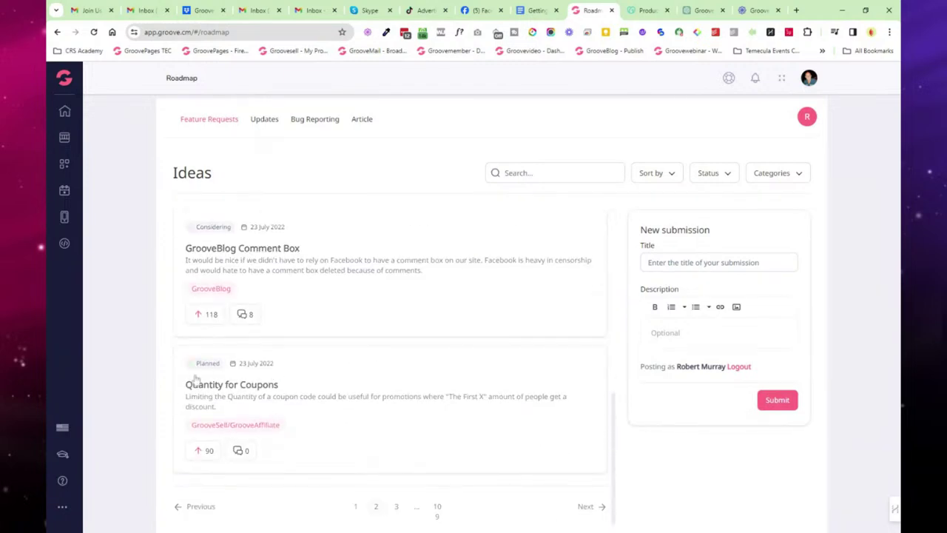
pyautogui.scroll(-3, 182, 360)
pyautogui.scroll(-5, 207, 367)
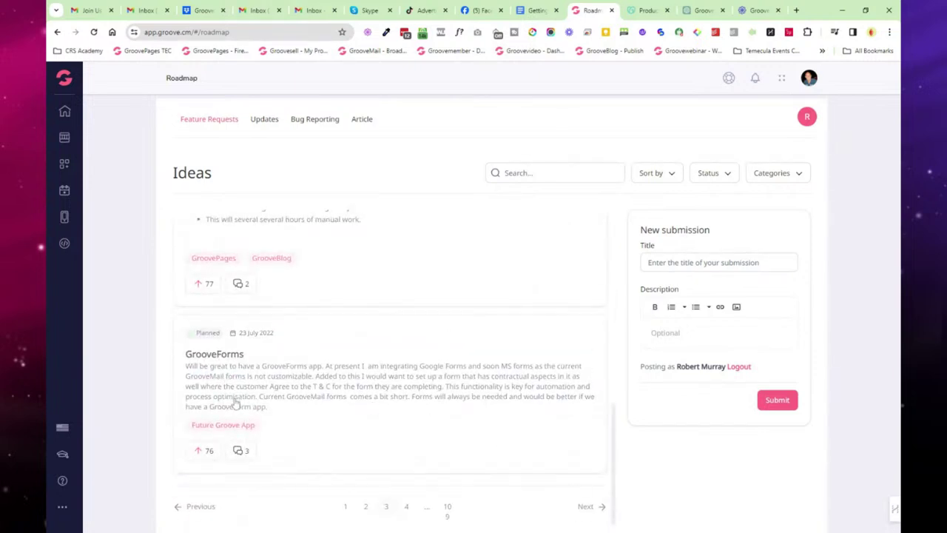
pyautogui.scroll(5, 235, 403)
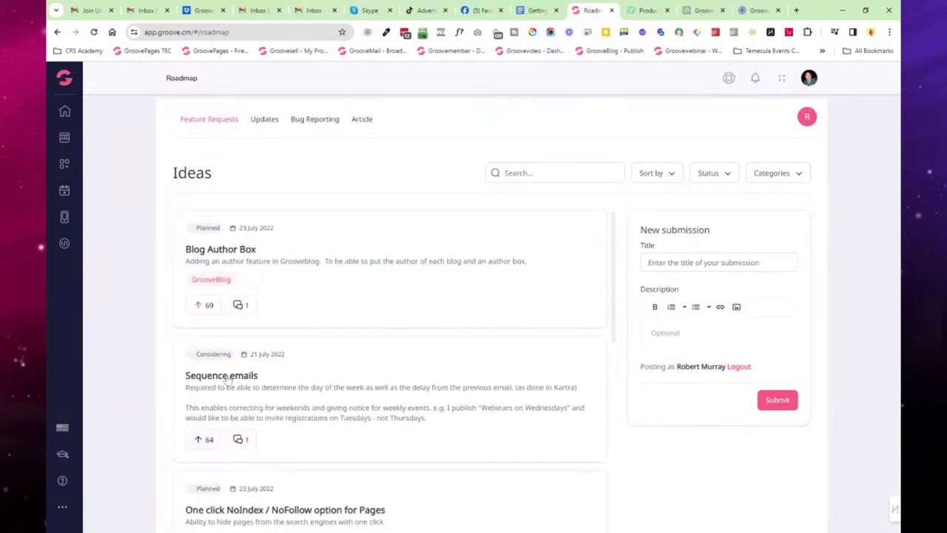
pyautogui.click(202, 444)
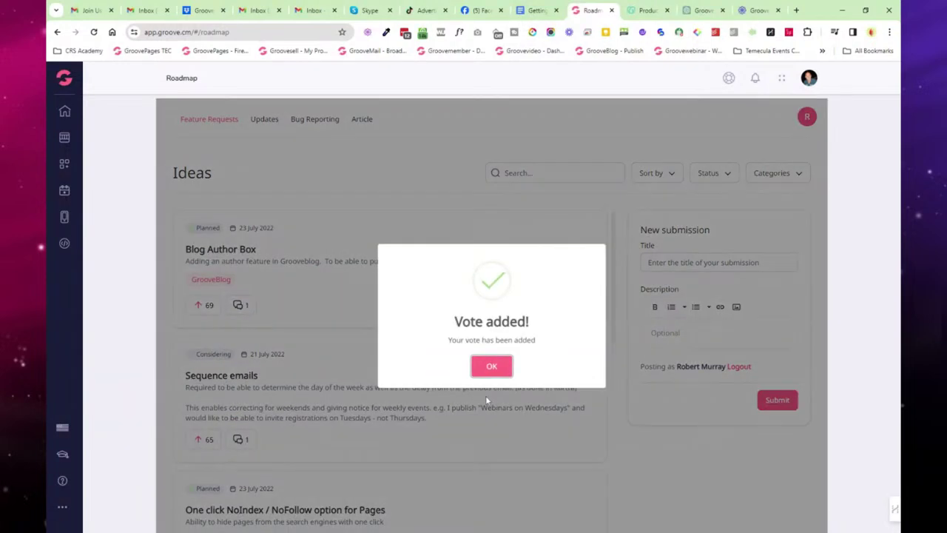
pyautogui.click(498, 367)
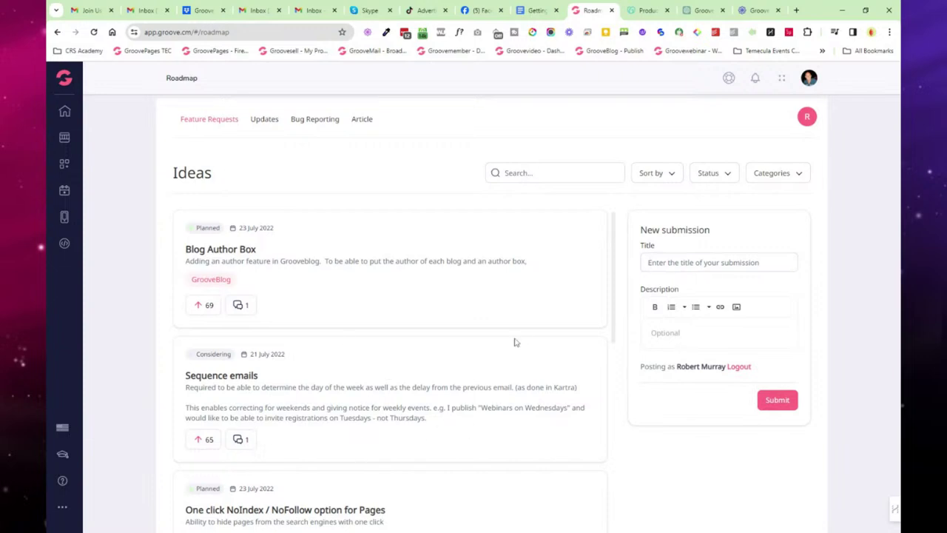
# Step: View the Roadmap's Updates section and read through the submissions under Bug Reporting
pyautogui.click(256, 121)
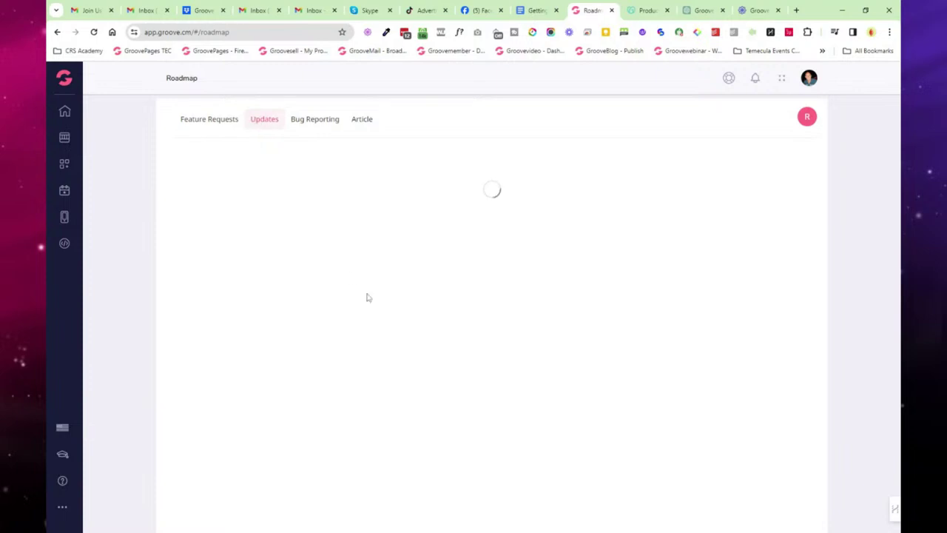
pyautogui.click(318, 125)
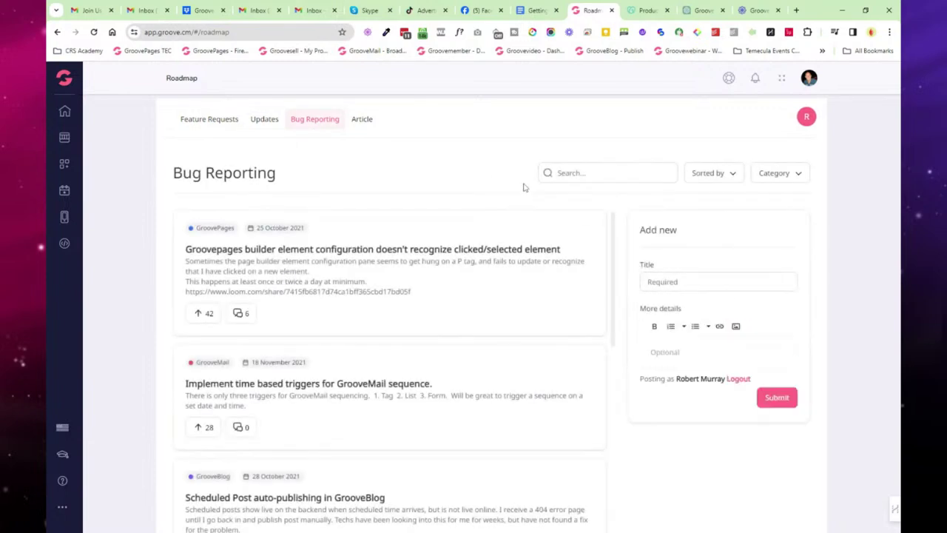
pyautogui.scroll(-2, 385, 275)
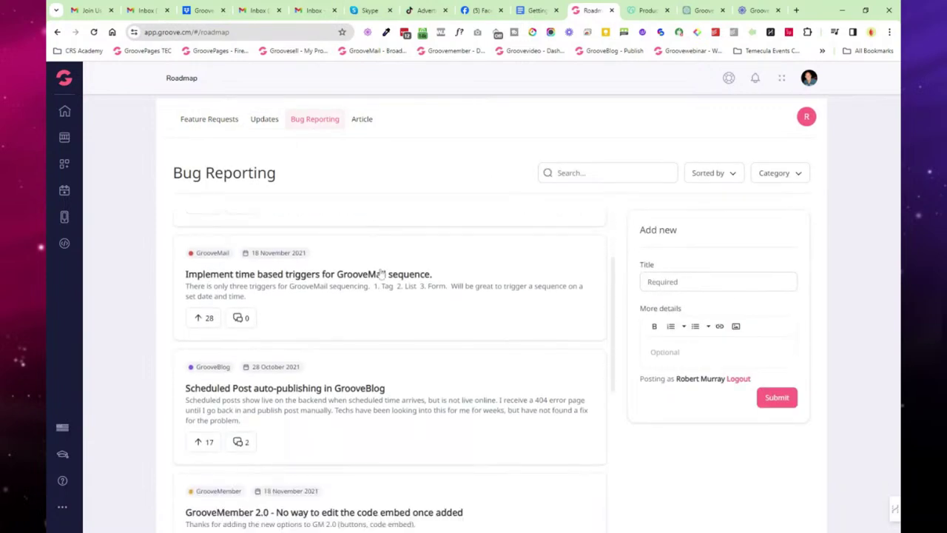
pyautogui.scroll(-4, 392, 278)
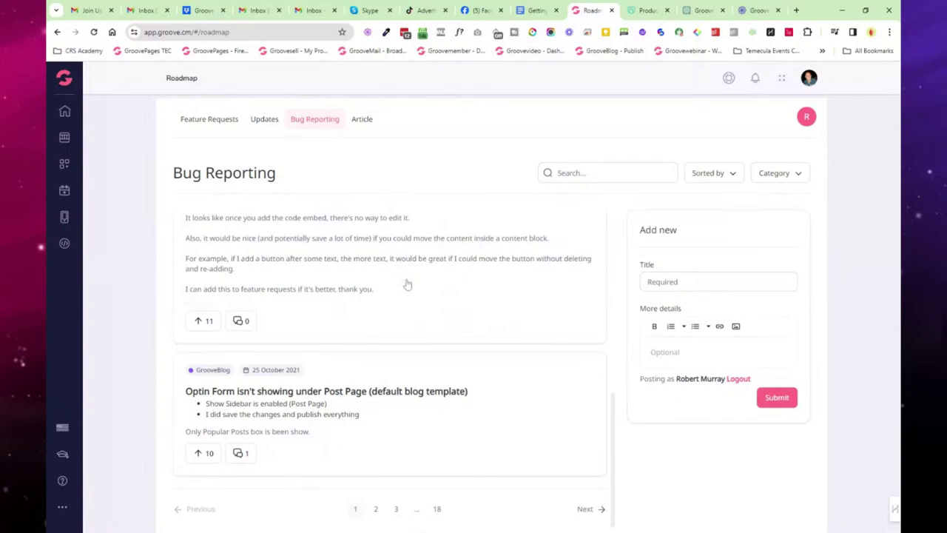
pyautogui.scroll(4, 408, 283)
pyautogui.scroll(-3, 412, 287)
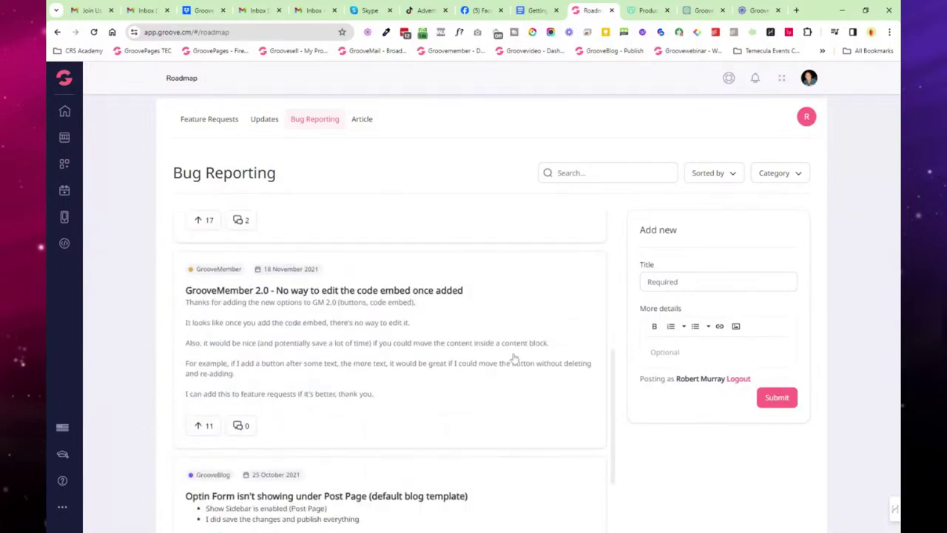
pyautogui.scroll(4, 514, 358)
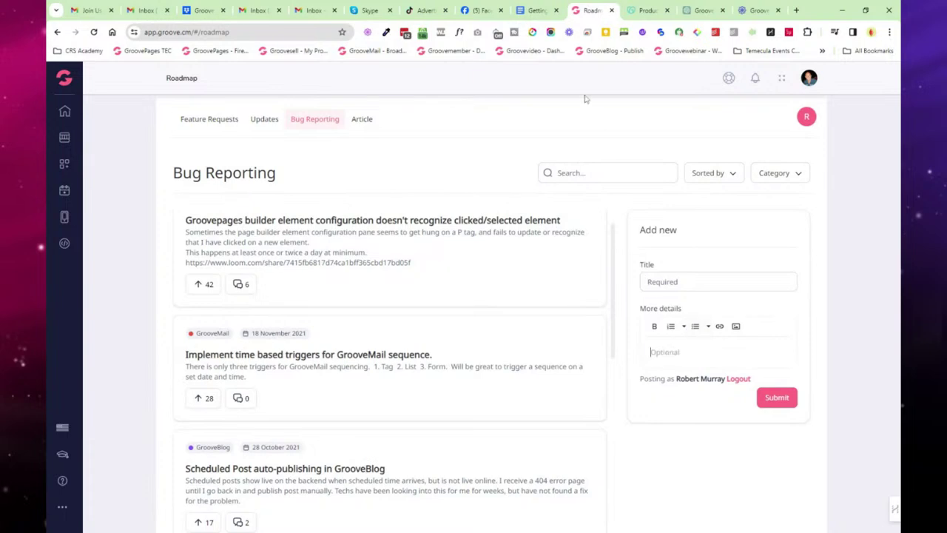
# Step: Open the Loom login page, close it, and return to the Roadmap's bug reports
pyautogui.click(570, 33)
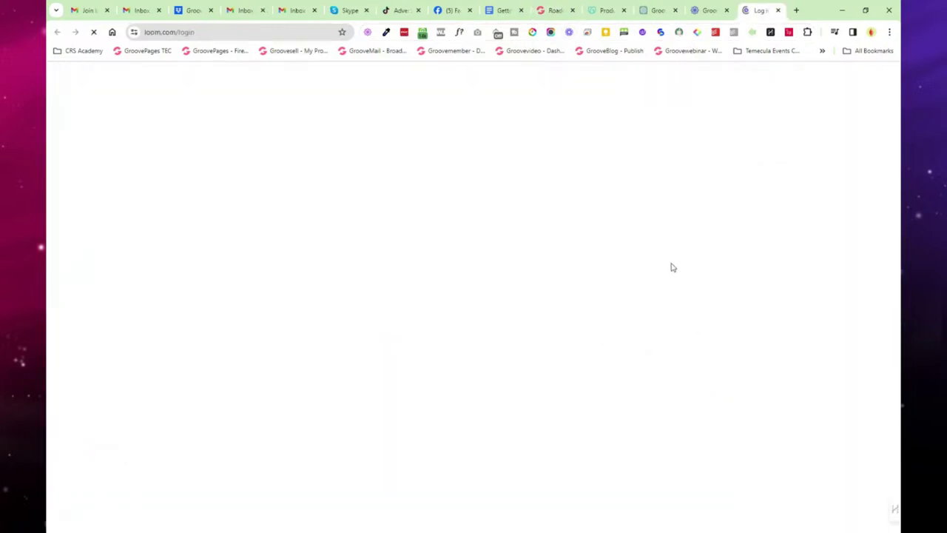
pyautogui.click(778, 10)
pyautogui.click(585, 11)
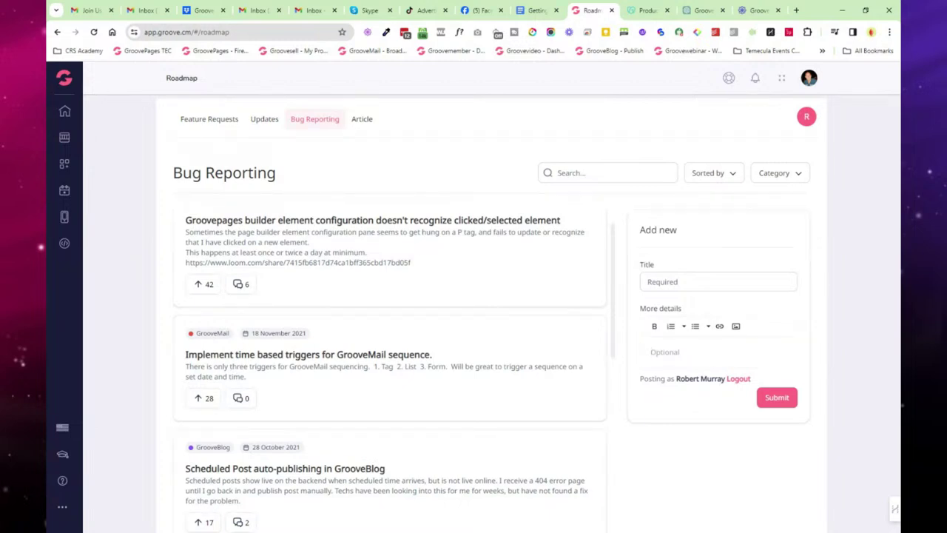
# Step: Look over the Roadmap's recent articles and article categories, and return to the Groove Dashboard overview
pyautogui.click(363, 121)
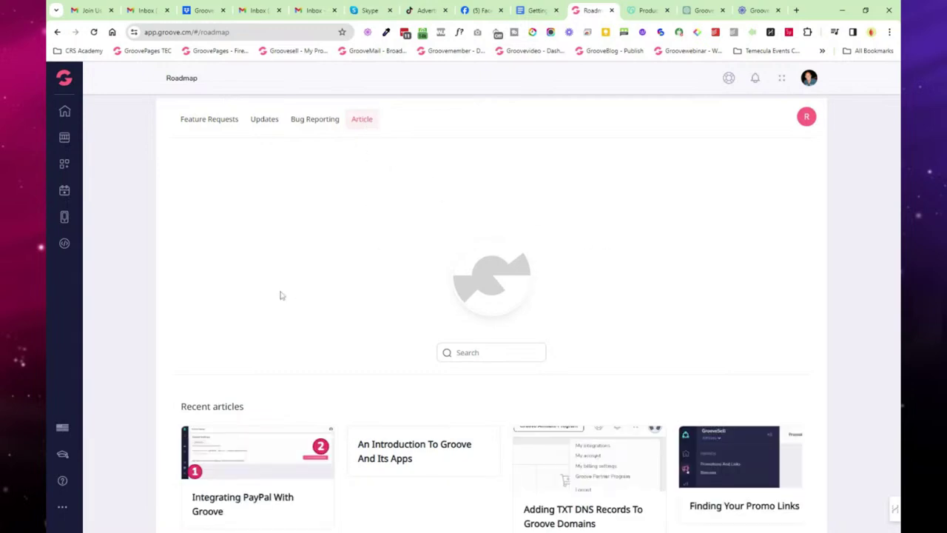
pyautogui.scroll(-2, 188, 319)
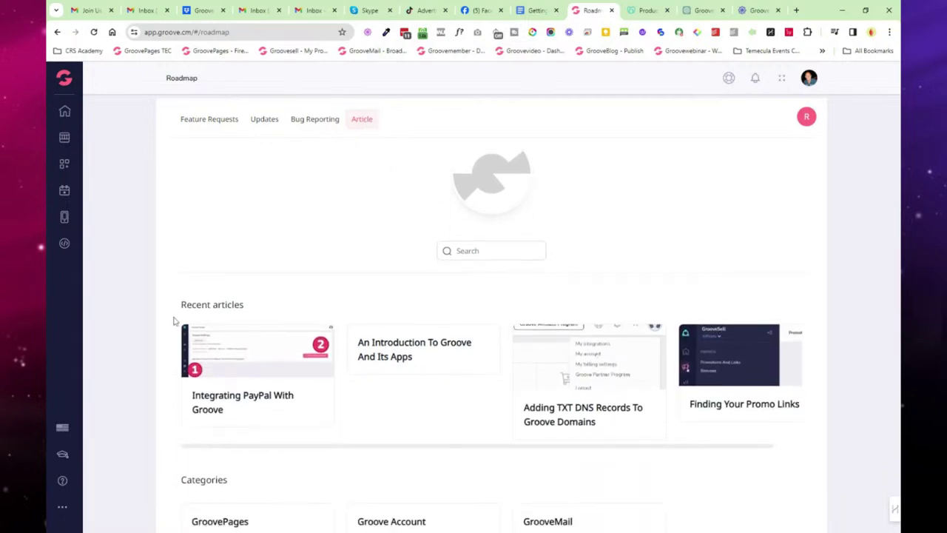
pyautogui.scroll(-3, 174, 320)
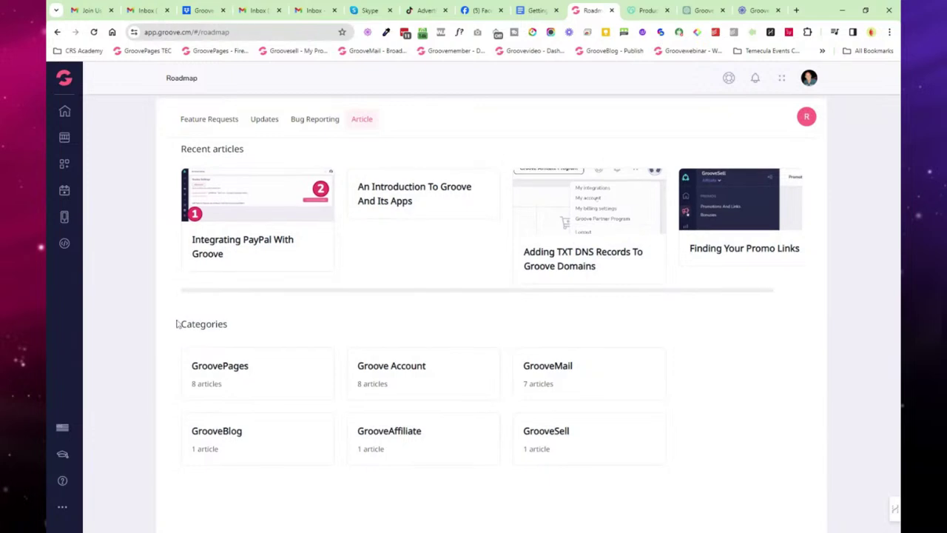
pyautogui.scroll(5, 177, 323)
pyautogui.click(65, 81)
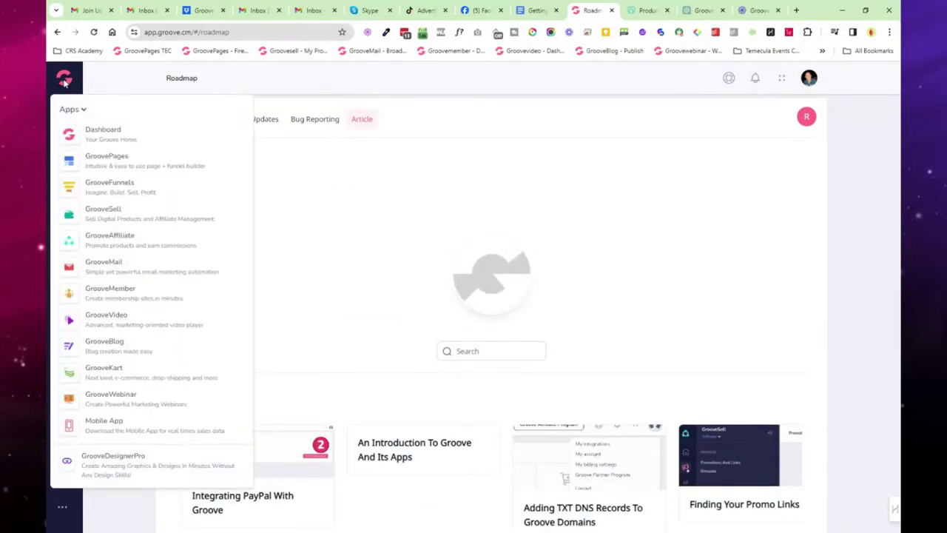
pyautogui.click(88, 131)
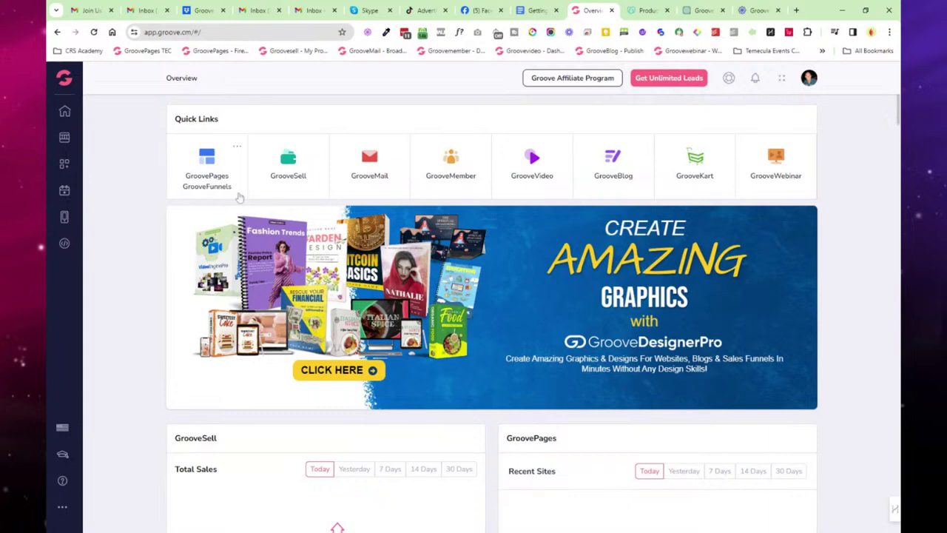
# Step: Look over GrooveSell's Quick Links shortcuts and the app report sections on the dashboard overview
pyautogui.moveTo(235, 153)
pyautogui.click(319, 150)
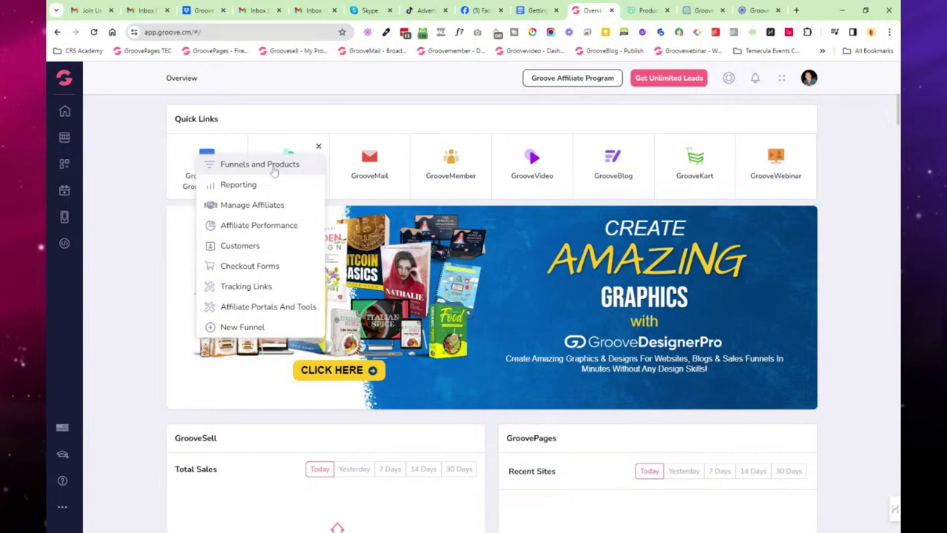
pyautogui.click(253, 270)
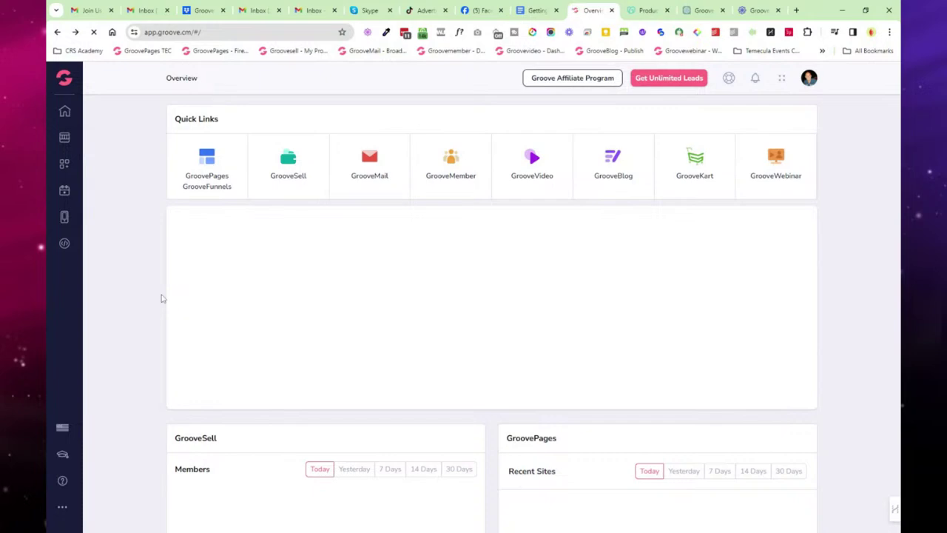
pyautogui.scroll(-7, 170, 307)
pyautogui.scroll(-2, 442, 322)
pyautogui.scroll(9, 505, 321)
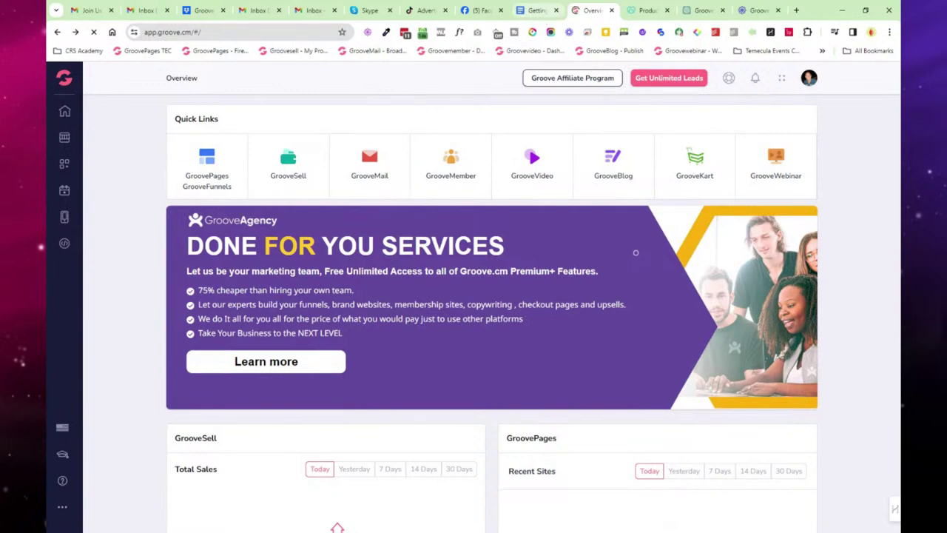
# Step: Switch to the New Member Onboarding document, read its numbered steps and preview the linked article for Step #1
pyautogui.click(540, 12)
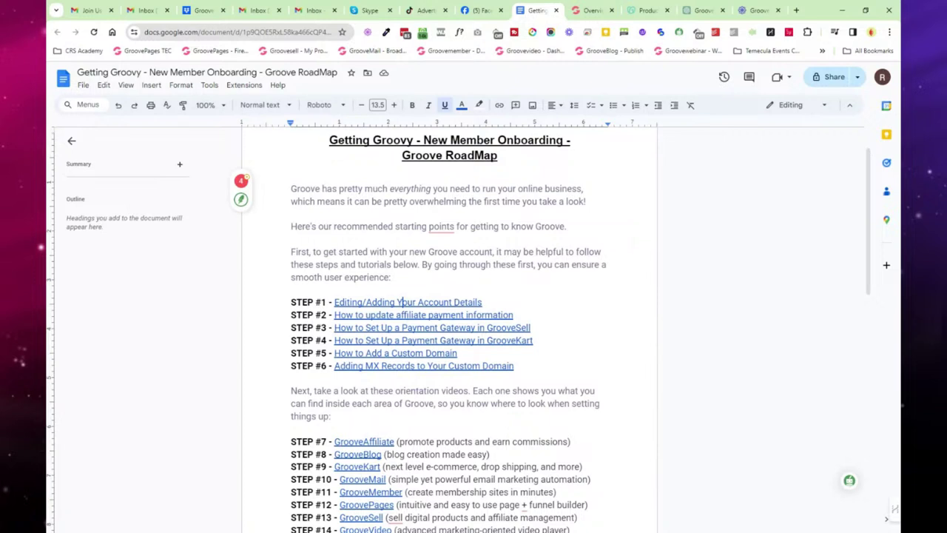
pyautogui.scroll(-3, 449, 333)
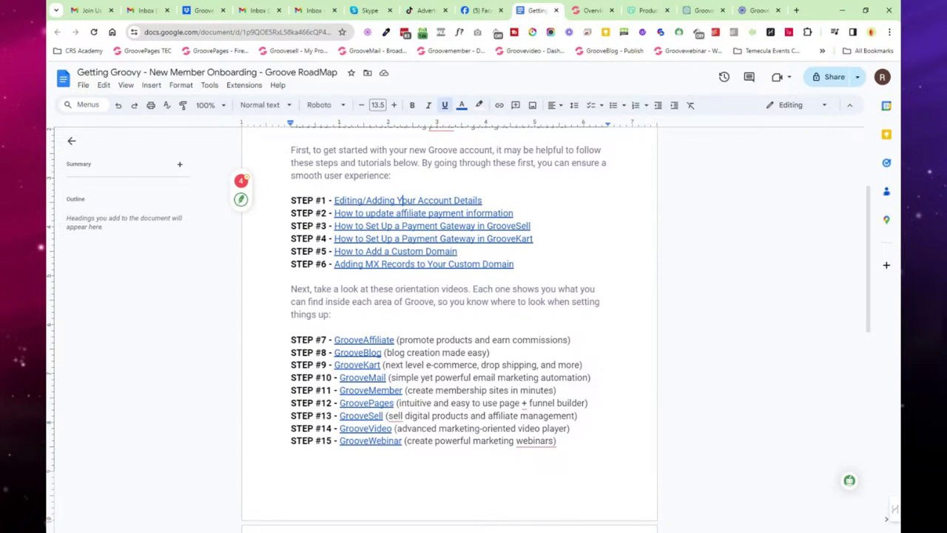
pyautogui.click(399, 200)
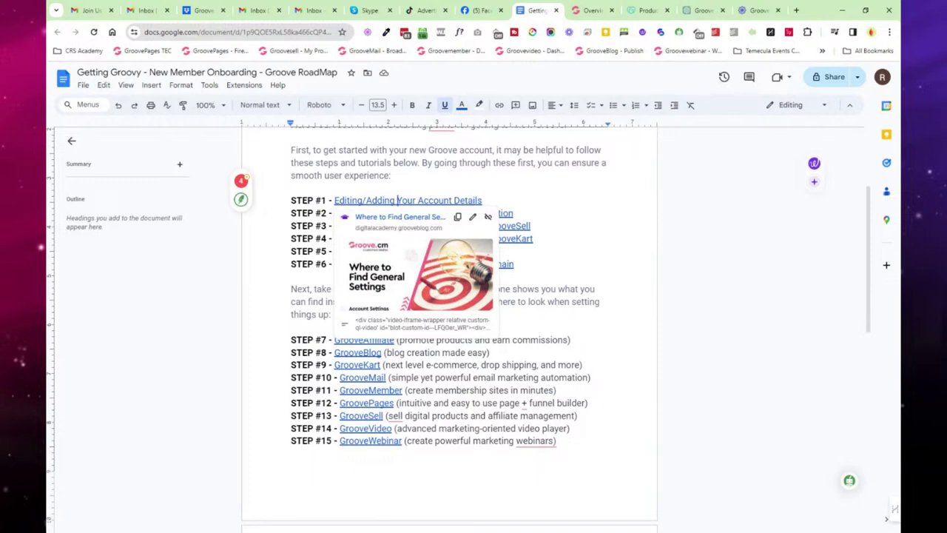
pyautogui.click(323, 200)
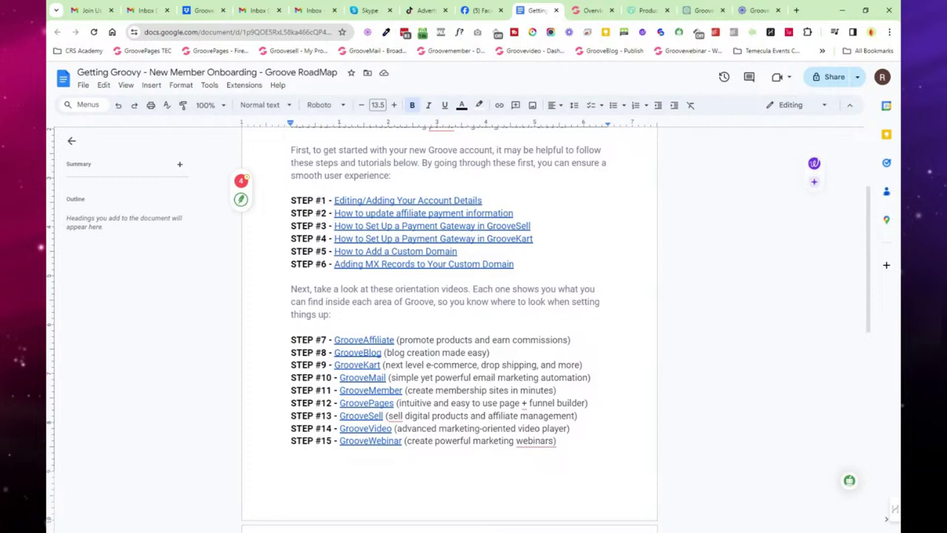
# Step: View the personal information and profile picture image library in Groove's Settings and Billing, and close the account settings
pyautogui.click(606, 11)
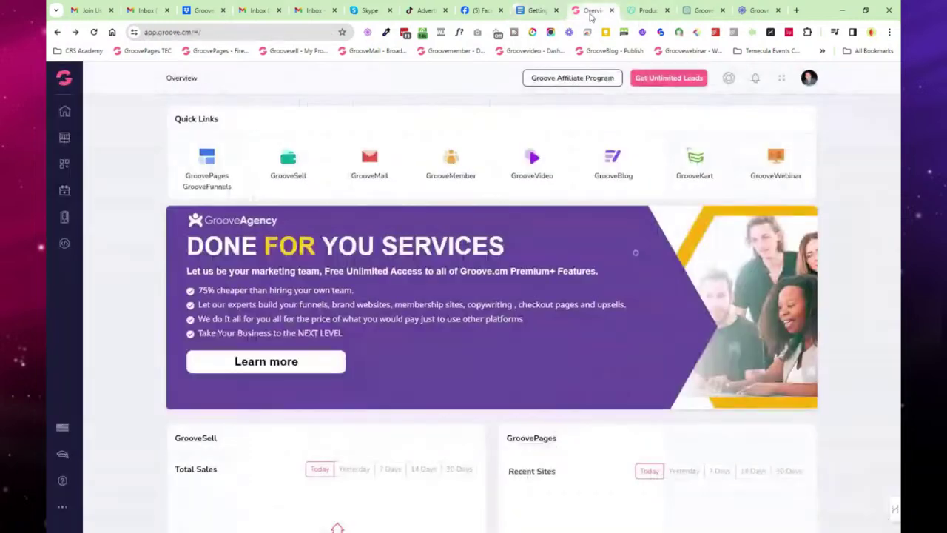
pyautogui.click(810, 79)
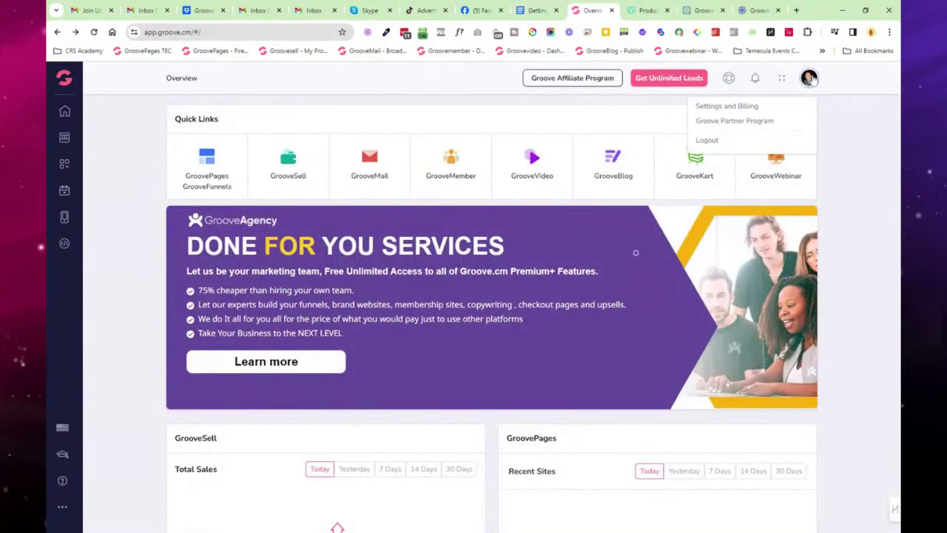
pyautogui.click(740, 109)
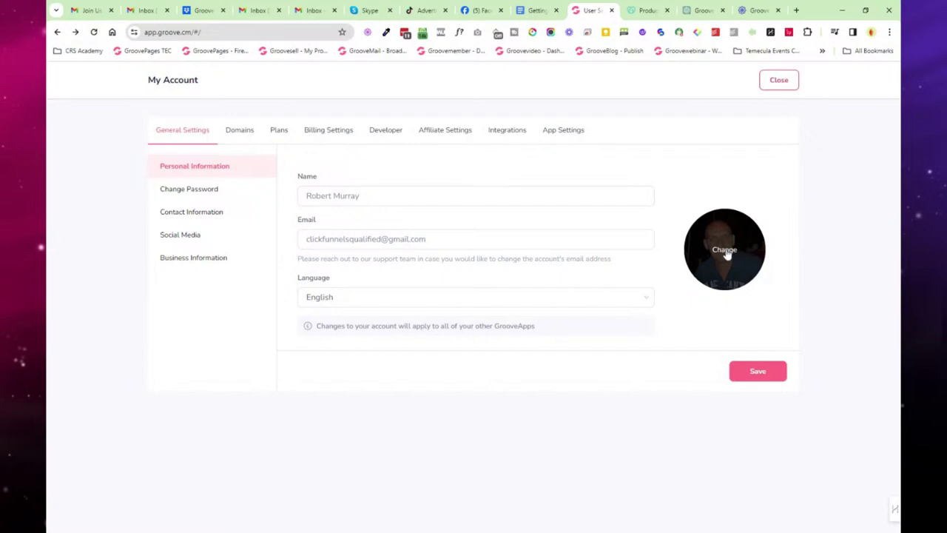
pyautogui.click(725, 252)
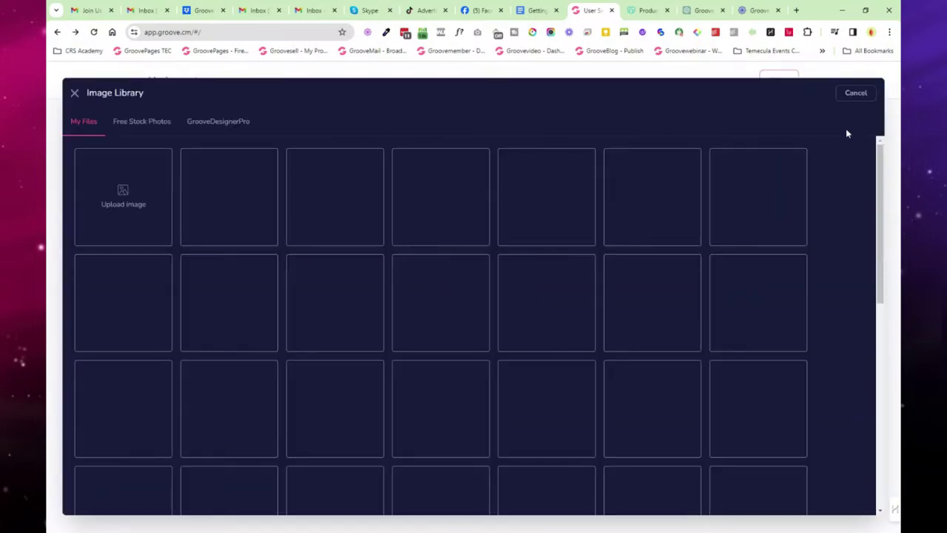
pyautogui.click(856, 94)
pyautogui.click(783, 83)
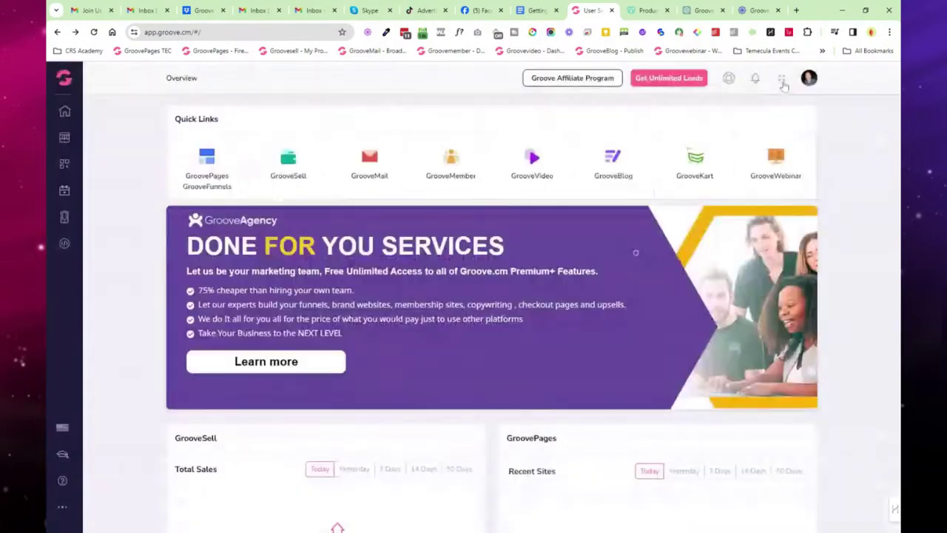
# Step: Check the onboarding document's next step and open the Affiliate Settings of the Groove account
pyautogui.click(537, 11)
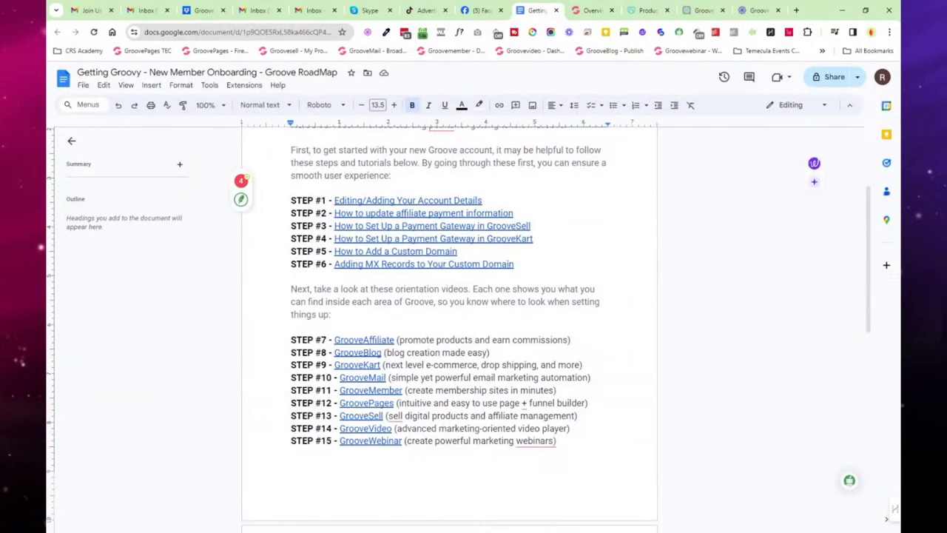
pyautogui.click(590, 11)
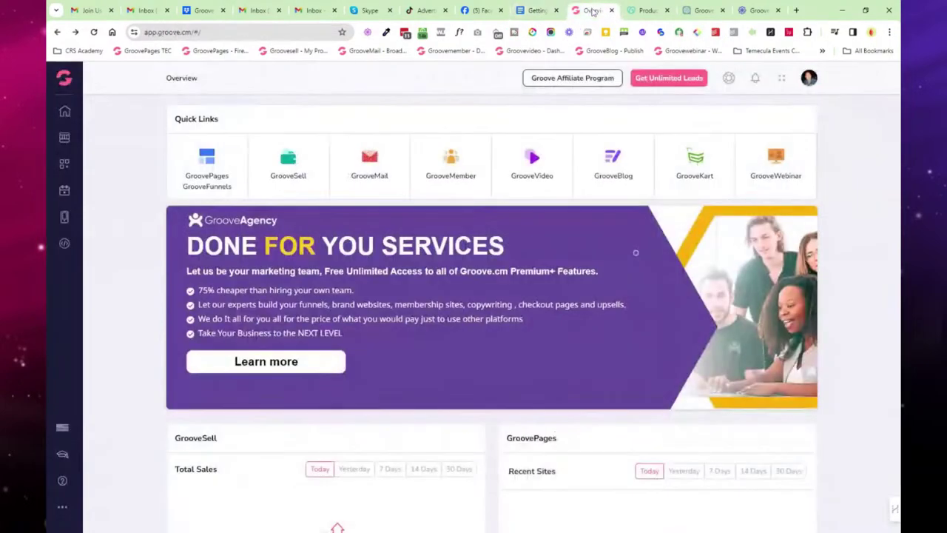
pyautogui.click(809, 78)
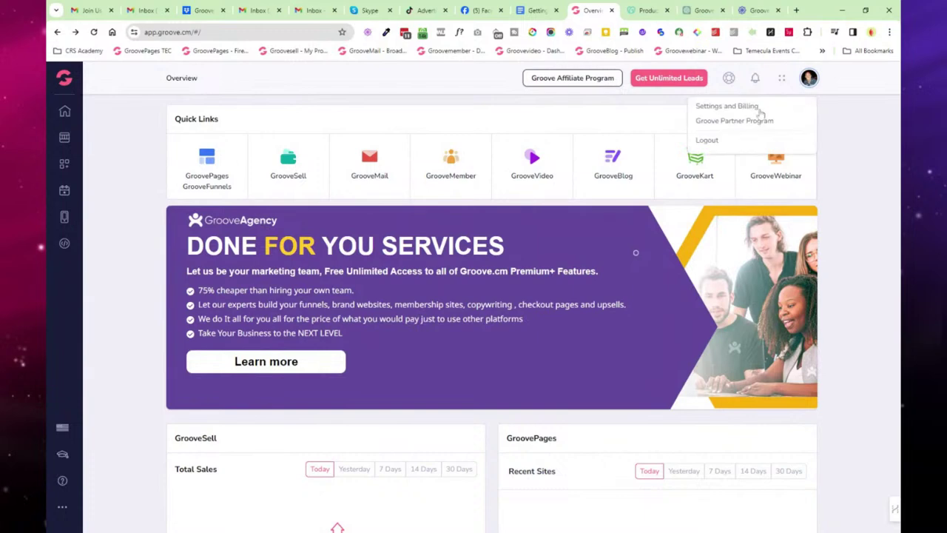
pyautogui.click(752, 109)
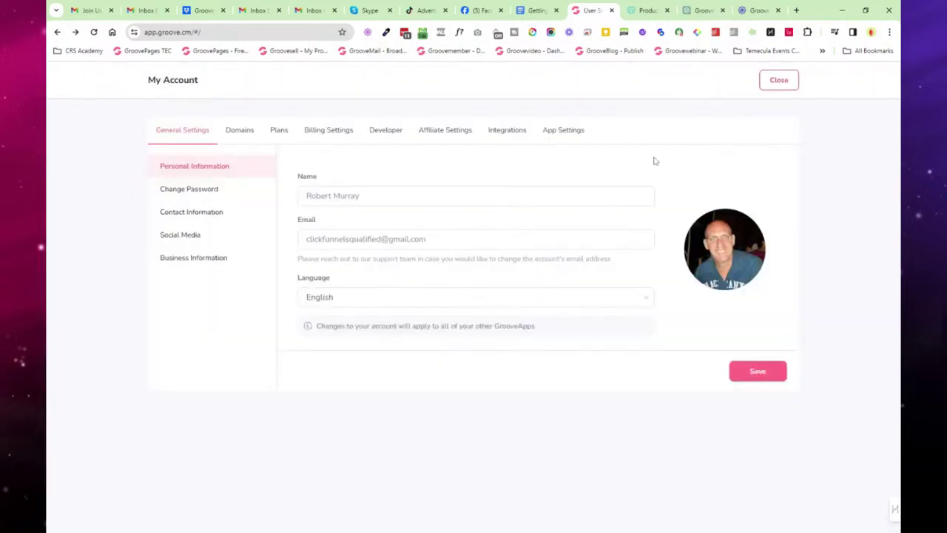
pyautogui.click(448, 135)
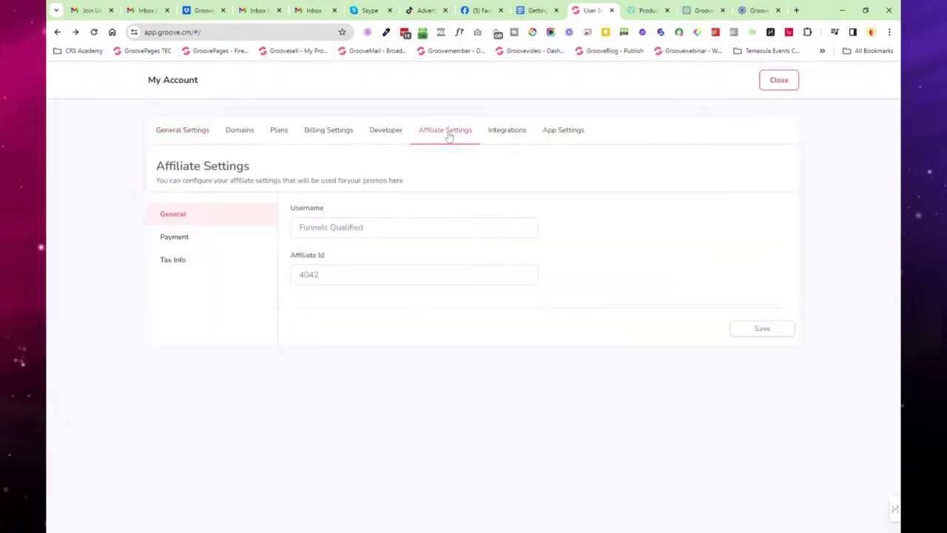
# Step: Point out the username and affiliate ID fields in the general Affiliate Settings, and close the account settings
pyautogui.click(412, 226)
pyautogui.moveTo(364, 228); pyautogui.dragTo(285, 228)
pyautogui.click(286, 229)
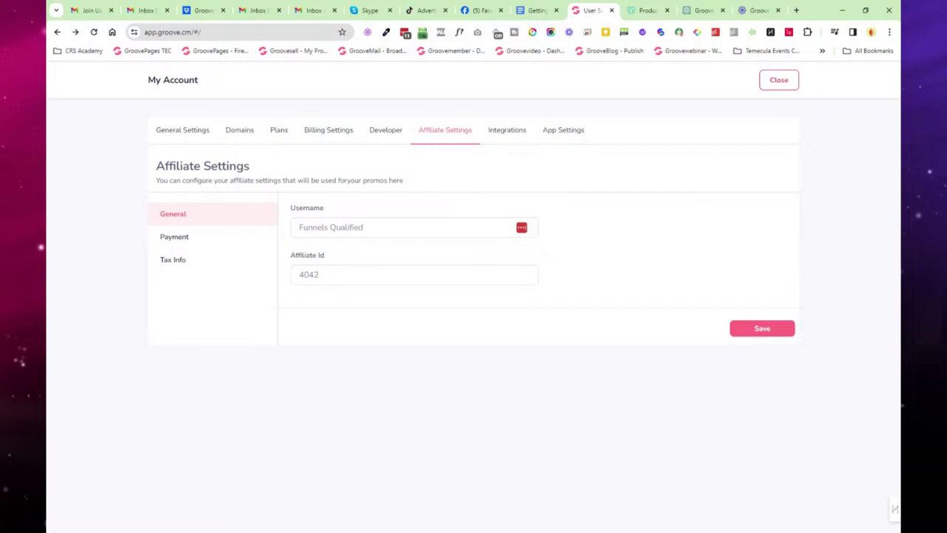
pyautogui.moveTo(323, 277); pyautogui.dragTo(300, 279)
pyautogui.click(286, 262)
pyautogui.click(780, 80)
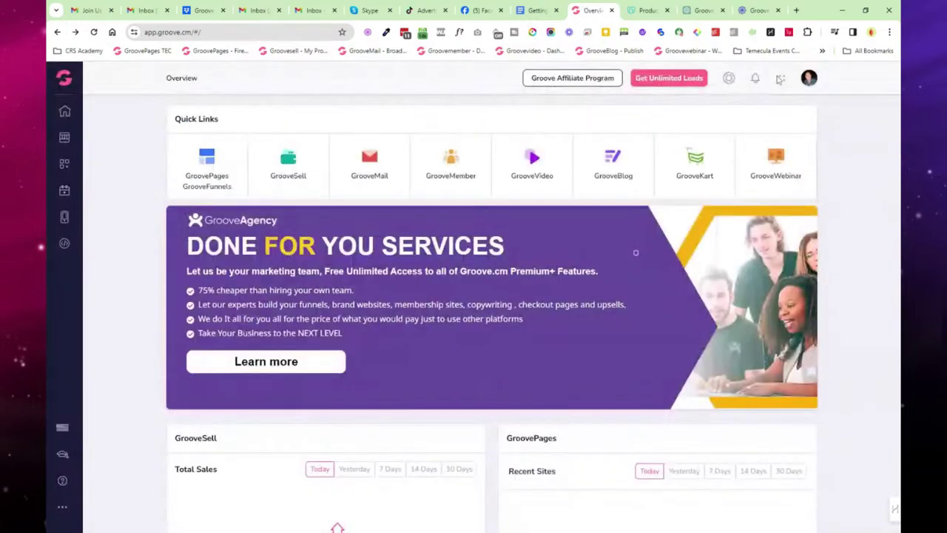
# Step: Check the onboarding document, open GrooveSell's vendor settings and view the list of available payment gateways
pyautogui.click(530, 15)
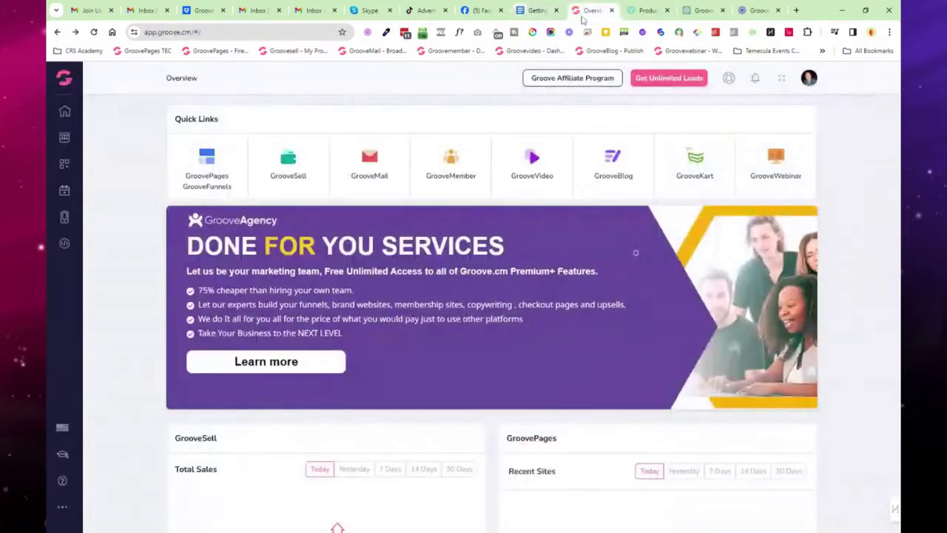
pyautogui.click(588, 12)
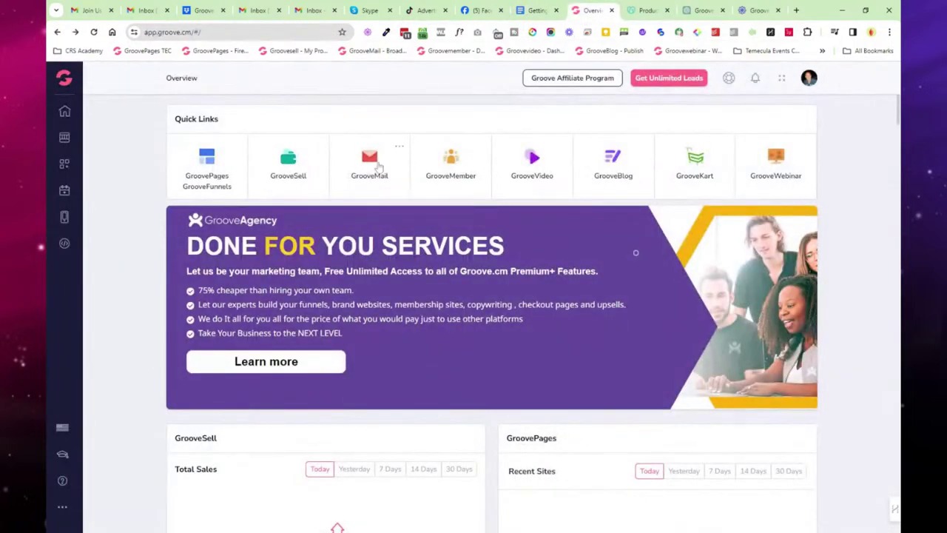
pyautogui.click(293, 174)
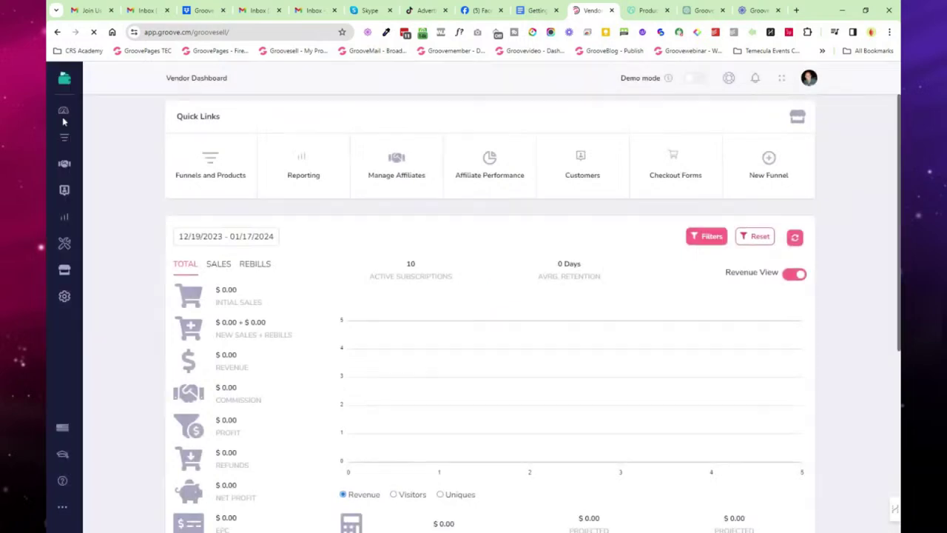
pyautogui.click(64, 296)
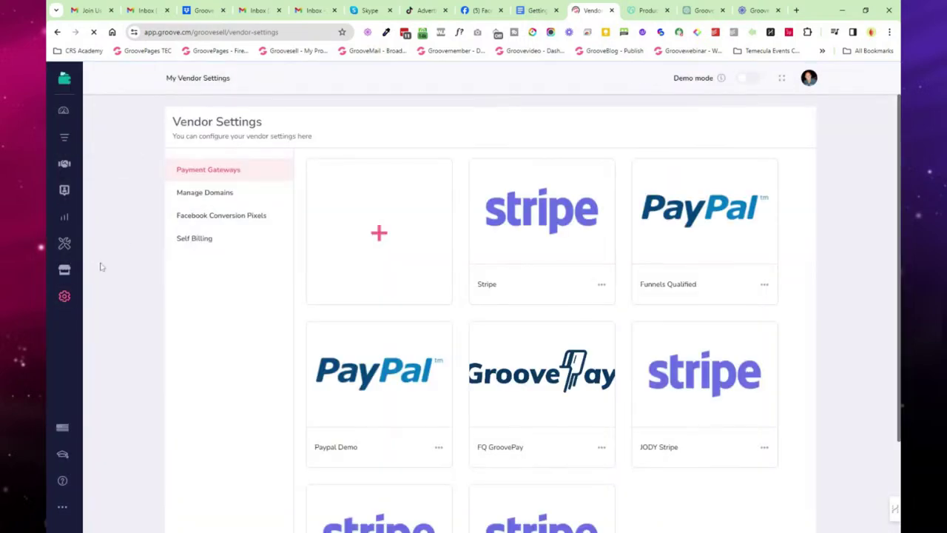
pyautogui.click(395, 237)
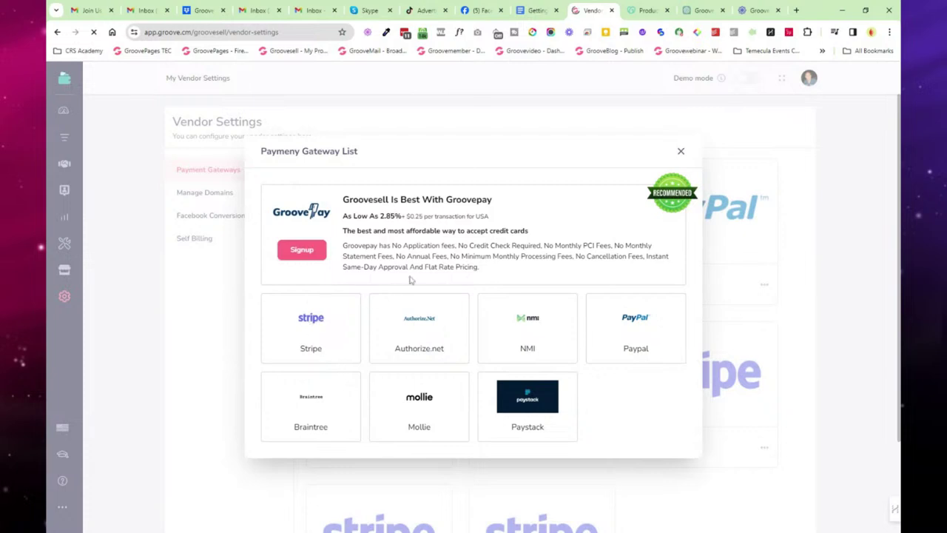
pyautogui.click(681, 151)
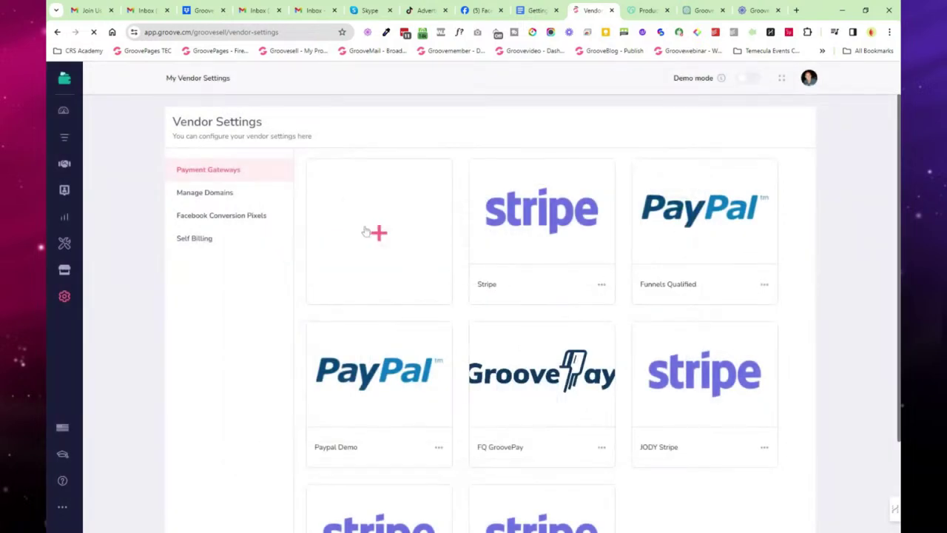
# Step: View the connection forms for the Stripe, Authorize.net and NMI gateways, and close the gateway list without creating one
pyautogui.click(368, 235)
pyautogui.click(347, 353)
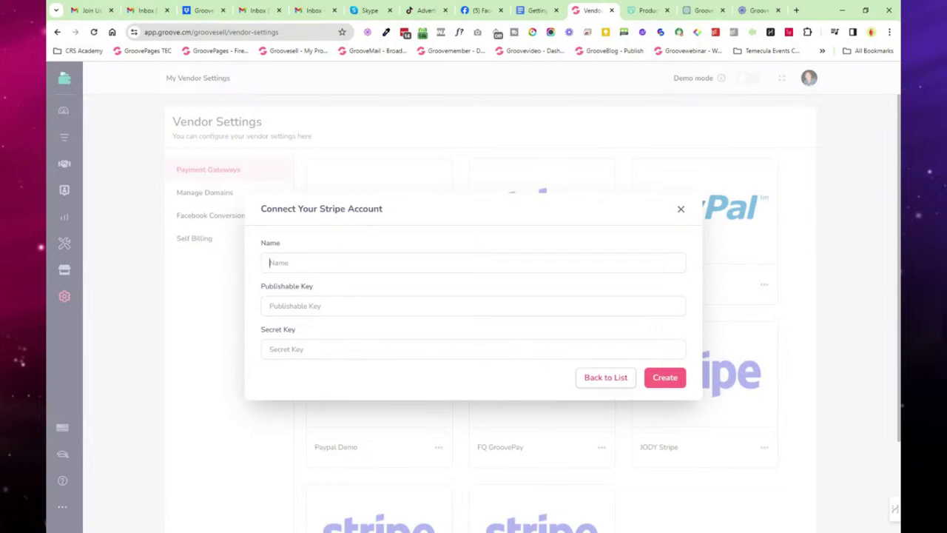
pyautogui.click(601, 374)
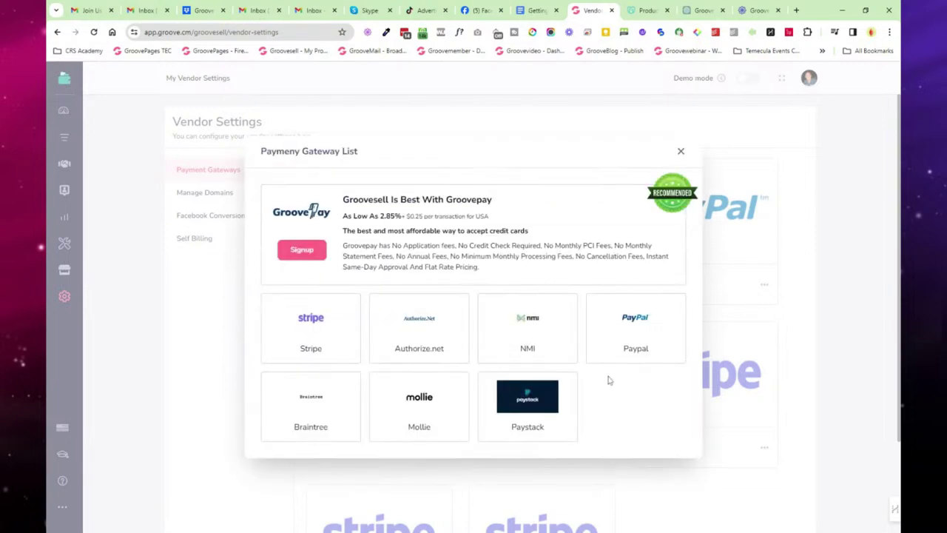
pyautogui.click(426, 326)
pyautogui.click(605, 439)
pyautogui.click(552, 328)
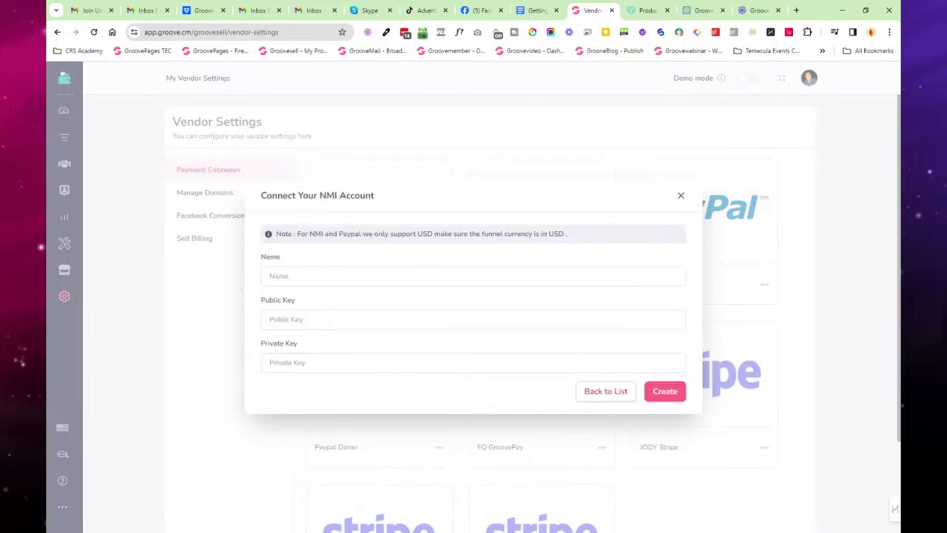
pyautogui.click(606, 392)
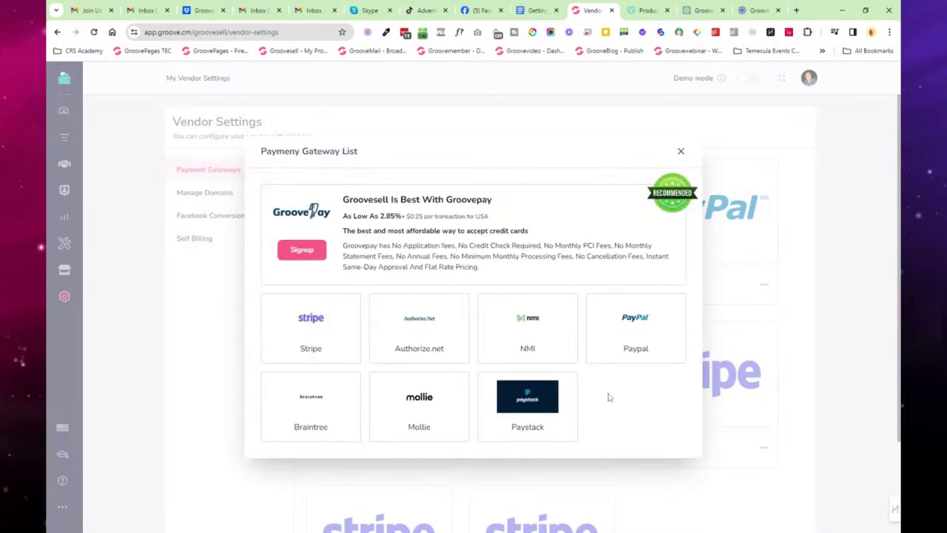
pyautogui.click(681, 153)
# Step: Return to the Groove Dashboard, check the onboarding document's Step #4 on GrooveKart payment gateways, and go back to the overview
pyautogui.click(78, 78)
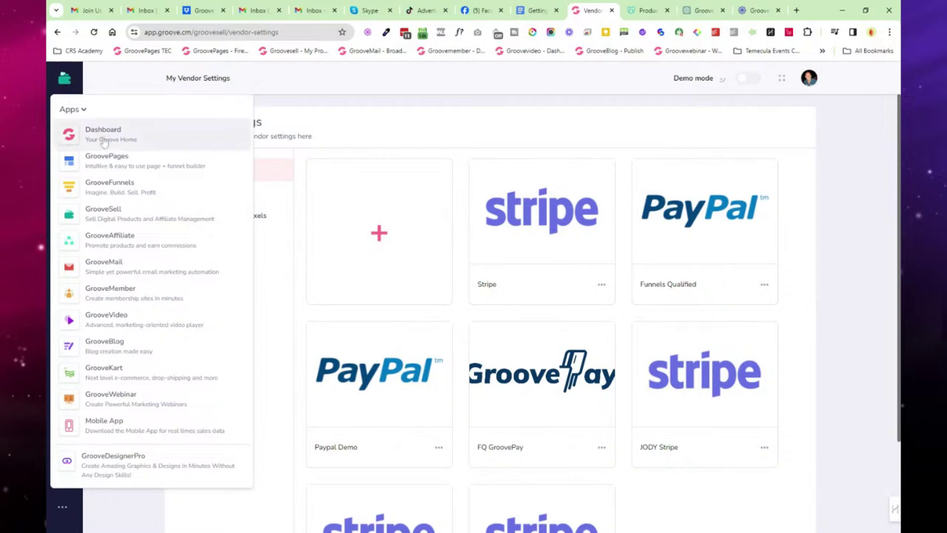
pyautogui.click(150, 130)
pyautogui.click(530, 11)
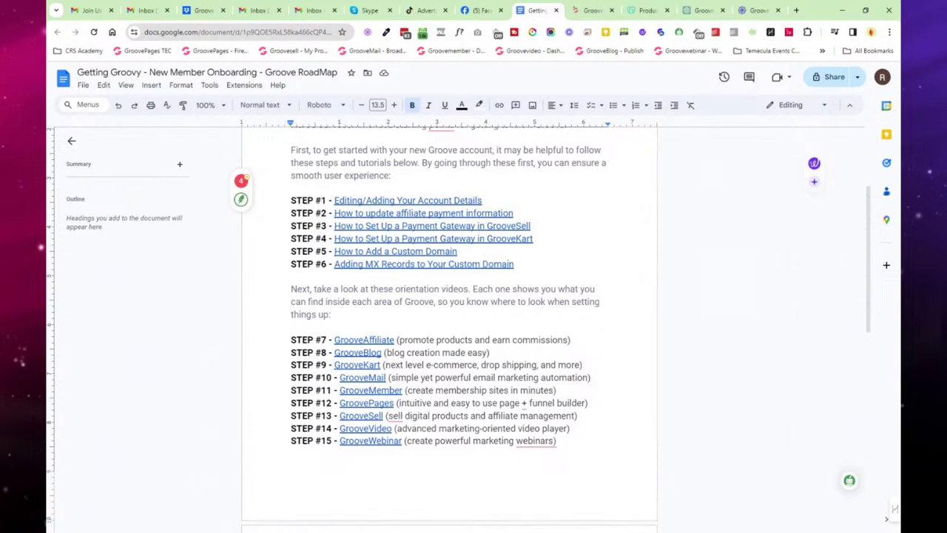
pyautogui.click(589, 11)
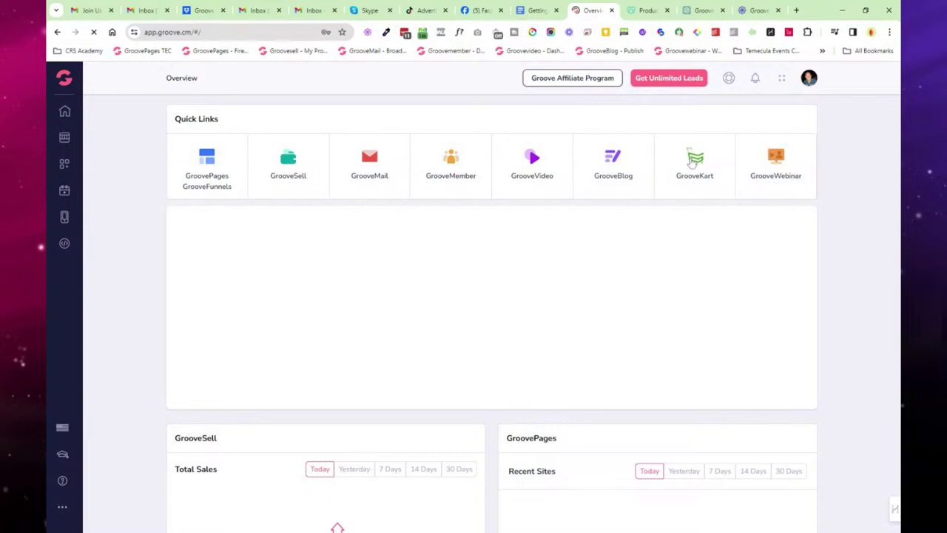
# Step: Open GrooveKart, enter the admin dashboard of the padelvoicescorer.groovekart.com store and show its payment gateways settings
pyautogui.click(692, 163)
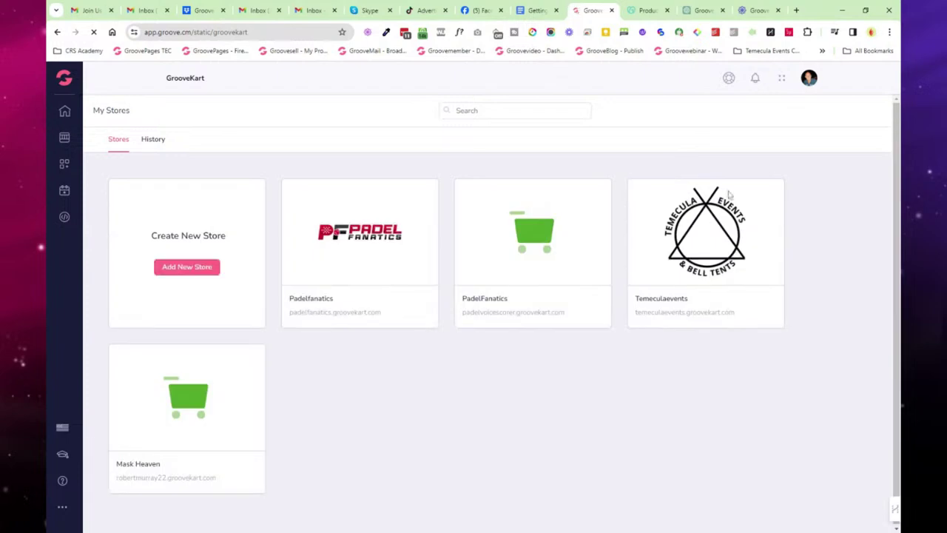
pyautogui.moveTo(769, 242)
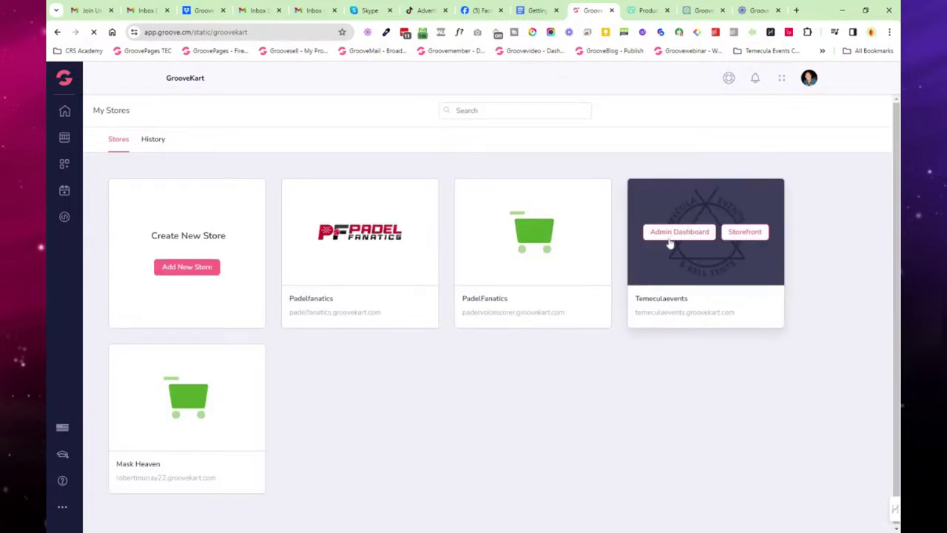
pyautogui.moveTo(674, 257)
pyautogui.moveTo(477, 269)
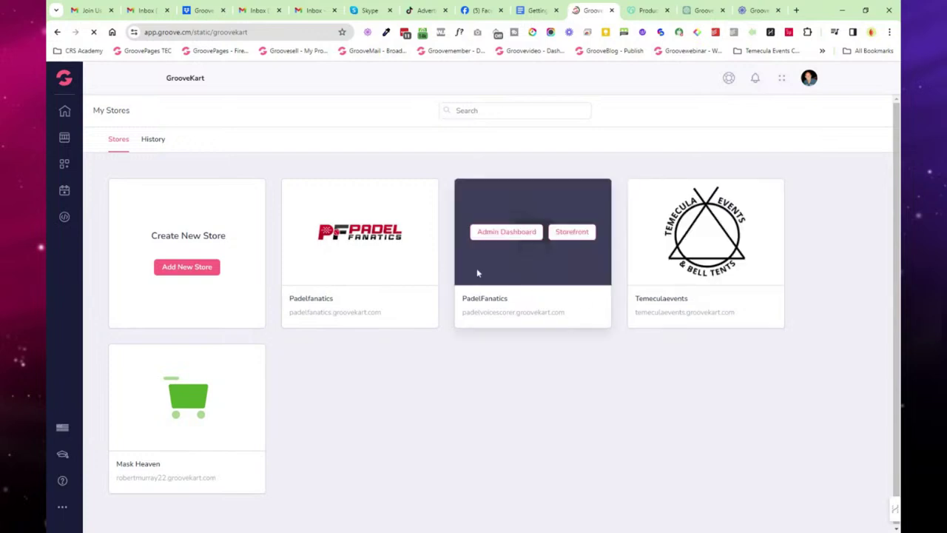
pyautogui.click(521, 235)
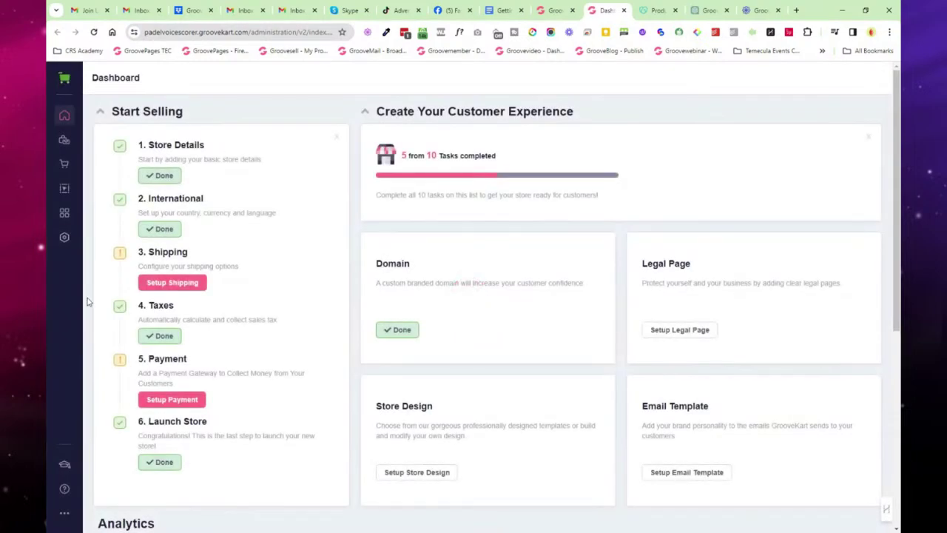
pyautogui.click(64, 238)
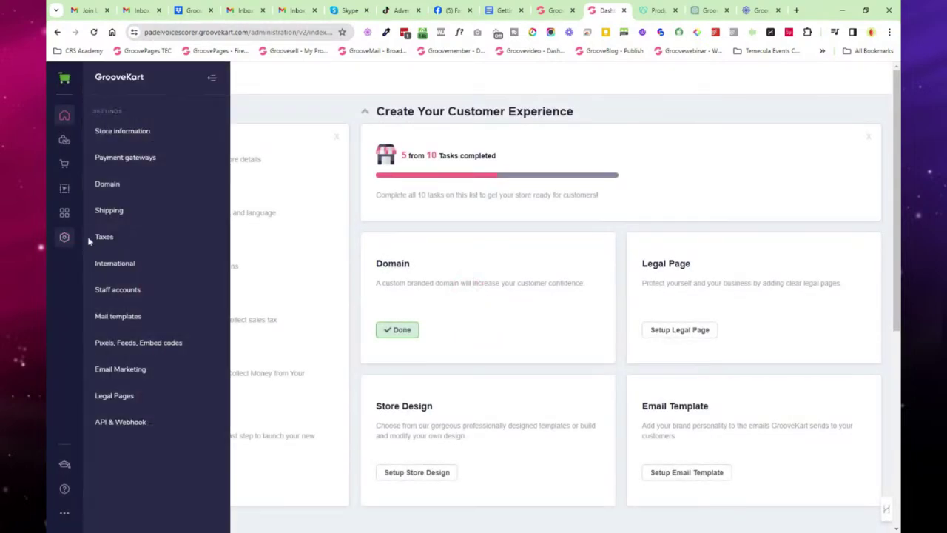
pyautogui.click(128, 159)
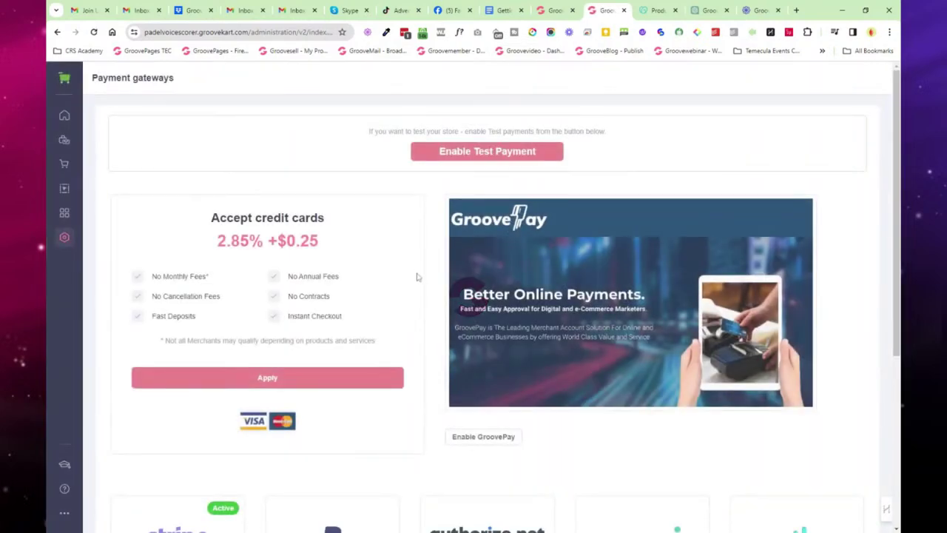
# Step: View and close the GroovePay application page, review the store's available payment gateways and show the Card PMT gateway's options
pyautogui.click(267, 378)
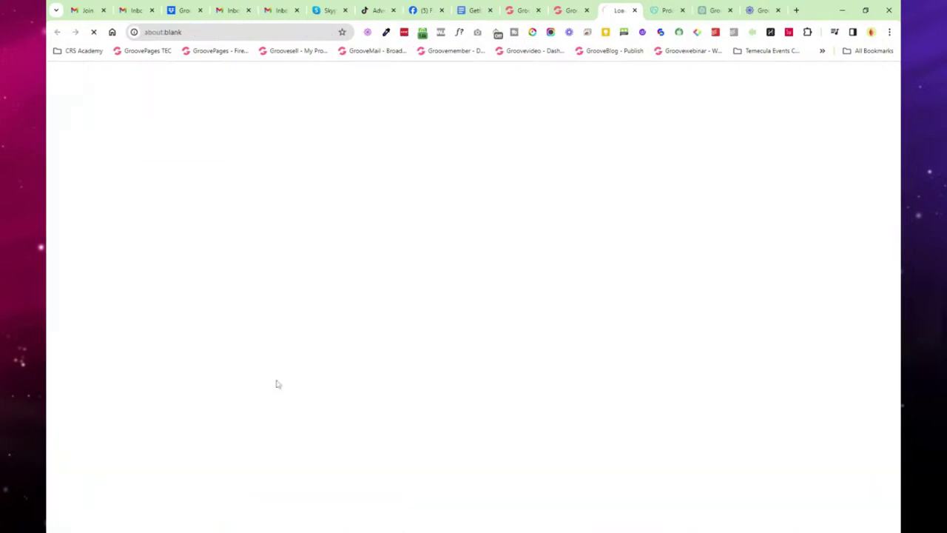
pyautogui.click(634, 11)
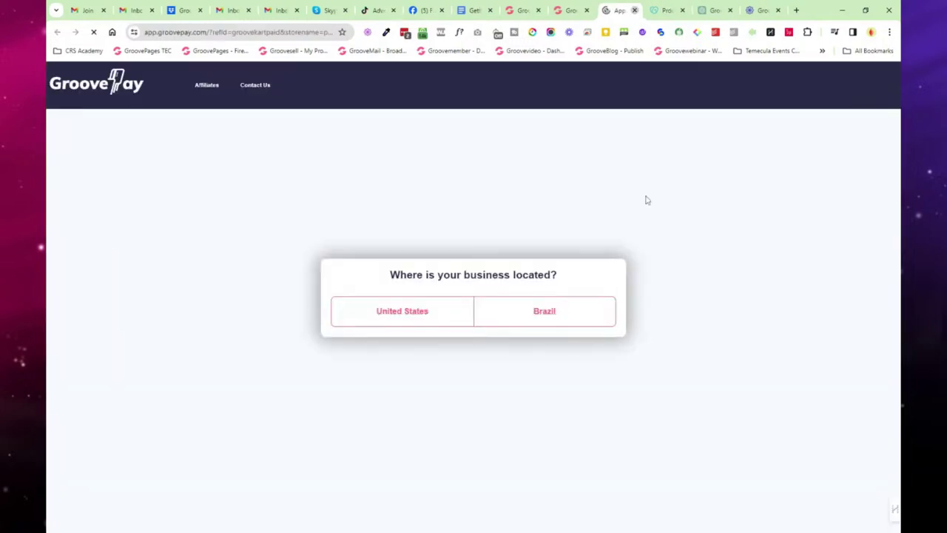
pyautogui.scroll(-3, 383, 292)
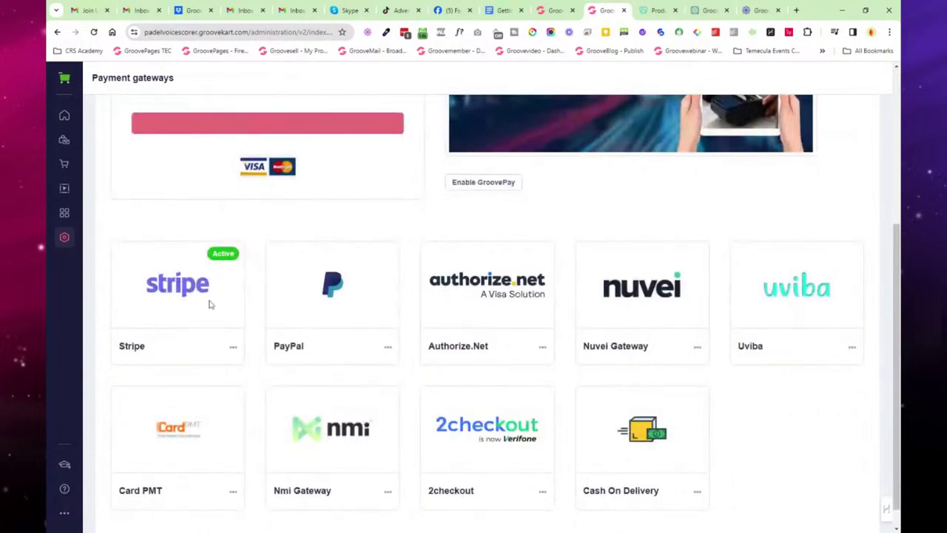
pyautogui.scroll(-1, 459, 315)
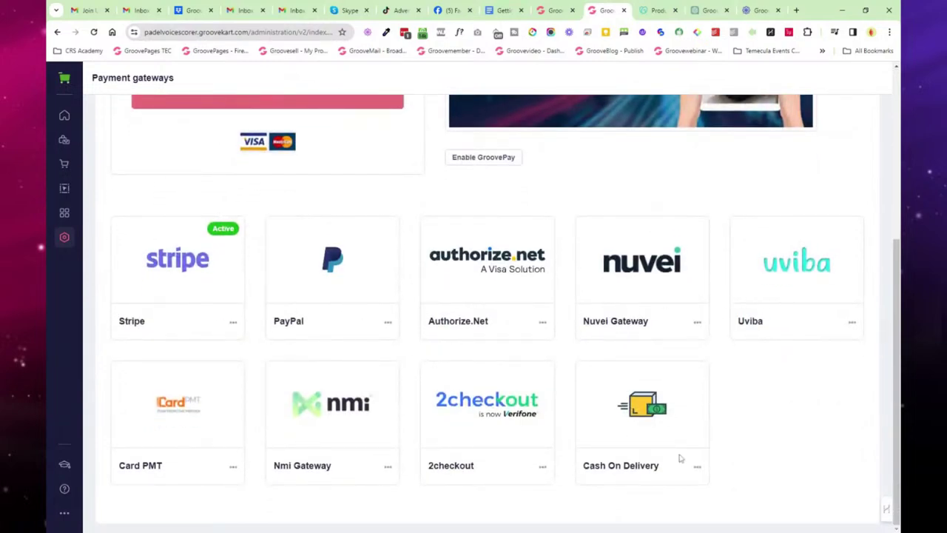
pyautogui.click(232, 467)
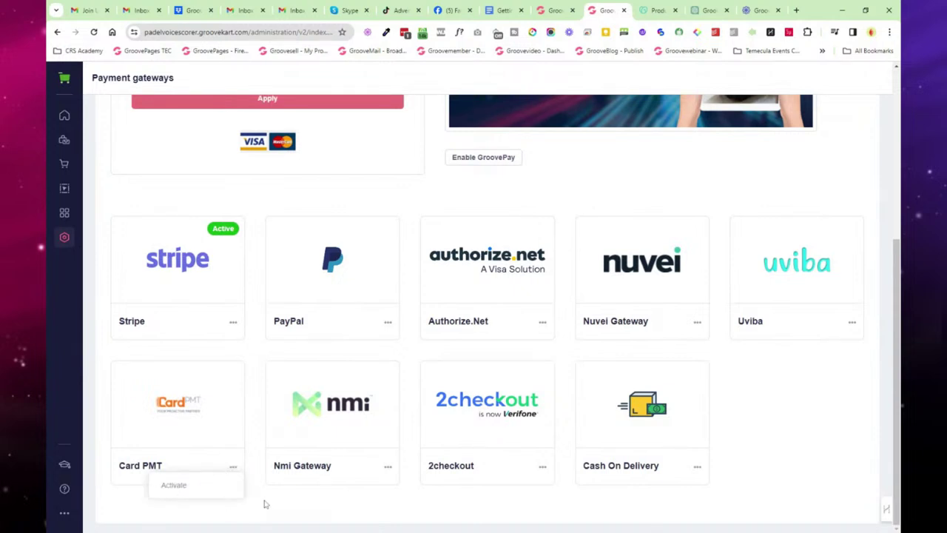
# Step: Leave the store admin, close the extra browser tabs and check the onboarding document for the step on adding a custom domain
pyautogui.click(70, 82)
pyautogui.click(104, 130)
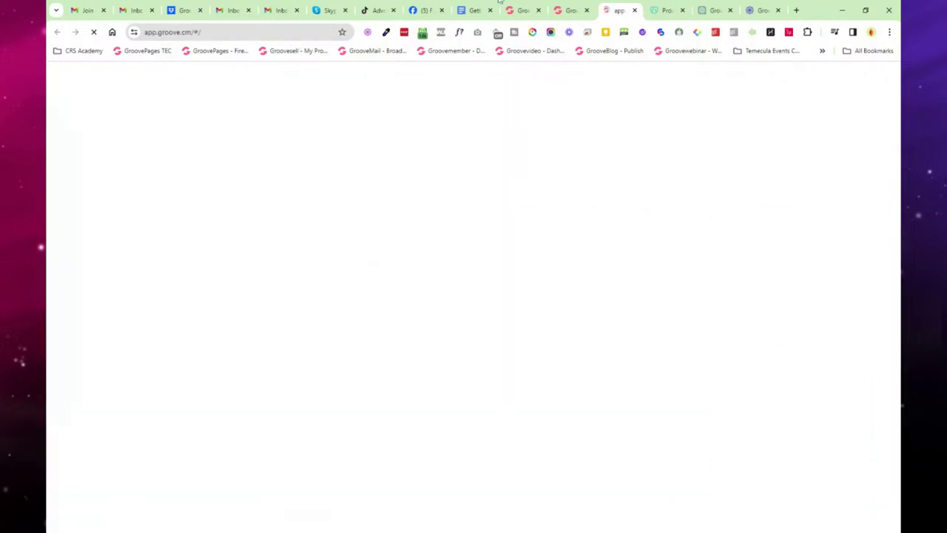
pyautogui.click(586, 10)
pyautogui.click(538, 10)
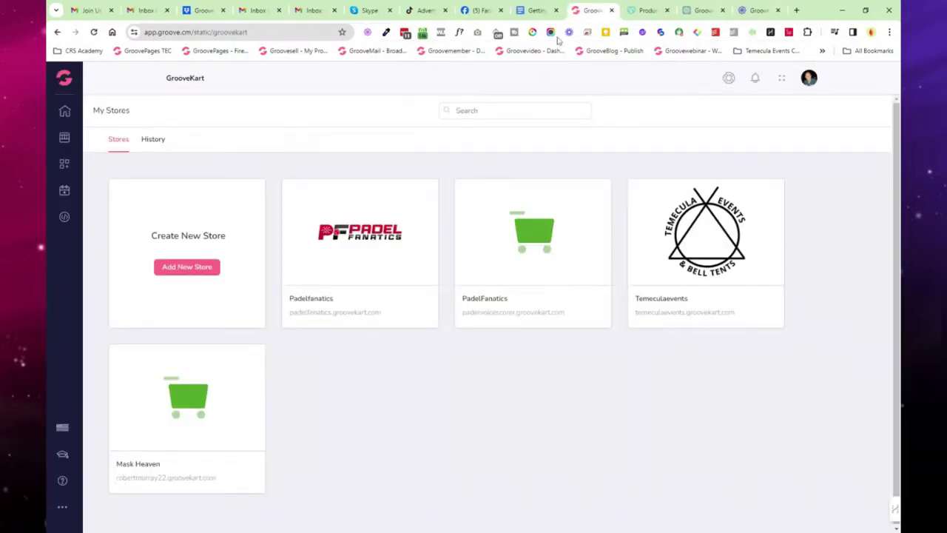
pyautogui.click(535, 10)
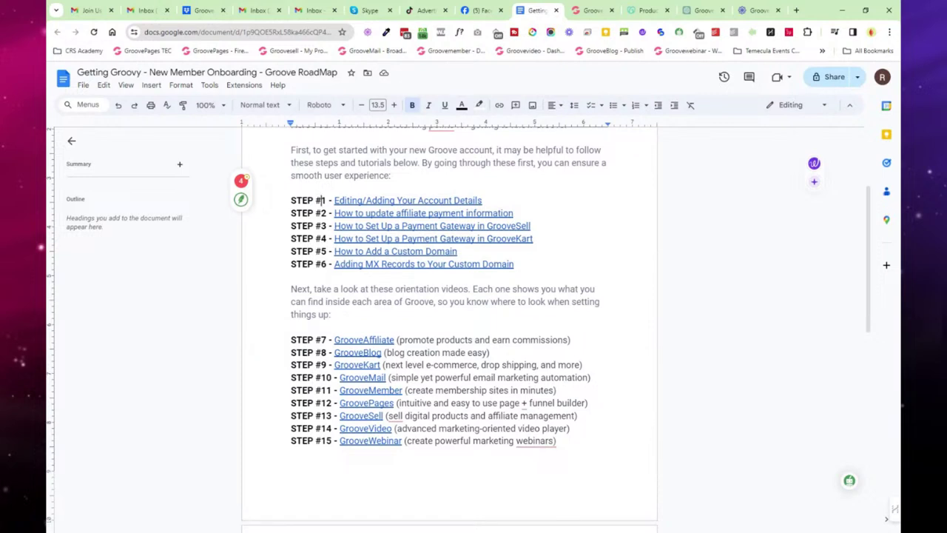
# Step: Return from GrooveKart to the Groove Dashboard overview, briefly checking GoDaddy's products page while it loads
pyautogui.click(588, 10)
pyautogui.click(64, 77)
pyautogui.click(103, 137)
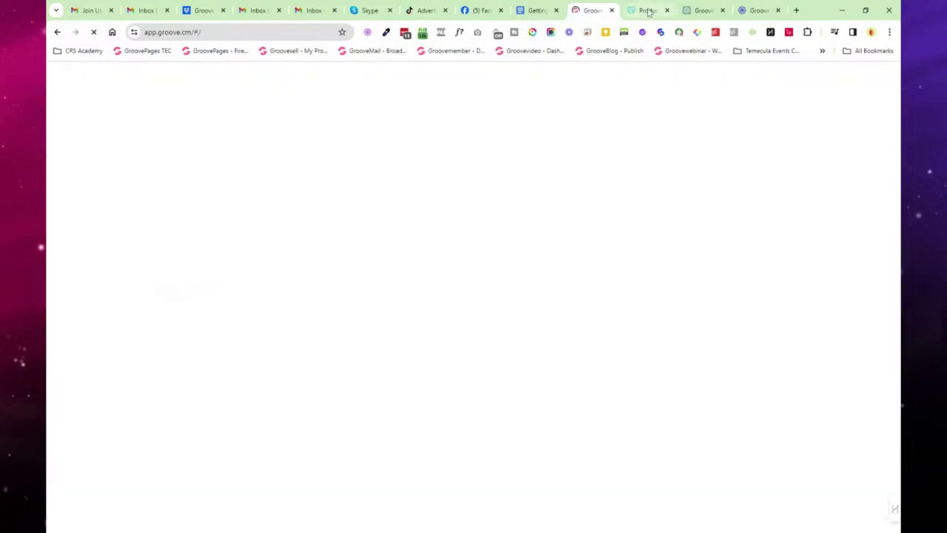
pyautogui.click(645, 10)
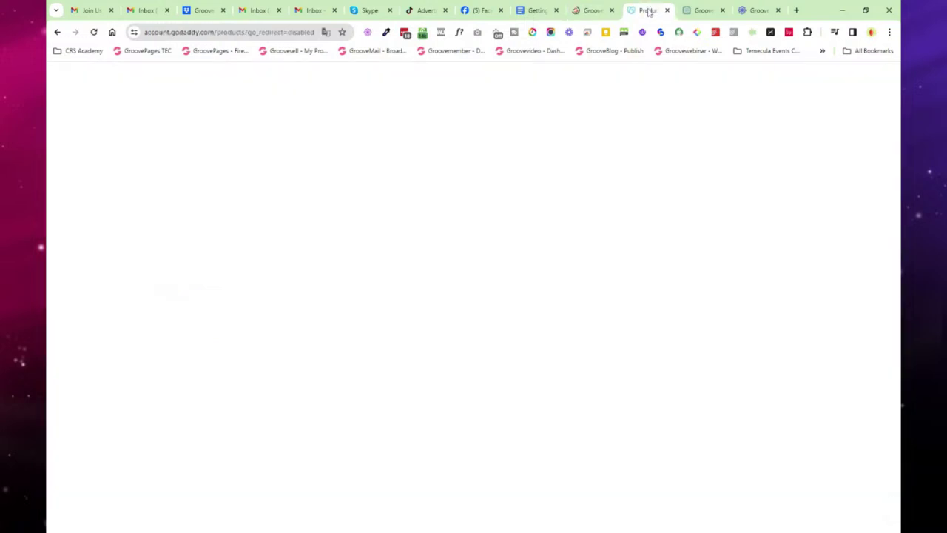
pyautogui.click(589, 10)
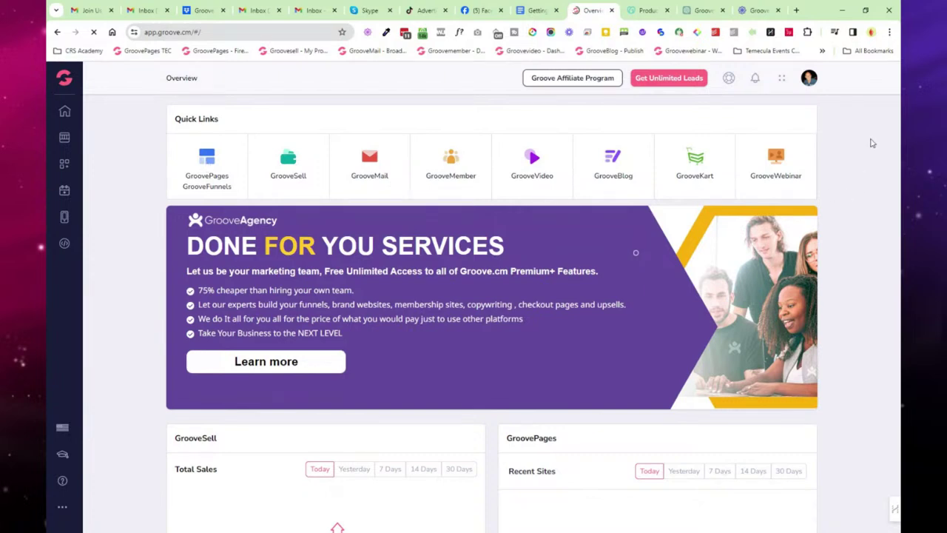
# Step: Open the Domains section of the account settings, manage the custom domains and start adding a new domain
pyautogui.click(810, 82)
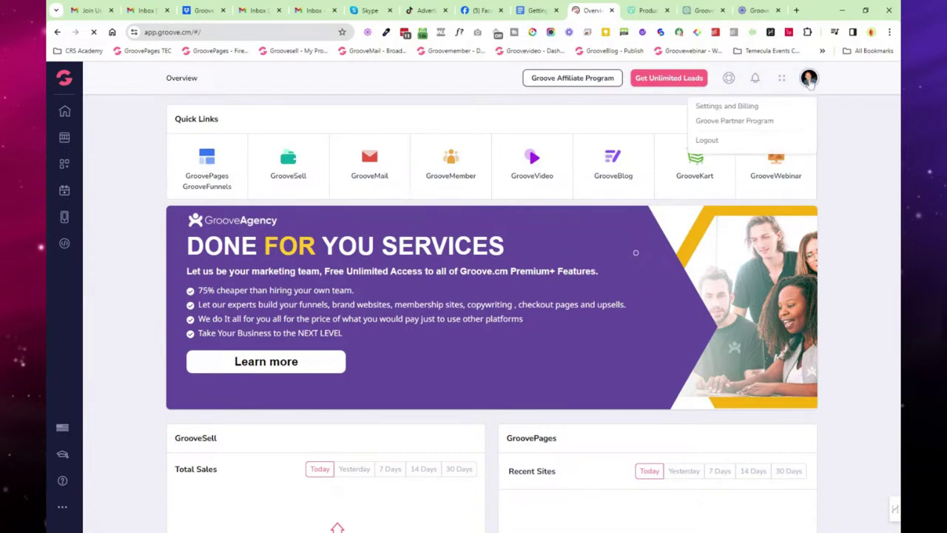
pyautogui.click(728, 105)
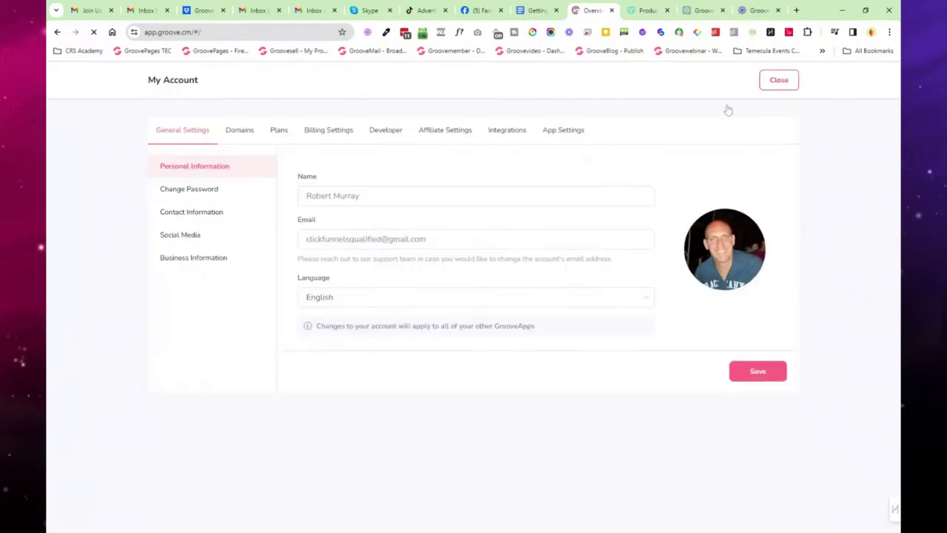
pyautogui.click(241, 133)
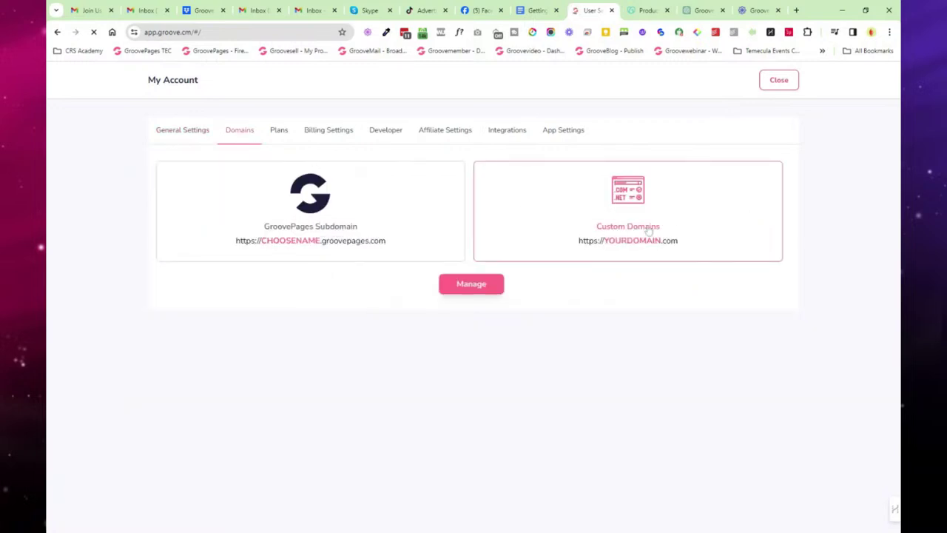
pyautogui.click(463, 284)
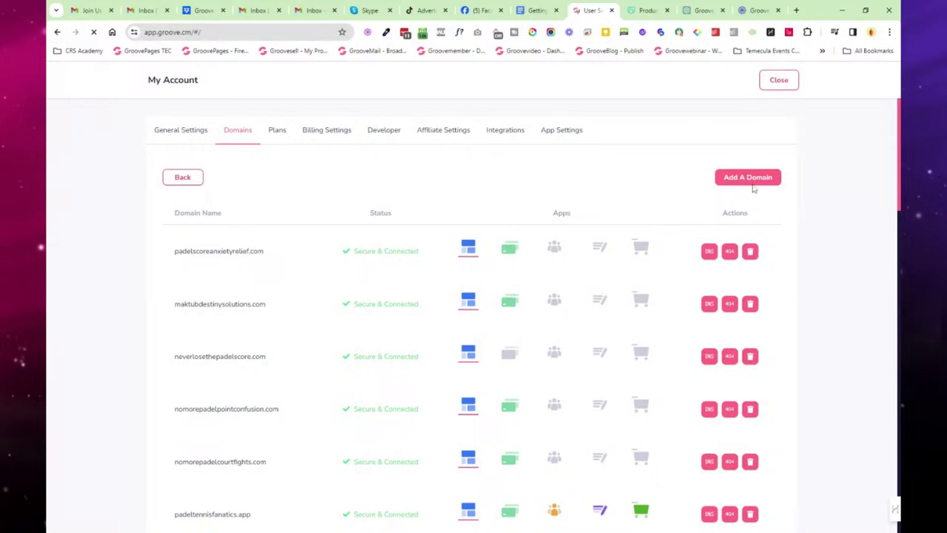
pyautogui.click(759, 182)
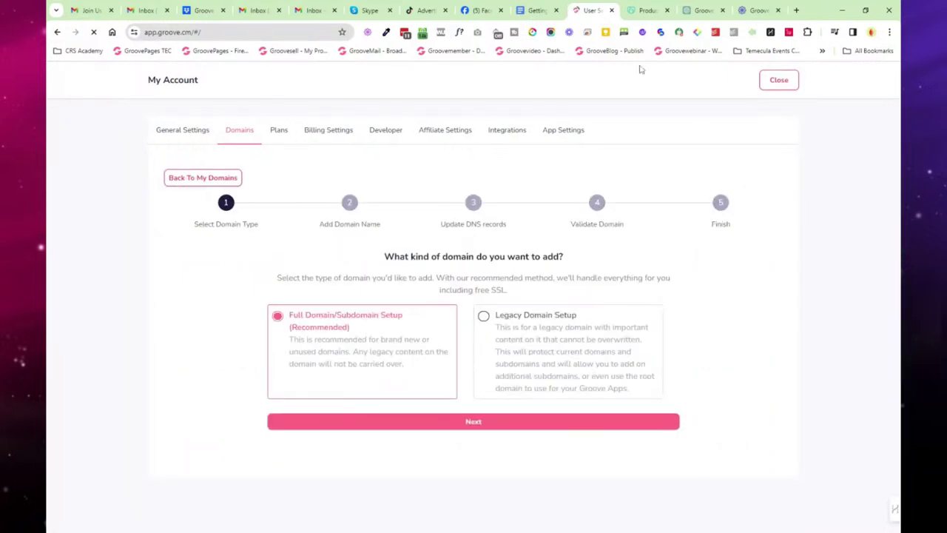
# Step: In GoDaddy, open DNS management for maktubitswritten.com, copy the domain name and show its name servers
pyautogui.click(642, 11)
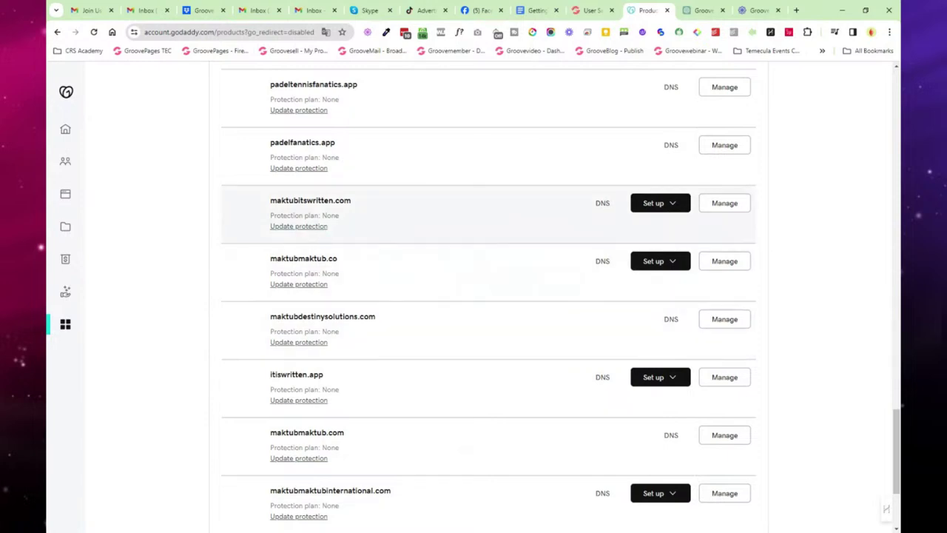
pyautogui.click(604, 204)
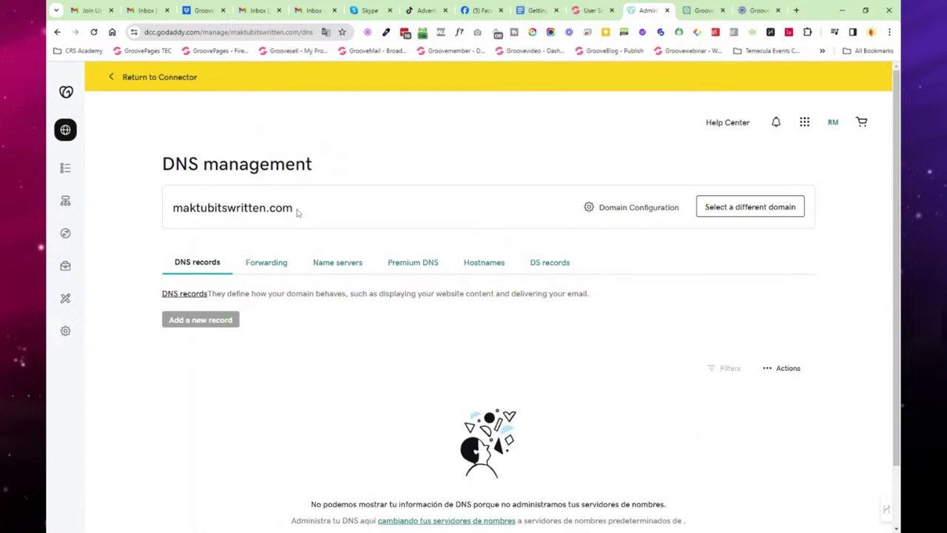
pyautogui.moveTo(294, 211); pyautogui.dragTo(173, 219)
pyautogui.hotkey('ctrl', 'c')
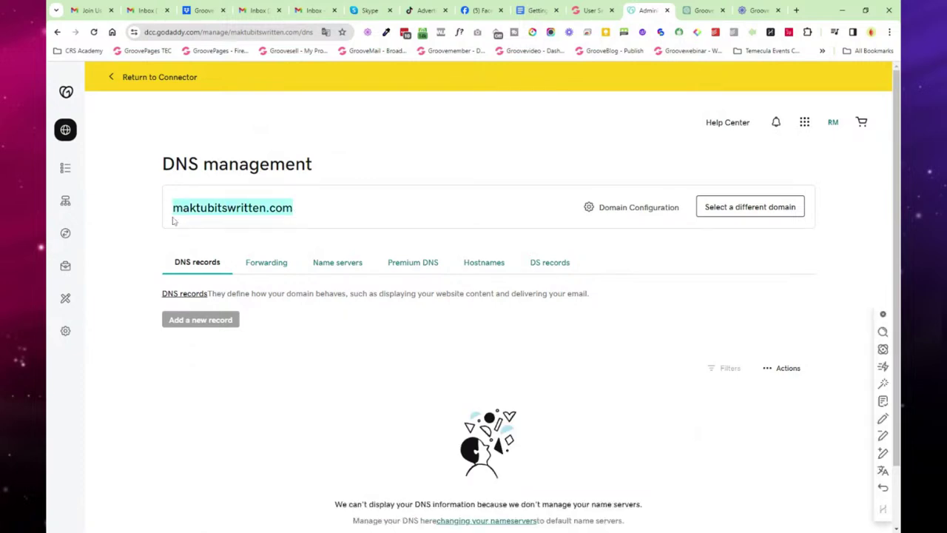
pyautogui.click(331, 263)
pyautogui.click(591, 11)
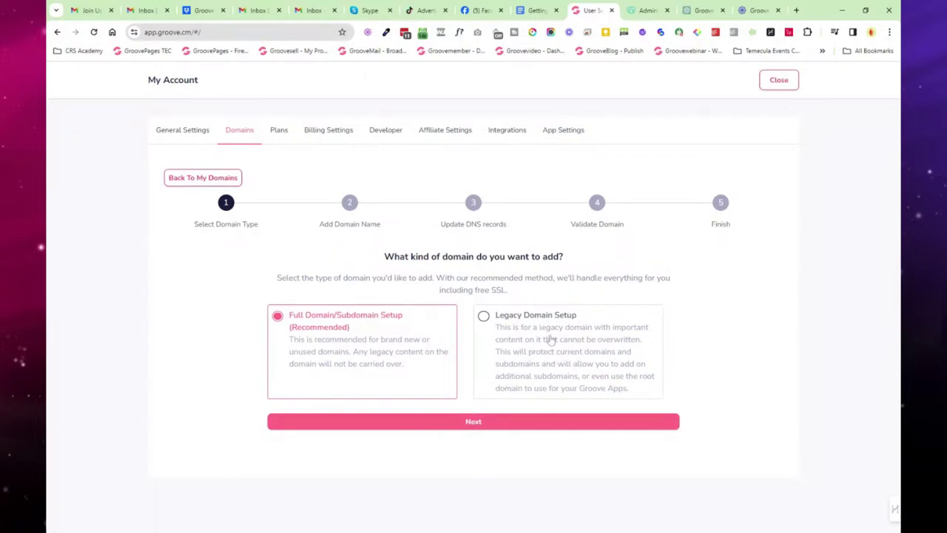
pyautogui.click(468, 424)
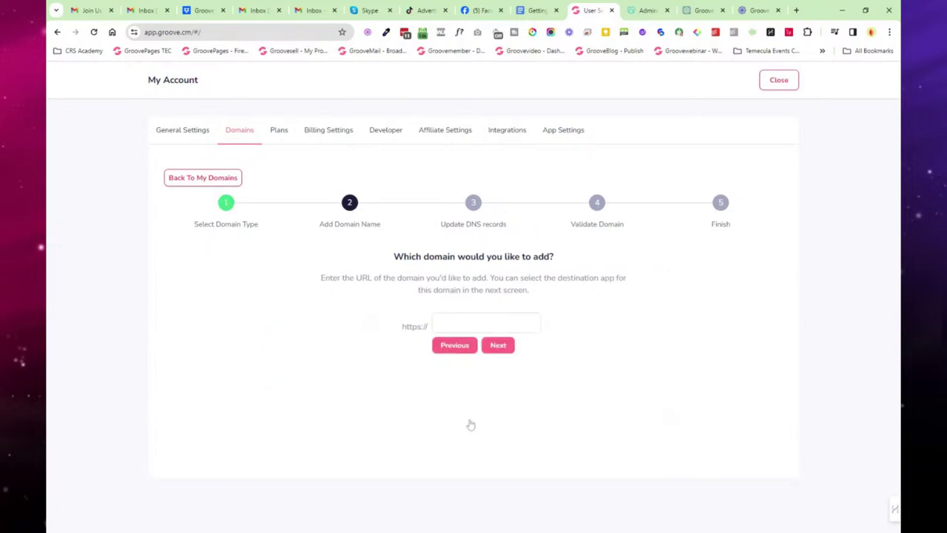
pyautogui.hotkey('ctrl', 'v')
pyautogui.moveTo(400, 330); pyautogui.dragTo(432, 335)
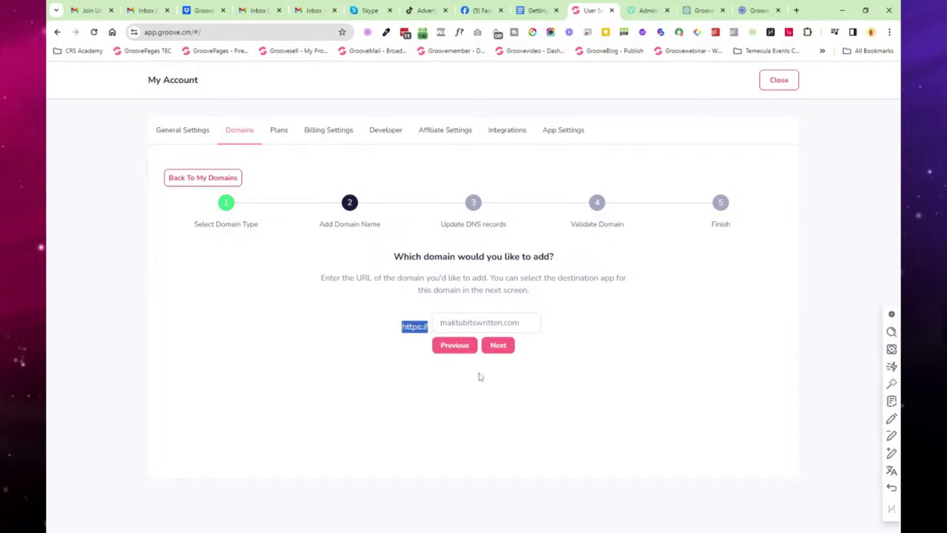
pyautogui.click(509, 380)
pyautogui.click(508, 349)
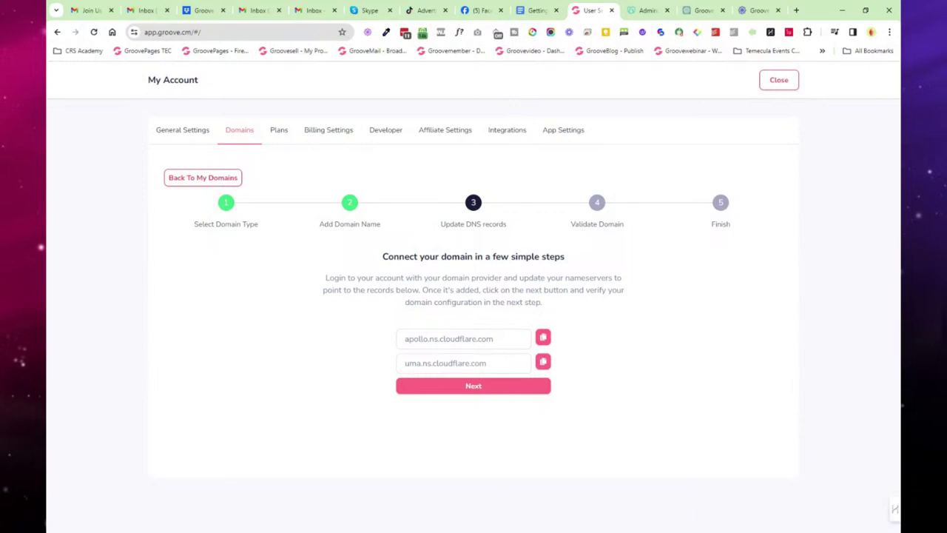
# Step: Copy the name server apollo.ns.cloudflare.com and compare Groove's name servers with those set for the domain in GoDaddy
pyautogui.click(543, 338)
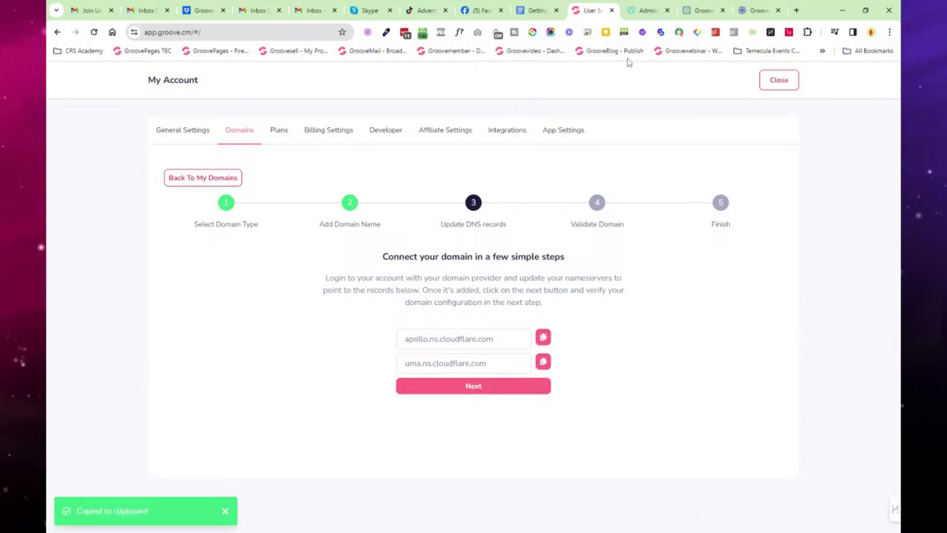
pyautogui.click(645, 11)
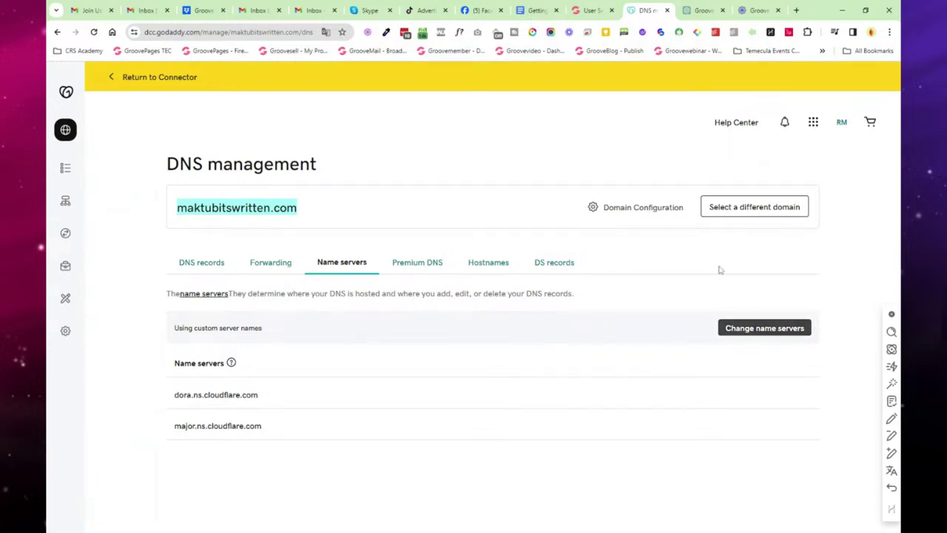
pyautogui.click(590, 10)
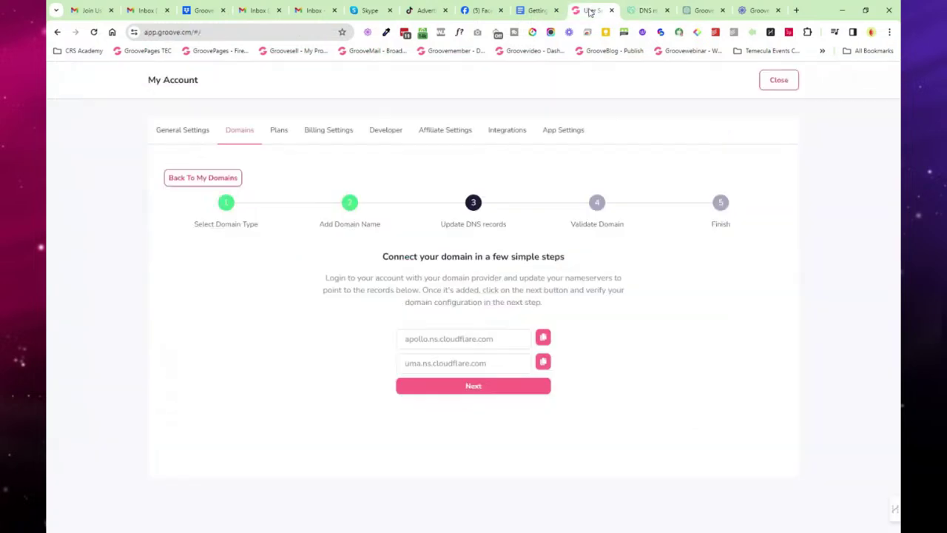
pyautogui.click(643, 11)
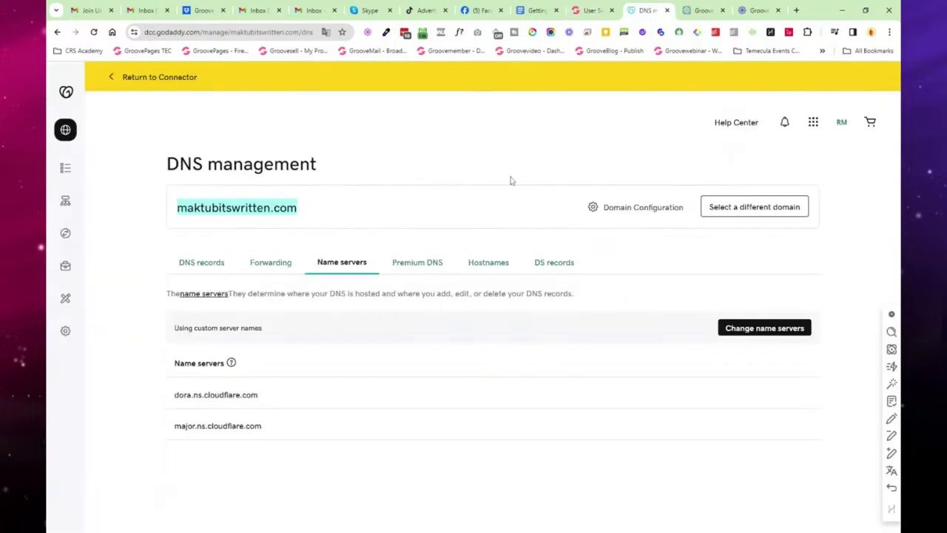
# Step: In GoDaddy, return to the domain portfolio and open the settings of the domain maktubmaktub.com
pyautogui.click(124, 77)
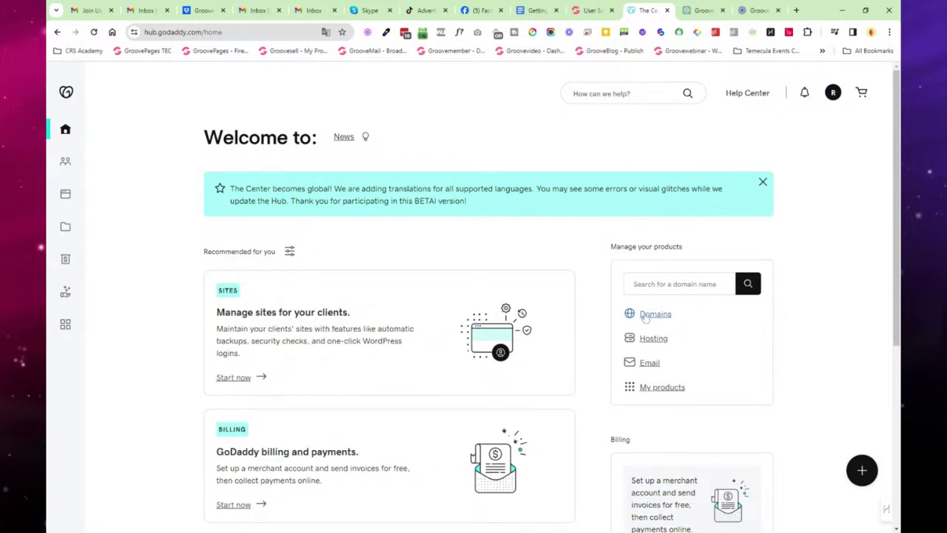
pyautogui.click(645, 315)
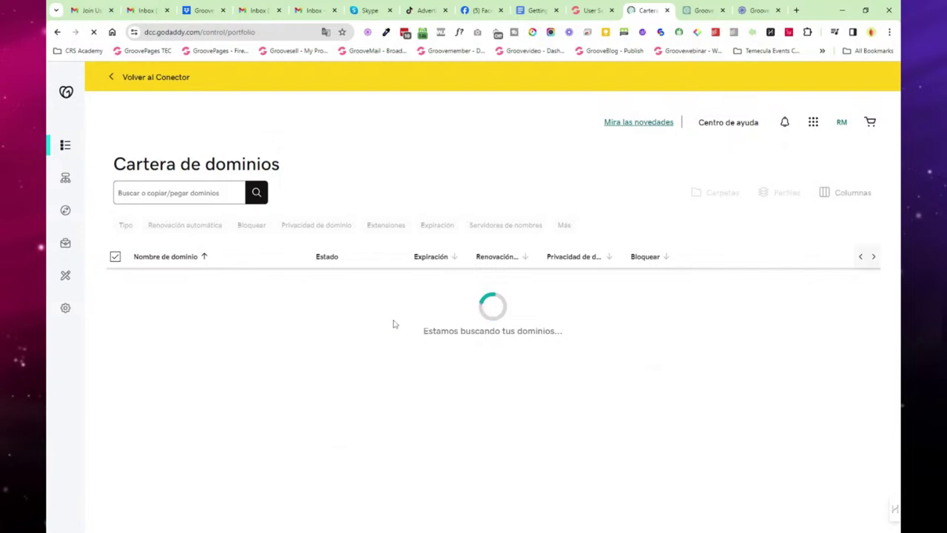
pyautogui.scroll(-6, 387, 321)
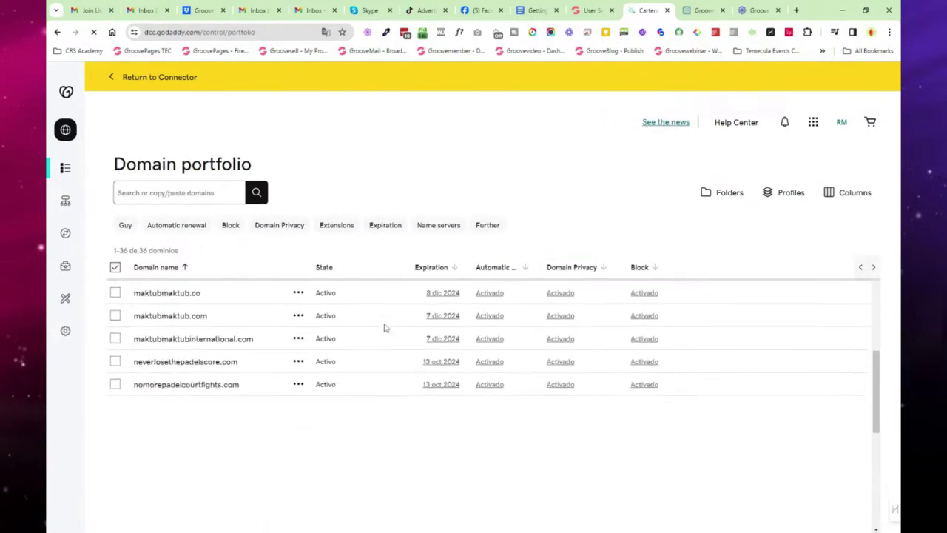
pyautogui.scroll(-3, 355, 267)
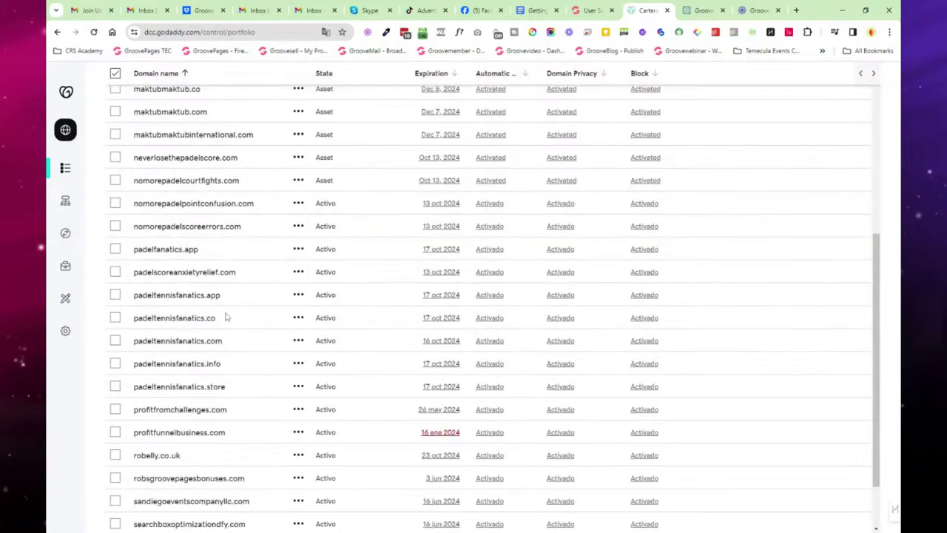
pyautogui.scroll(-1, 232, 372)
pyautogui.scroll(4, 236, 374)
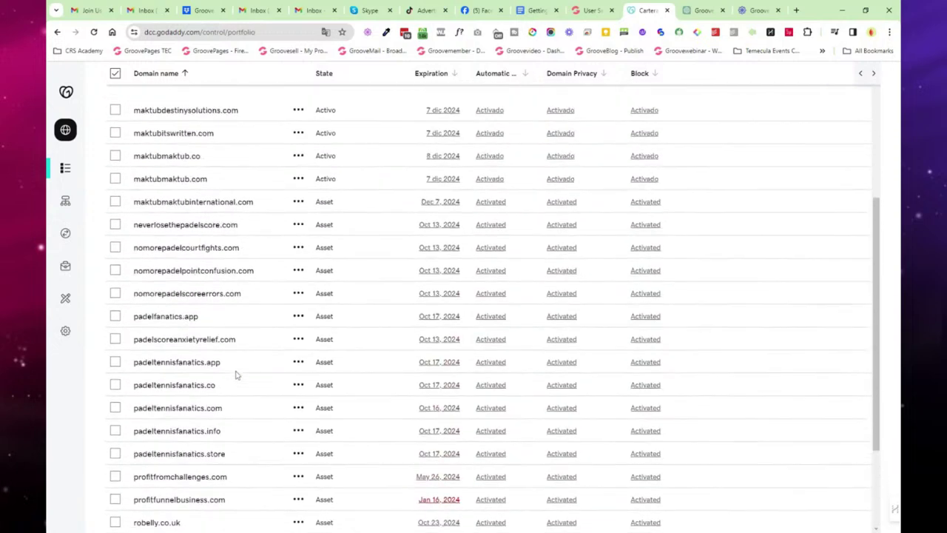
pyautogui.scroll(1, 201, 342)
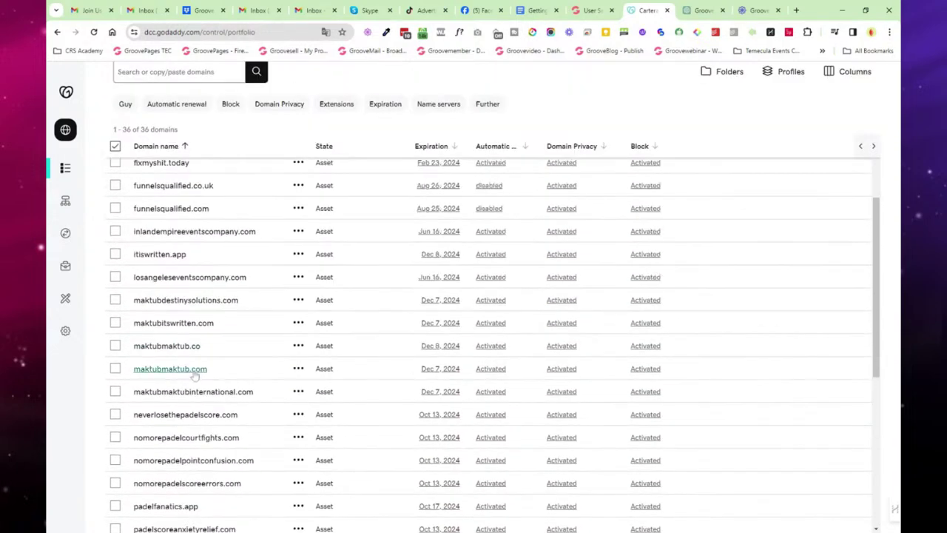
pyautogui.click(178, 373)
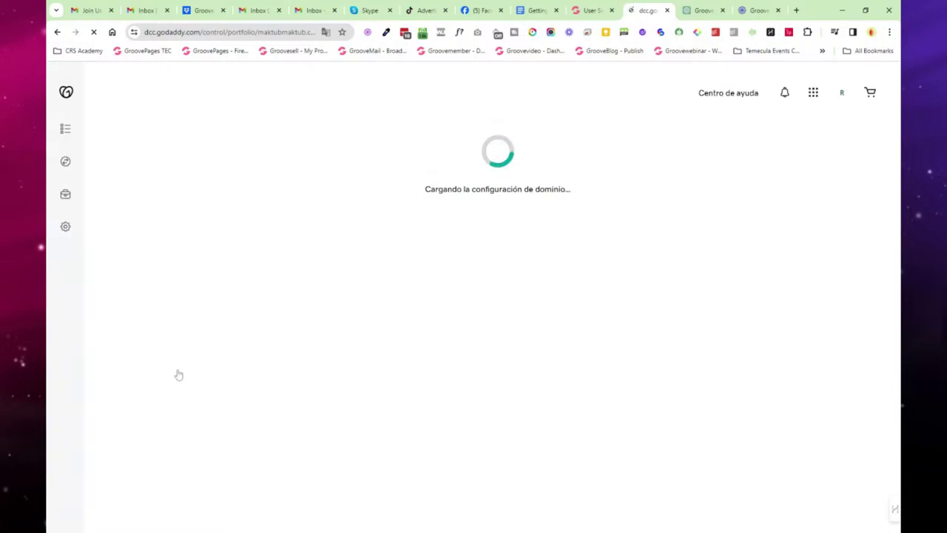
# Step: Switch to Groove, go back to the domain list and delete the pending domain maktubitswritten.com
pyautogui.click(591, 9)
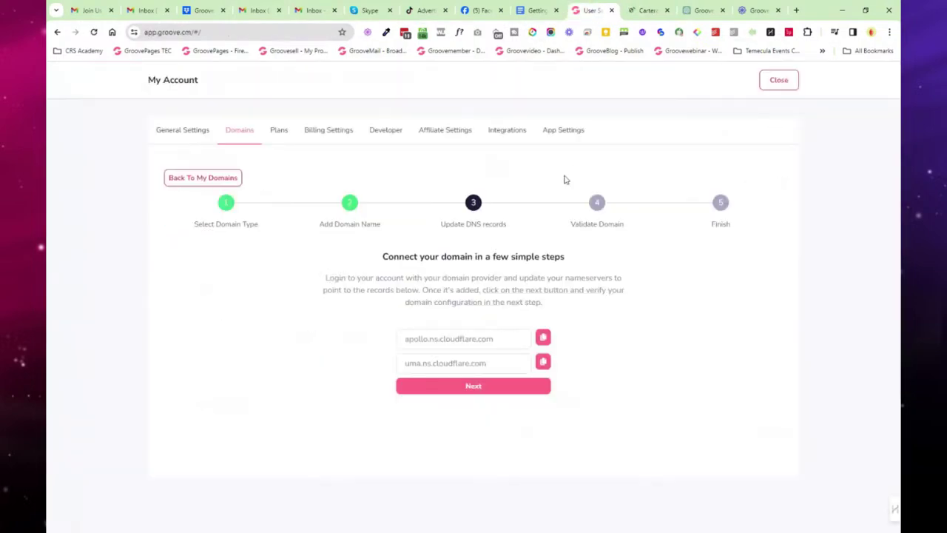
pyautogui.click(211, 182)
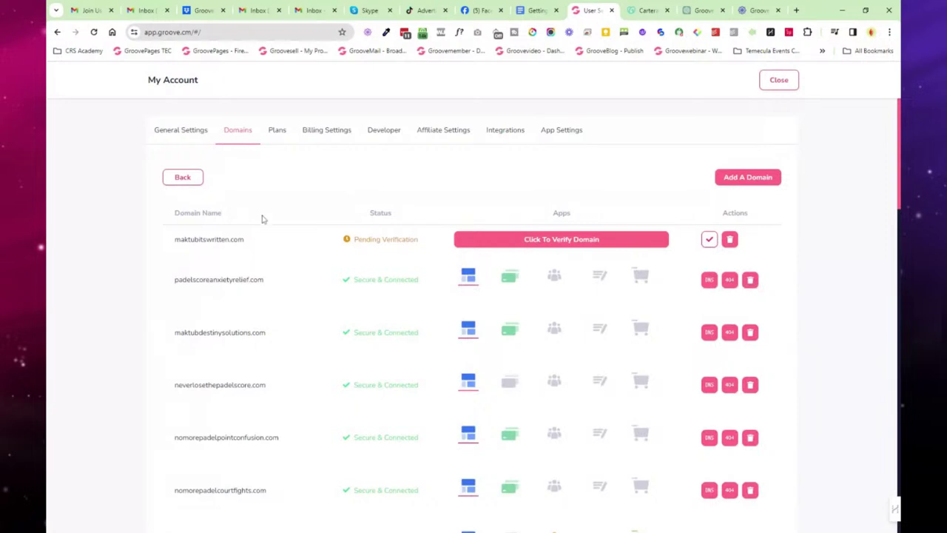
pyautogui.click(730, 239)
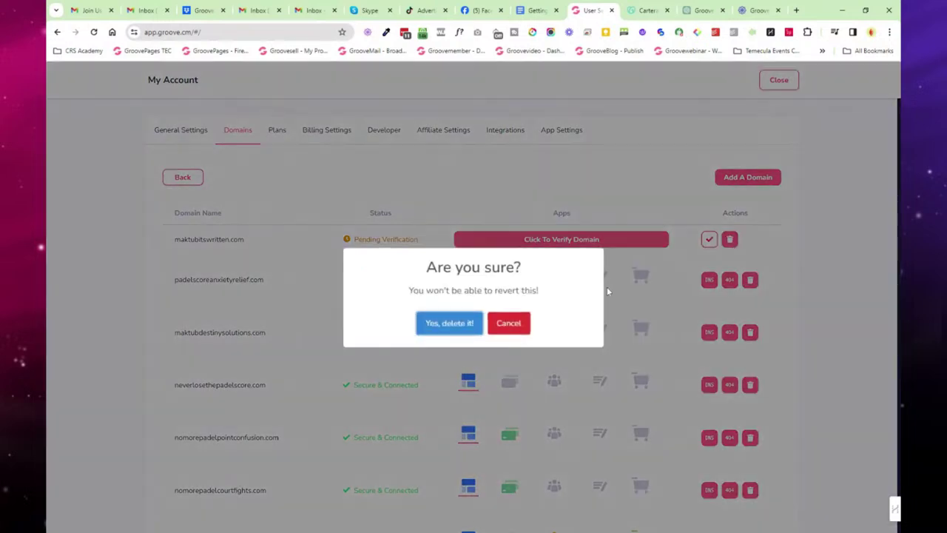
pyautogui.click(449, 324)
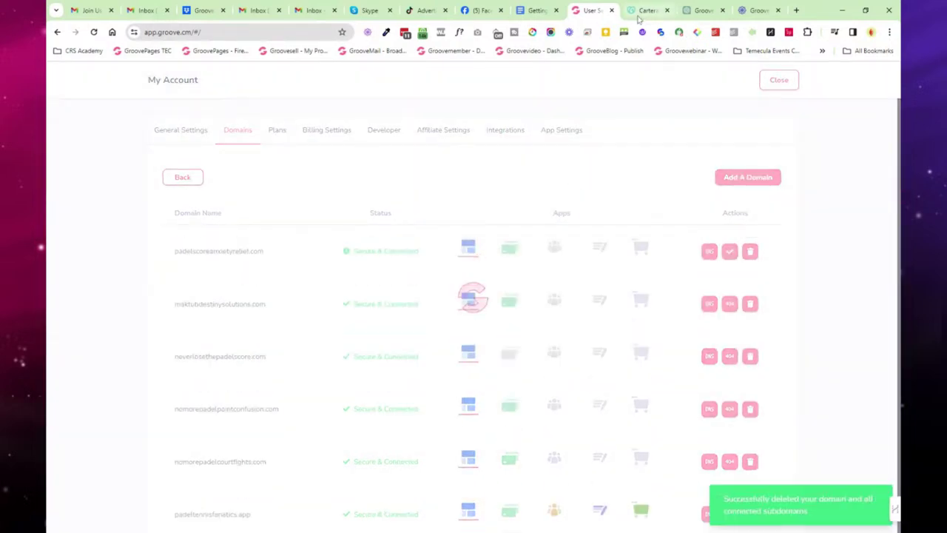
# Step: In GoDaddy, open the DNS settings of maktubmaktub.com, copy the domain name and show its name servers
pyautogui.click(642, 11)
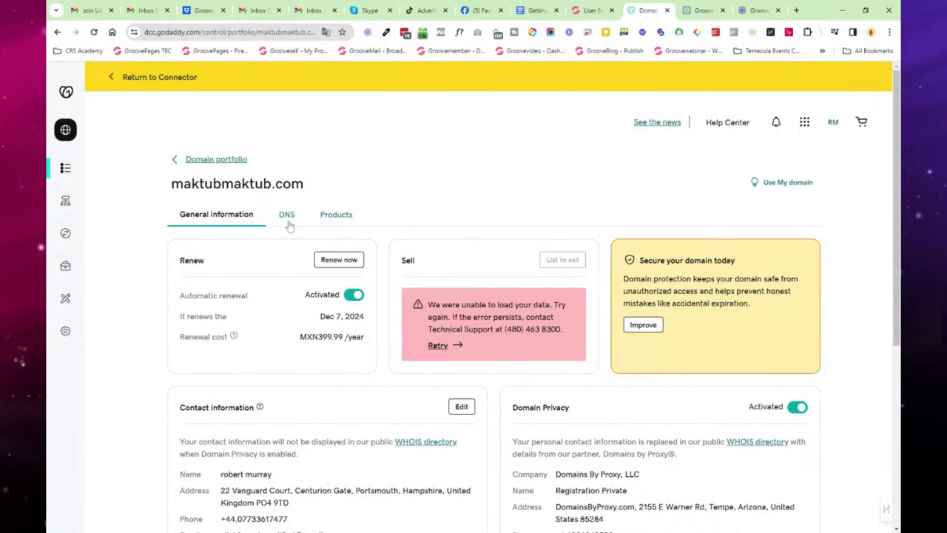
pyautogui.click(287, 216)
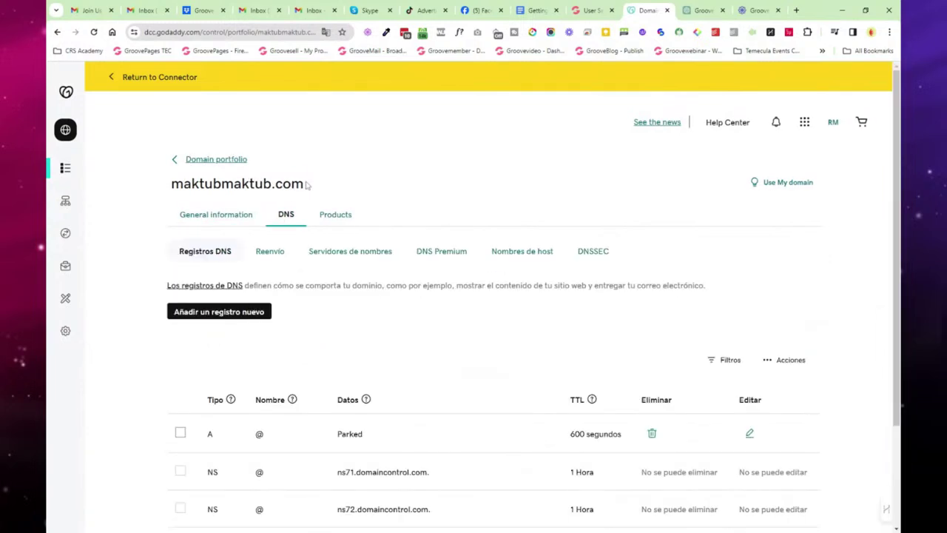
pyautogui.moveTo(305, 185); pyautogui.dragTo(166, 188)
pyautogui.hotkey('ctrl', 'c')
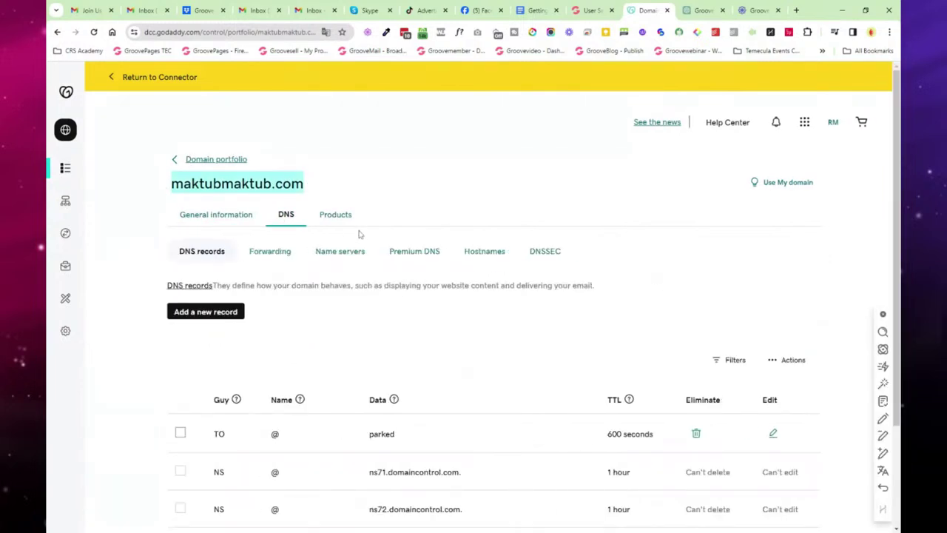
pyautogui.click(341, 252)
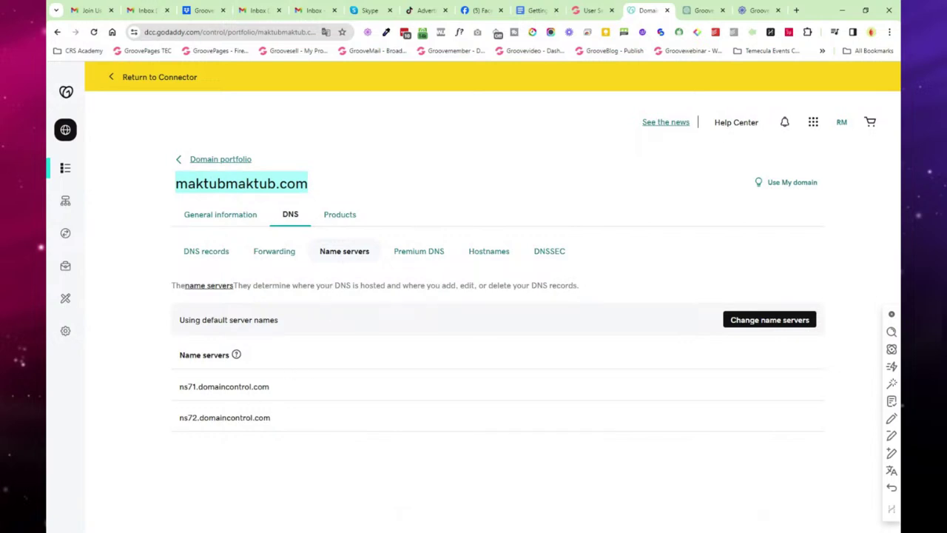
# Step: In Groove, add the domain maktubmaktub.com using Full Domain/Subdomain Setup and continue to the DNS records
pyautogui.click(589, 10)
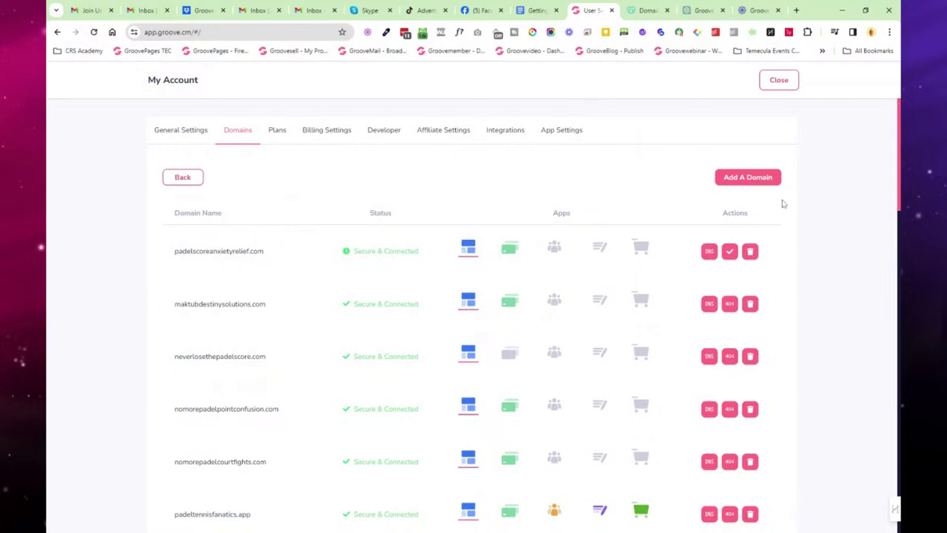
pyautogui.click(749, 179)
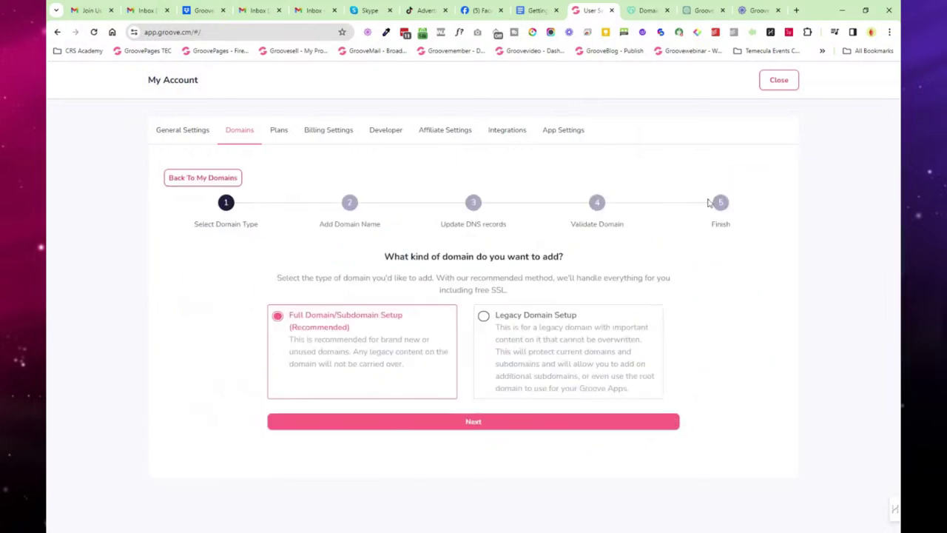
pyautogui.click(478, 420)
pyautogui.hotkey('ctrl', 'v')
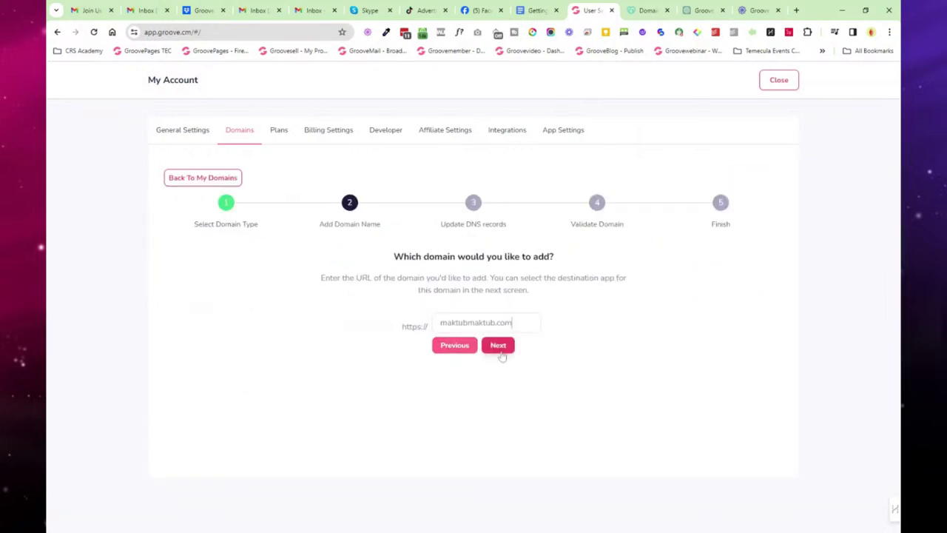
pyautogui.click(506, 345)
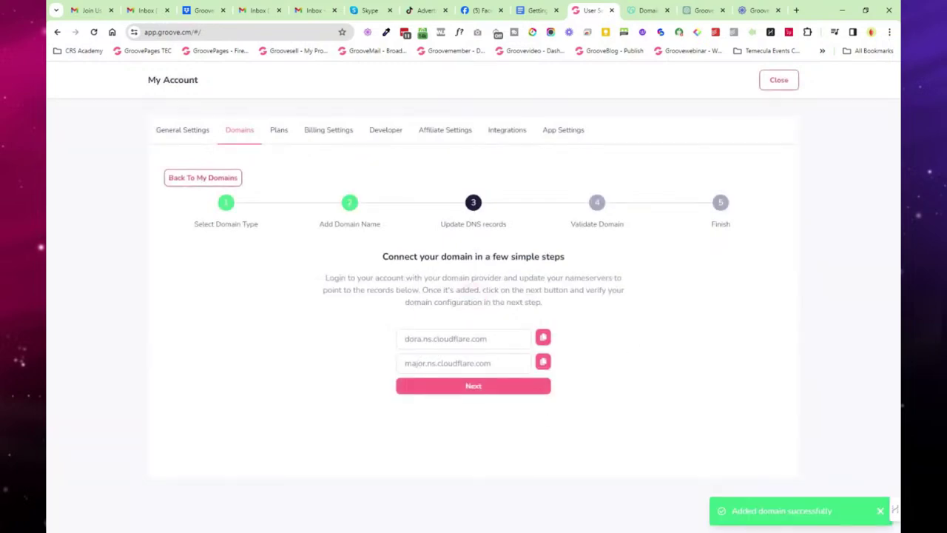
# Step: Copy dora.ns.cloudflare.com from Groove and enter it in GoDaddy as the first custom name server for maktubmaktub.com
pyautogui.click(543, 337)
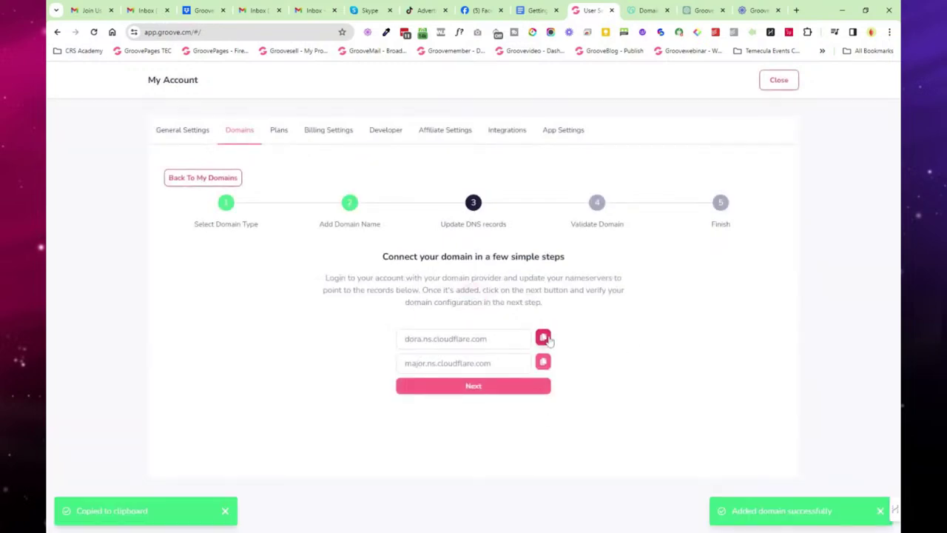
pyautogui.click(647, 10)
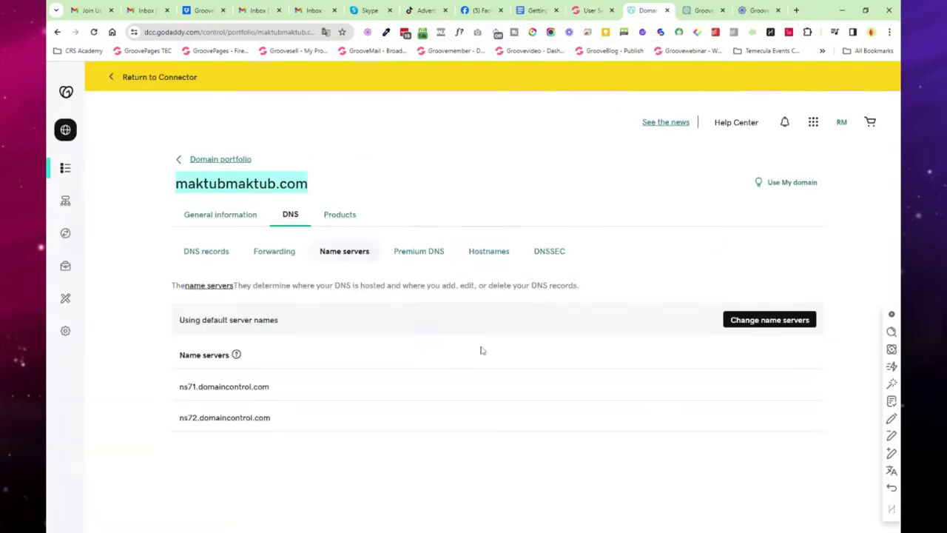
pyautogui.click(775, 320)
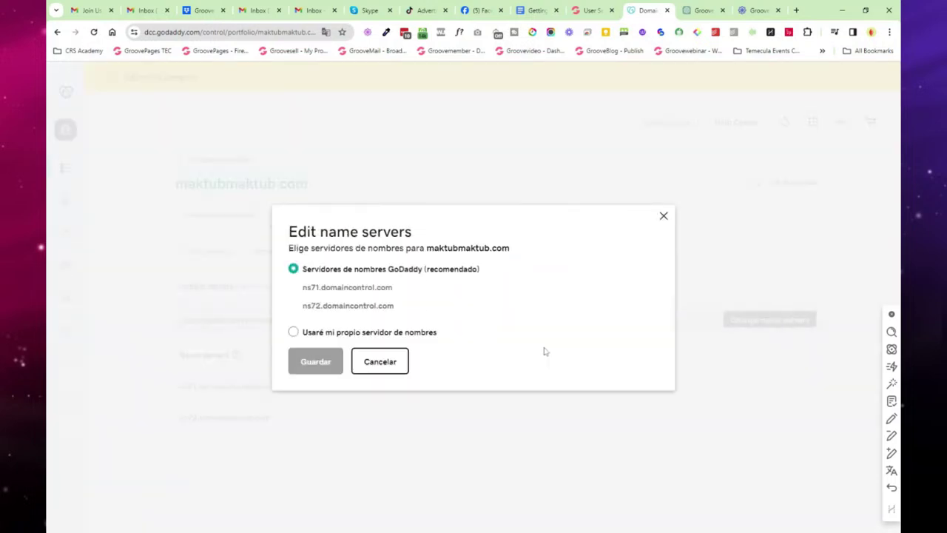
pyautogui.click(294, 332)
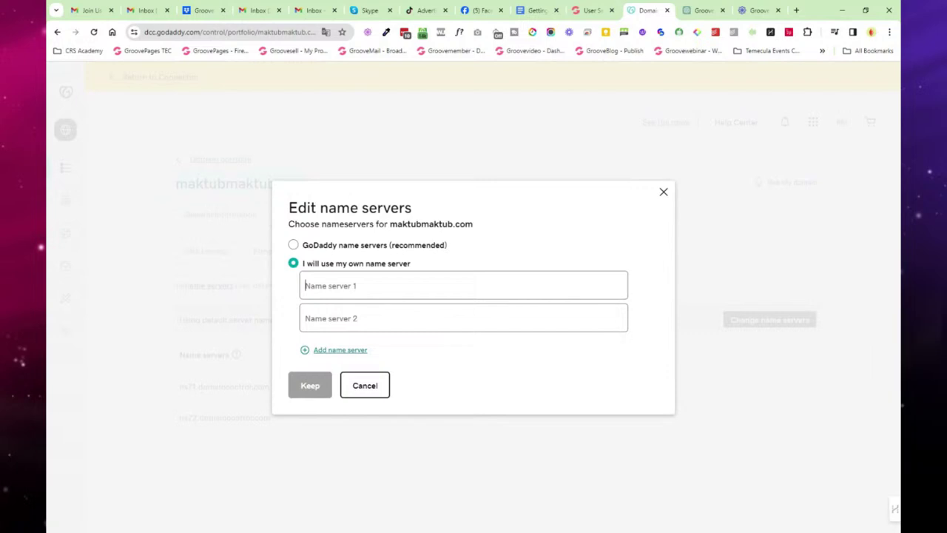
pyautogui.hotkey('ctrl', 'v')
# Step: Copy major.ns.cloudflare.com from Groove, enter it in GoDaddy as the second name server and save the name servers
pyautogui.click(588, 11)
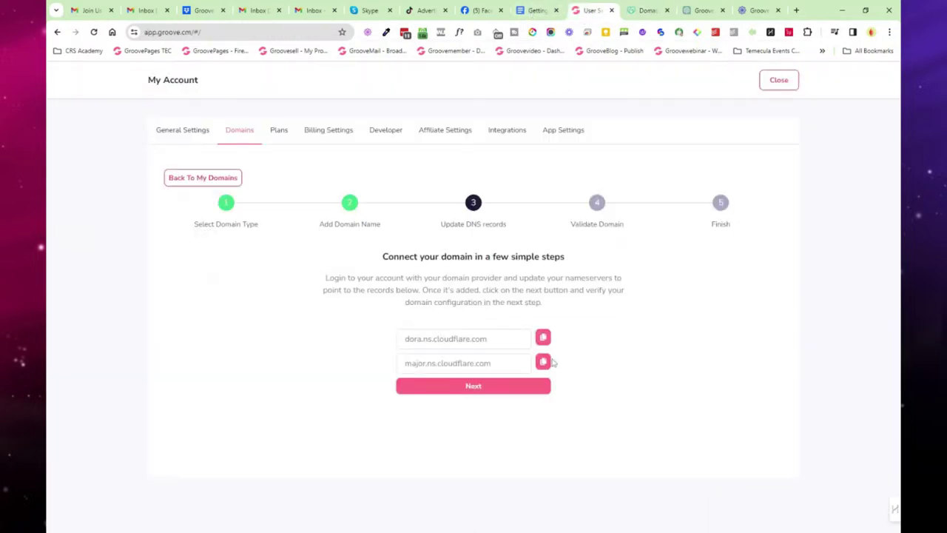
pyautogui.click(544, 361)
pyautogui.click(648, 11)
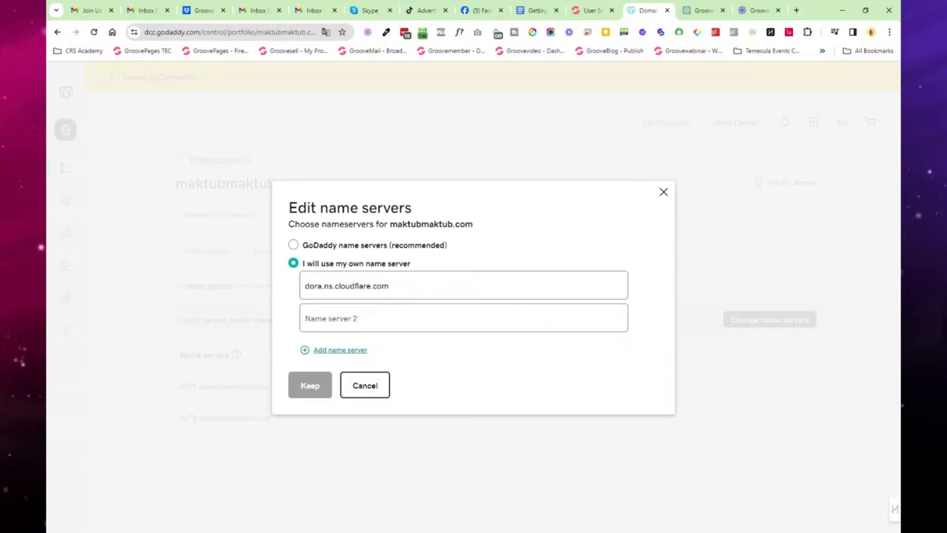
pyautogui.hotkey('ctrl', 'v')
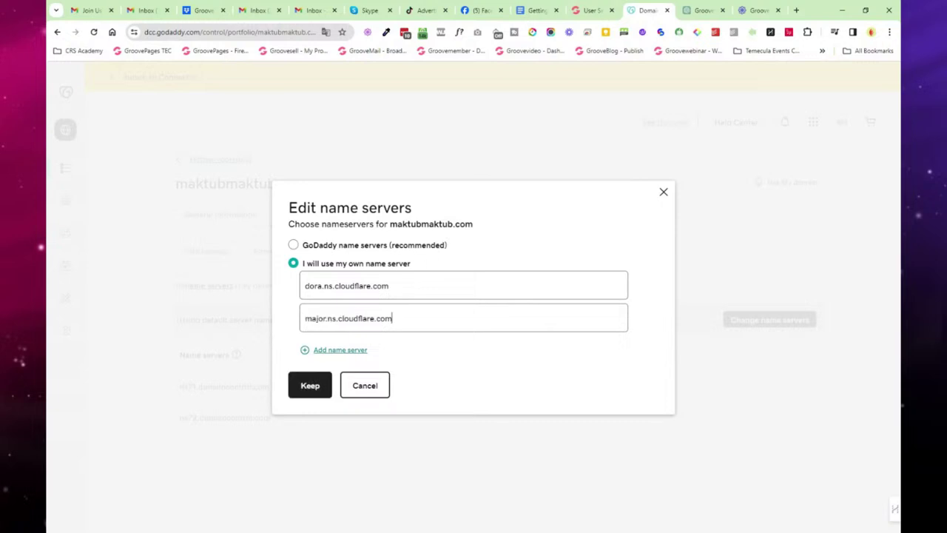
pyautogui.click(310, 386)
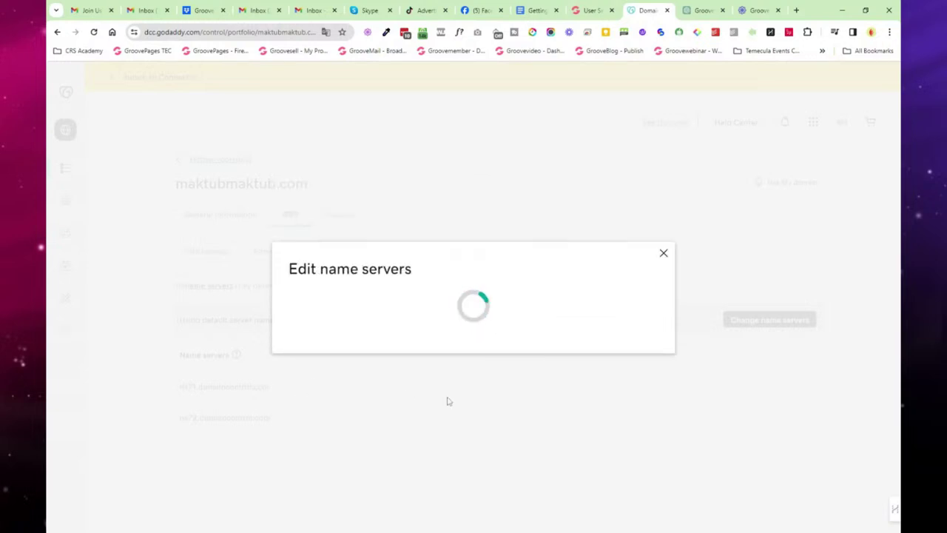
# Step: Reopen maktubmaktub.com from the GoDaddy domain portfolio and check its name servers in the DNS settings
pyautogui.click(200, 349)
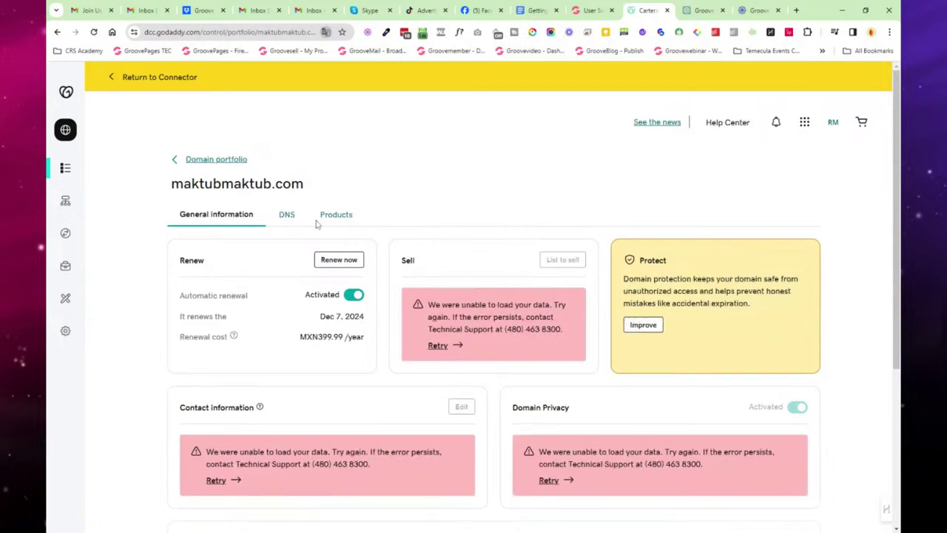
pyautogui.click(287, 216)
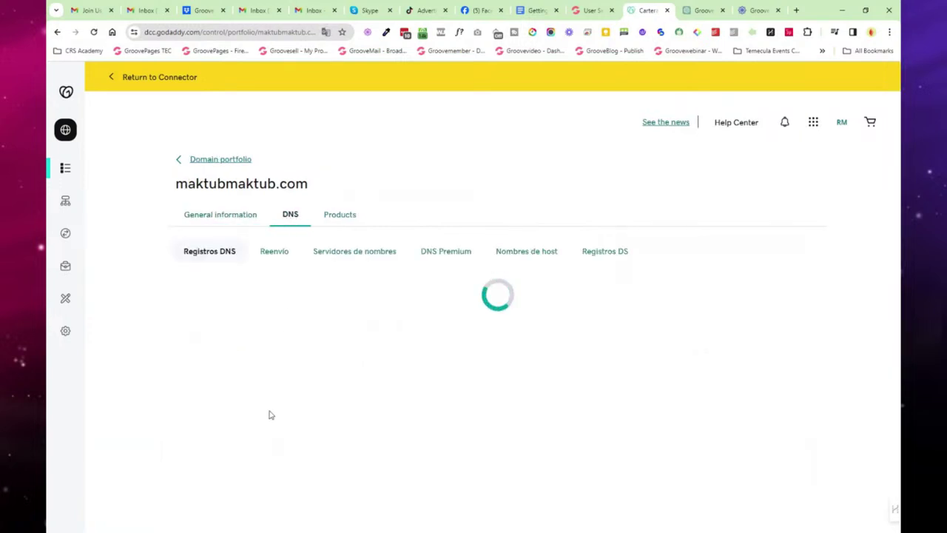
pyautogui.click(340, 251)
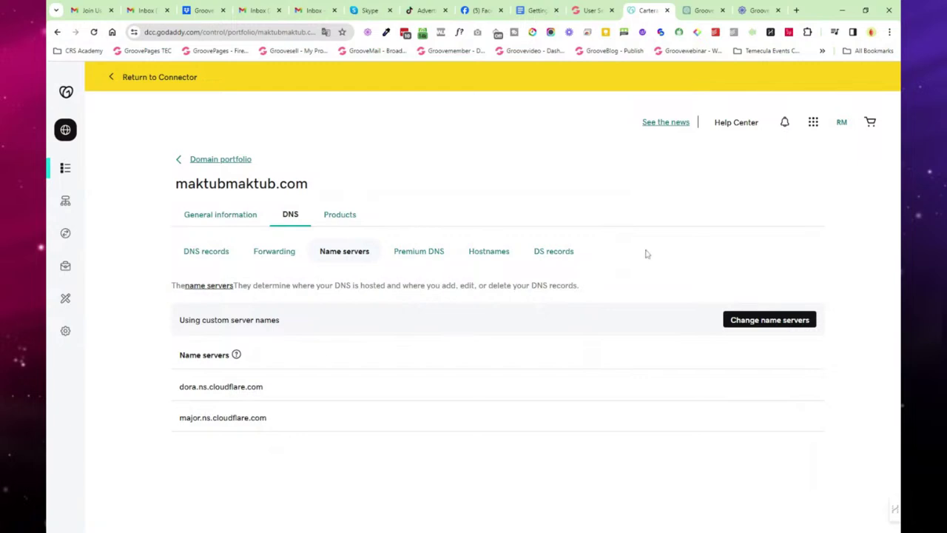
# Step: Back in Groove, continue past the DNS records, validate the domain and complete the connection process
pyautogui.click(594, 11)
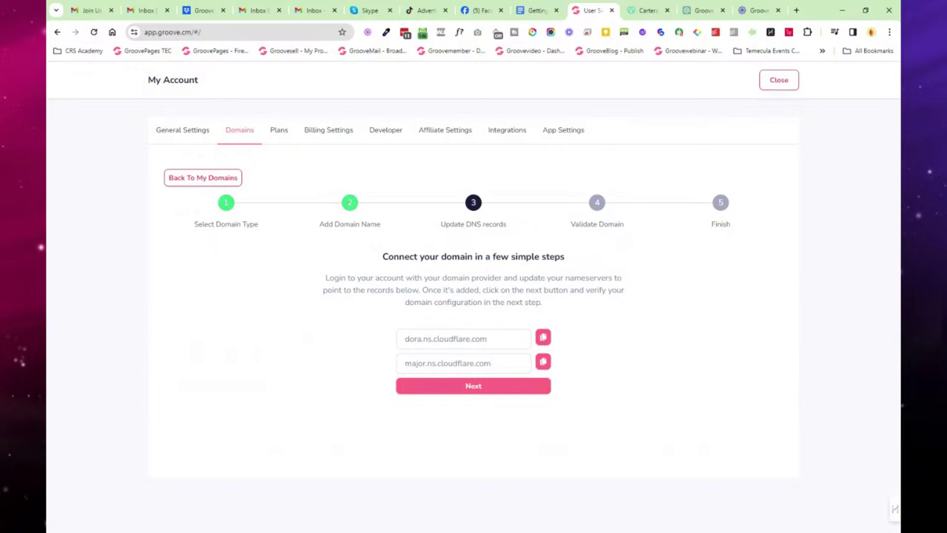
pyautogui.click(478, 387)
pyautogui.click(502, 297)
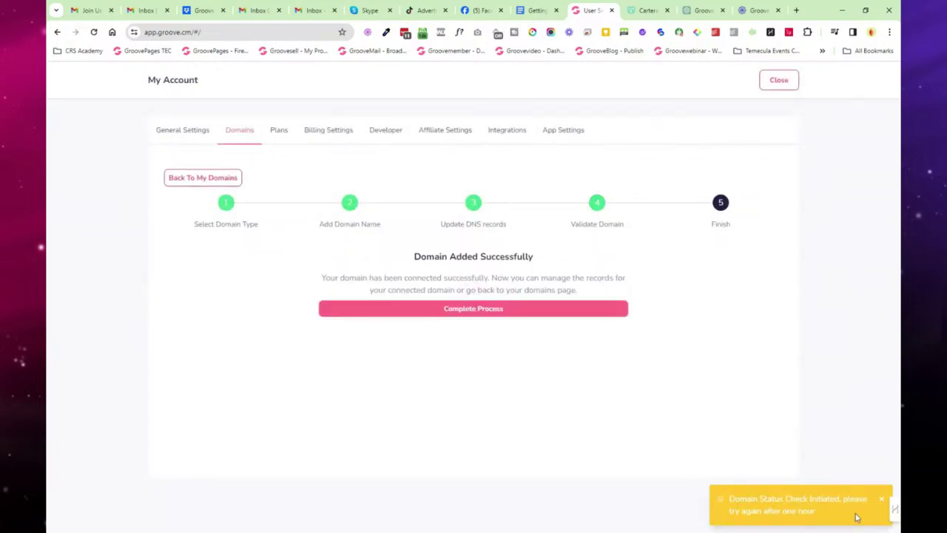
pyautogui.click(464, 314)
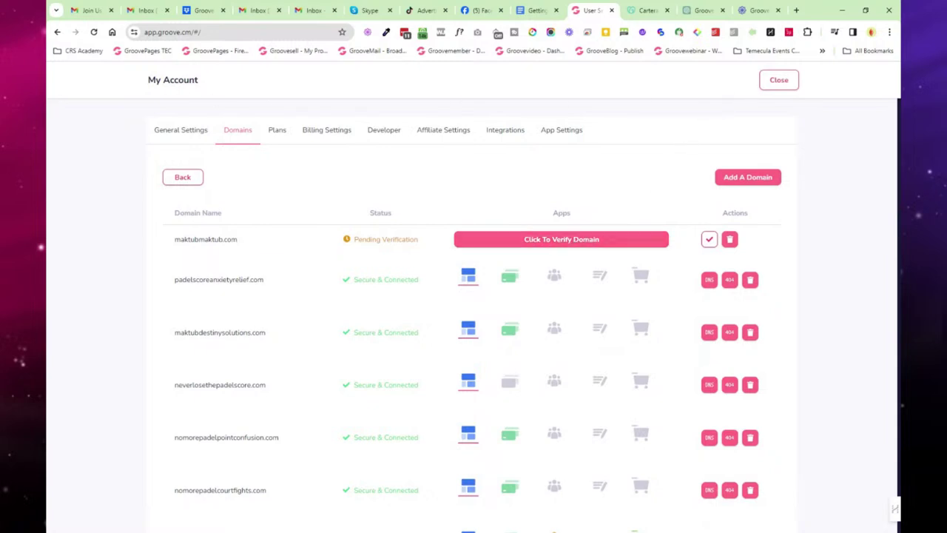
pyautogui.click(778, 81)
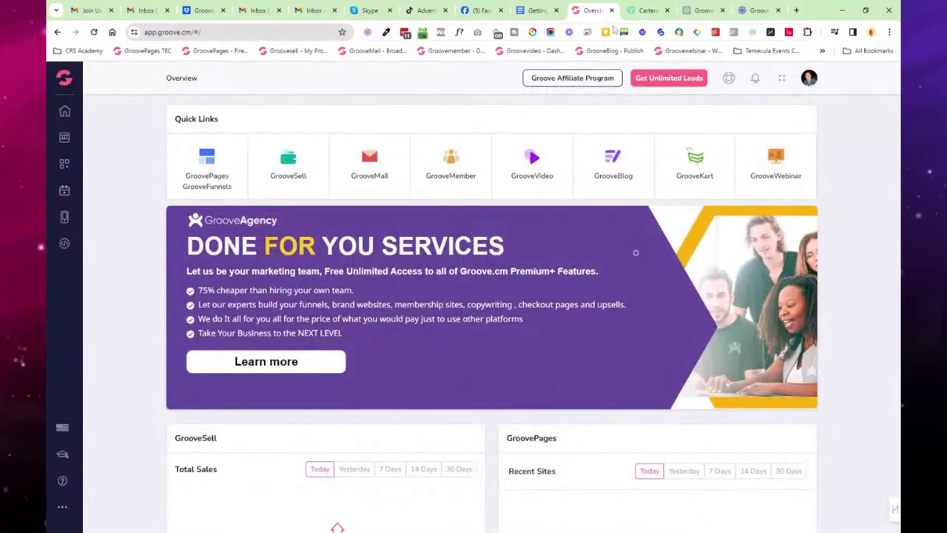
pyautogui.click(537, 11)
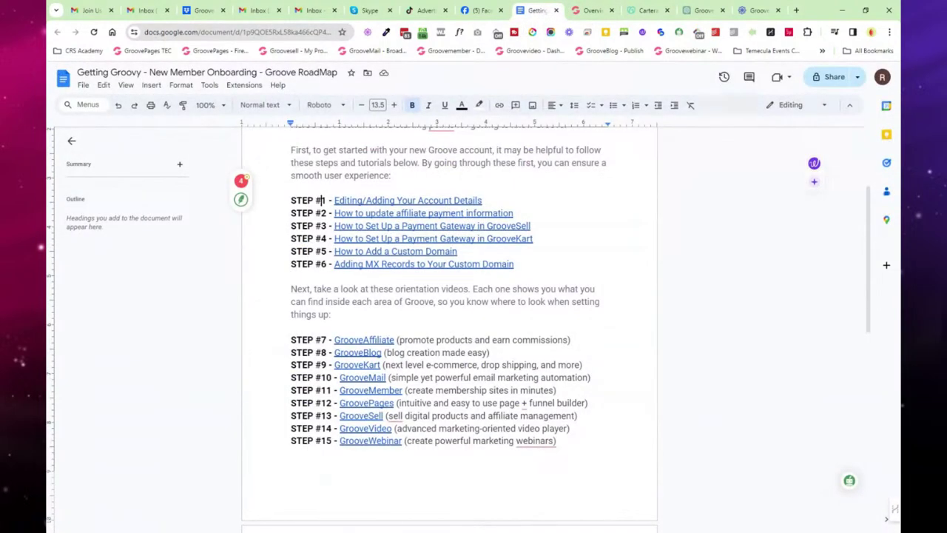
# Step: Highlight the STEP #6 line on adding MX records in the roadmap and revisit Groove and the maktubmaktub.com name servers in GoDaddy
pyautogui.moveTo(291, 264); pyautogui.dragTo(514, 266)
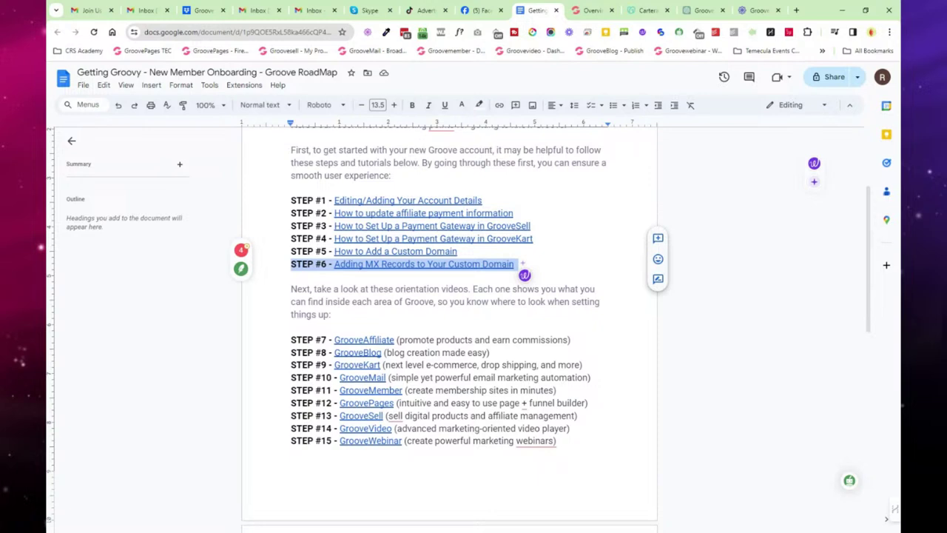
pyautogui.click(591, 11)
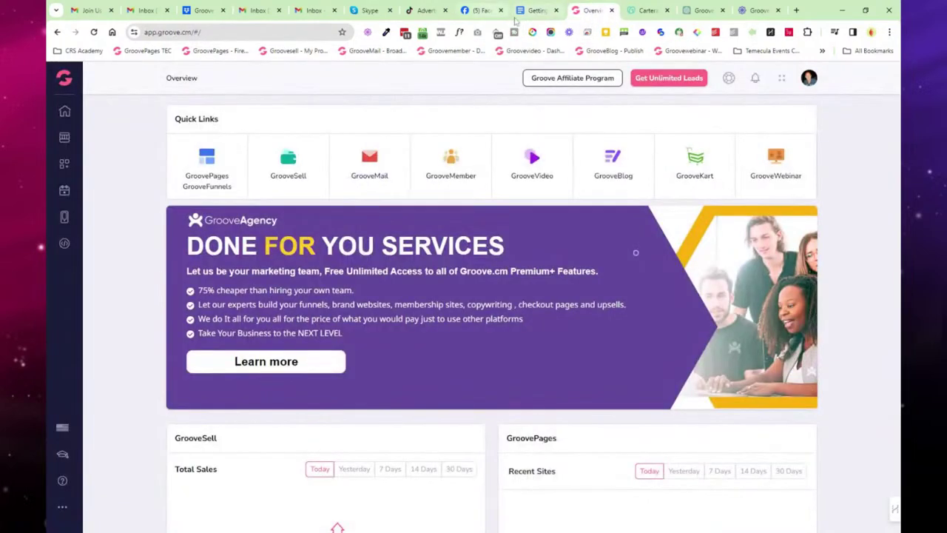
pyautogui.click(645, 10)
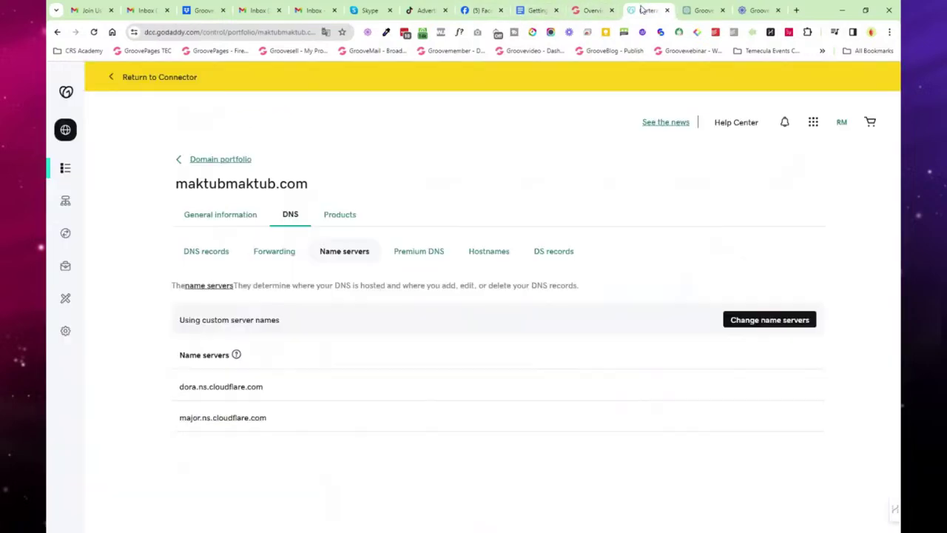
pyautogui.click(592, 10)
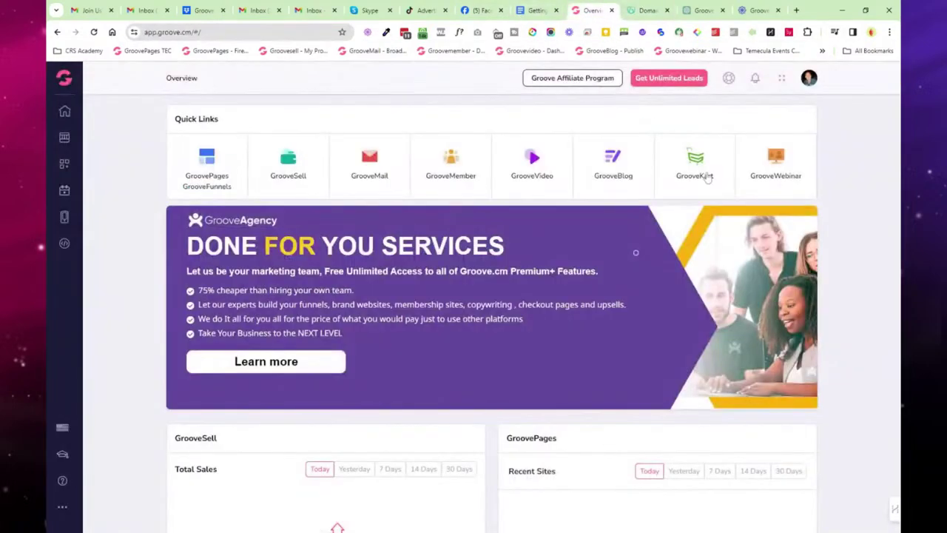
# Step: Return to the Google Docs roadmap and review the orientation videos from STEP #7 onward and the recommended support options
pyautogui.click(538, 10)
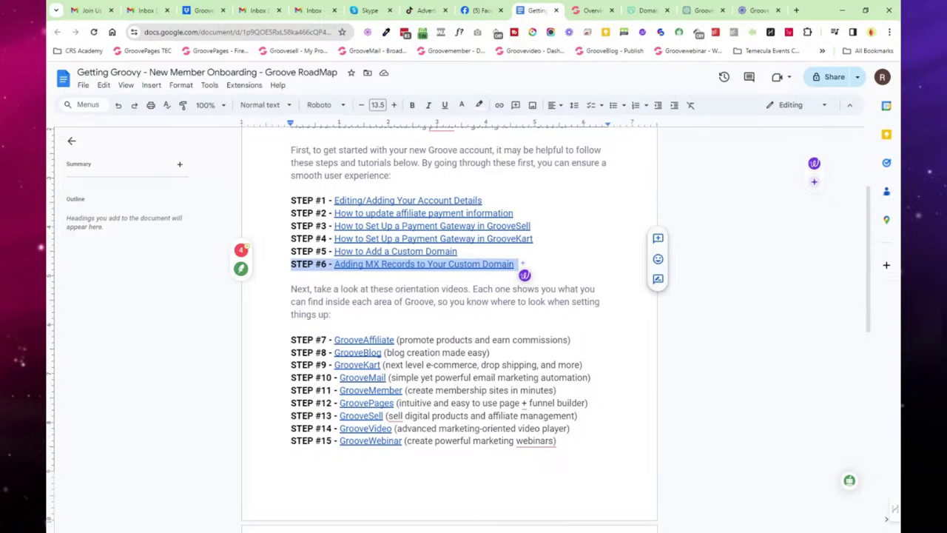
pyautogui.click(308, 264)
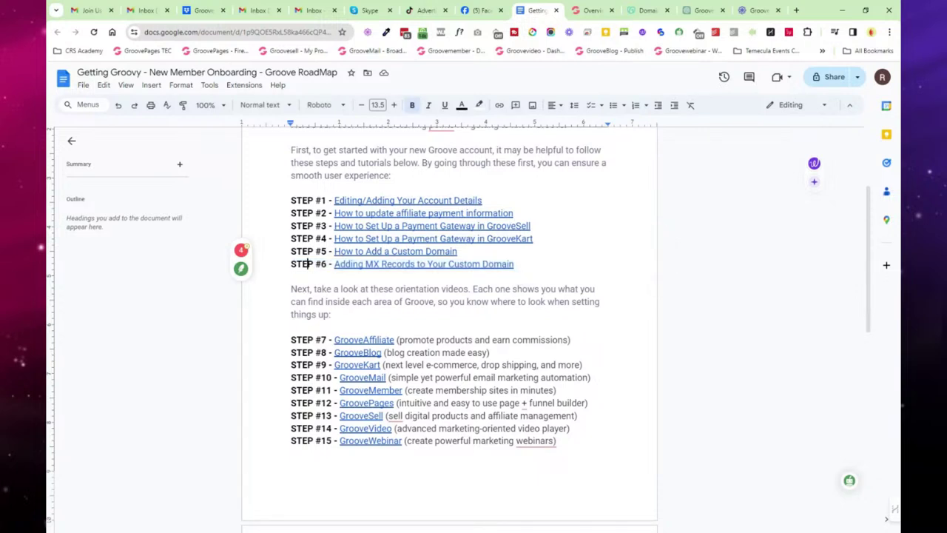
pyautogui.scroll(-3, 444, 326)
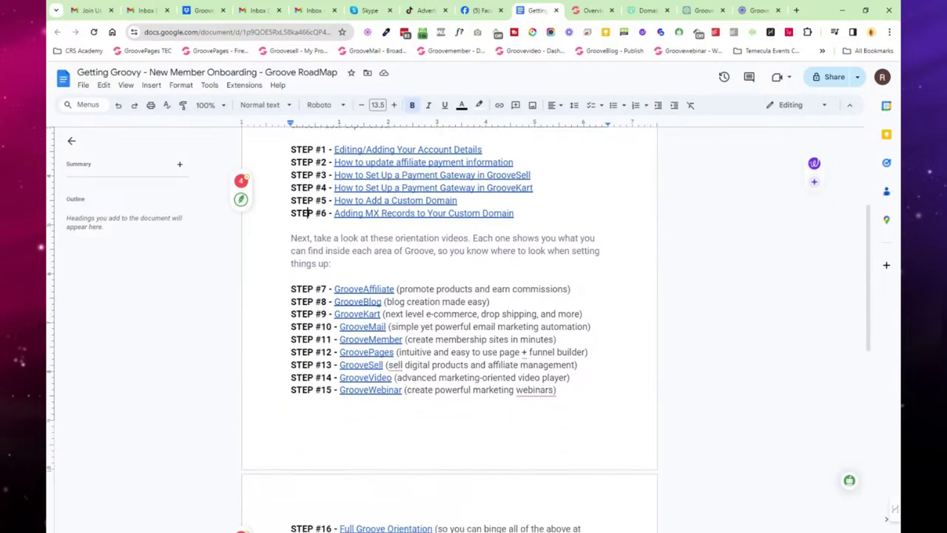
pyautogui.scroll(-1, 444, 326)
pyautogui.scroll(-1, 444, 325)
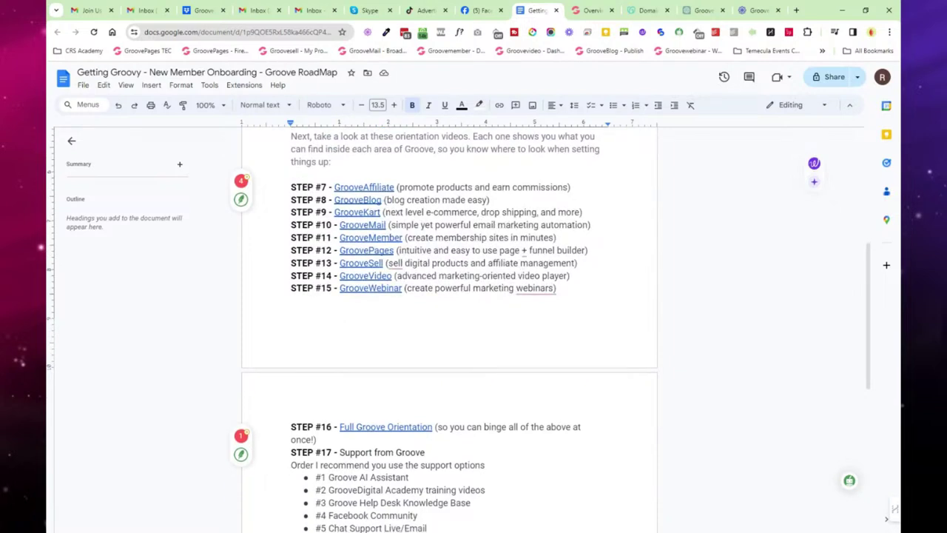
# Step: Switch to Groove, open the Affiliate Dashboard and set its date range to Yesterday
pyautogui.click(593, 18)
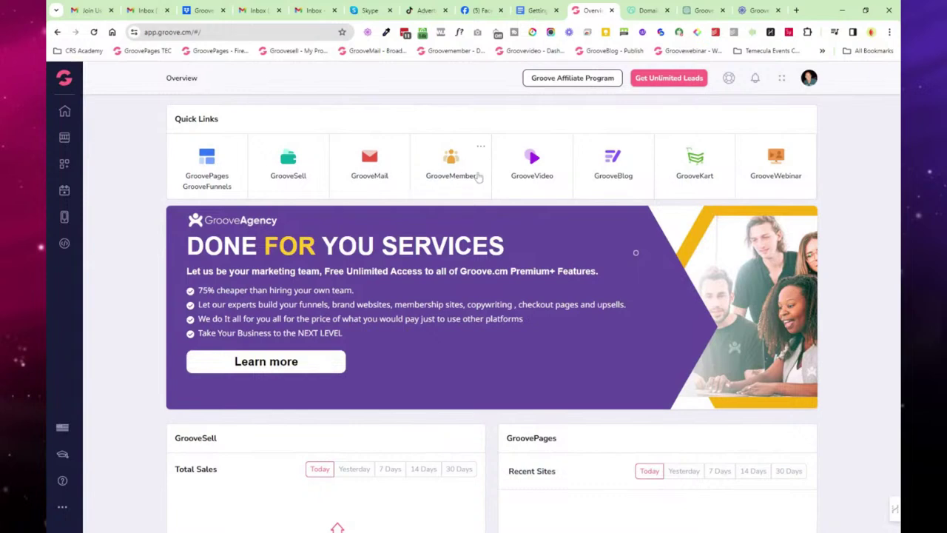
pyautogui.click(63, 77)
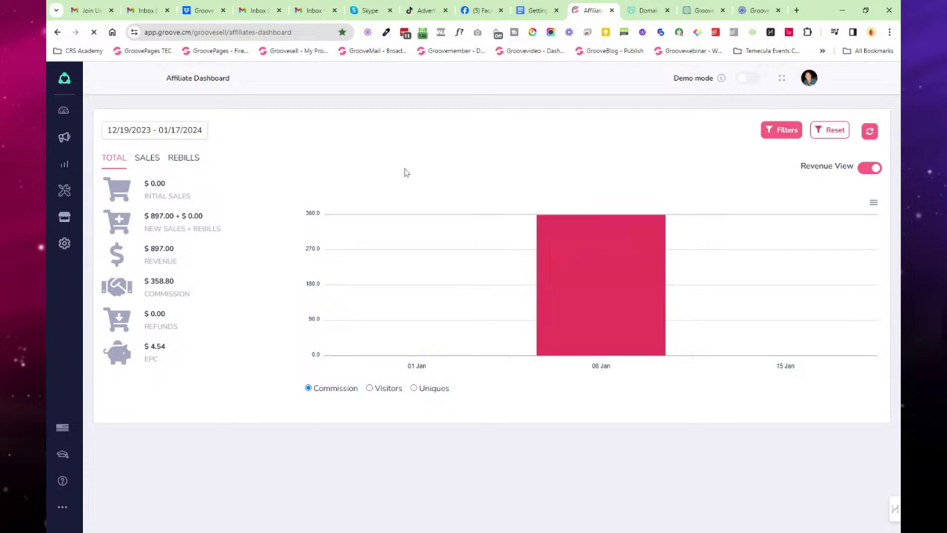
pyautogui.click(166, 130)
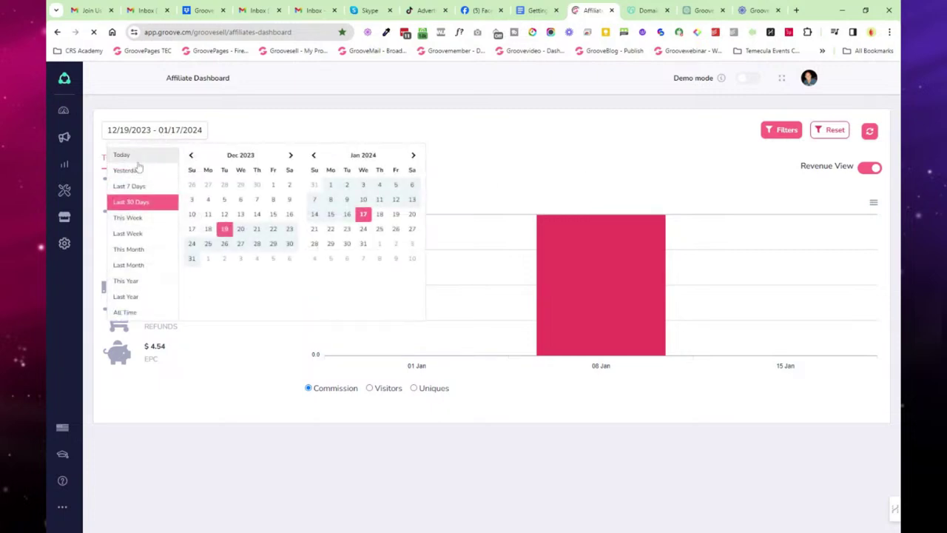
pyautogui.click(146, 171)
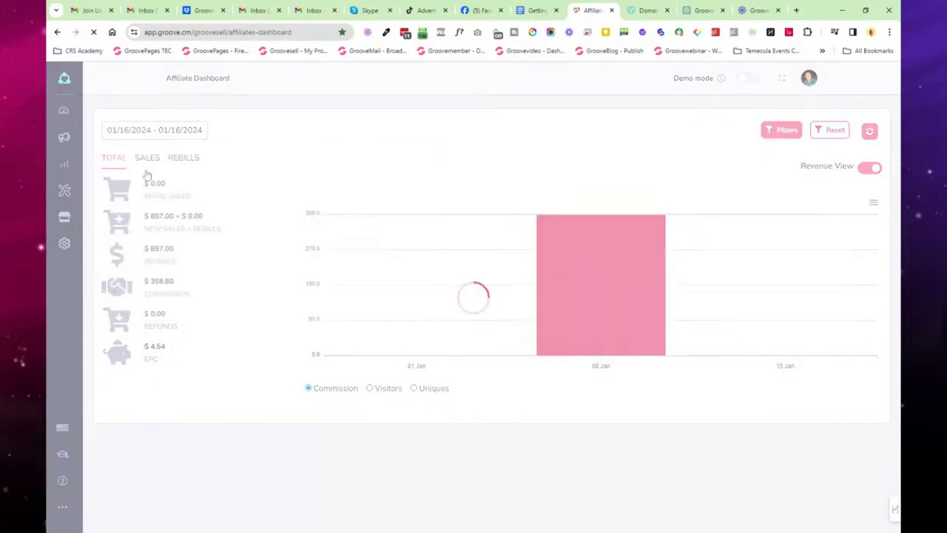
pyautogui.click(175, 135)
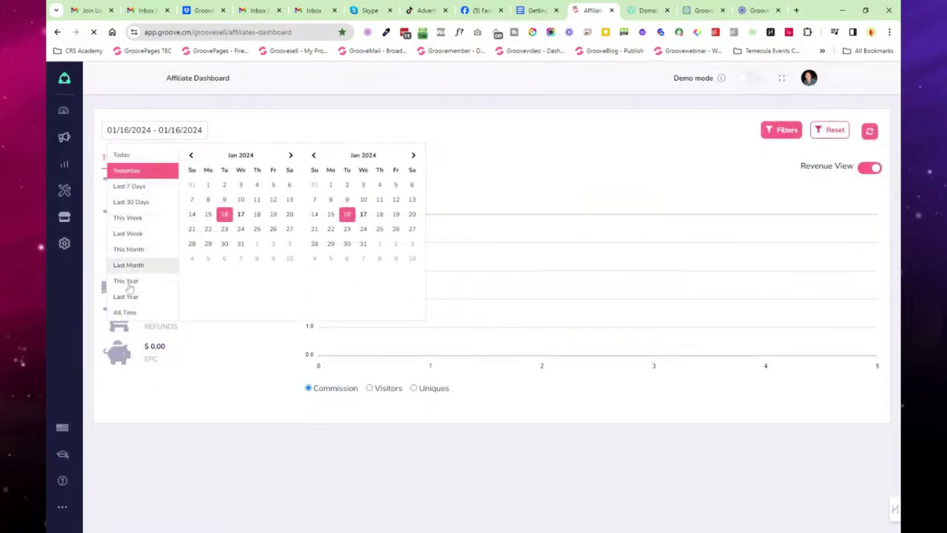
pyautogui.click(539, 147)
# Step: View the funnels available in the Affiliate Dashboard's advanced filters and close the filters without choosing one
pyautogui.click(787, 132)
pyautogui.click(781, 187)
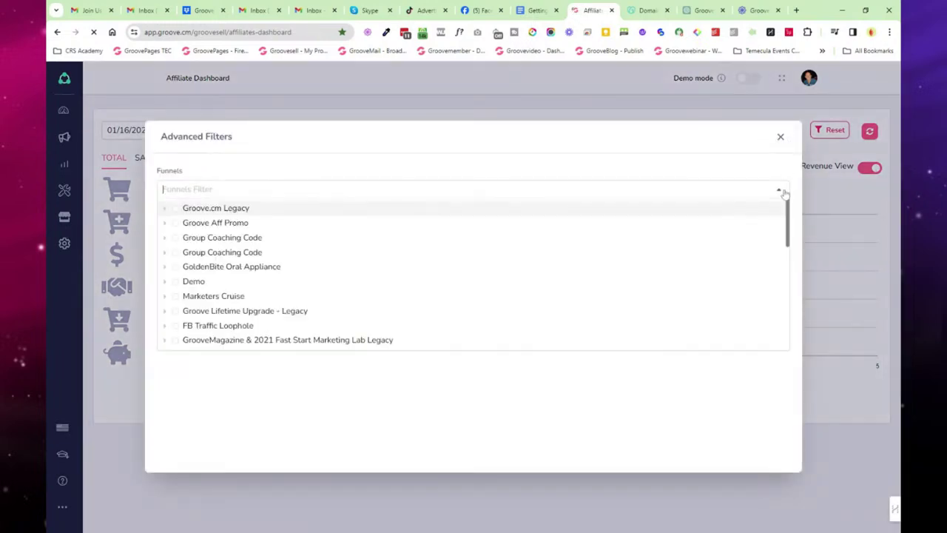
pyautogui.click(779, 137)
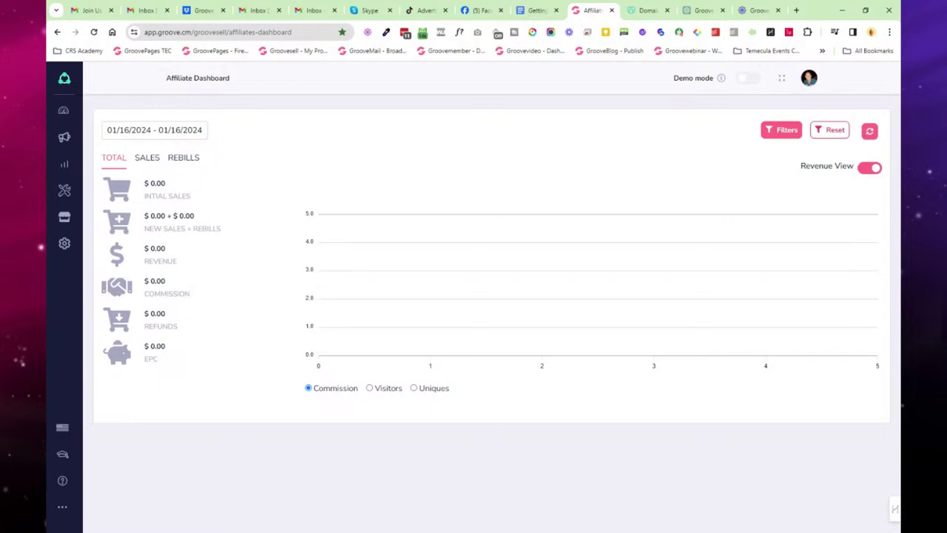
# Step: Highlight the dashboard's revenue totals and turn Revenue View off and back on to compare both sets of statistics
pyautogui.moveTo(146, 191); pyautogui.dragTo(187, 353)
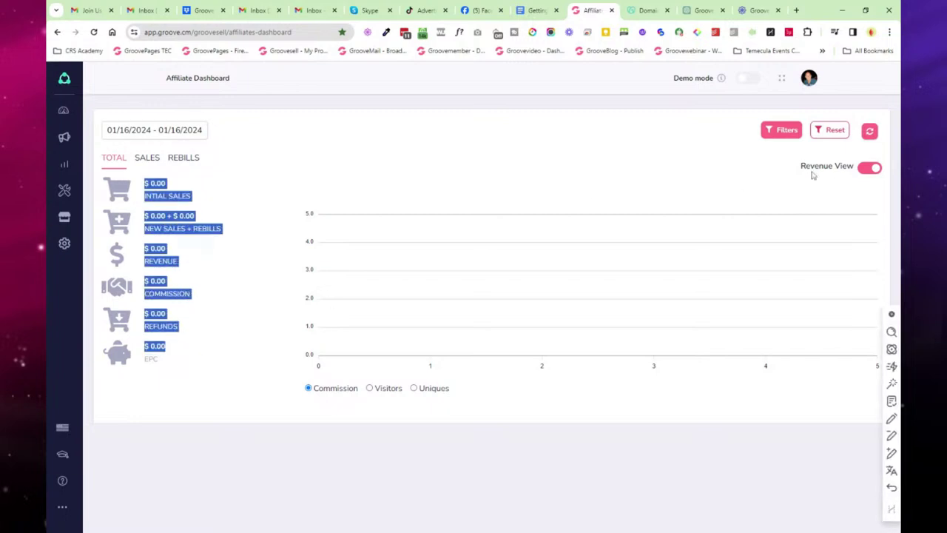
pyautogui.click(872, 169)
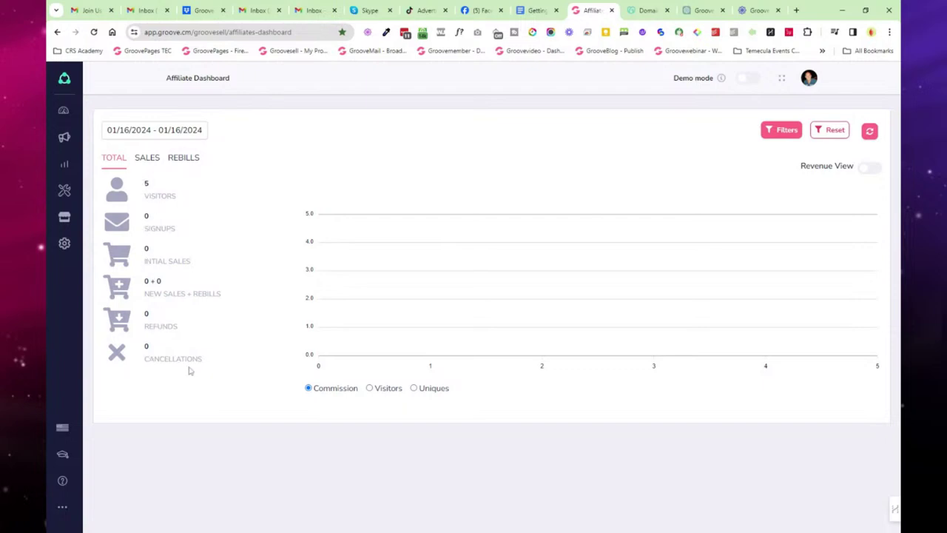
pyautogui.click(878, 169)
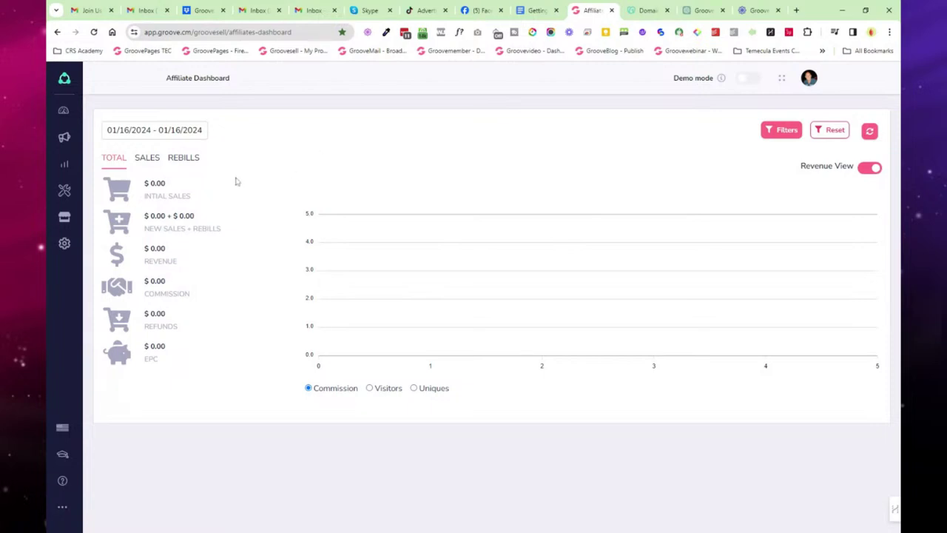
# Step: Open Promotions and Links and copy the Groove.cm affiliate link of the Groove.cm Legacy funnel
pyautogui.click(62, 139)
pyautogui.click(129, 130)
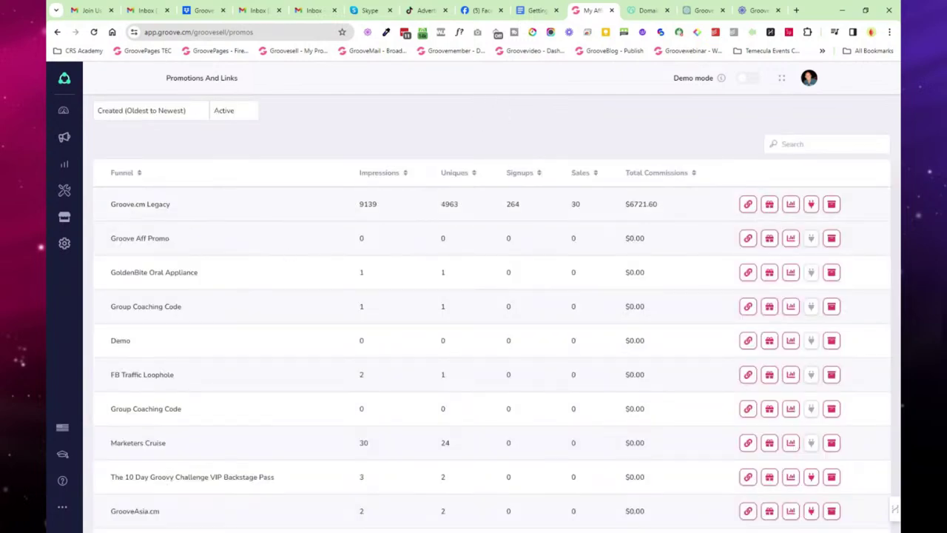
pyautogui.click(748, 204)
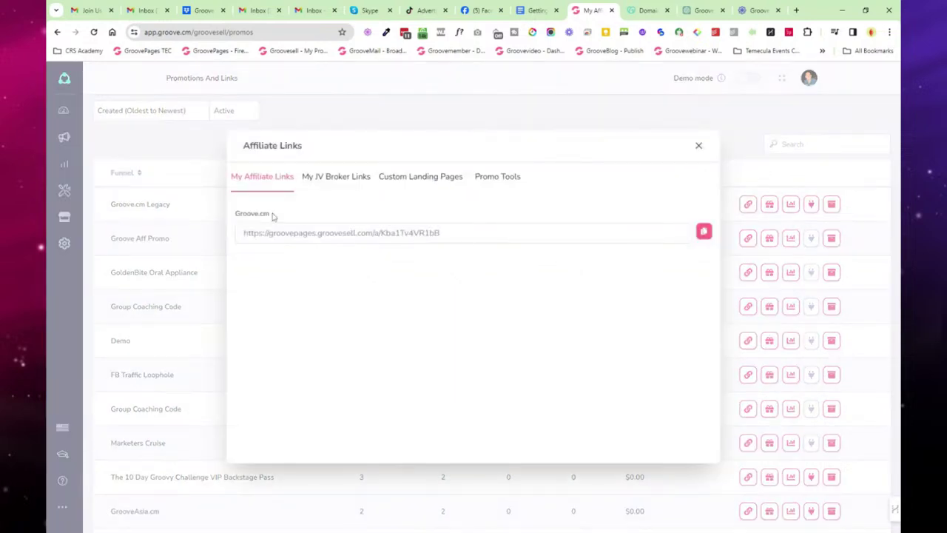
pyautogui.click(704, 232)
# Step: Highlight the unique code in the Groove.cm affiliate link and load the copied link in a new browser tab
pyautogui.click(796, 10)
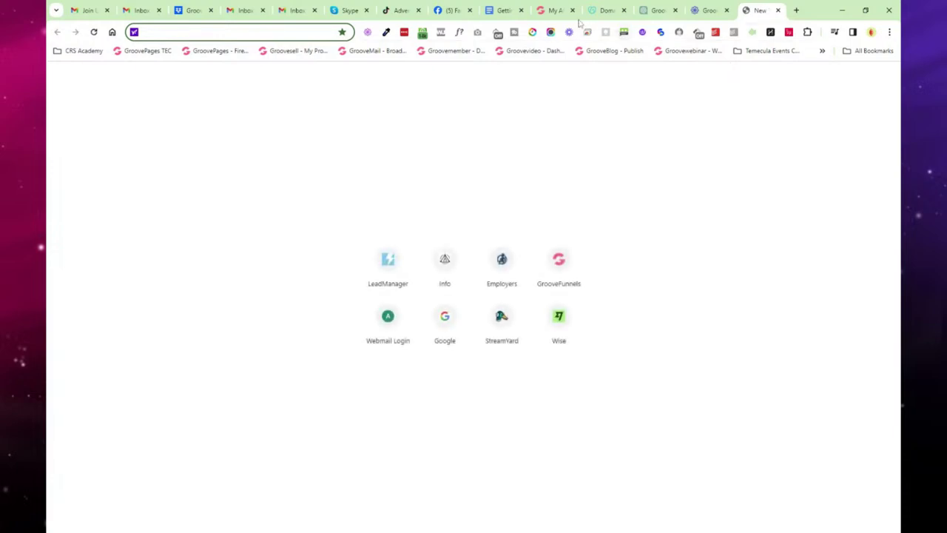
pyautogui.click(557, 12)
pyautogui.tripleClick(448, 229)
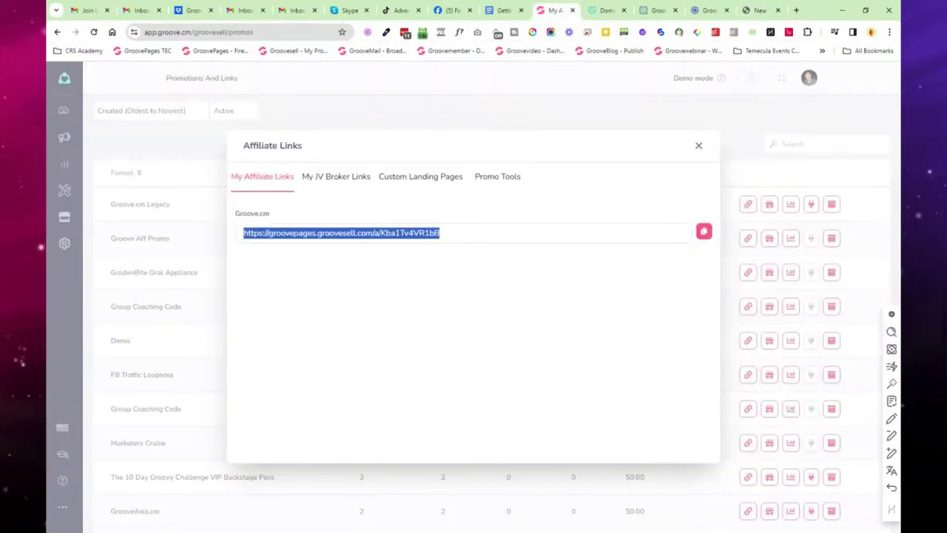
pyautogui.moveTo(380, 232); pyautogui.dragTo(441, 232)
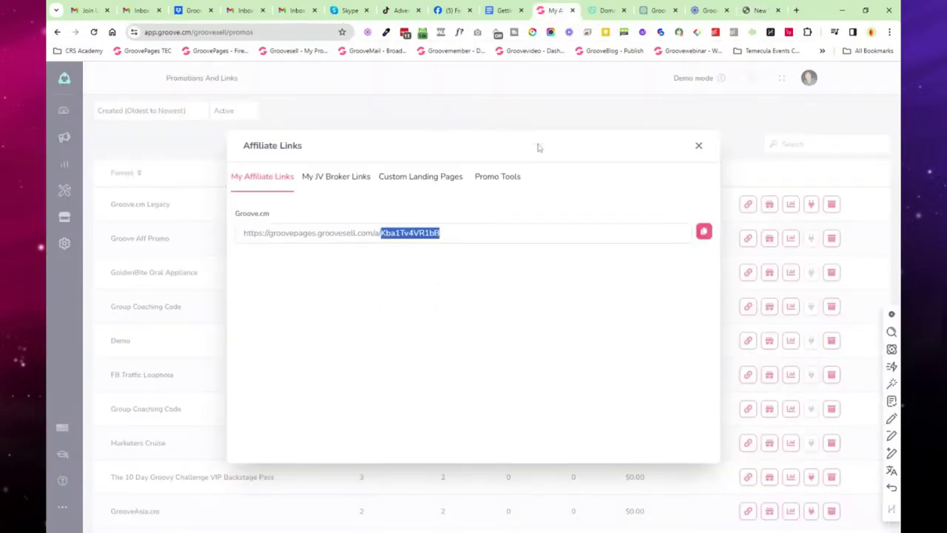
pyautogui.click(761, 10)
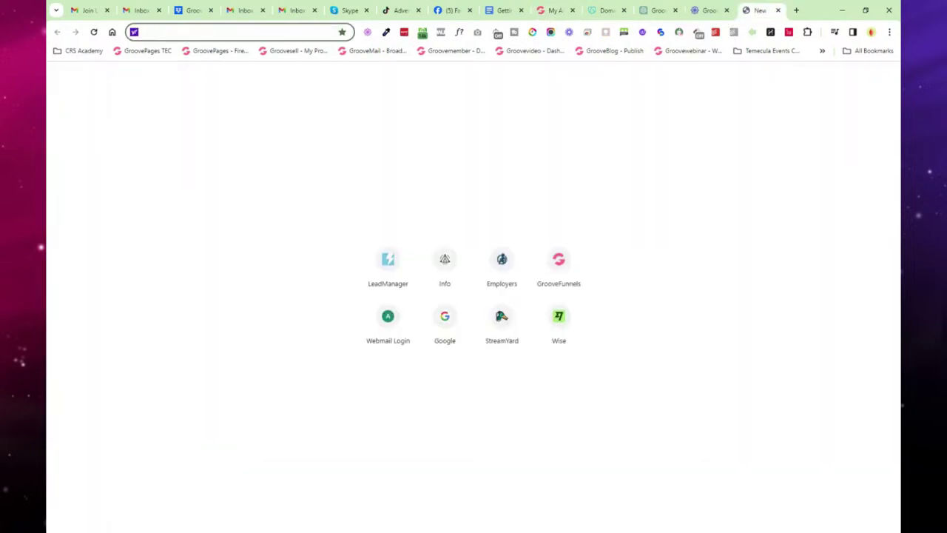
pyautogui.hotkey('ctrl', 'v')
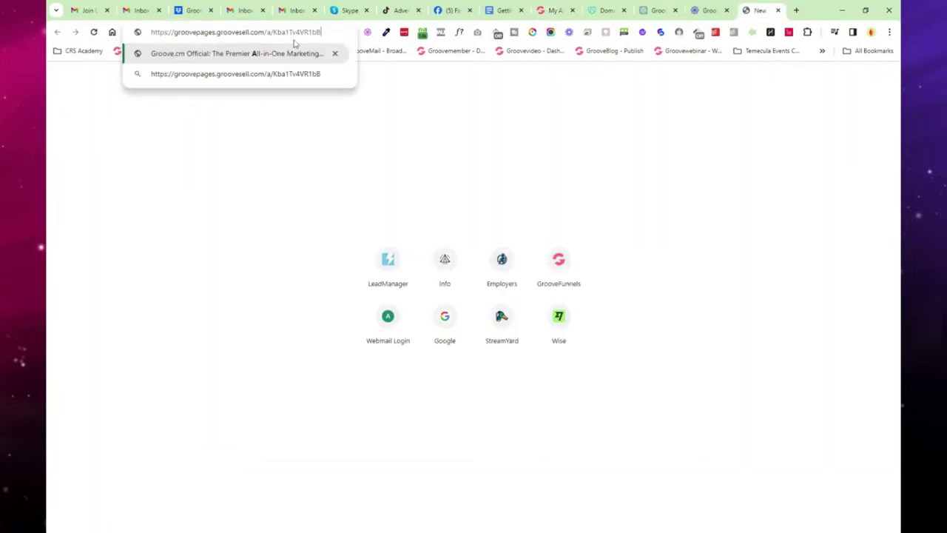
pyautogui.press('Return')
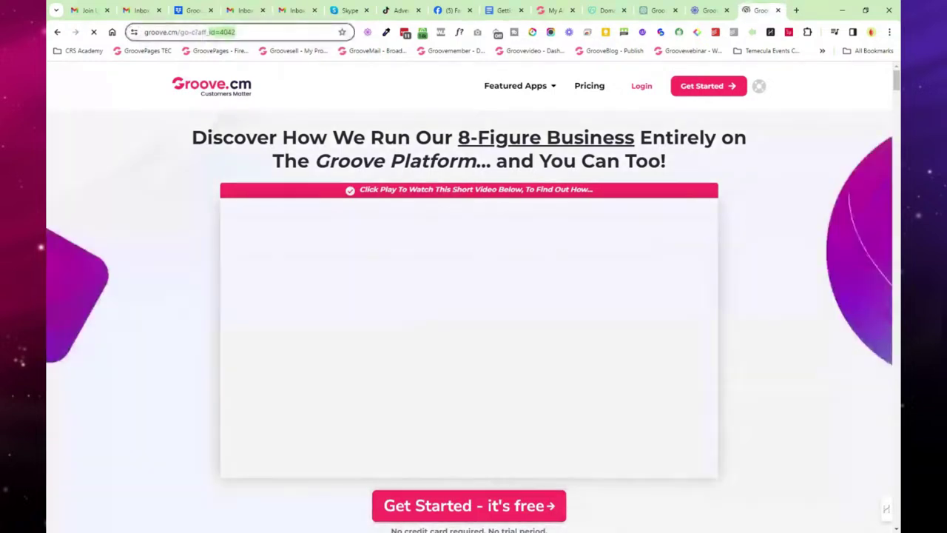
# Step: Examine the affiliate ID in the landing page's address and the referrer line beneath the free account signup form
pyautogui.moveTo(258, 32); pyautogui.dragTo(220, 32)
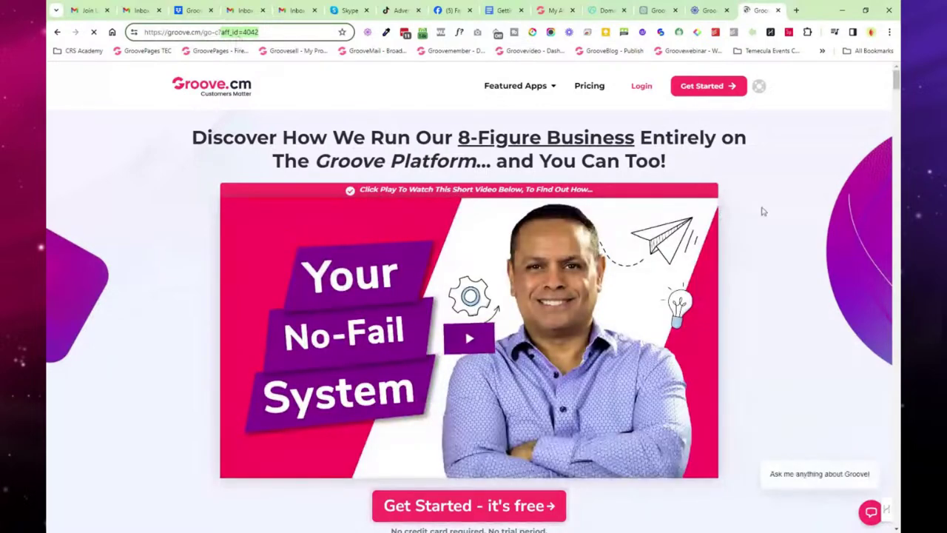
pyautogui.scroll(-10, 763, 210)
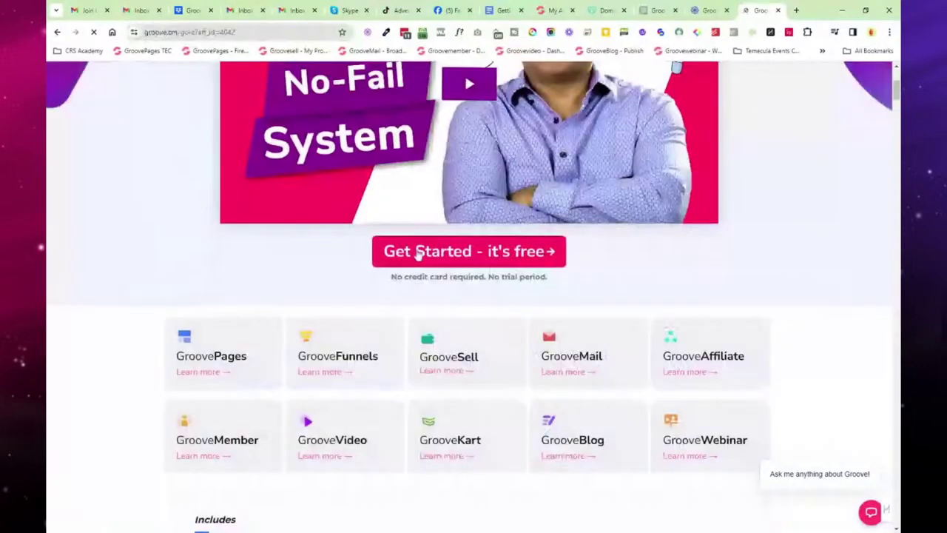
pyautogui.scroll(-3, 416, 254)
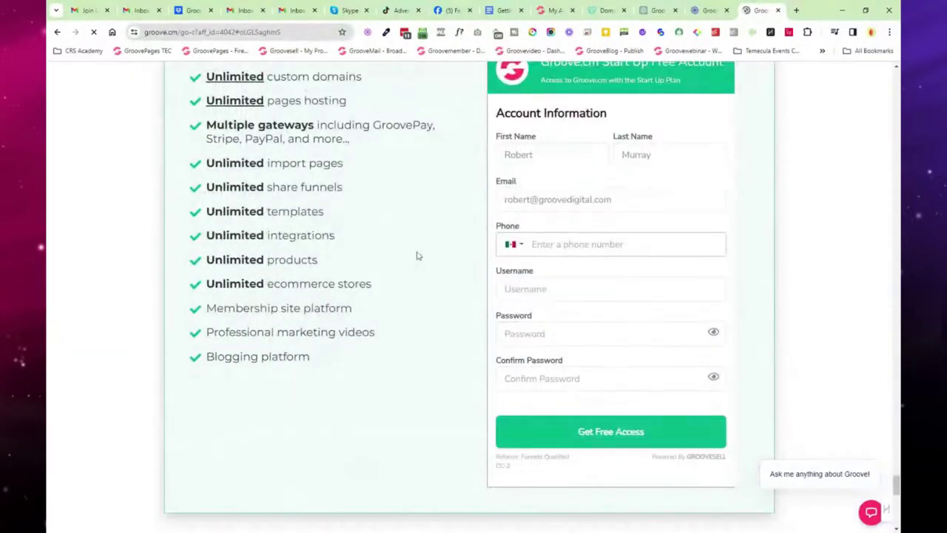
pyautogui.scroll(-3, 438, 336)
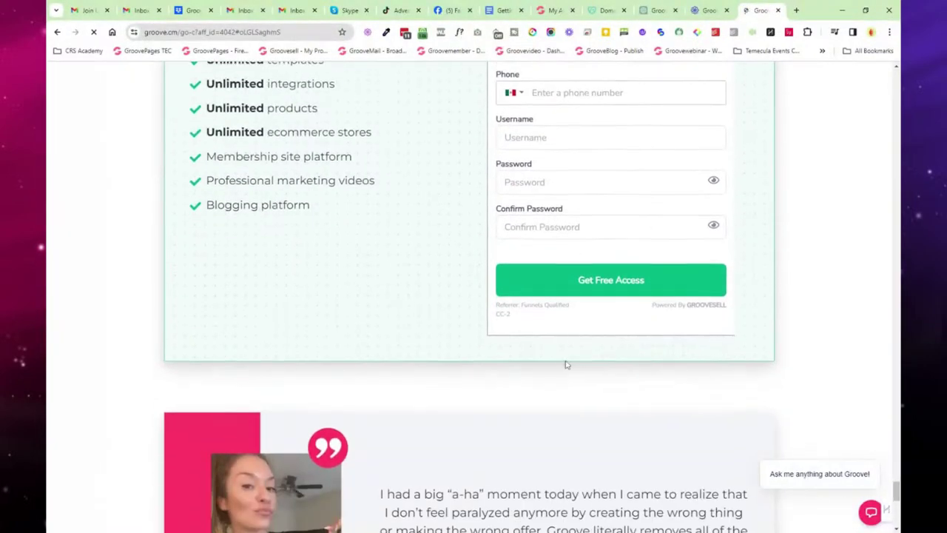
pyautogui.moveTo(571, 307); pyautogui.dragTo(496, 309)
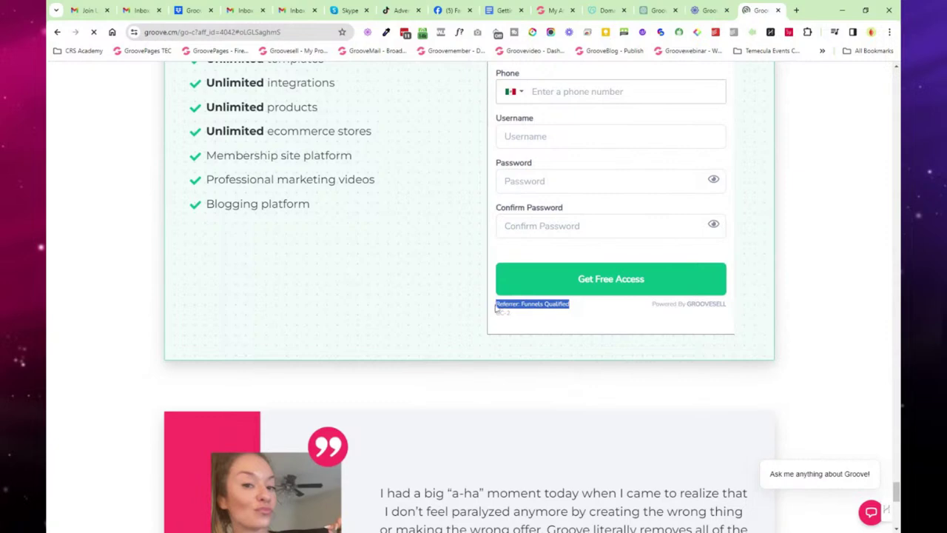
# Step: Close the affiliate landing page and return to Groove's promotions list, dismissing the Affiliate Links dialog
pyautogui.click(778, 10)
pyautogui.click(590, 11)
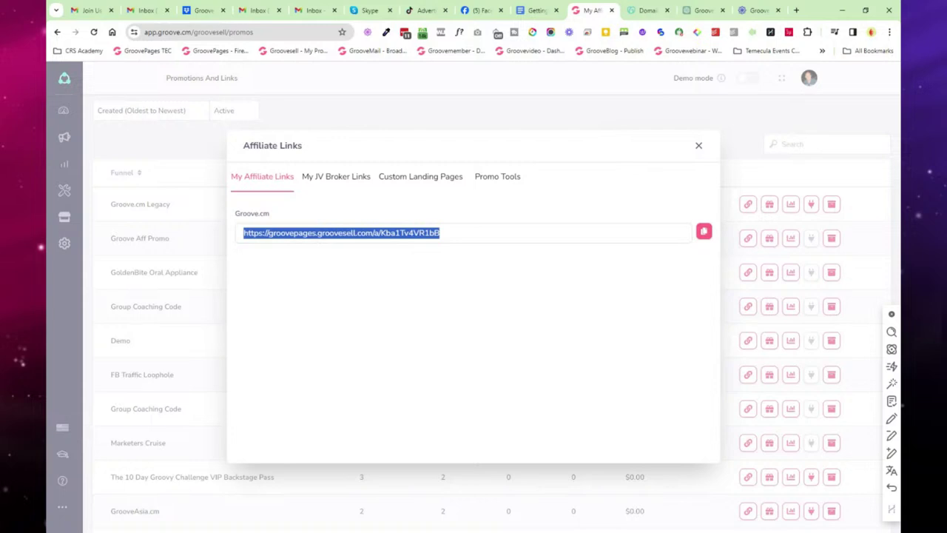
pyautogui.click(699, 146)
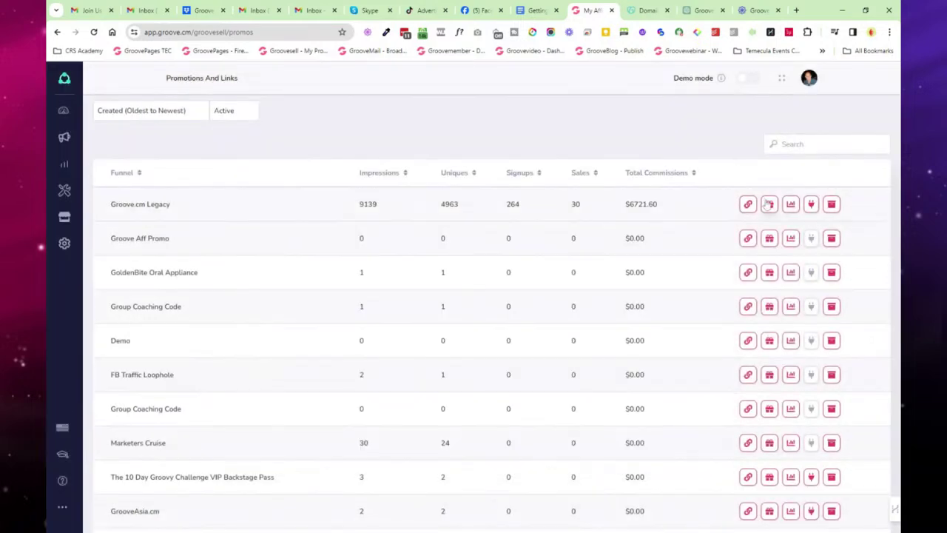
# Step: View the affiliate bonuses assigned to the Groove.cm Legacy funnel and the bonus choices for the Trial plan
pyautogui.click(770, 205)
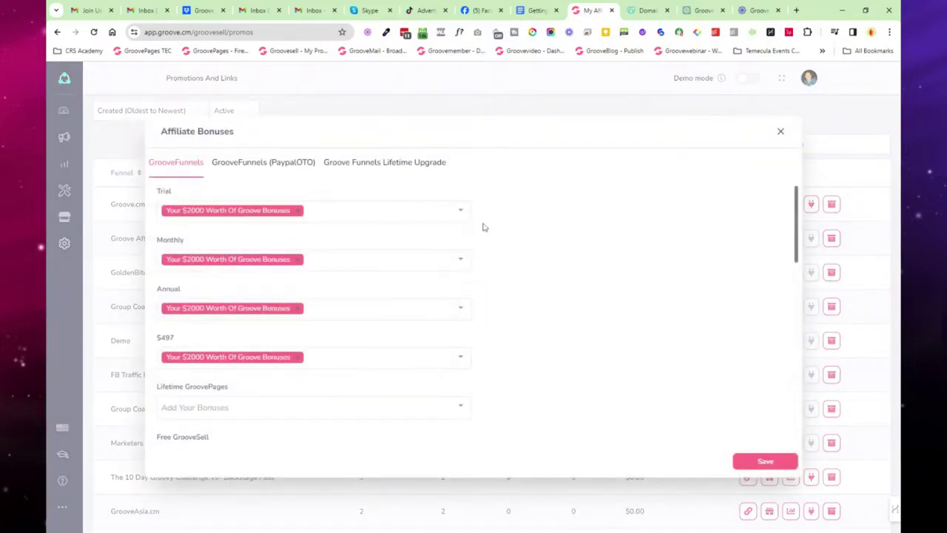
pyautogui.click(432, 213)
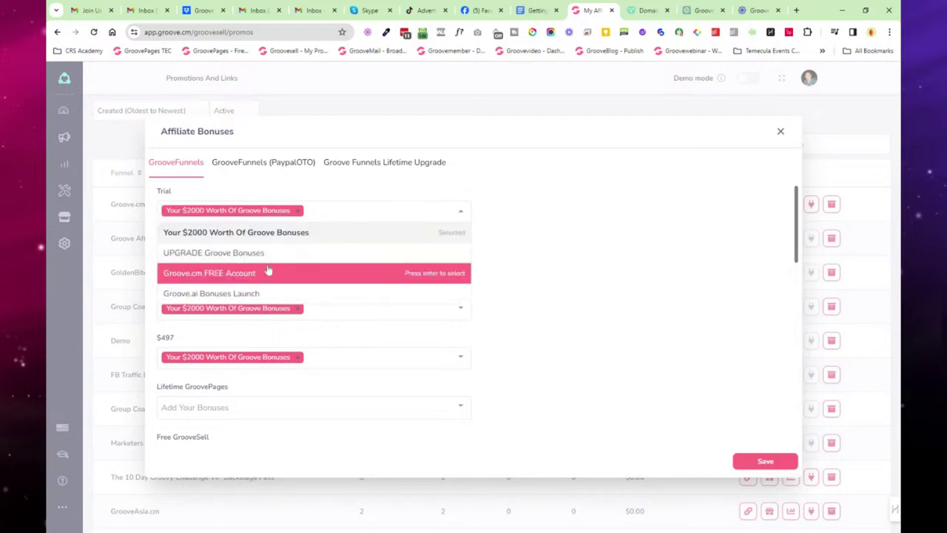
pyautogui.click(639, 217)
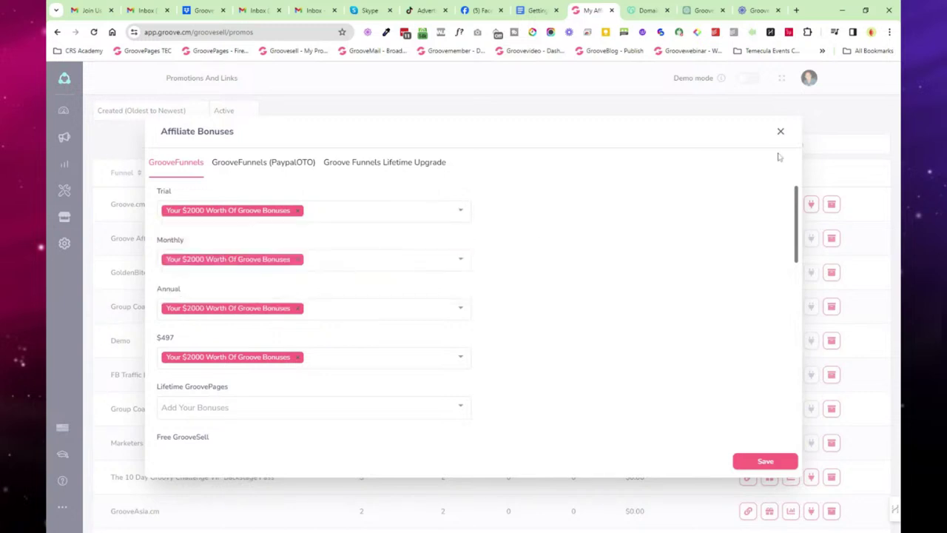
pyautogui.click(782, 133)
# Step: View the affiliate's Bonuses list and the name and link fields for creating a new bonus, without creating one
pyautogui.click(64, 137)
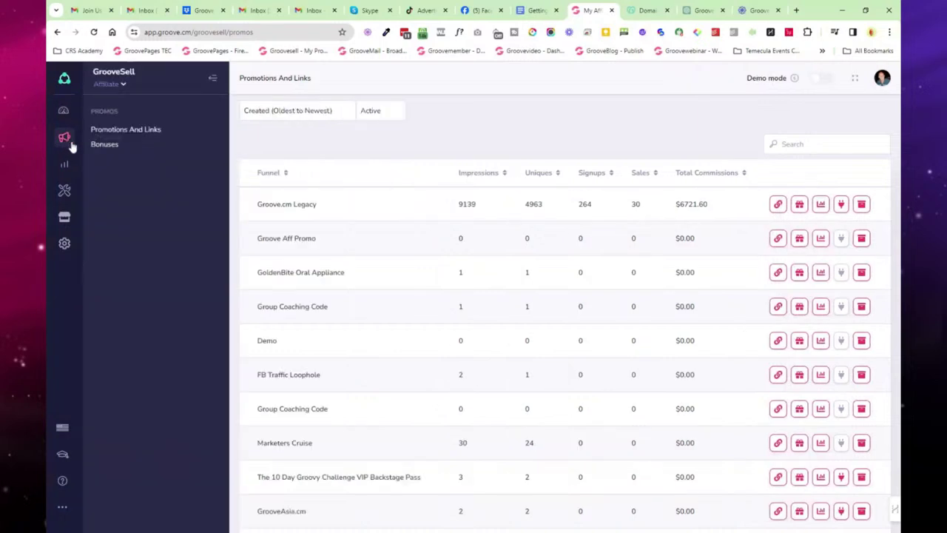
pyautogui.click(111, 147)
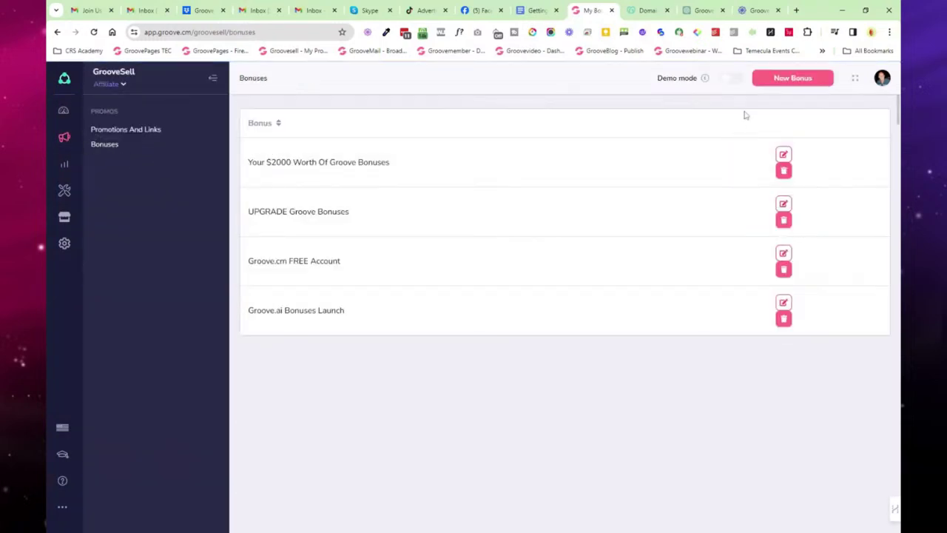
pyautogui.click(789, 78)
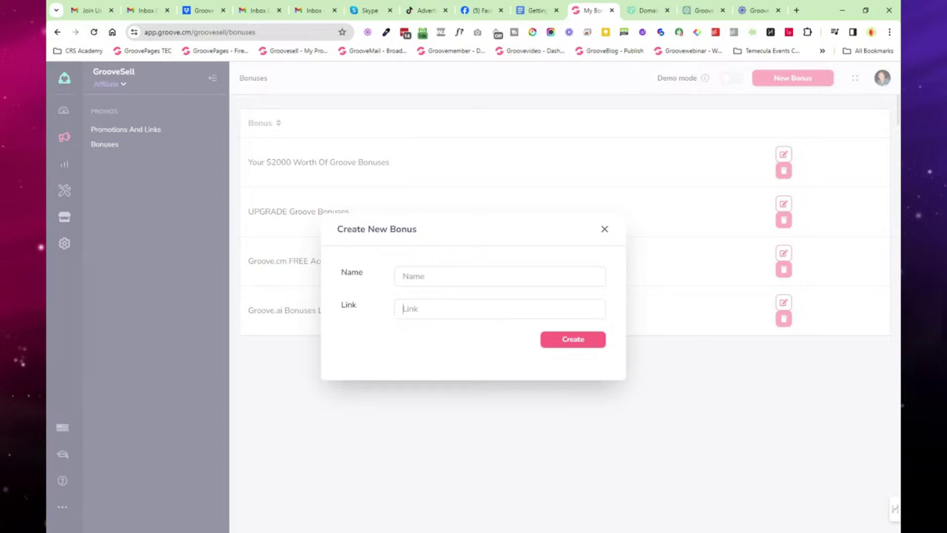
pyautogui.click(604, 230)
# Step: Return to Promotions and Links and view the Groove.cm Legacy funnel's affiliate links again
pyautogui.click(130, 129)
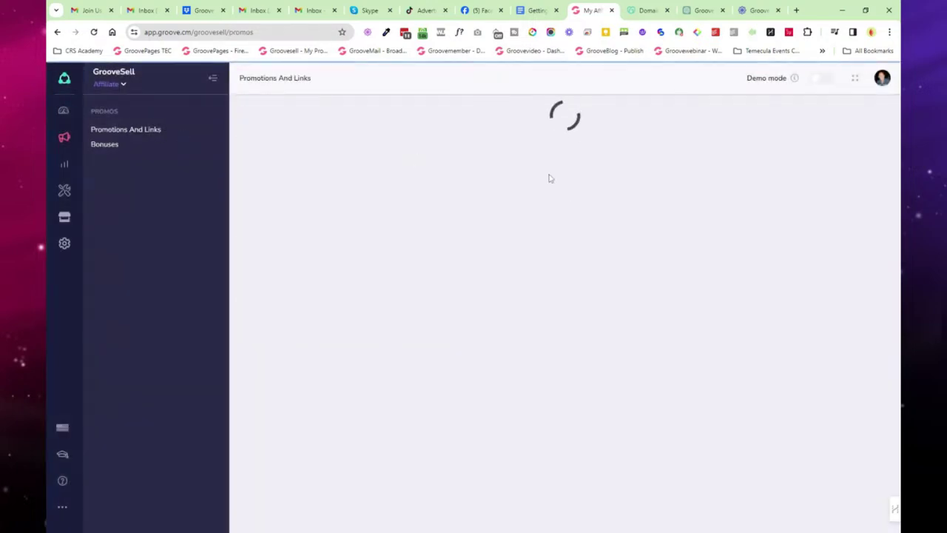
pyautogui.click(212, 79)
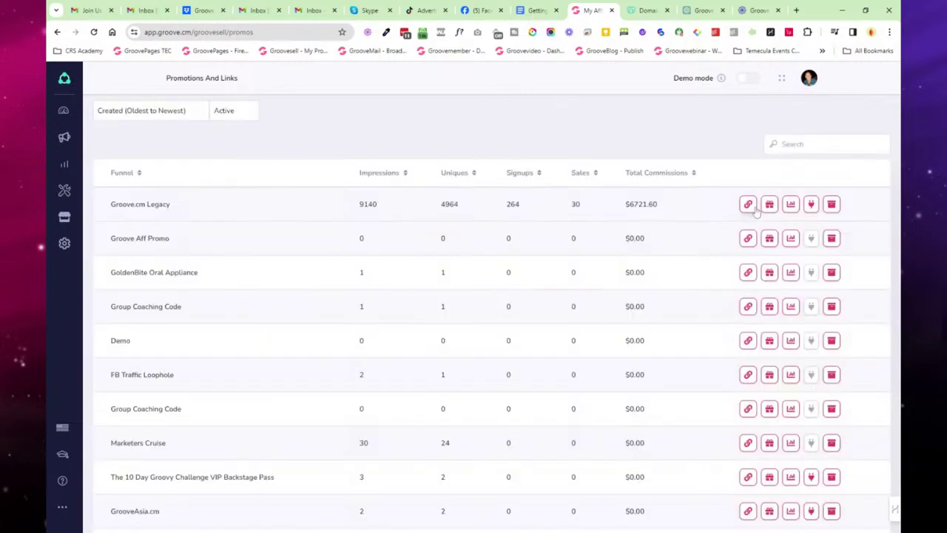
pyautogui.click(747, 204)
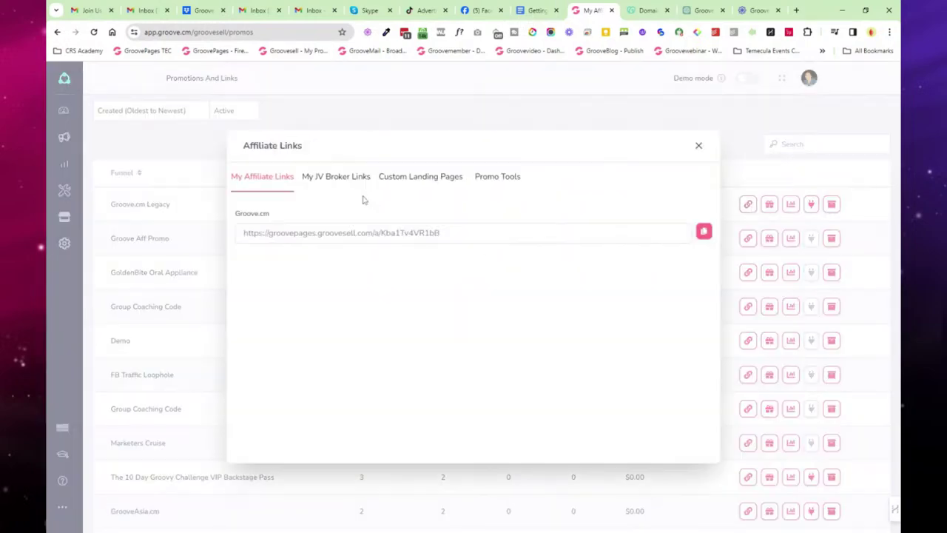
pyautogui.click(698, 146)
# Step: Compare the Groove.cm Legacy funnel's bonuses for GrooveFunnels plans with those for GrooveFunnels (PaypalOTO), including the Trial bonus choices
pyautogui.click(770, 204)
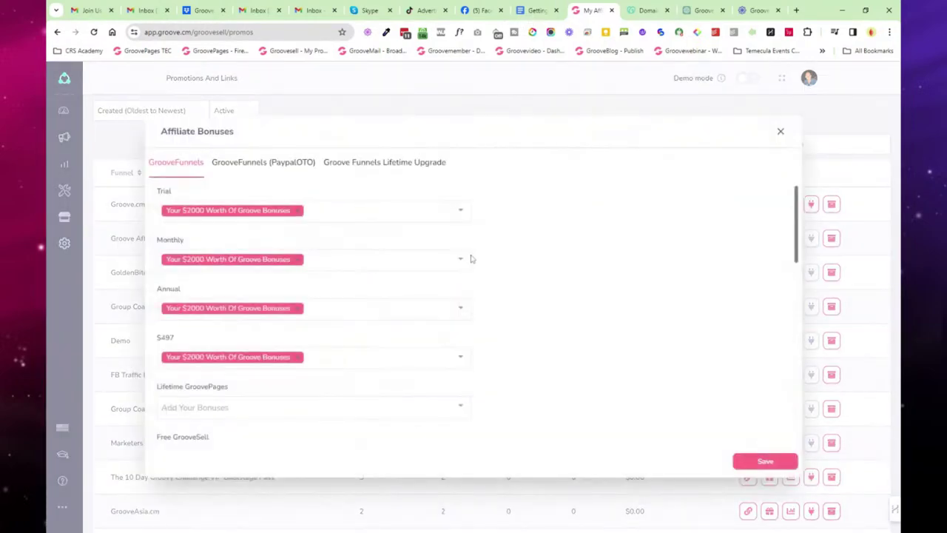
pyautogui.click(377, 213)
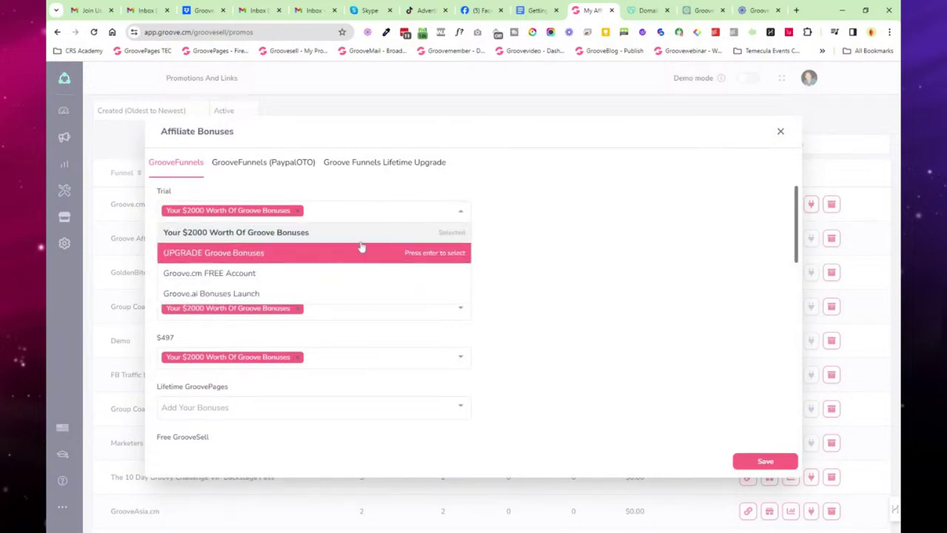
pyautogui.click(510, 236)
pyautogui.click(276, 166)
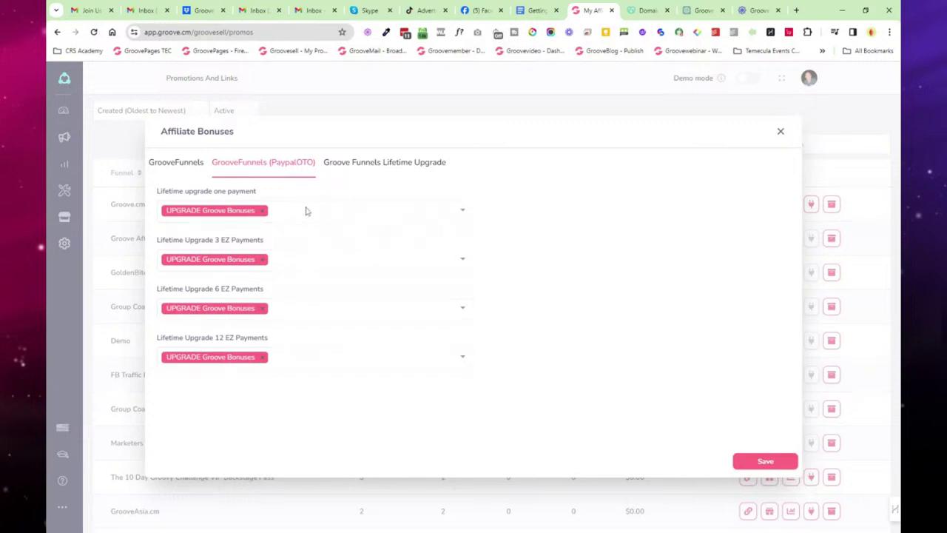
pyautogui.click(189, 163)
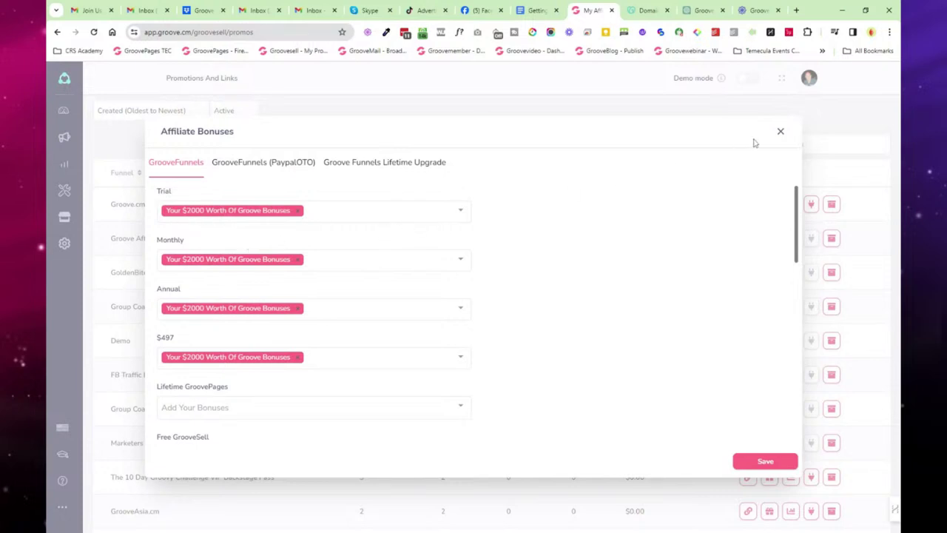
pyautogui.click(781, 133)
# Step: Look through the remaining promotions and the affiliate reporting options, and open the Tracking Links tool
pyautogui.scroll(-10, 387, 319)
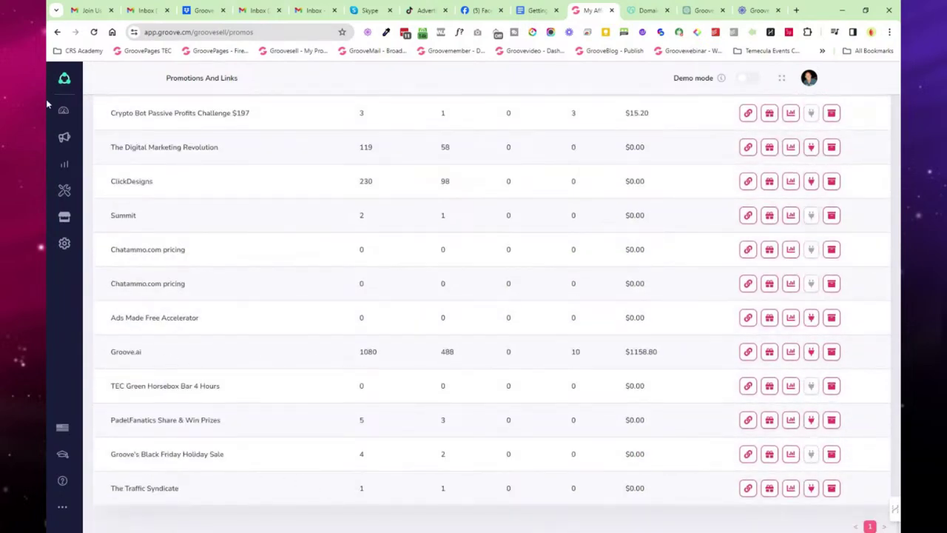
pyautogui.click(63, 169)
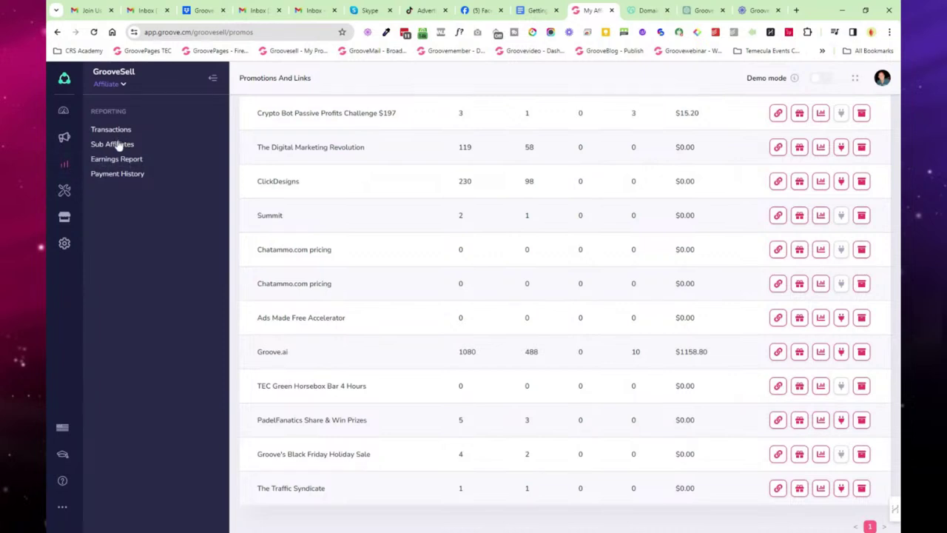
pyautogui.click(65, 190)
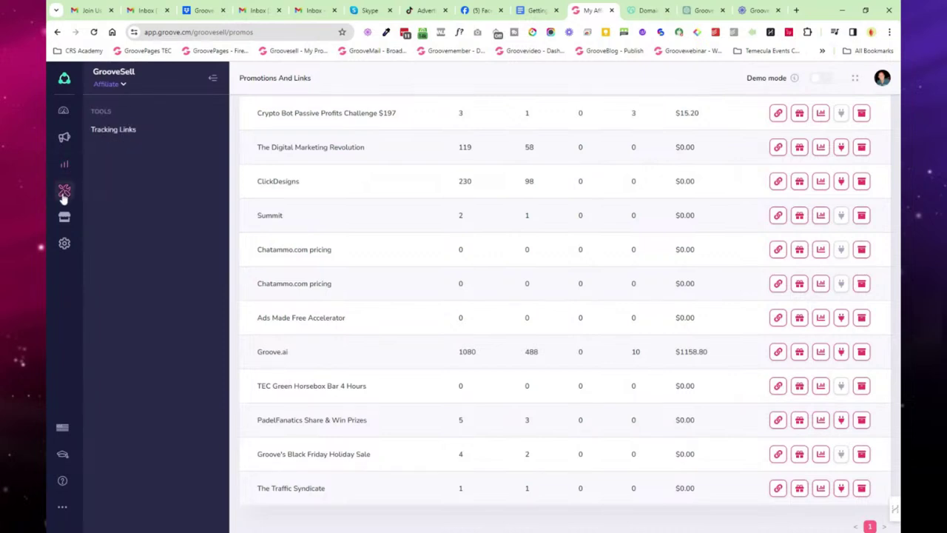
pyautogui.click(122, 139)
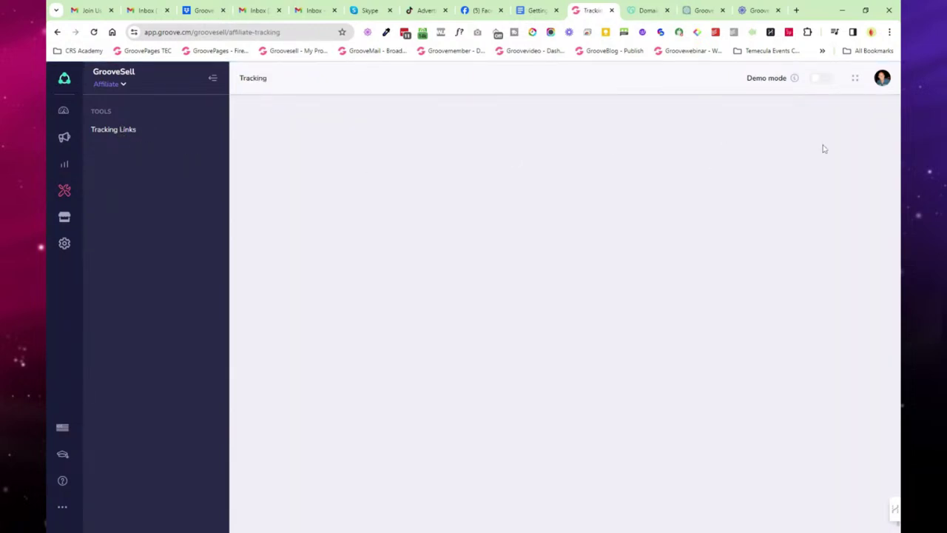
# Step: View the affiliate Marketplace and My Affiliate Settings, and return to the Groove overview
pyautogui.click(64, 219)
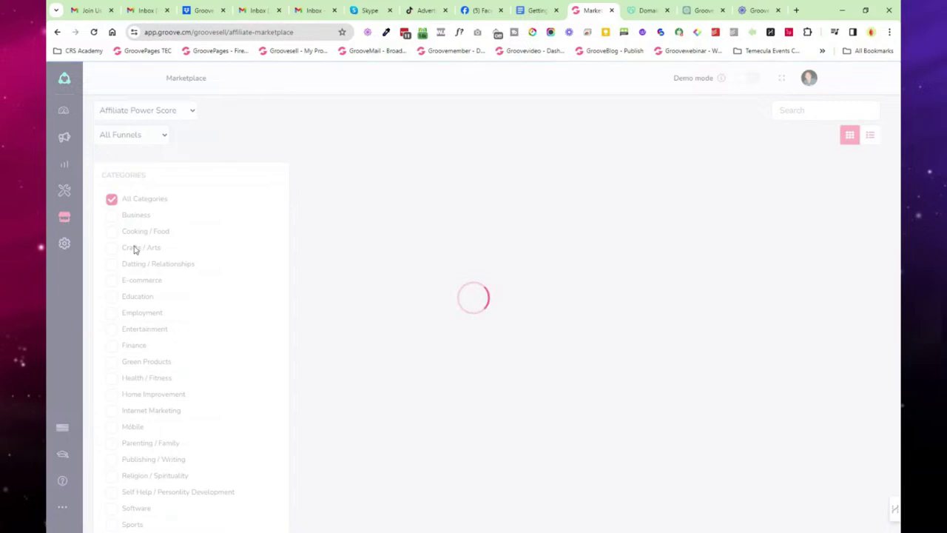
pyautogui.click(64, 243)
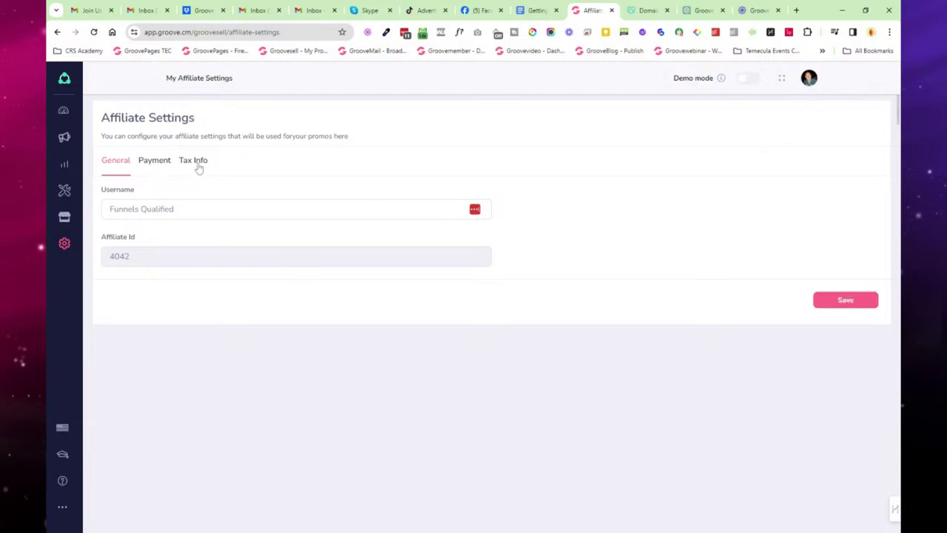
pyautogui.click(66, 83)
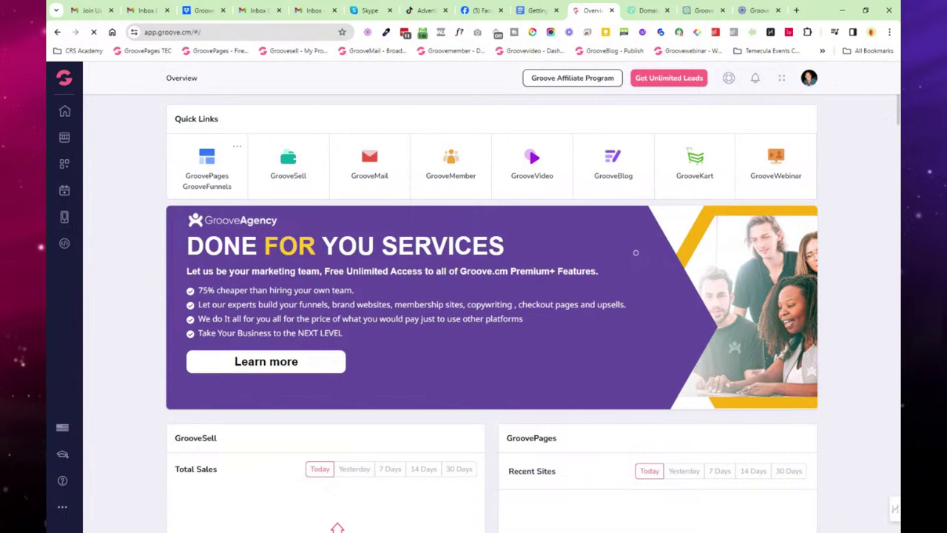
# Step: Check the onboarding roadmap document for the next orientation step and open the Temecula Events Company blog in GrooveBlog
pyautogui.click(534, 10)
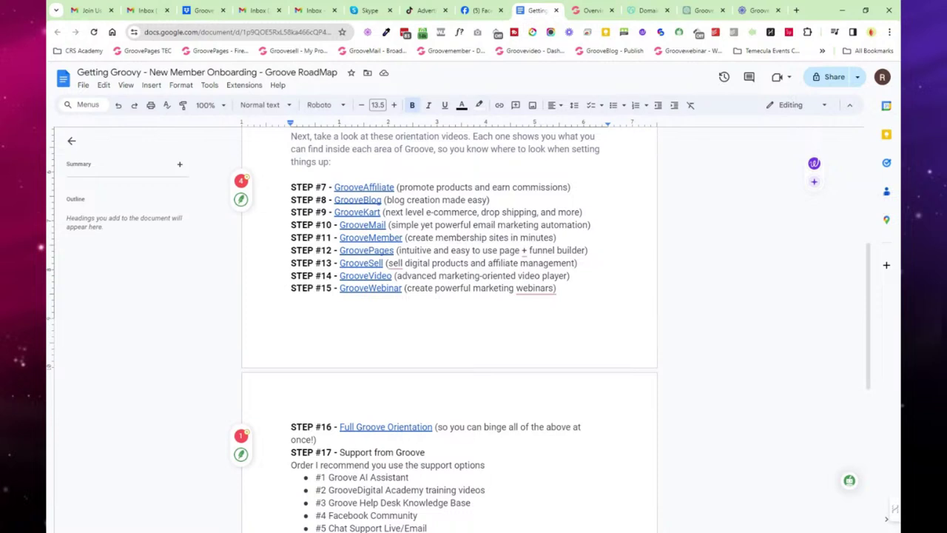
pyautogui.click(594, 11)
pyautogui.click(605, 166)
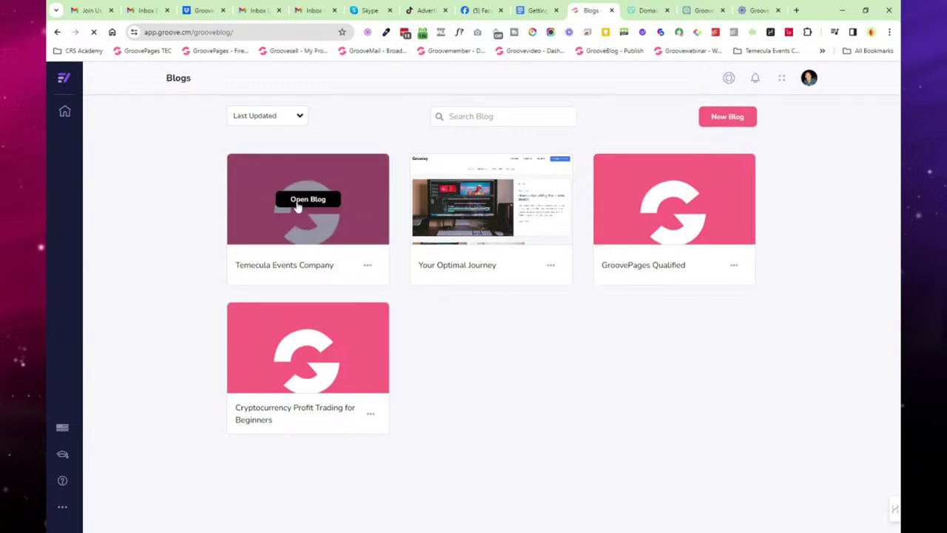
pyautogui.click(296, 203)
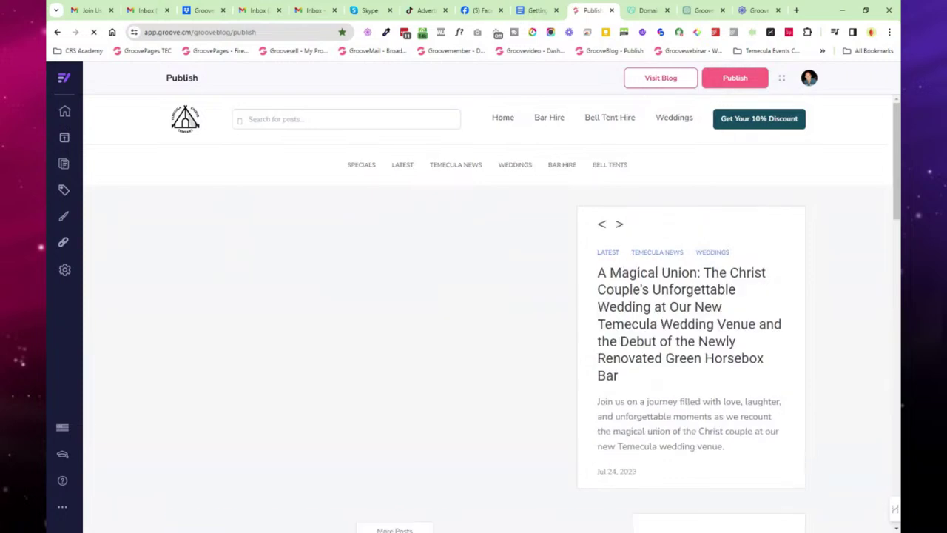
# Step: Open the blog's domain settings, load its temeculaeventscompany.com/blog address in a new browser tab, and return to the settings
pyautogui.click(65, 270)
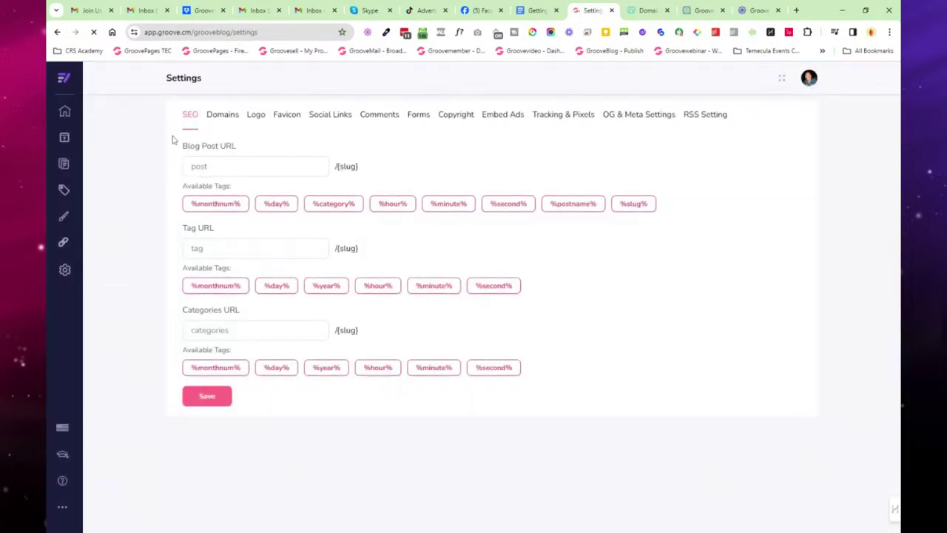
pyautogui.click(219, 117)
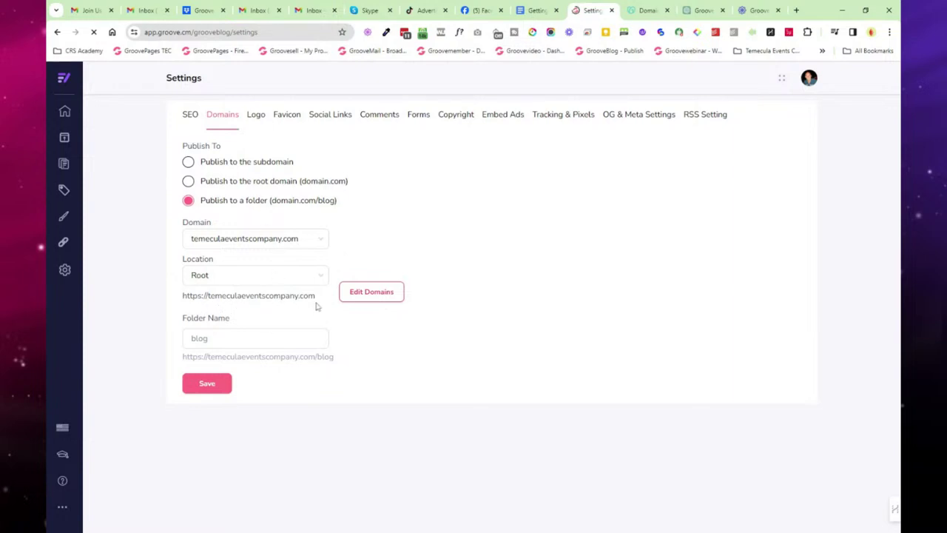
pyautogui.moveTo(183, 357); pyautogui.dragTo(334, 357)
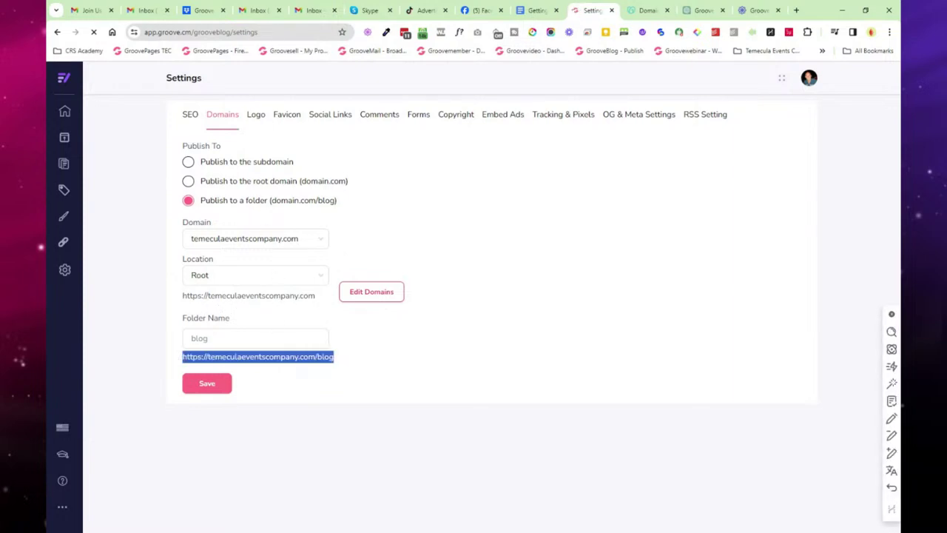
pyautogui.click(325, 357)
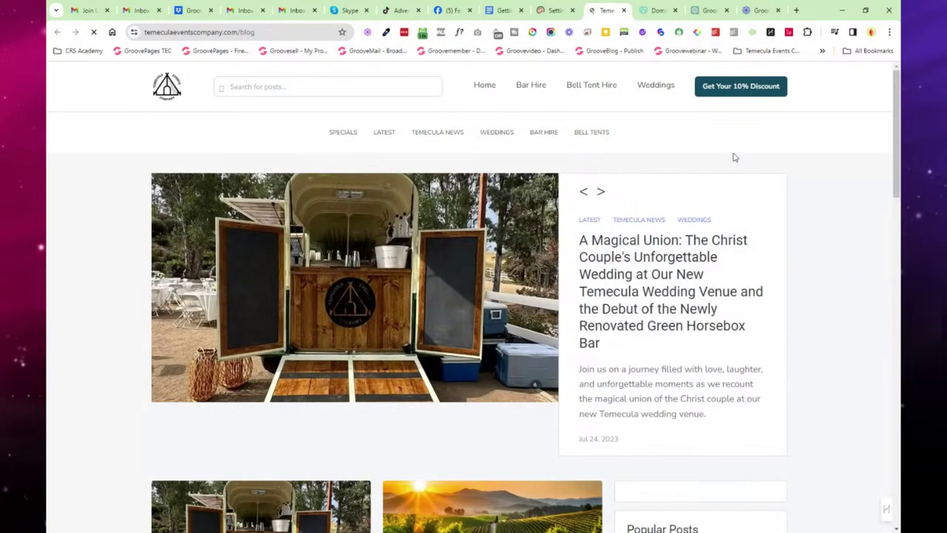
pyautogui.click(561, 10)
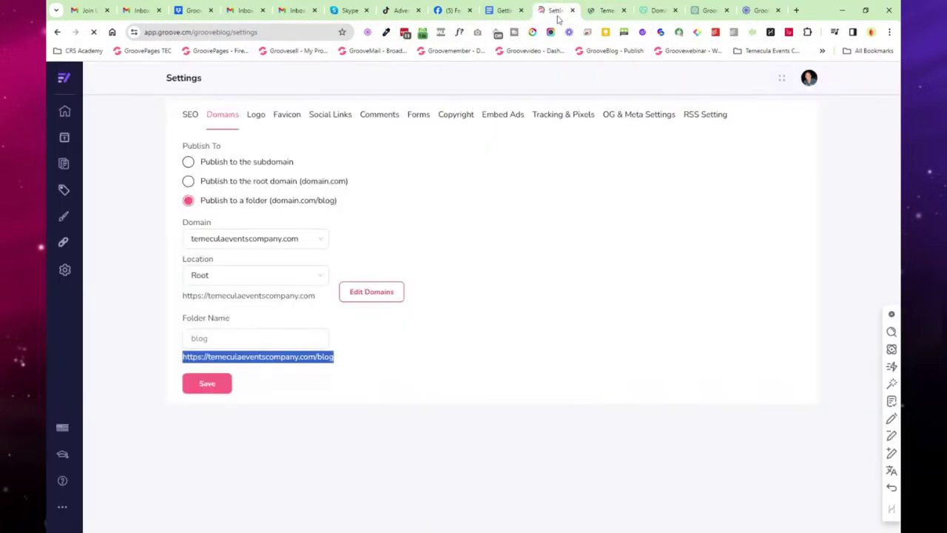
# Step: View the blog's Logo, Favicon, Social Links and Comments settings
pyautogui.click(259, 118)
pyautogui.click(291, 117)
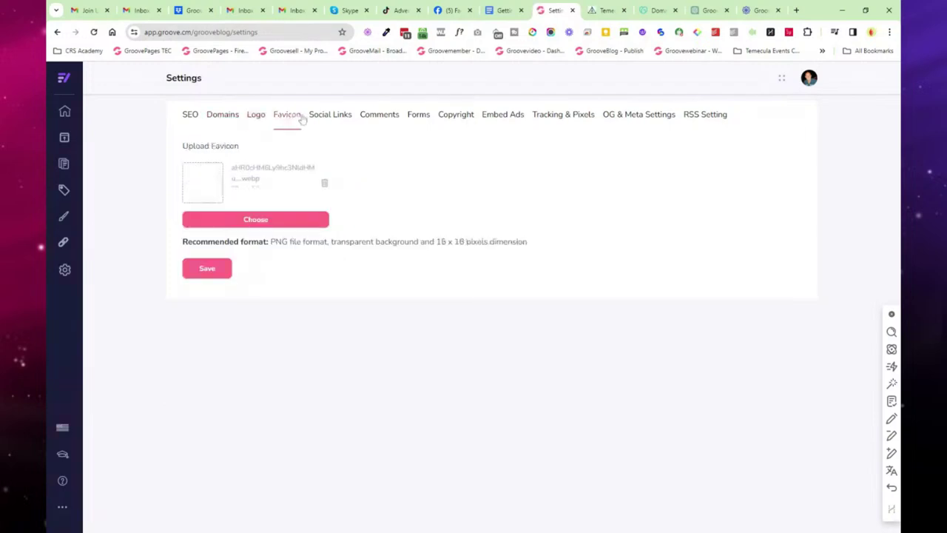
pyautogui.click(328, 116)
pyautogui.click(381, 117)
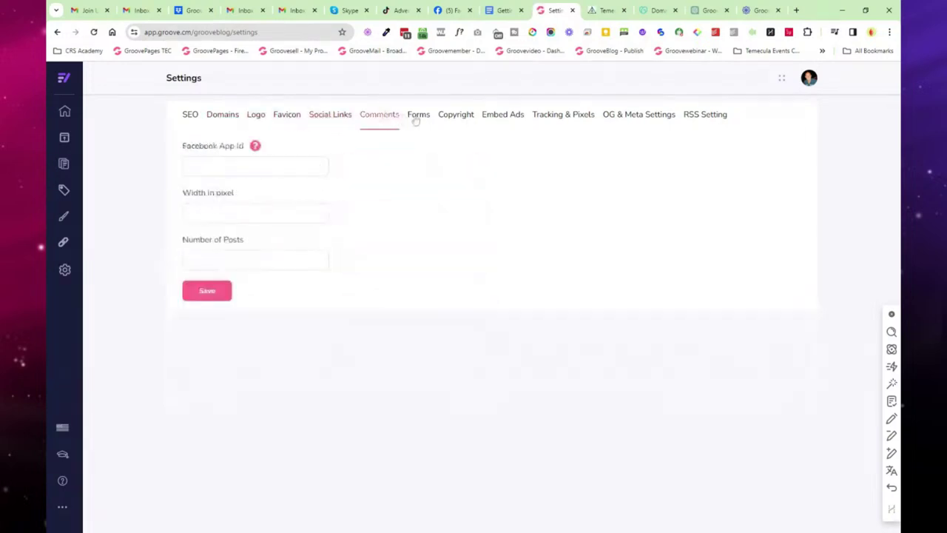
# Step: Examine the GrooveMail forms and form presets available in the blog's Forms settings, keeping the current selections
pyautogui.click(418, 116)
pyautogui.click(325, 167)
pyautogui.scroll(-10, 288, 250)
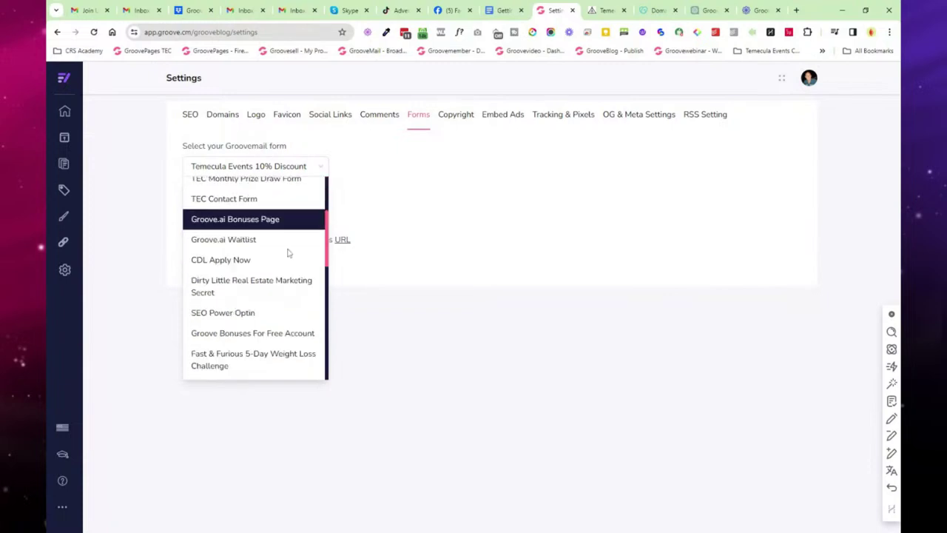
pyautogui.scroll(6, 281, 288)
pyautogui.scroll(3, 281, 289)
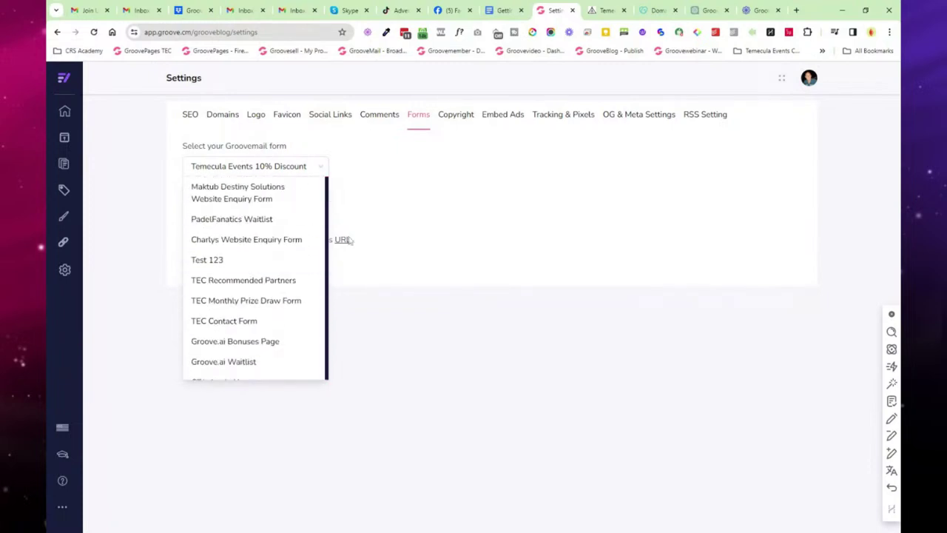
pyautogui.click(422, 210)
pyautogui.click(291, 212)
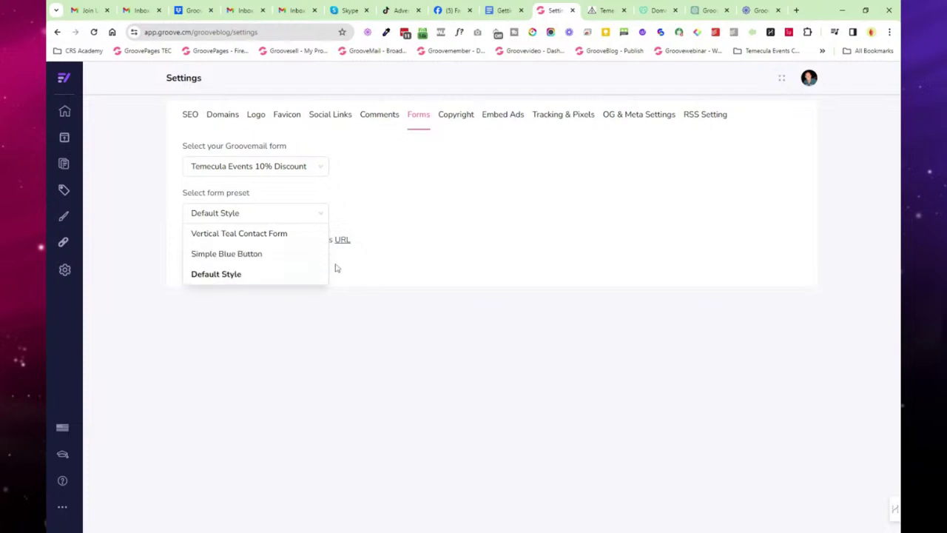
pyautogui.click(376, 260)
# Step: Open the blog's Copyright settings and inspect the [year] placeholder and linked company name in the copyright text
pyautogui.click(458, 118)
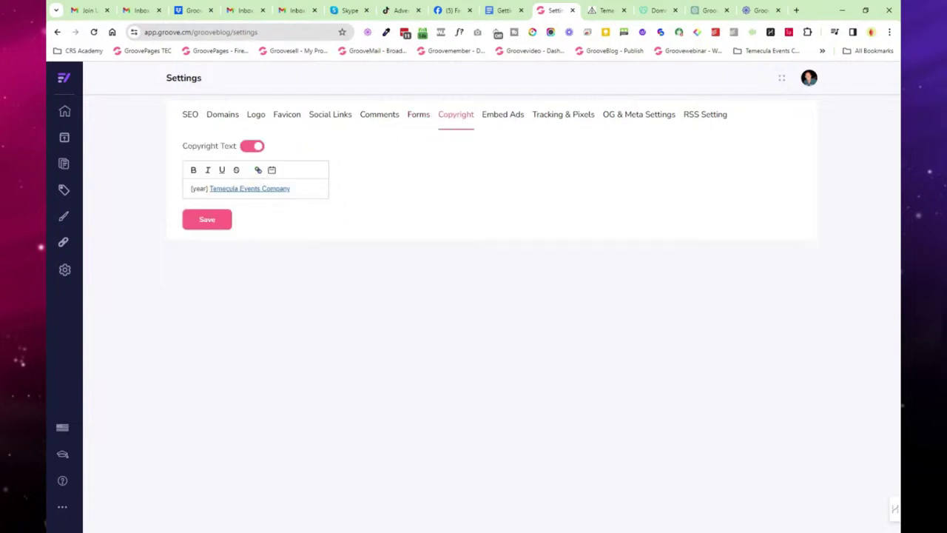
pyautogui.doubleClick(200, 188)
pyautogui.click(249, 188)
pyautogui.click(351, 185)
# Step: View the blog's Embed Ads, Tracking & Pixels, OG & Meta and RSS settings
pyautogui.click(508, 114)
pyautogui.click(567, 116)
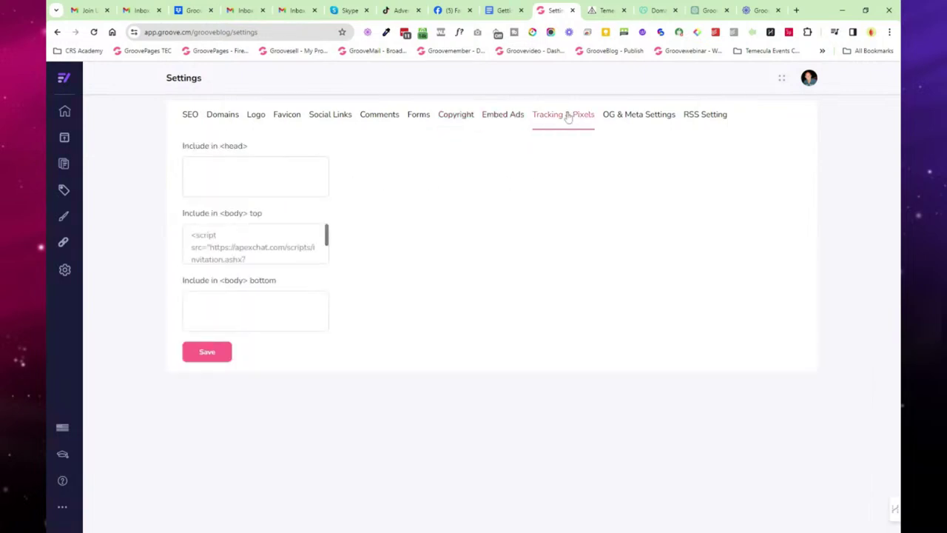
pyautogui.click(623, 116)
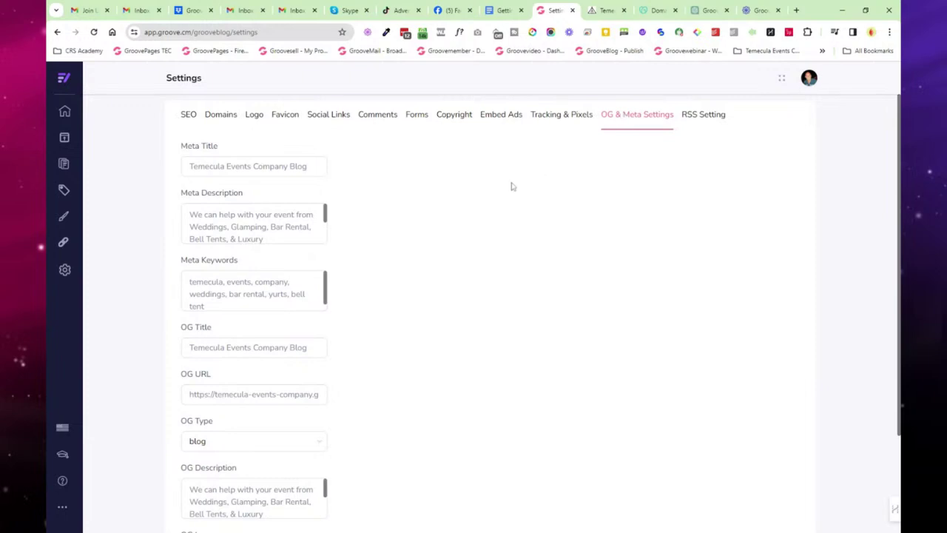
pyautogui.scroll(-3, 327, 260)
pyautogui.scroll(3, 353, 295)
pyautogui.click(712, 117)
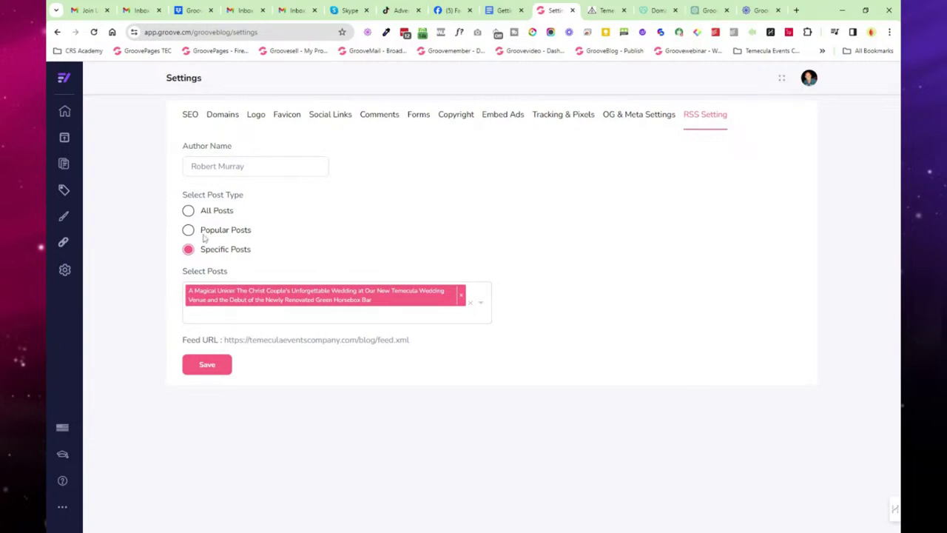
# Step: Open the blog's navigation on the Publish page and review its top and footer links against the preview, plus its categories
pyautogui.click(65, 245)
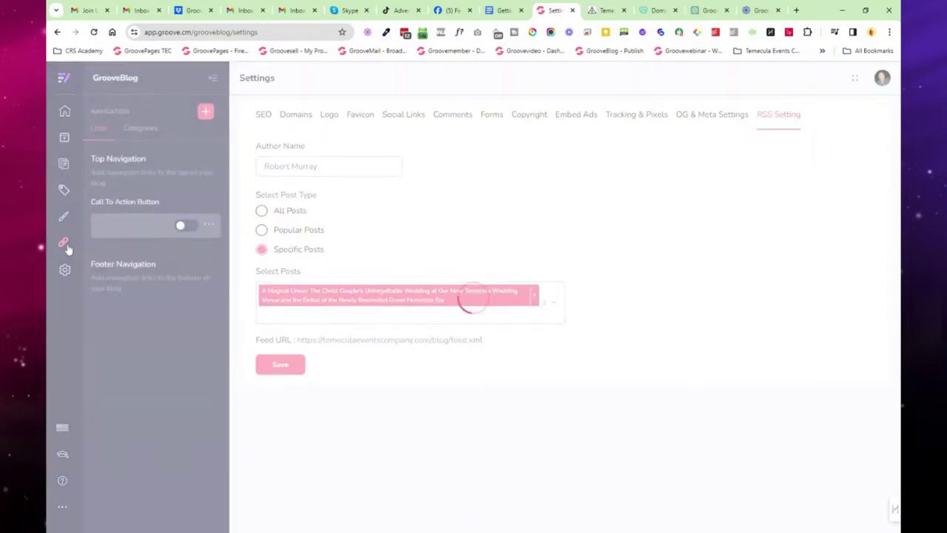
pyautogui.click(65, 143)
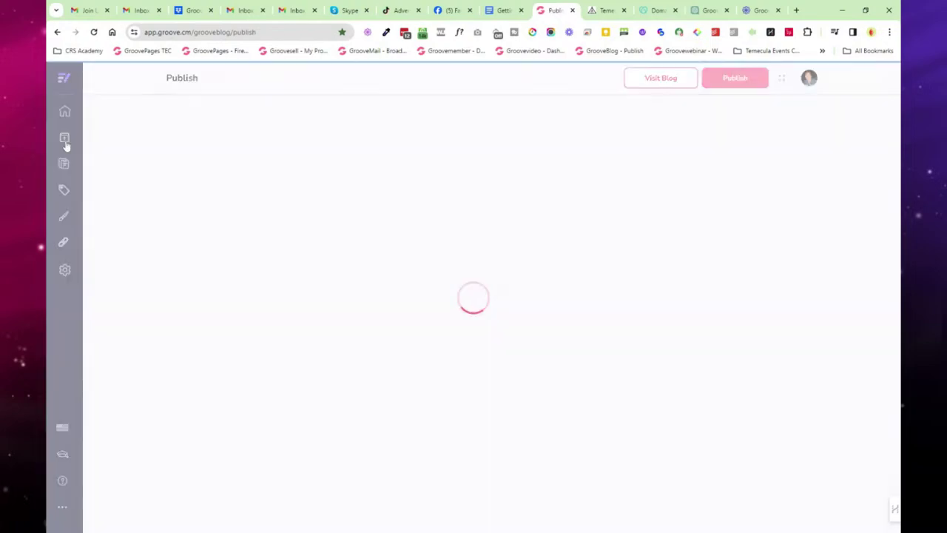
pyautogui.click(64, 247)
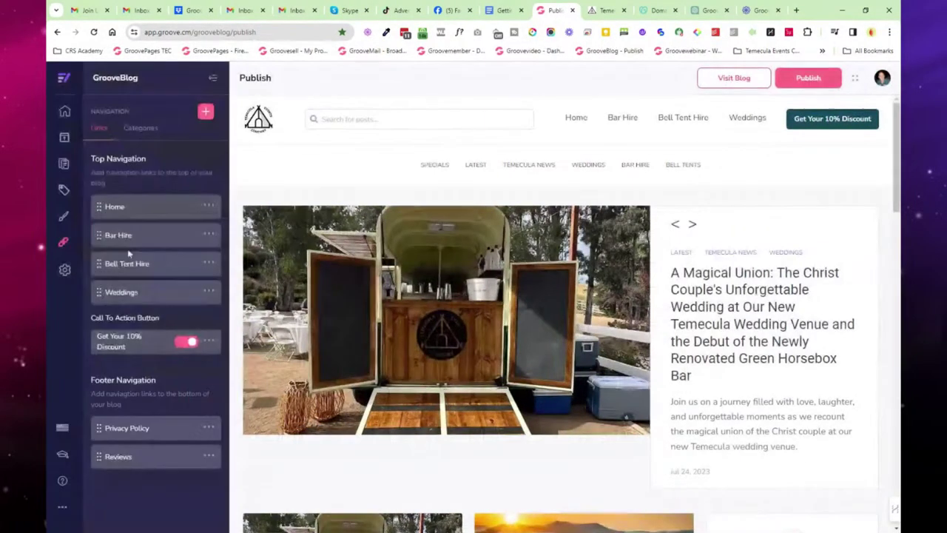
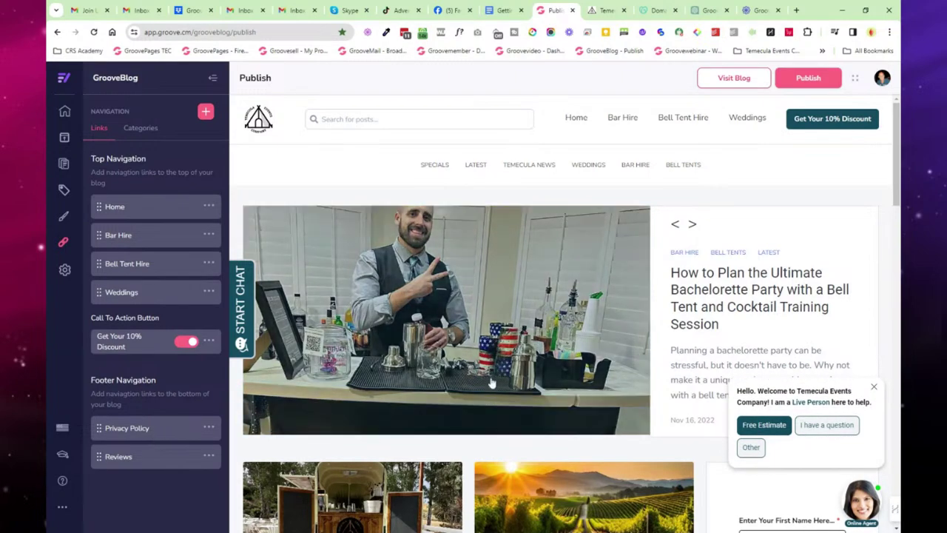
pyautogui.scroll(-10, 437, 378)
pyautogui.scroll(-10, 438, 377)
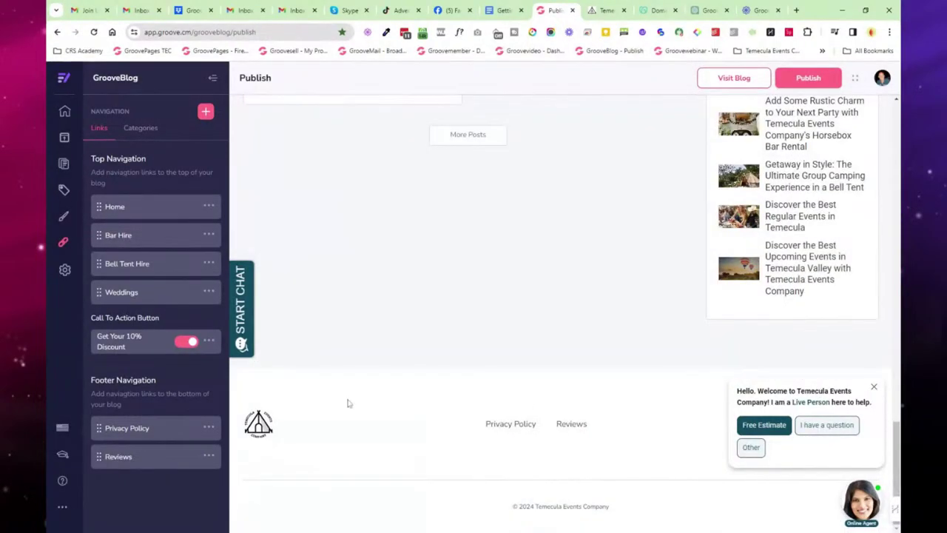
pyautogui.click(140, 127)
pyautogui.scroll(20, 463, 256)
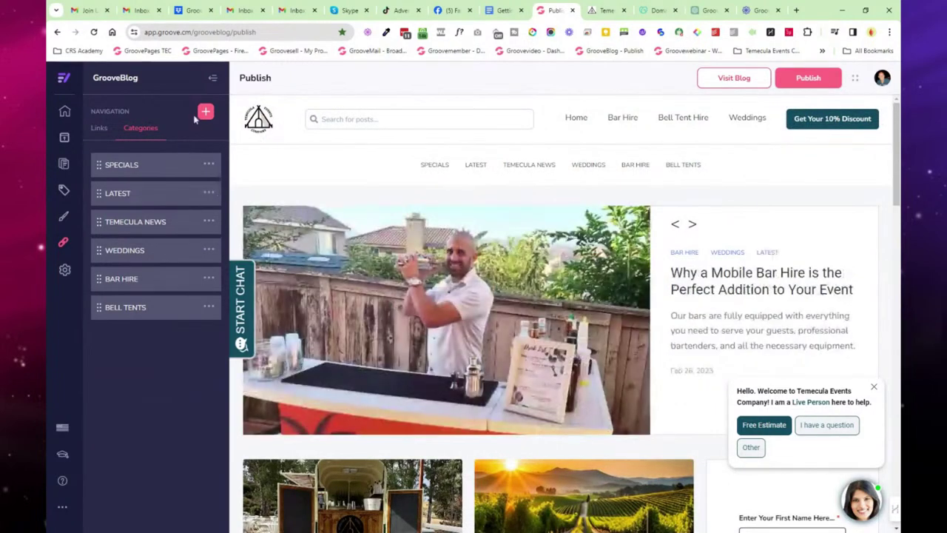
# Step: Open the GrooveBlog Classic theme for customizing, inspect the heading font choices without changing them, and open the Links color options
pyautogui.click(63, 216)
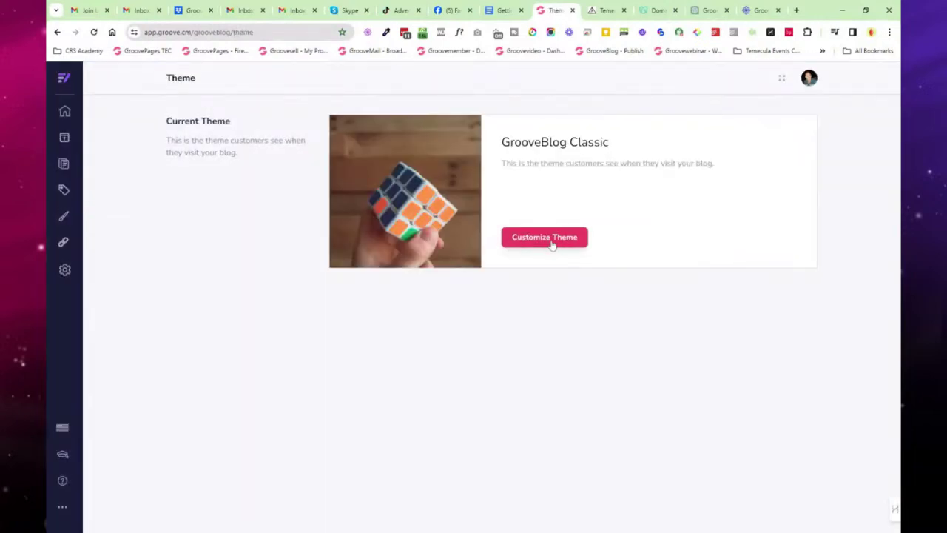
pyautogui.click(552, 245)
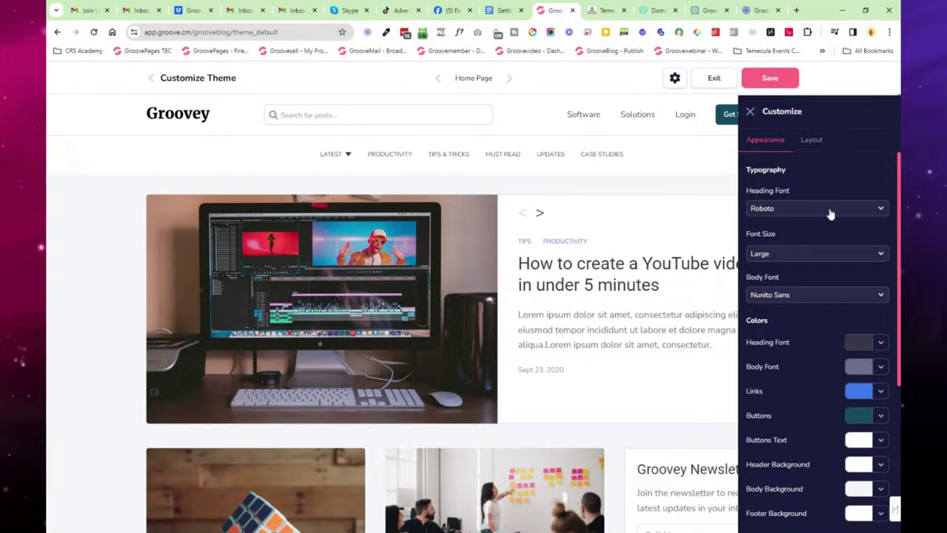
pyautogui.click(818, 211)
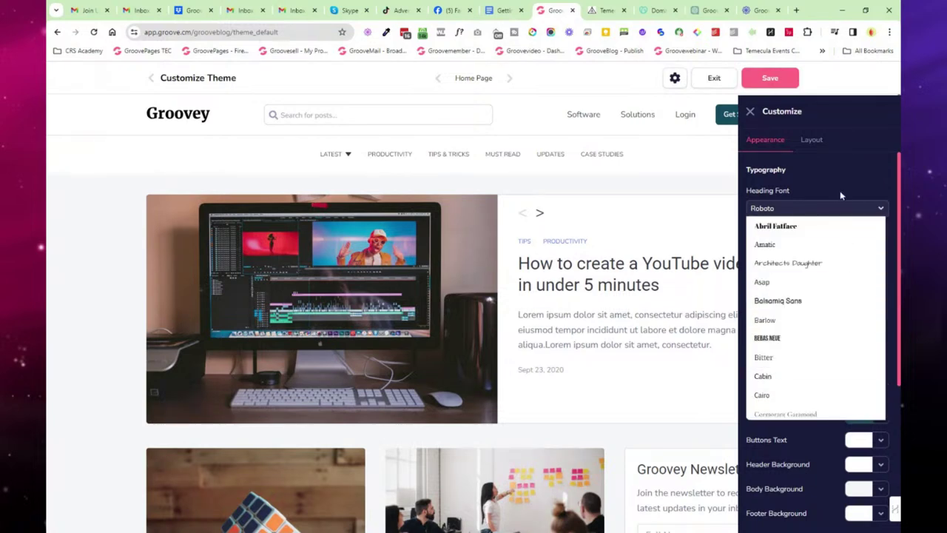
pyautogui.click(840, 190)
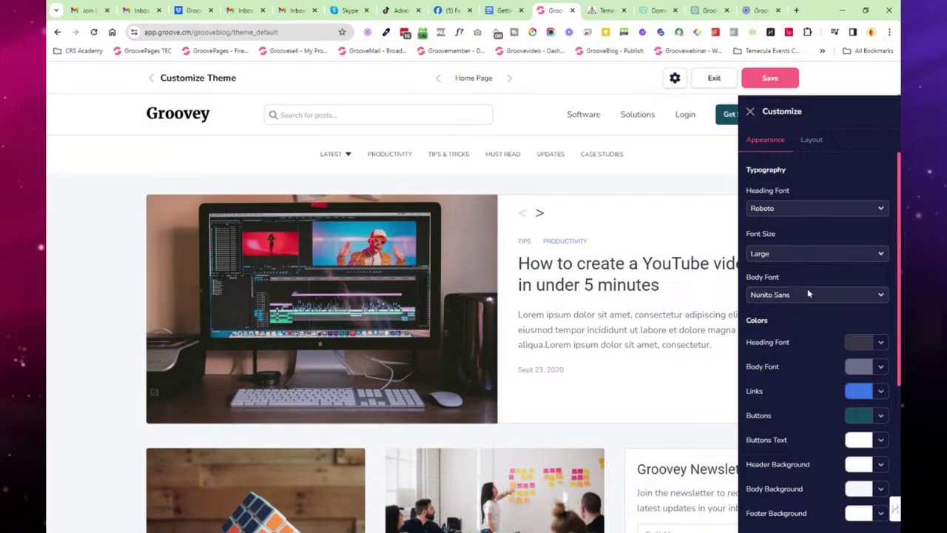
pyautogui.scroll(-1, 635, 303)
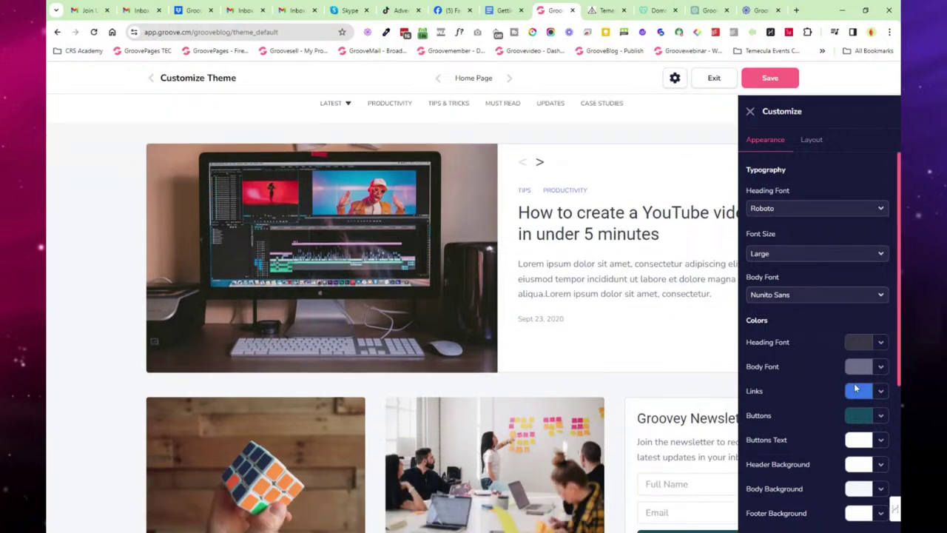
pyautogui.click(857, 392)
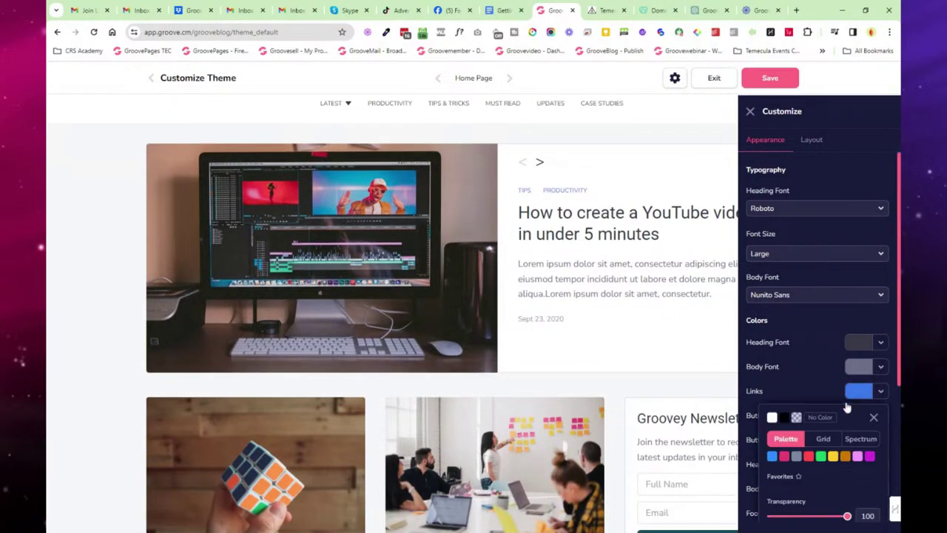
# Step: Try a dark red and a bright blue palette shade as the theme's link color
pyautogui.click(785, 459)
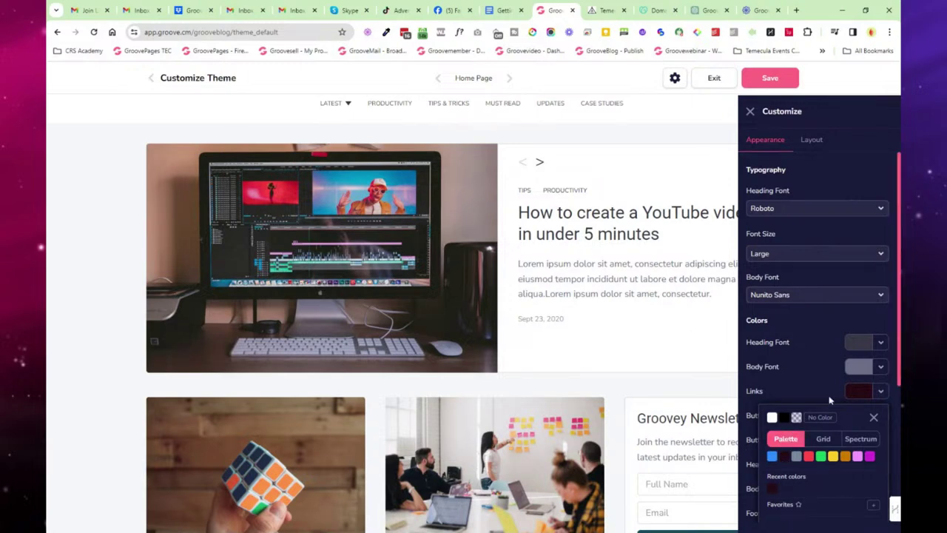
pyautogui.moveTo(772, 459)
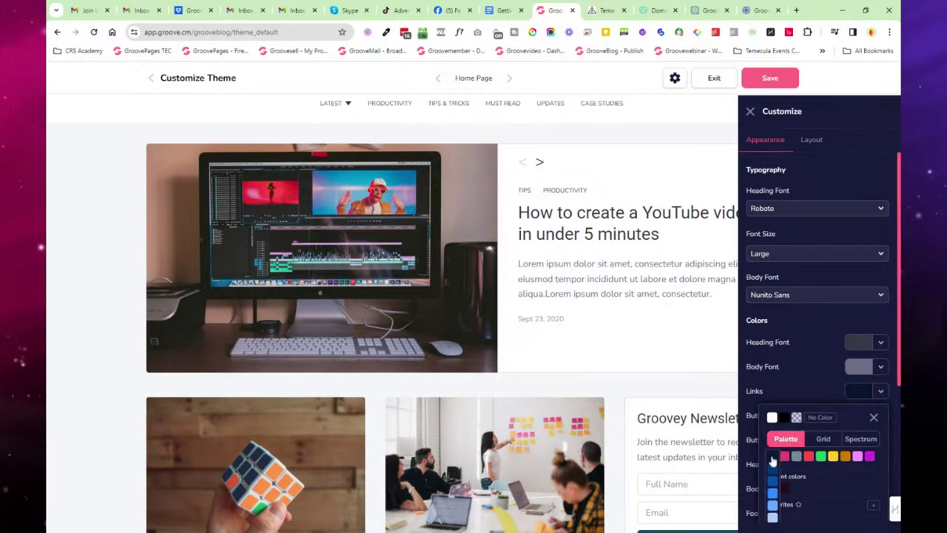
pyautogui.click(772, 491)
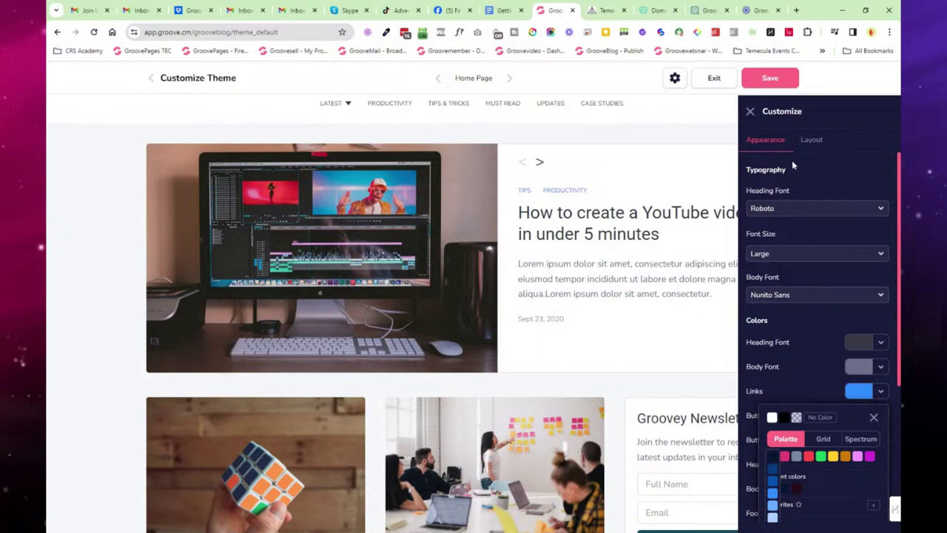
# Step: In the Home Page layout settings, switch Show Sidebar, Show Categories and Show Optin Form off and back on
pyautogui.click(811, 139)
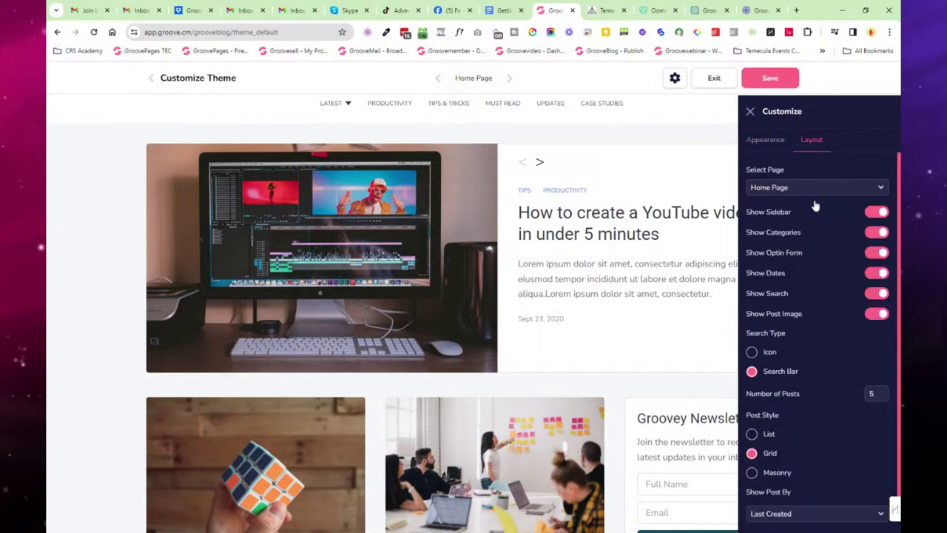
pyautogui.click(880, 214)
pyautogui.click(879, 216)
pyautogui.click(875, 232)
pyautogui.click(874, 233)
pyautogui.click(877, 252)
pyautogui.click(879, 253)
pyautogui.scroll(-1, 819, 363)
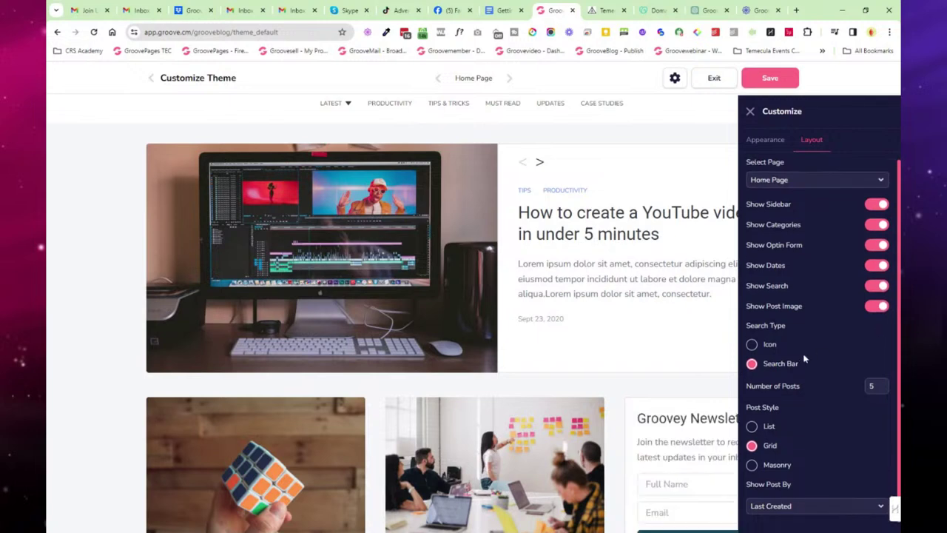
# Step: Display the Post Page layout settings and try out its Show Sidebar and Show Dates options
pyautogui.click(842, 182)
pyautogui.click(784, 216)
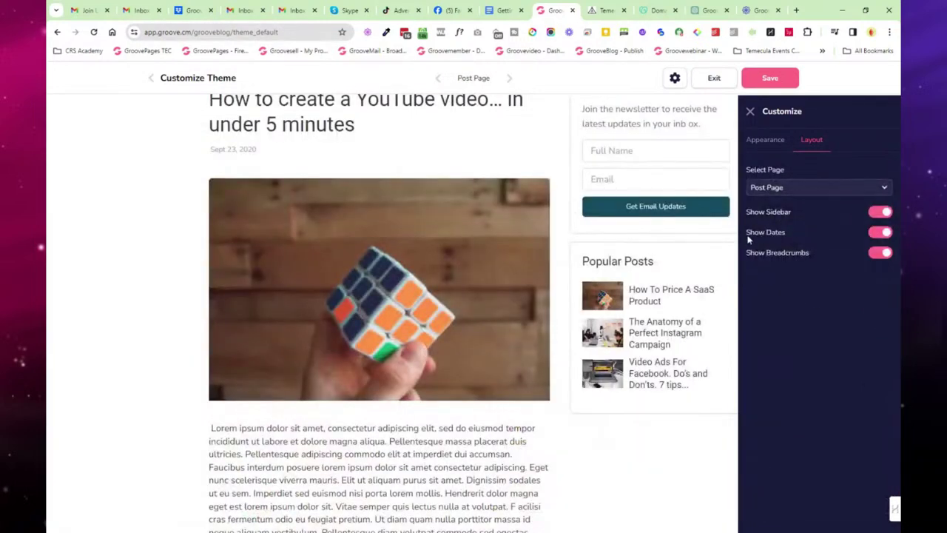
pyautogui.click(877, 215)
pyautogui.click(879, 232)
pyautogui.click(882, 233)
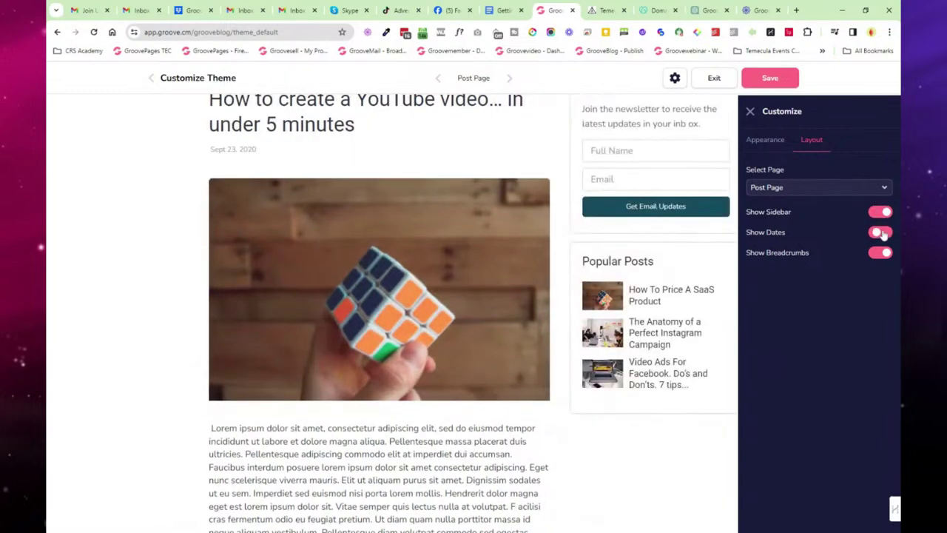
# Step: Look at the Category Page layout options and return the layout settings to the Home Page
pyautogui.click(841, 185)
pyautogui.click(778, 243)
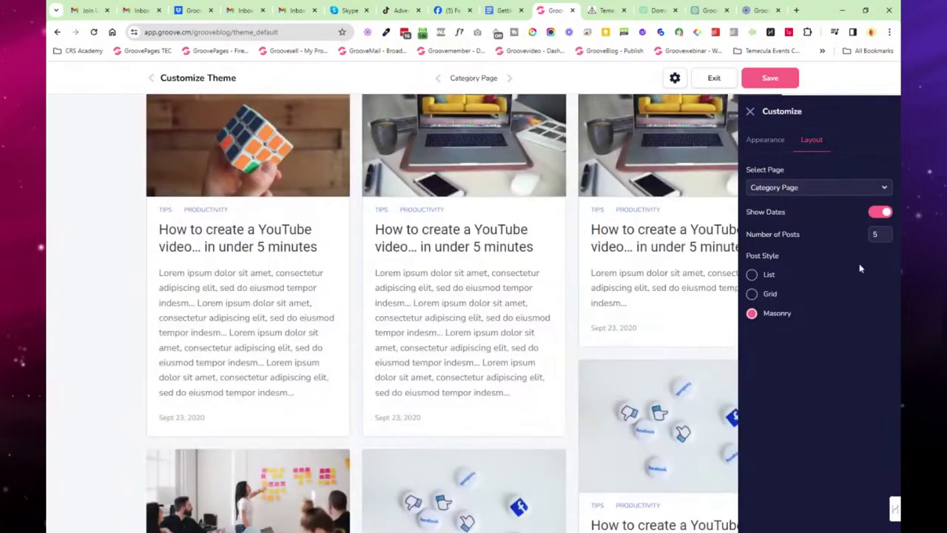
pyautogui.click(796, 188)
pyautogui.click(787, 204)
# Step: Return to the theme's appearance settings, close the customization settings and exit the theme editor without saving
pyautogui.click(766, 144)
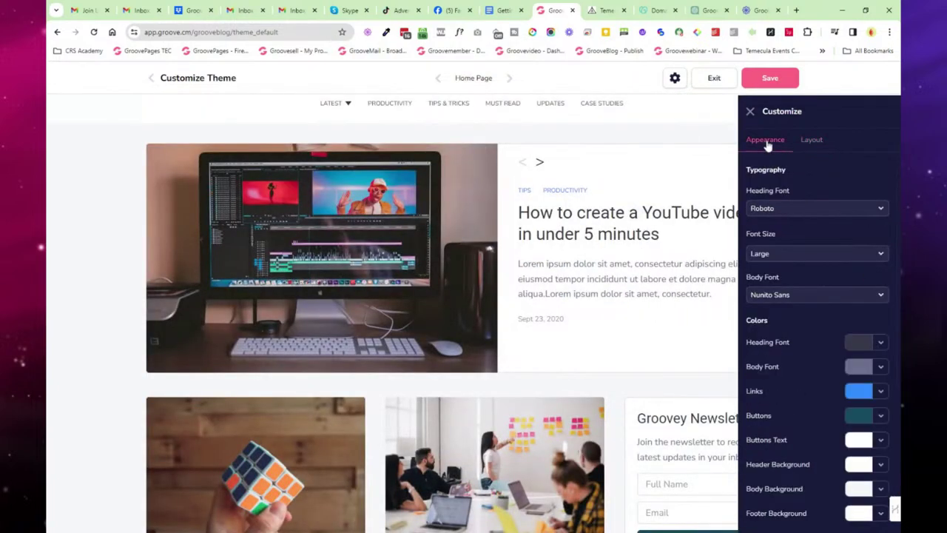
pyautogui.click(751, 113)
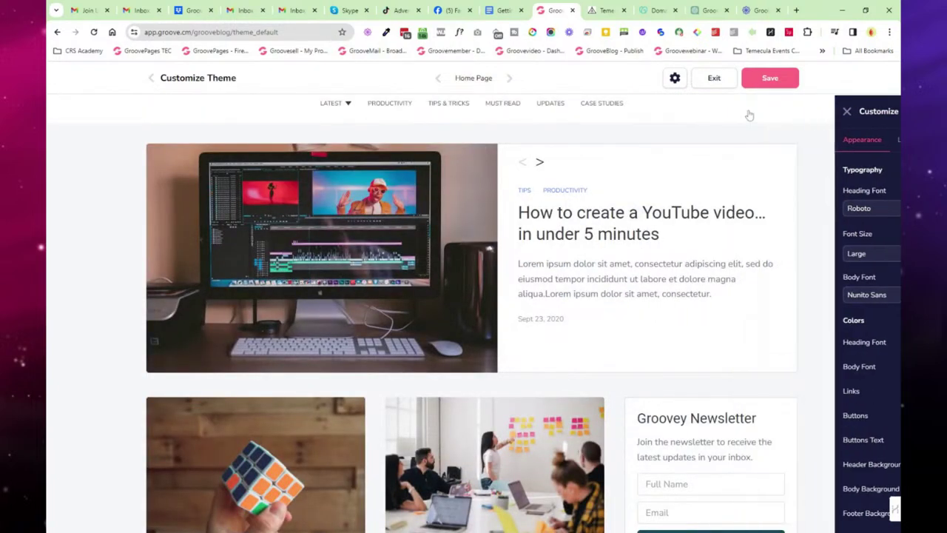
pyautogui.click(714, 80)
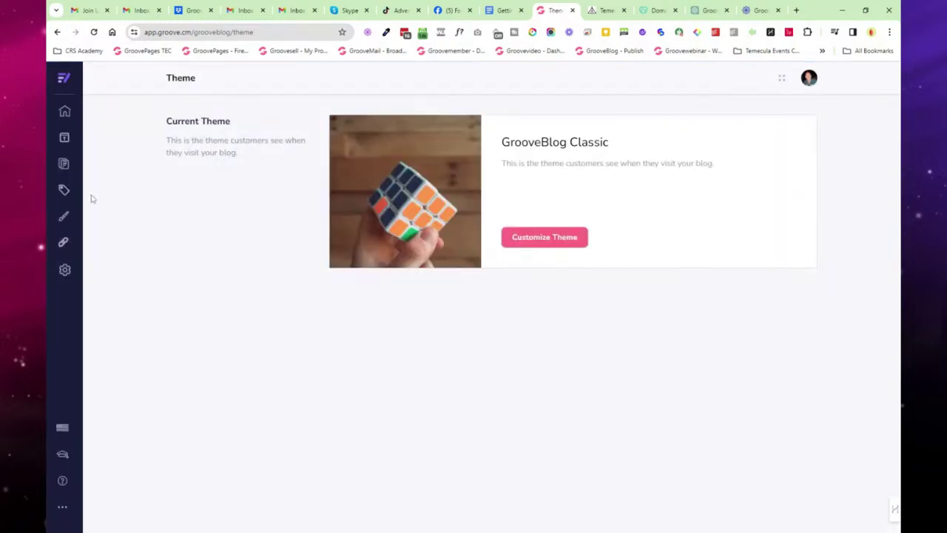
# Step: Look over the blog's categories and open the "A Magical Union" post in the editor
pyautogui.click(64, 191)
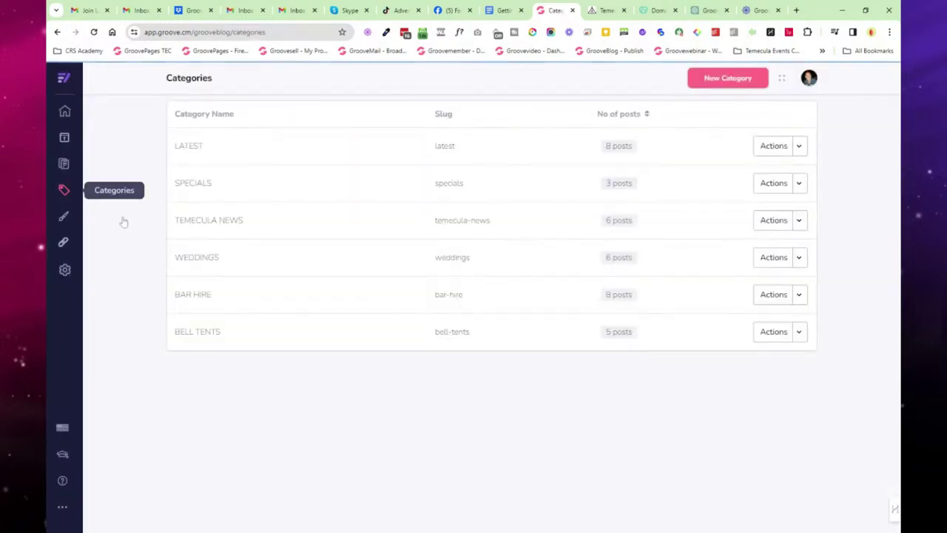
pyautogui.click(799, 147)
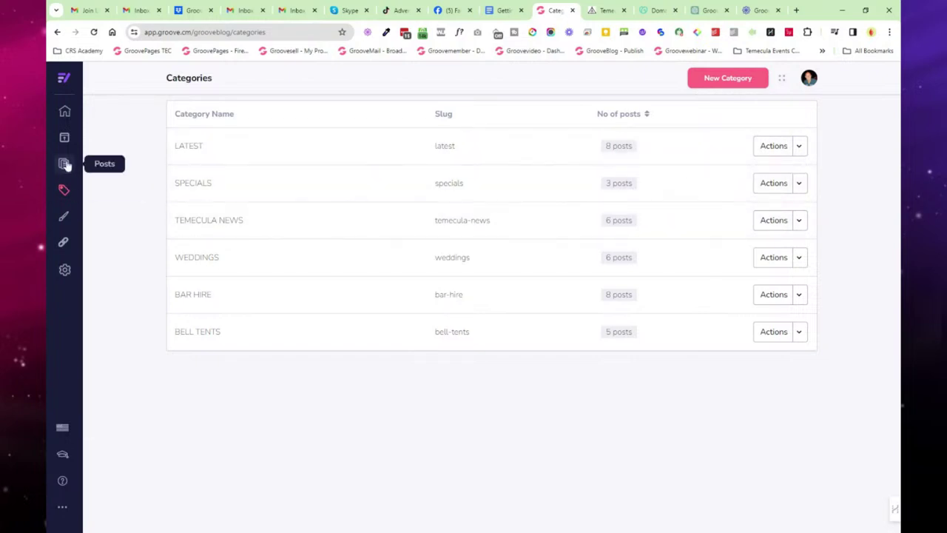
pyautogui.click(64, 164)
pyautogui.click(214, 79)
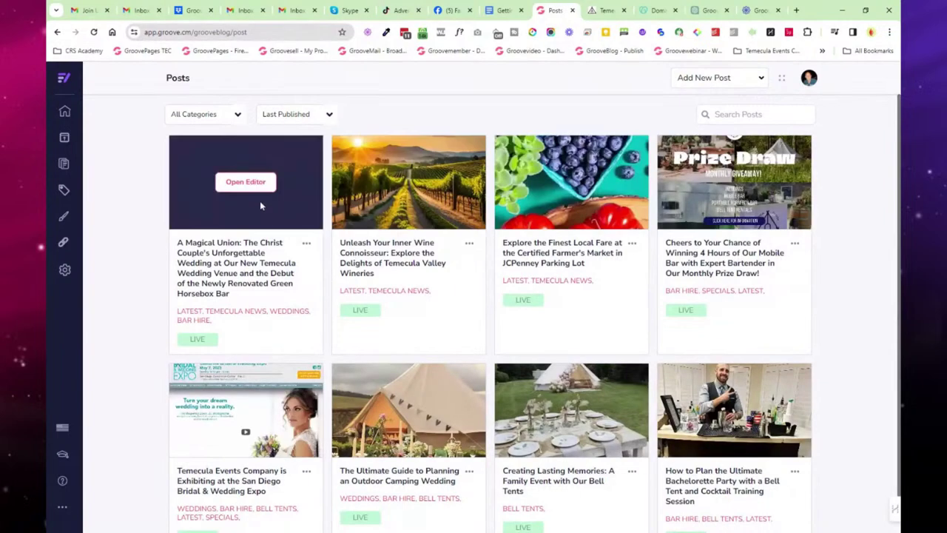
pyautogui.click(238, 185)
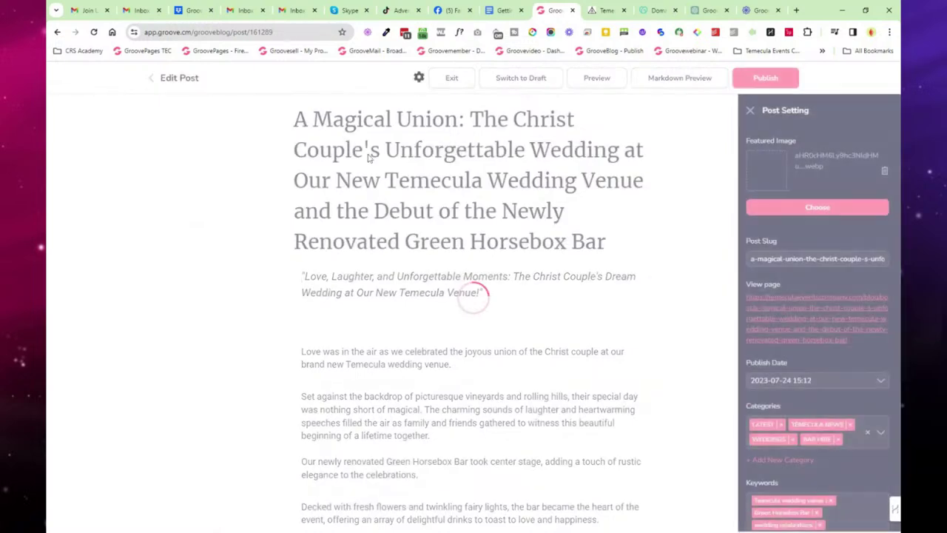
# Step: Select the italic tagline below the post title to show its text formatting options, and deselect it
pyautogui.tripleClick(354, 164)
pyautogui.tripleClick(429, 276)
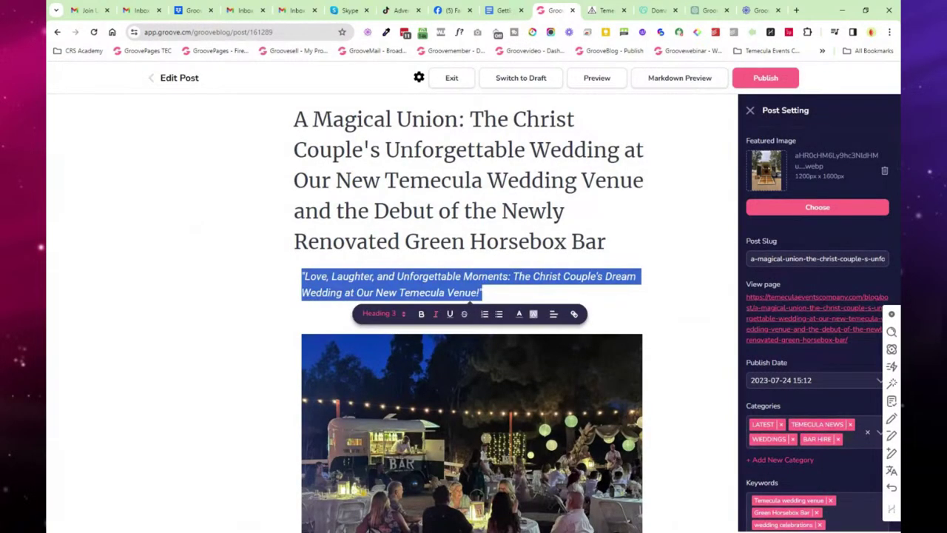
pyautogui.scroll(-1, 471, 333)
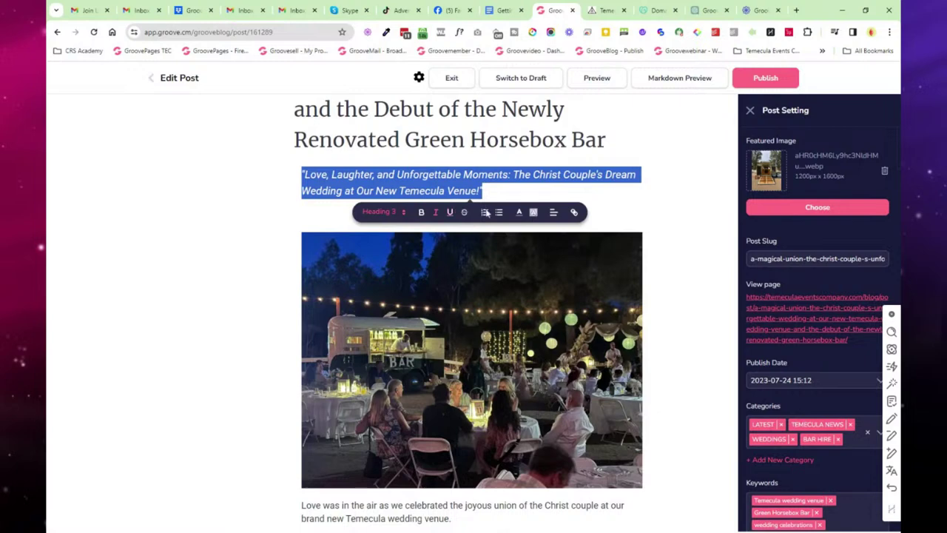
pyautogui.click(663, 368)
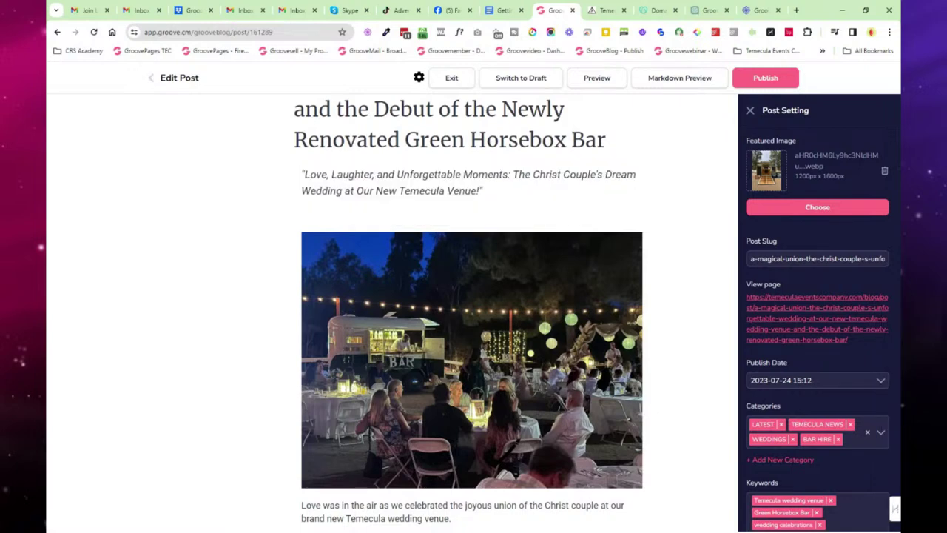
# Step: View the alt text of the post's evening bar photo and close it without changes
pyautogui.click(473, 363)
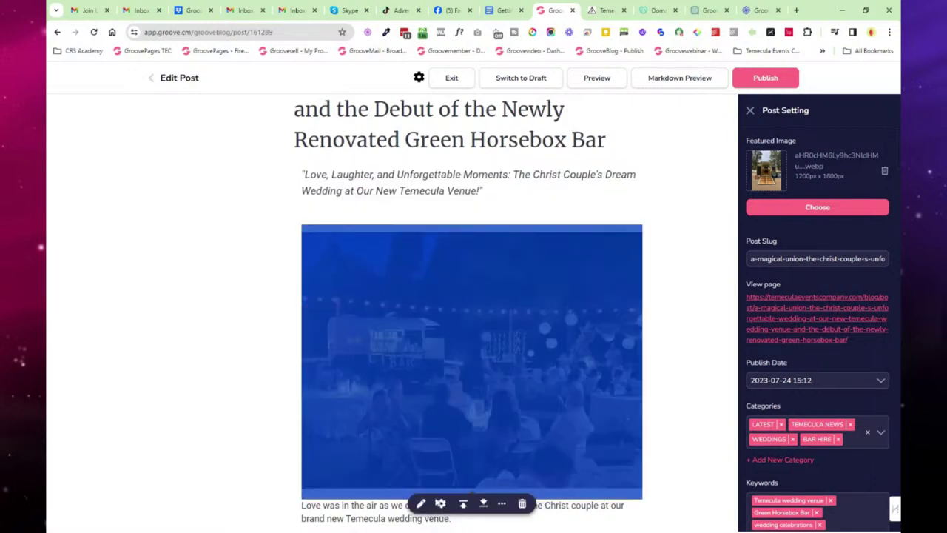
pyautogui.click(441, 503)
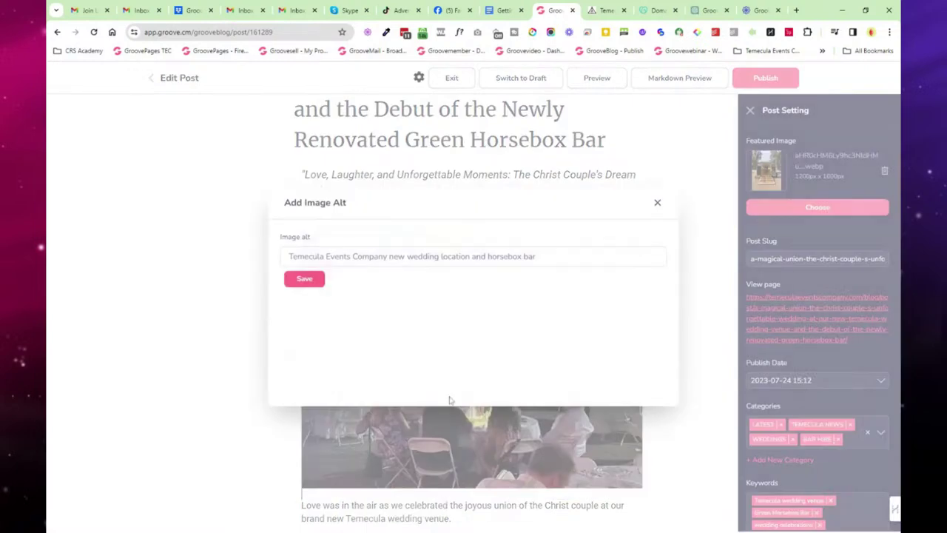
pyautogui.click(656, 203)
# Step: Insert an empty line below the italic tagline and remove it again
pyautogui.press('Return')
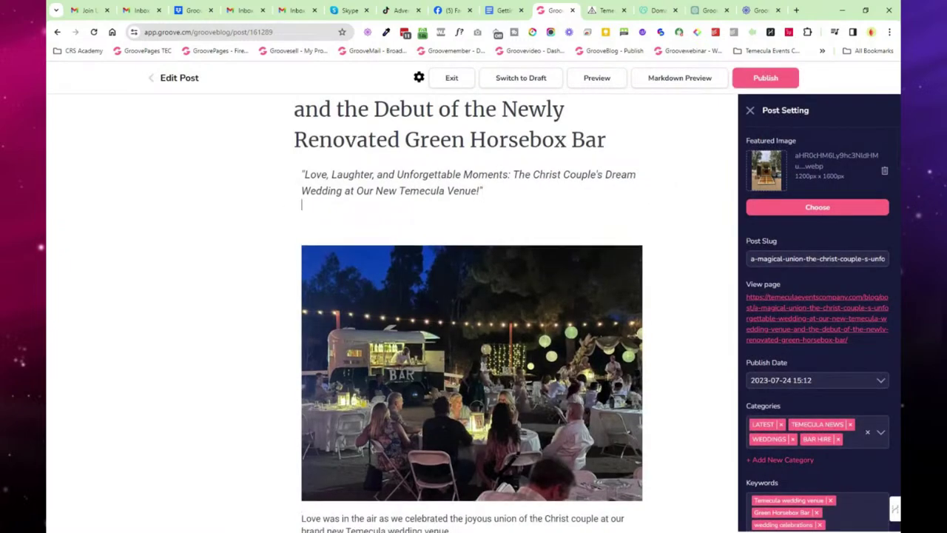
pyautogui.click(278, 201)
pyautogui.press('BackSpace')
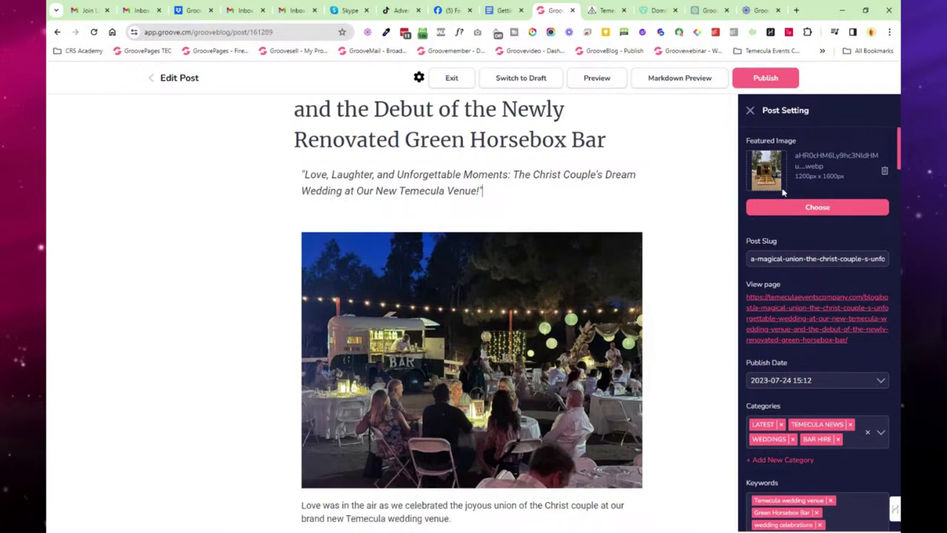
# Step: Review the post's featured image, slug, categories, keywords, excerpt and display options in its settings
pyautogui.scroll(-3, 795, 238)
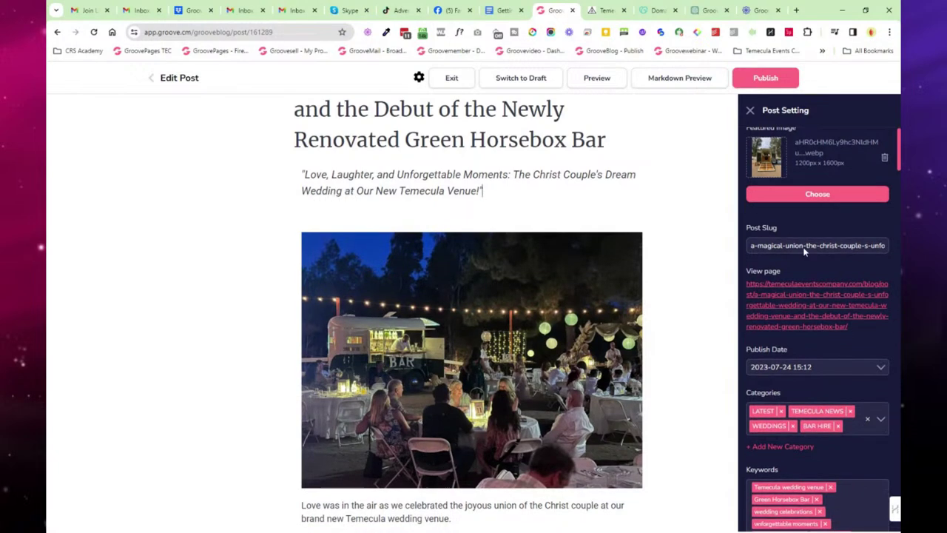
pyautogui.scroll(1, 814, 220)
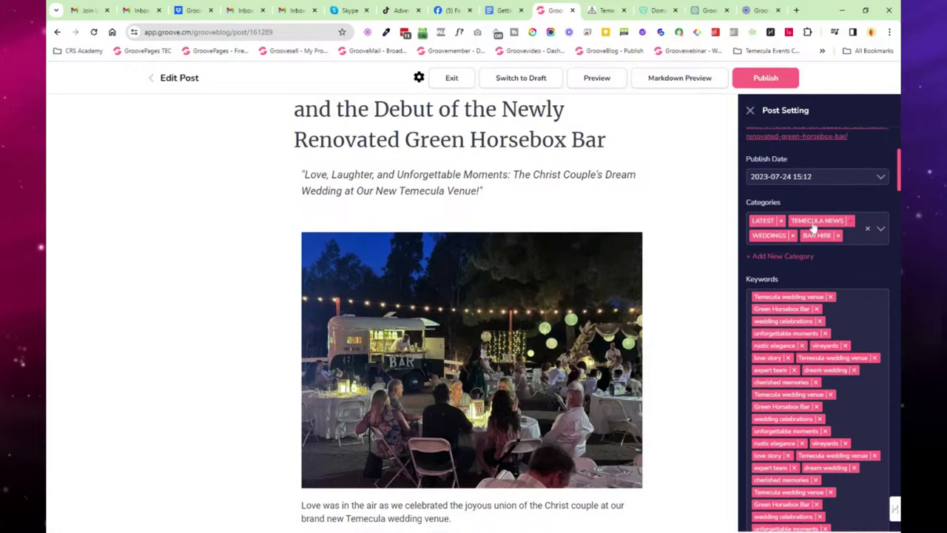
pyautogui.scroll(-5, 842, 245)
pyautogui.scroll(-10, 821, 310)
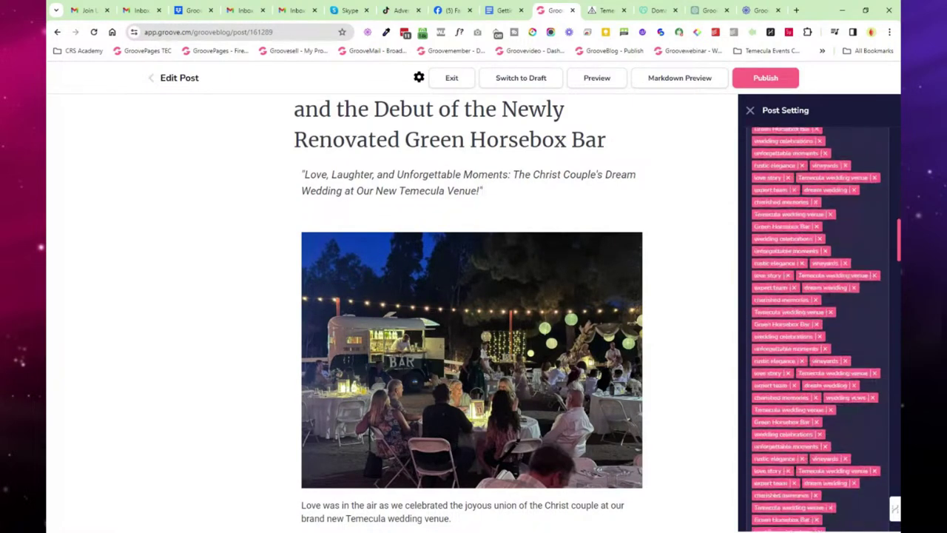
pyautogui.scroll(-10, 769, 299)
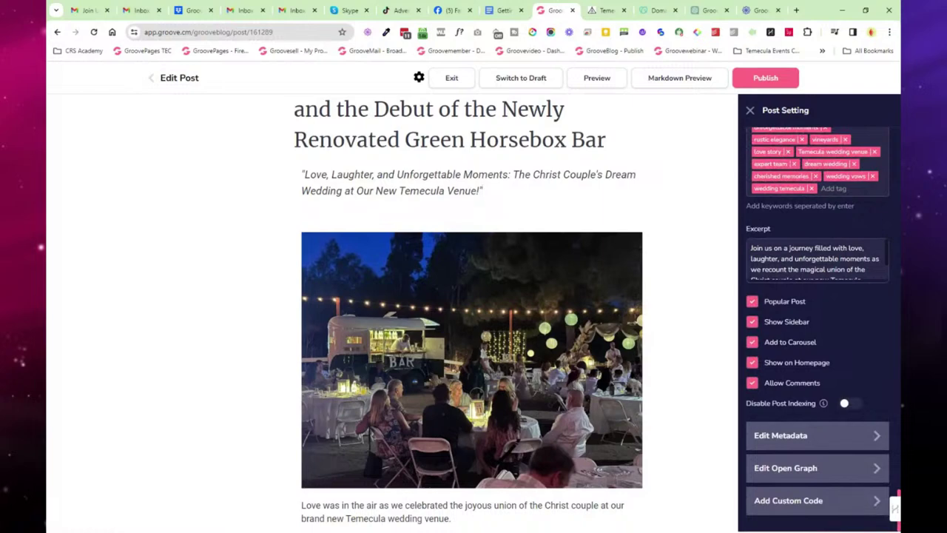
pyautogui.scroll(-2, 818, 259)
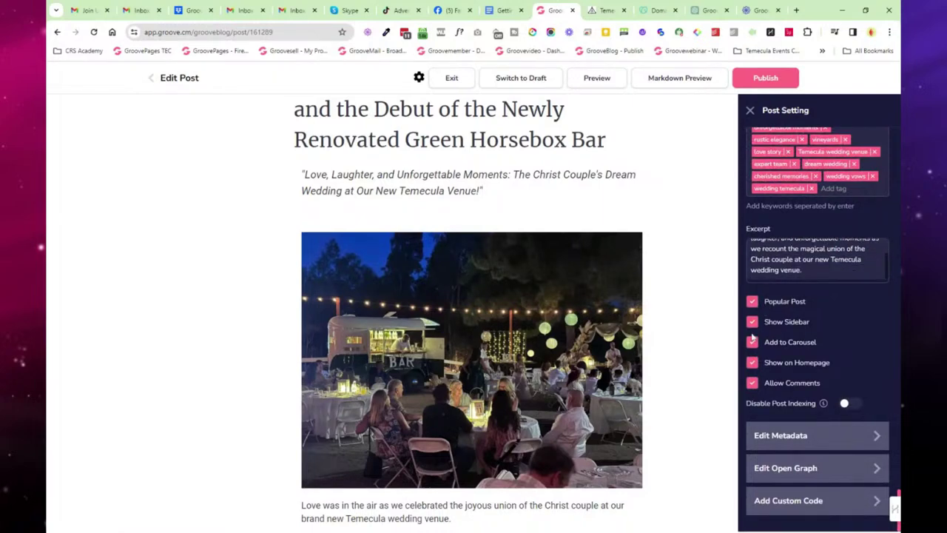
# Step: Expand and review the post's metadata, Open Graph and custom code settings
pyautogui.click(878, 436)
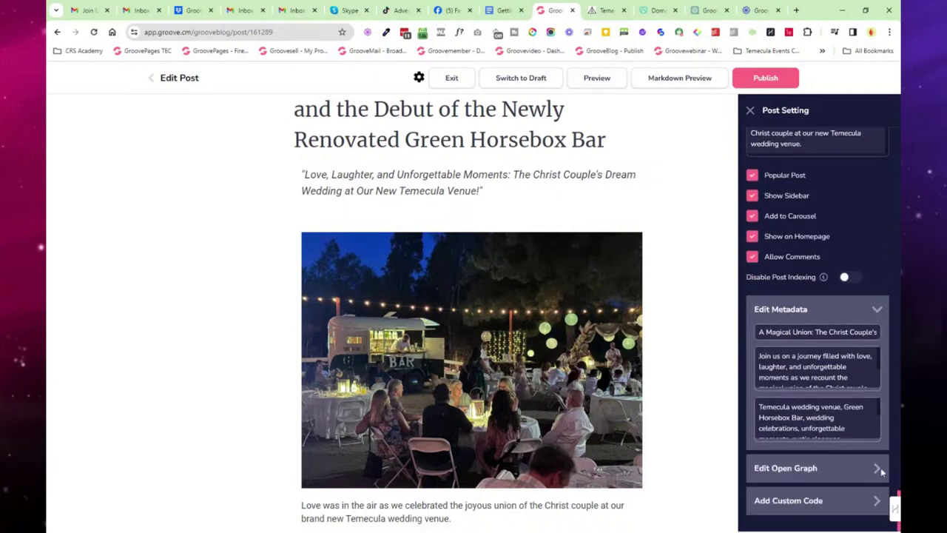
pyautogui.click(878, 468)
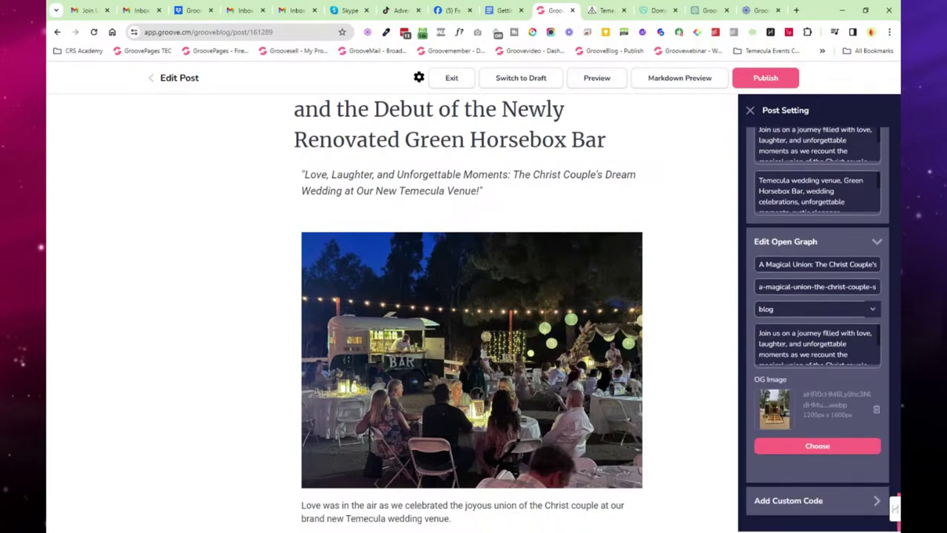
pyautogui.scroll(-2, 814, 344)
pyautogui.scroll(2, 814, 344)
pyautogui.click(826, 497)
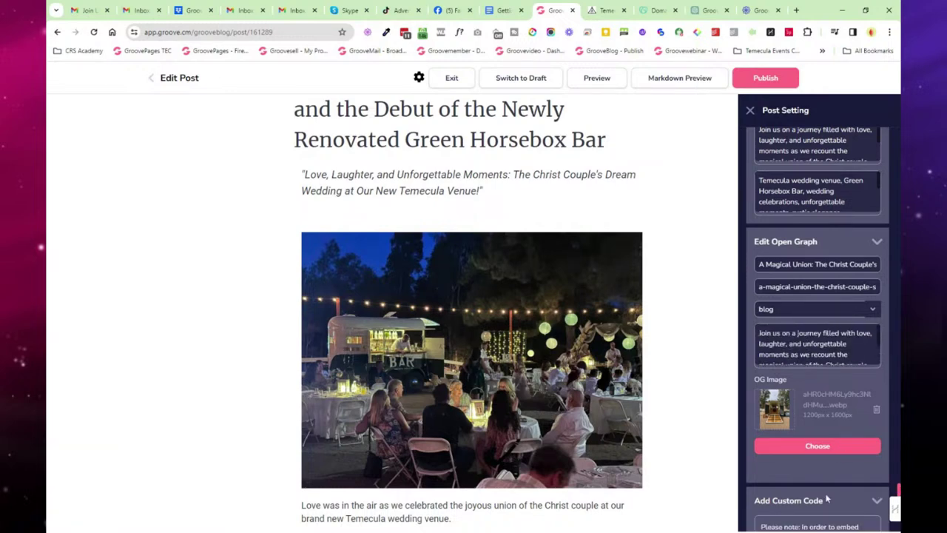
pyautogui.scroll(-1, 829, 444)
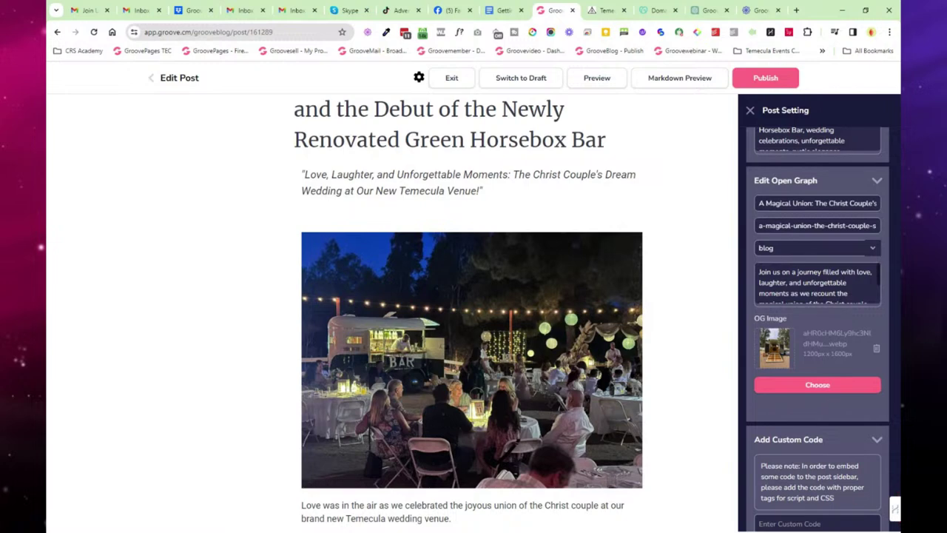
# Step: Close the post settings, exit the post editor and look over the list of posts
pyautogui.click(750, 111)
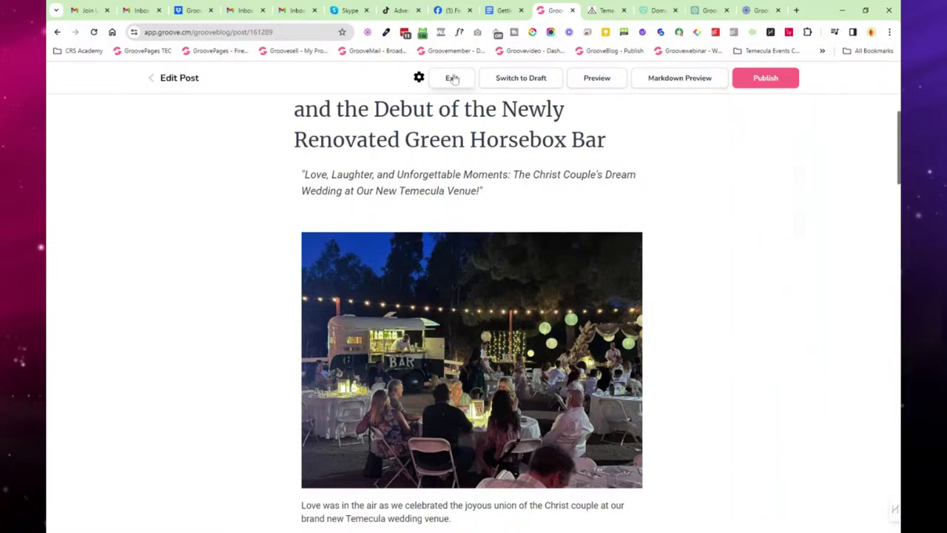
pyautogui.click(452, 78)
pyautogui.click(426, 329)
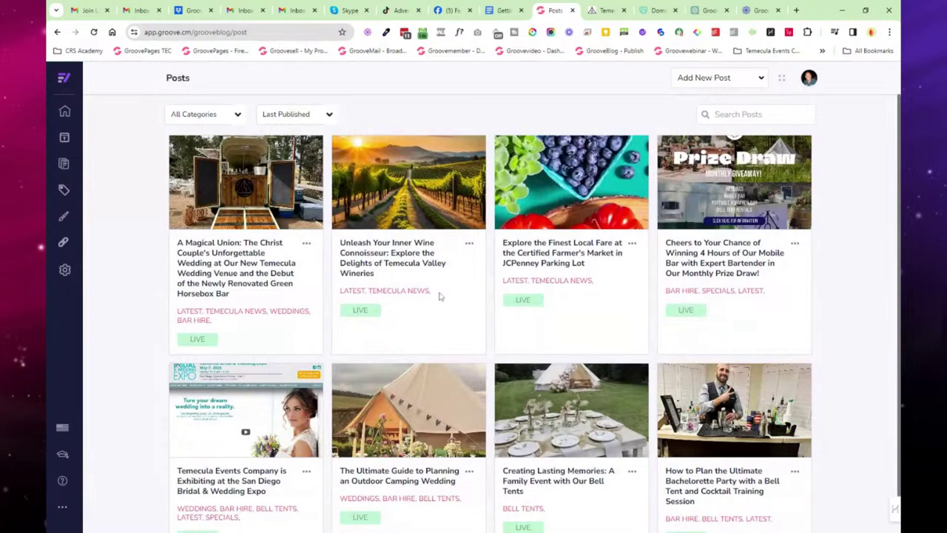
pyautogui.scroll(-1, 444, 300)
pyautogui.scroll(1, 482, 325)
# Step: Open the blog's Publish page and switch to the live Temecula Events Company blog
pyautogui.click(64, 138)
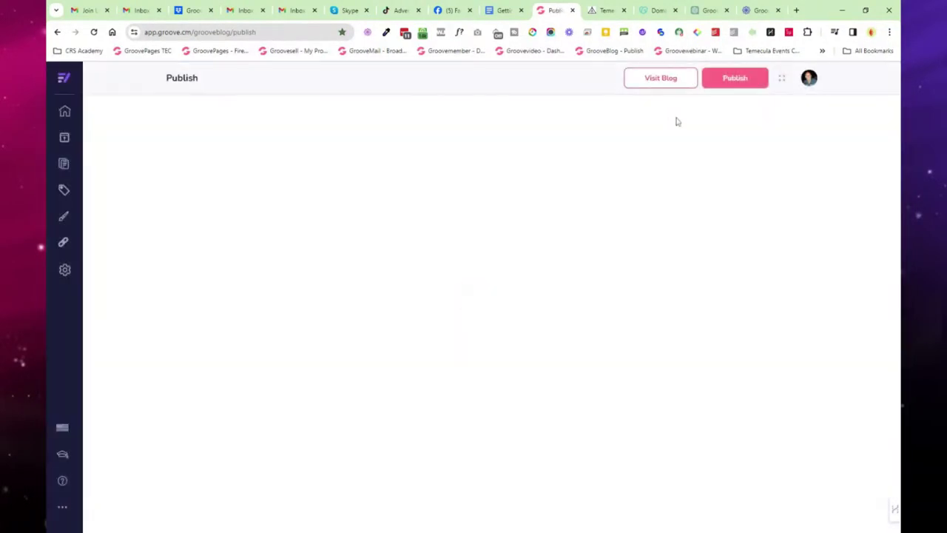
pyautogui.click(601, 15)
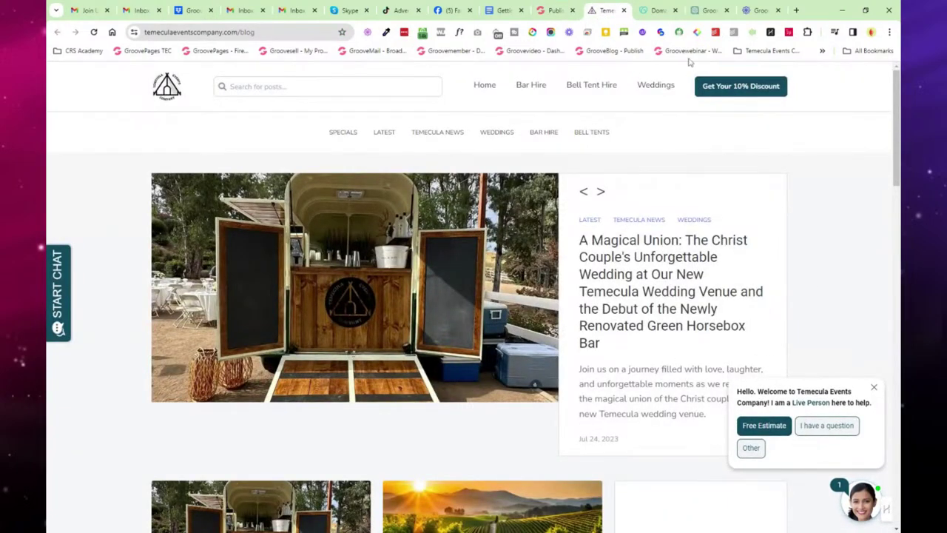
# Step: Return from the live blog to the Groove app and load its main Dashboard, checking the onboarding roadmap document along the way
pyautogui.click(555, 10)
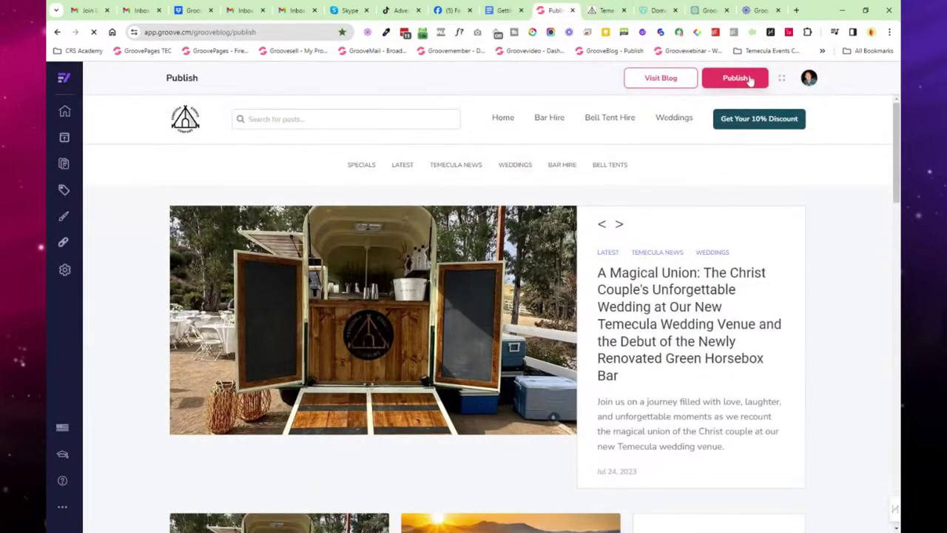
pyautogui.click(63, 78)
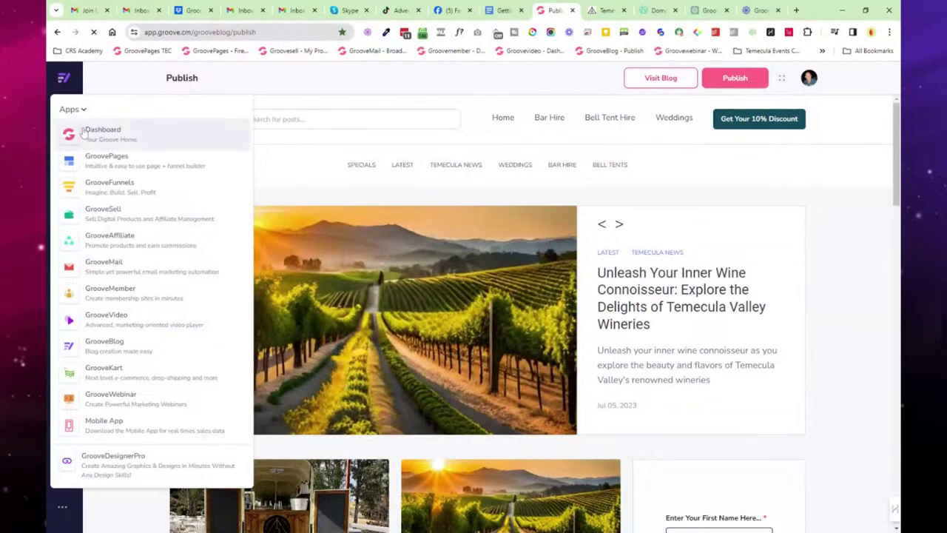
pyautogui.click(115, 134)
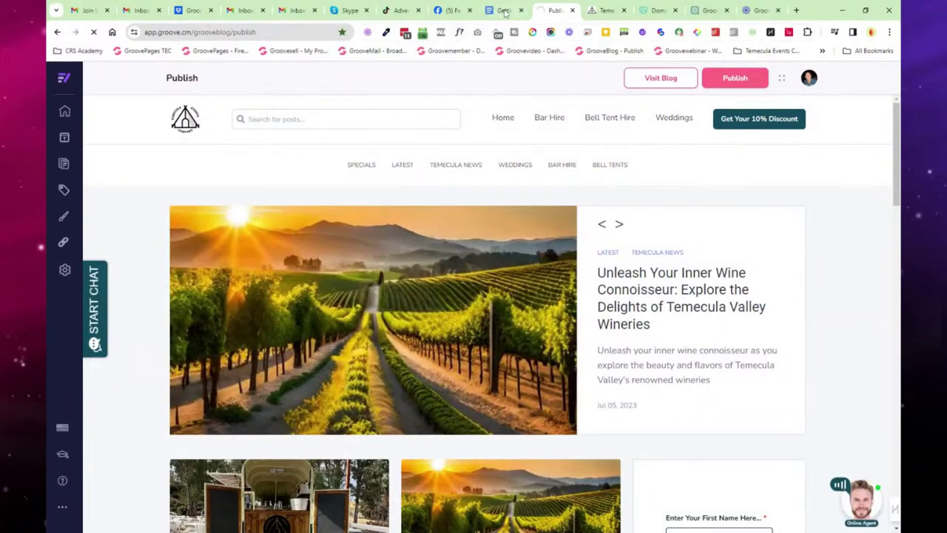
pyautogui.click(503, 11)
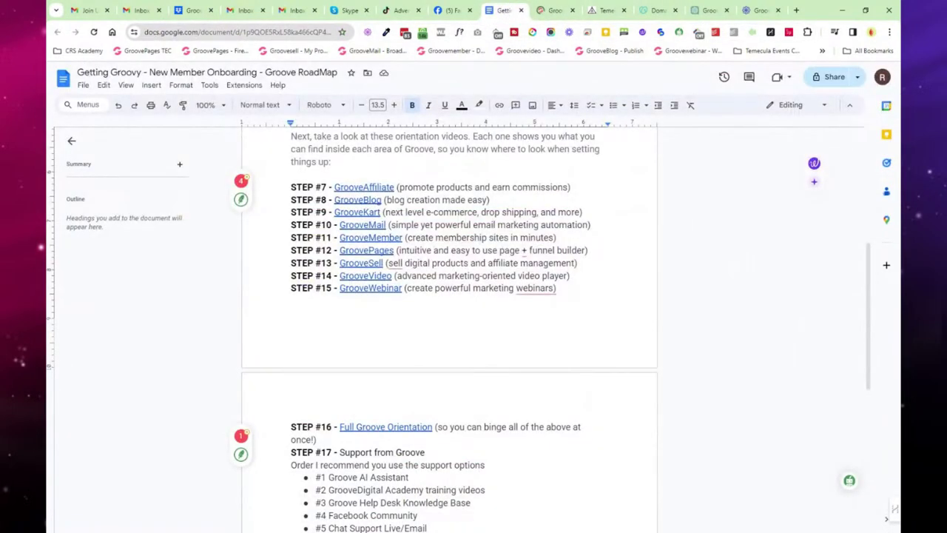
pyautogui.click(555, 10)
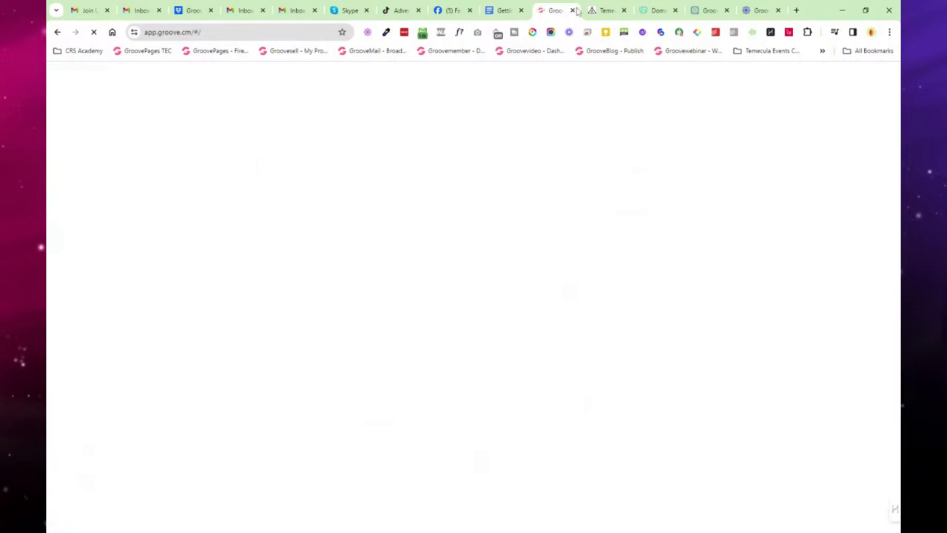
# Step: Dismiss the chat pop-up on the live Temecula Events Company blog, close that page and return to the Groove overview
pyautogui.click(603, 11)
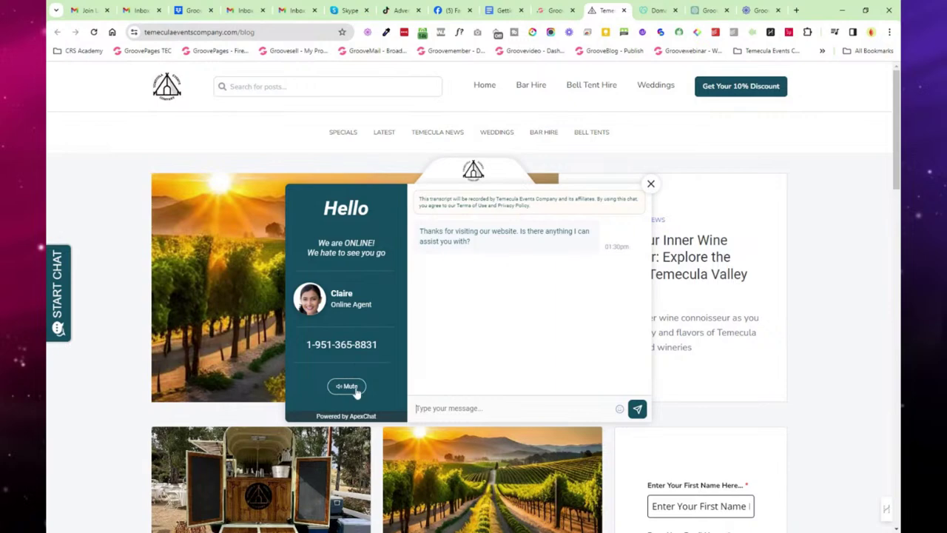
pyautogui.click(651, 185)
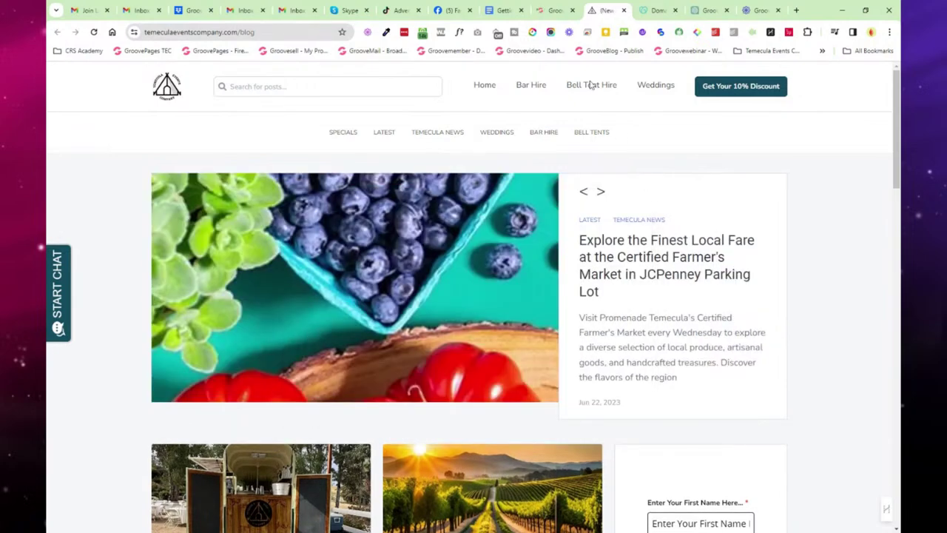
pyautogui.click(555, 11)
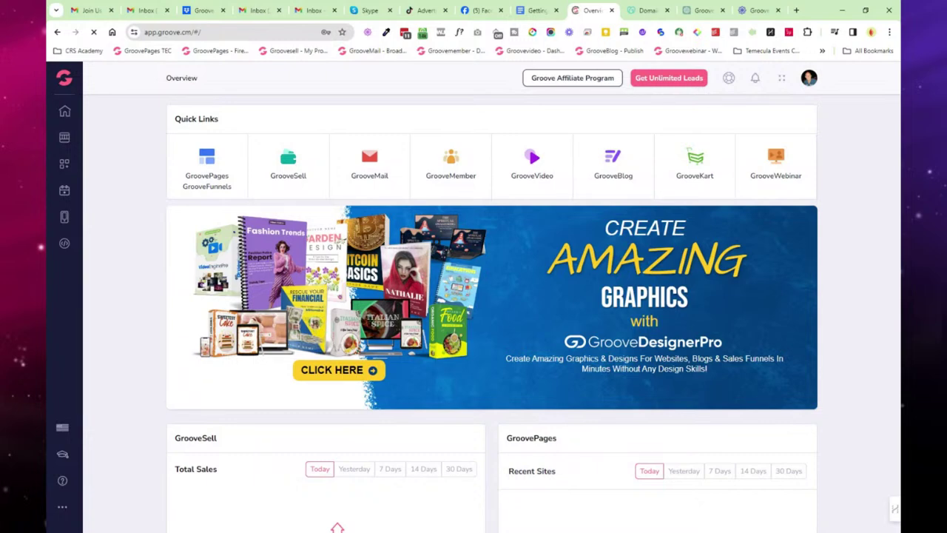
# Step: Check the orientation and support steps in the Getting Groovy onboarding roadmap document
pyautogui.click(535, 10)
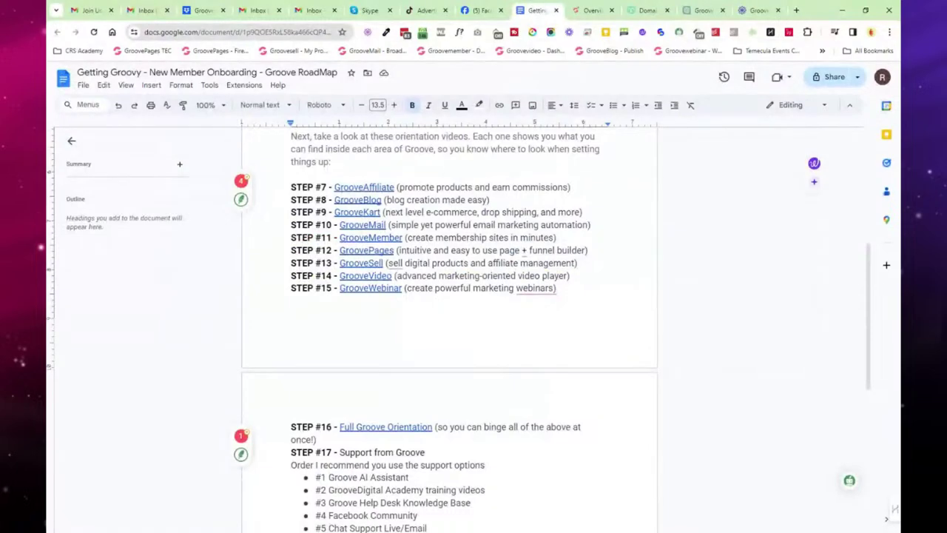
pyautogui.scroll(-2, 449, 333)
pyautogui.scroll(1, 449, 333)
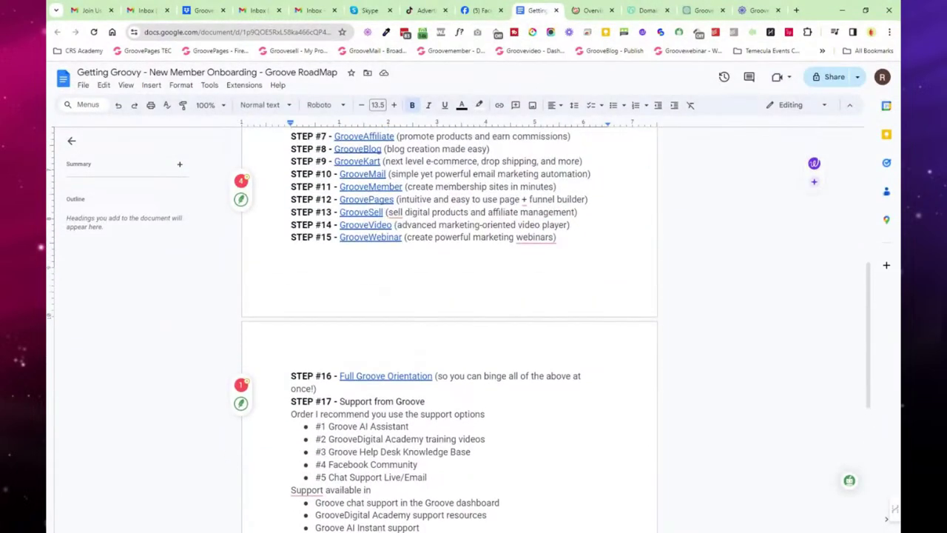
# Step: Return to Groove, open GrooveKart and enter the admin dashboard of the padelvoicescorer PadelFanatics store
pyautogui.click(590, 10)
pyautogui.click(692, 163)
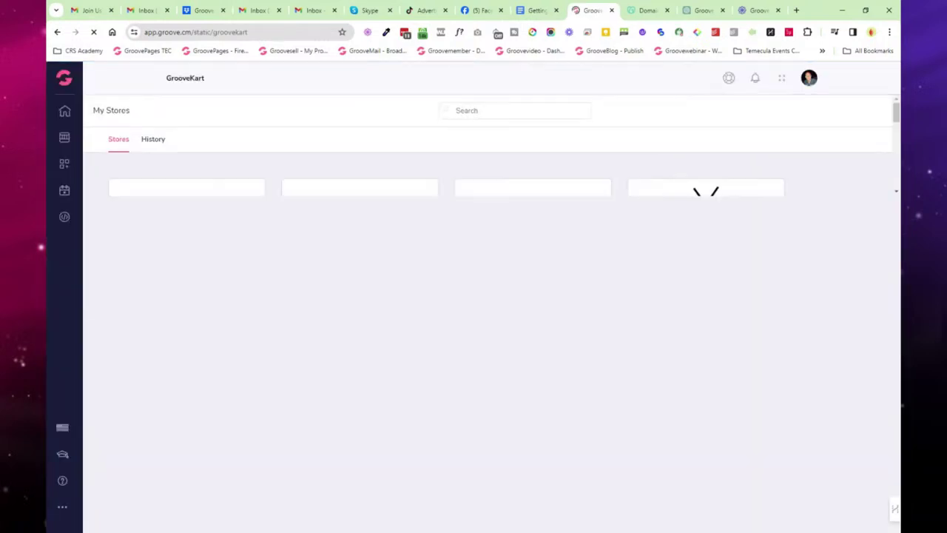
pyautogui.moveTo(549, 233)
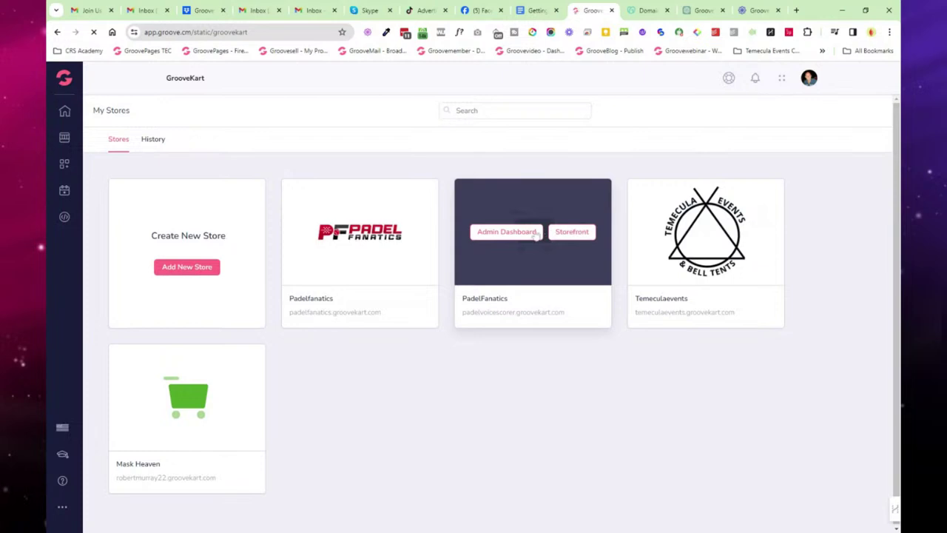
pyautogui.click(497, 235)
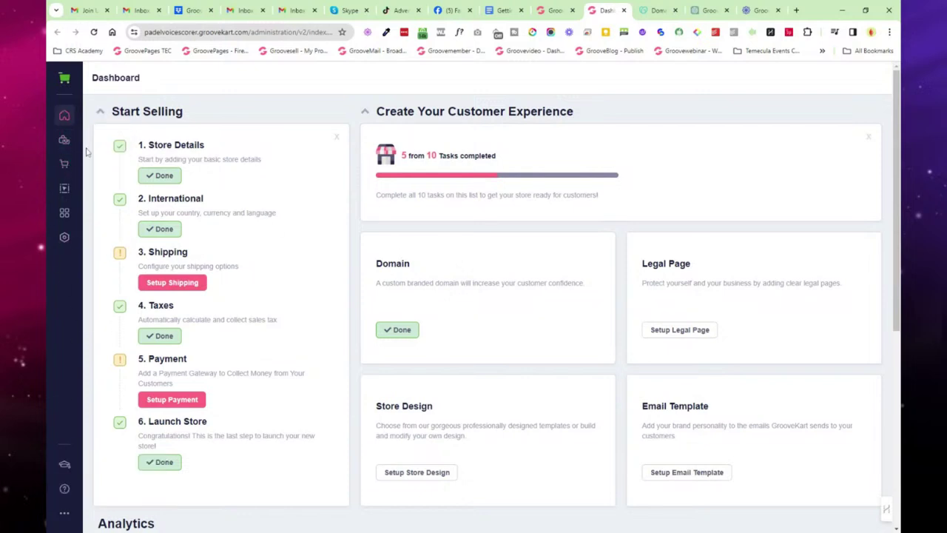
# Step: Review the store dashboard's Start Selling checklist, customer experience tasks, analytics and recent orders
pyautogui.moveTo(114, 131); pyautogui.dragTo(236, 437)
pyautogui.click(282, 457)
pyautogui.scroll(-2, 683, 330)
pyautogui.scroll(-1, 683, 330)
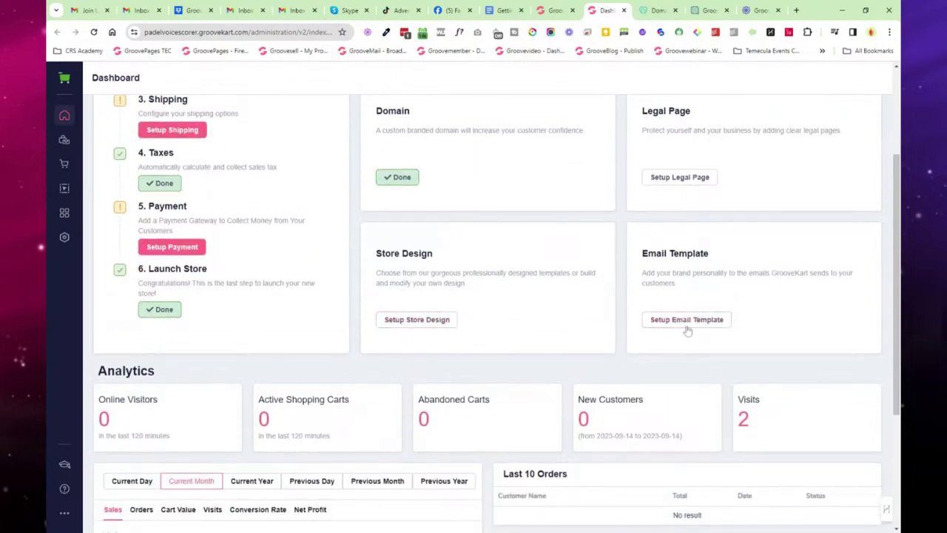
pyautogui.scroll(-4, 622, 285)
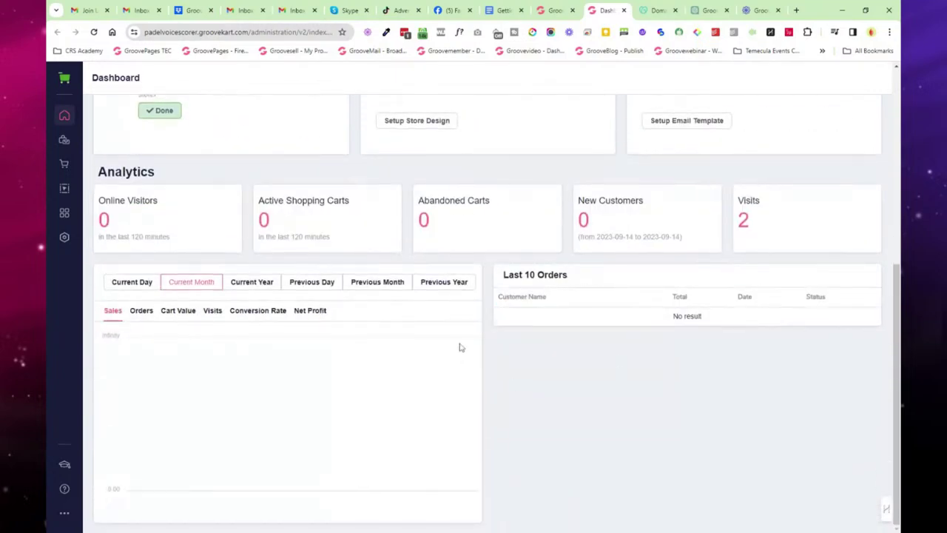
pyautogui.scroll(5, 564, 398)
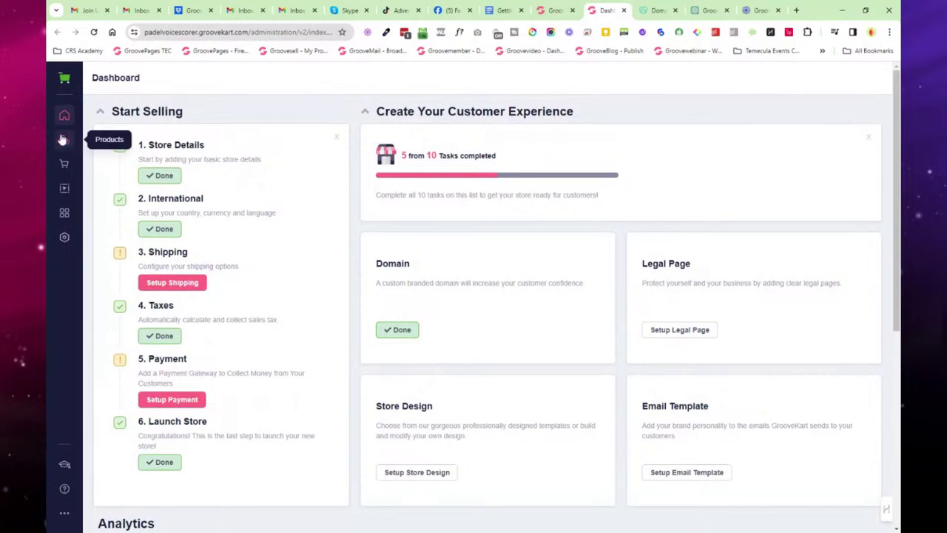
# Step: Look over the store's product and order management options, and open its homepage in the visual design editor
pyautogui.click(63, 140)
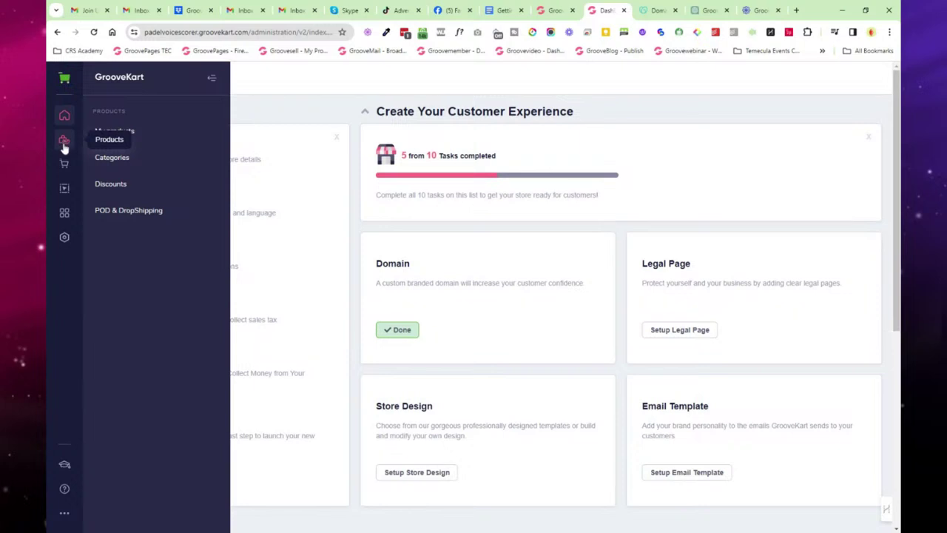
pyautogui.moveTo(63, 164)
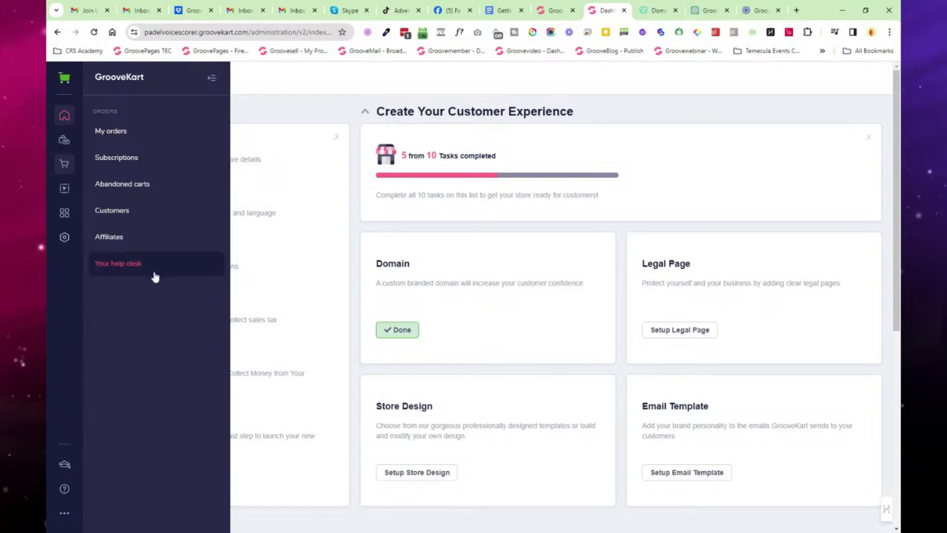
pyautogui.click(65, 191)
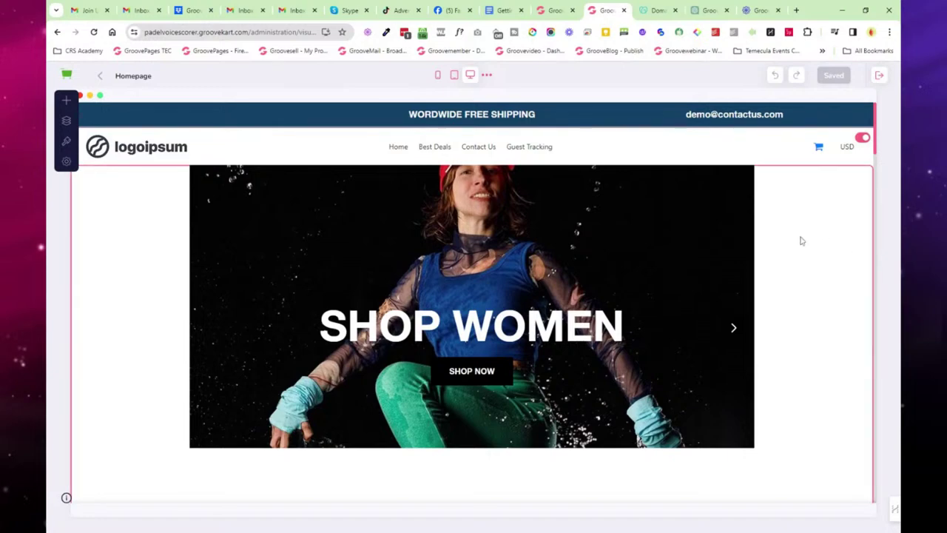
# Step: Examine the homepage's Shop Women banner and select the Gear Up products list to look at its prices and cart options
pyautogui.scroll(-3, 789, 247)
pyautogui.scroll(3, 789, 247)
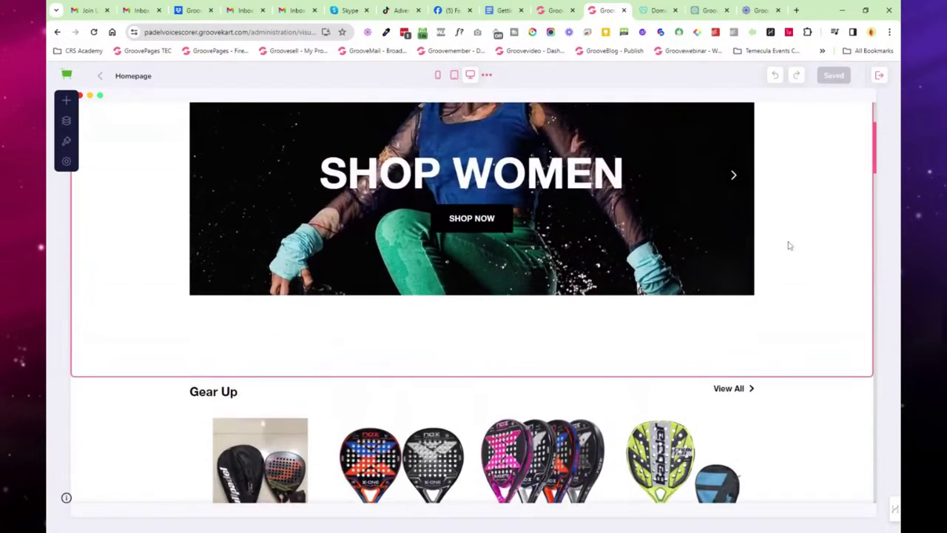
pyautogui.scroll(-3, 787, 245)
pyautogui.scroll(-1, 787, 245)
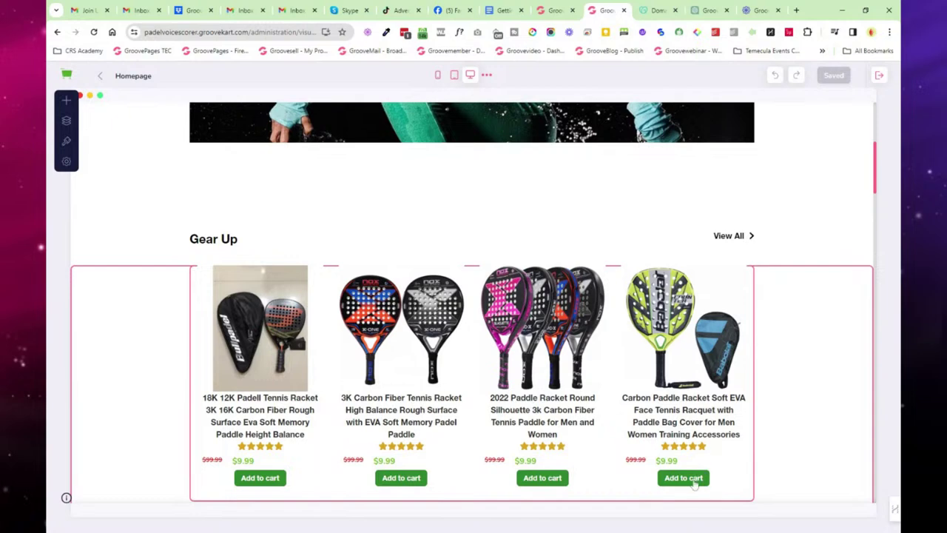
pyautogui.moveTo(688, 475)
pyautogui.click(666, 461)
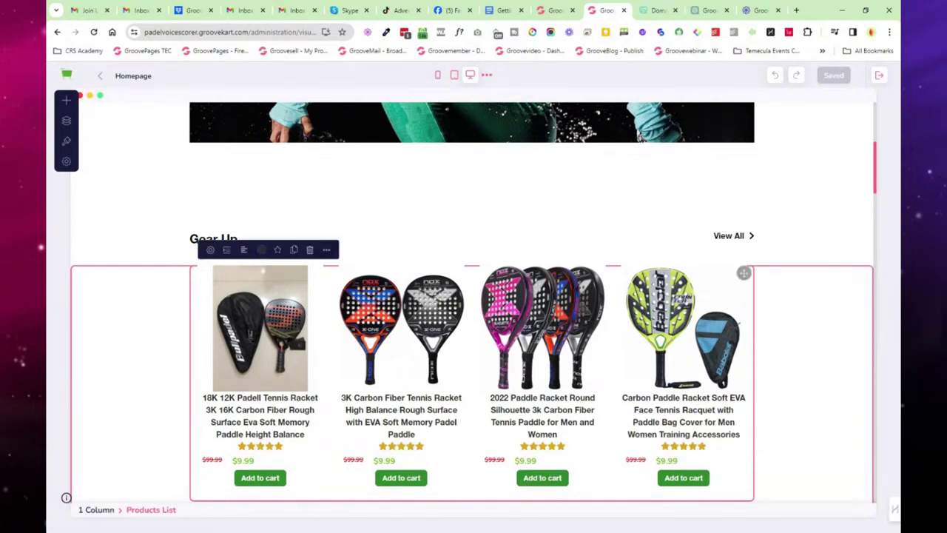
pyautogui.moveTo(666, 460)
pyautogui.moveTo(270, 461)
# Step: Look through the homepage's lower sections and select the paragraph and heading of the "Made with the planet in mind" block
pyautogui.scroll(-5, 322, 324)
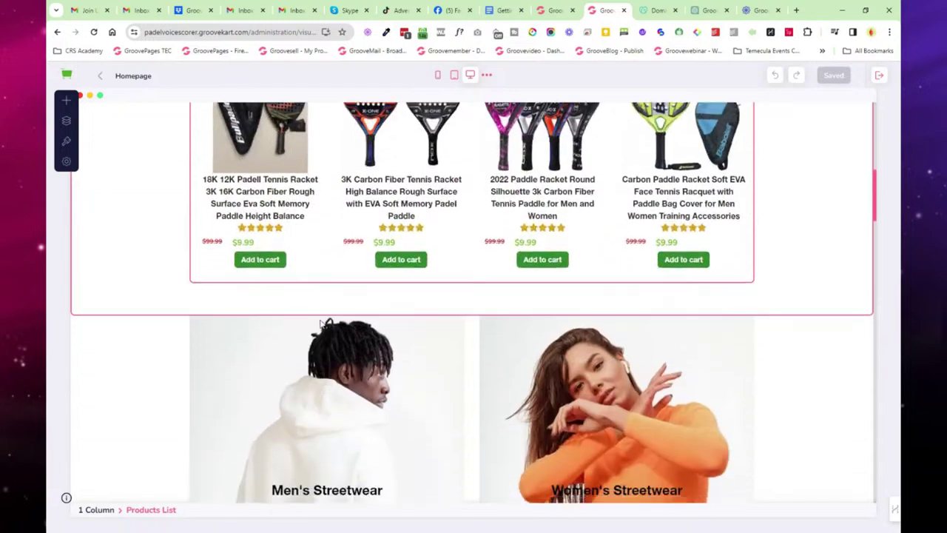
pyautogui.scroll(-5, 322, 326)
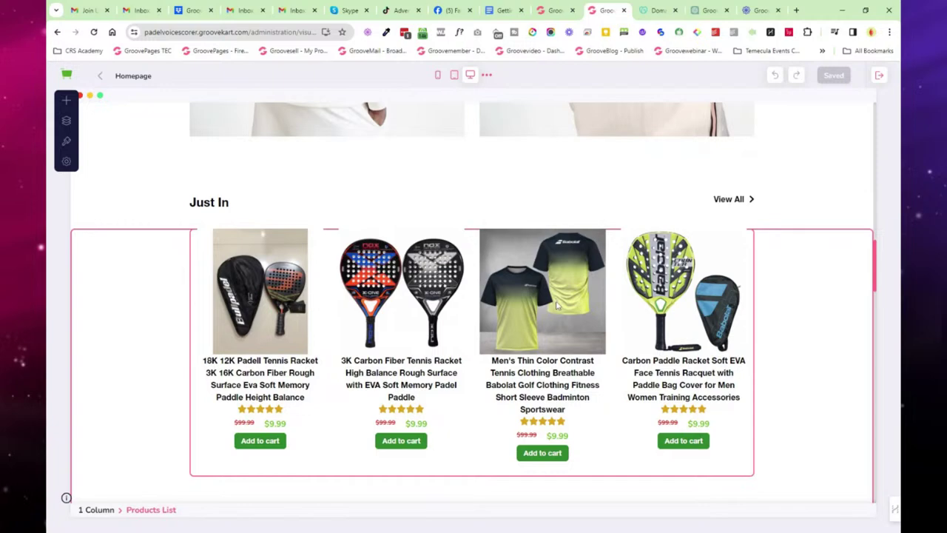
pyautogui.scroll(-8, 556, 305)
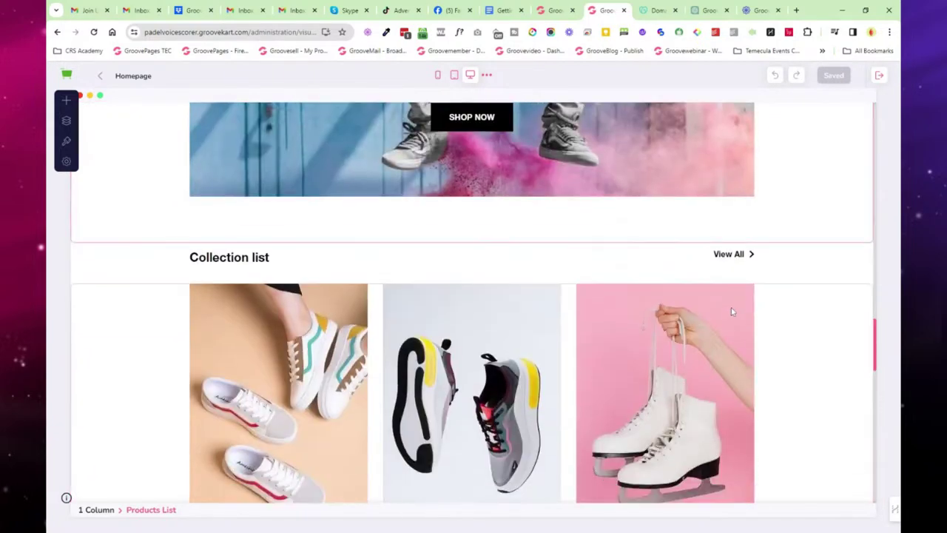
pyautogui.scroll(-6, 729, 311)
pyautogui.click(645, 248)
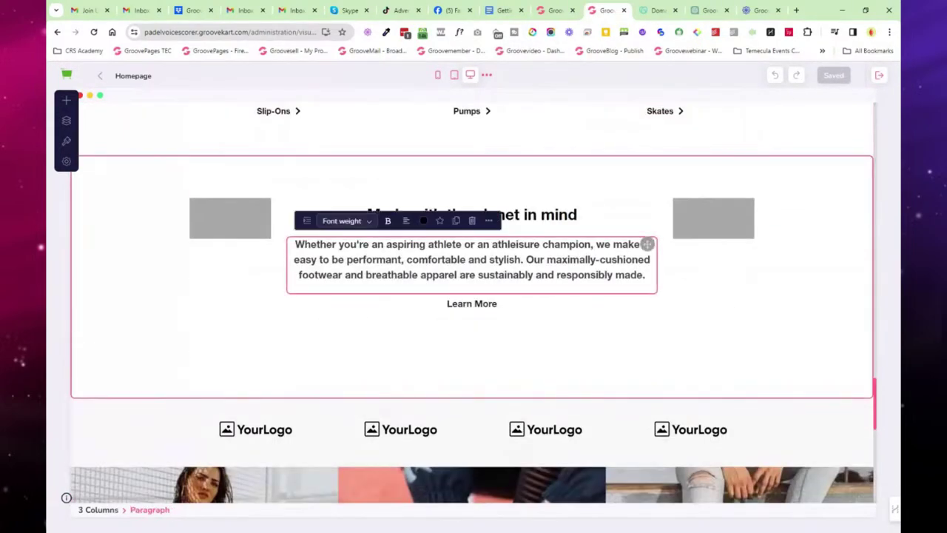
pyautogui.click(471, 214)
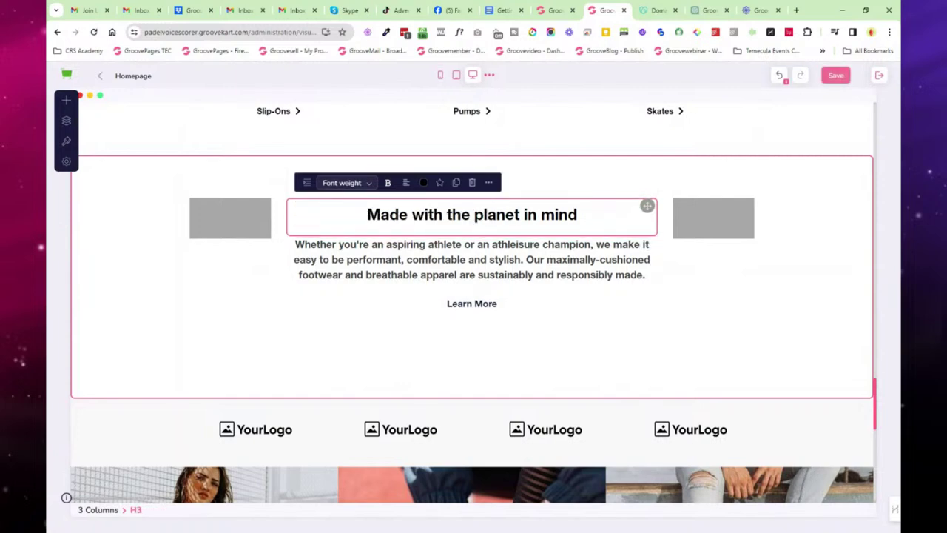
# Step: Open the settings of the Pumps image in the Collection list, review its size and link options, and close them
pyautogui.scroll(4, 487, 253)
pyautogui.click(487, 253)
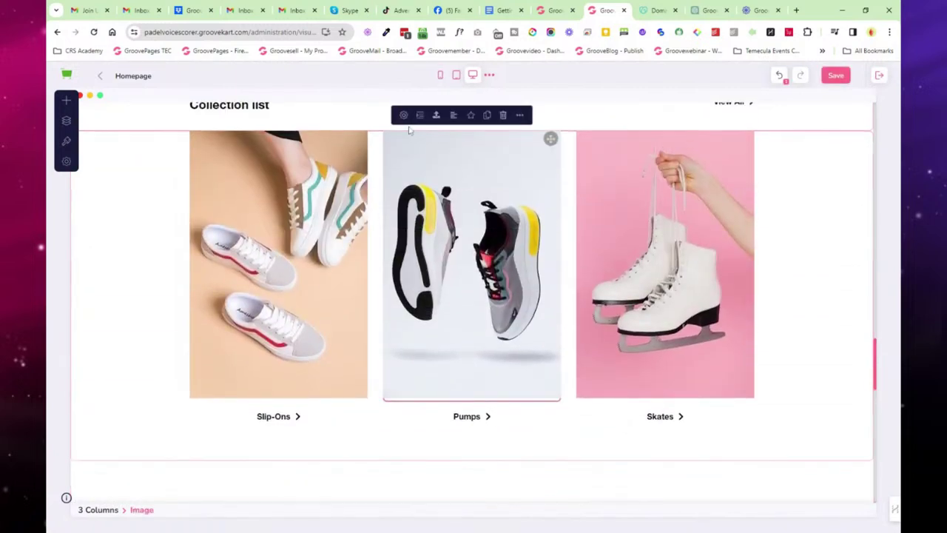
pyautogui.click(404, 114)
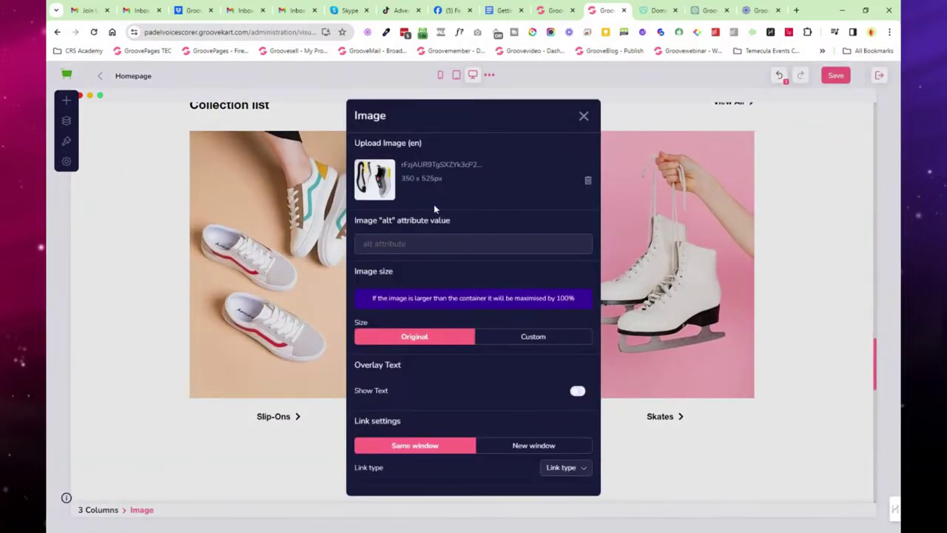
pyautogui.click(584, 116)
pyautogui.scroll(2, 777, 296)
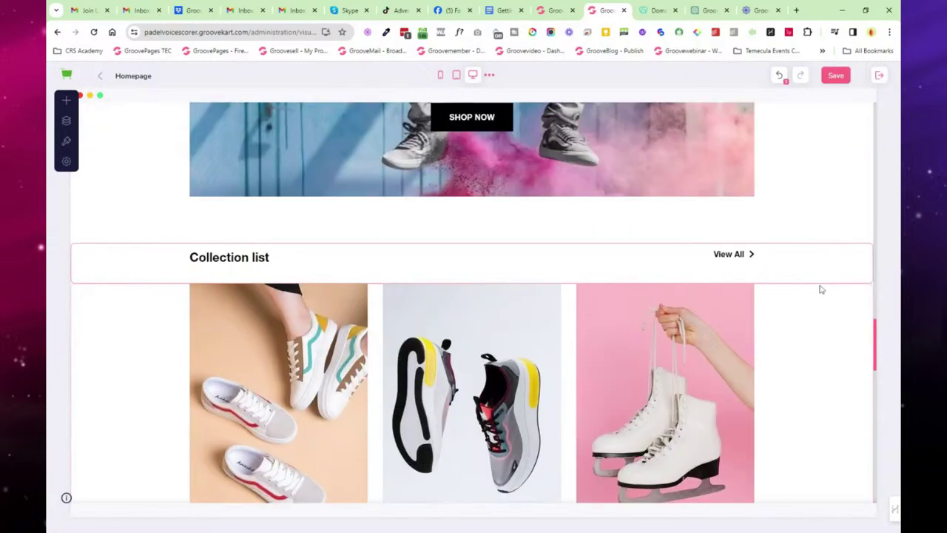
# Step: Open the GET MOVING slider's settings, review its items, auto play and title tag options, and close them
pyautogui.click(832, 298)
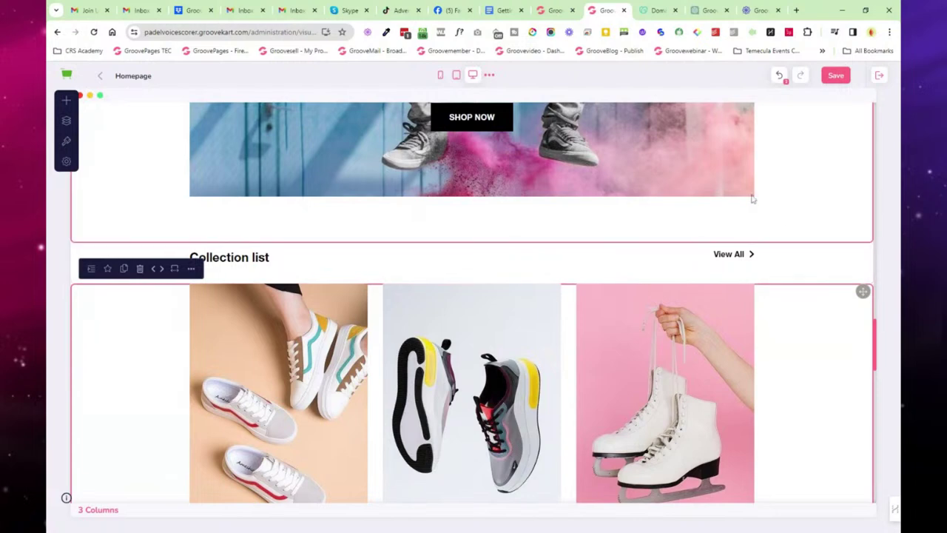
pyautogui.click(724, 185)
pyautogui.scroll(4, 183, 303)
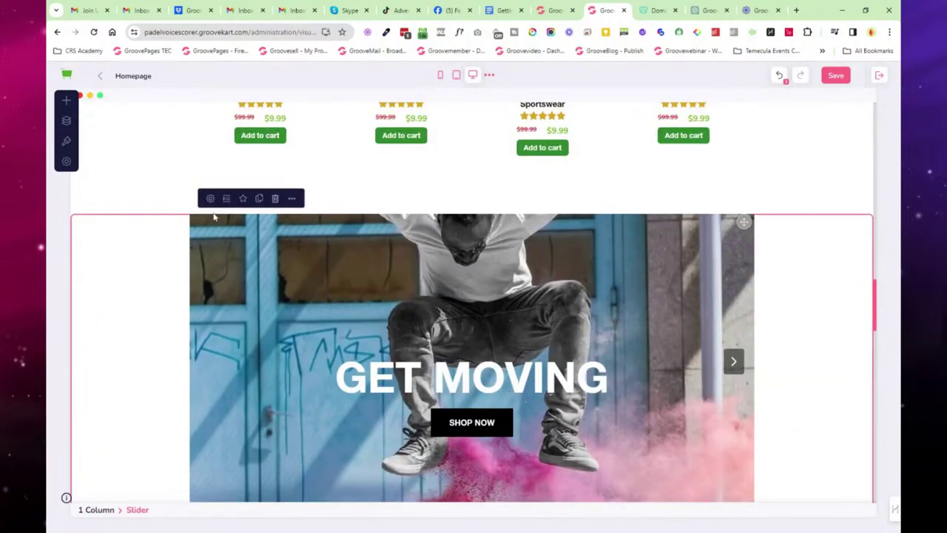
pyautogui.click(210, 199)
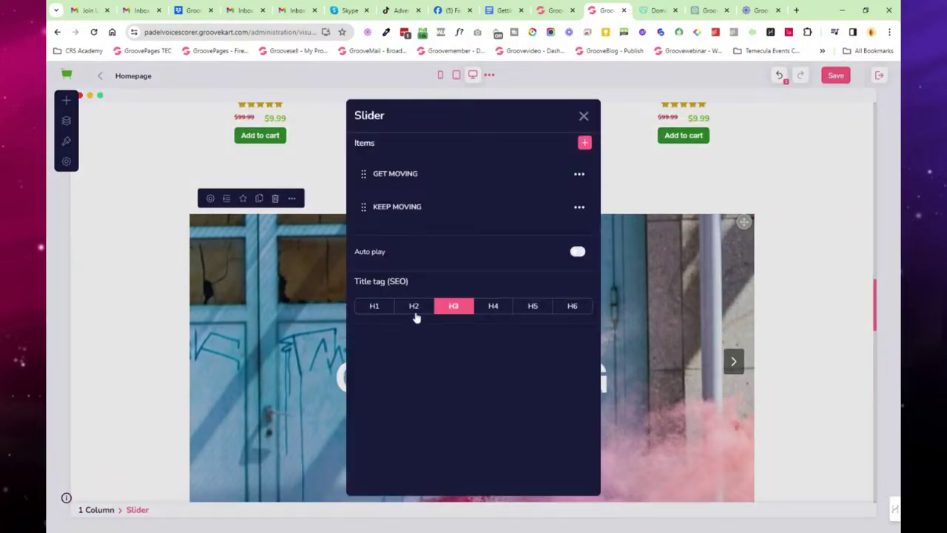
pyautogui.click(584, 116)
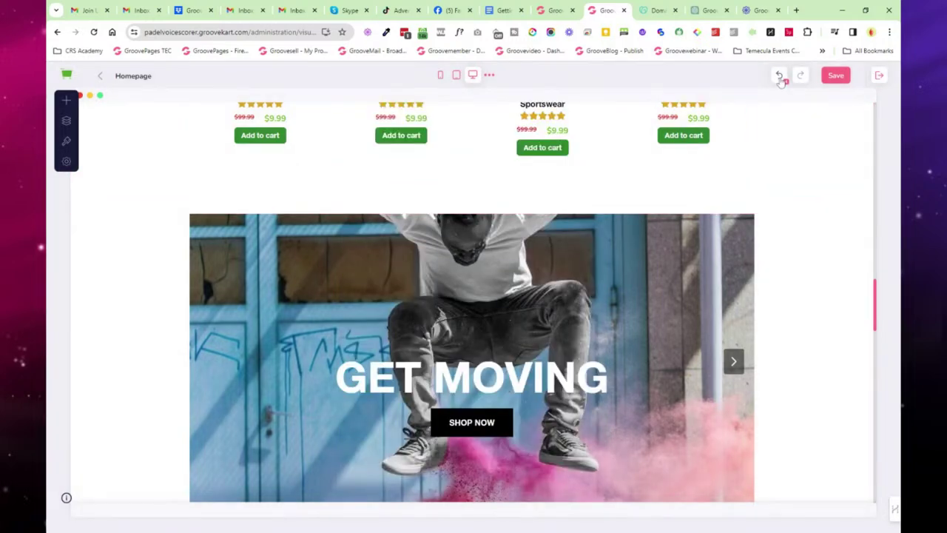
# Step: Preview the homepage at tablet size, return to desktop size, and browse the Global Elements available for adding
pyautogui.click(455, 78)
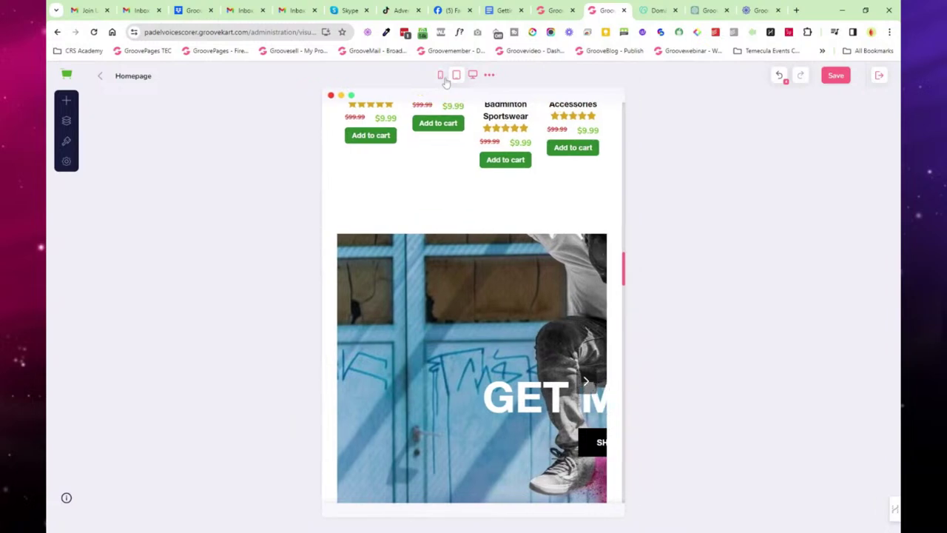
pyautogui.click(455, 77)
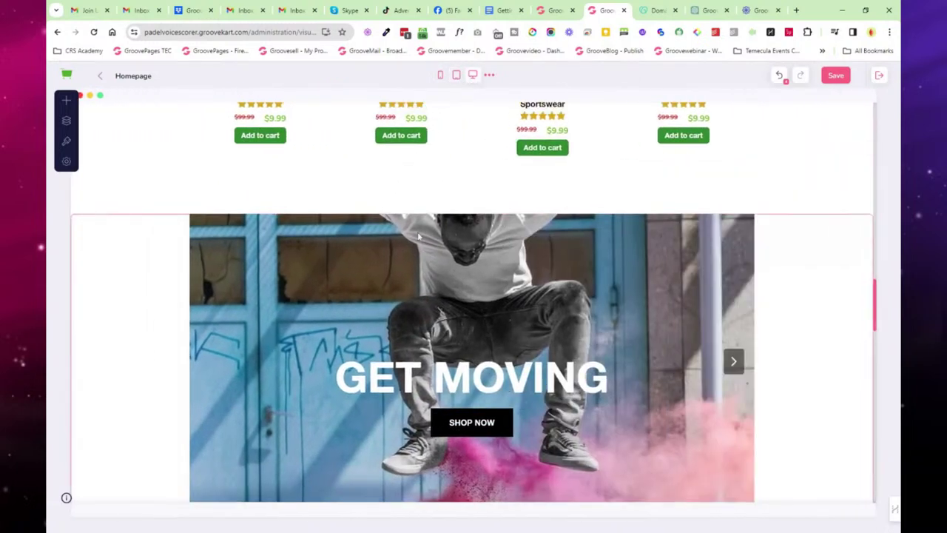
pyautogui.click(66, 100)
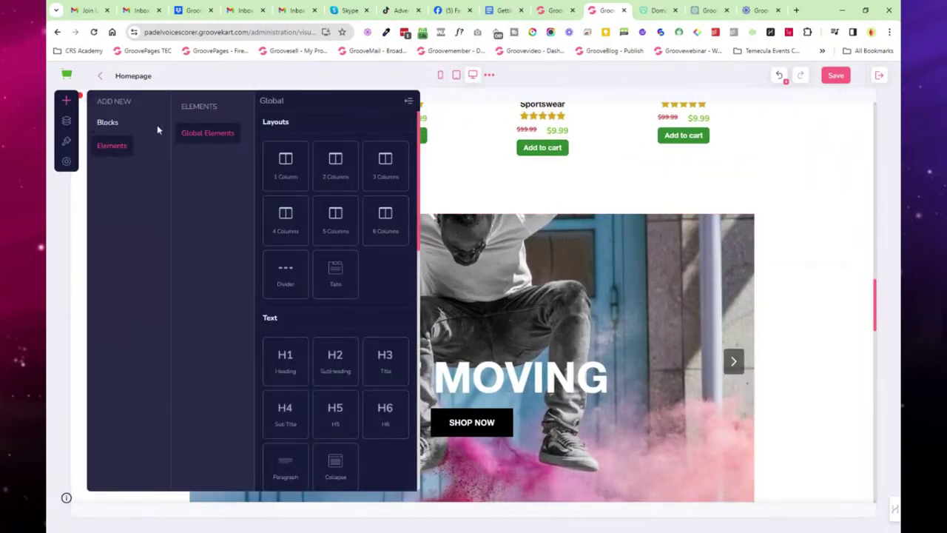
pyautogui.click(197, 134)
pyautogui.scroll(-10, 324, 186)
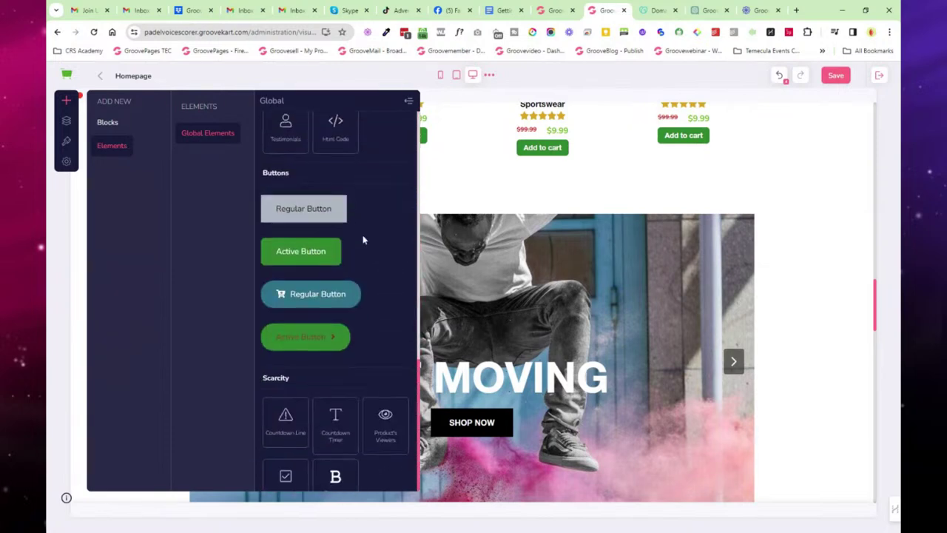
# Step: Open the Category page without saving the homepage modifications and look at its product layout
pyautogui.click(67, 120)
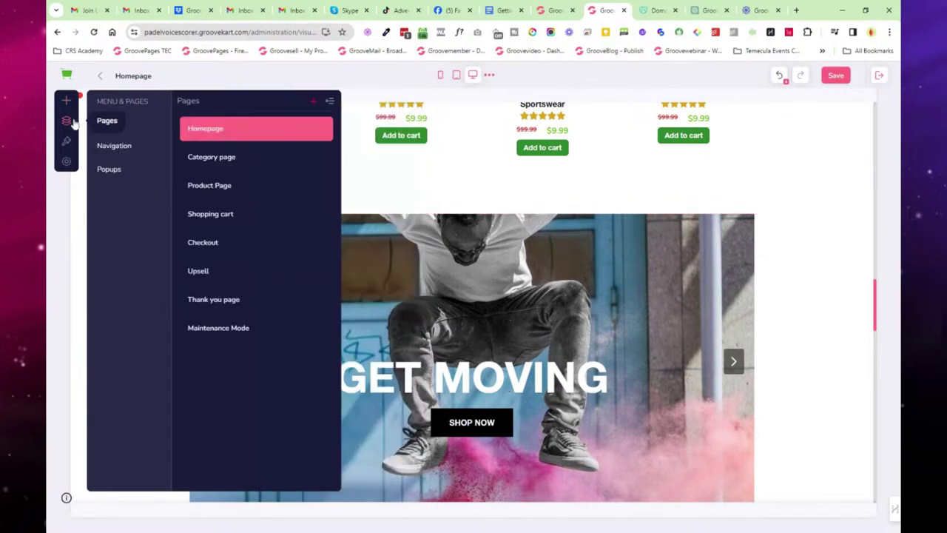
pyautogui.click(245, 157)
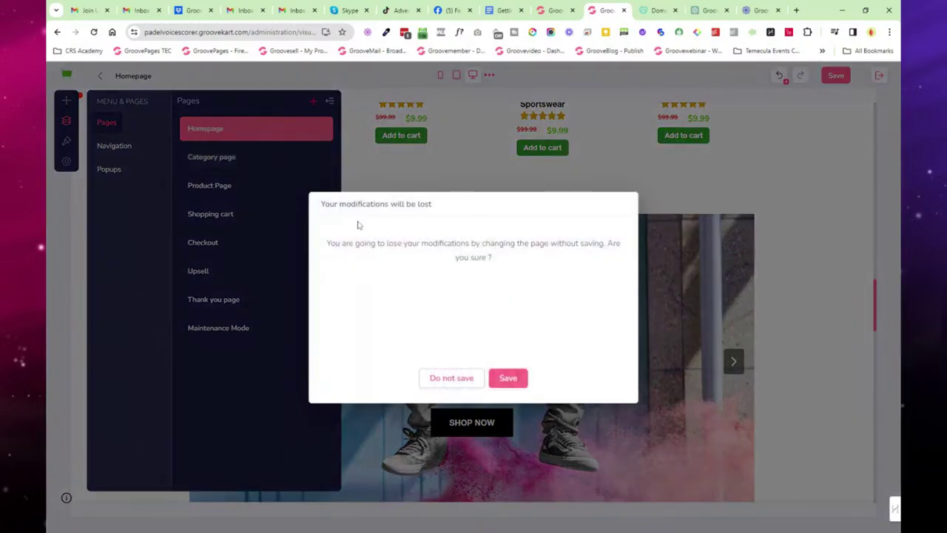
pyautogui.click(460, 378)
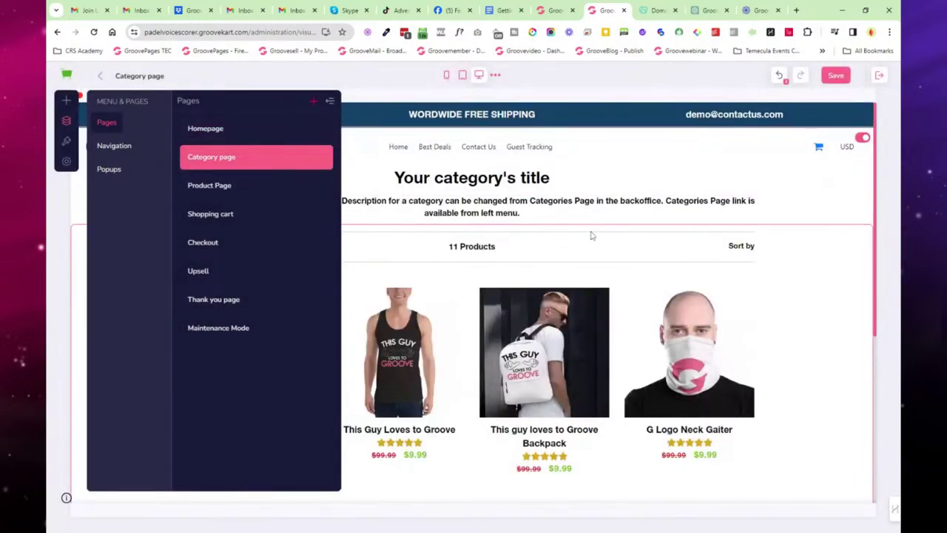
pyautogui.scroll(-4, 624, 243)
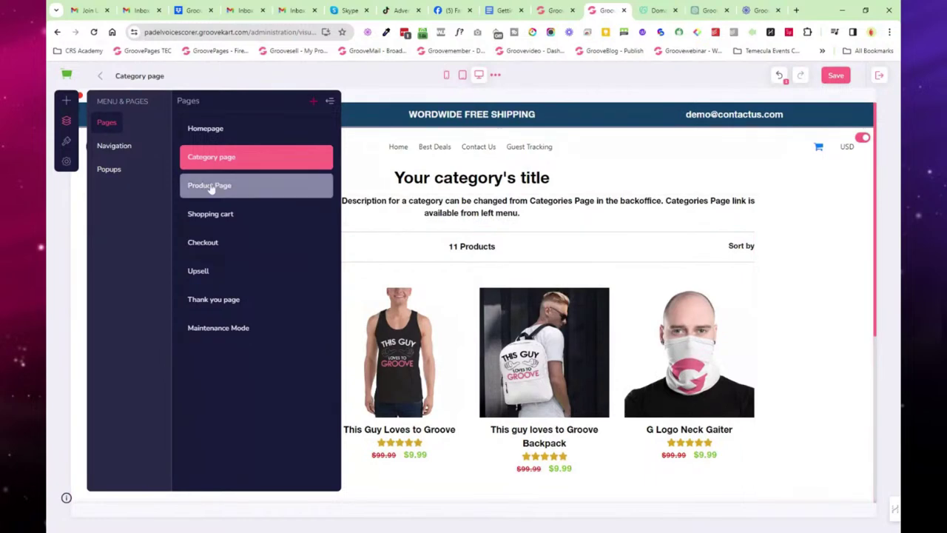
# Step: Open the Default Product Layout of the Product Page without saving modifications and look through its description area
pyautogui.click(215, 186)
pyautogui.click(239, 142)
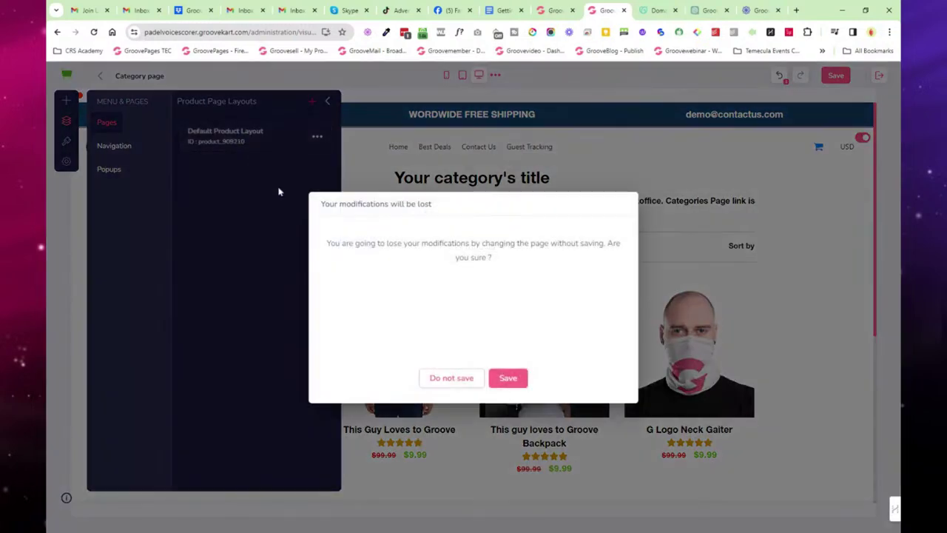
pyautogui.click(466, 377)
pyautogui.scroll(-3, 647, 288)
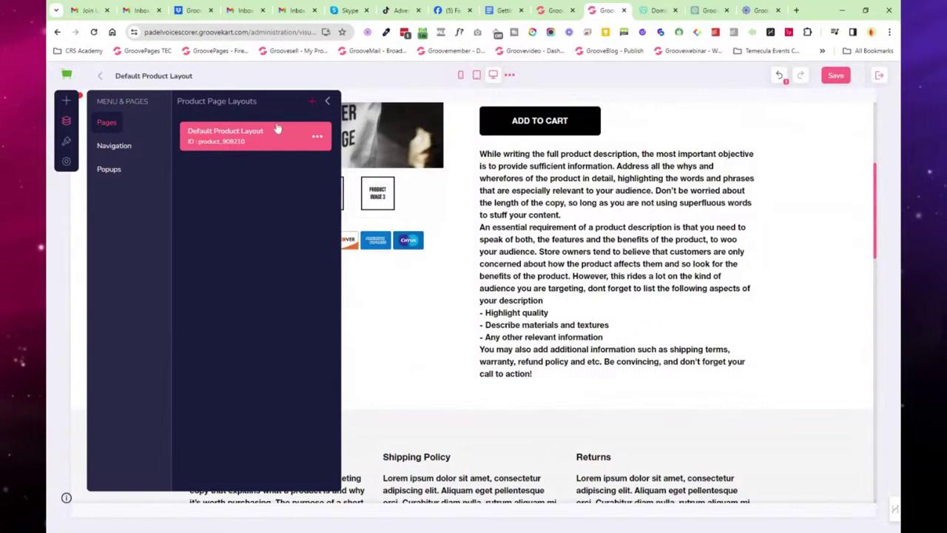
# Step: Reopen the Homepage without saving modifications and review the Site Navigation and Store Popups sections
pyautogui.click(327, 105)
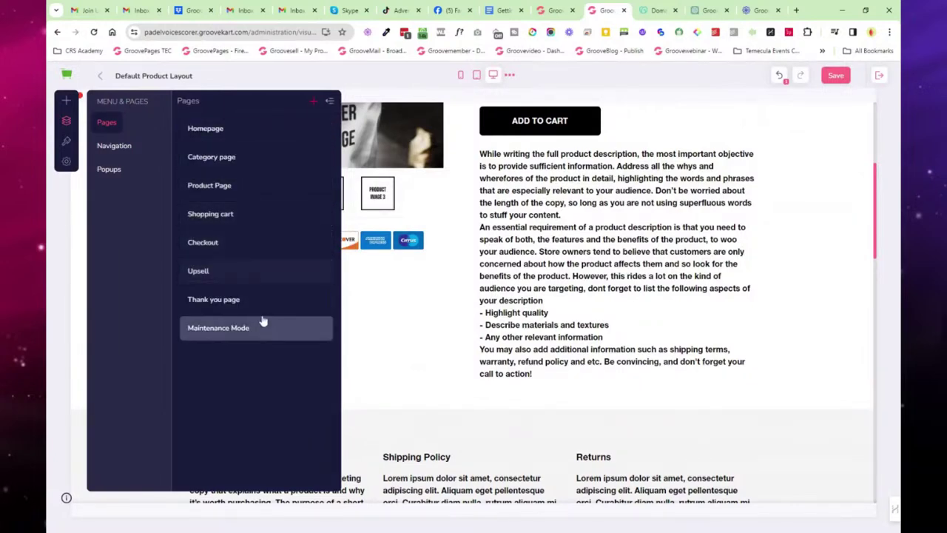
pyautogui.click(115, 146)
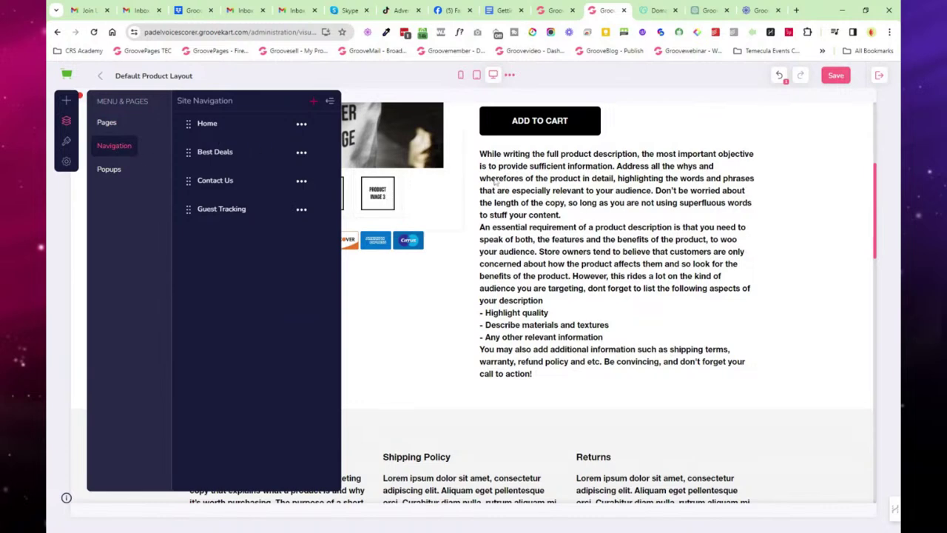
pyautogui.click(118, 124)
pyautogui.click(208, 130)
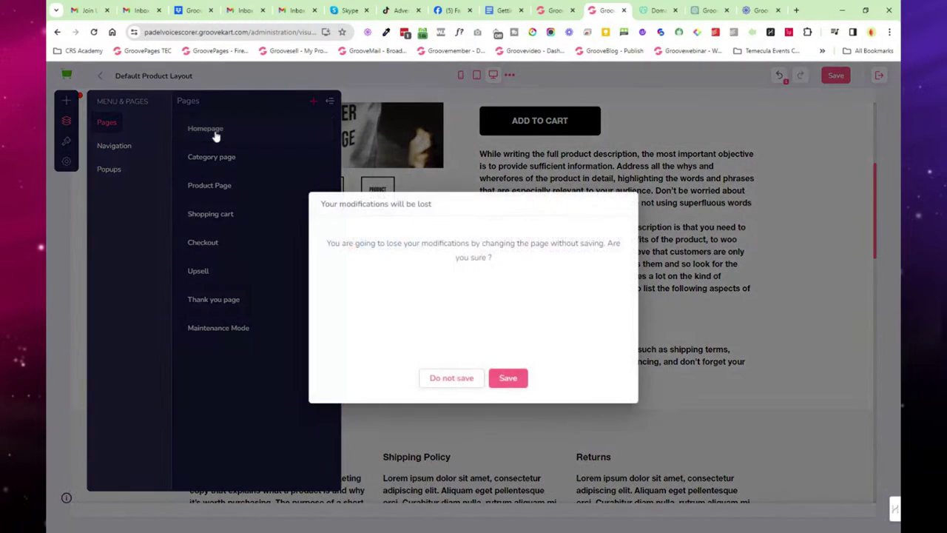
pyautogui.click(459, 378)
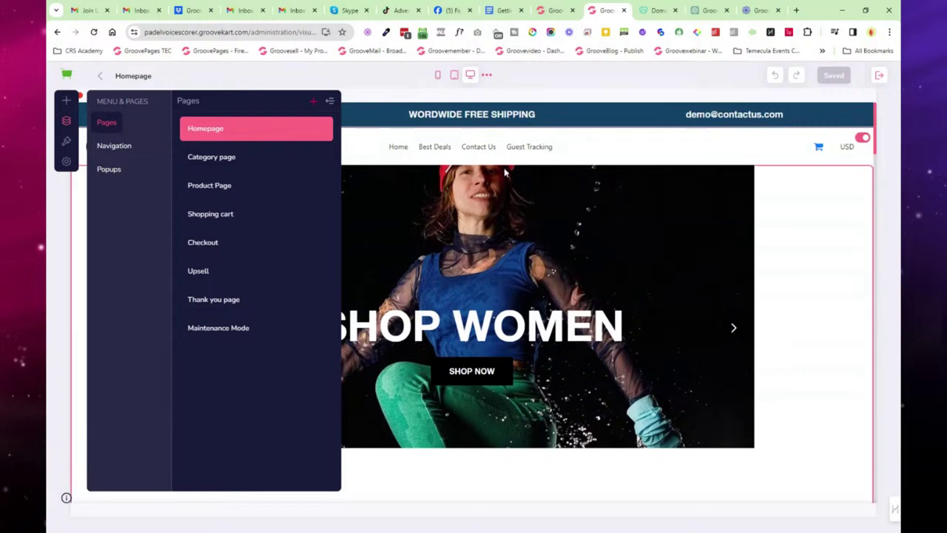
pyautogui.click(124, 148)
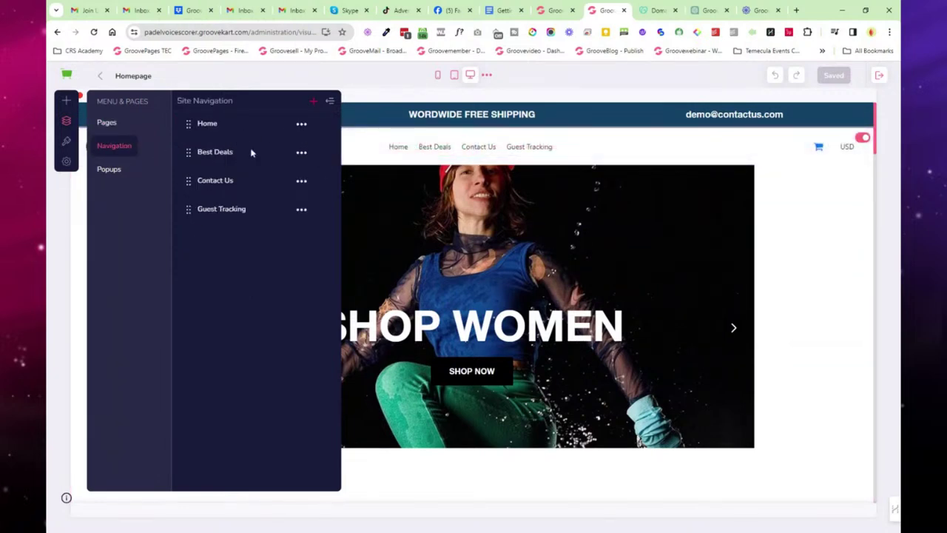
pyautogui.click(110, 170)
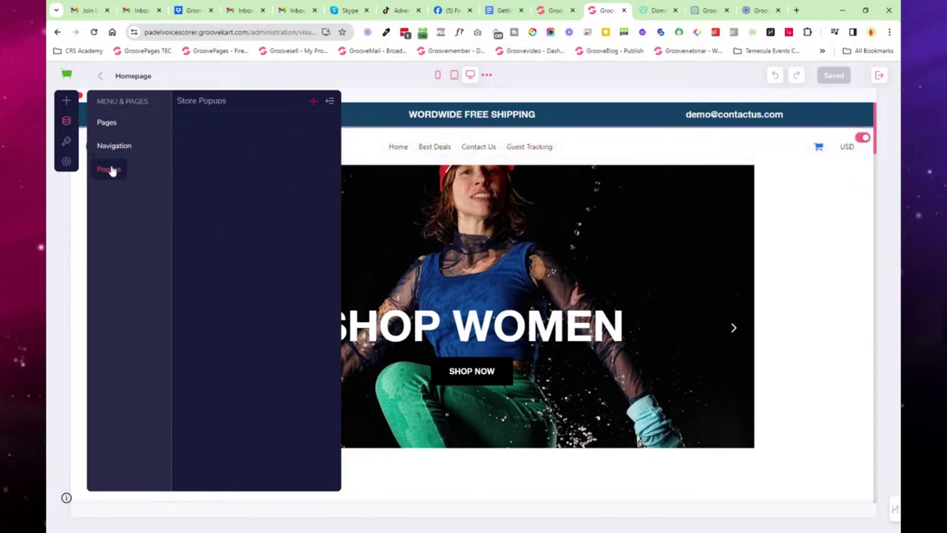
# Step: Review the current theme's options under My Themes and browse the Basic themes through to Old Default
pyautogui.click(66, 143)
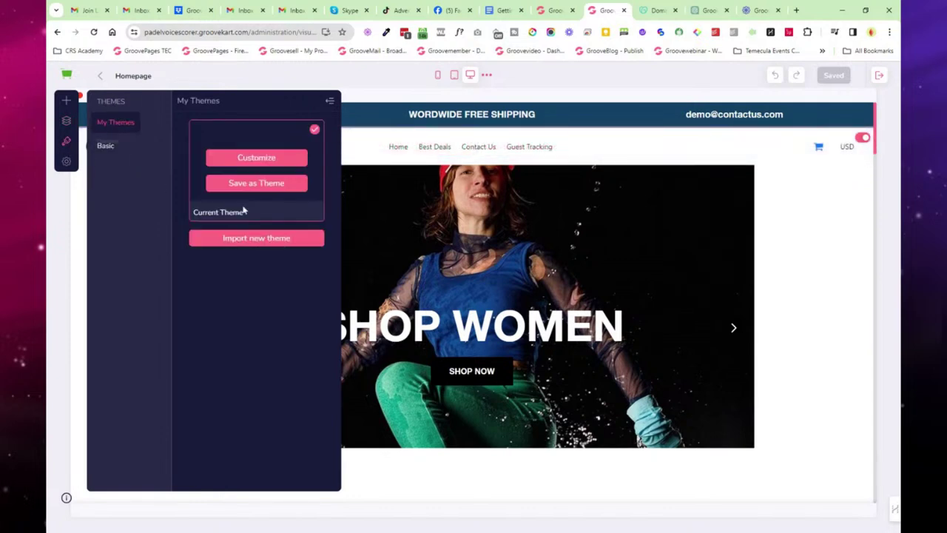
pyautogui.click(107, 148)
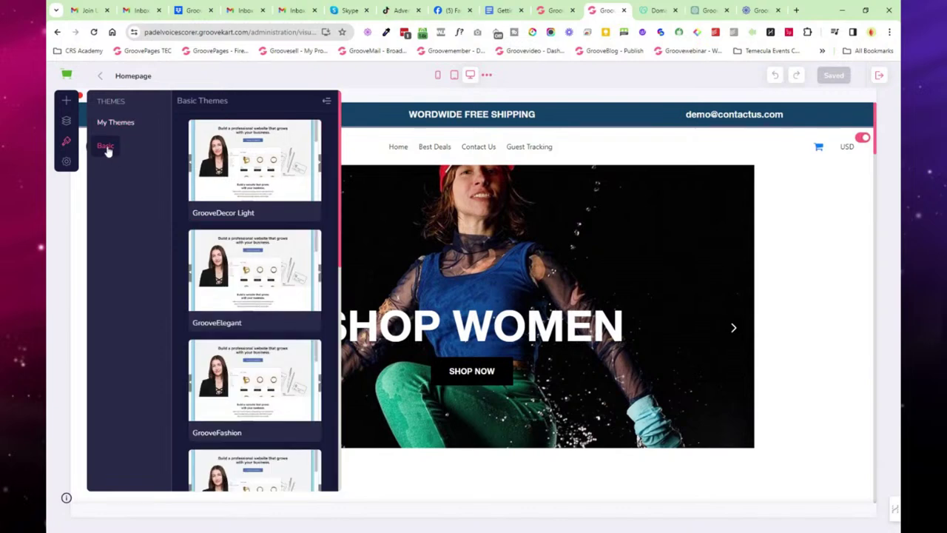
pyautogui.scroll(-3, 255, 253)
pyautogui.scroll(-5, 256, 252)
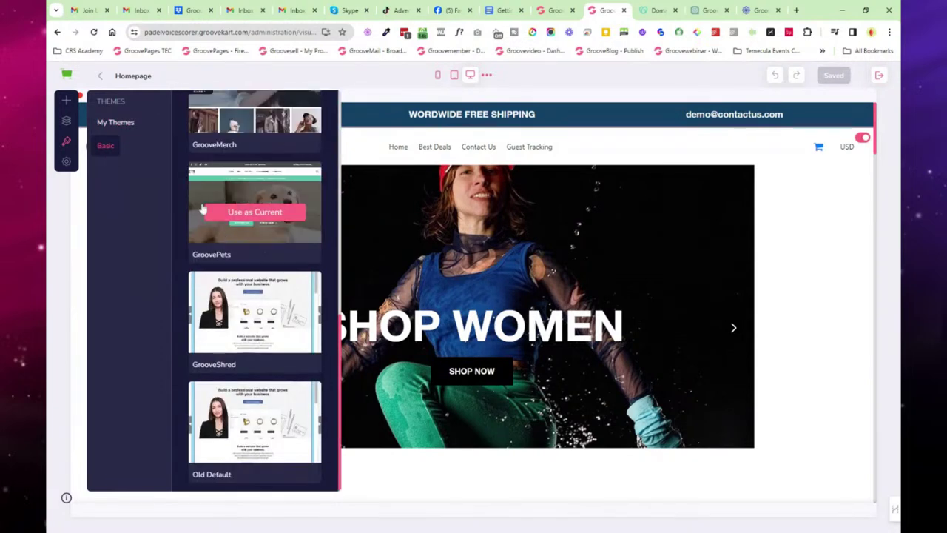
# Step: Review the homepage's page settings, importable templates and SEO settings, and close the settings
pyautogui.click(66, 161)
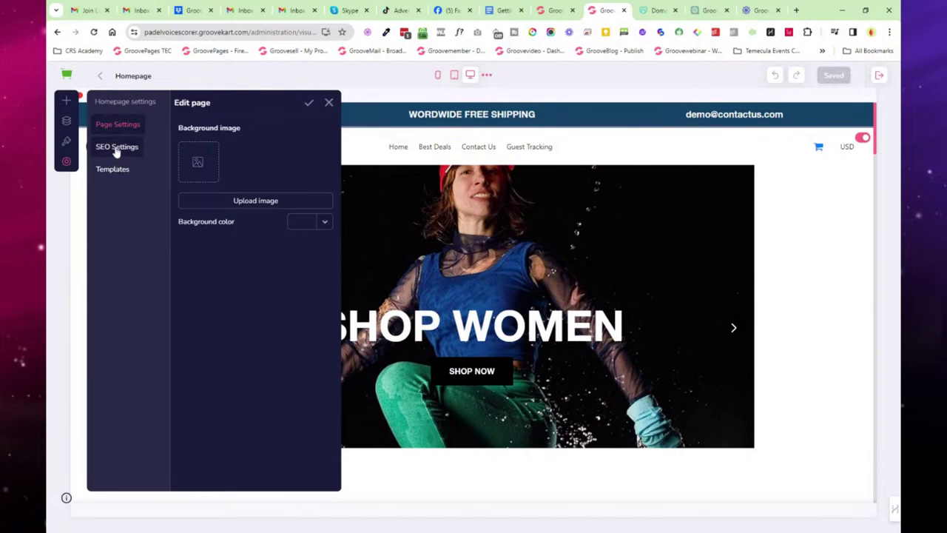
pyautogui.click(116, 171)
pyautogui.scroll(-3, 244, 296)
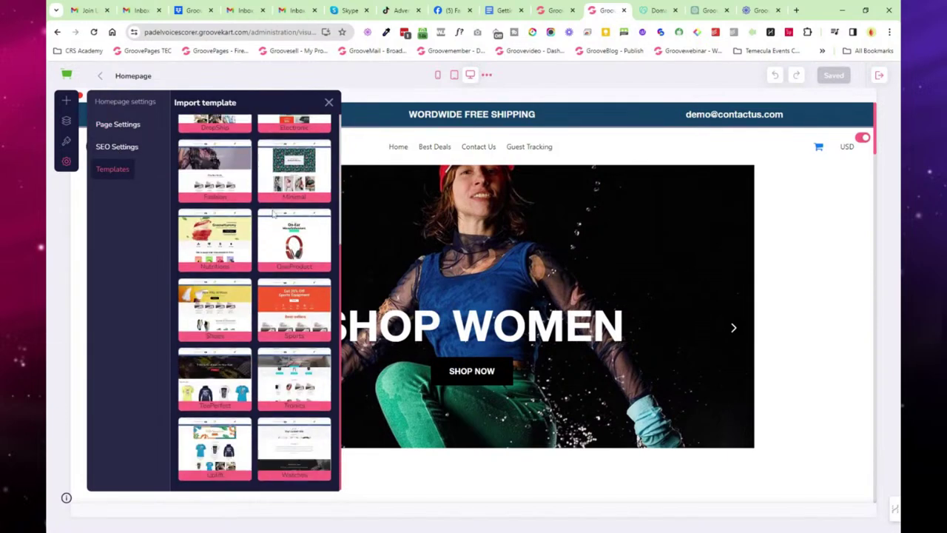
pyautogui.scroll(3, 244, 296)
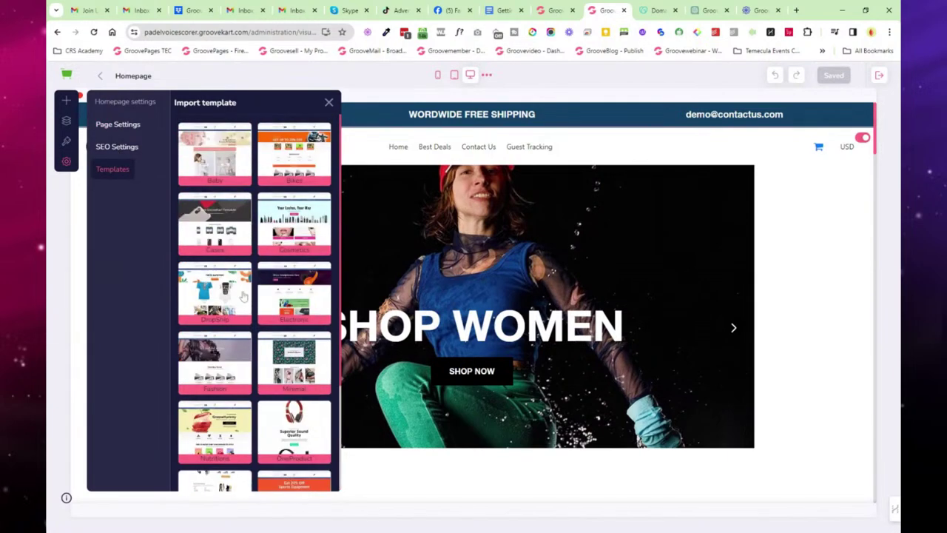
pyautogui.click(111, 148)
pyautogui.scroll(-4, 254, 296)
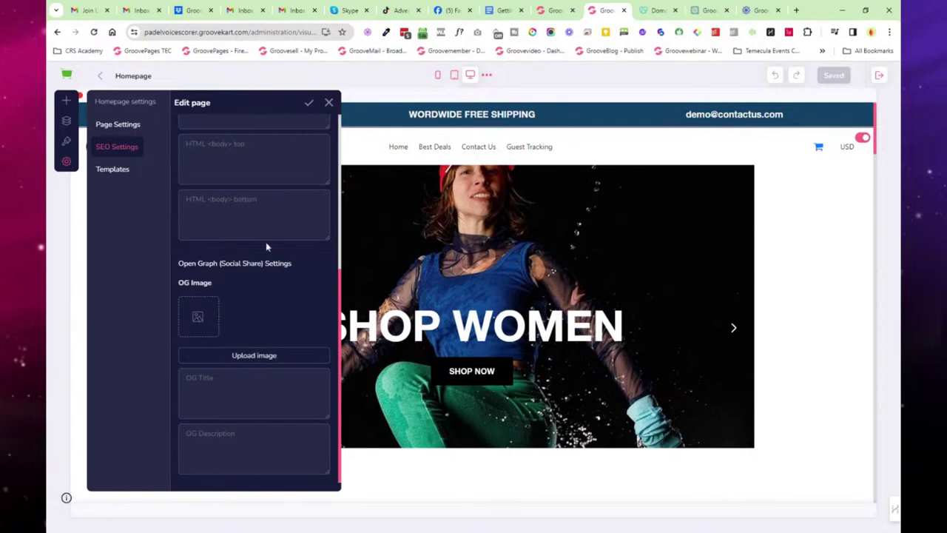
pyautogui.scroll(4, 258, 232)
pyautogui.click(328, 104)
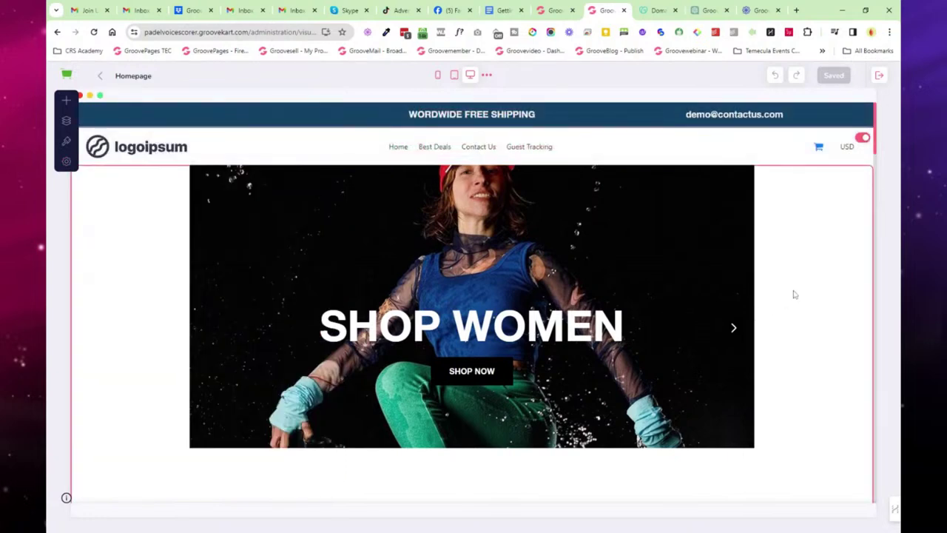
# Step: Check the header's editing options, close the store design editor, and open the Groove overview dashboard
pyautogui.moveTo(444, 148)
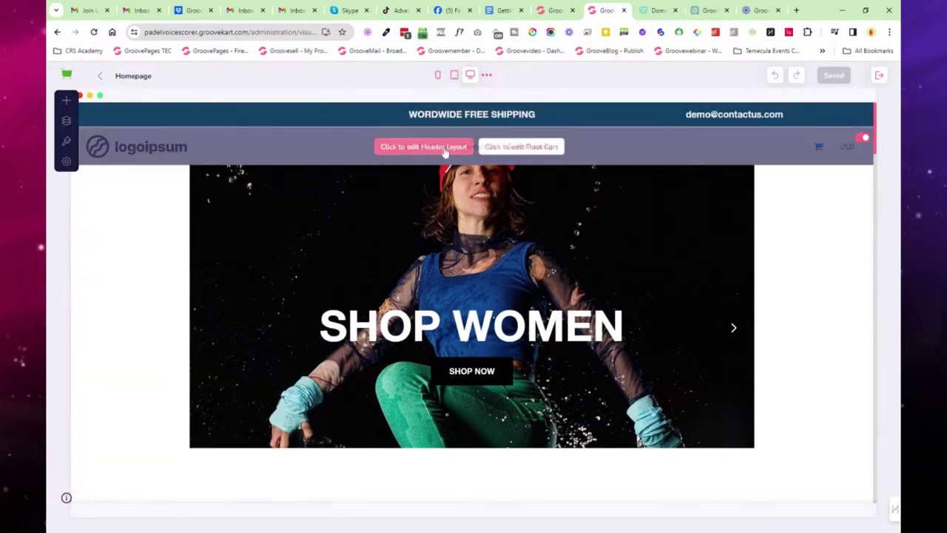
pyautogui.click(624, 11)
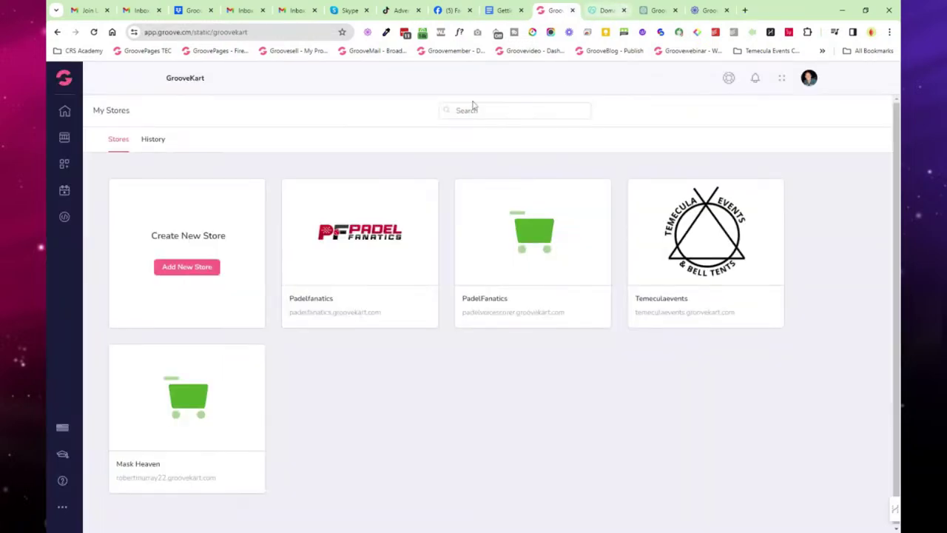
pyautogui.click(62, 111)
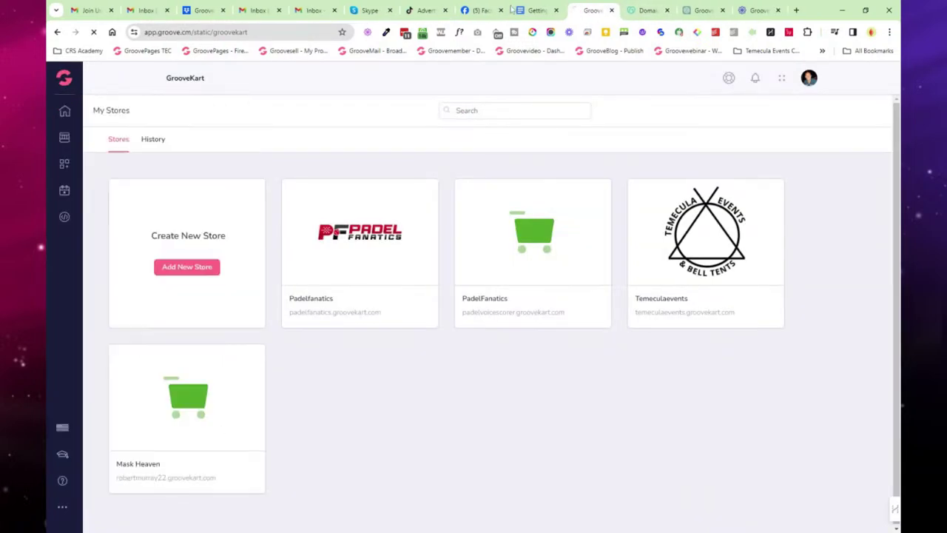
# Step: Check the Groove RoadMap in Google Docs, return to Groove, and open GrooveMail with Demo mode turned on
pyautogui.click(534, 10)
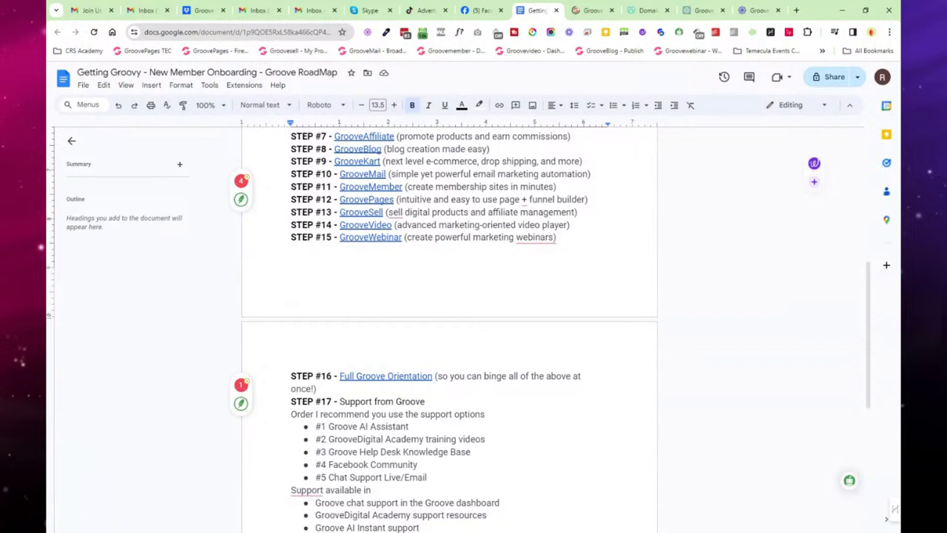
pyautogui.click(591, 12)
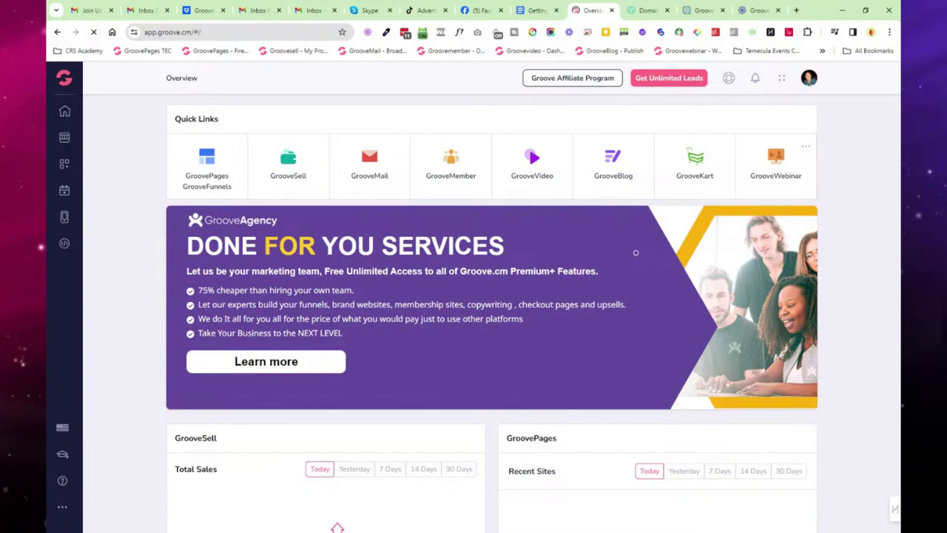
pyautogui.click(374, 160)
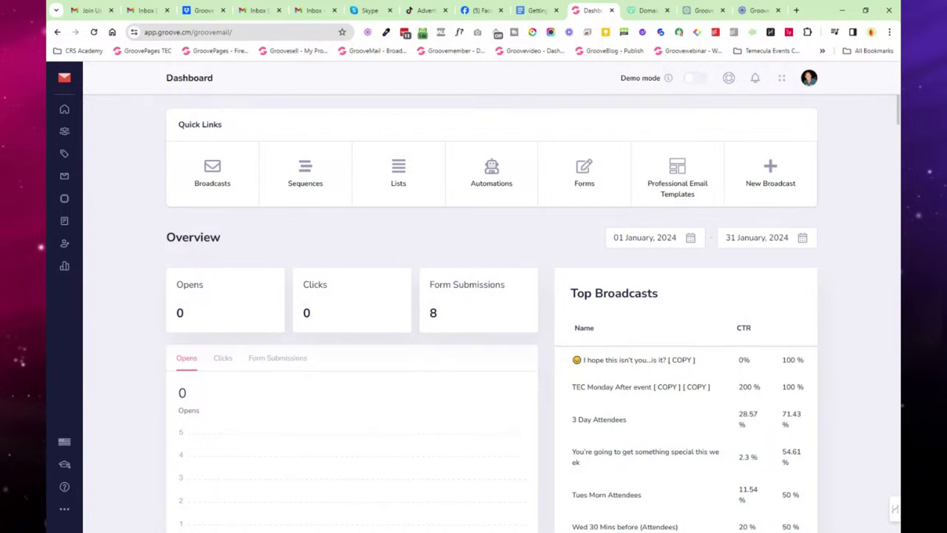
pyautogui.click(700, 83)
# Step: Open GrooveMail's Contacts page, look through the contact list, and view the actions available for the first contact
pyautogui.click(65, 133)
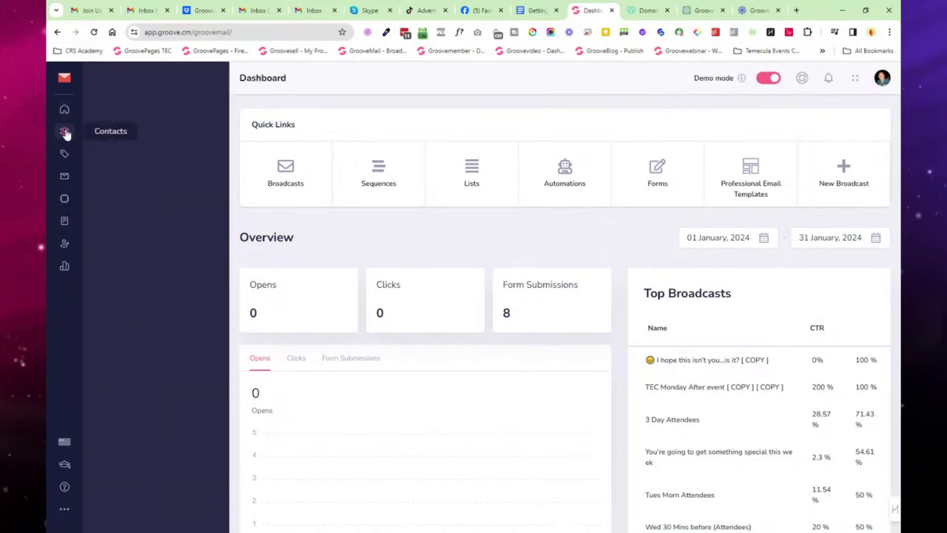
pyautogui.click(104, 129)
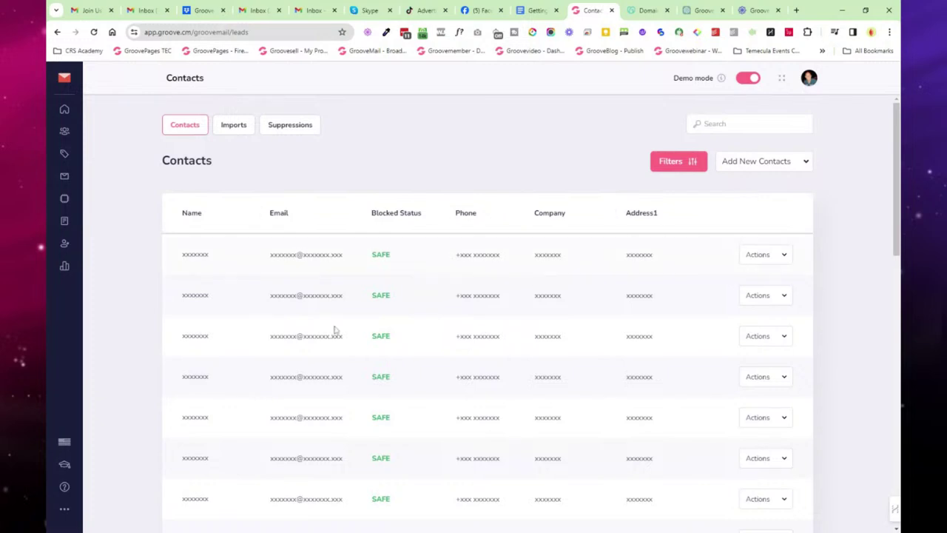
pyautogui.scroll(-8, 444, 296)
pyautogui.scroll(-3, 362, 311)
pyautogui.scroll(15, 368, 313)
pyautogui.click(783, 261)
pyautogui.click(820, 279)
# Step: Open GrooveMail's Lists page and review the existing mailing lists
pyautogui.click(64, 133)
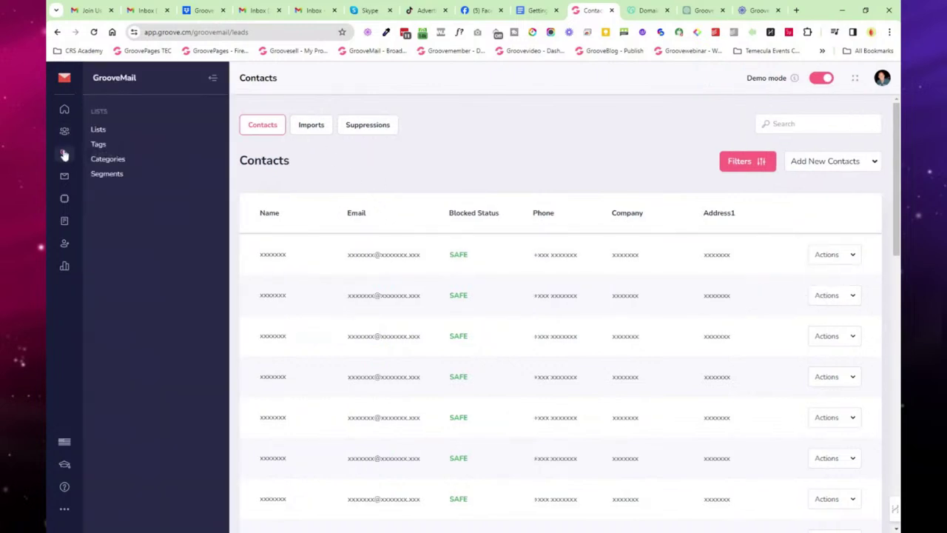
pyautogui.click(96, 132)
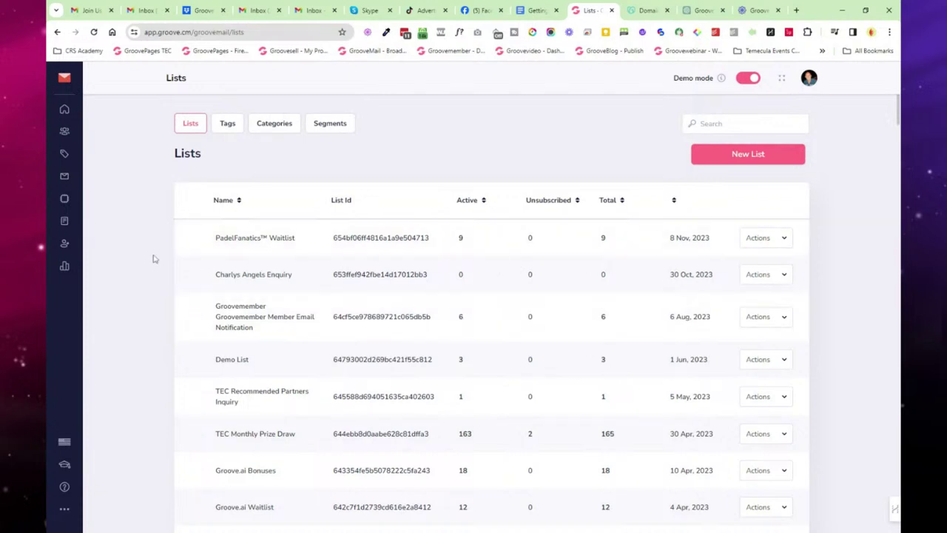
pyautogui.click(196, 239)
# Step: Open GrooveMail's campaign Sequences page and open the TEC Monthly Prize Draw sequence for editing
pyautogui.click(65, 179)
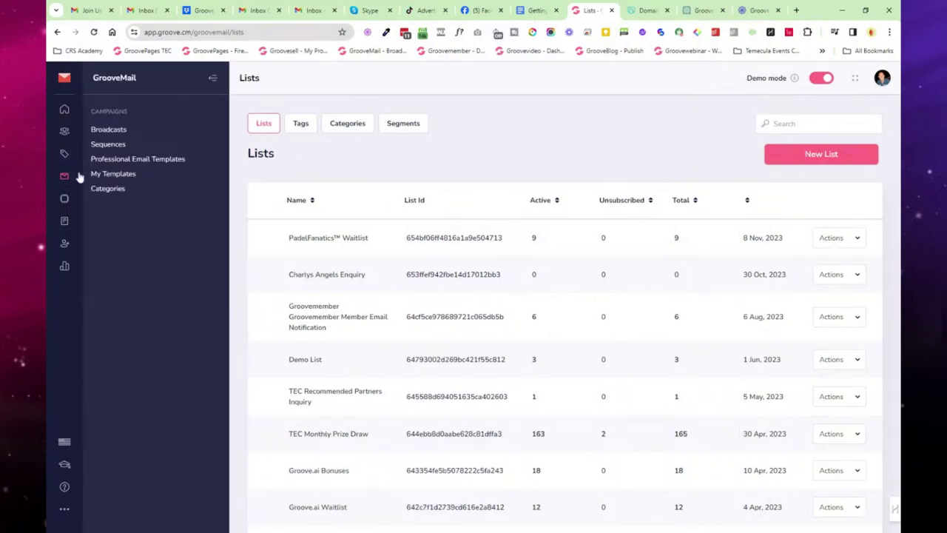
pyautogui.click(111, 145)
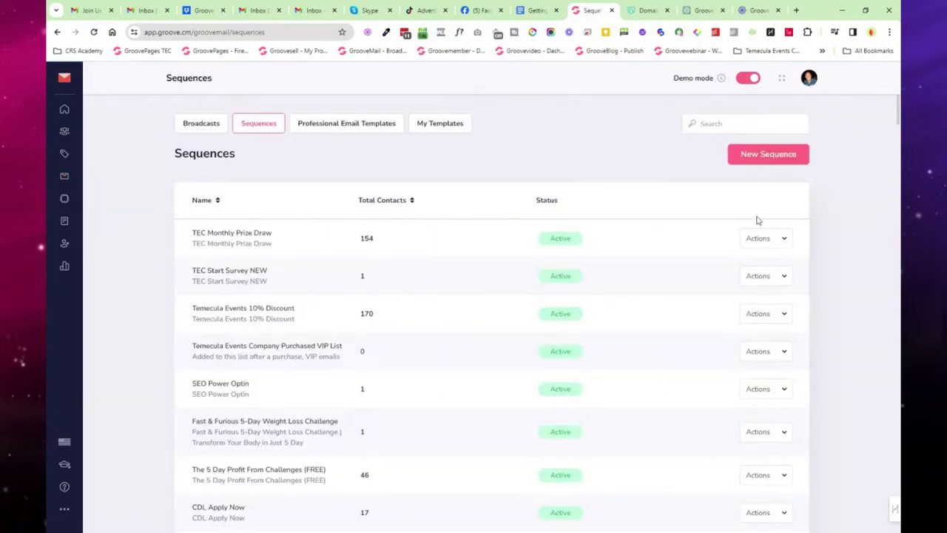
pyautogui.click(784, 240)
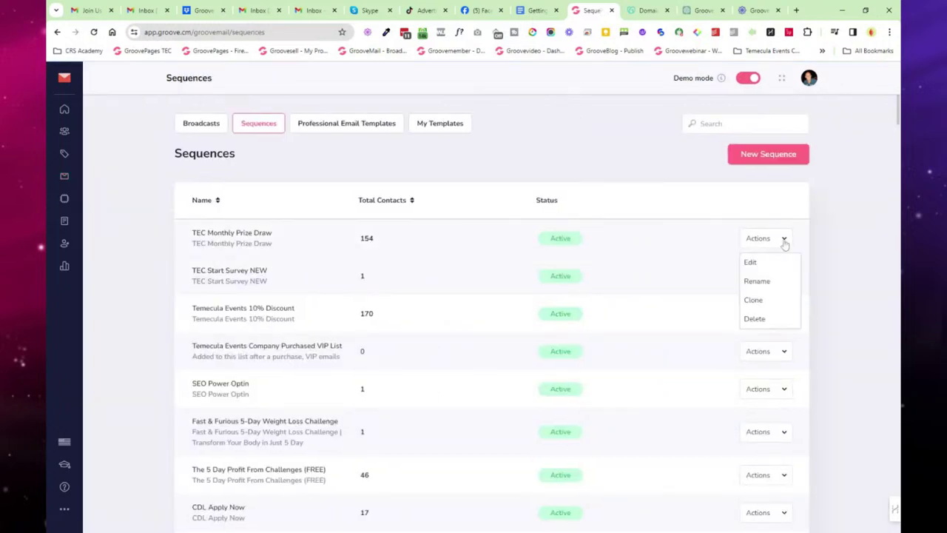
pyautogui.click(750, 263)
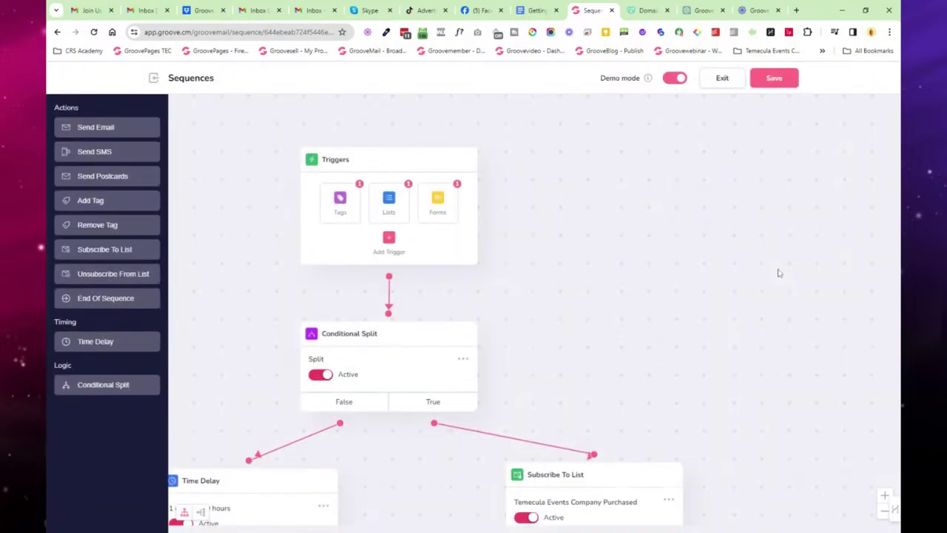
# Step: Examine the tag, list and form triggers that start the TEC Monthly Prize Draw sequence
pyautogui.moveTo(535, 261); pyautogui.dragTo(654, 224)
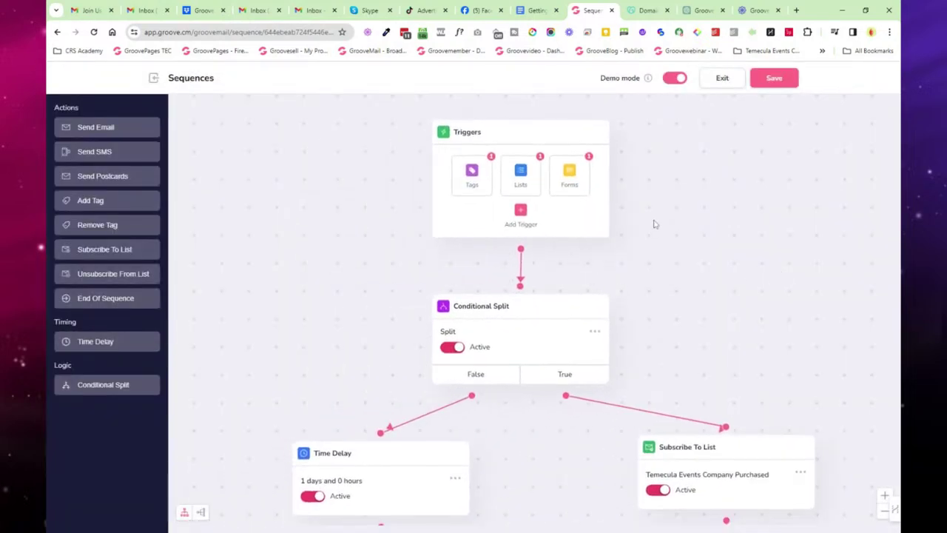
pyautogui.moveTo(463, 188)
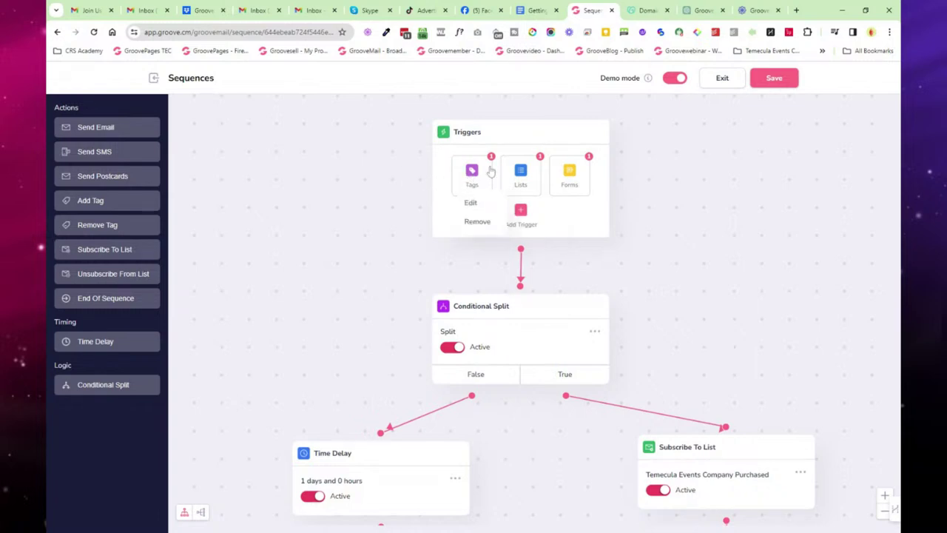
pyautogui.moveTo(524, 172)
pyautogui.moveTo(571, 179)
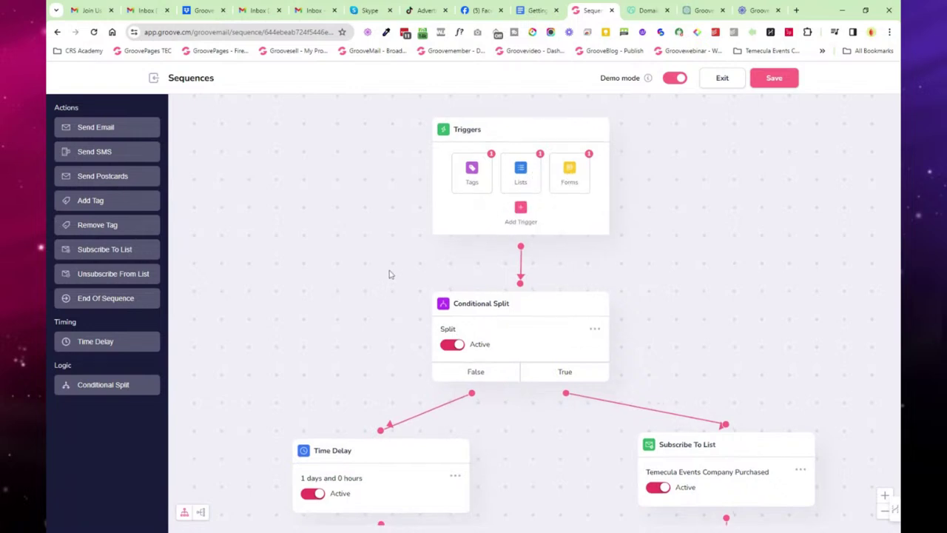
# Step: Follow the sequence's flow through its conditional splits, time delays and follow-up emails, and exit the sequence editor
pyautogui.scroll(-2, 387, 277)
pyautogui.moveTo(370, 257); pyautogui.dragTo(376, 161)
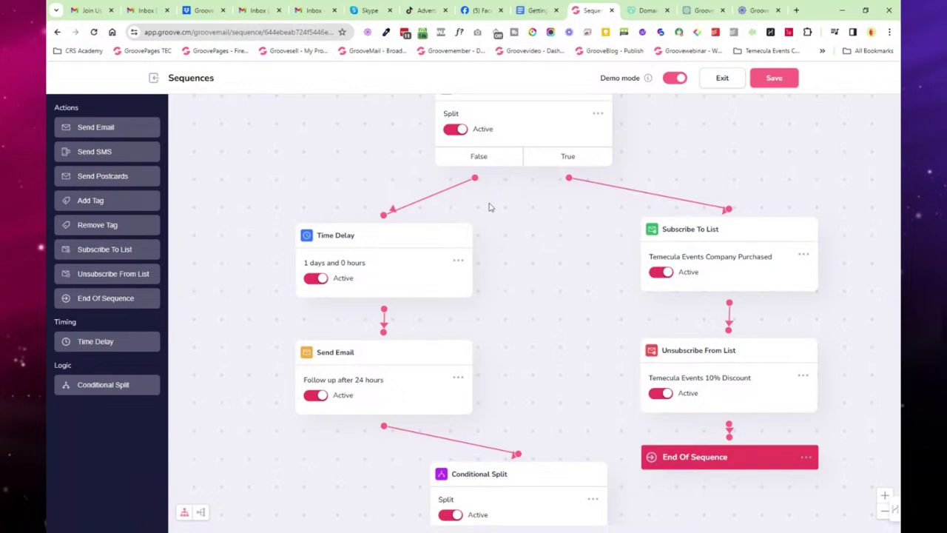
pyautogui.moveTo(530, 376); pyautogui.dragTo(513, 146)
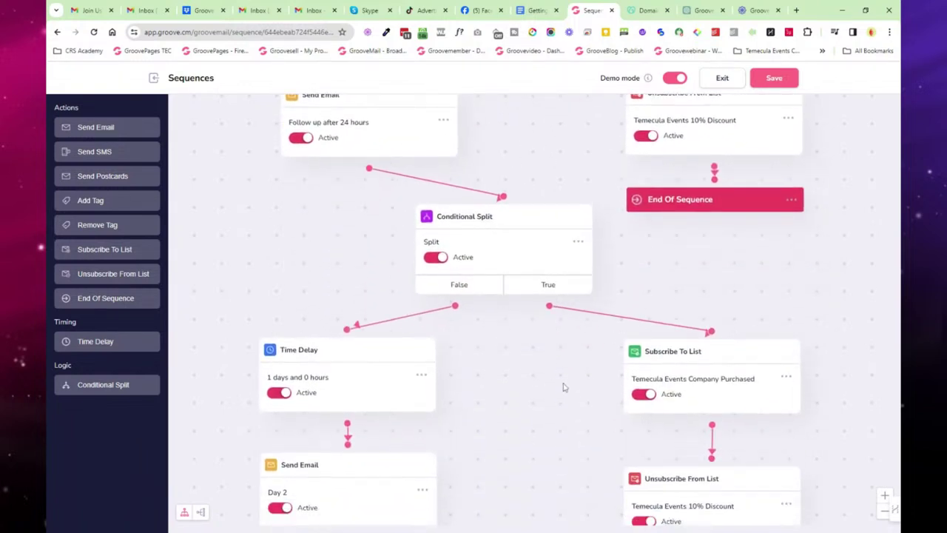
pyautogui.moveTo(562, 408); pyautogui.dragTo(565, 341)
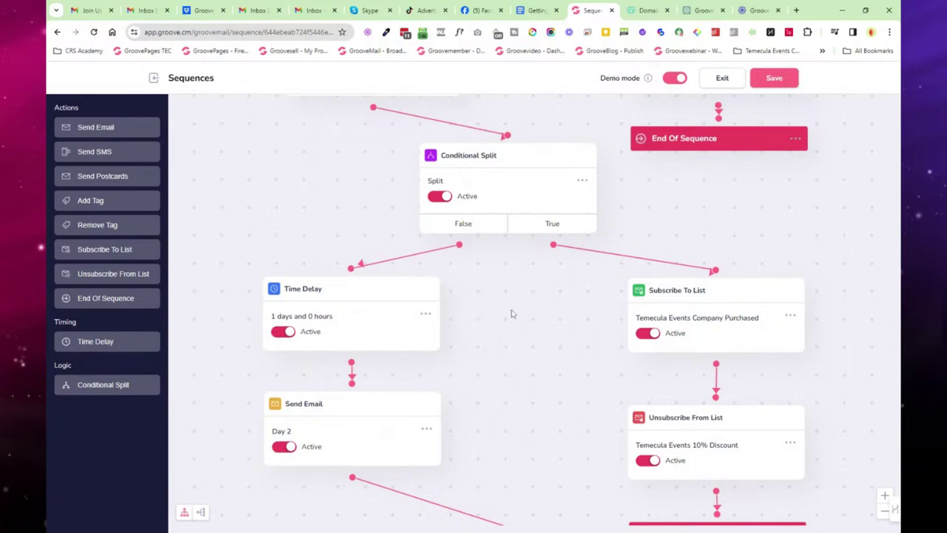
pyautogui.moveTo(513, 370); pyautogui.dragTo(508, 209)
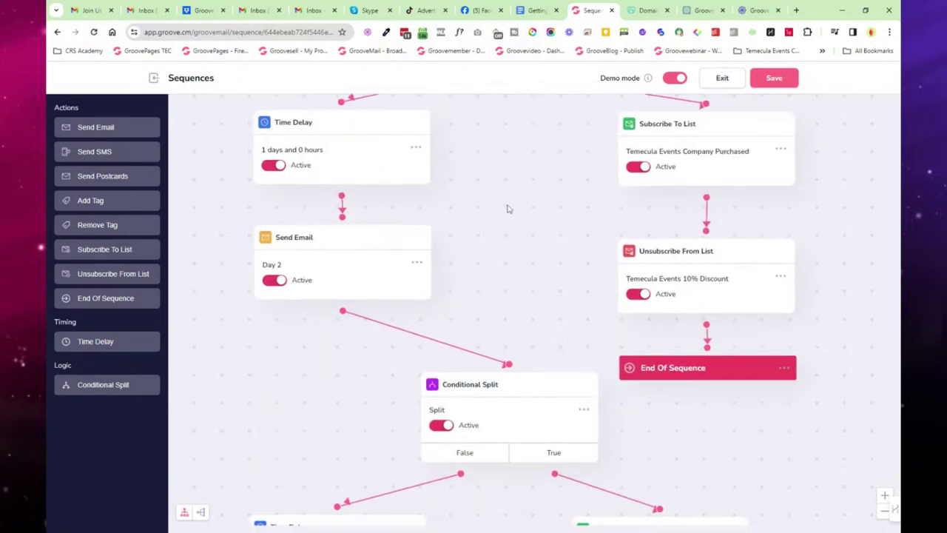
pyautogui.moveTo(514, 317); pyautogui.dragTo(503, 93)
pyautogui.moveTo(518, 417); pyautogui.dragTo(539, 215)
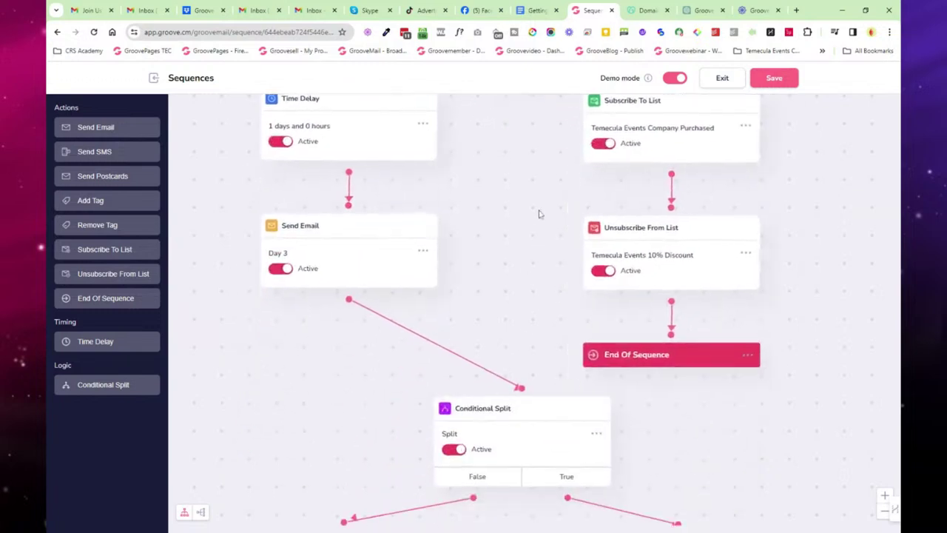
pyautogui.moveTo(527, 311); pyautogui.dragTo(560, 87)
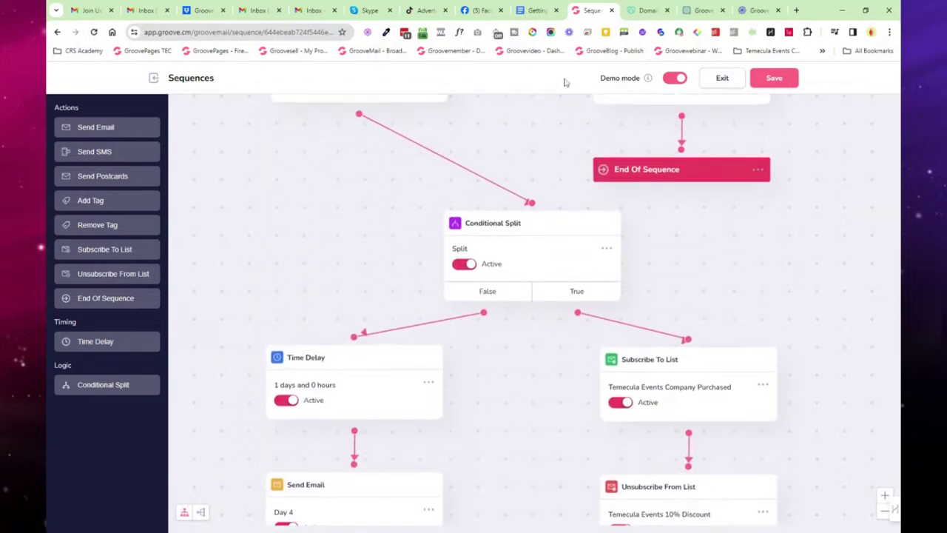
pyautogui.click(150, 80)
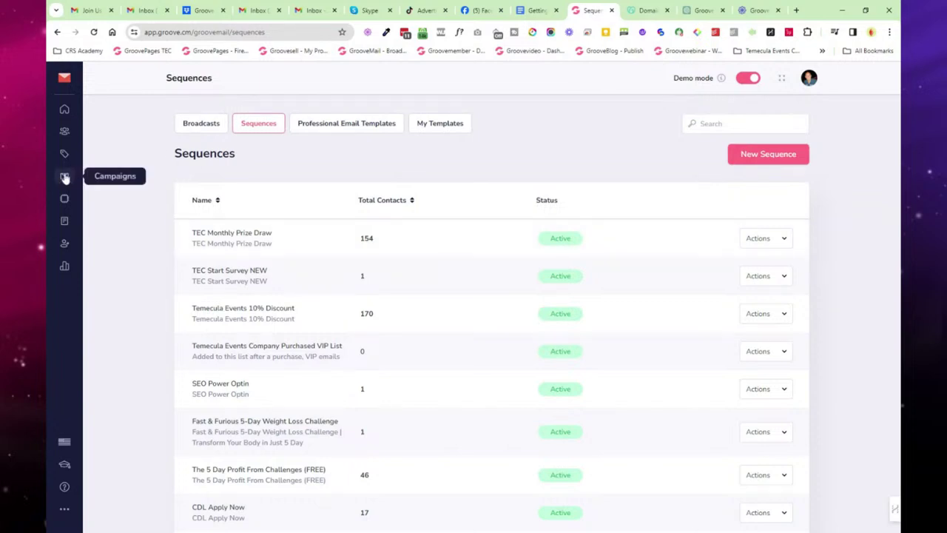
# Step: Open the Automations page, view the CPCF (Auto Affiliate) automation's IF and THEN rules, and close it without saving
pyautogui.click(65, 200)
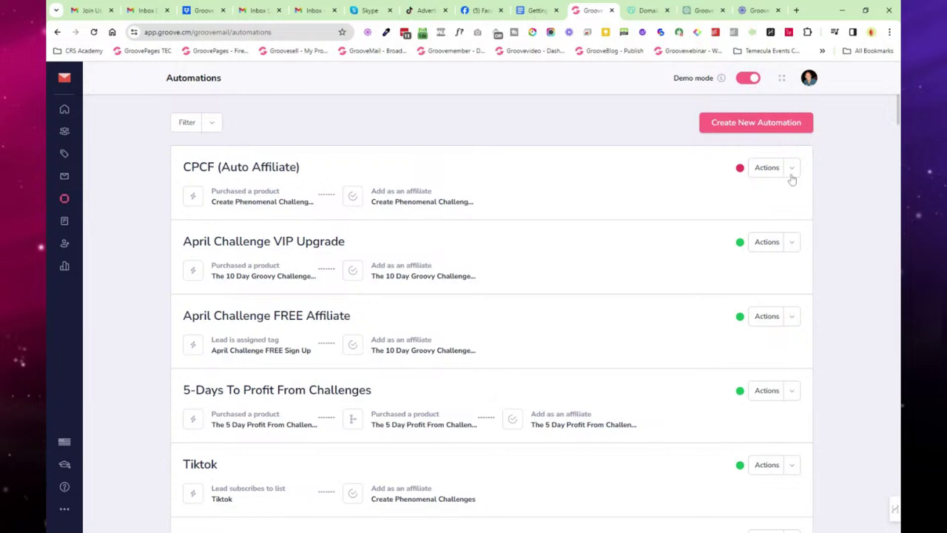
pyautogui.click(791, 176)
pyautogui.click(774, 194)
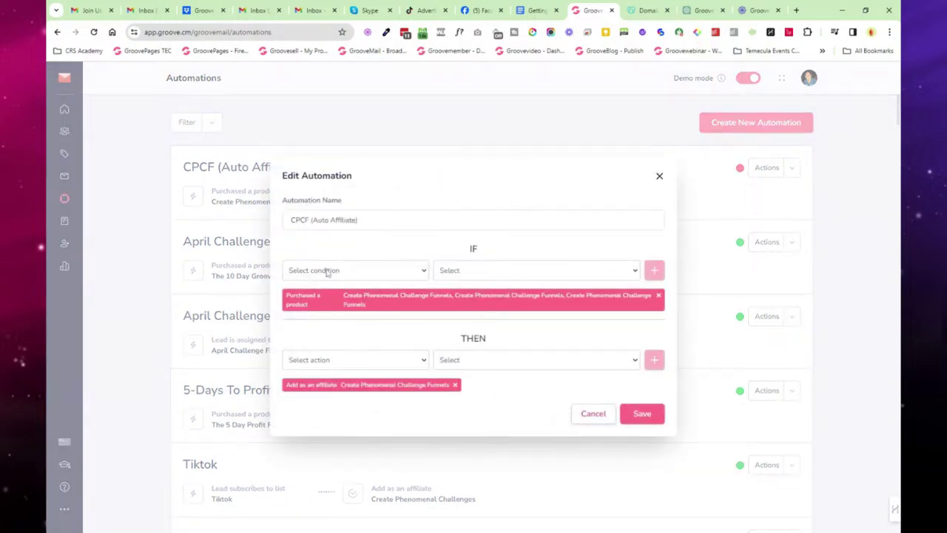
pyautogui.click(659, 177)
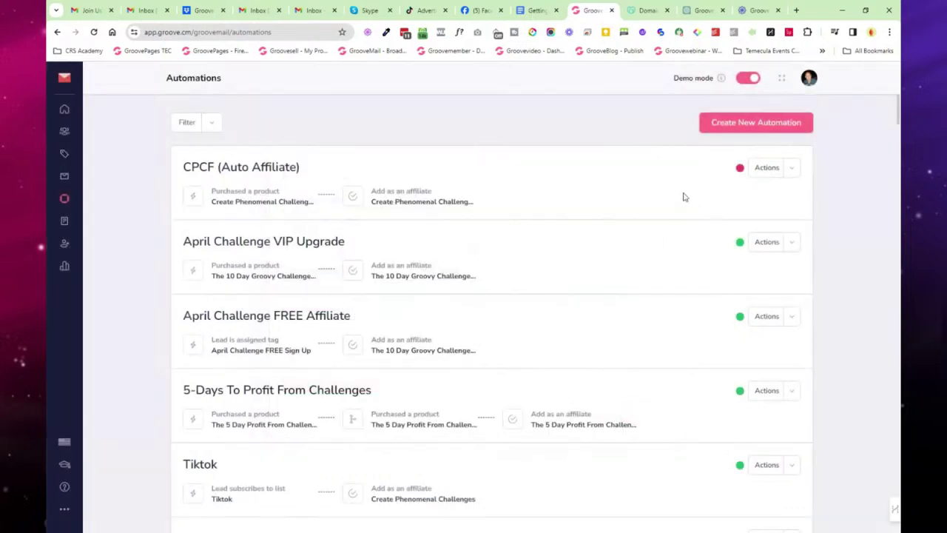
# Step: Resume the CPCF (Auto Affiliate) automation and pause it again
pyautogui.click(787, 172)
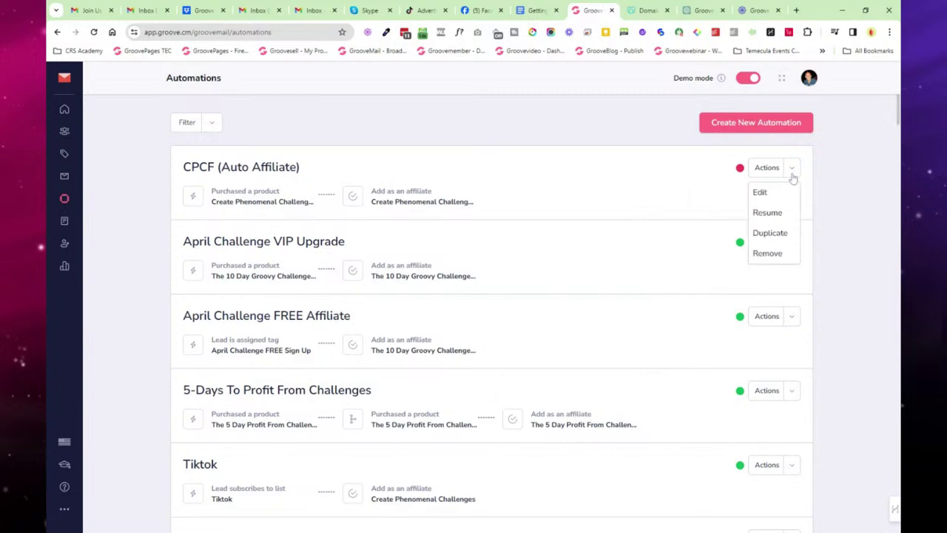
pyautogui.click(779, 218)
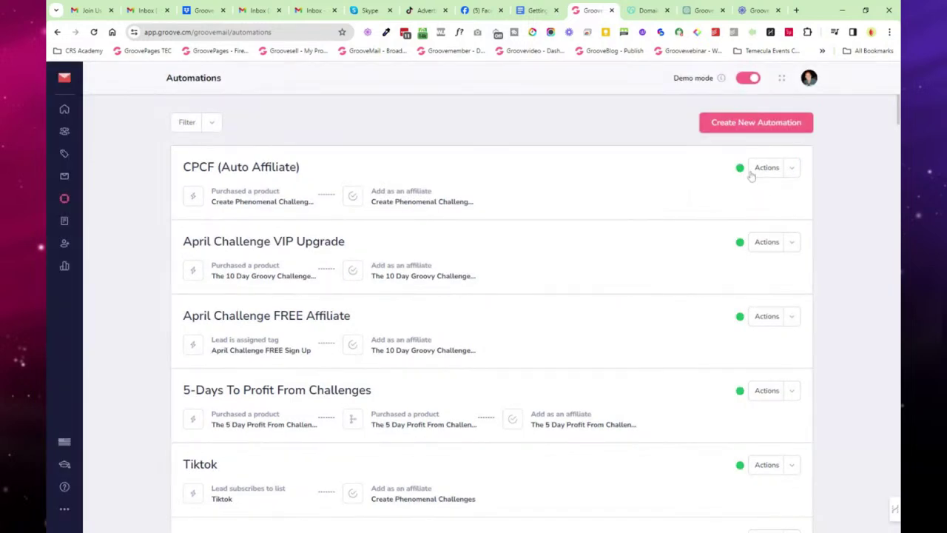
pyautogui.click(788, 171)
pyautogui.click(765, 216)
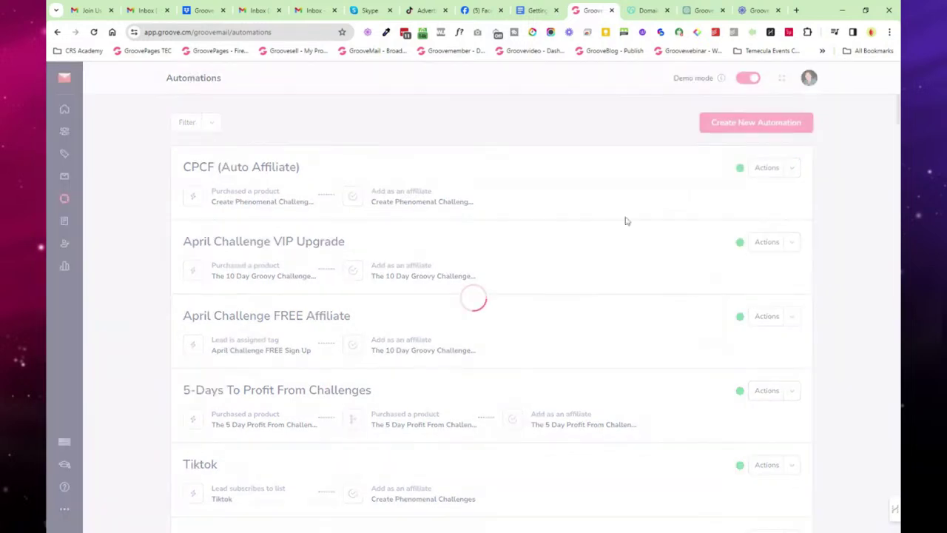
# Step: Open GrooveMail's Forms page and open the Test 123 form for editing
pyautogui.click(65, 224)
pyautogui.click(106, 131)
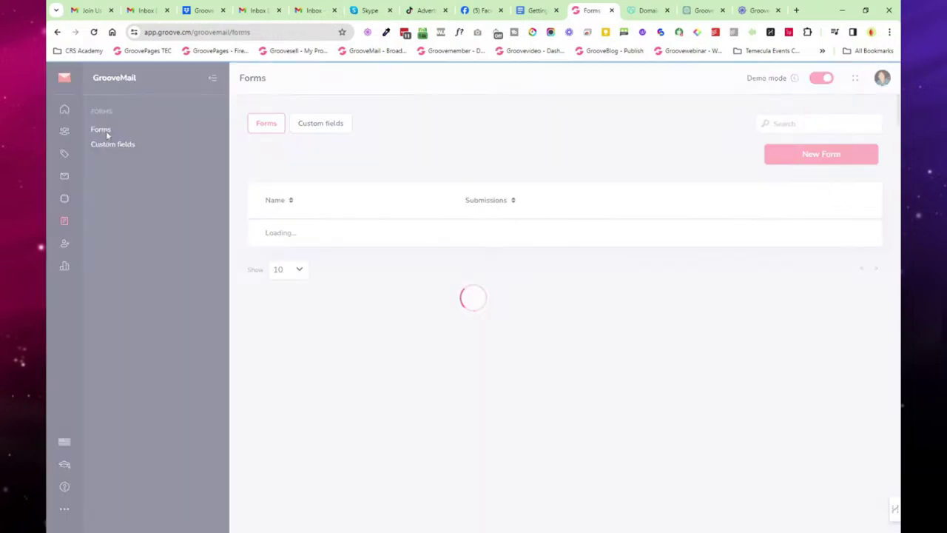
pyautogui.click(213, 76)
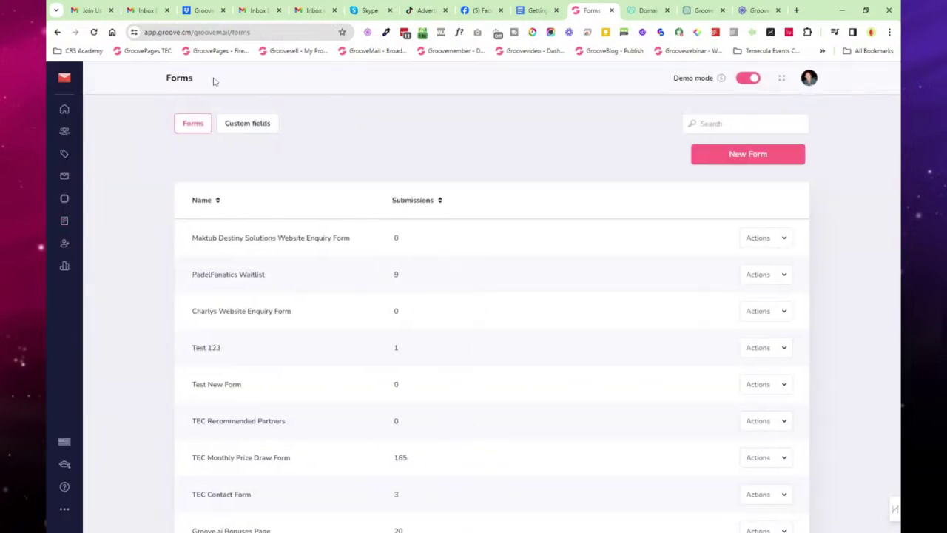
pyautogui.click(781, 350)
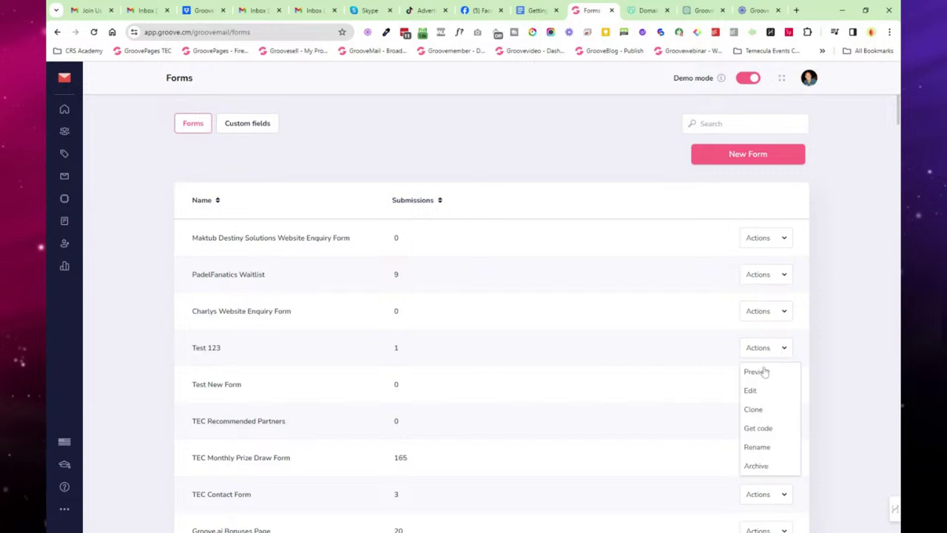
pyautogui.click(752, 391)
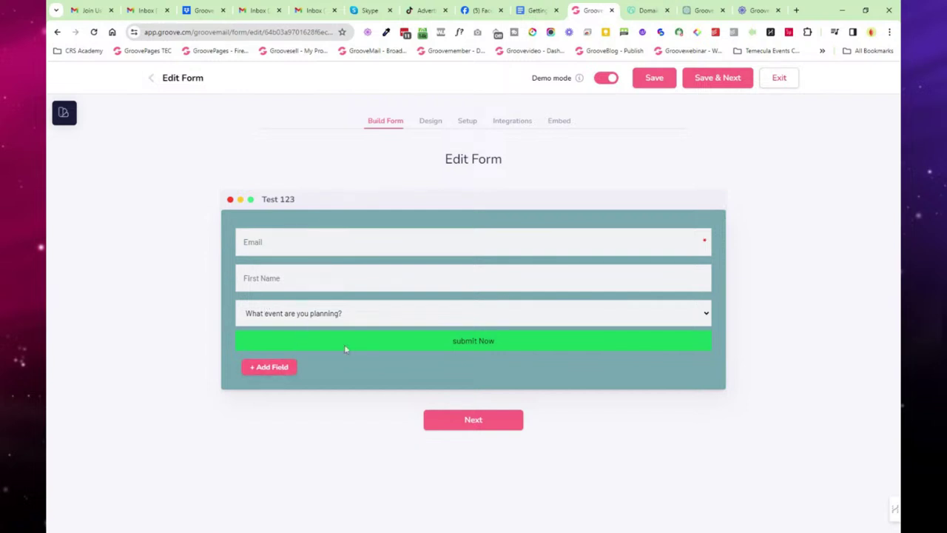
# Step: Review the Test 123 form's design stage and its setup settings, from subscriber list and sequences to forward responses
pyautogui.click(431, 126)
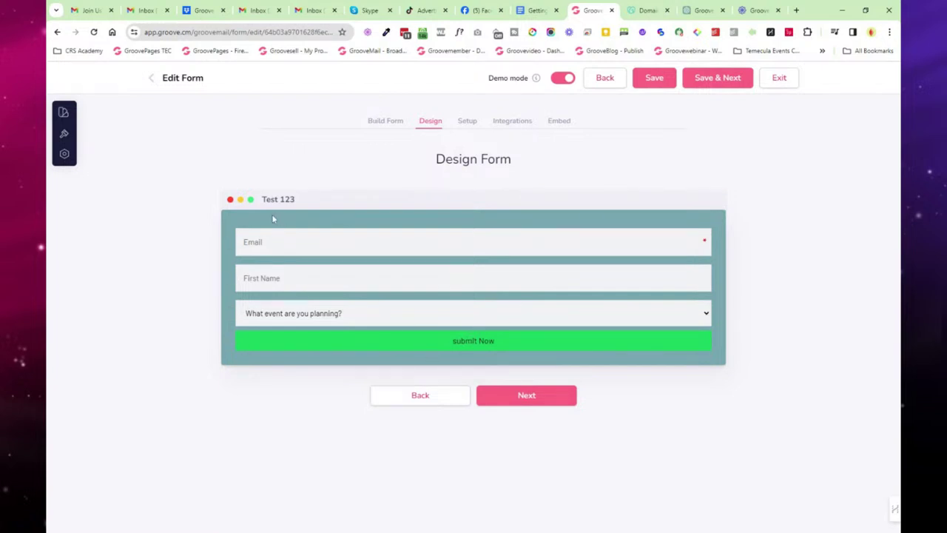
pyautogui.click(468, 123)
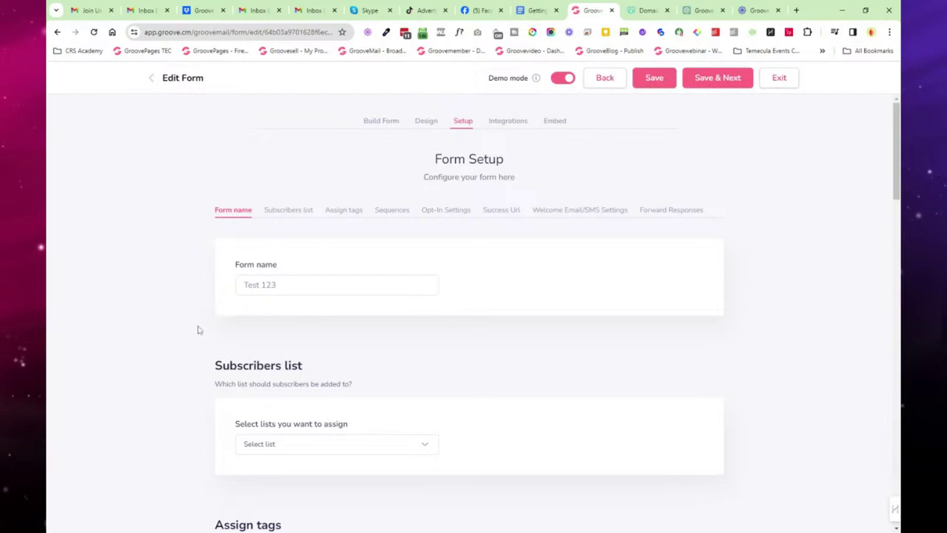
pyautogui.scroll(-9, 199, 328)
pyautogui.scroll(4, 197, 323)
pyautogui.scroll(-12, 197, 323)
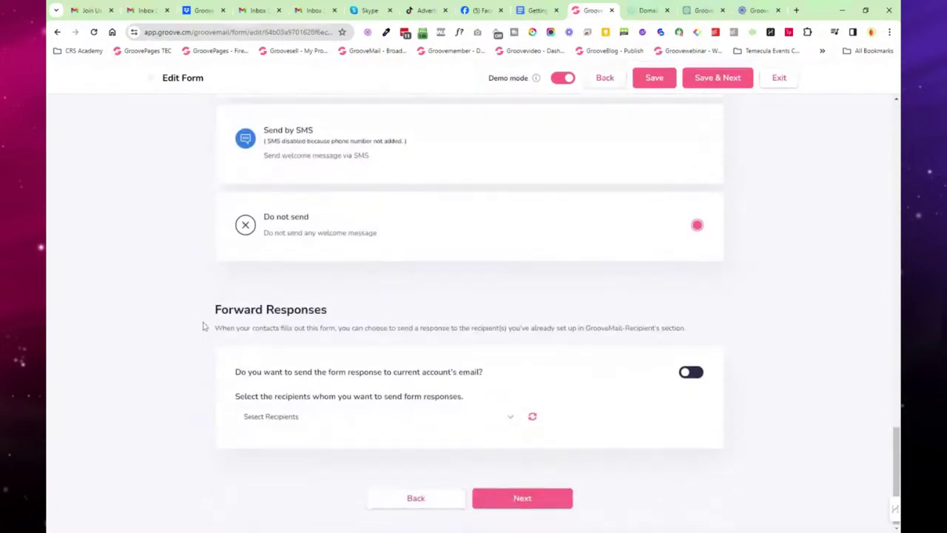
pyautogui.scroll(3, 203, 326)
pyautogui.scroll(-3, 203, 326)
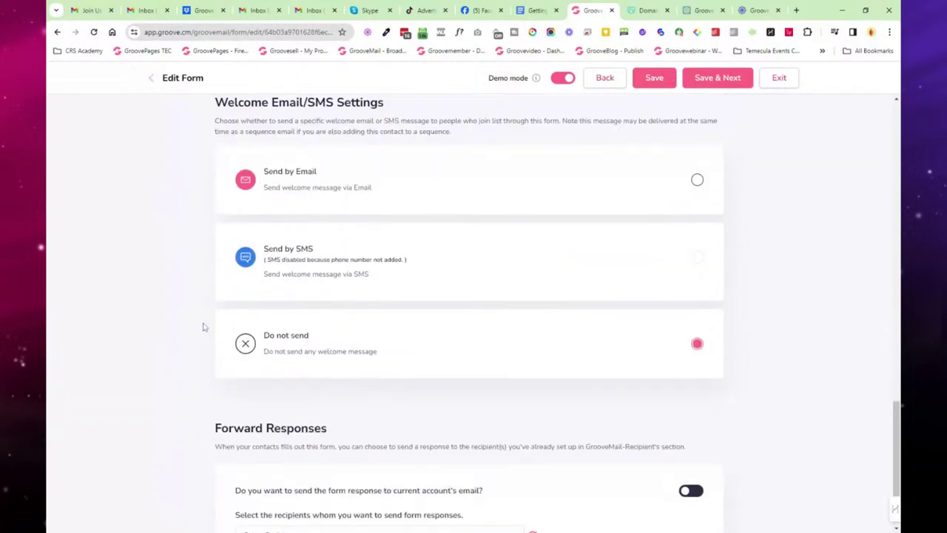
pyautogui.scroll(12, 270, 328)
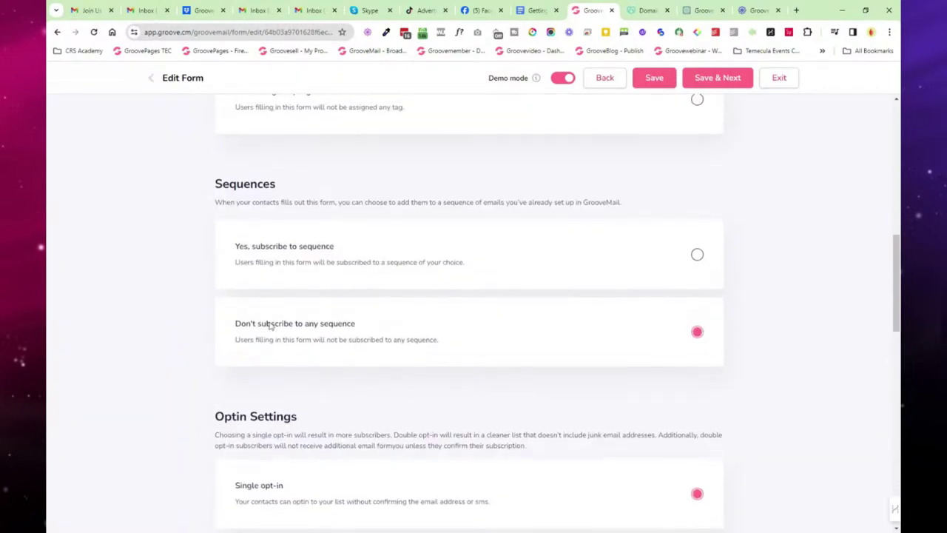
# Step: Review the form's integration settings for memberships, external integrations, webhooks and files
pyautogui.click(495, 122)
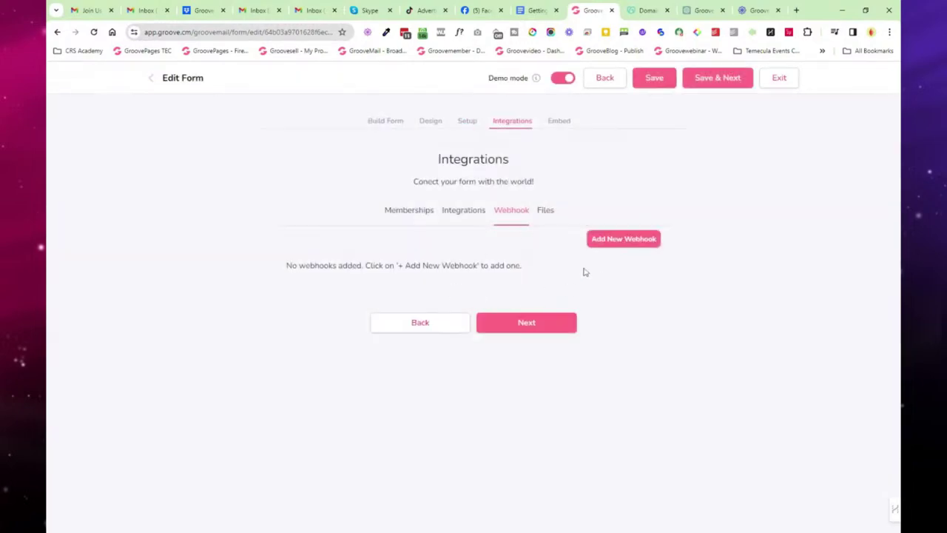
pyautogui.click(412, 215)
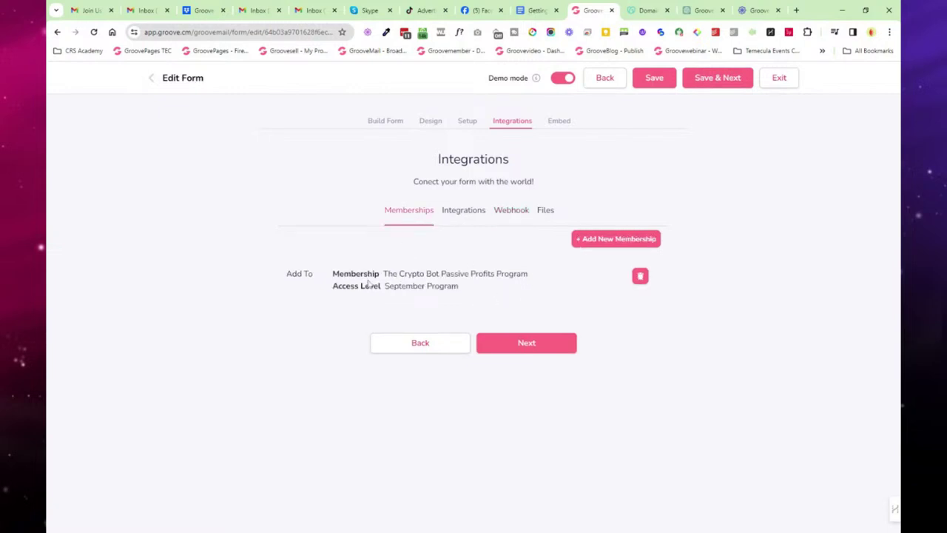
pyautogui.moveTo(384, 273); pyautogui.dragTo(531, 287)
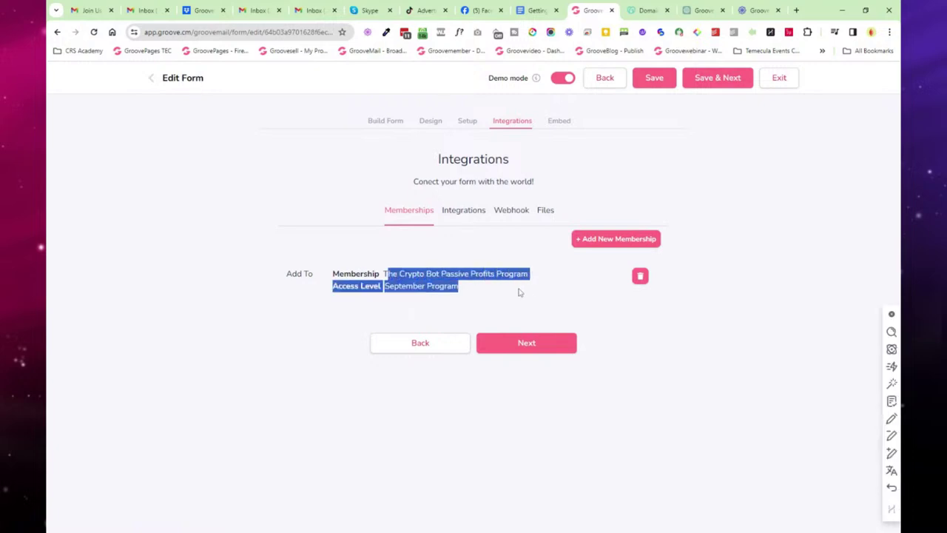
pyautogui.click(519, 292)
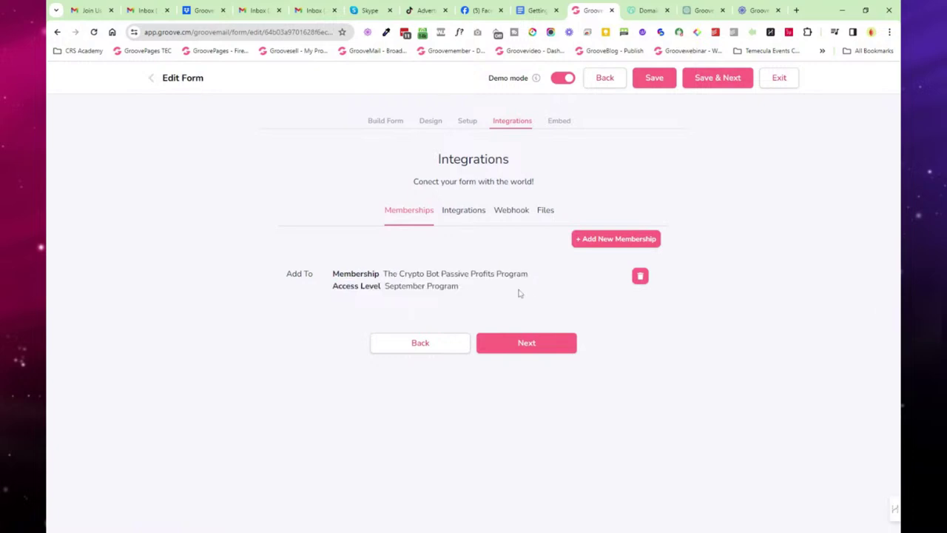
pyautogui.click(465, 214)
pyautogui.click(517, 215)
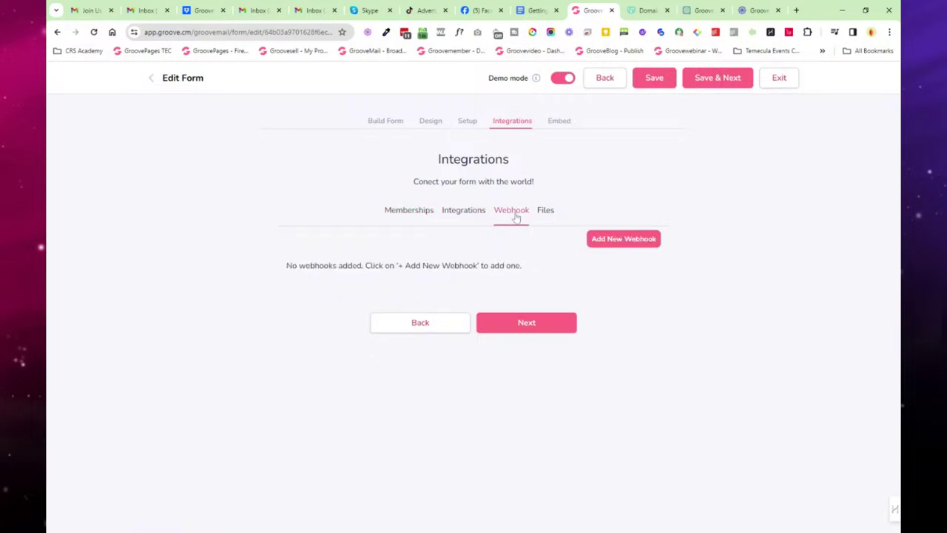
pyautogui.click(544, 213)
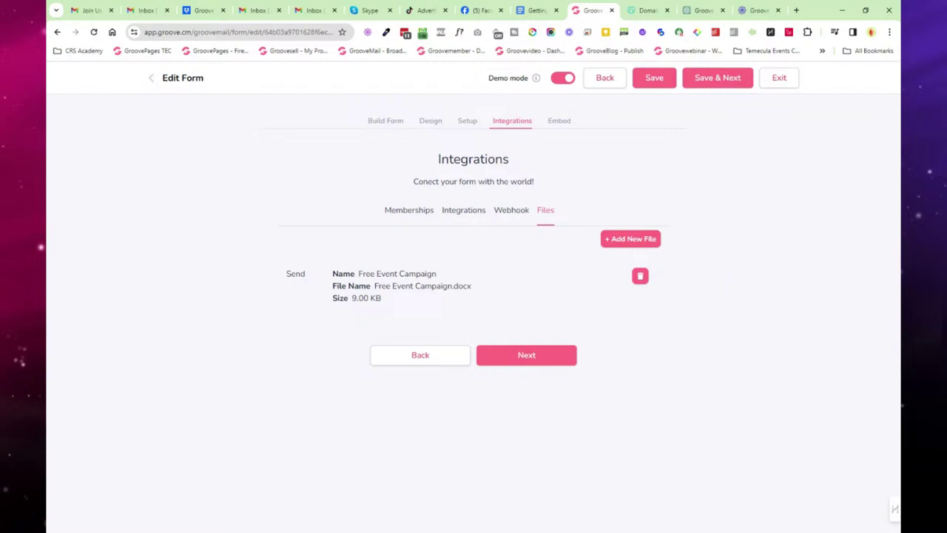
# Step: Leave the form editor and open GrooveMail's Email Sender list with the side menu collapsed
pyautogui.click(152, 80)
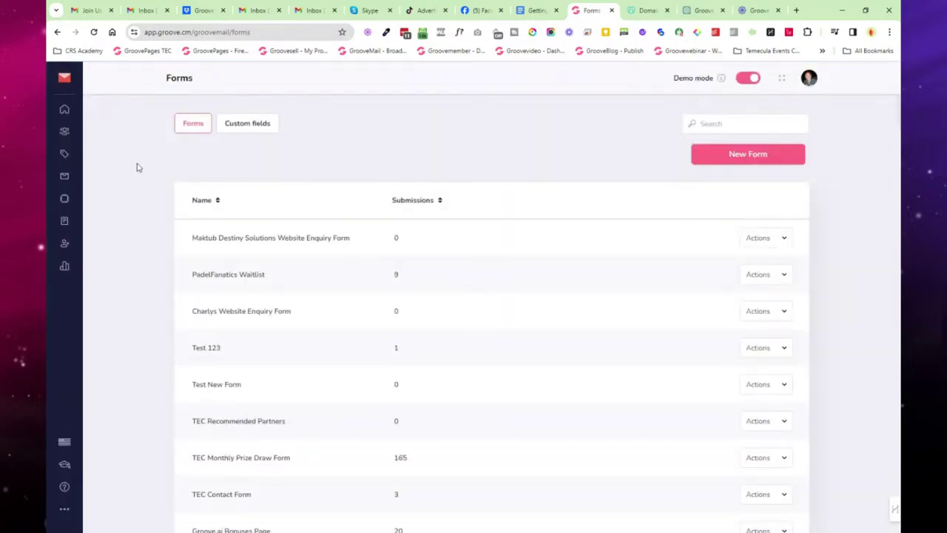
pyautogui.click(64, 244)
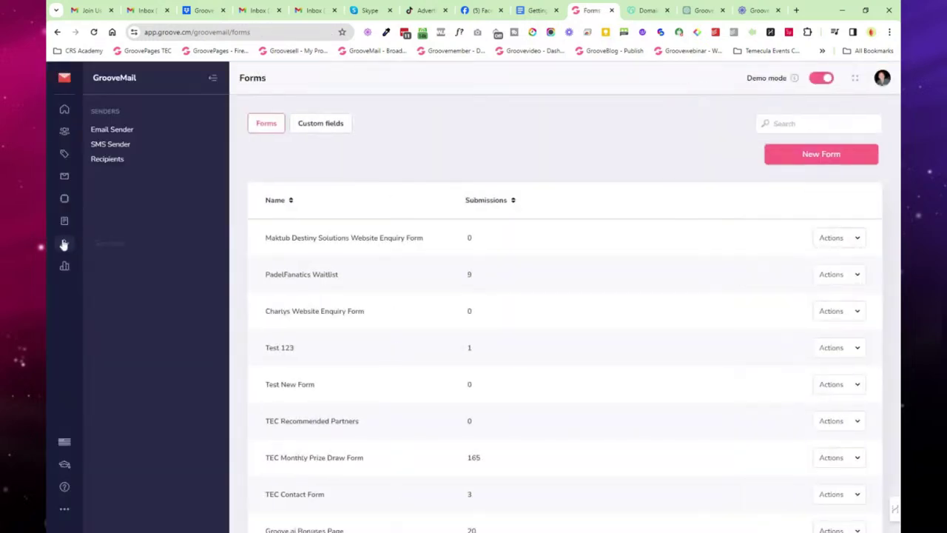
pyautogui.click(123, 130)
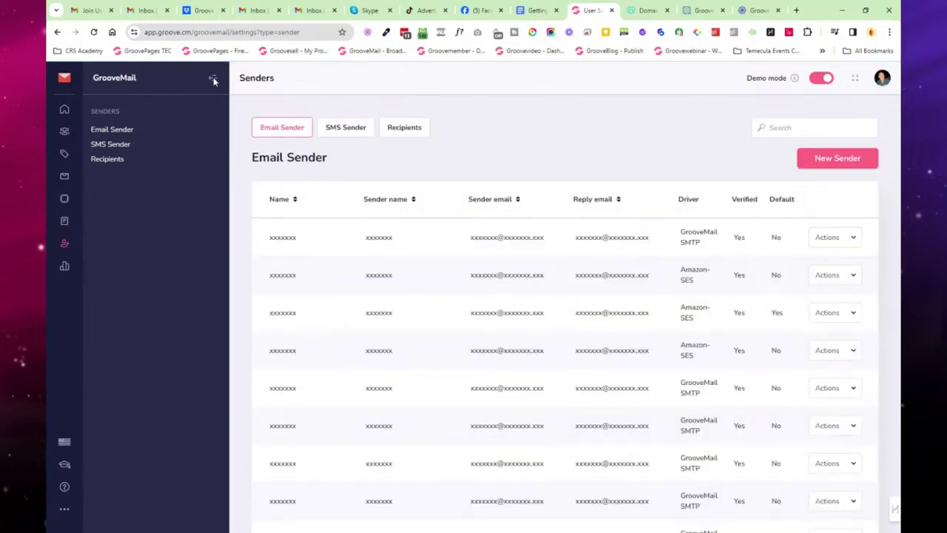
pyautogui.click(213, 80)
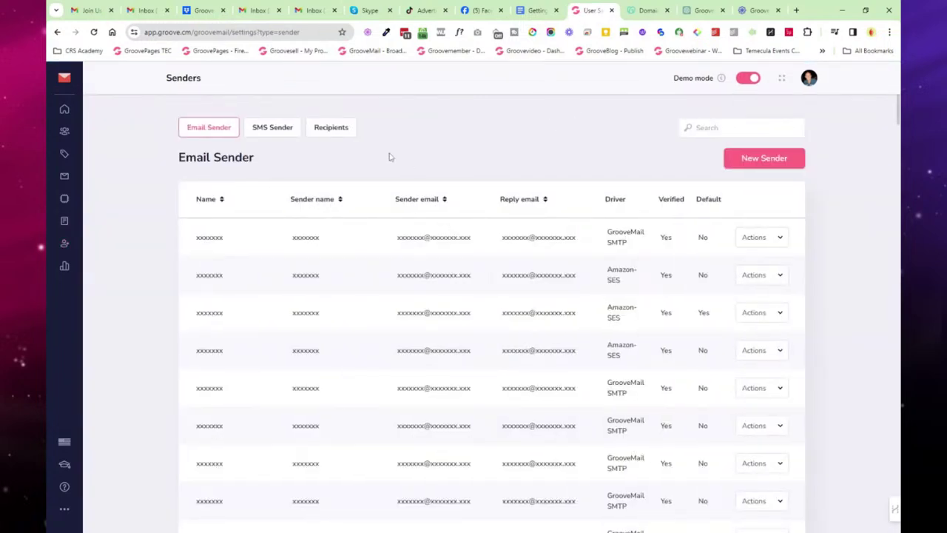
# Step: Start a new email sender and go through the SMTP driver options MailGun, SendGrid, SparkPost and Amazon-SES
pyautogui.click(769, 157)
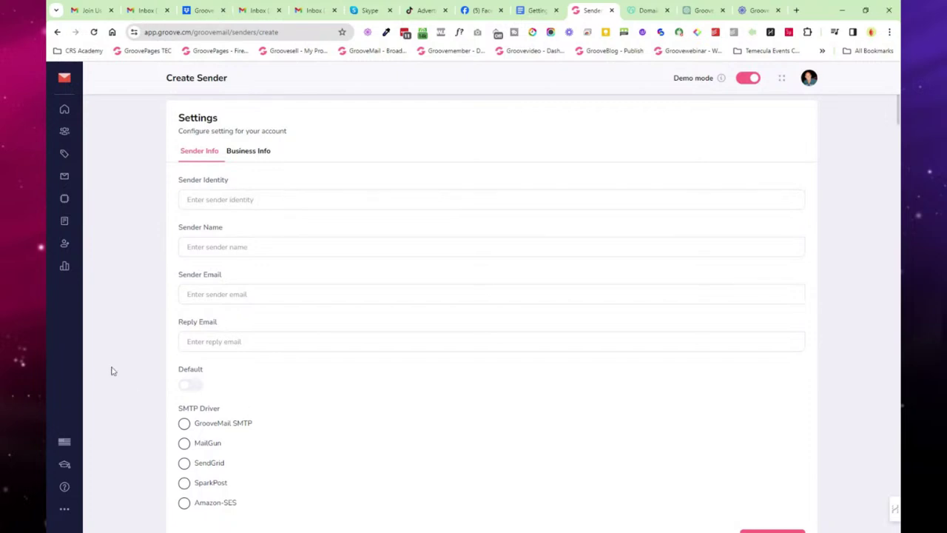
pyautogui.scroll(-1, 119, 368)
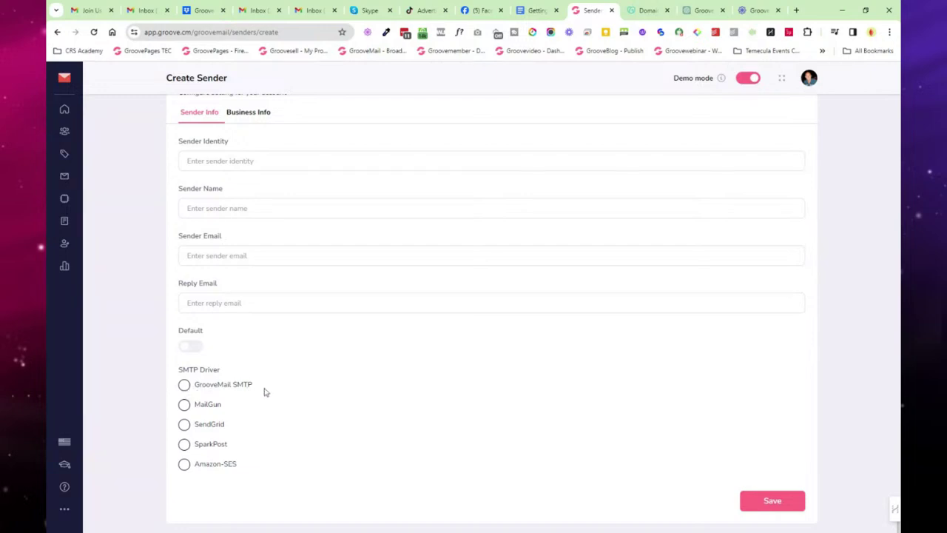
pyautogui.click(184, 404)
pyautogui.scroll(-1, 175, 404)
pyautogui.click(184, 373)
pyautogui.click(183, 393)
pyautogui.click(183, 413)
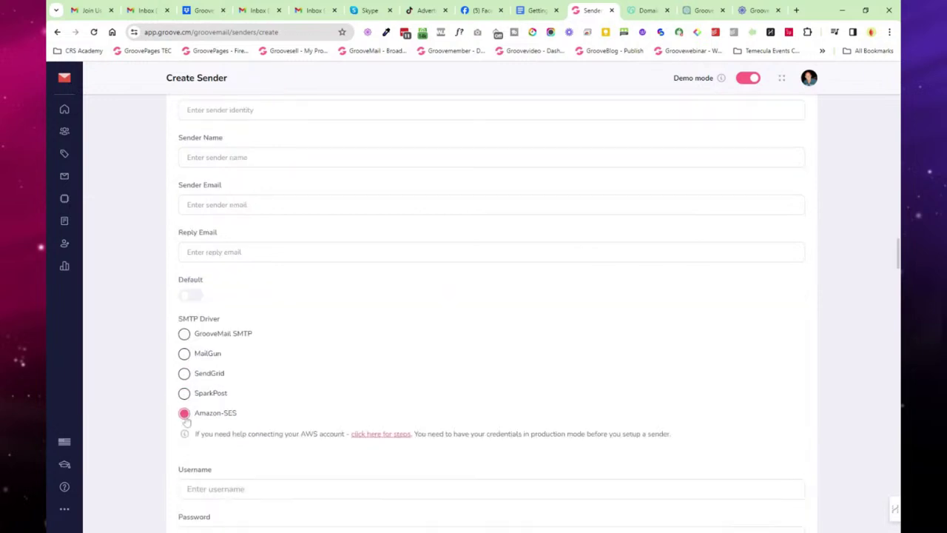
# Step: Compare the connection fields for SendGrid and Amazon-SES, and review the new sender's business info settings
pyautogui.click(185, 373)
pyautogui.scroll(-1, 262, 359)
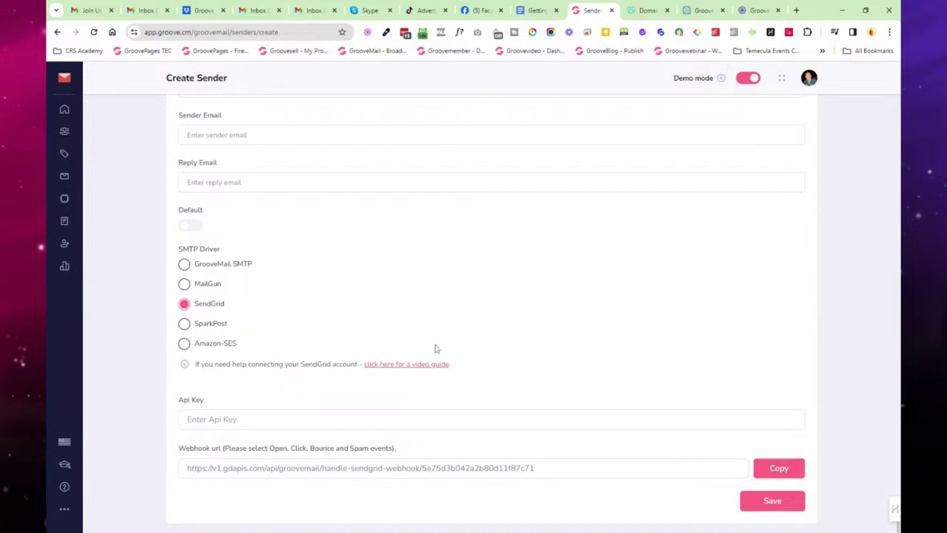
pyautogui.click(184, 343)
pyautogui.scroll(-2, 339, 364)
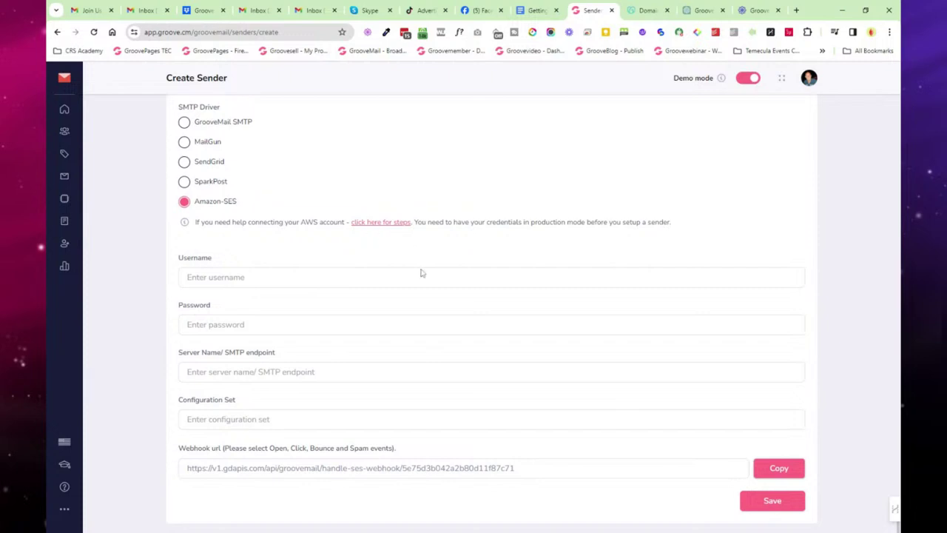
pyautogui.scroll(5, 380, 307)
pyautogui.click(258, 152)
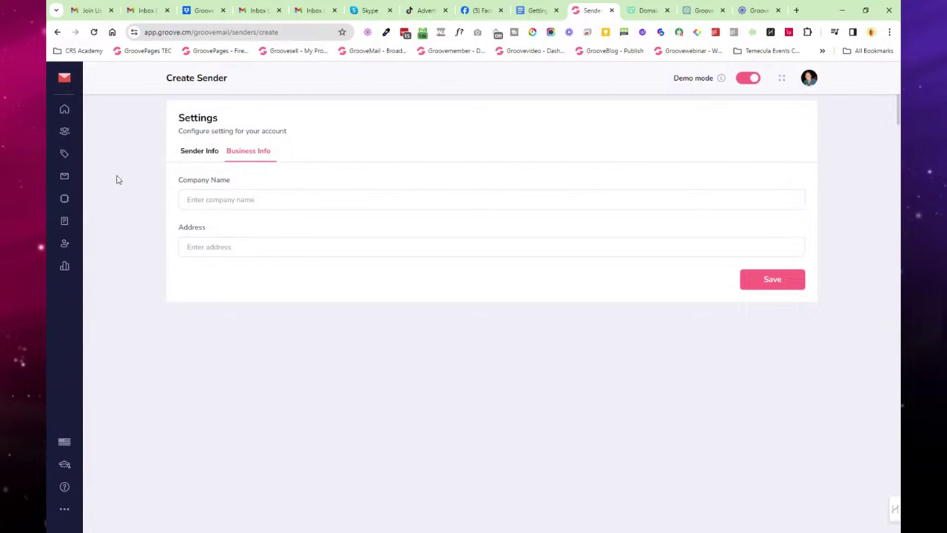
# Step: Leave the unsaved sender and review the overview on GrooveMail's dashboard
pyautogui.click(65, 245)
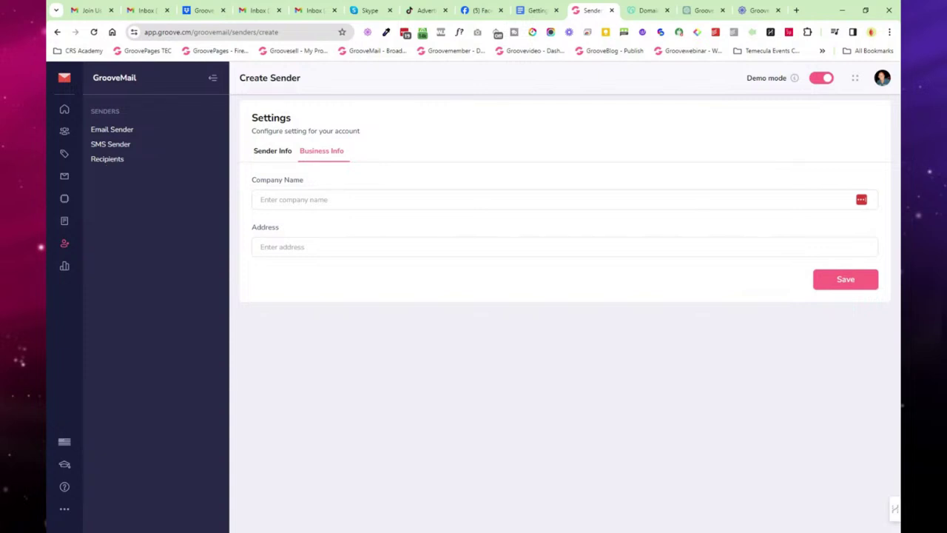
pyautogui.click(64, 110)
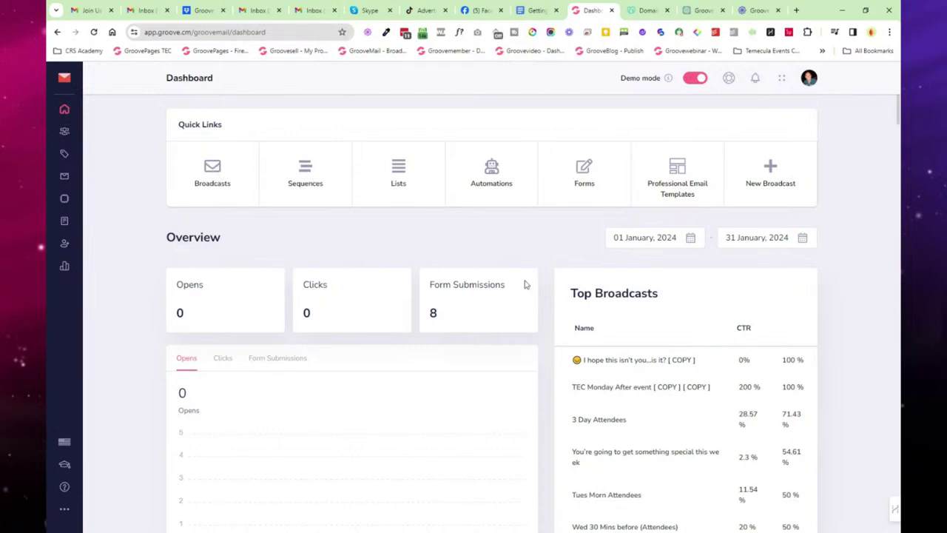
pyautogui.scroll(-1, 549, 293)
pyautogui.scroll(1, 549, 293)
# Step: Return to the main Groove overview, check the onboarding roadmap document in Google Docs, and open GrooveMember
pyautogui.click(64, 77)
pyautogui.click(115, 138)
pyautogui.click(537, 11)
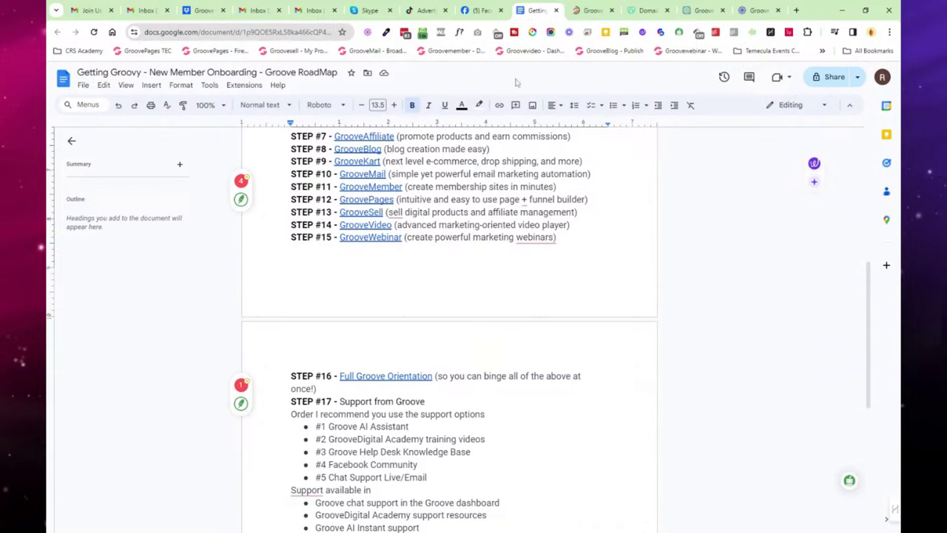
pyautogui.click(589, 11)
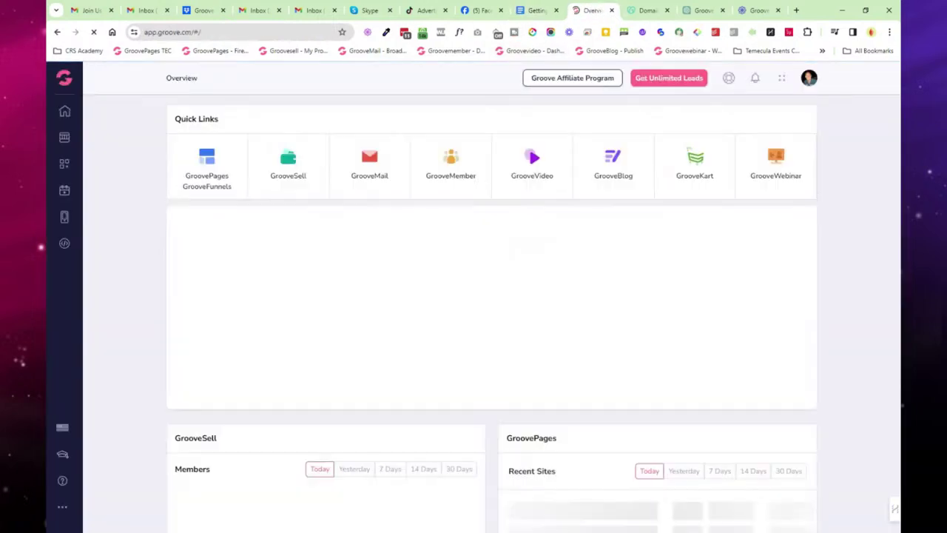
pyautogui.click(447, 177)
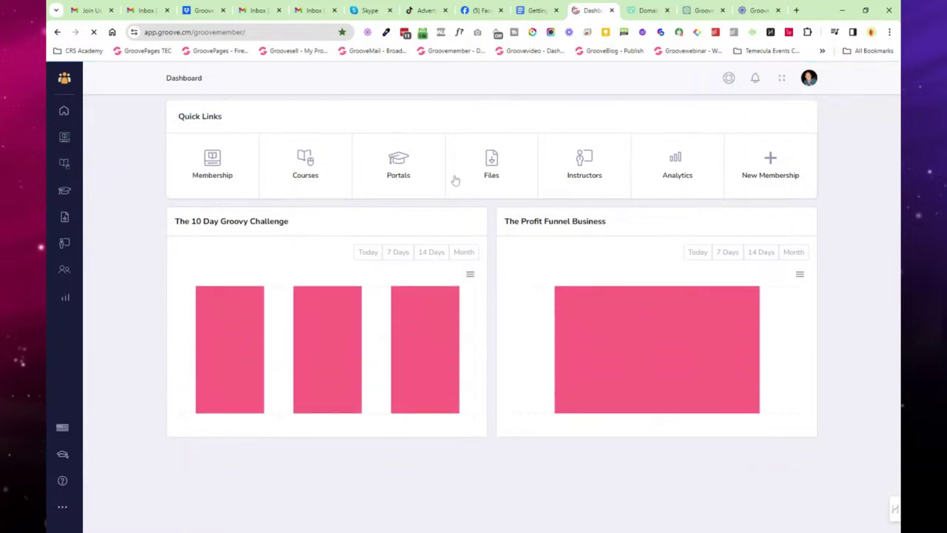
# Step: Open the PadelFanatics membership, preview its site customization page, and return to the memberships list
pyautogui.click(63, 139)
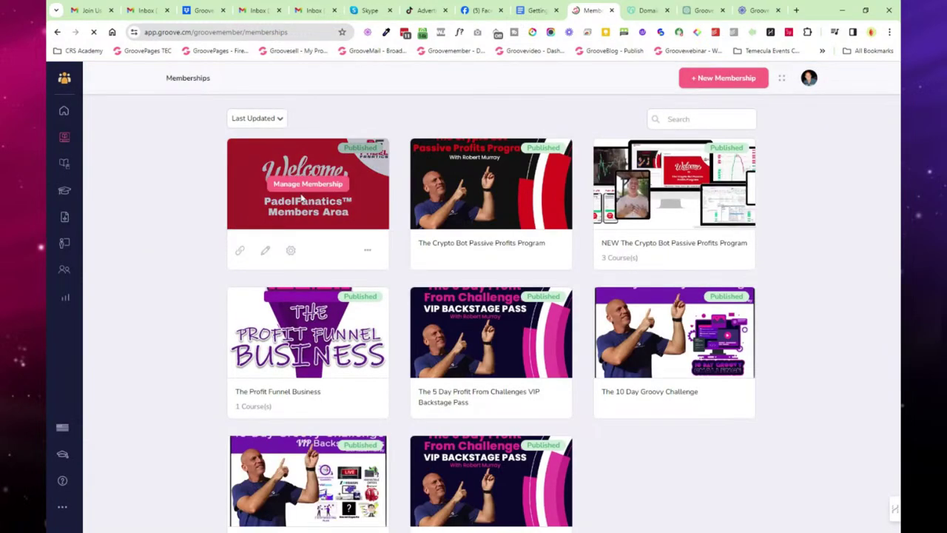
pyautogui.click(302, 186)
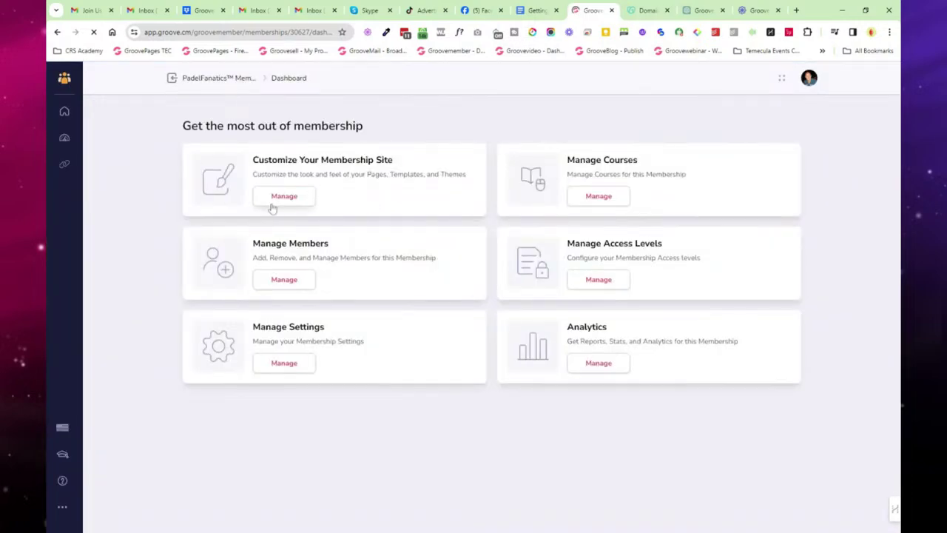
pyautogui.click(275, 199)
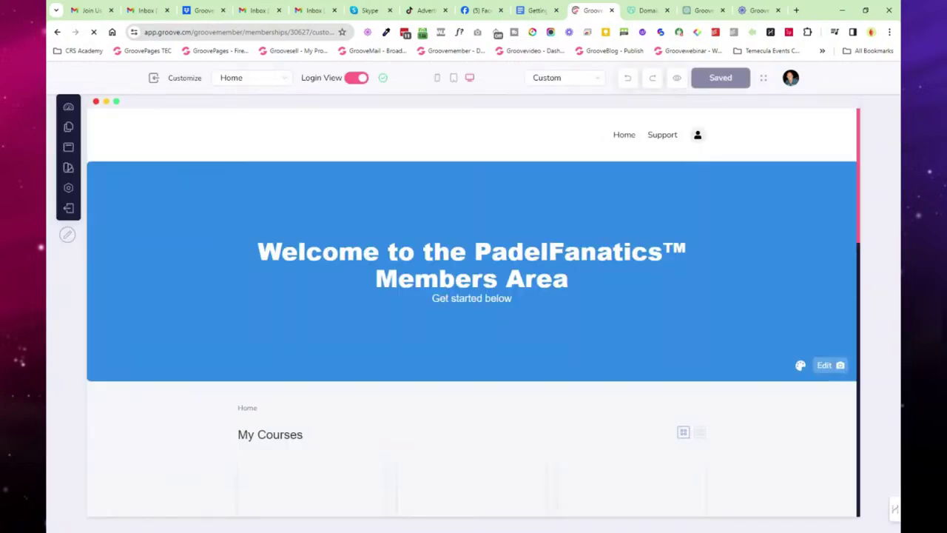
pyautogui.click(154, 78)
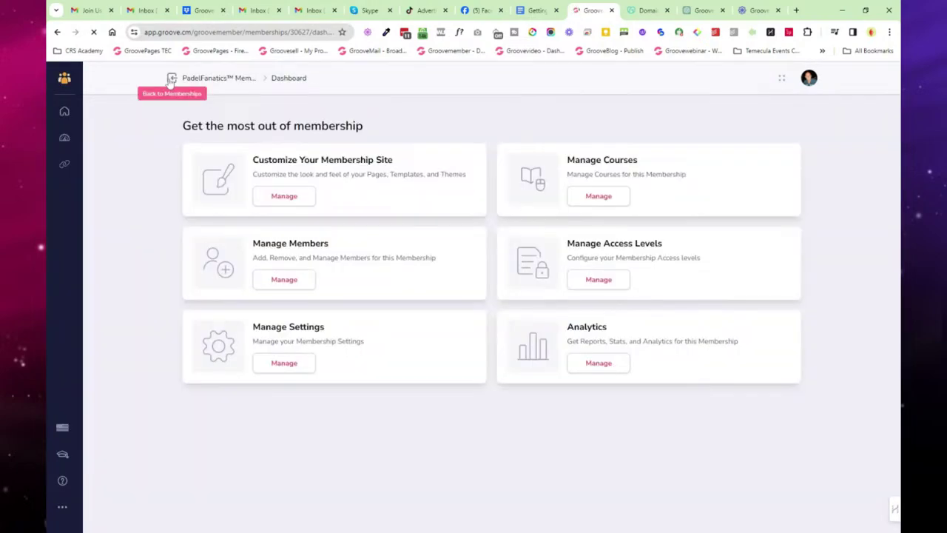
pyautogui.click(170, 80)
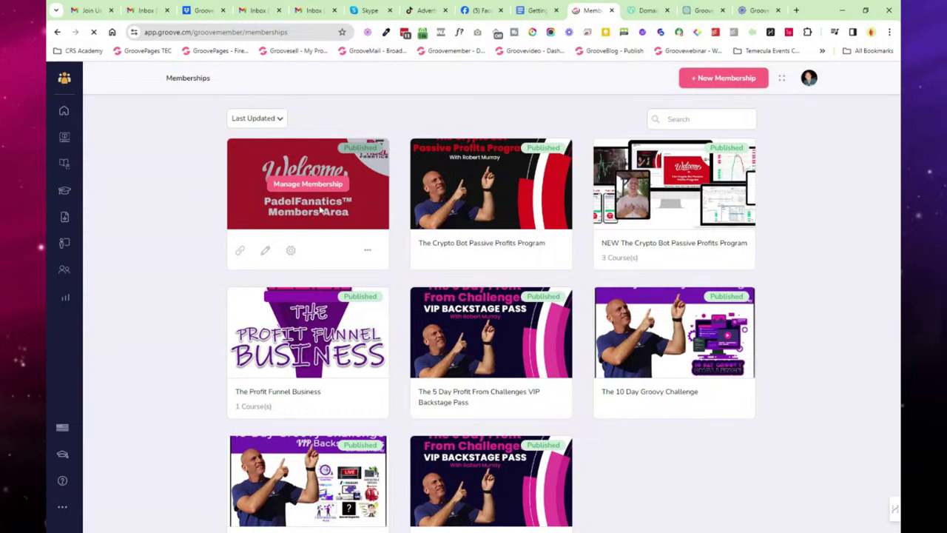
# Step: Open the PadelFanatics membership's dashboard again and view its courses
pyautogui.click(305, 185)
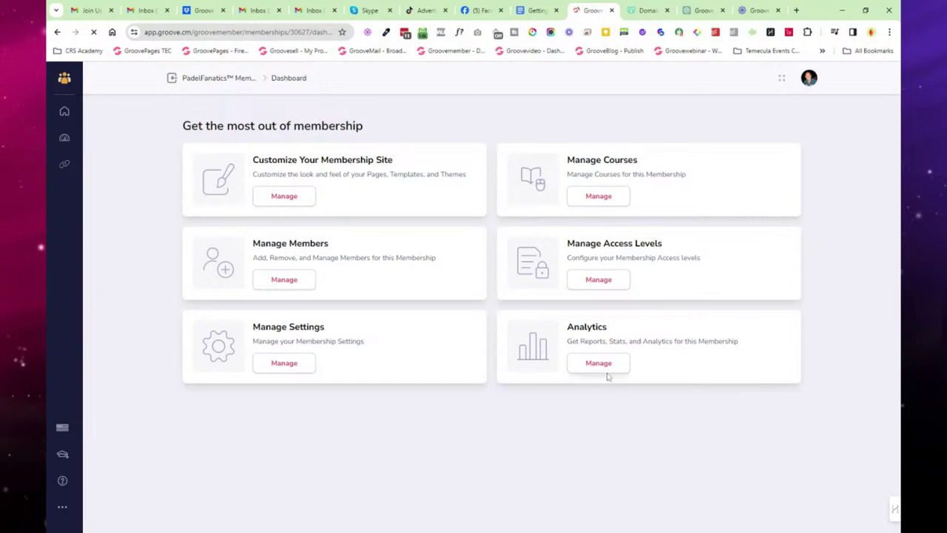
pyautogui.click(598, 197)
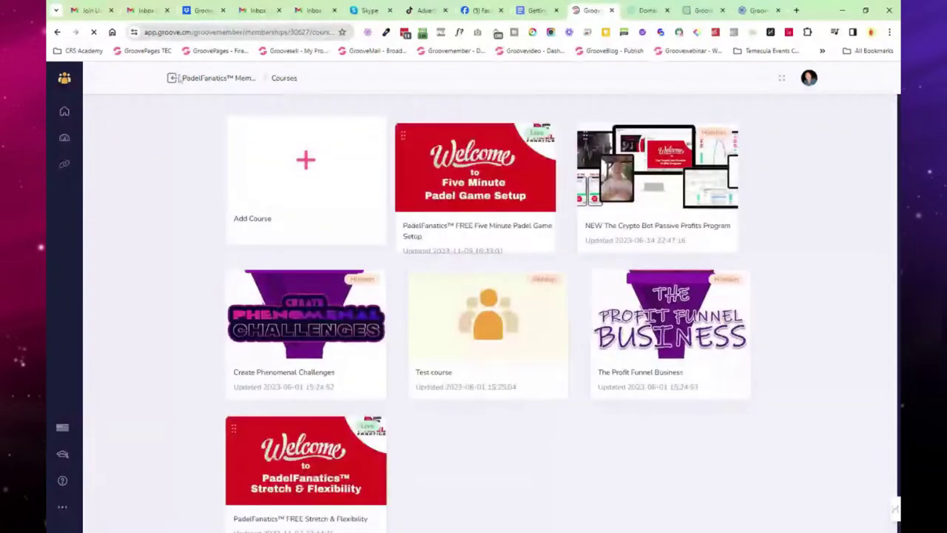
pyautogui.click(178, 79)
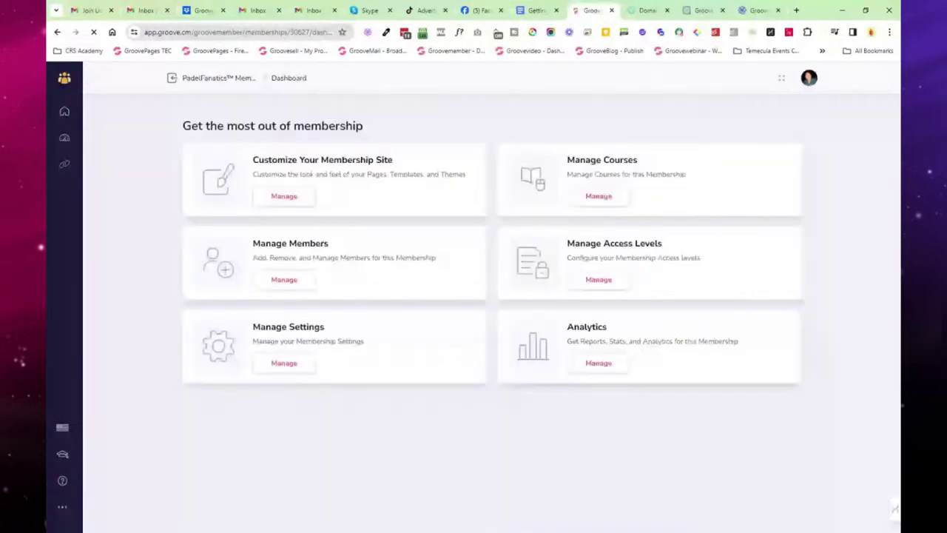
# Step: Open the PadelFanatics site for customization and examine its home page from the welcome banner to the course sections
pyautogui.click(287, 195)
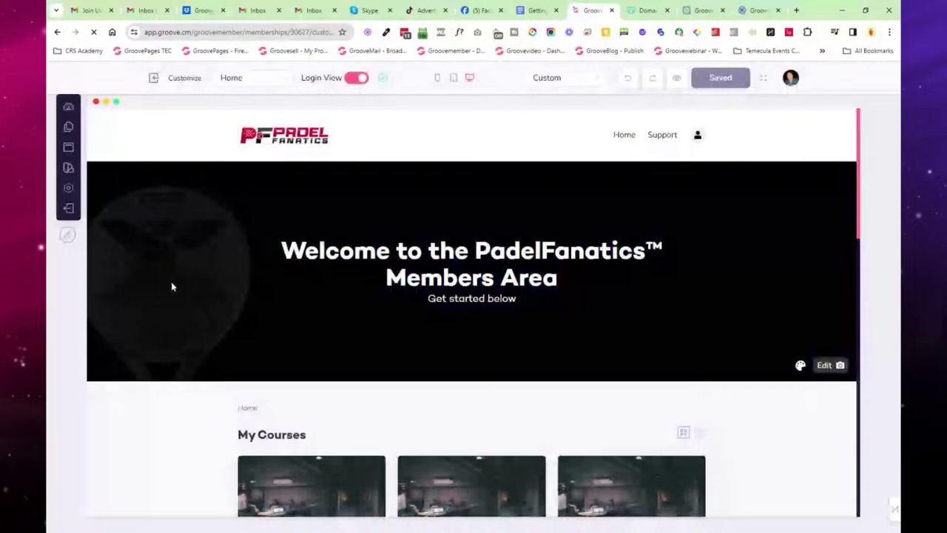
pyautogui.scroll(-5, 483, 229)
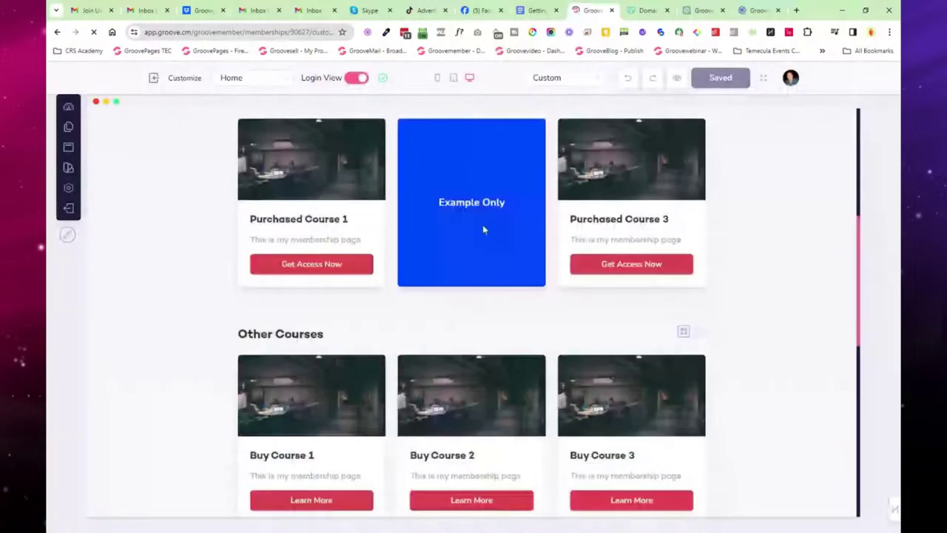
pyautogui.scroll(-5, 483, 229)
pyautogui.scroll(4, 323, 261)
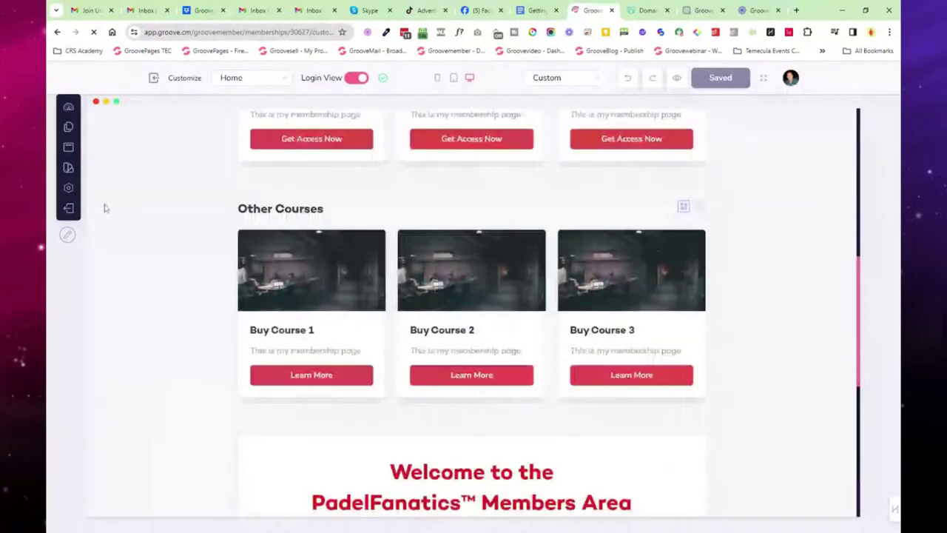
pyautogui.scroll(4, 105, 209)
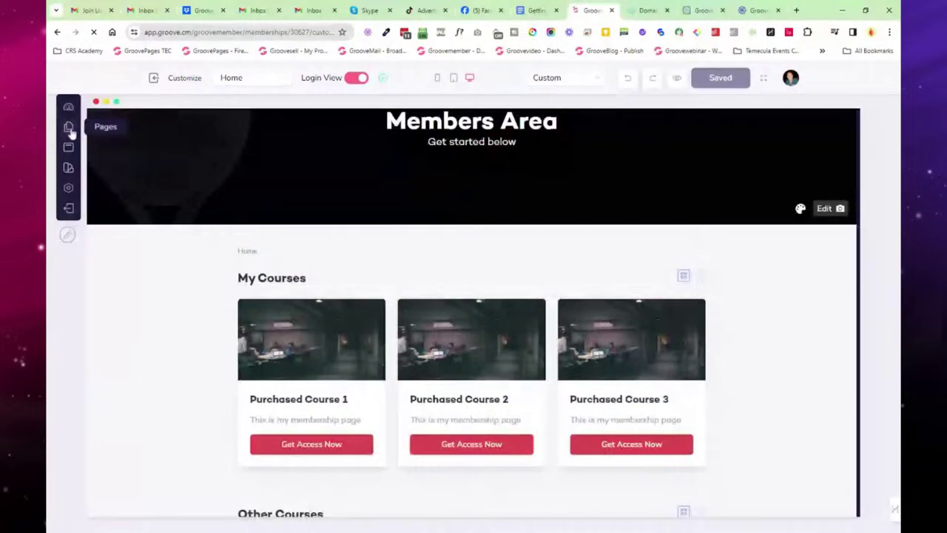
# Step: Review the membership site's pages and its header, footer and logo navigation settings
pyautogui.click(68, 126)
pyautogui.scroll(2, 664, 192)
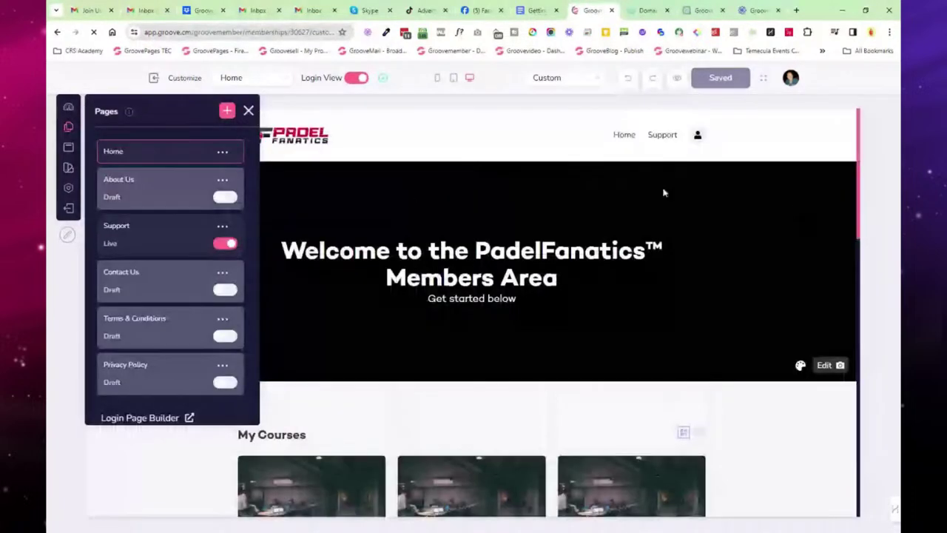
pyautogui.scroll(-1, 172, 282)
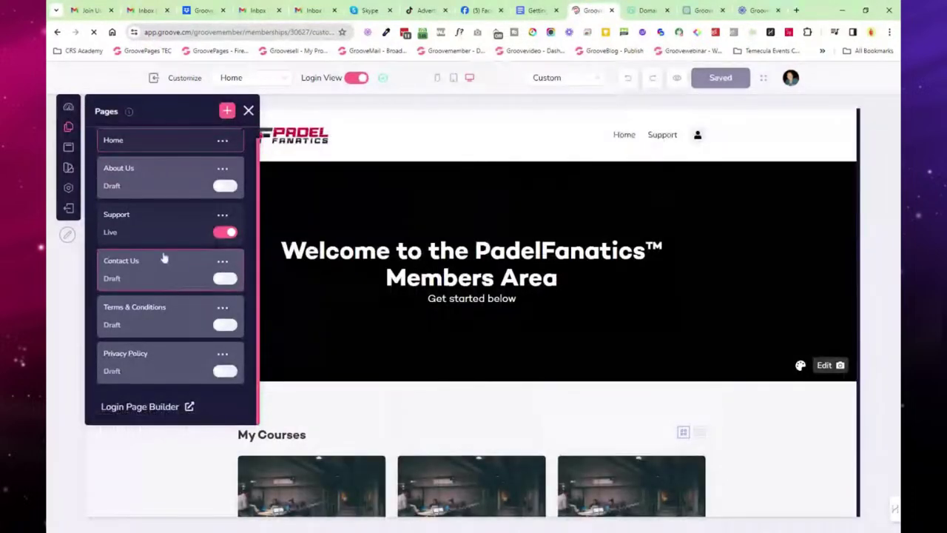
pyautogui.click(68, 147)
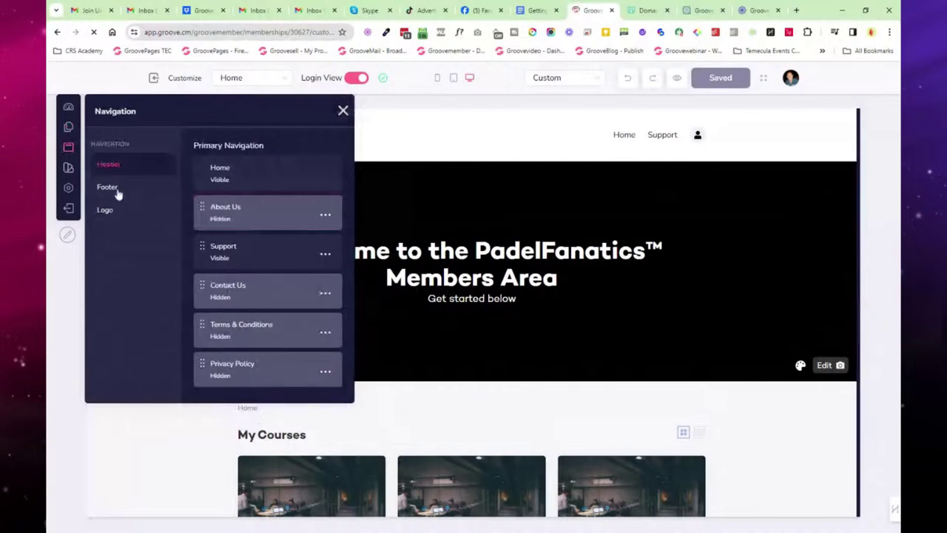
pyautogui.click(114, 190)
pyautogui.click(112, 212)
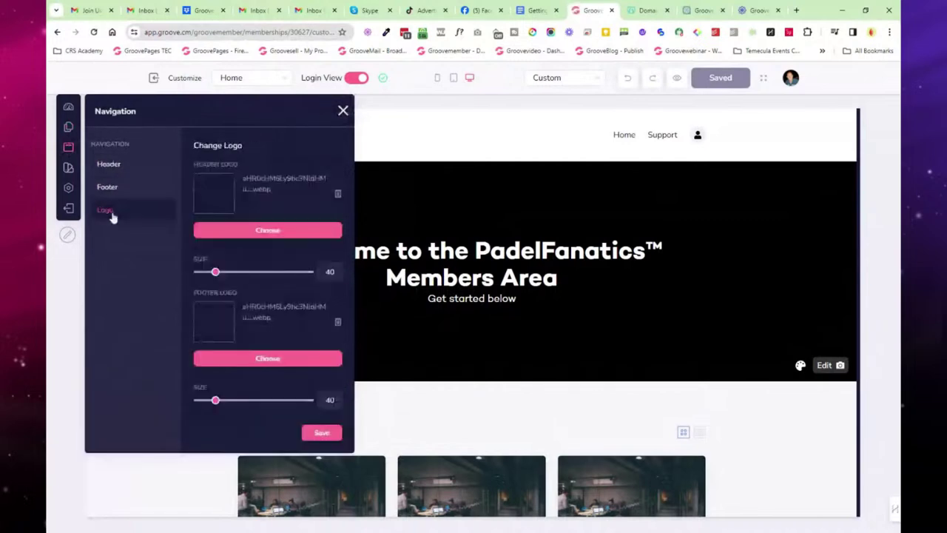
# Step: View the membership site's templates and Site SEO settings, and close the settings
pyautogui.click(69, 167)
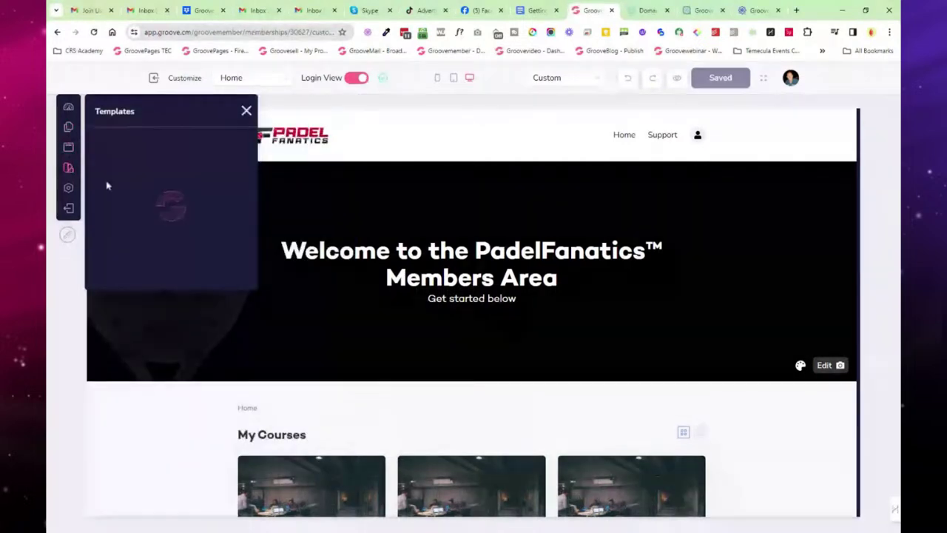
pyautogui.click(68, 188)
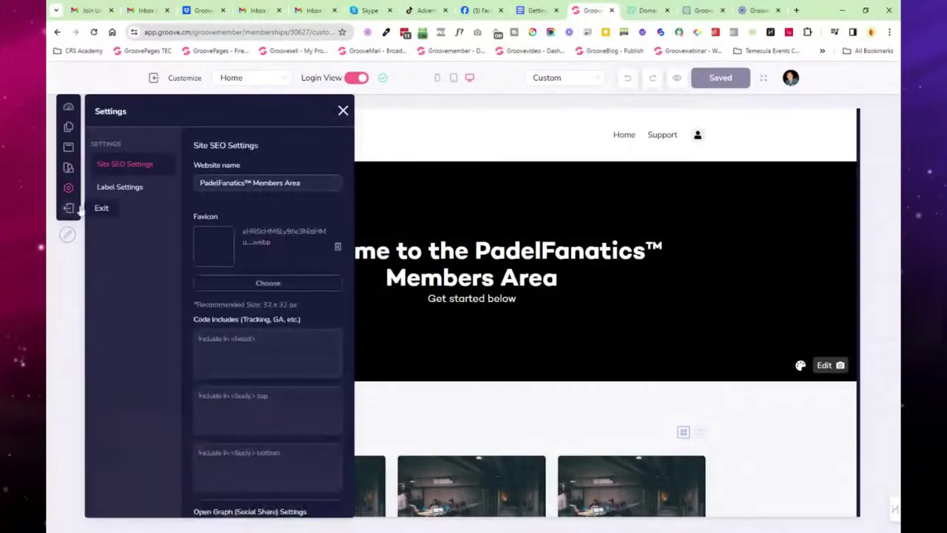
pyautogui.click(343, 111)
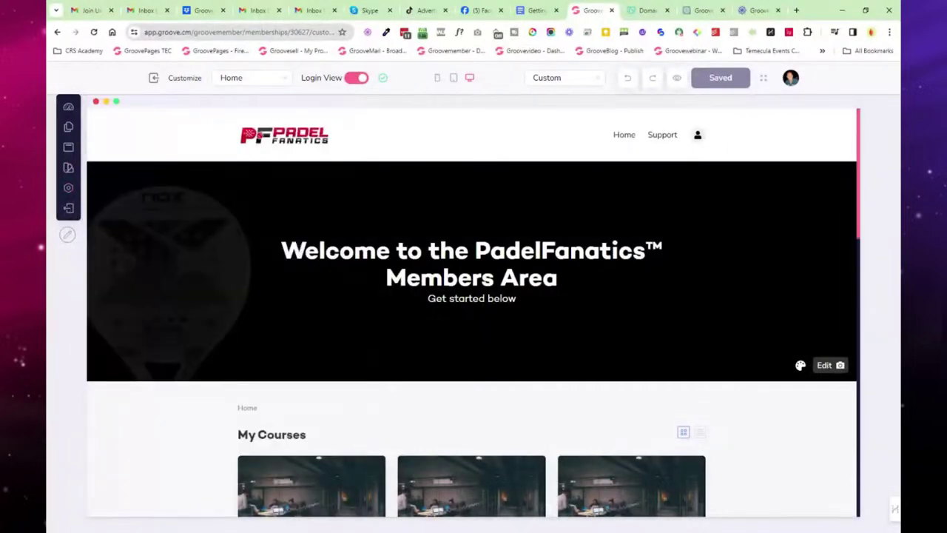
# Step: Examine the membership home page in tablet, mobile and desktop views, and open and close its live preview
pyautogui.click(558, 278)
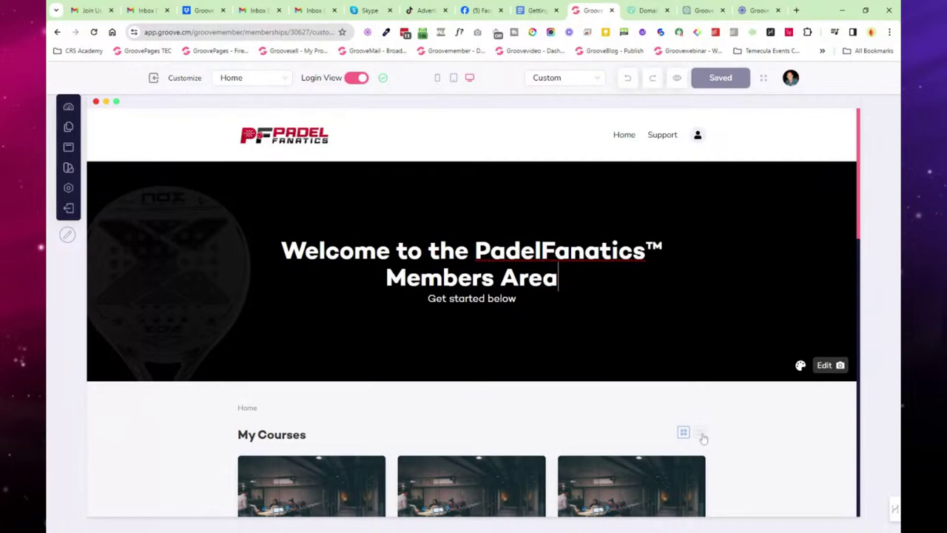
pyautogui.scroll(-5, 600, 185)
pyautogui.scroll(5, 599, 185)
pyautogui.click(452, 79)
pyautogui.click(437, 79)
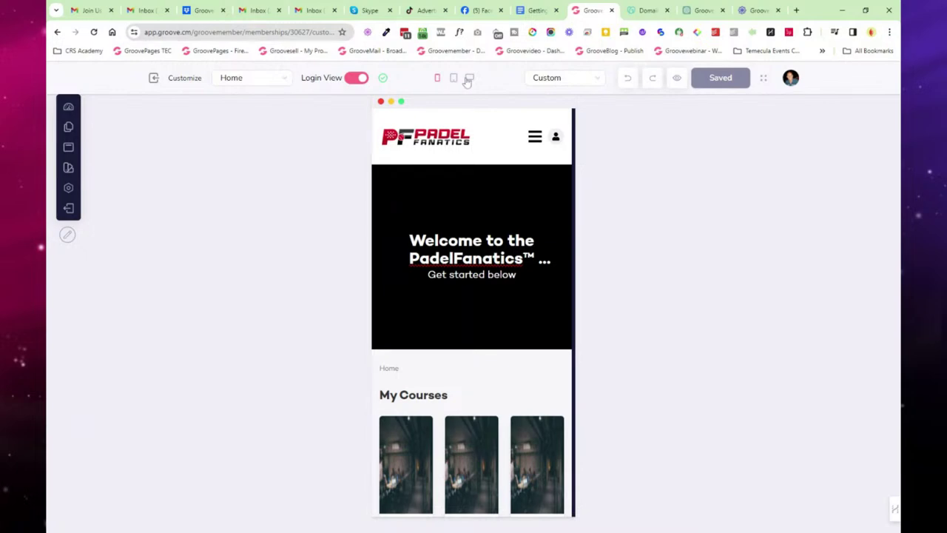
pyautogui.click(469, 77)
pyautogui.click(452, 78)
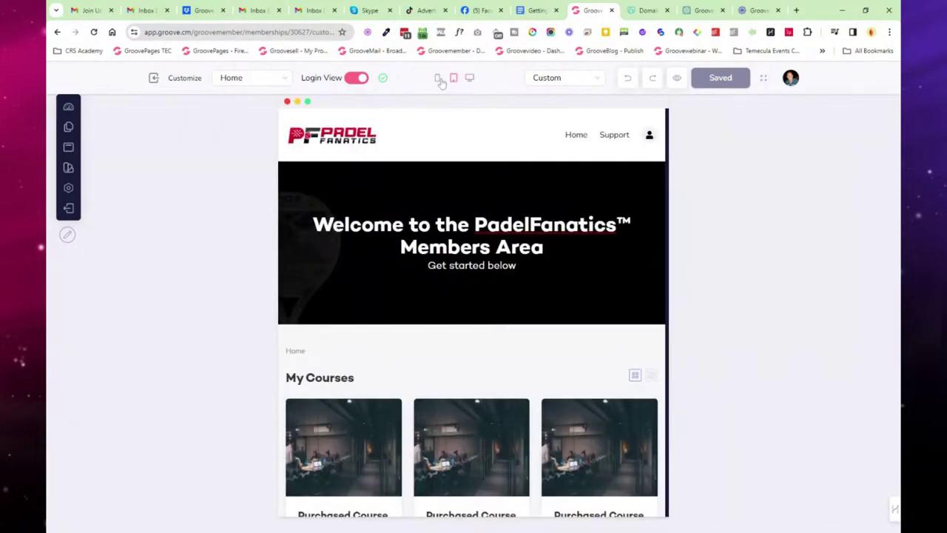
pyautogui.click(469, 78)
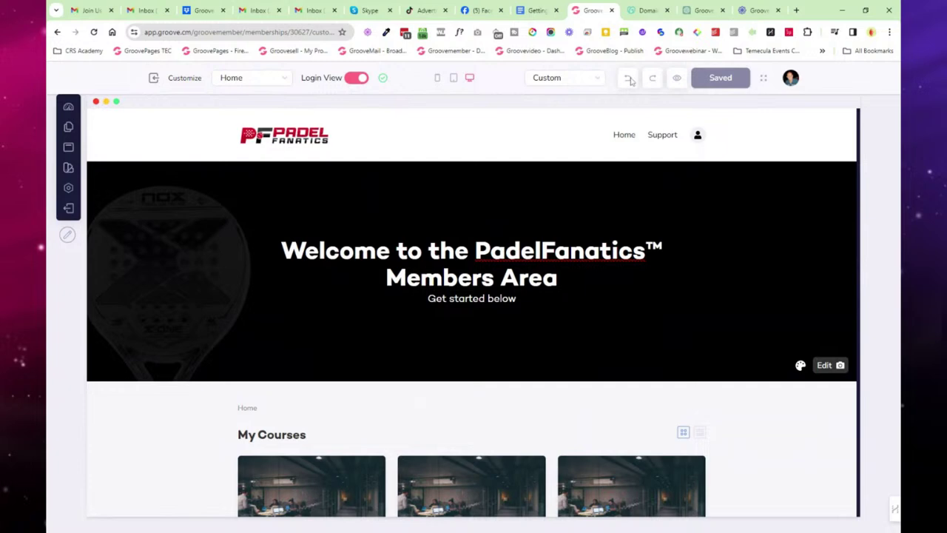
pyautogui.click(678, 80)
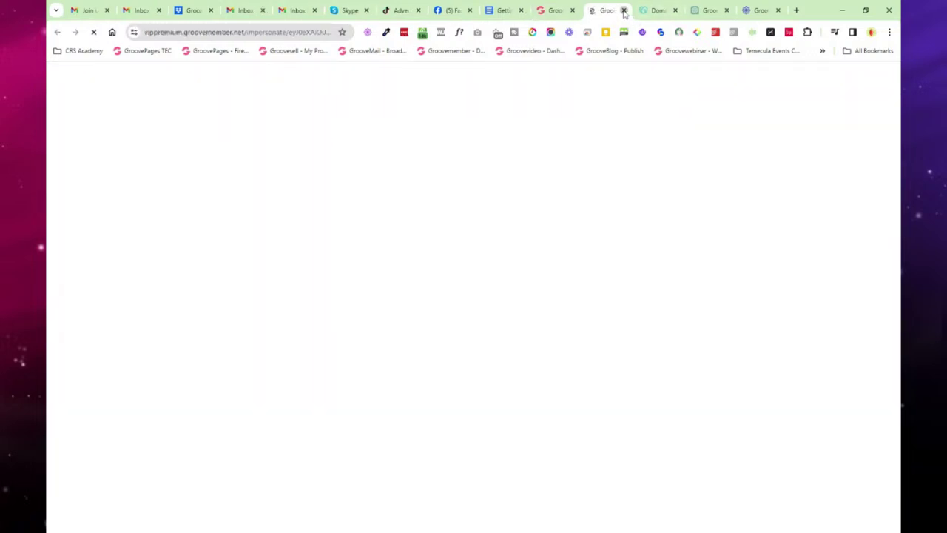
pyautogui.click(624, 13)
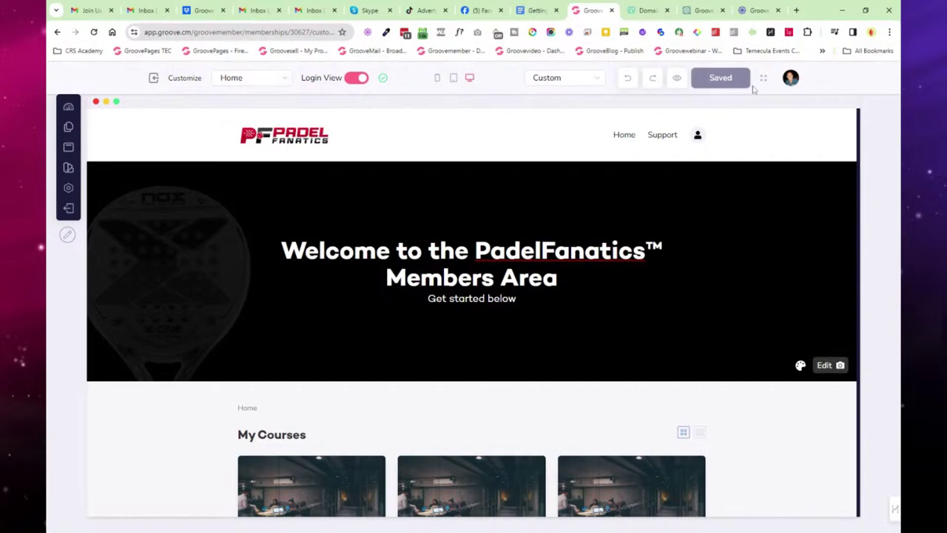
# Step: Leave the site customization, return to the memberships overview and view the list of all courses
pyautogui.click(153, 78)
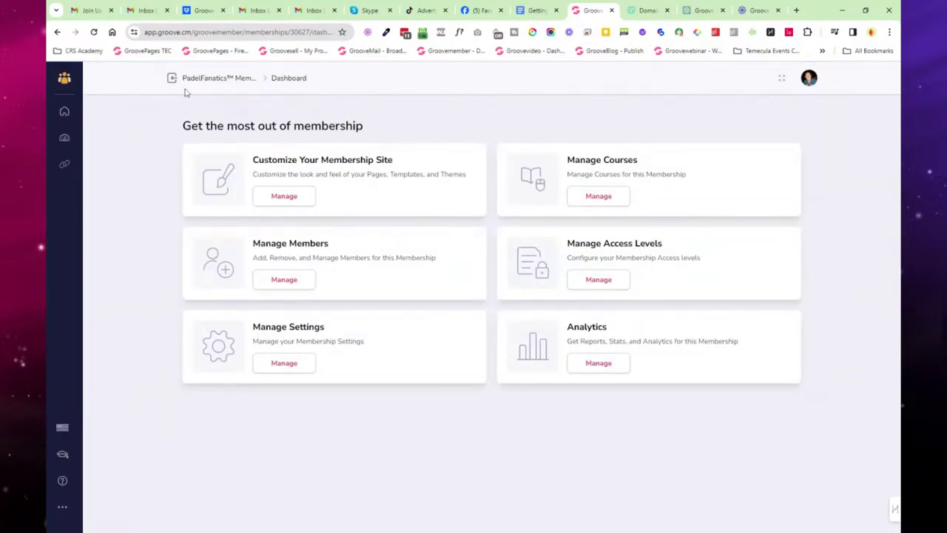
pyautogui.click(171, 78)
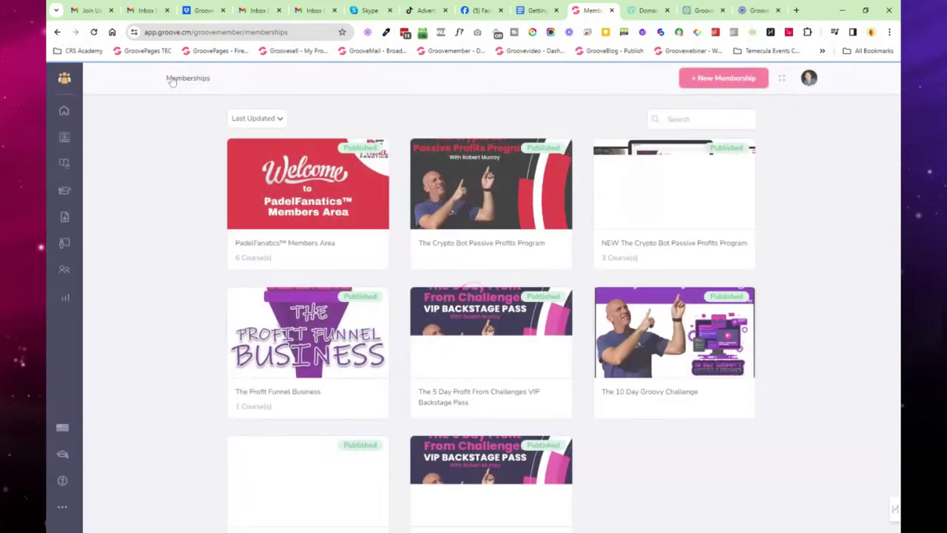
pyautogui.click(65, 164)
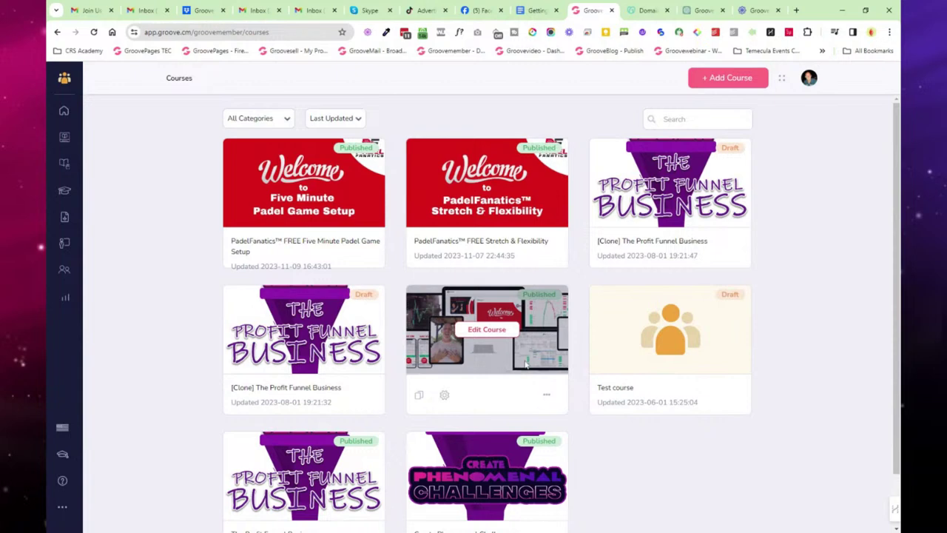
# Step: Copy the Funnels Qualified portal's login link and open it in a new browser tab
pyautogui.click(64, 191)
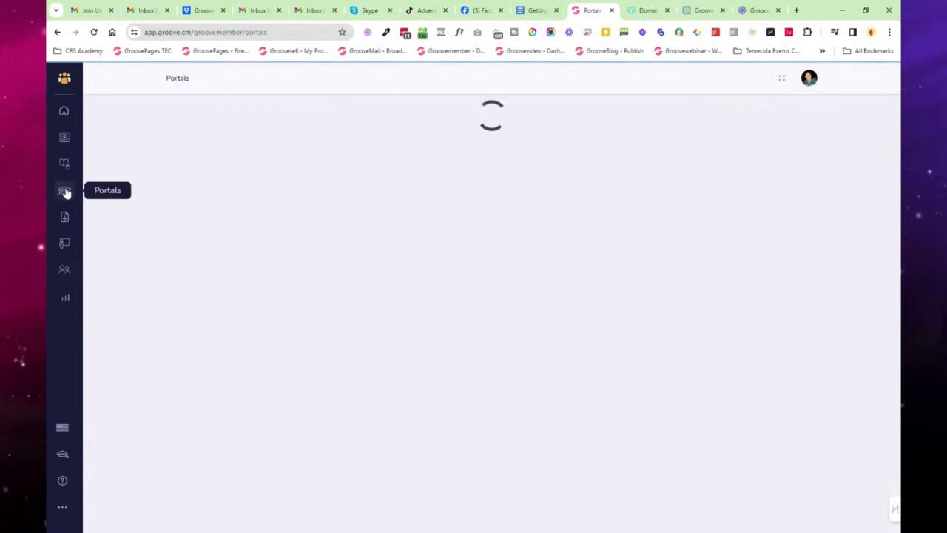
pyautogui.click(691, 157)
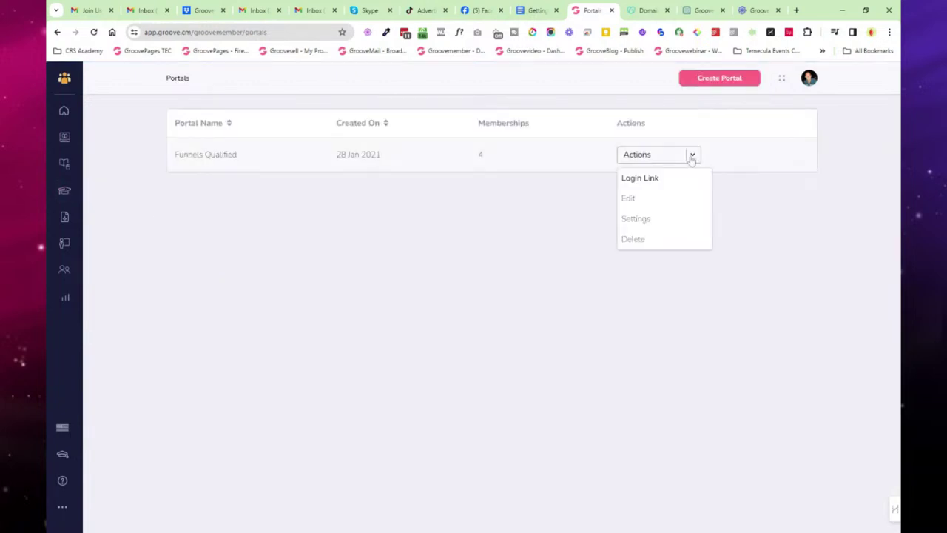
pyautogui.click(639, 179)
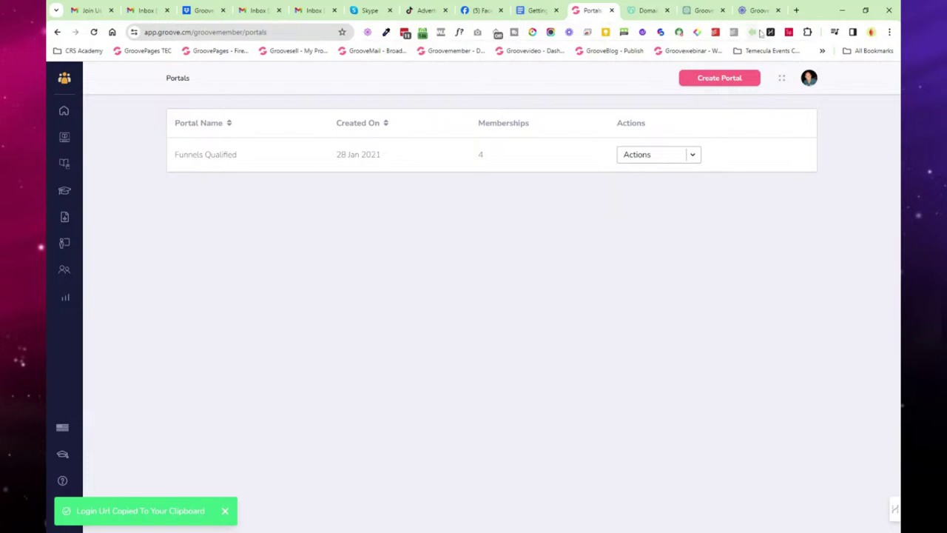
pyautogui.click(796, 10)
pyautogui.hotkey('ctrl', 'v')
pyautogui.press('Return')
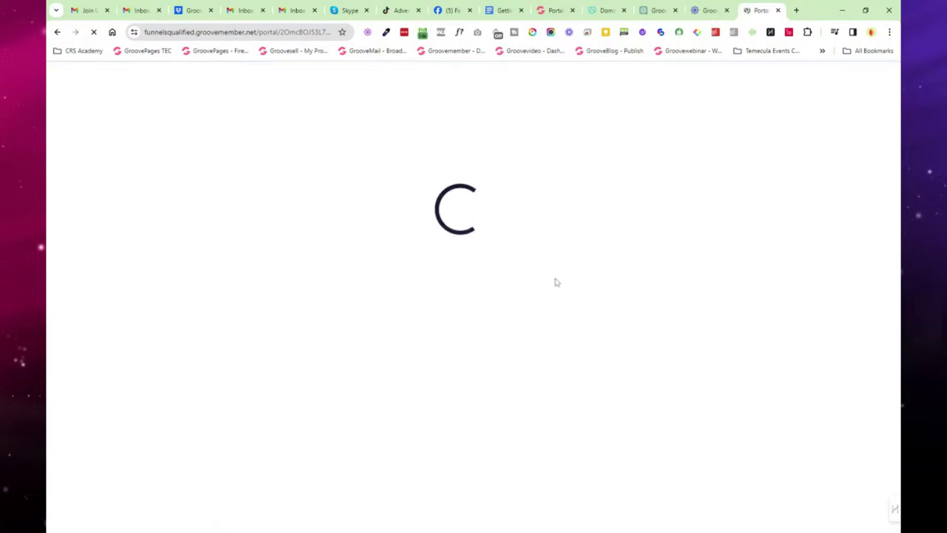
# Step: Browse the portal's courses, view The Profit Funnel Business membership site and close it
pyautogui.scroll(-2, 496, 314)
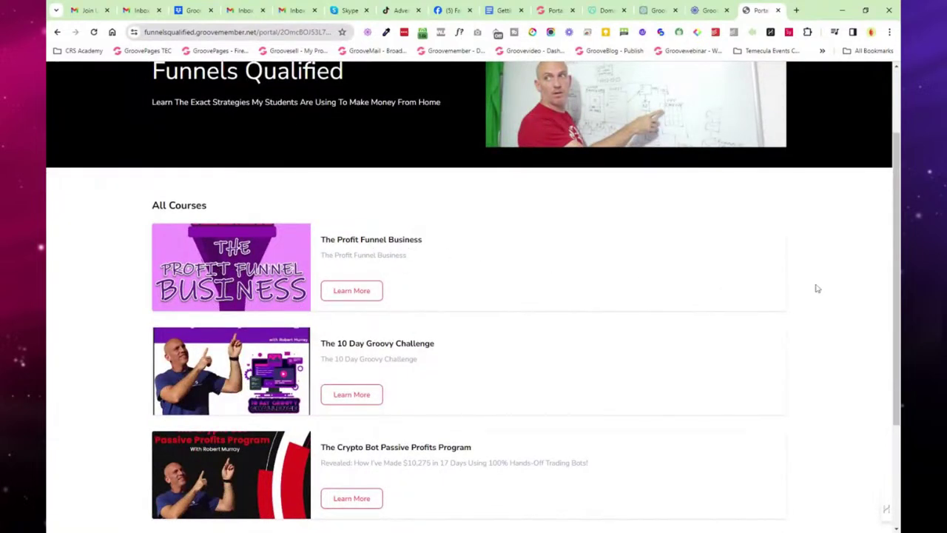
pyautogui.scroll(-2, 817, 288)
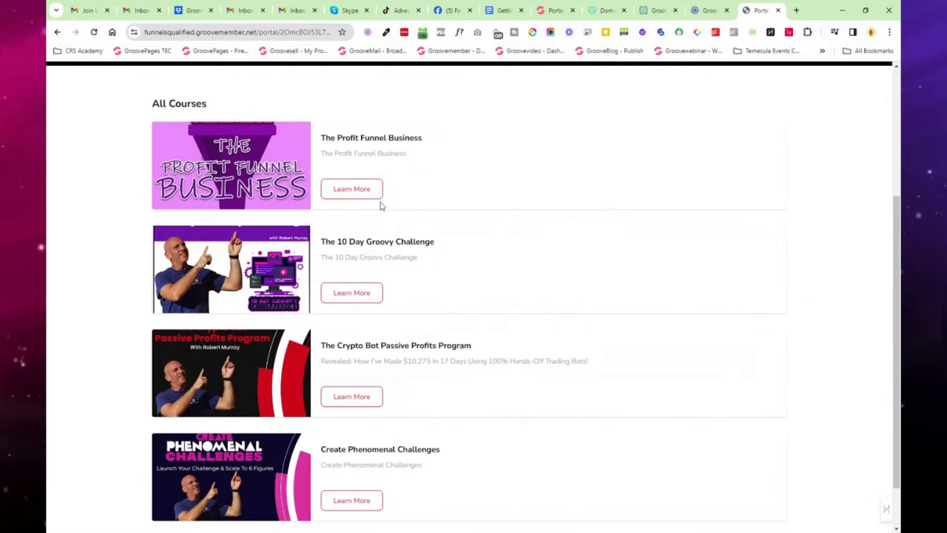
pyautogui.click(352, 191)
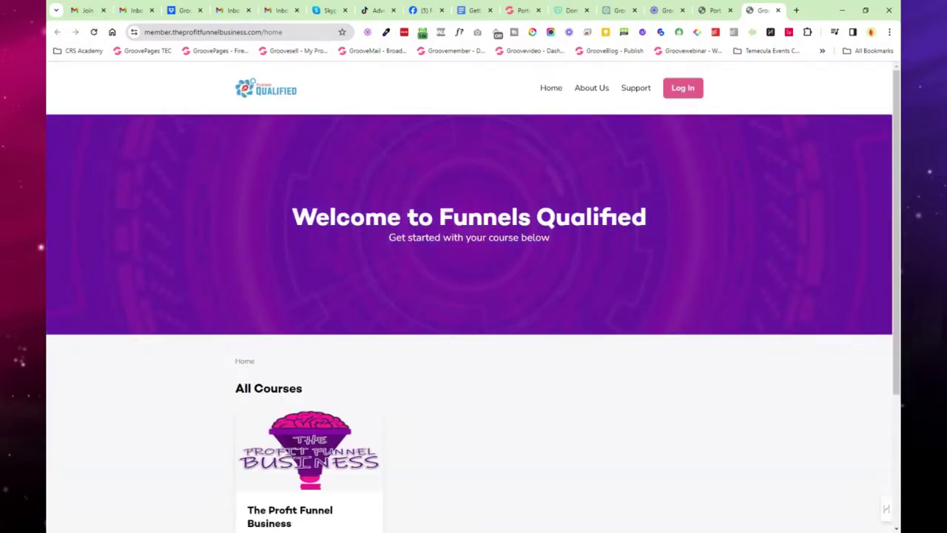
pyautogui.scroll(-3, 694, 298)
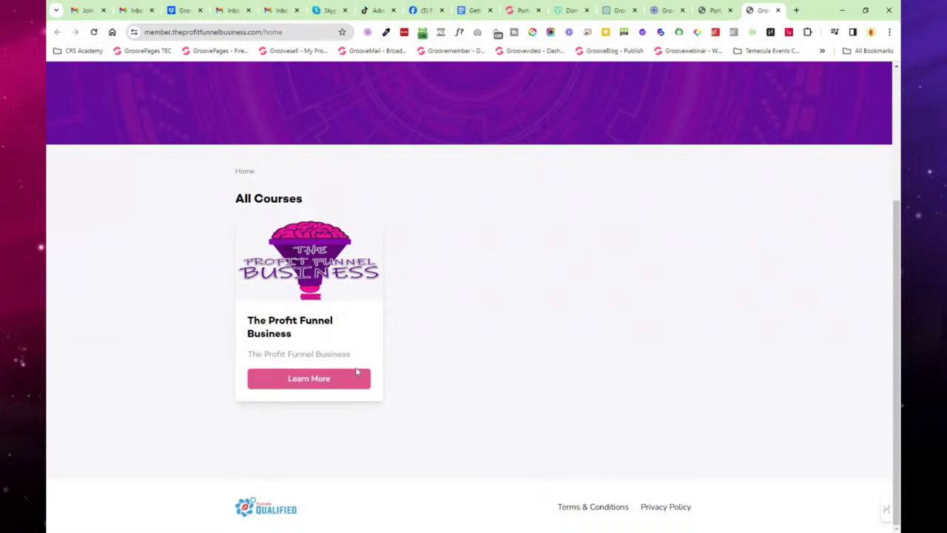
pyautogui.scroll(3, 335, 399)
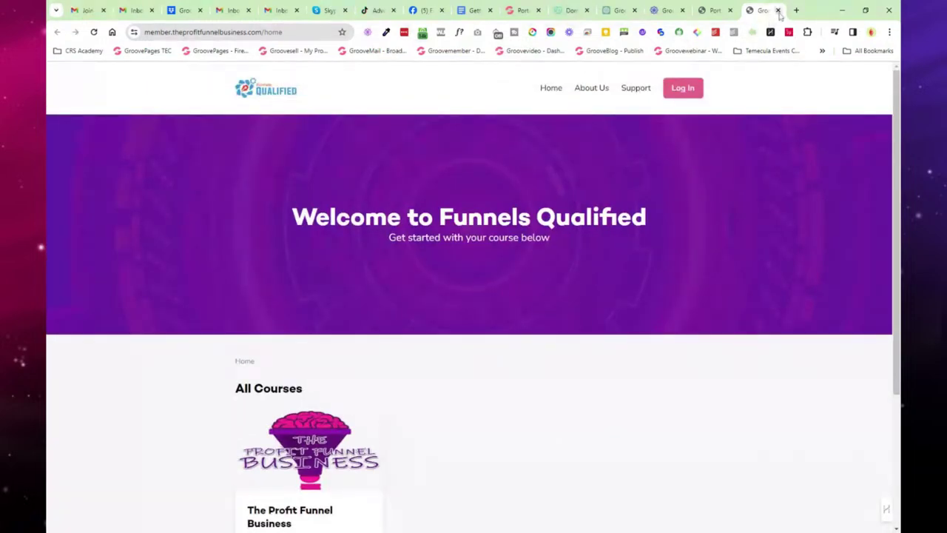
pyautogui.click(778, 10)
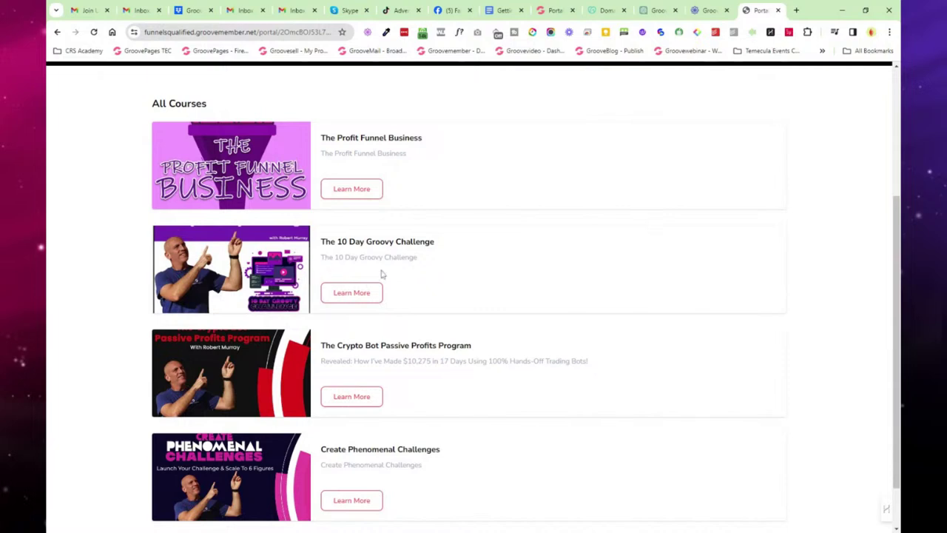
# Step: Open The Crypto Bot Passive Profits Program's page from the portal and compare it with the portal's header area
pyautogui.scroll(-1, 471, 276)
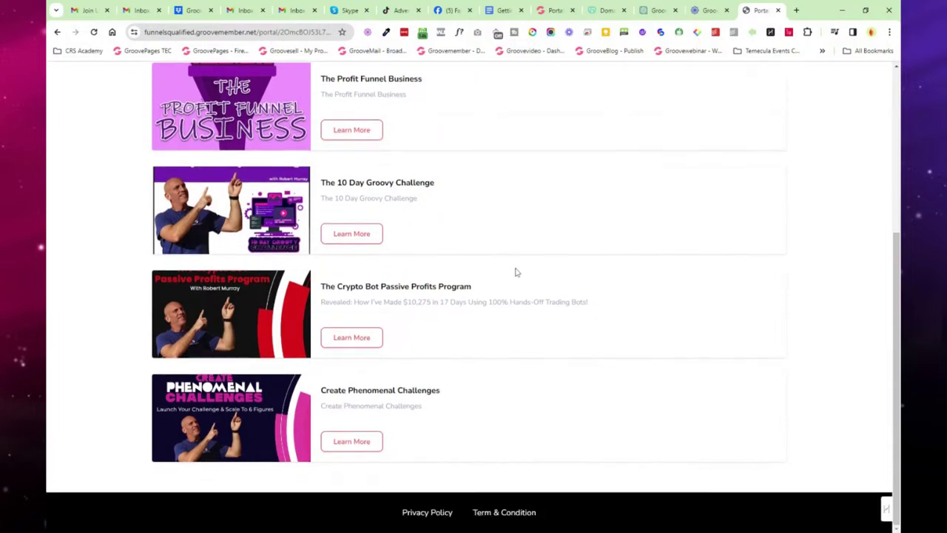
pyautogui.click(352, 339)
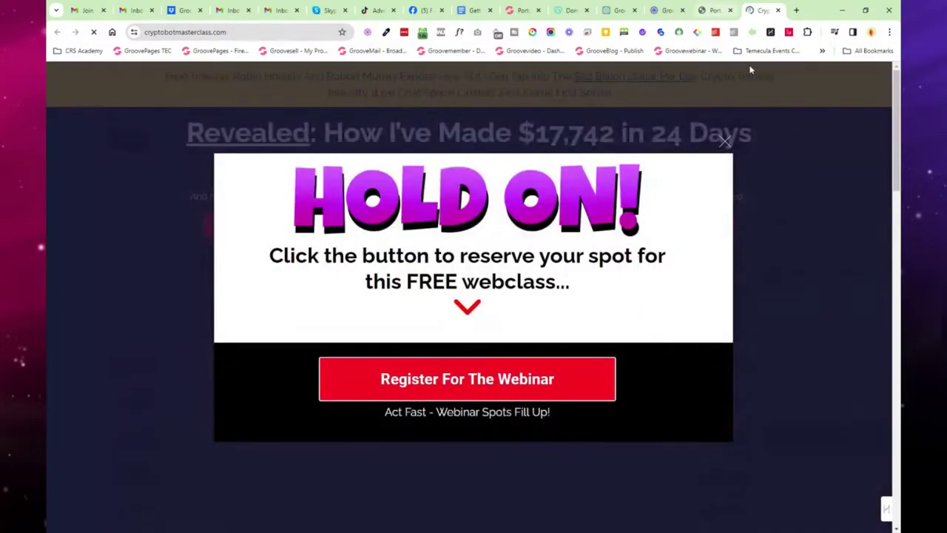
pyautogui.click(712, 11)
pyautogui.scroll(4, 831, 143)
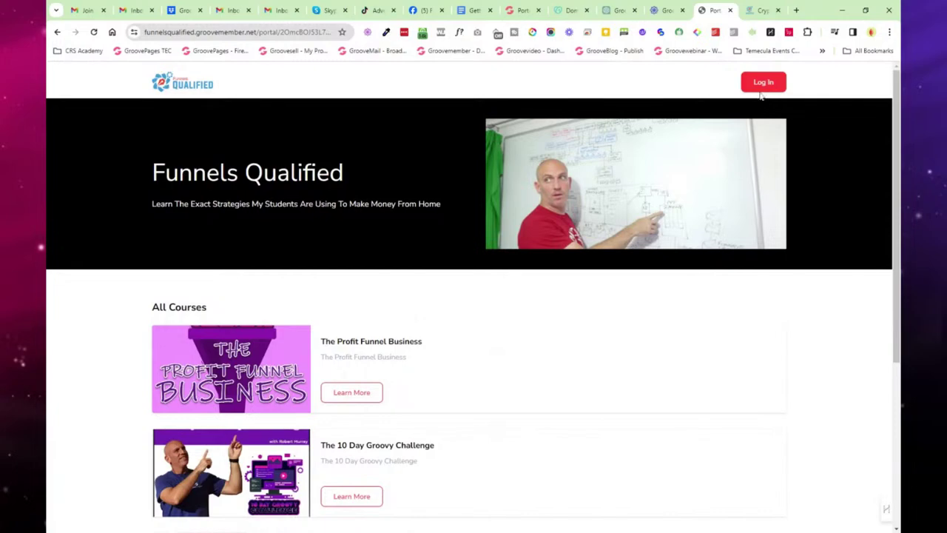
pyautogui.click(765, 11)
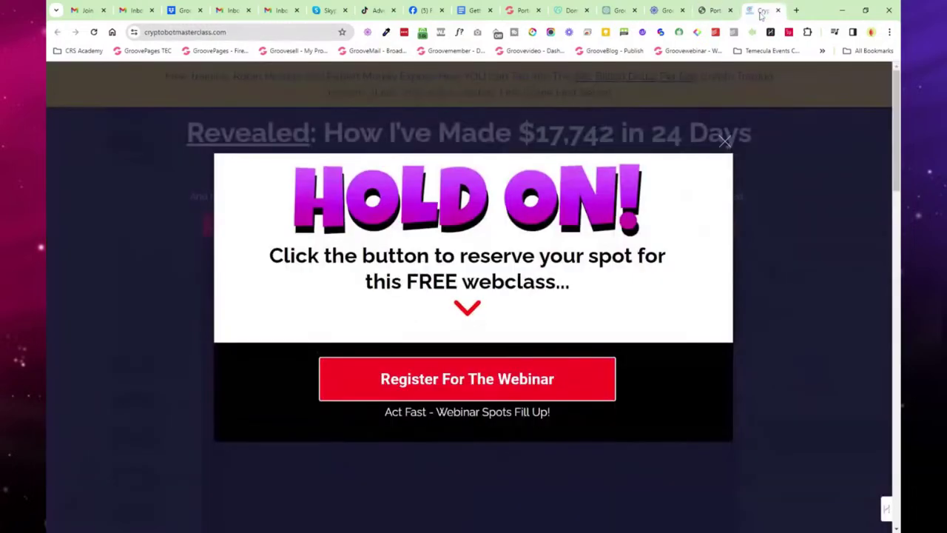
# Step: Dismiss the Crypto Bot page's popup, examine its sales content and webinar registration form, and close the page
pyautogui.click(790, 235)
pyautogui.scroll(-3, 805, 252)
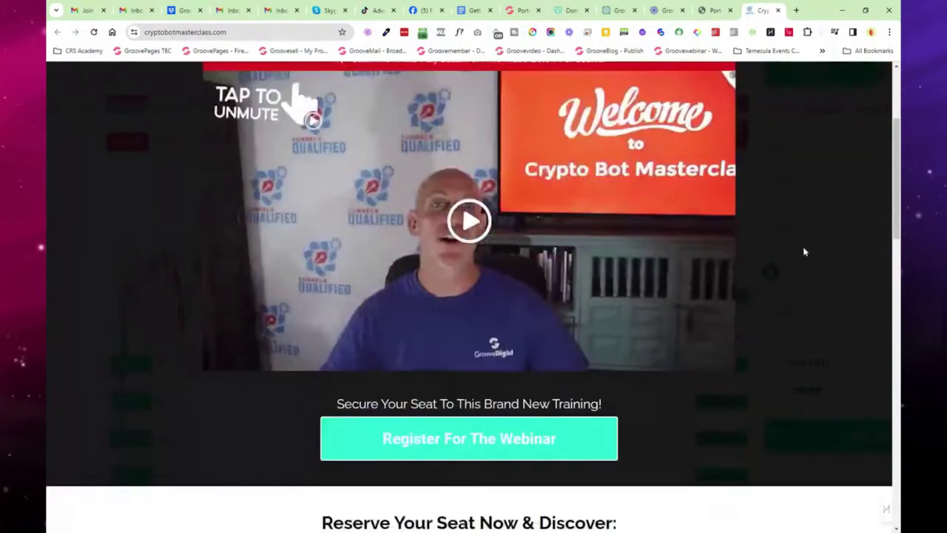
pyautogui.scroll(-5, 805, 252)
pyautogui.click(434, 104)
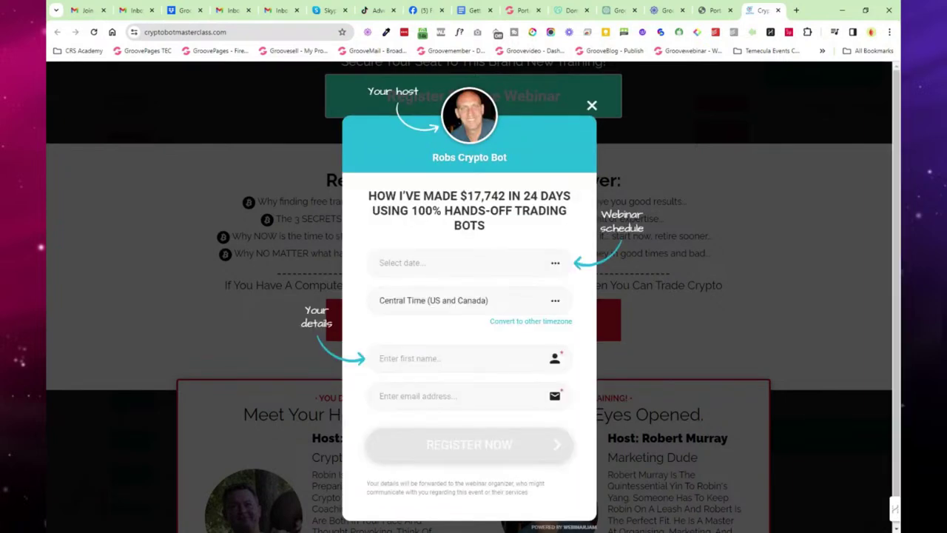
pyautogui.click(591, 106)
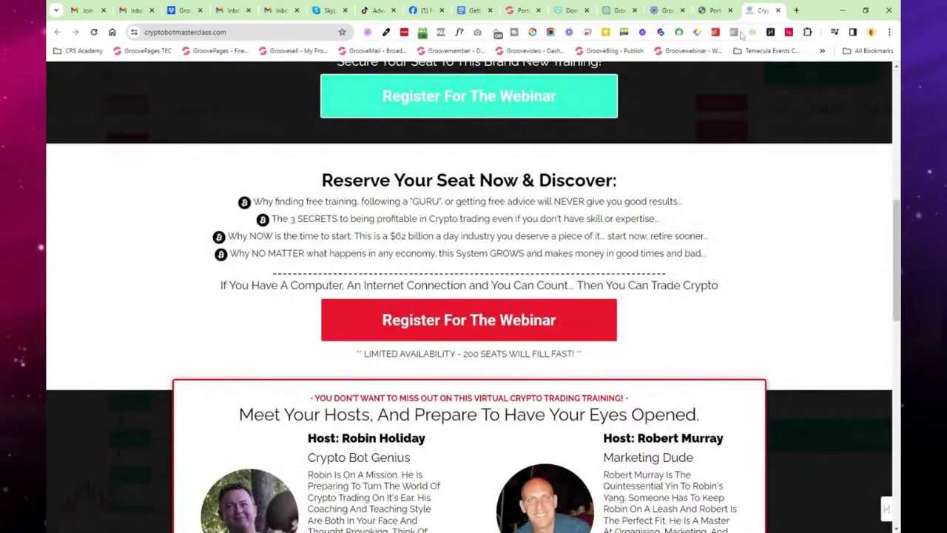
pyautogui.click(777, 11)
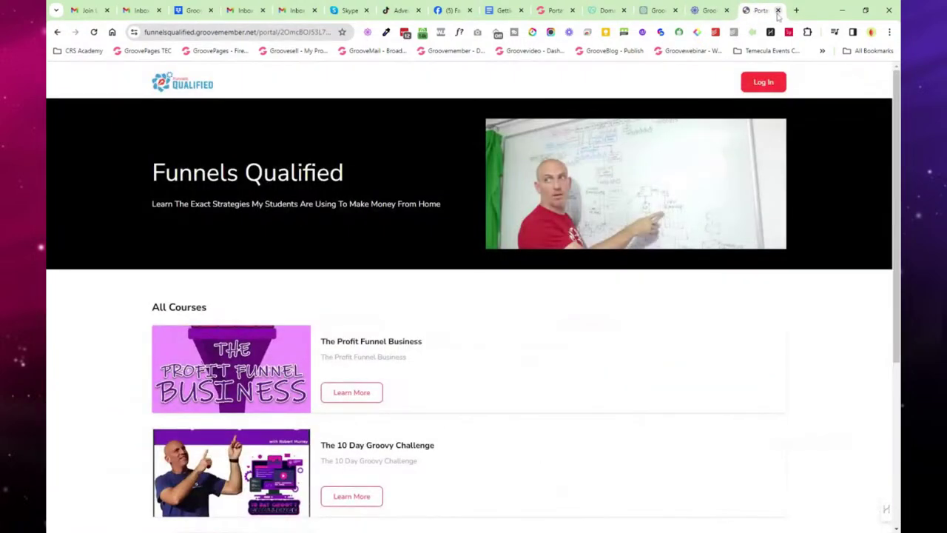
# Step: Look over the portal's remaining courses, close the portal and return to GrooveMember's Portals page
pyautogui.scroll(-4, 684, 307)
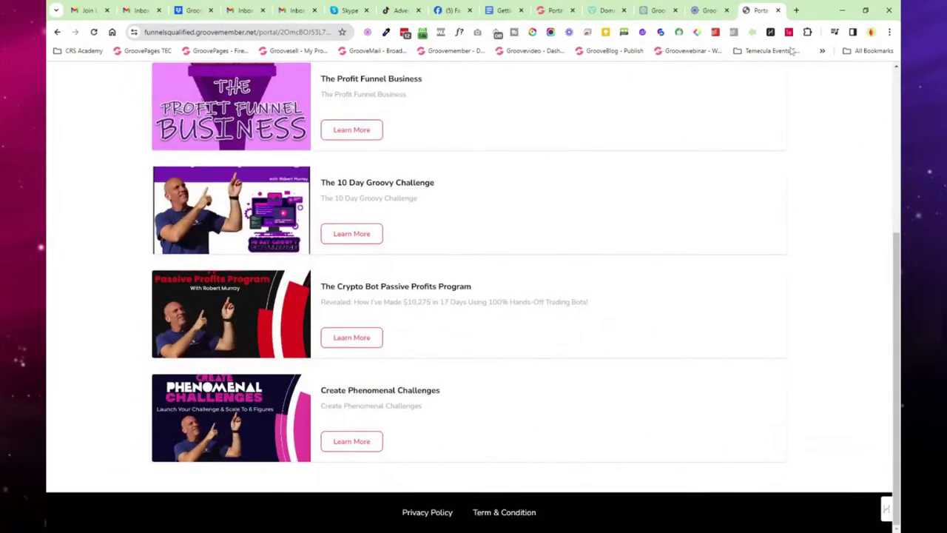
pyautogui.click(777, 10)
pyautogui.click(591, 11)
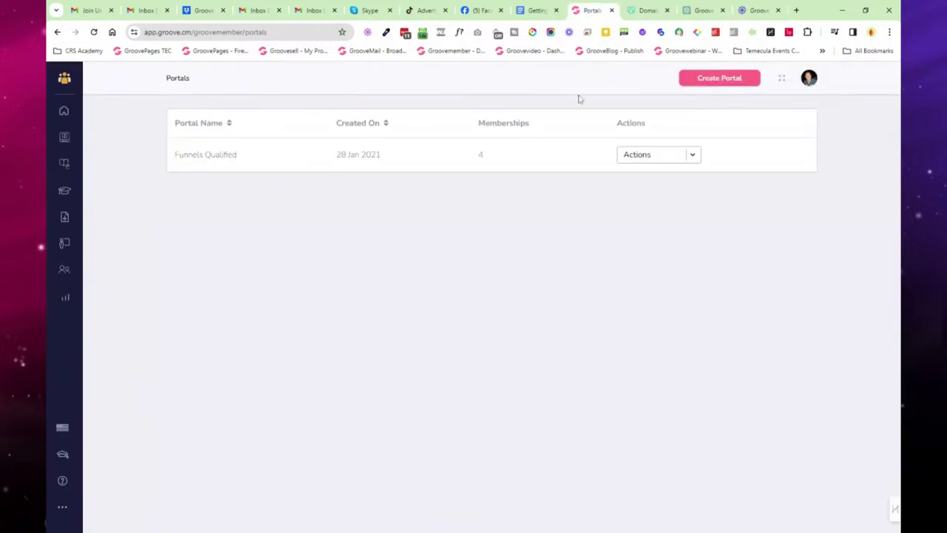
# Step: View GrooveMember's uploaded files and the actions available for the New Content Campaign file
pyautogui.click(65, 218)
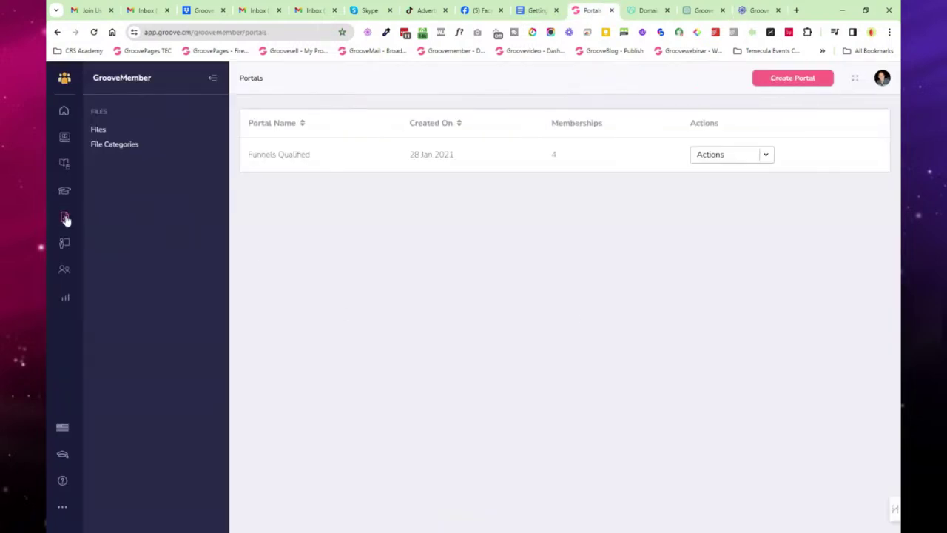
pyautogui.click(98, 130)
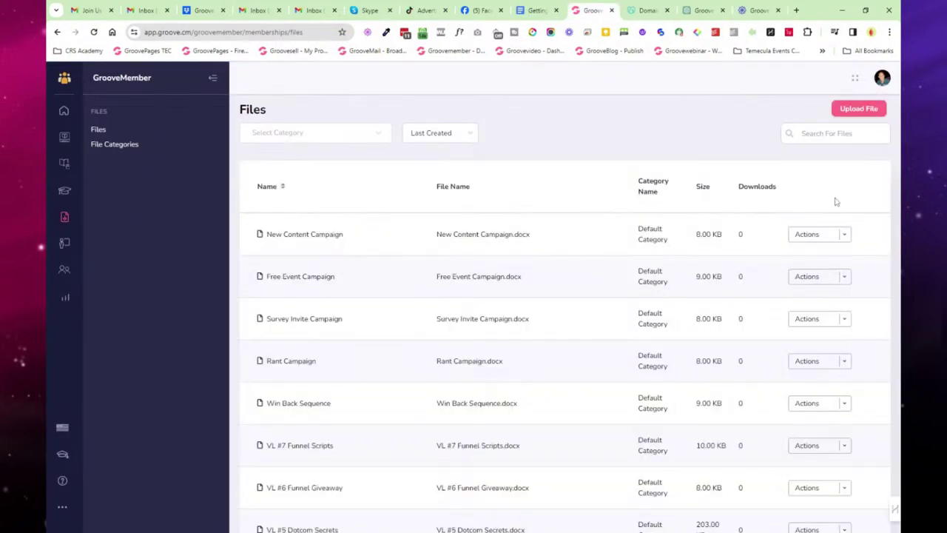
pyautogui.click(845, 233)
pyautogui.click(806, 256)
# Step: View the Instructors and Analytics pages, and return to the GrooveMember dashboard to show the list of Groove apps
pyautogui.click(65, 243)
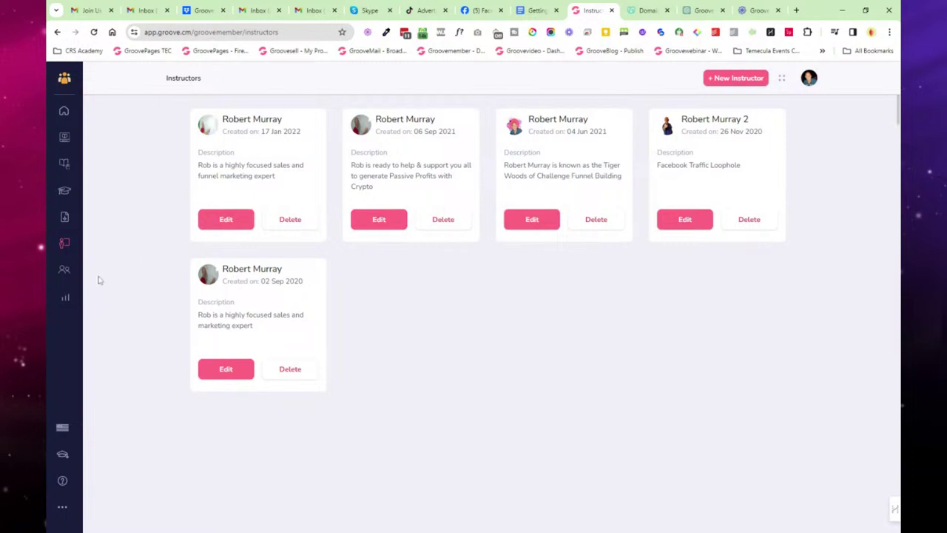
pyautogui.click(65, 298)
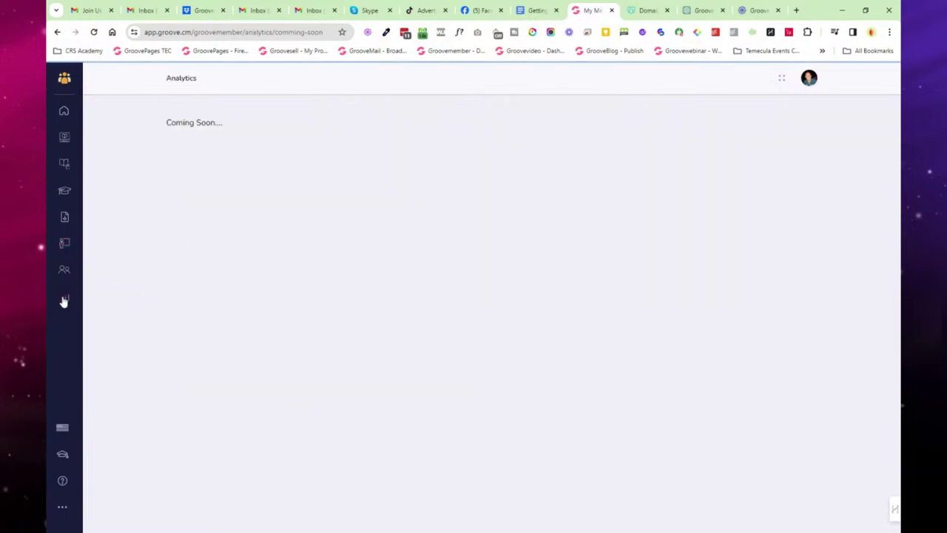
pyautogui.click(64, 111)
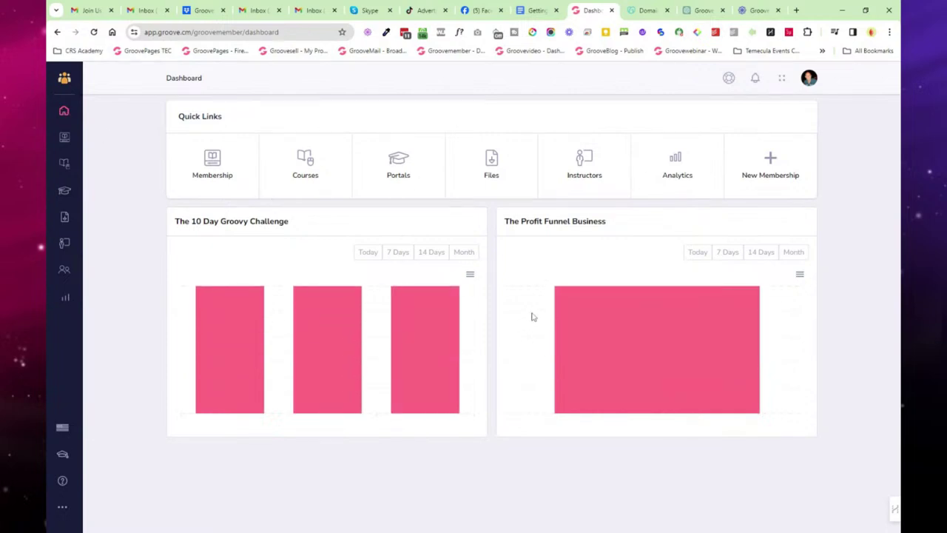
pyautogui.click(66, 78)
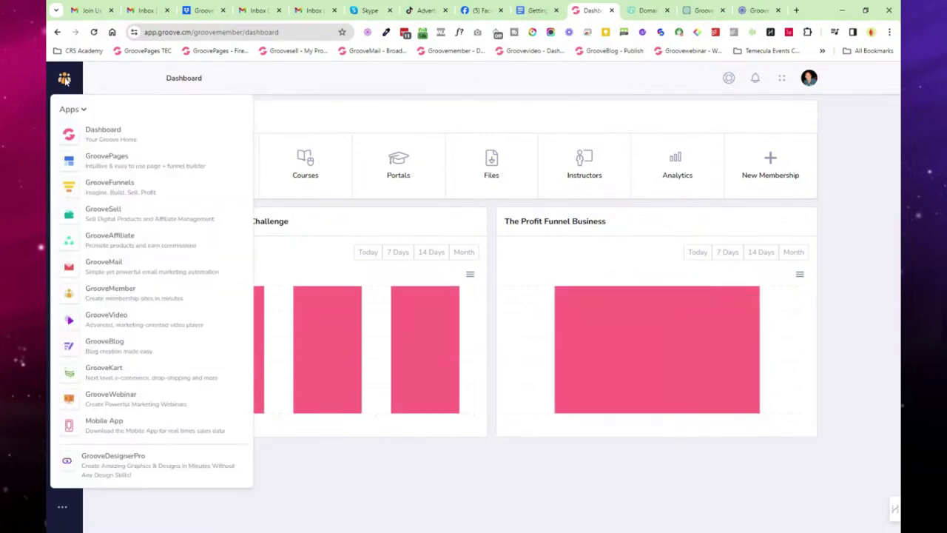
# Step: Open the Groove dashboard, checking the New Member Onboarding roadmap document before returning to the Groove page
pyautogui.click(100, 133)
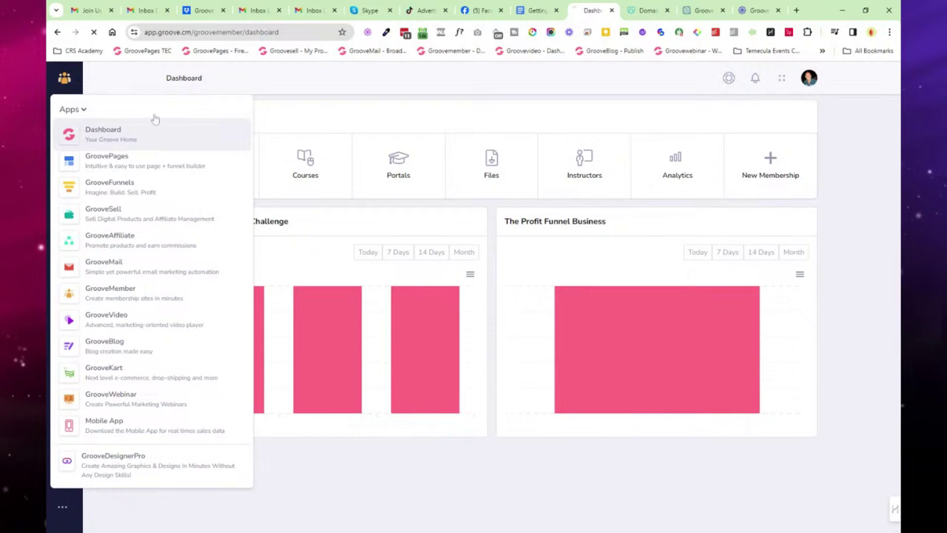
pyautogui.click(540, 10)
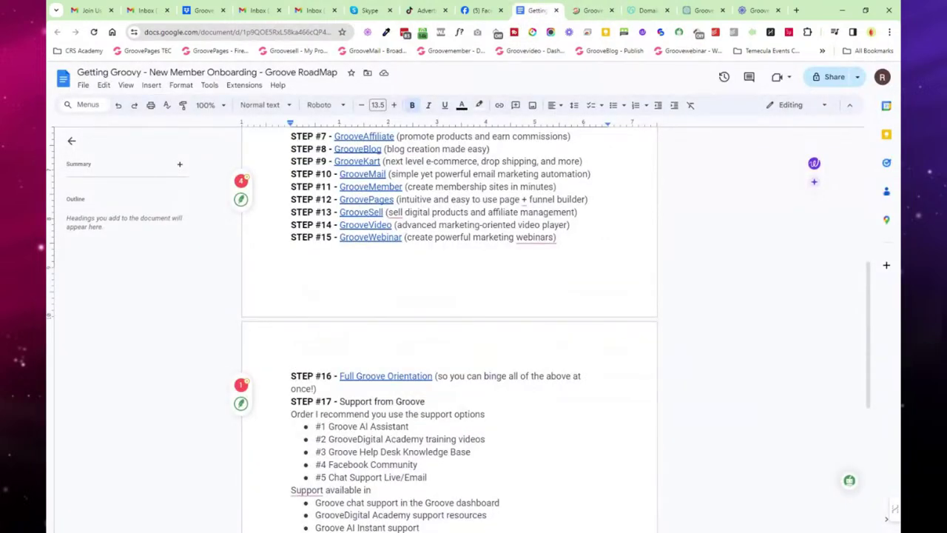
pyautogui.click(592, 11)
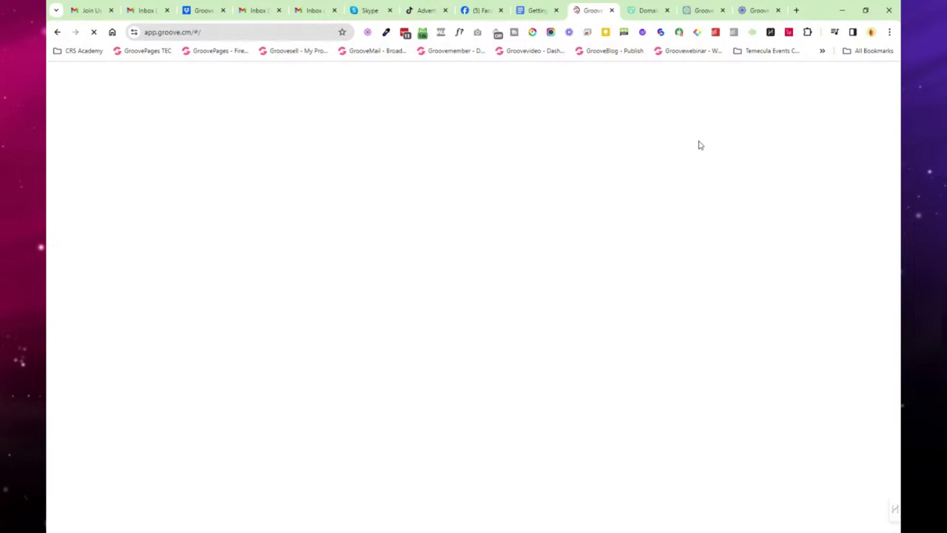
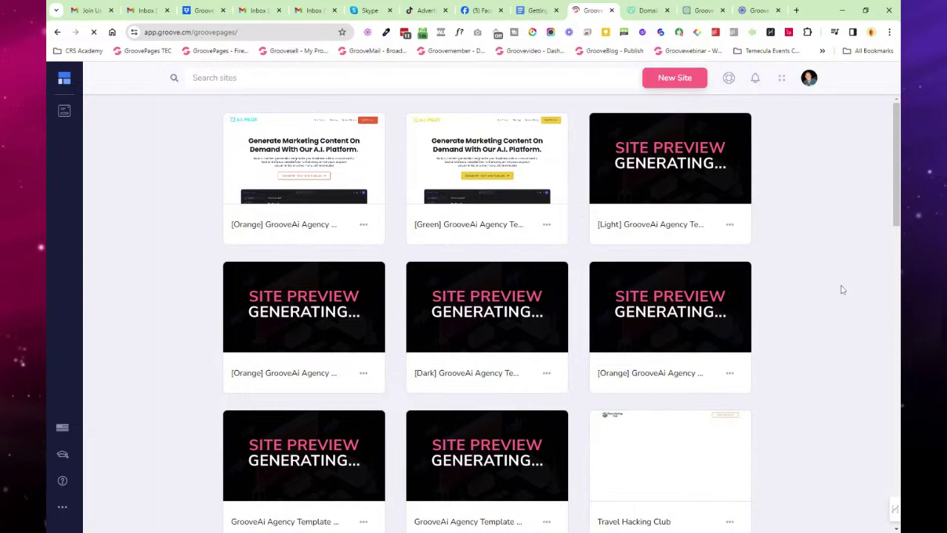
# Step: Browse the sites in GroovePages and open the Maktub Destiny Solutions site for management in the page builder
pyautogui.scroll(-3, 822, 275)
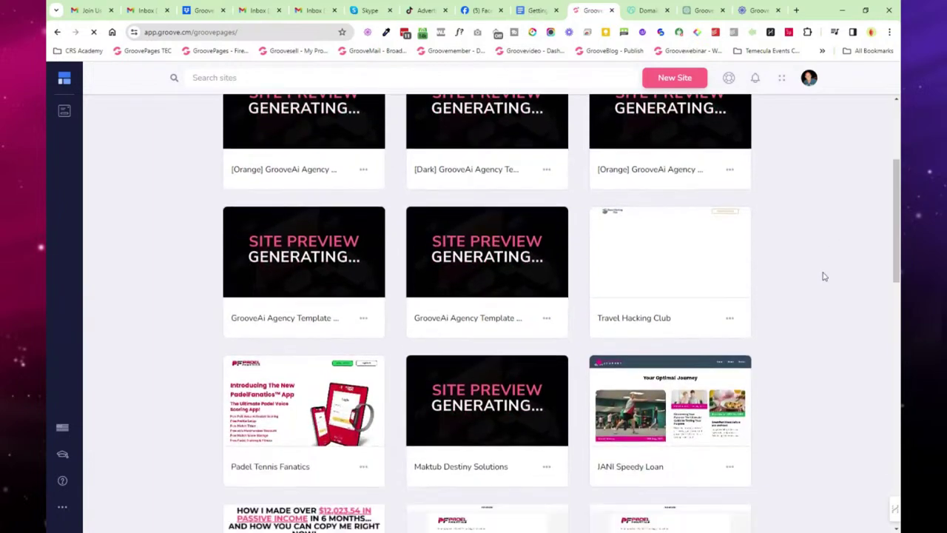
pyautogui.scroll(3, 822, 275)
pyautogui.scroll(-5, 788, 191)
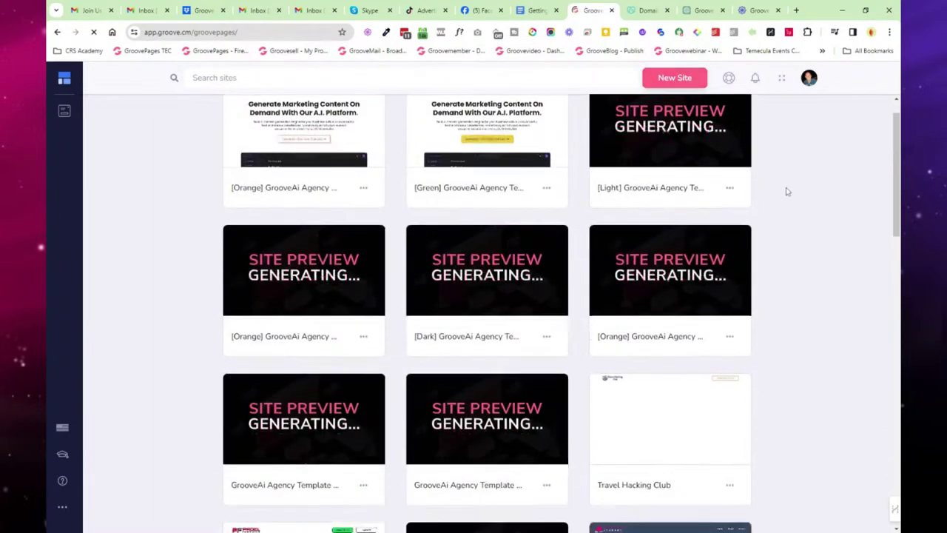
pyautogui.scroll(1, 788, 191)
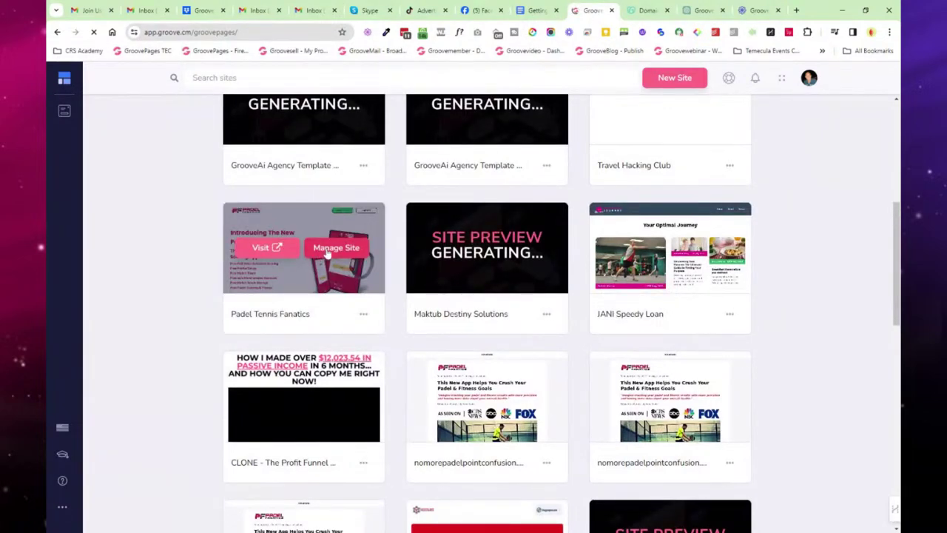
pyautogui.moveTo(494, 238)
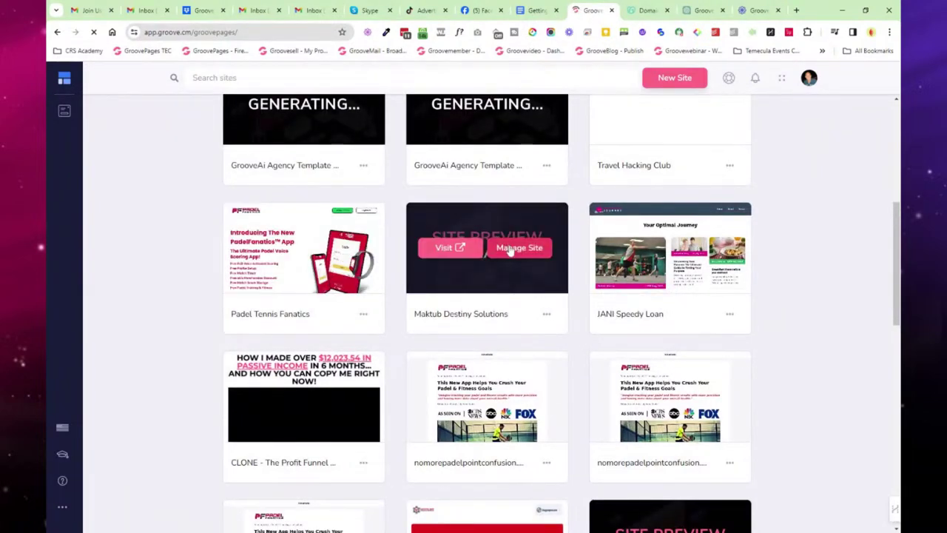
pyautogui.click(511, 250)
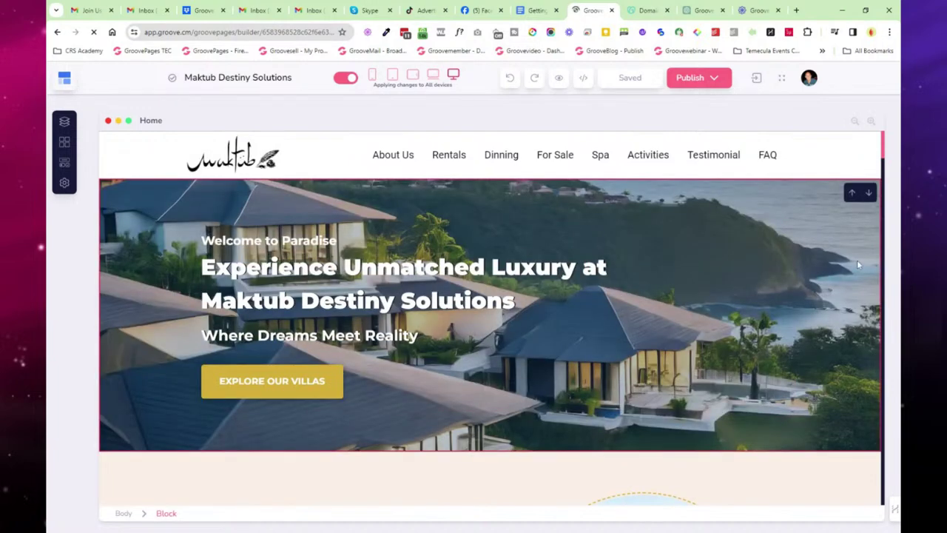
# Step: Examine the Maktub home page from the hero through the story, accommodations and dining sections to the villas for sale
pyautogui.scroll(-3, 857, 237)
pyautogui.scroll(-4, 857, 237)
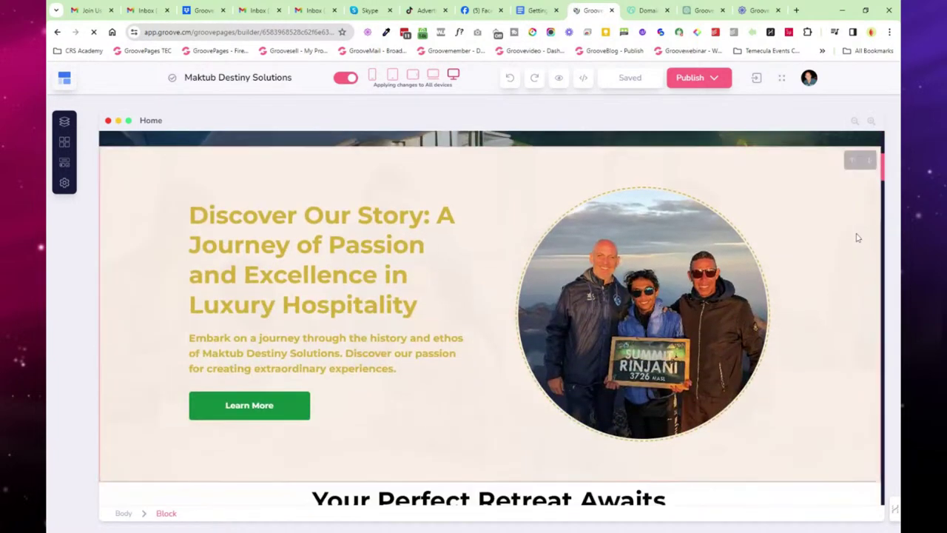
pyautogui.scroll(-4, 857, 237)
pyautogui.scroll(-3, 799, 265)
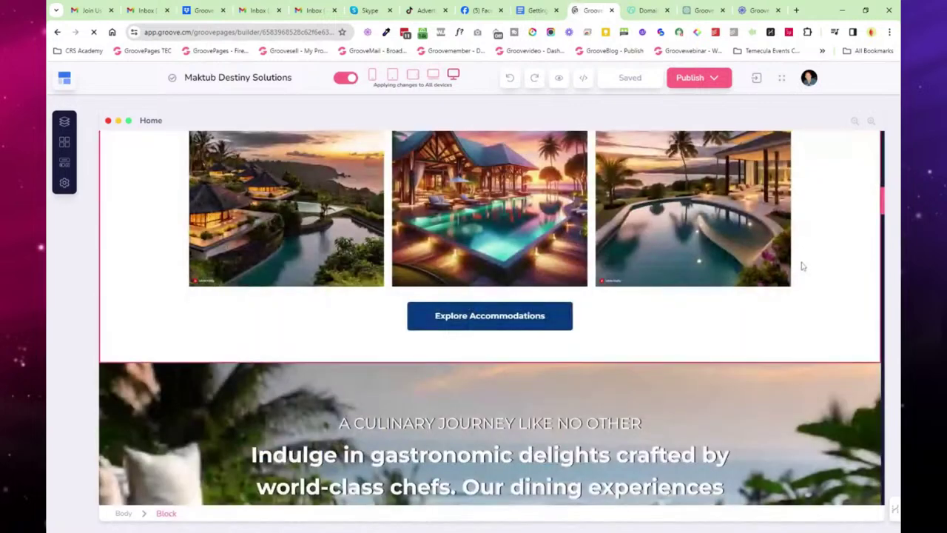
pyautogui.scroll(1, 800, 264)
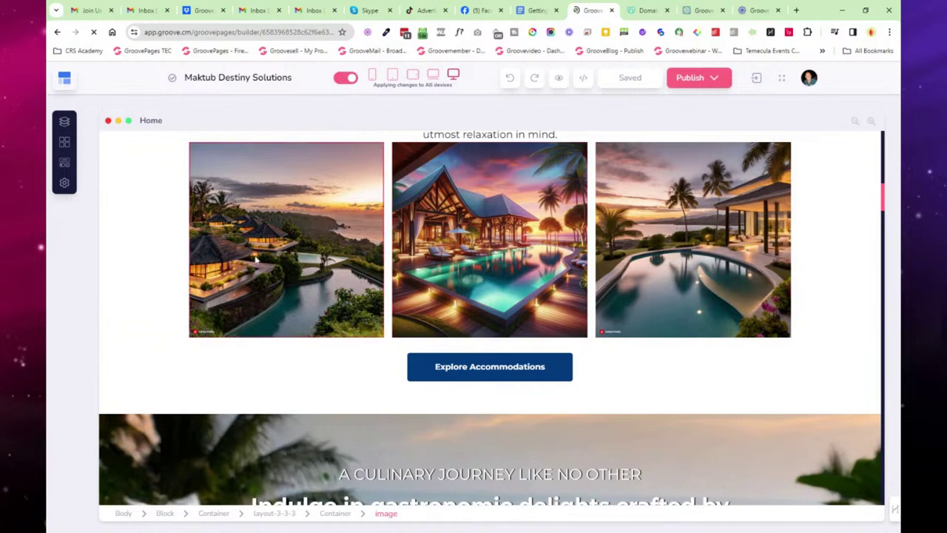
pyautogui.scroll(-1, 251, 259)
pyautogui.scroll(1, 267, 260)
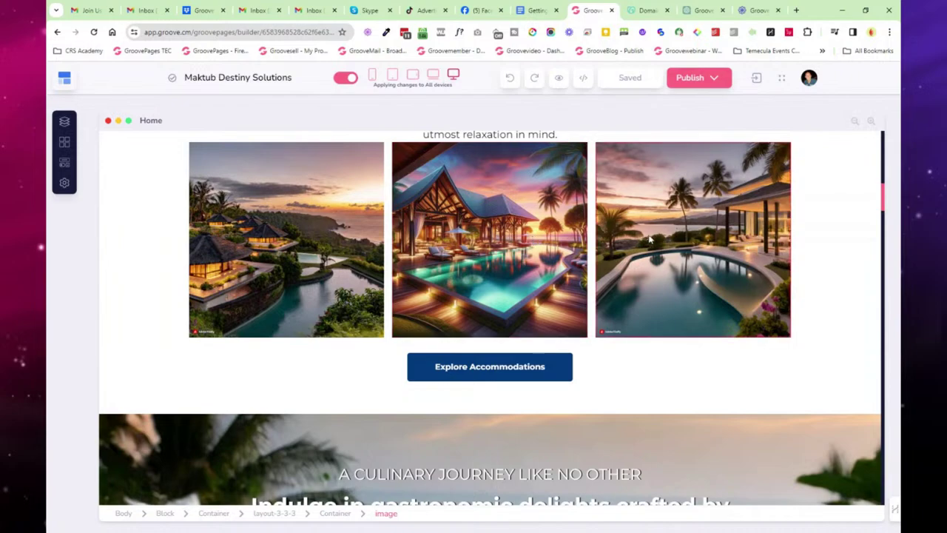
pyautogui.scroll(-5, 682, 259)
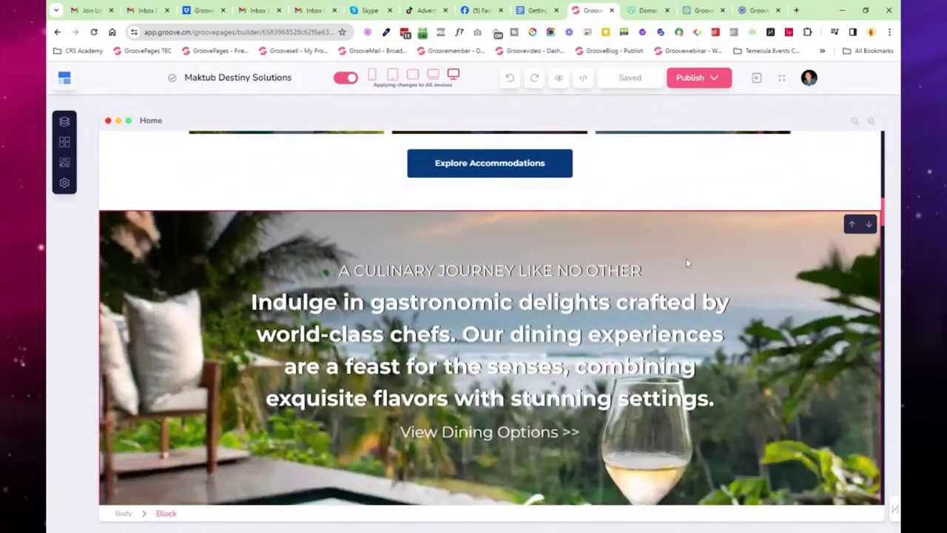
pyautogui.scroll(-5, 802, 233)
pyautogui.scroll(-5, 806, 235)
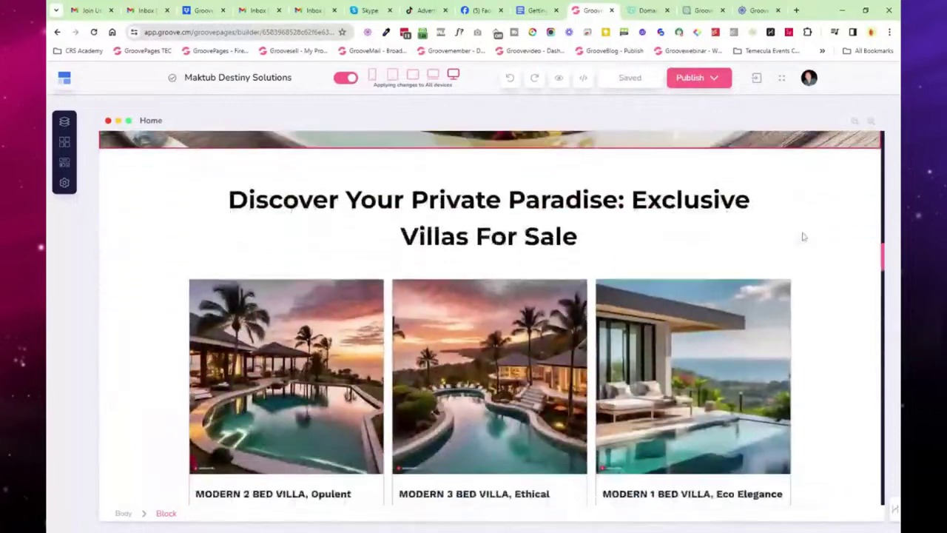
pyautogui.scroll(-1, 828, 241)
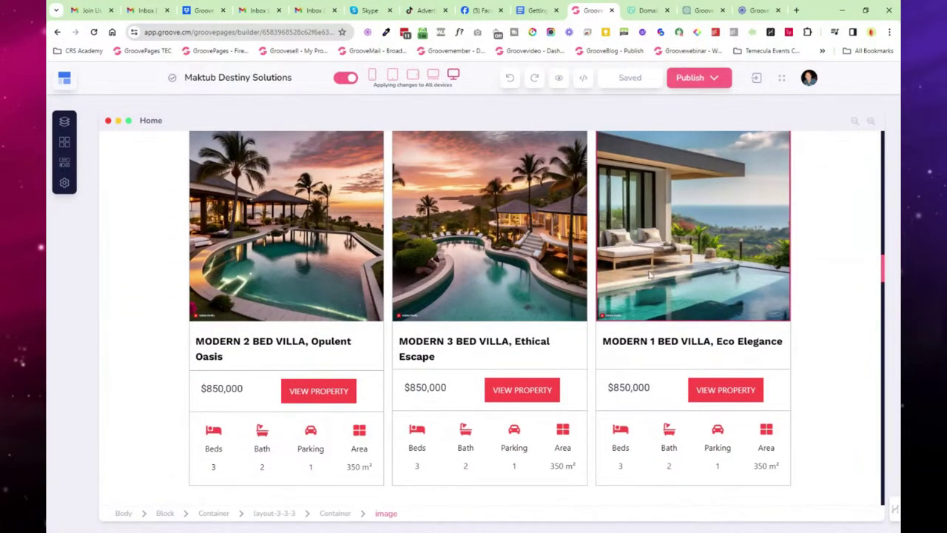
# Step: Examine the activities, FAQ, contact form and footer sections of the Maktub home page, and return to its beginning
pyautogui.scroll(-5, 831, 221)
pyautogui.scroll(-4, 829, 220)
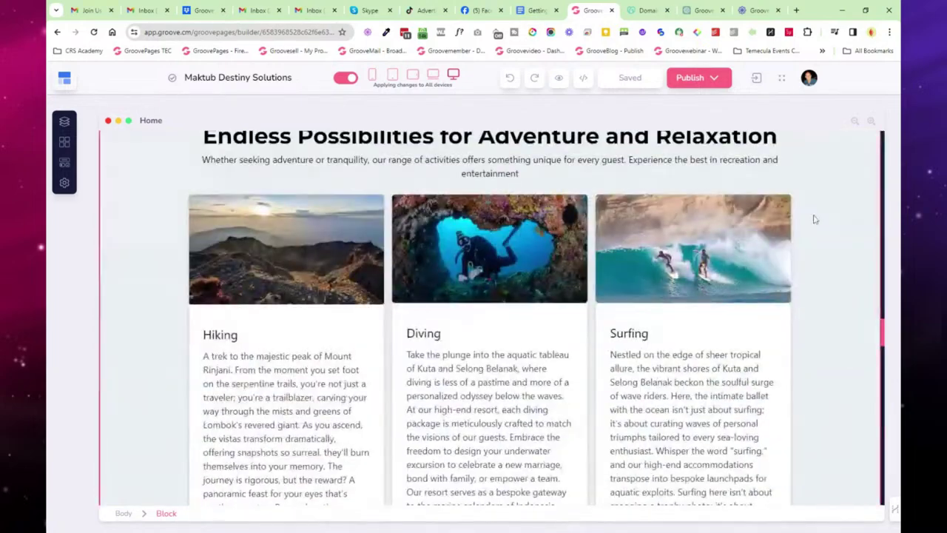
pyautogui.scroll(-7, 813, 219)
pyautogui.scroll(-12, 814, 219)
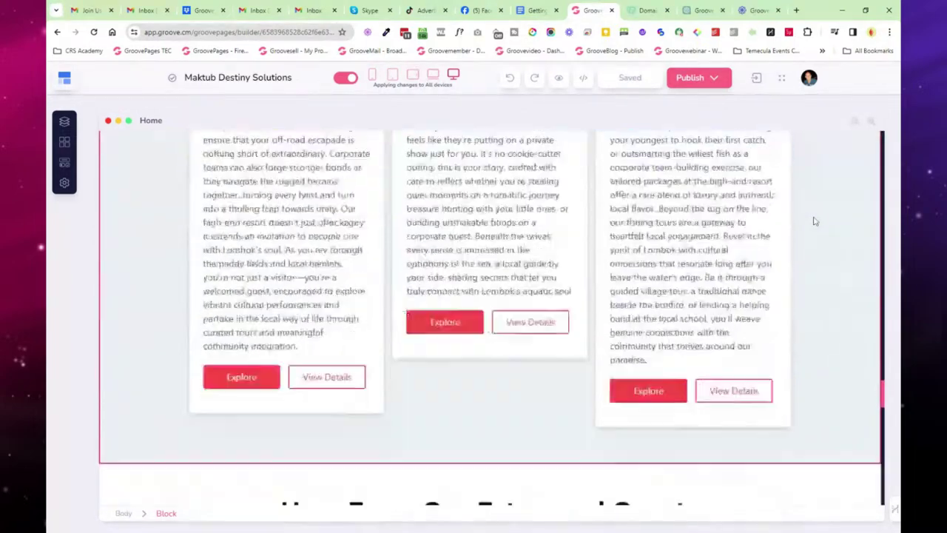
pyautogui.scroll(-15, 816, 220)
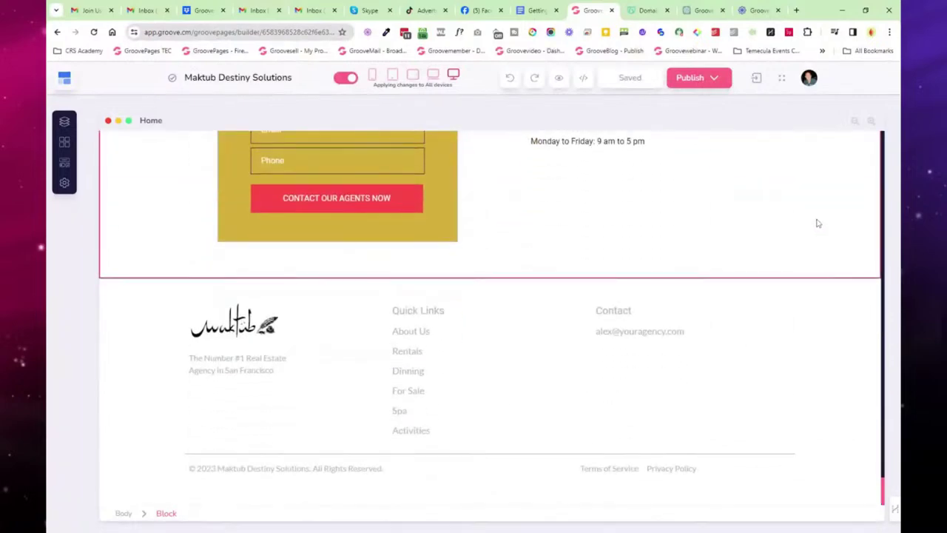
pyautogui.scroll(20, 820, 224)
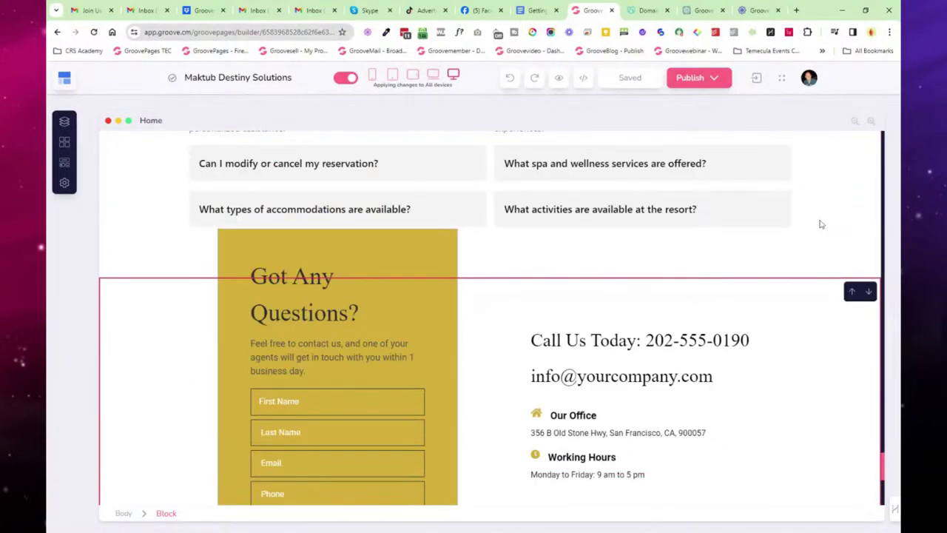
pyautogui.scroll(20, 820, 224)
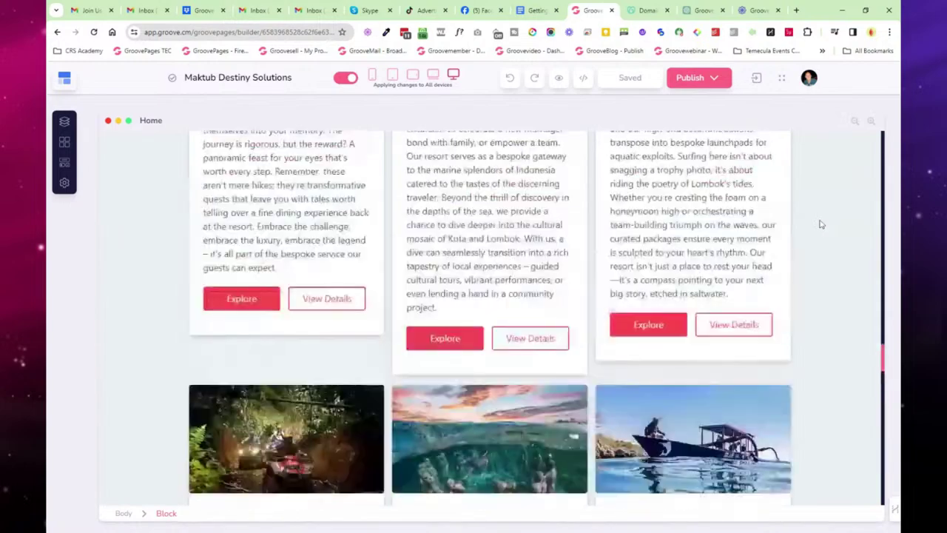
pyautogui.scroll(10, 827, 222)
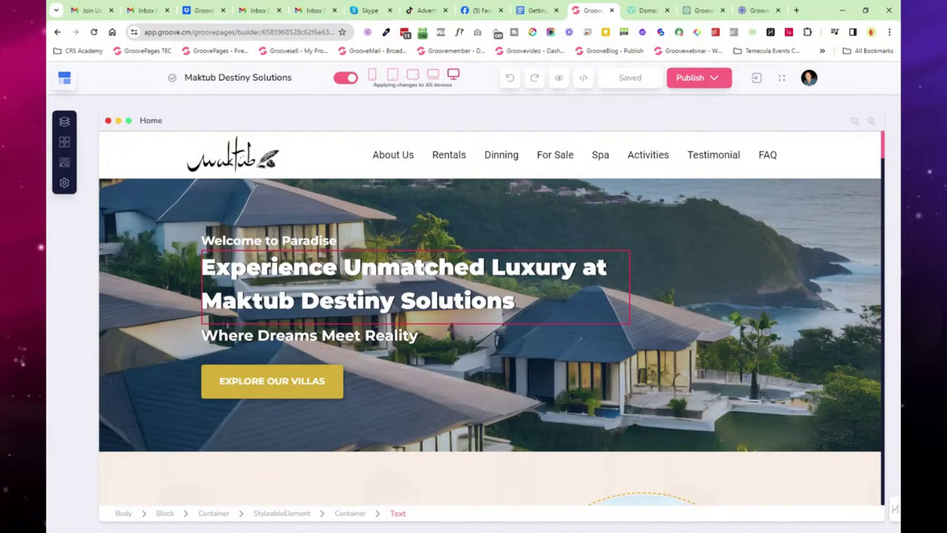
# Step: Dismiss the list of Groove apps and preview the home page at each device size, from mobile through tablet to desktop
pyautogui.click(65, 79)
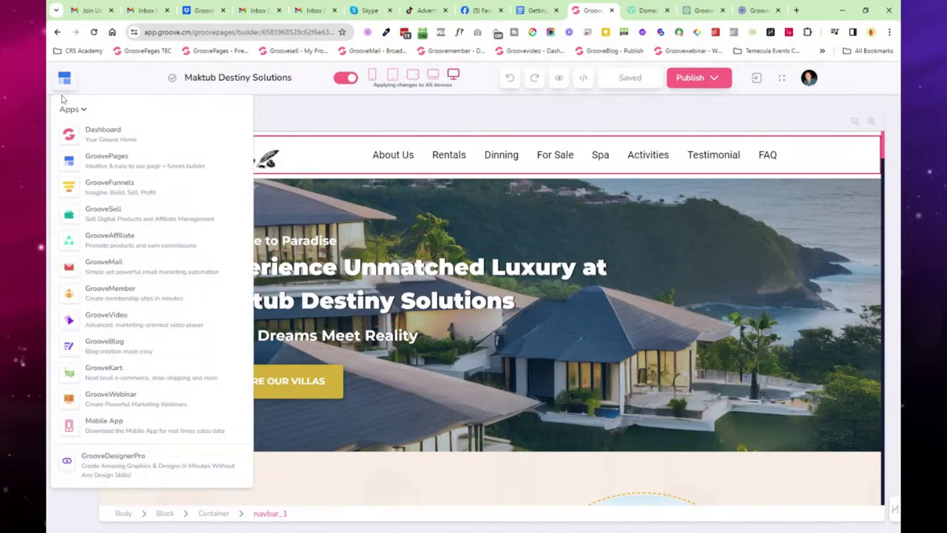
pyautogui.click(300, 83)
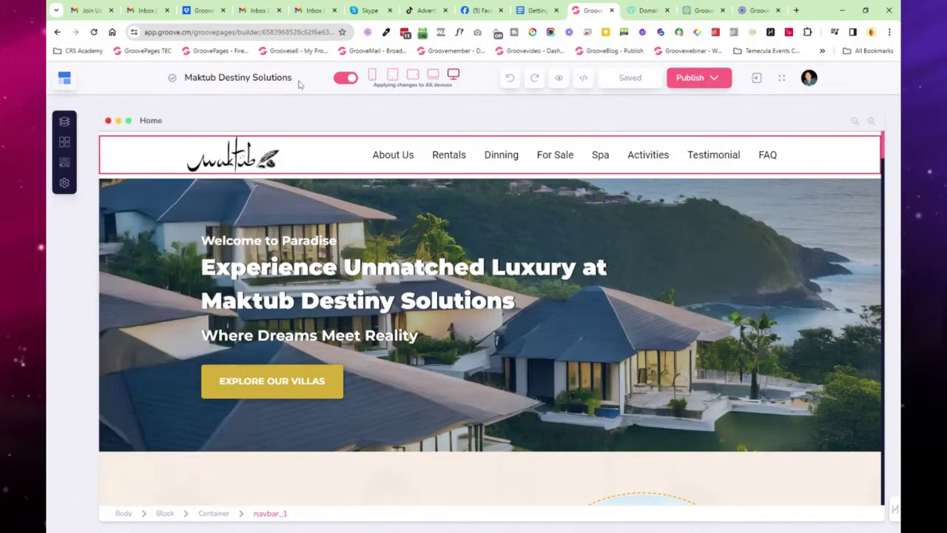
pyautogui.click(372, 78)
pyautogui.click(392, 77)
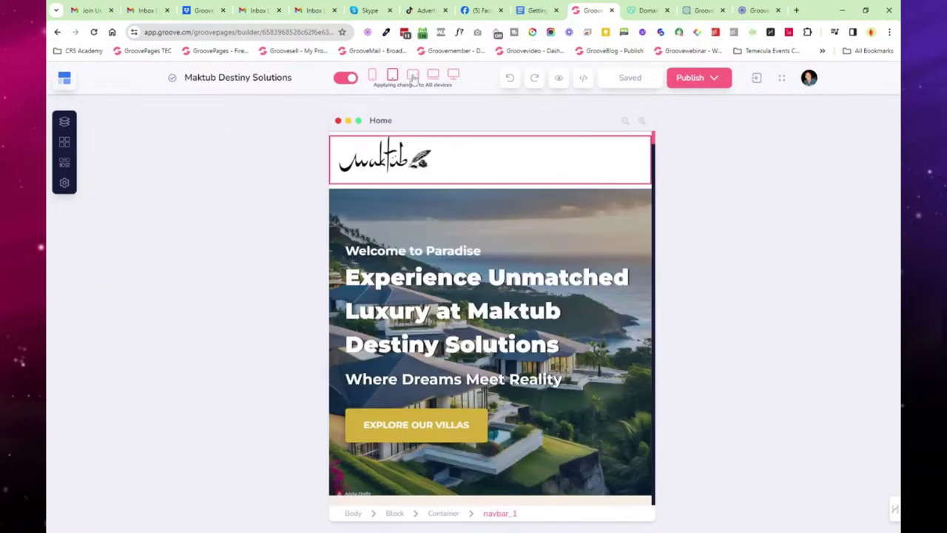
pyautogui.click(413, 76)
pyautogui.click(433, 75)
pyautogui.click(453, 75)
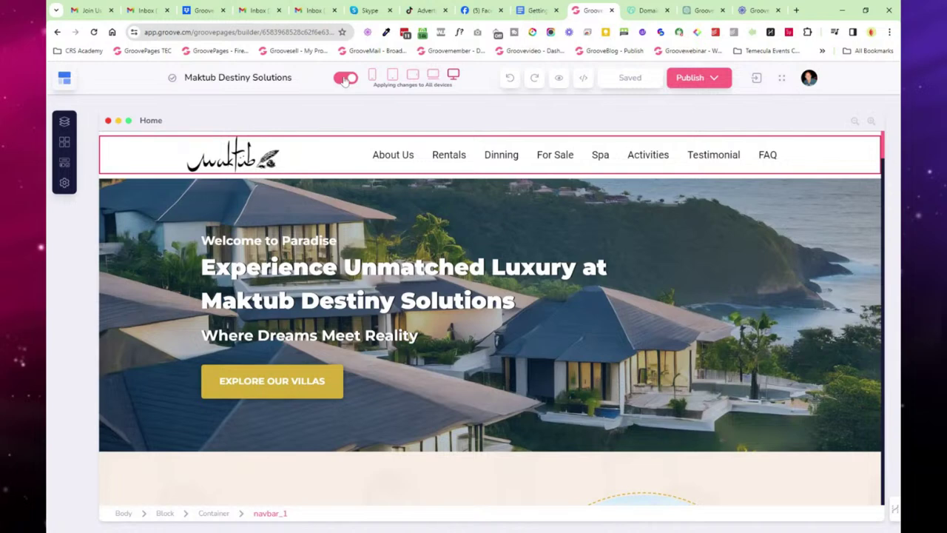
# Step: Inspect the hero heading's style settings in desktop and mobile views, and select the hero block in mobile view
pyautogui.click(438, 157)
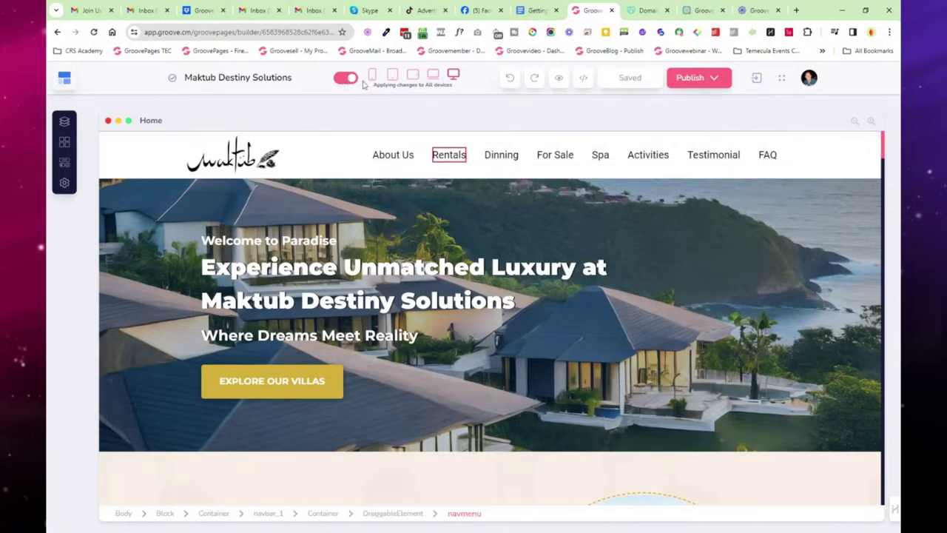
pyautogui.click(399, 283)
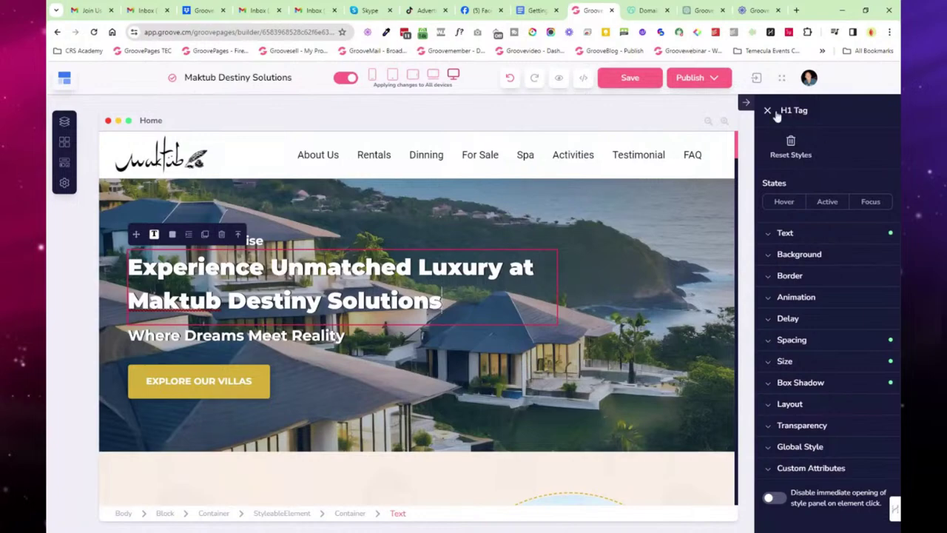
pyautogui.click(769, 111)
pyautogui.click(372, 75)
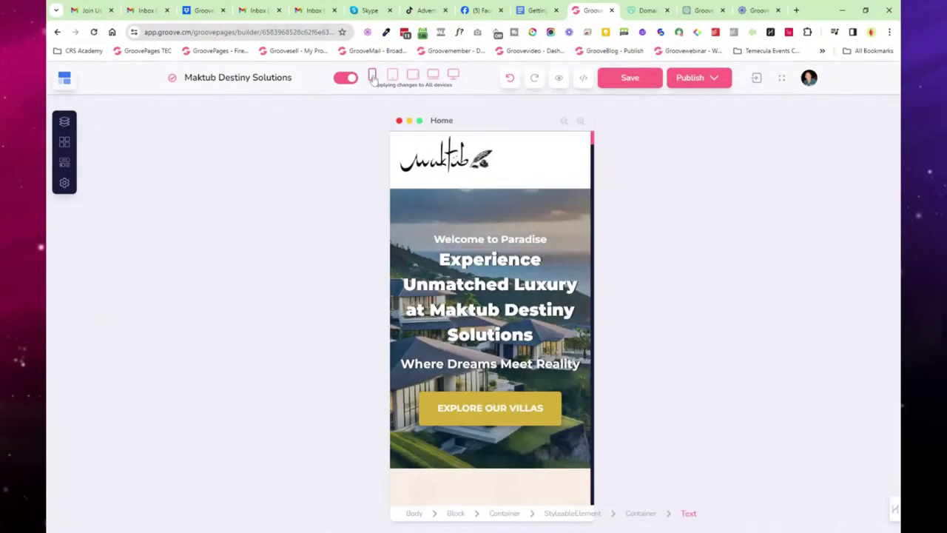
pyautogui.click(490, 284)
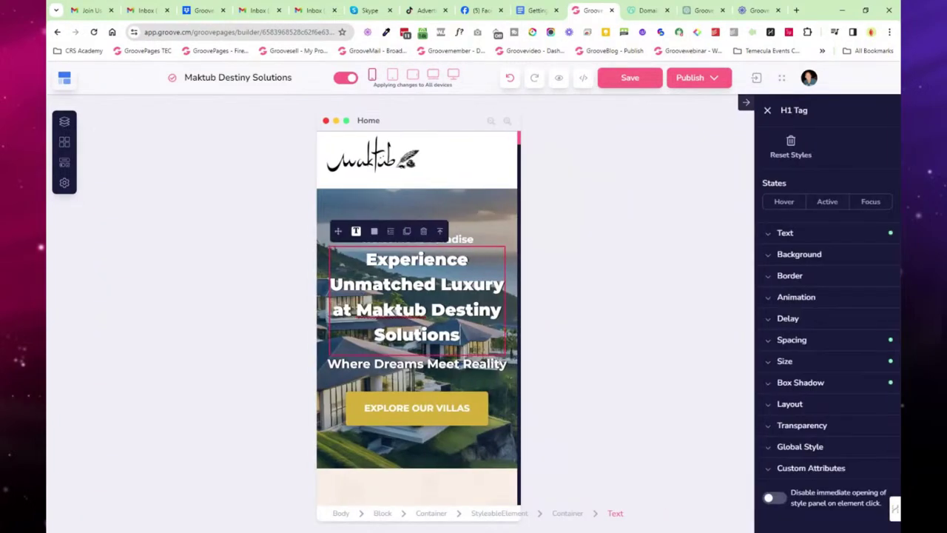
pyautogui.click(508, 230)
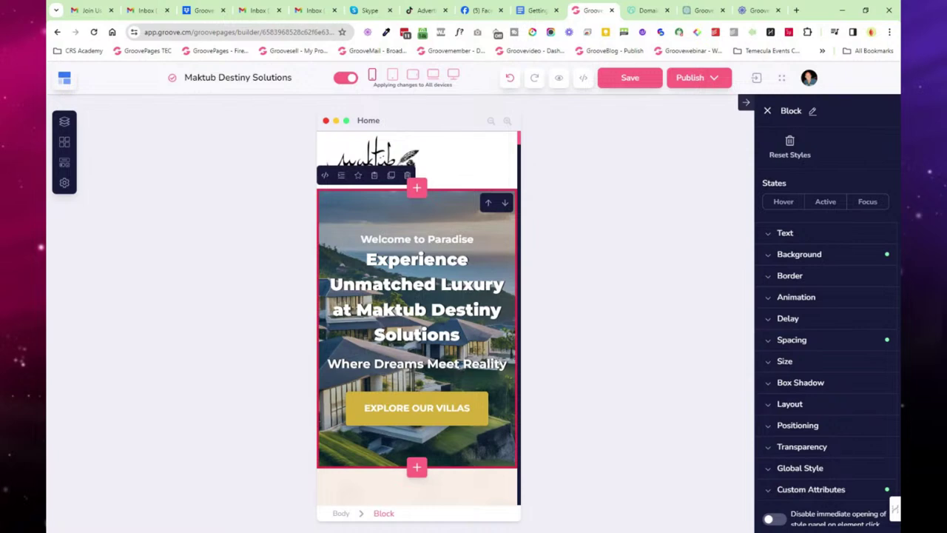
# Step: Limit changes to the mobile device only and shrink the hero heading's font size to 4
pyautogui.click(346, 78)
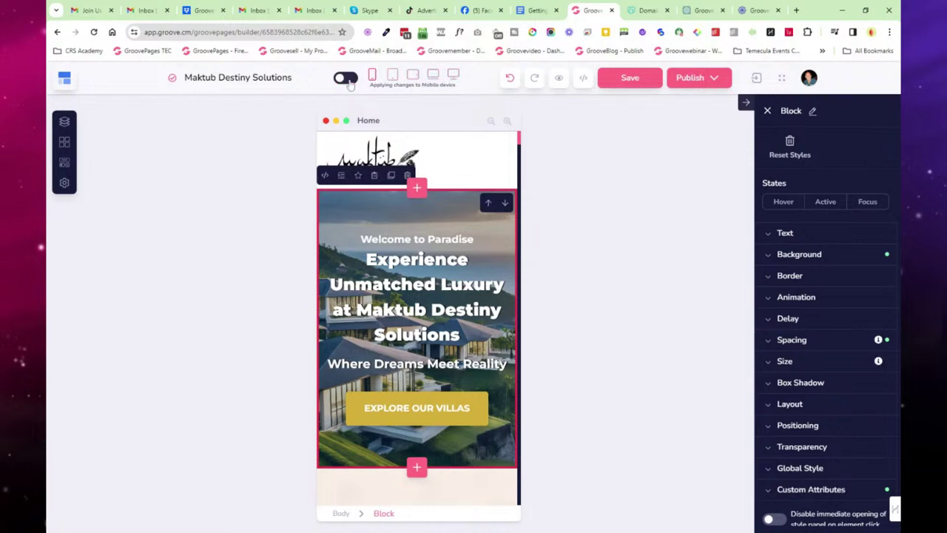
pyautogui.moveTo(370, 84); pyautogui.dragTo(438, 85)
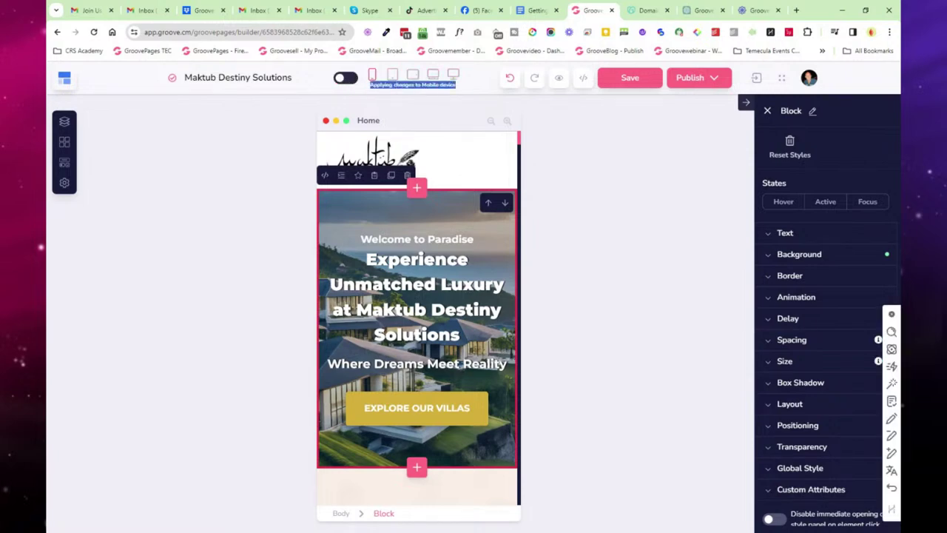
pyautogui.click(474, 260)
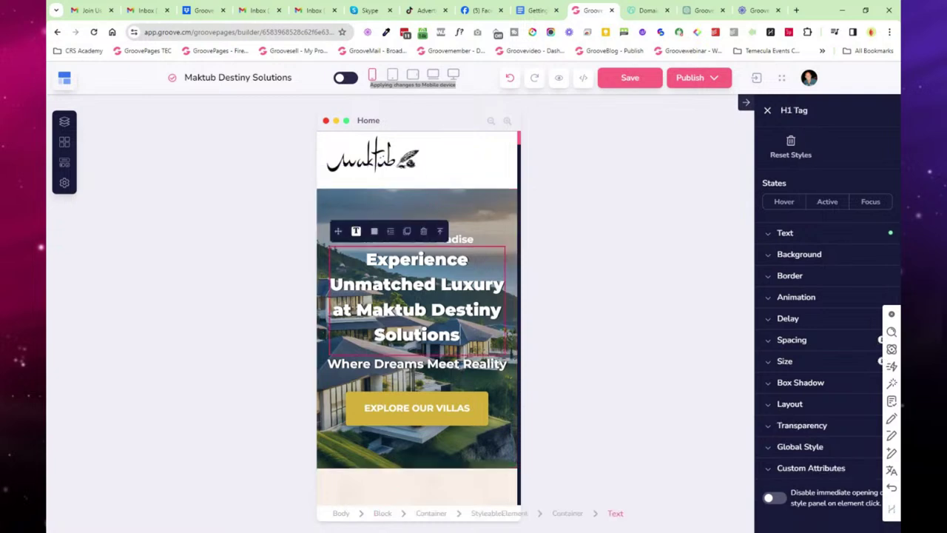
pyautogui.click(814, 234)
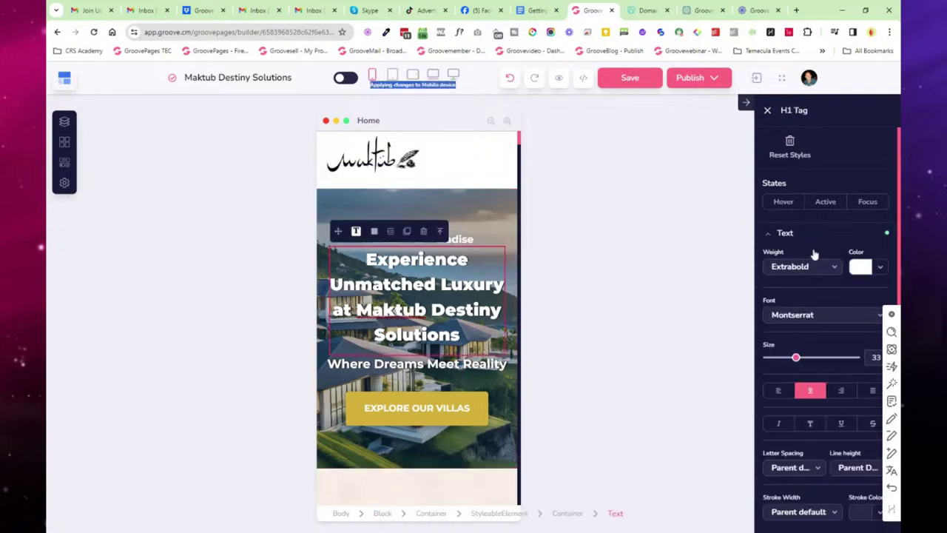
pyautogui.moveTo(796, 359); pyautogui.dragTo(771, 361)
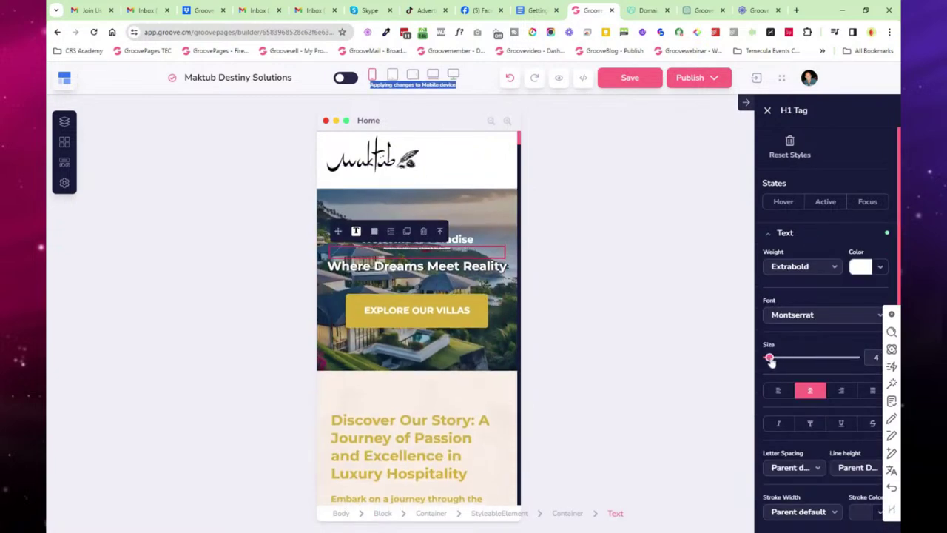
# Step: Compare the hero heading across the desktop, laptop, horizontal tablet, vertical tablet and mobile views
pyautogui.click(452, 74)
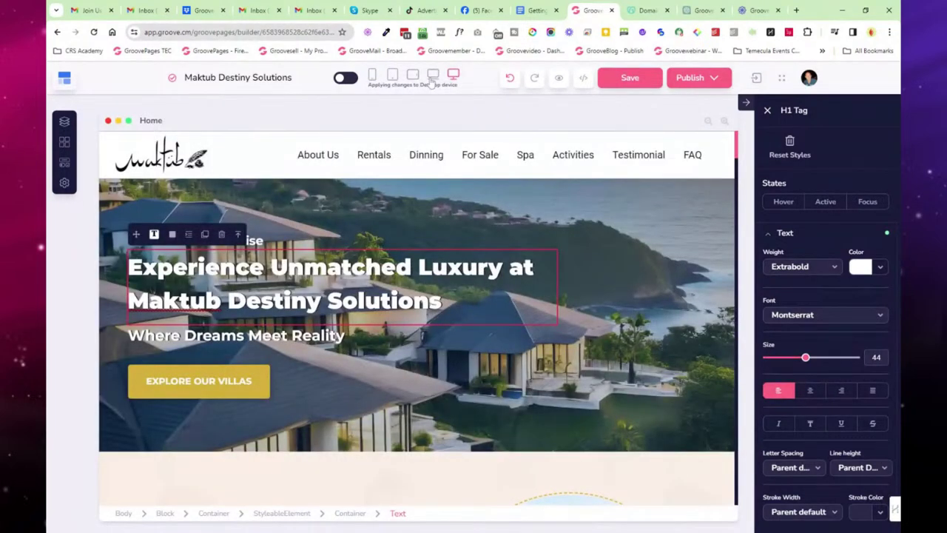
pyautogui.click(432, 76)
pyautogui.click(413, 76)
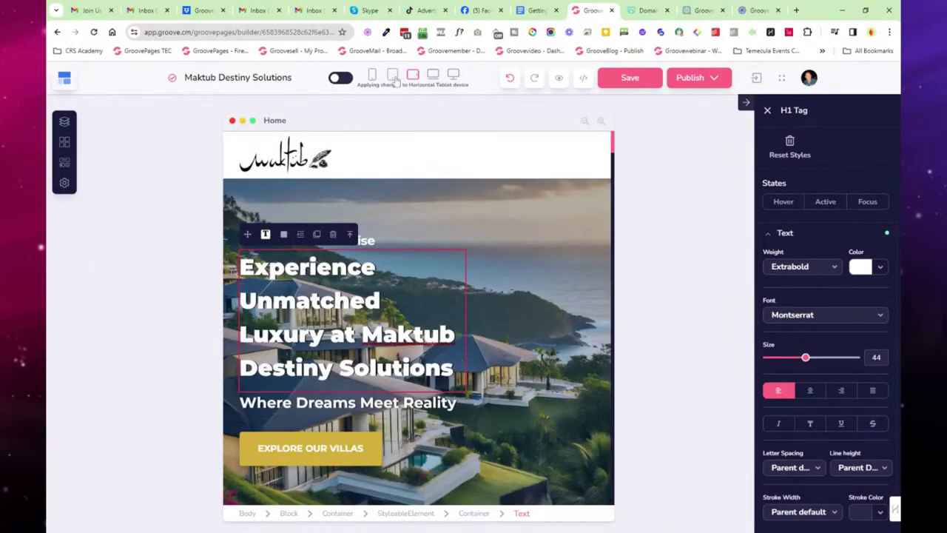
pyautogui.click(392, 77)
pyautogui.click(373, 78)
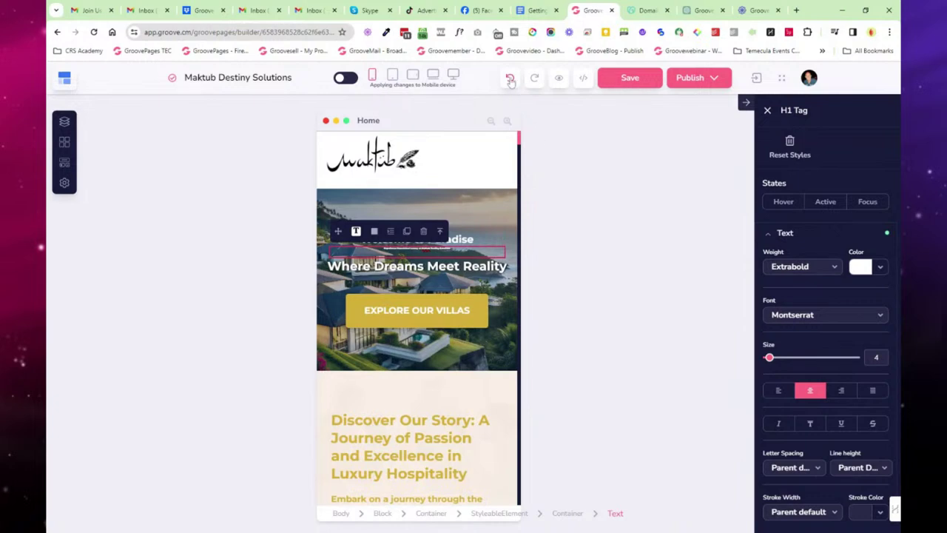
# Step: Undo the mobile heading size change, apply changes to all devices again and return to the desktop view
pyautogui.click(510, 78)
pyautogui.click(509, 78)
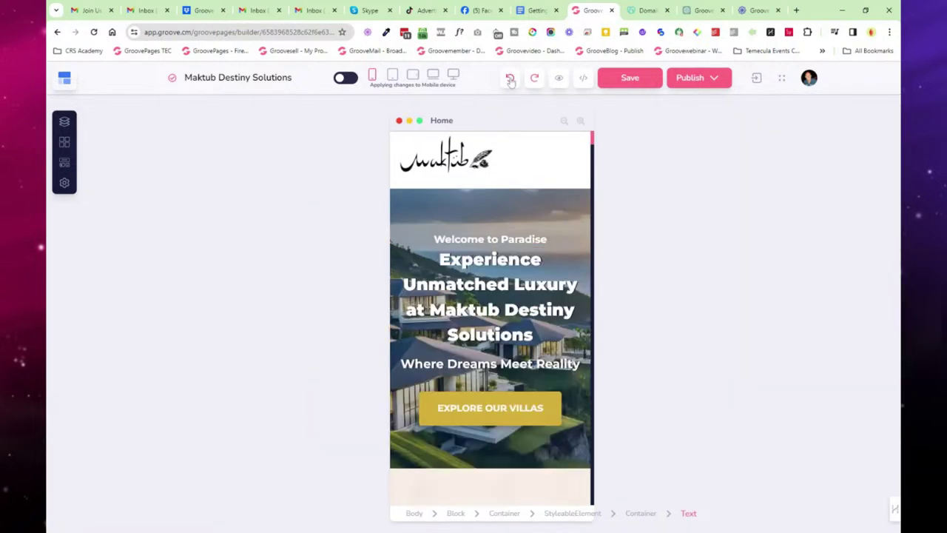
pyautogui.click(345, 78)
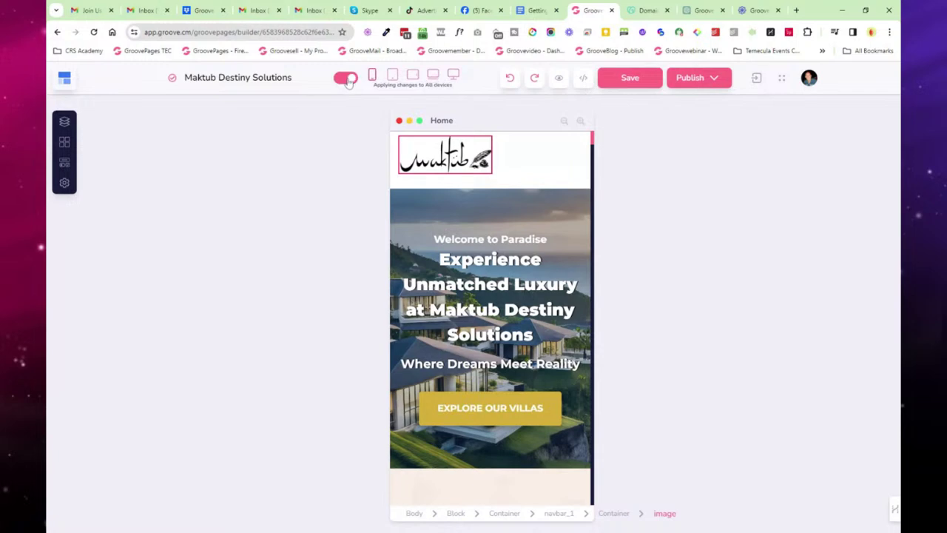
pyautogui.click(455, 76)
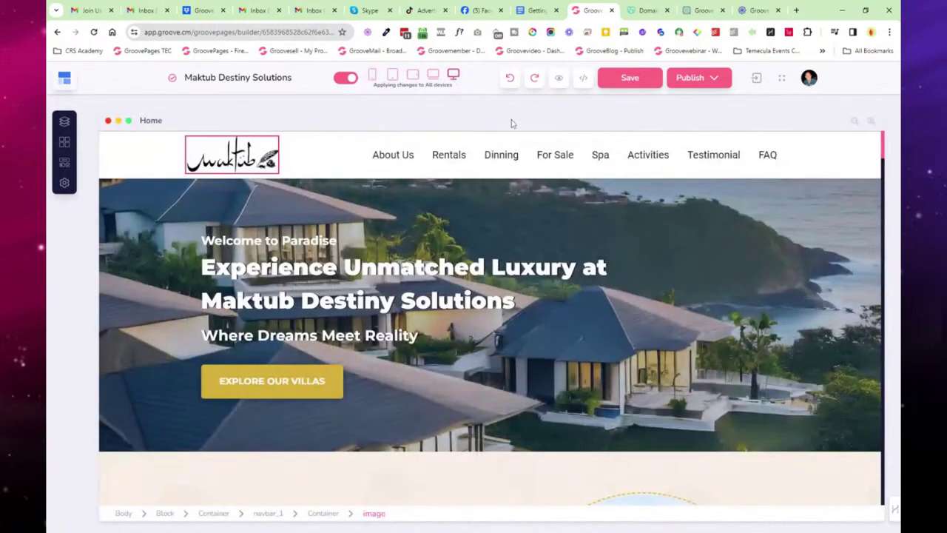
# Step: Preview the home page in its own tab, look through its sections down to the guest testimonials, and close the preview
pyautogui.click(561, 78)
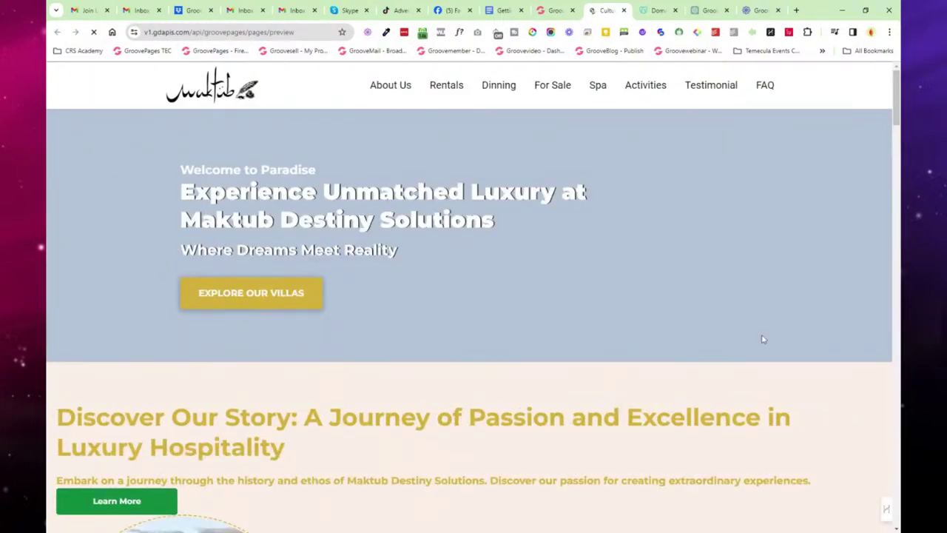
pyautogui.scroll(-14, 440, 340)
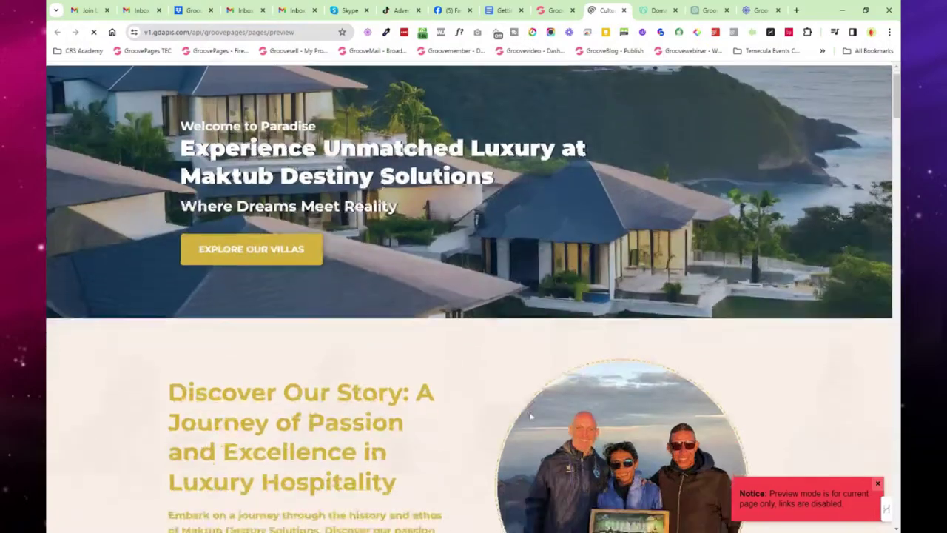
pyautogui.scroll(-15, 426, 365)
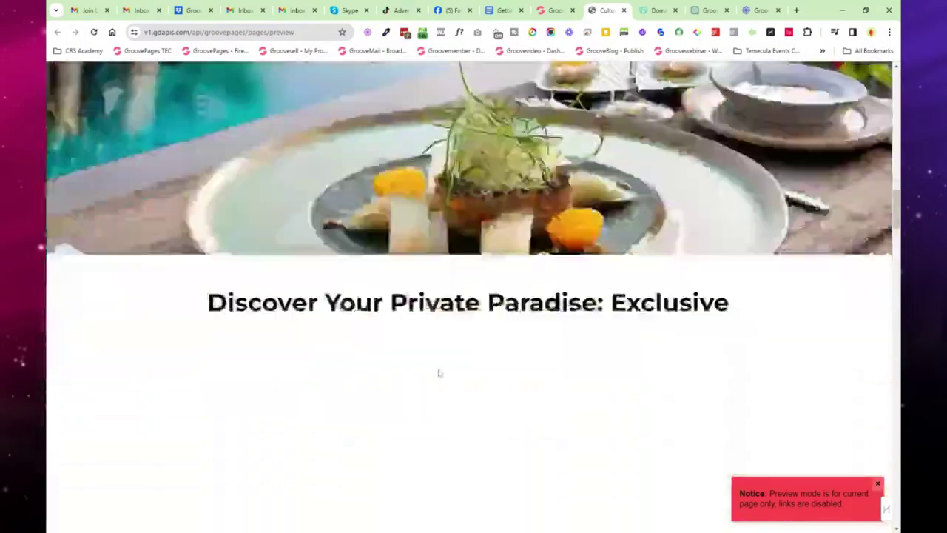
pyautogui.scroll(-10, 574, 360)
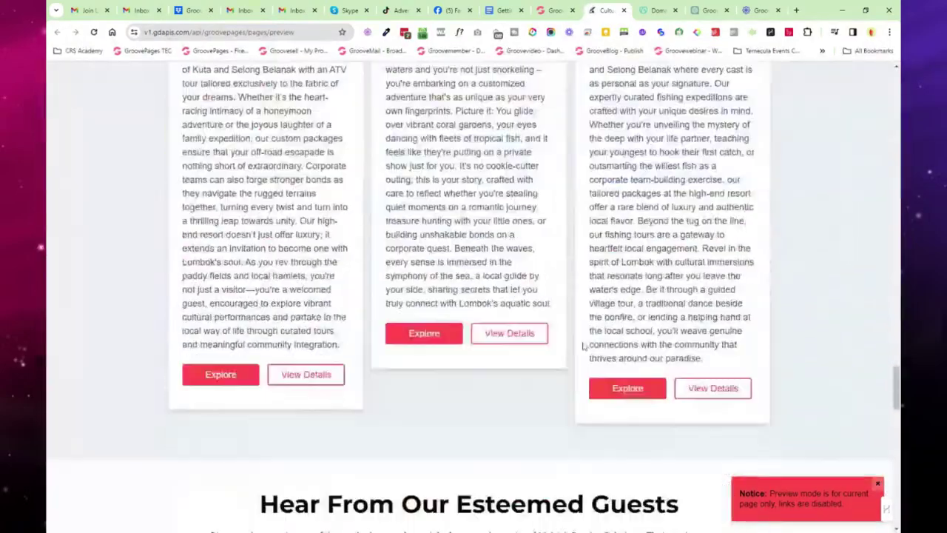
pyautogui.scroll(3, 643, 306)
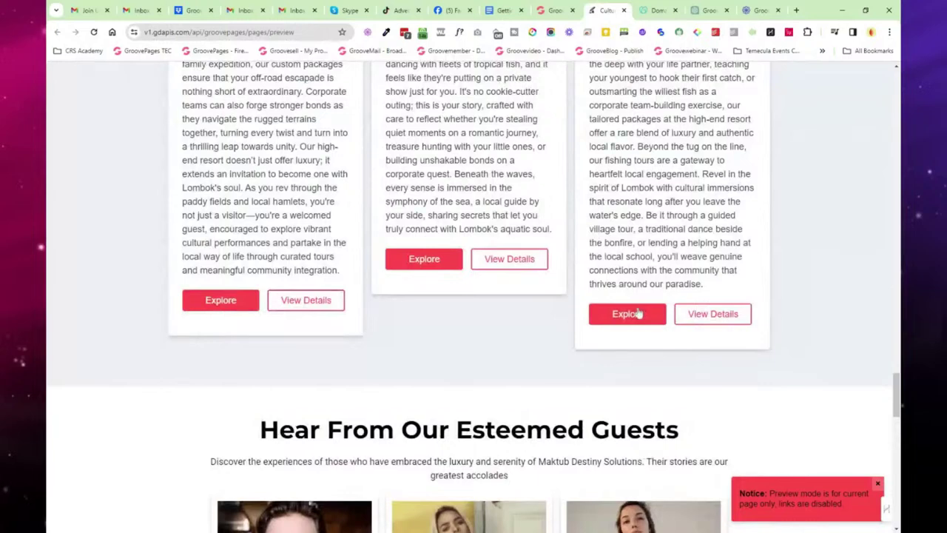
pyautogui.scroll(-3, 488, 324)
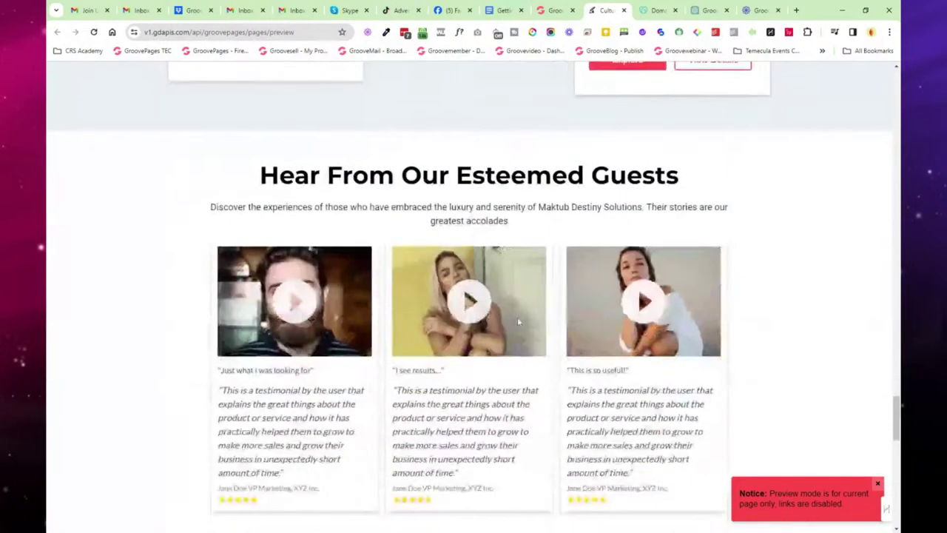
pyautogui.click(624, 10)
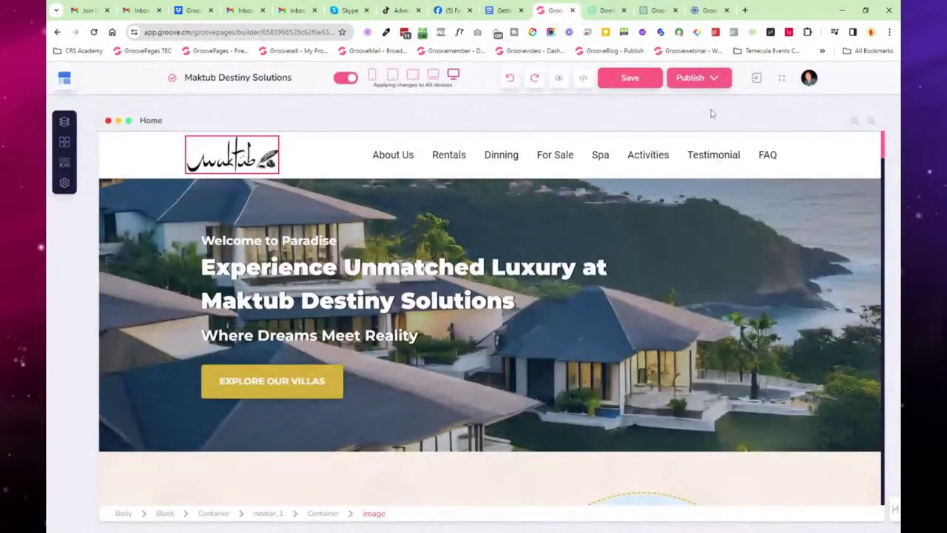
# Step: View the published website from the publish settings, and close both the live page and the settings
pyautogui.click(716, 79)
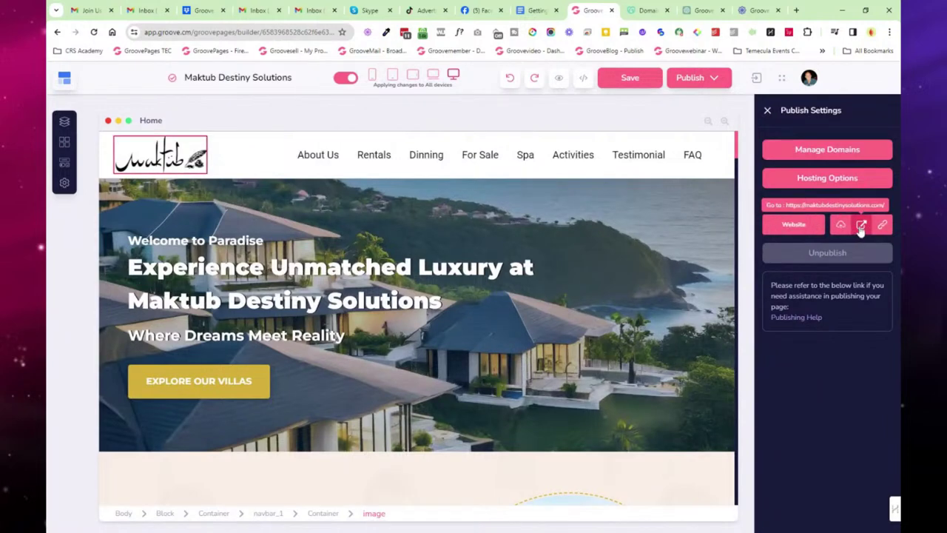
pyautogui.click(862, 227)
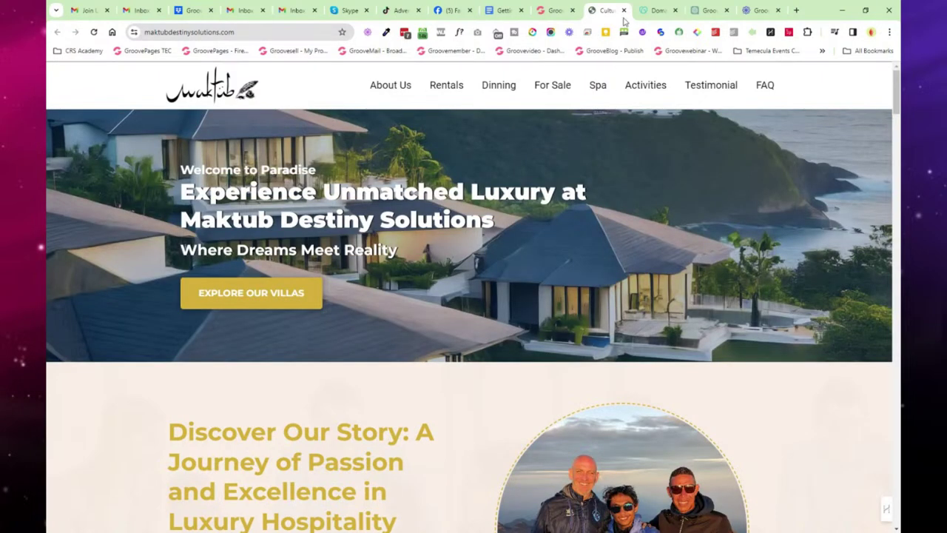
pyautogui.click(624, 10)
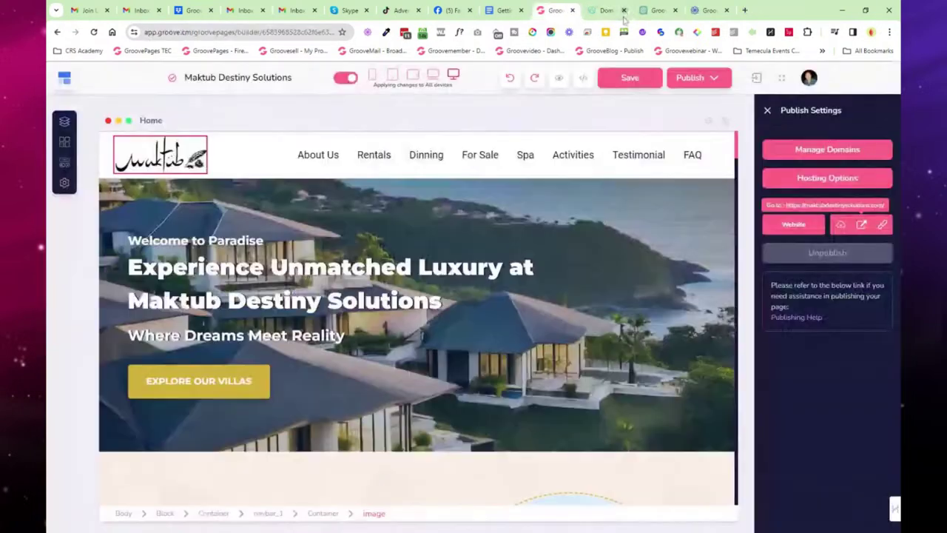
pyautogui.click(768, 110)
# Step: Examine the account's connected domains through the publish settings' domain management, and return to the page builder
pyautogui.click(712, 79)
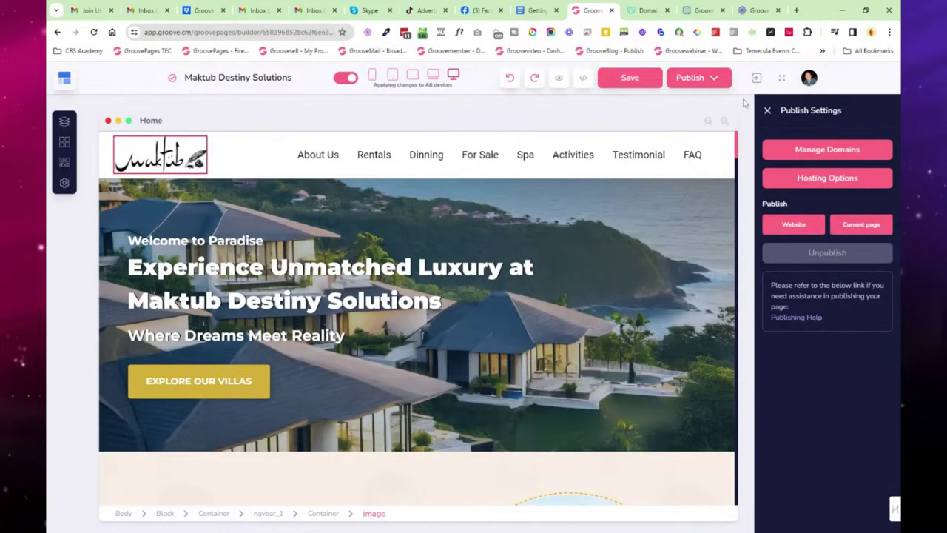
pyautogui.click(831, 150)
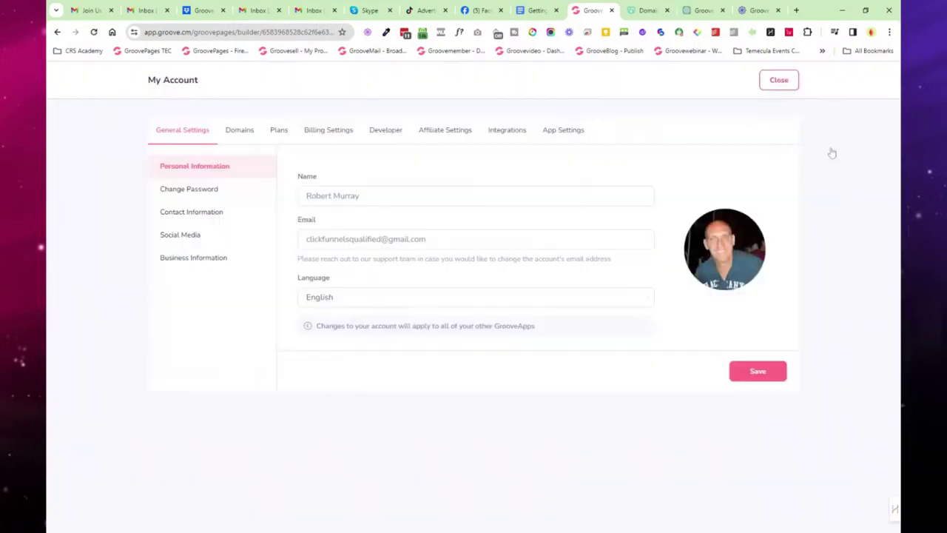
pyautogui.click(245, 134)
pyautogui.click(479, 284)
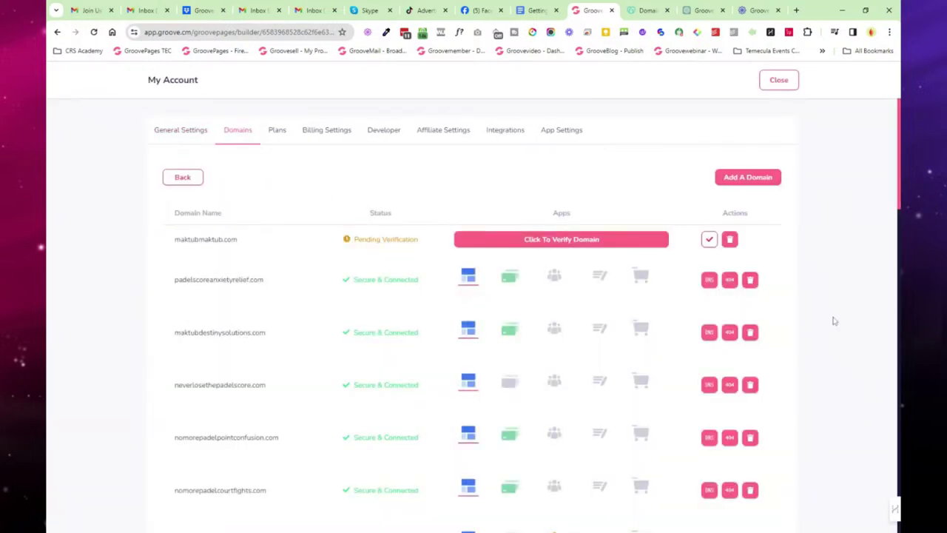
pyautogui.click(775, 85)
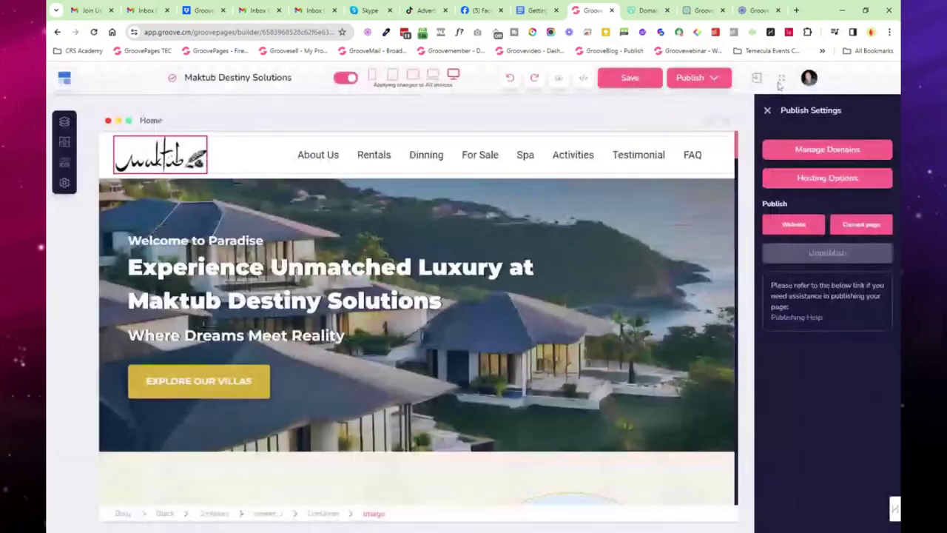
# Step: Examine the hosting options' domain types and the list of custom domains, keeping maktubdestinysolutions.com selected
pyautogui.click(813, 178)
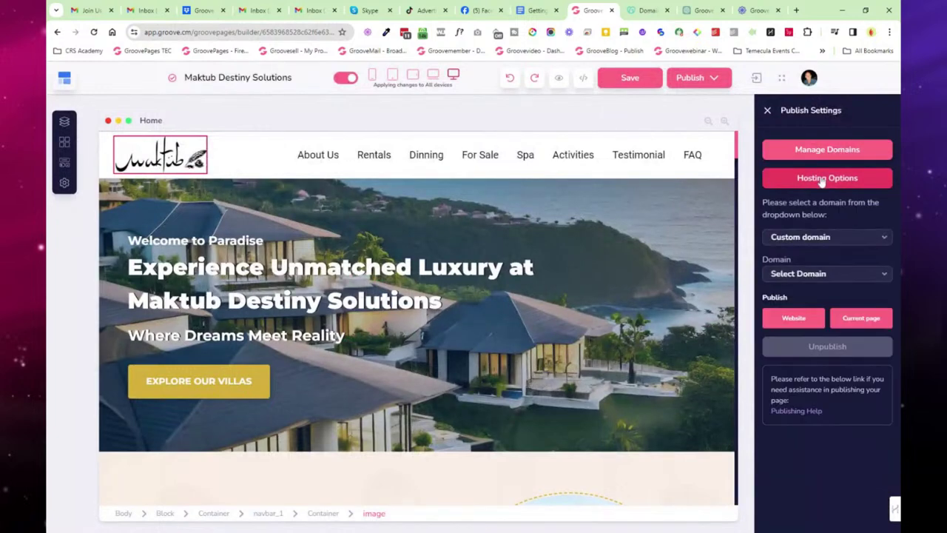
pyautogui.click(845, 239)
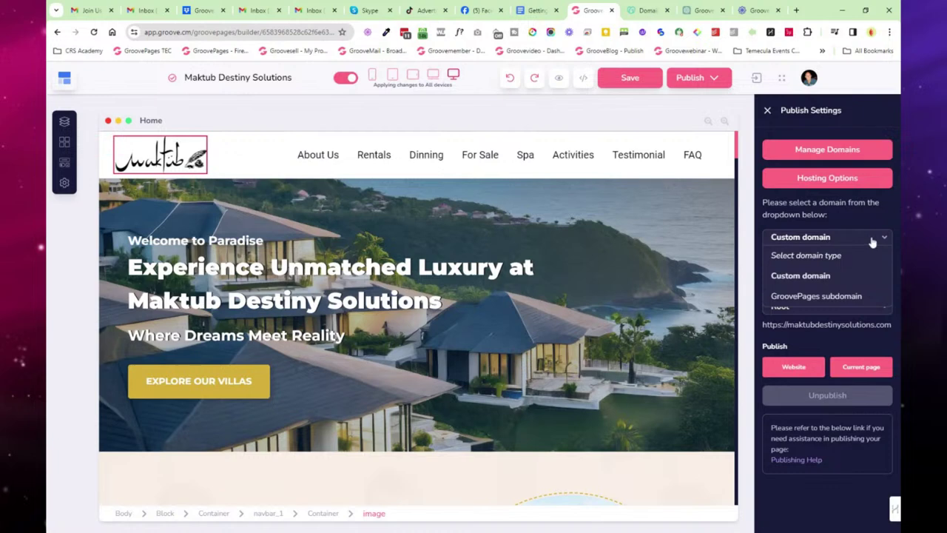
pyautogui.click(872, 238)
pyautogui.click(835, 275)
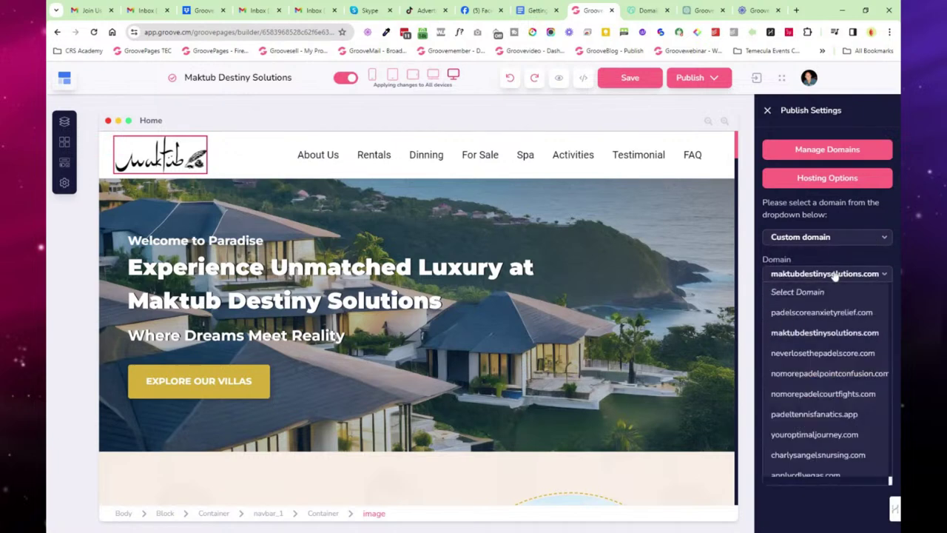
pyautogui.scroll(-10, 839, 330)
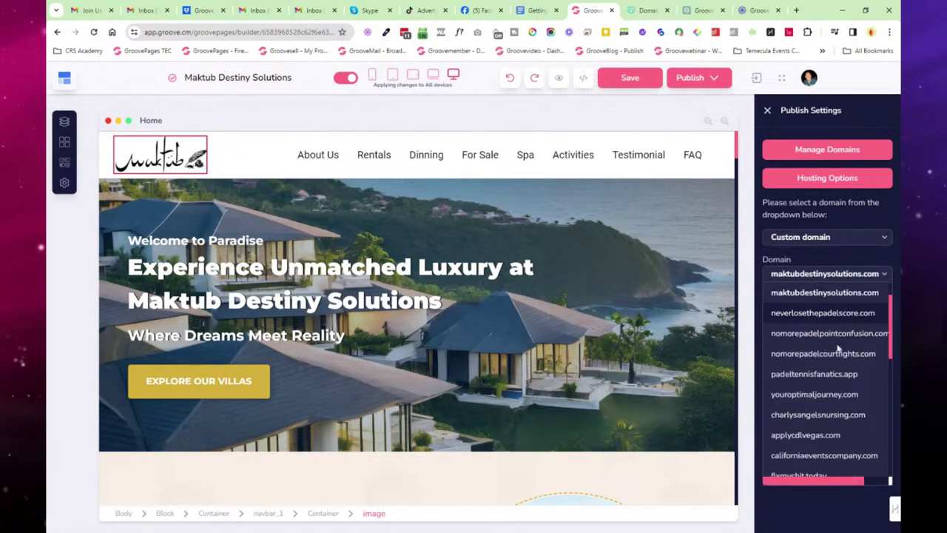
pyautogui.scroll(10, 854, 294)
pyautogui.click(858, 286)
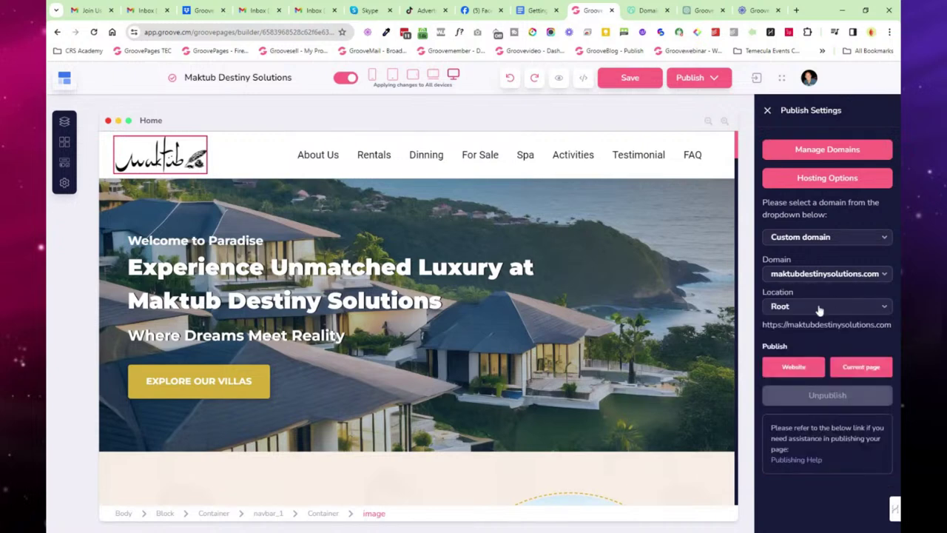
# Step: Examine the publishing address, the Root and Subdomain location choices, and the options to publish the website or current page
pyautogui.moveTo(763, 324); pyautogui.dragTo(891, 324)
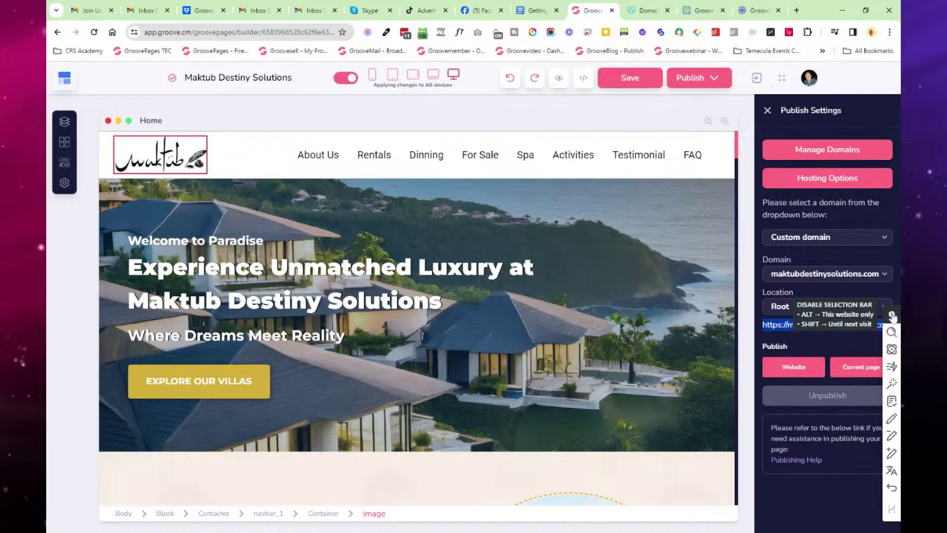
pyautogui.click(829, 307)
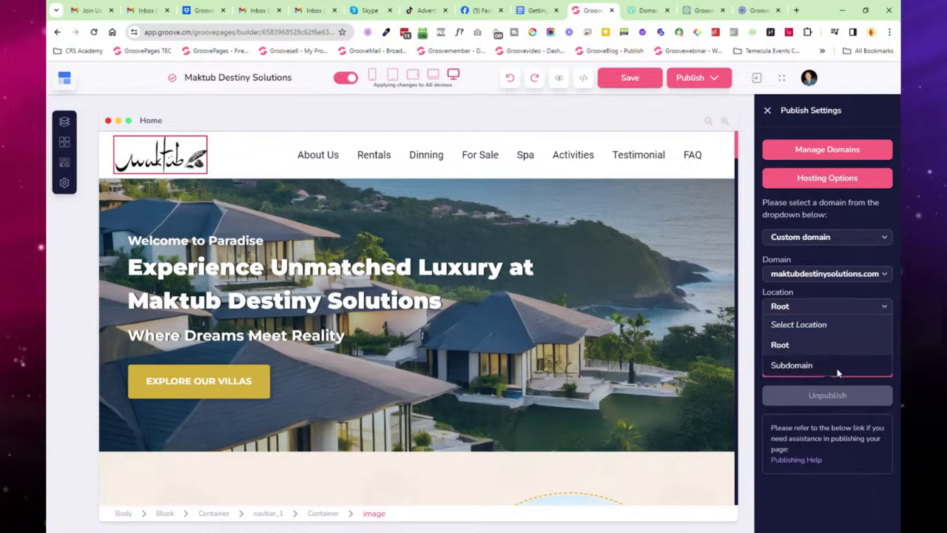
pyautogui.click(876, 292)
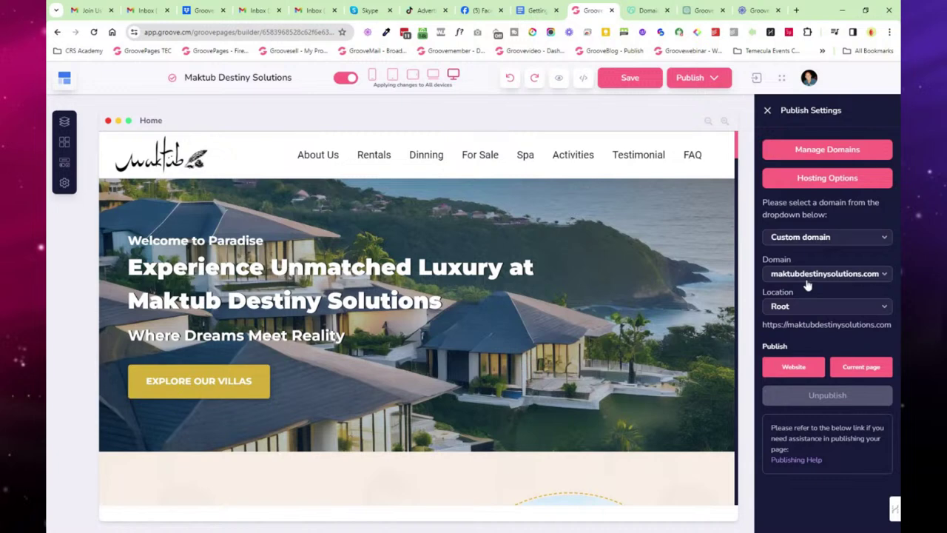
pyautogui.moveTo(793, 366)
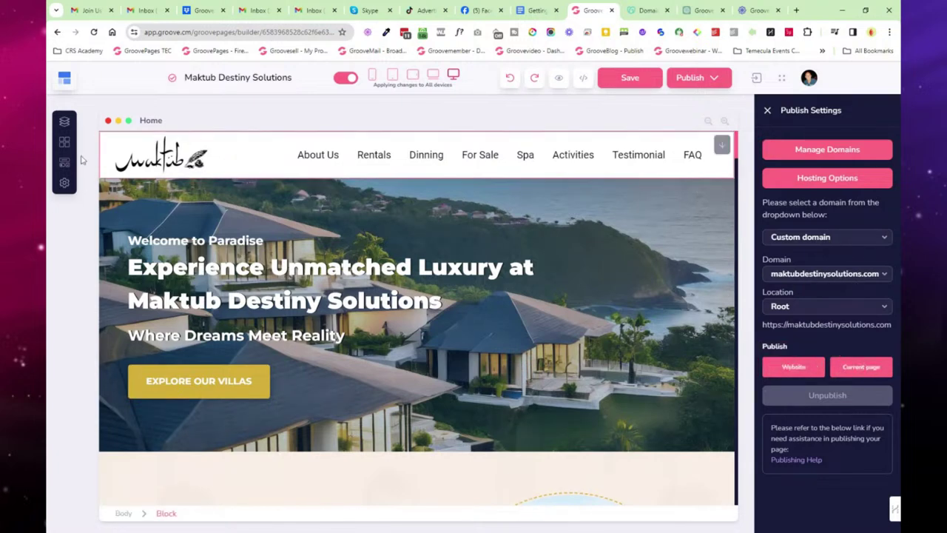
pyautogui.moveTo(858, 368)
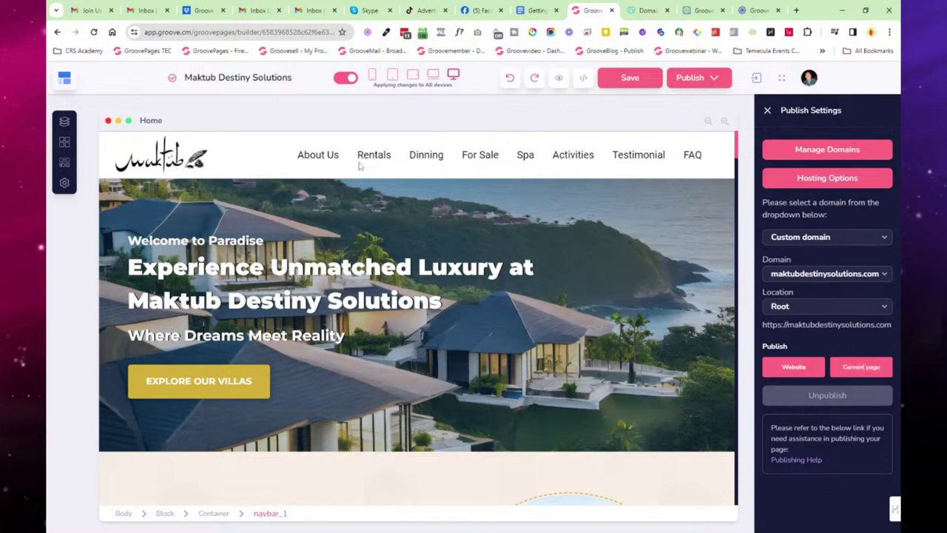
# Step: Close the publish settings and select the hero section's main heading, "Experience Unmatched Luxury at Maktub Destiny Solutions", for editing
pyautogui.click(767, 111)
pyautogui.click(444, 285)
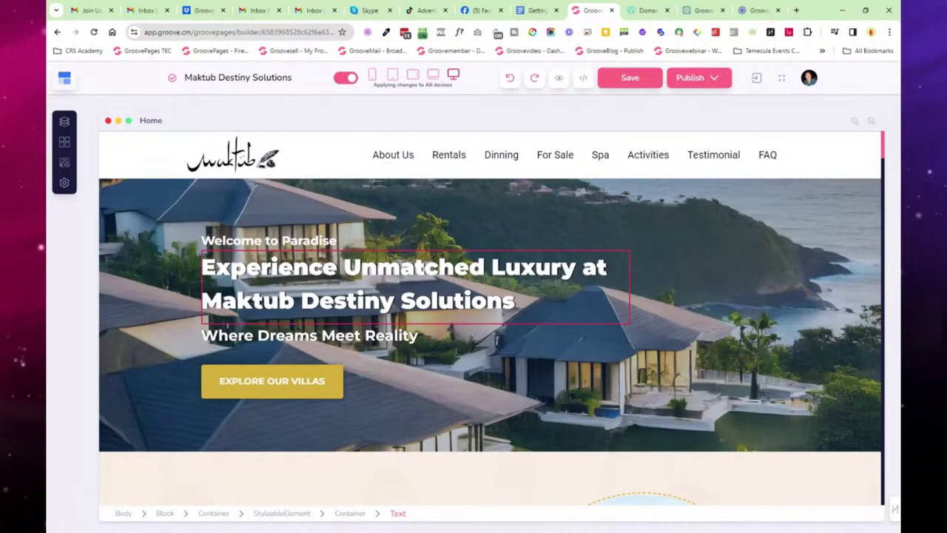
pyautogui.click(336, 378)
pyautogui.click(337, 348)
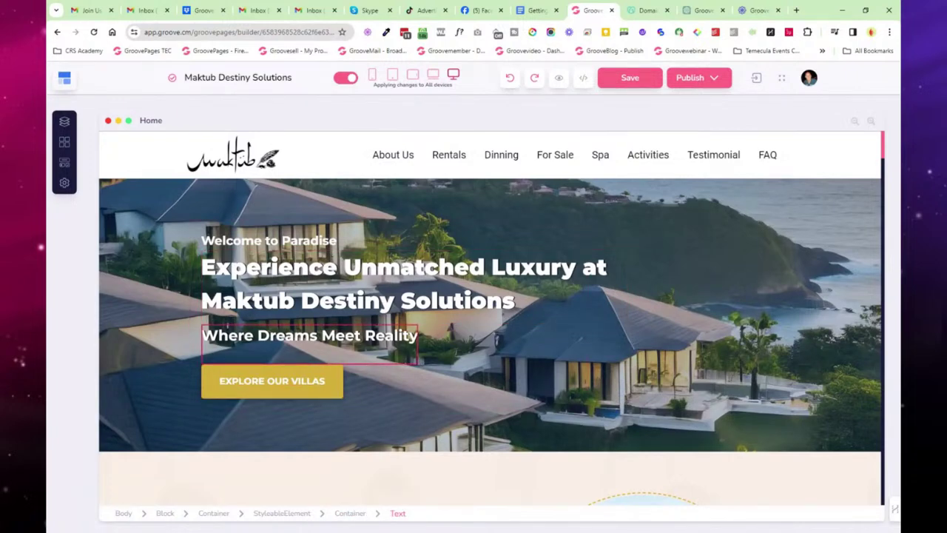
pyautogui.click(415, 285)
pyautogui.click(515, 300)
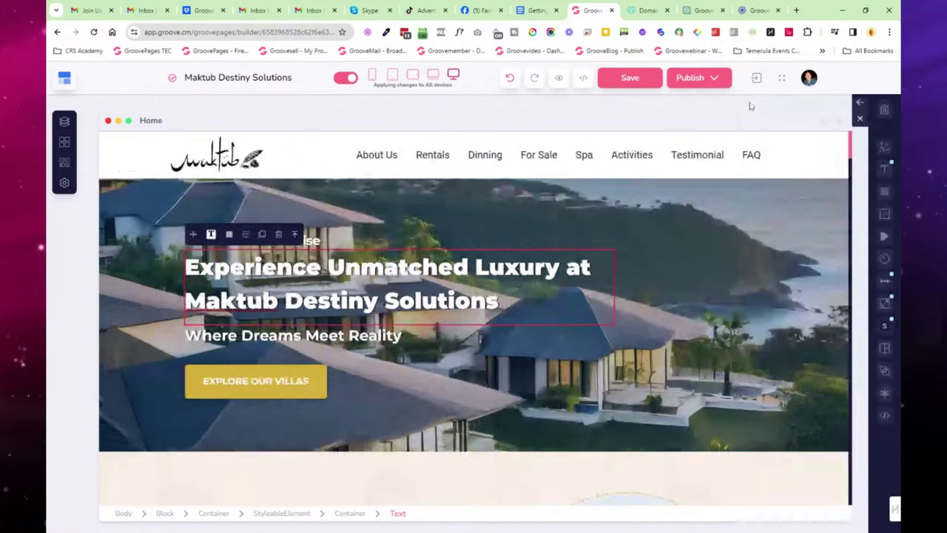
# Step: Collapse the heading's H1 style settings and expand them again, repeating this to compare both layouts
pyautogui.click(747, 103)
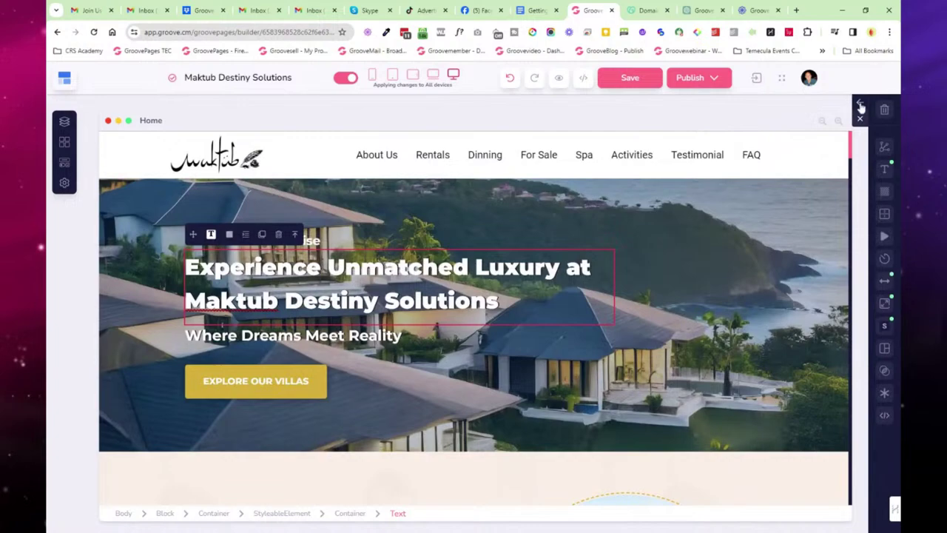
pyautogui.click(860, 102)
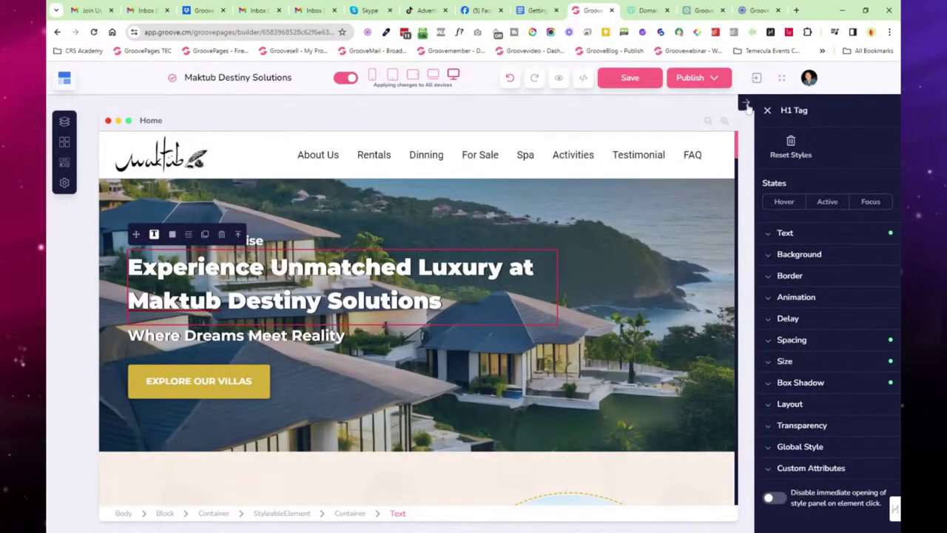
pyautogui.click(747, 104)
pyautogui.click(858, 103)
# Step: Set the hero heading's text size to 60, try centre alignment, and return it to left alignment
pyautogui.click(817, 234)
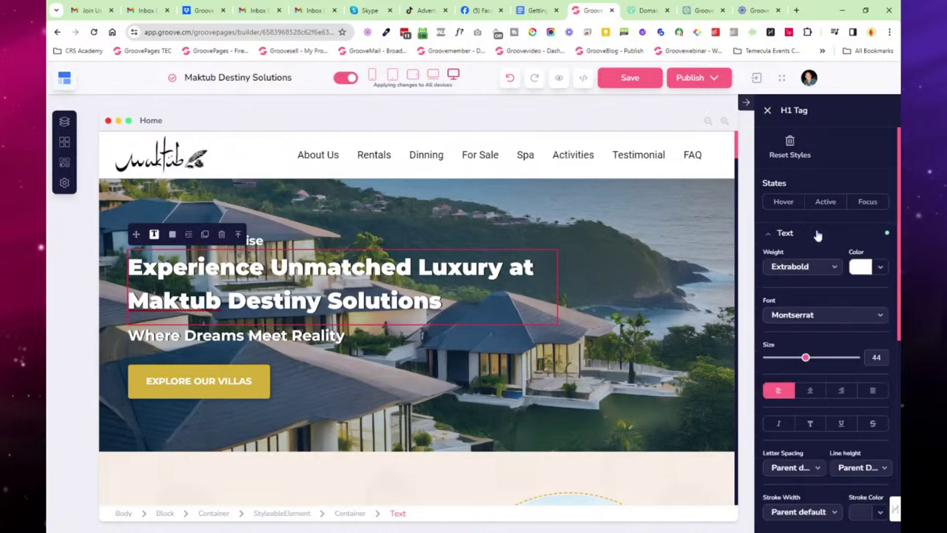
pyautogui.moveTo(806, 359)
pyautogui.mouseDown()
pyautogui.moveTo(785, 357)
pyautogui.moveTo(820, 357)
pyautogui.mouseUp()
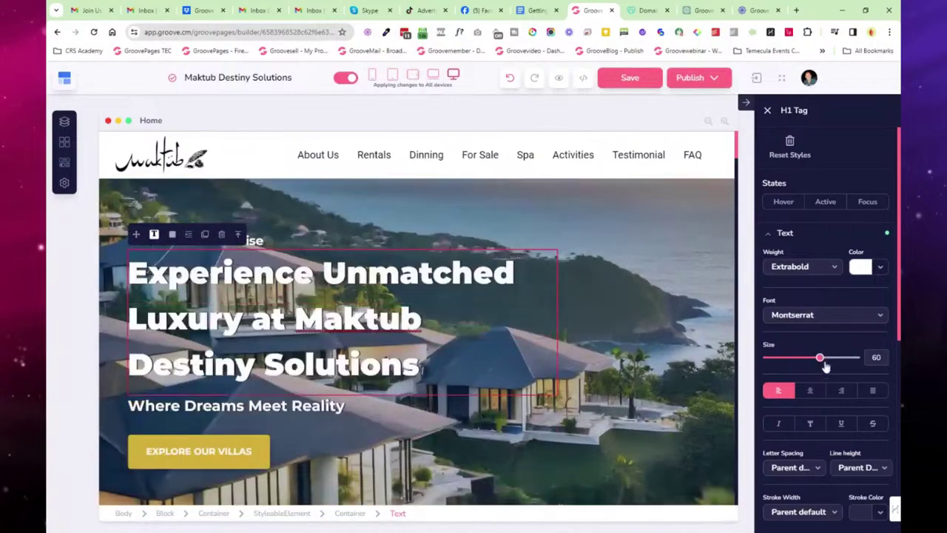
pyautogui.click(810, 390)
pyautogui.click(782, 392)
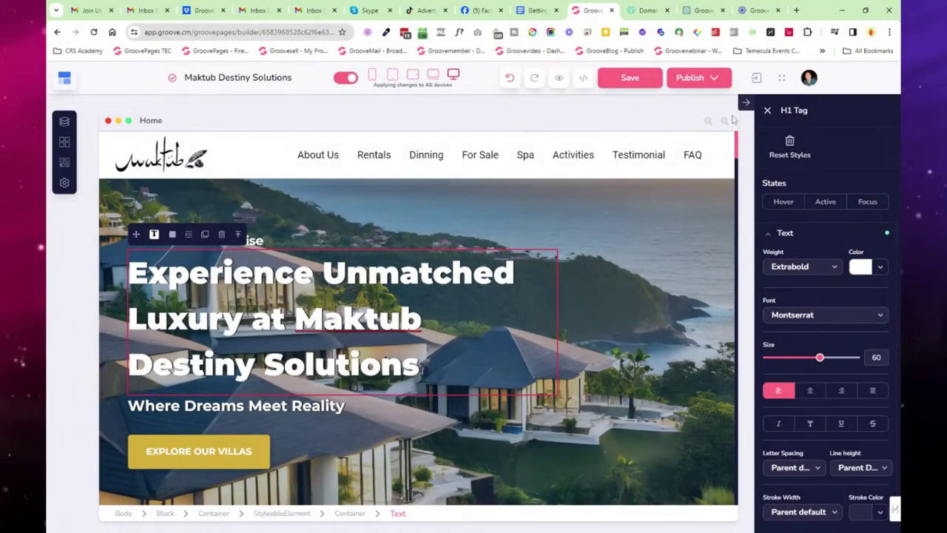
pyautogui.scroll(-4, 818, 364)
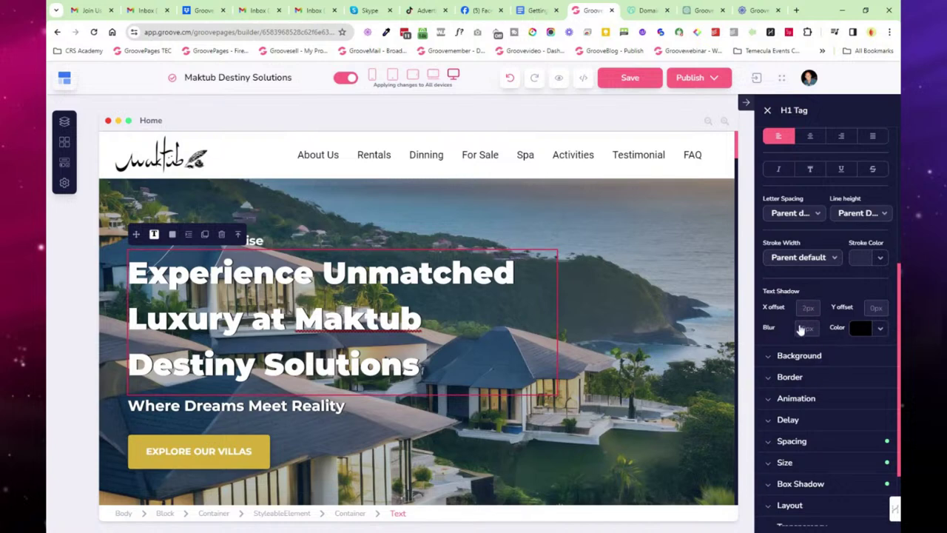
# Step: Examine the H1 heading's background, border, animation, delay, spacing and size style settings
pyautogui.click(795, 355)
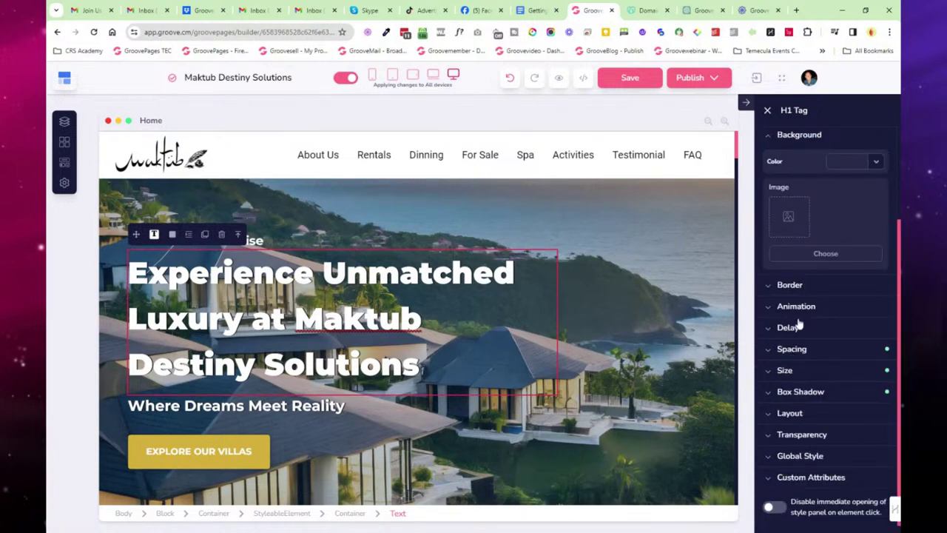
pyautogui.click(805, 287)
pyautogui.click(806, 305)
pyautogui.click(814, 325)
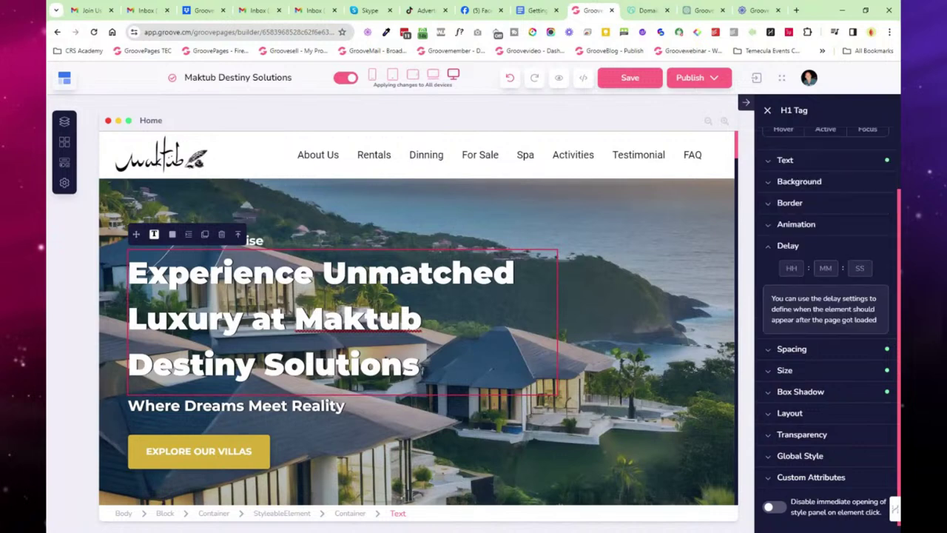
pyautogui.click(819, 350)
pyautogui.click(825, 373)
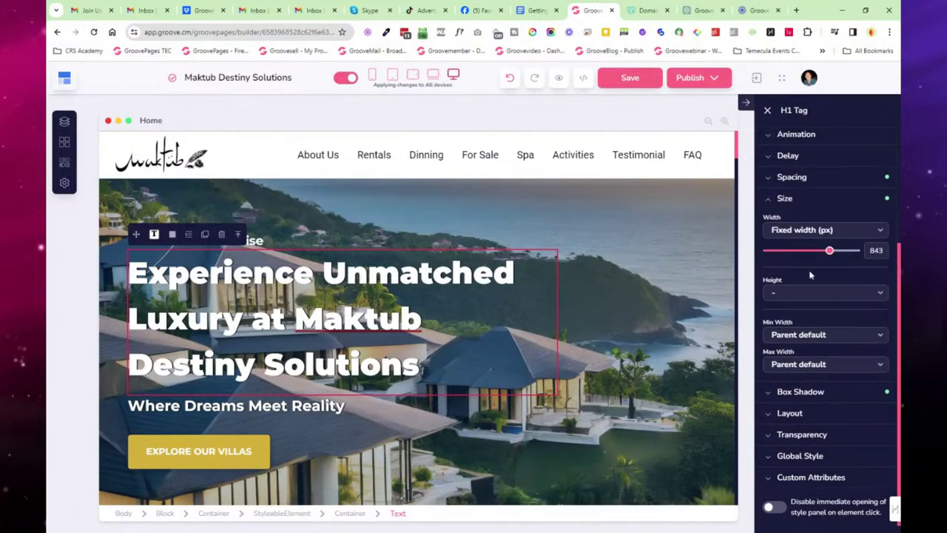
pyautogui.moveTo(809, 111); pyautogui.dragTo(763, 137)
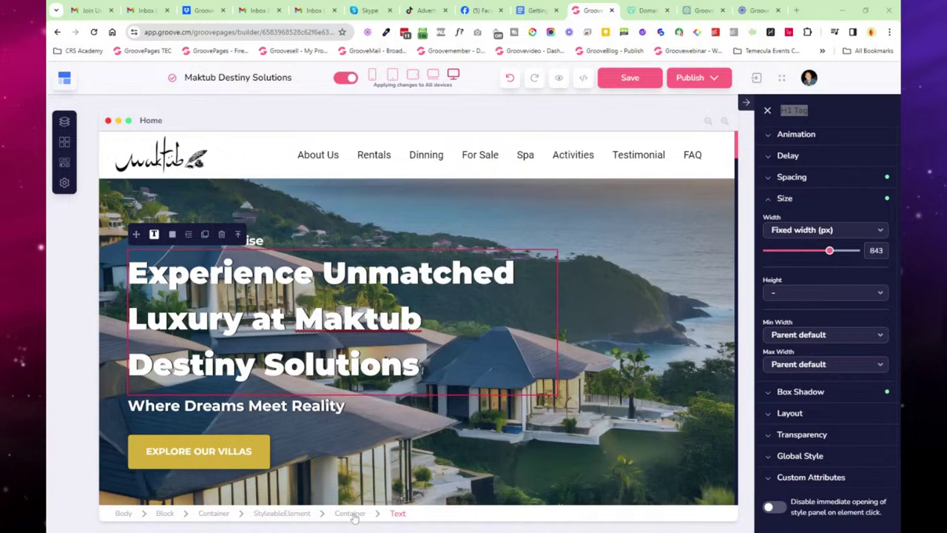
# Step: Move the selection from the hero heading up to its parent container and view the container's style options
pyautogui.click(353, 514)
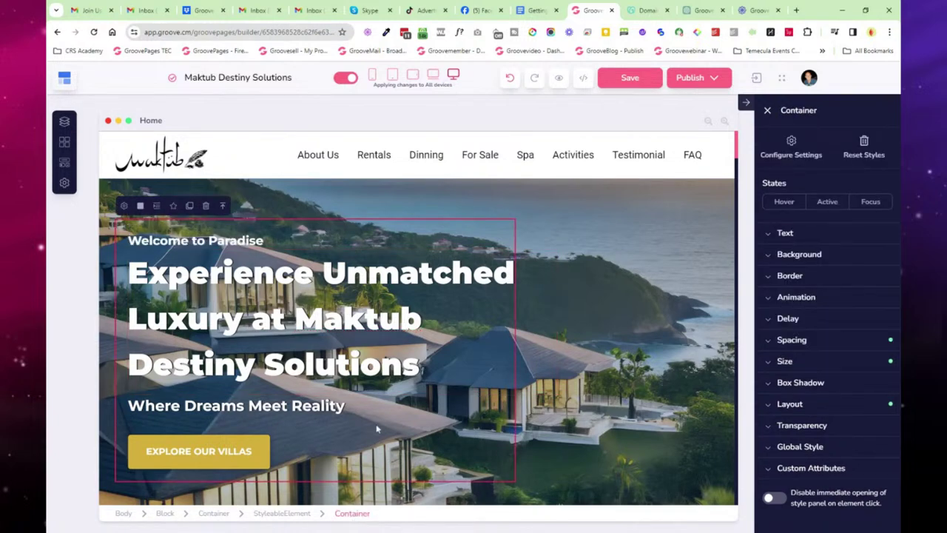
pyautogui.click(421, 366)
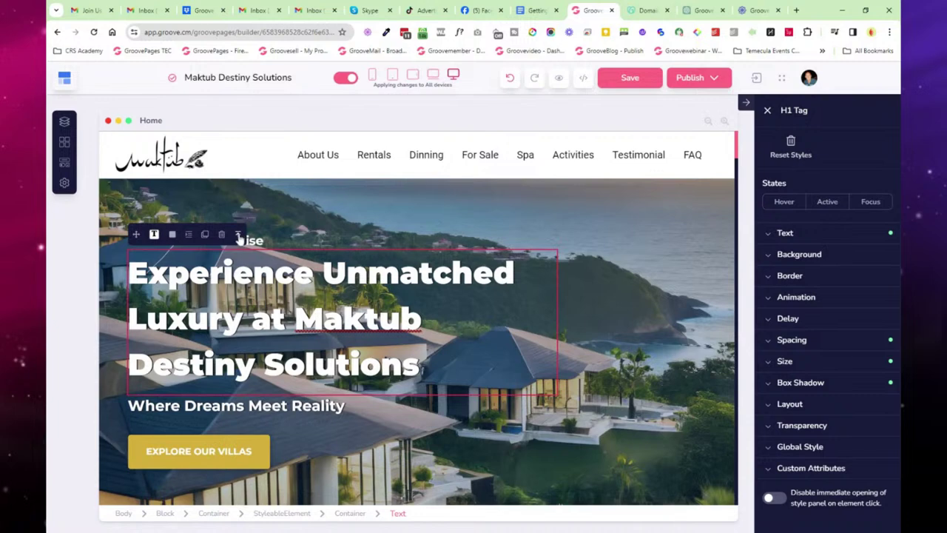
pyautogui.click(238, 234)
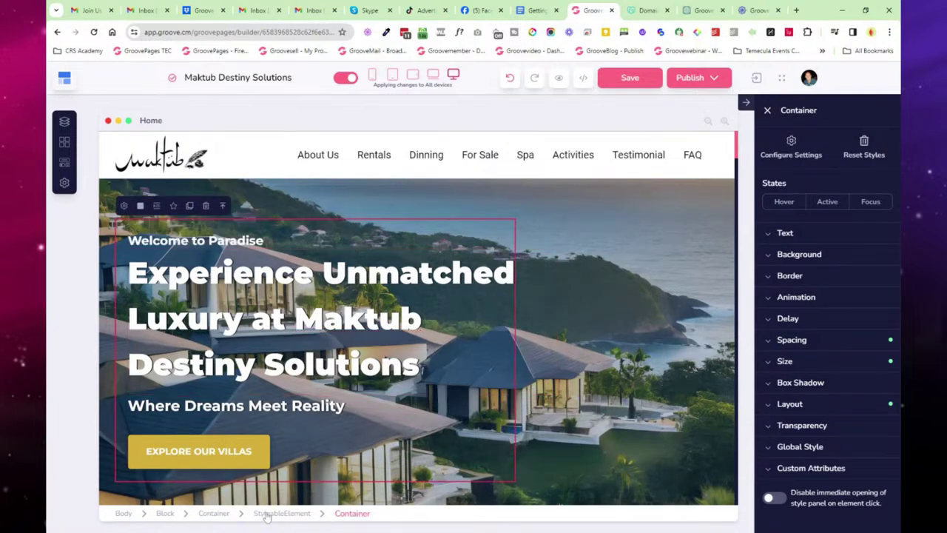
# Step: Select the whole hero block and examine its background color, background image and spacing settings
pyautogui.click(164, 513)
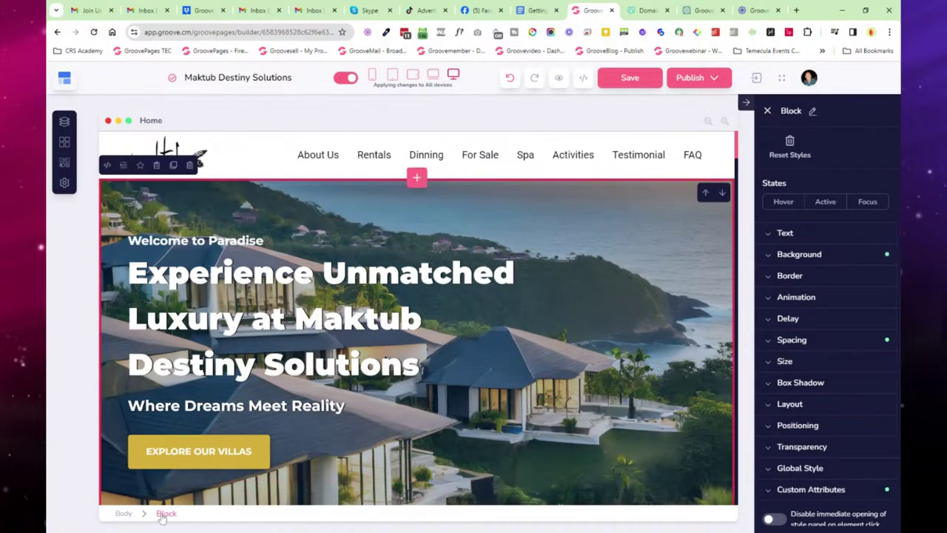
pyautogui.click(836, 254)
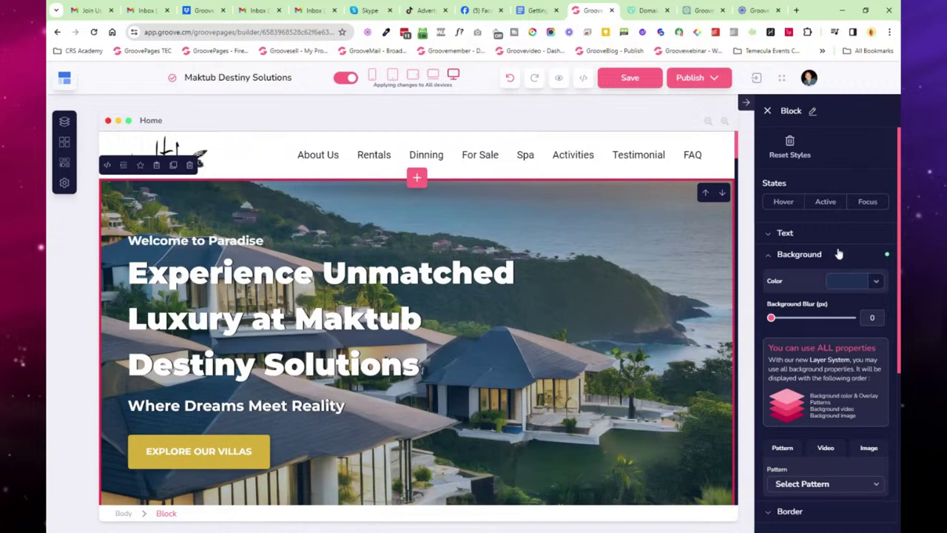
pyautogui.click(815, 245)
pyautogui.click(798, 237)
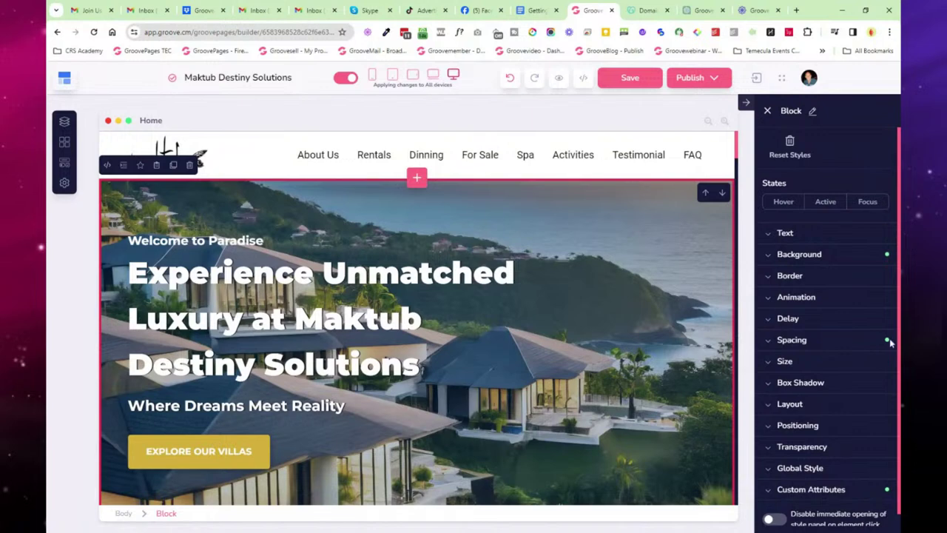
pyautogui.click(873, 258)
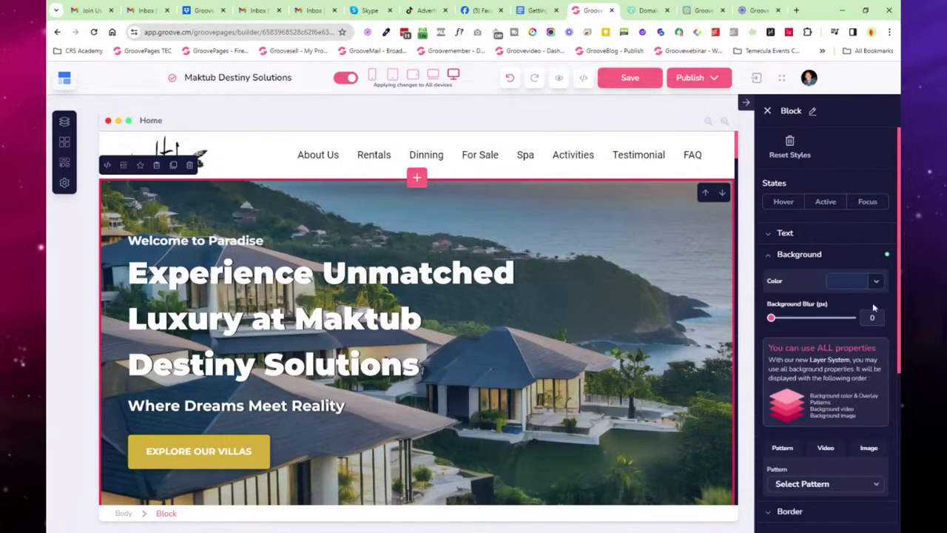
pyautogui.scroll(-2, 875, 311)
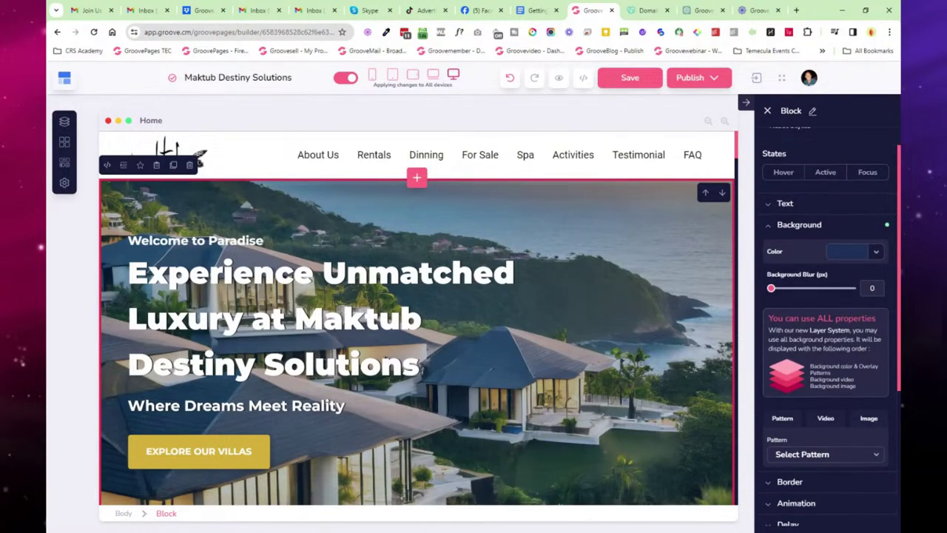
pyautogui.click(870, 397)
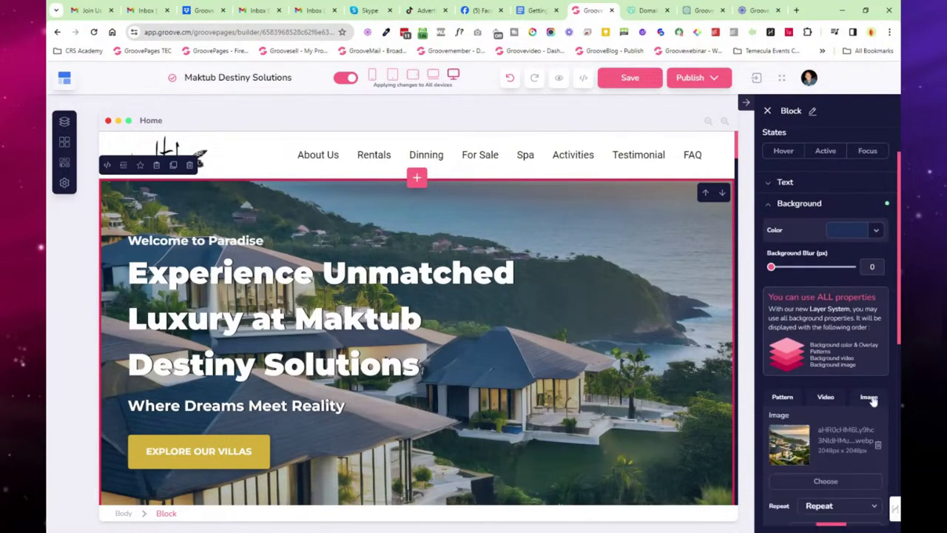
pyautogui.click(878, 233)
pyautogui.click(868, 207)
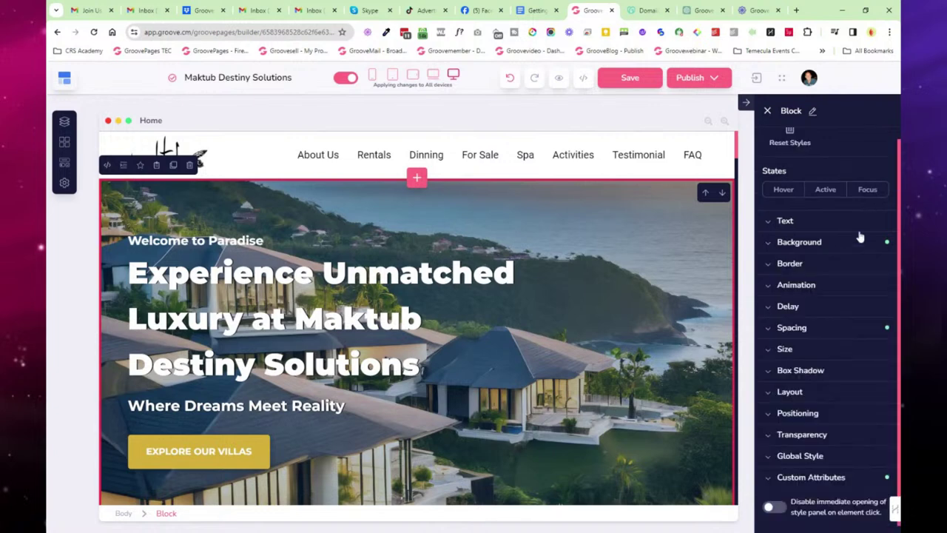
pyautogui.click(858, 327)
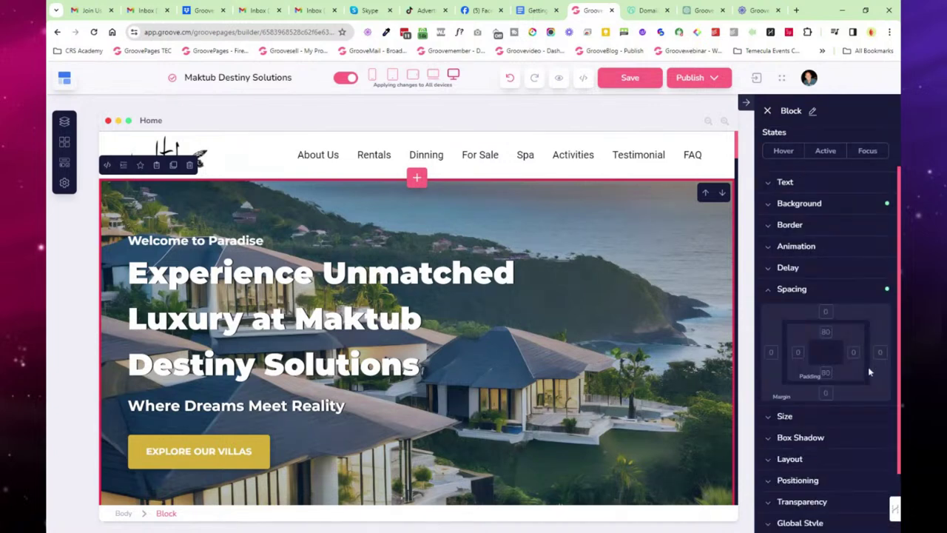
pyautogui.click(865, 290)
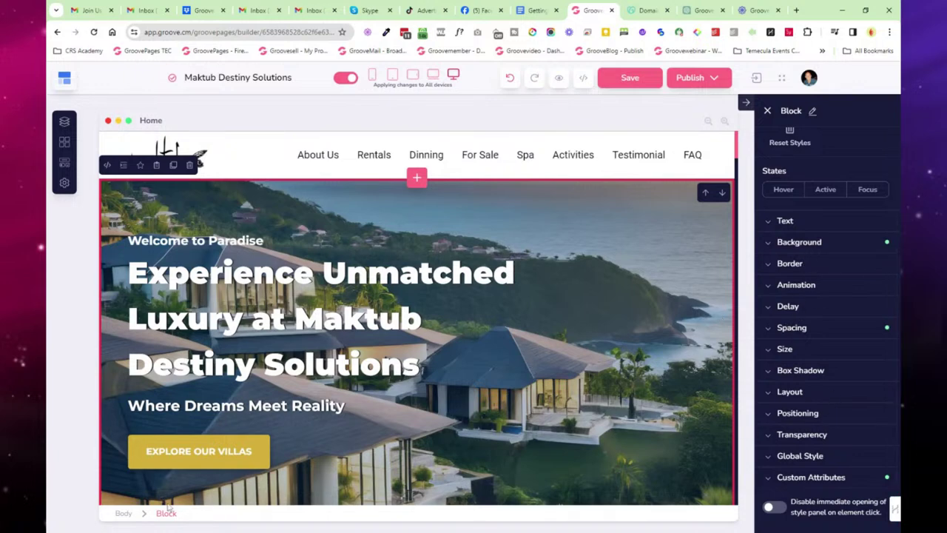
# Step: Set the left and right padding of the EXPLORE OUR VILLAS button to 86
pyautogui.click(459, 364)
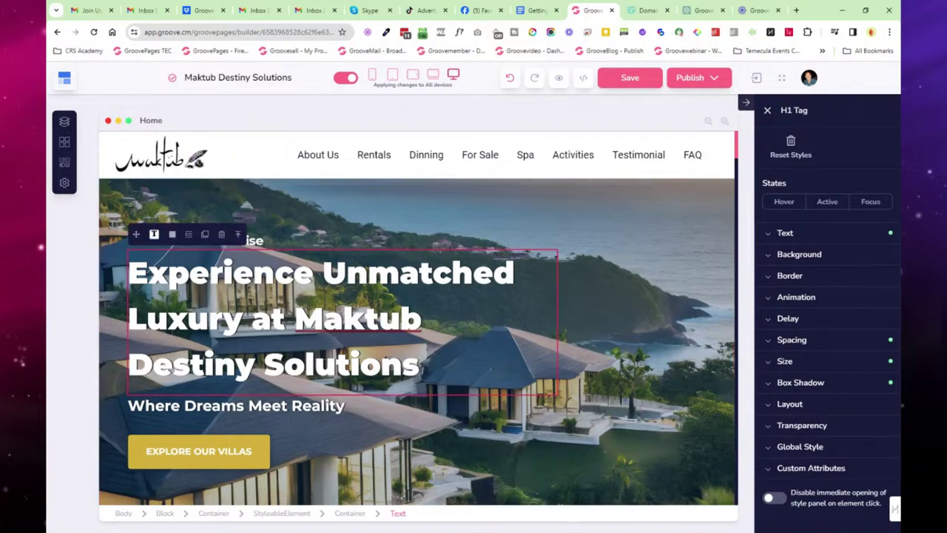
pyautogui.click(230, 441)
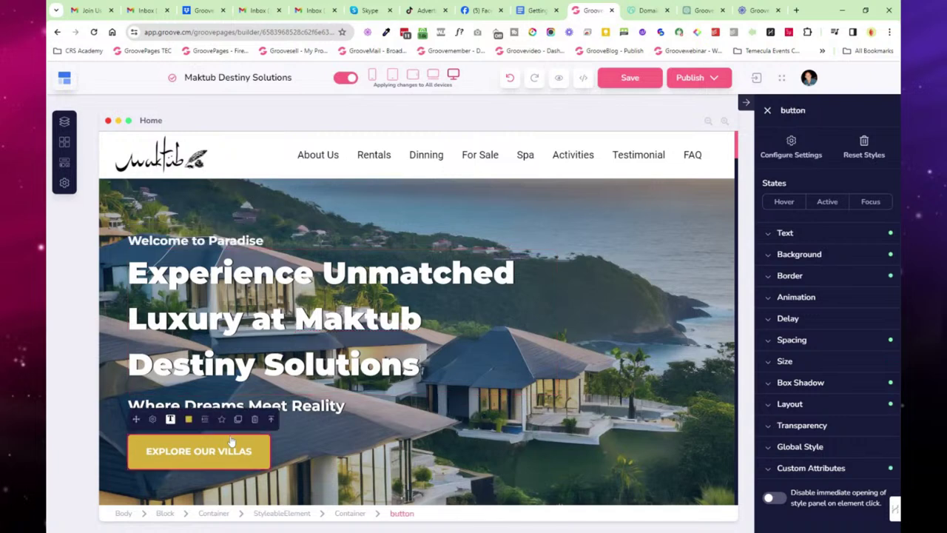
pyautogui.click(824, 340)
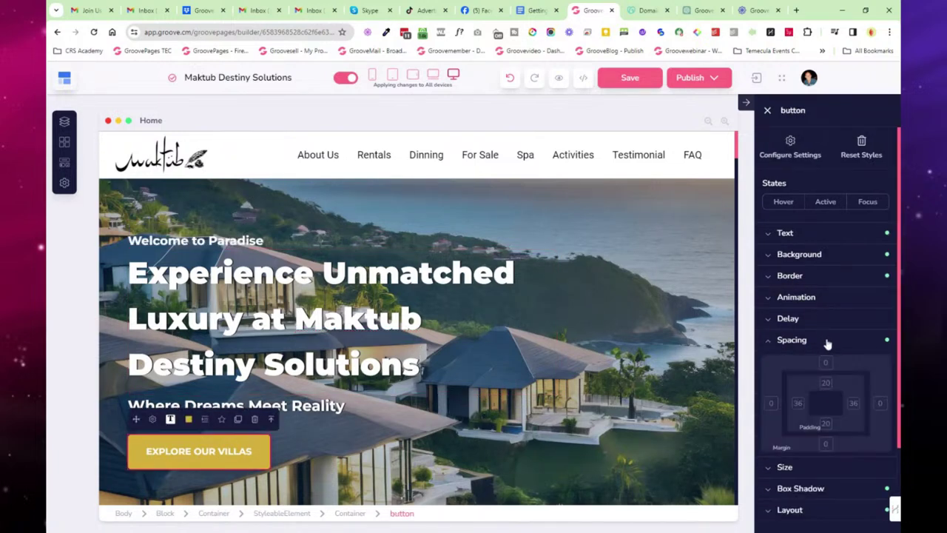
pyautogui.click(798, 403)
pyautogui.click(853, 402)
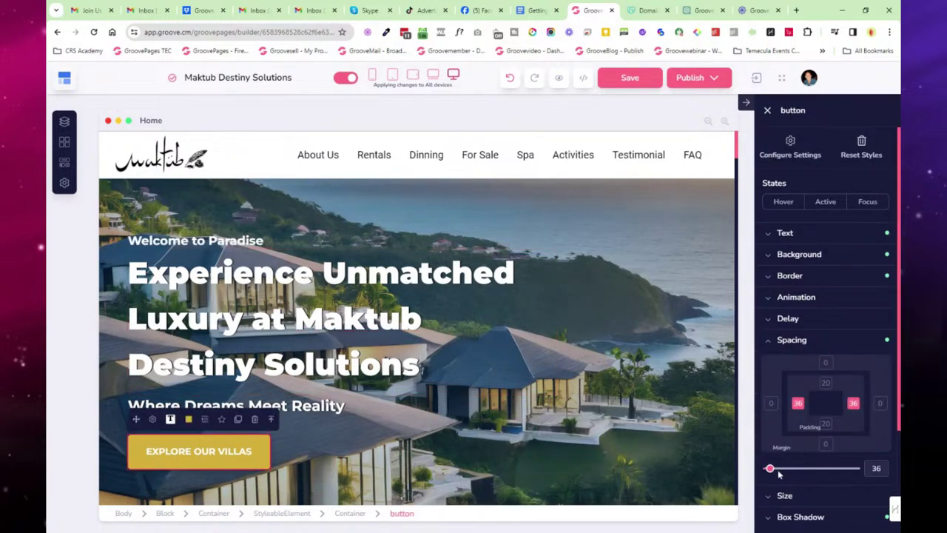
pyautogui.moveTo(770, 469)
pyautogui.mouseDown()
pyautogui.moveTo(799, 469)
pyautogui.moveTo(774, 469)
pyautogui.mouseUp()
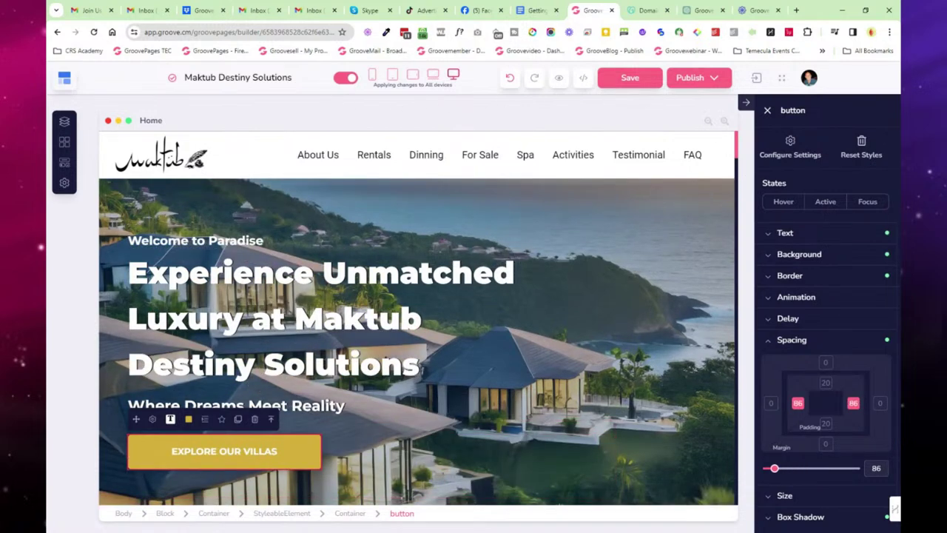
# Step: Return to the site list and reopen the Maktub Destiny Solutions site in the builder
pyautogui.click(64, 79)
pyautogui.click(57, 32)
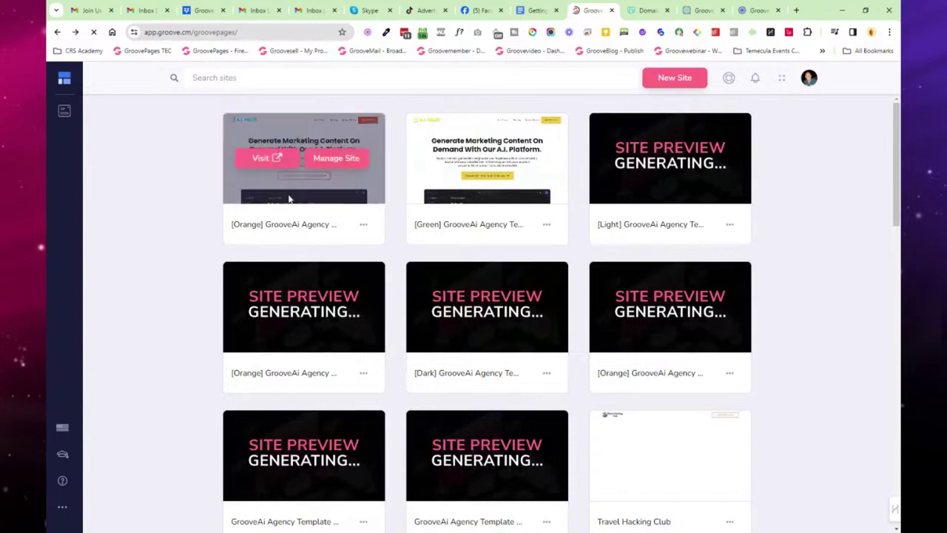
pyautogui.scroll(-3, 398, 409)
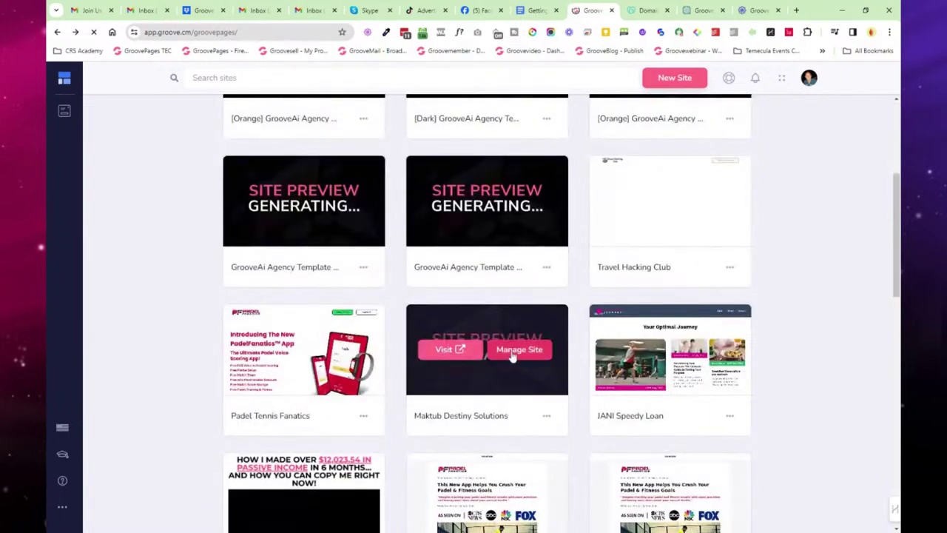
pyautogui.click(518, 358)
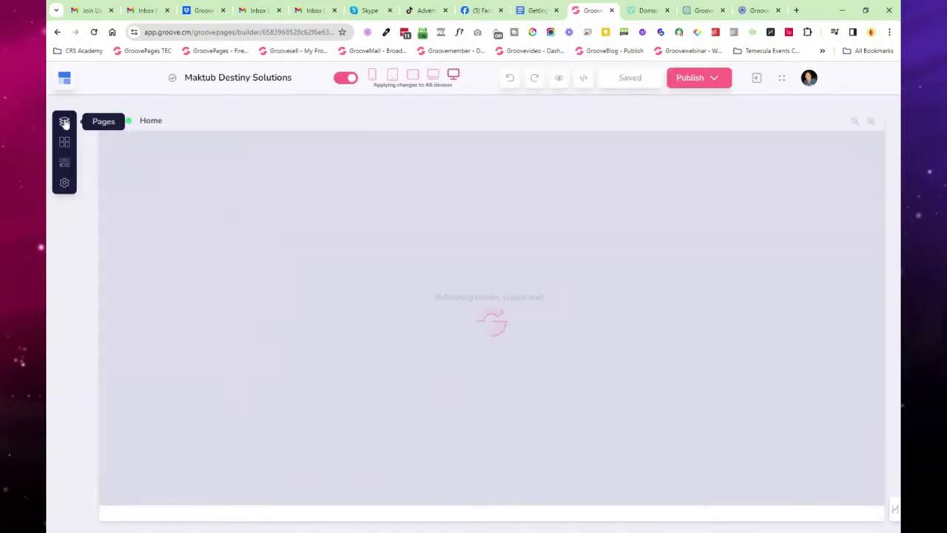
# Step: Review the site's website pages and the available funnel templates without adding a funnel
pyautogui.click(64, 122)
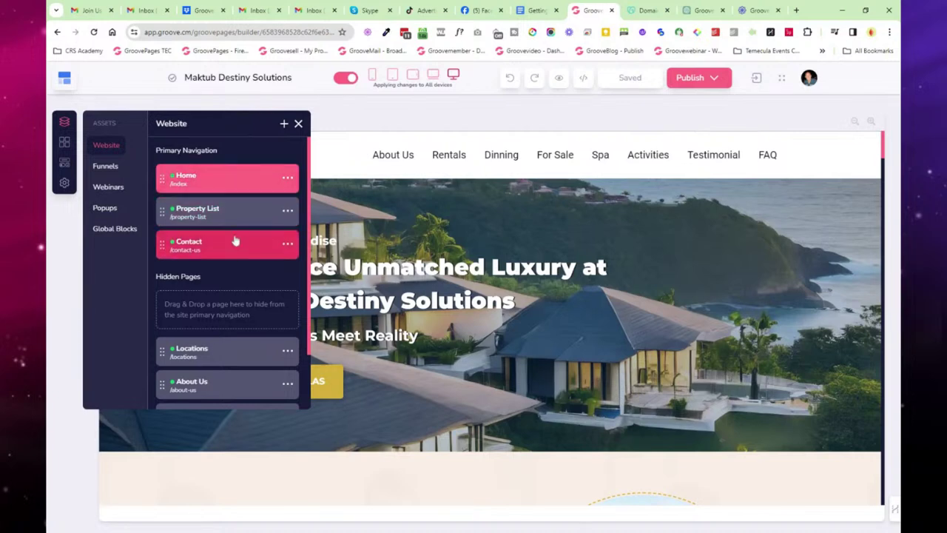
pyautogui.scroll(-1, 228, 317)
pyautogui.scroll(1, 222, 296)
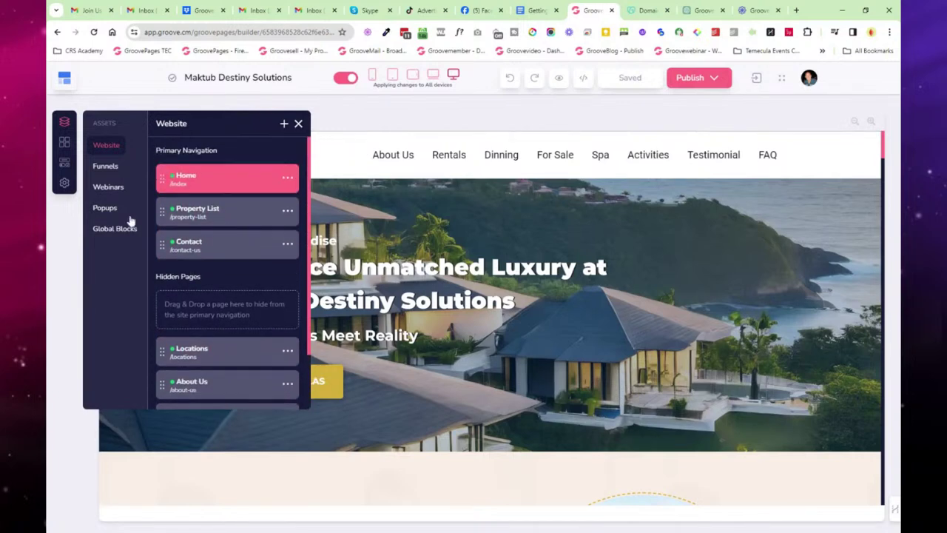
pyautogui.click(102, 167)
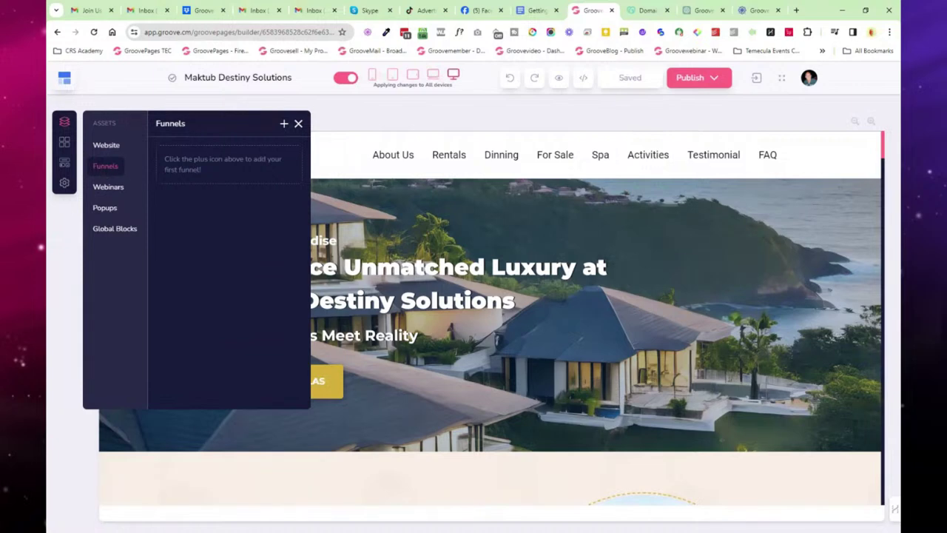
pyautogui.click(284, 127)
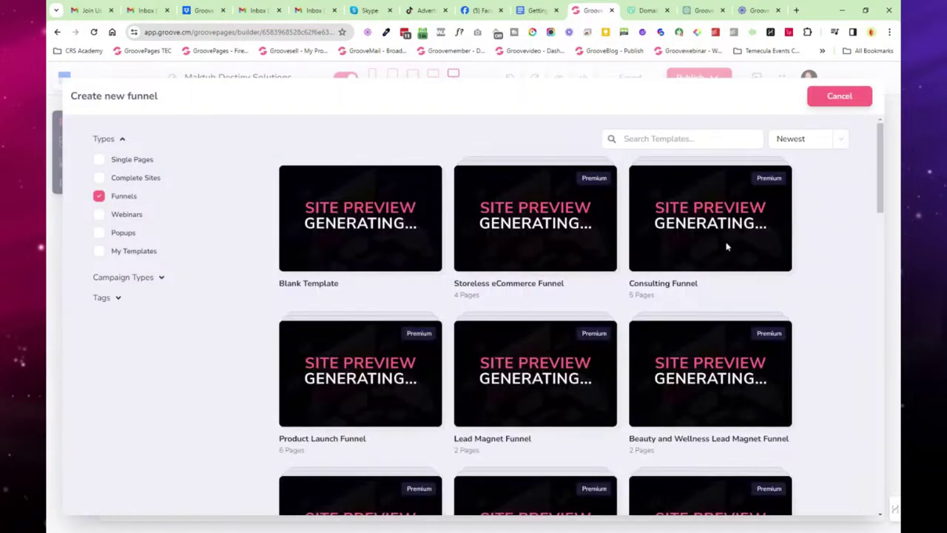
pyautogui.click(839, 97)
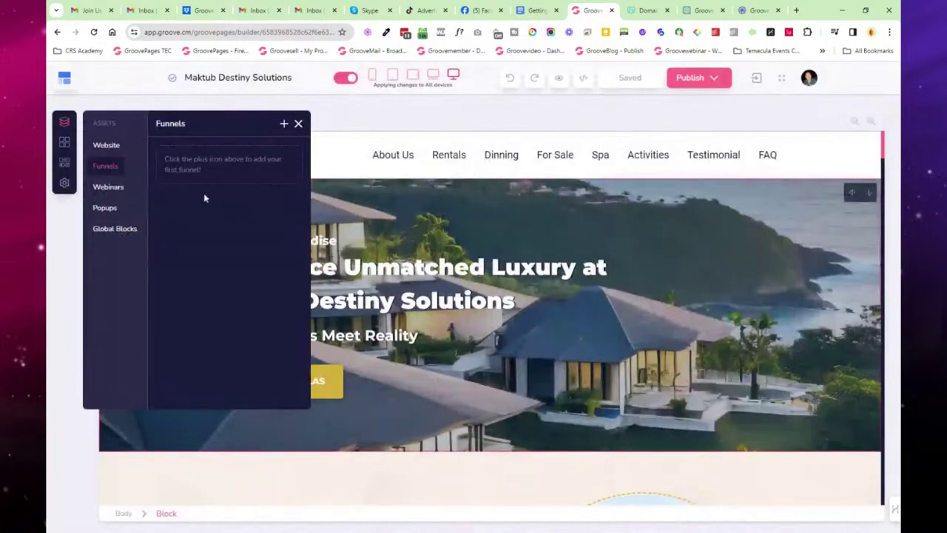
# Step: Look through the webinar and popup templates without adding any, and view the Global Blocks assets
pyautogui.click(104, 187)
pyautogui.click(284, 125)
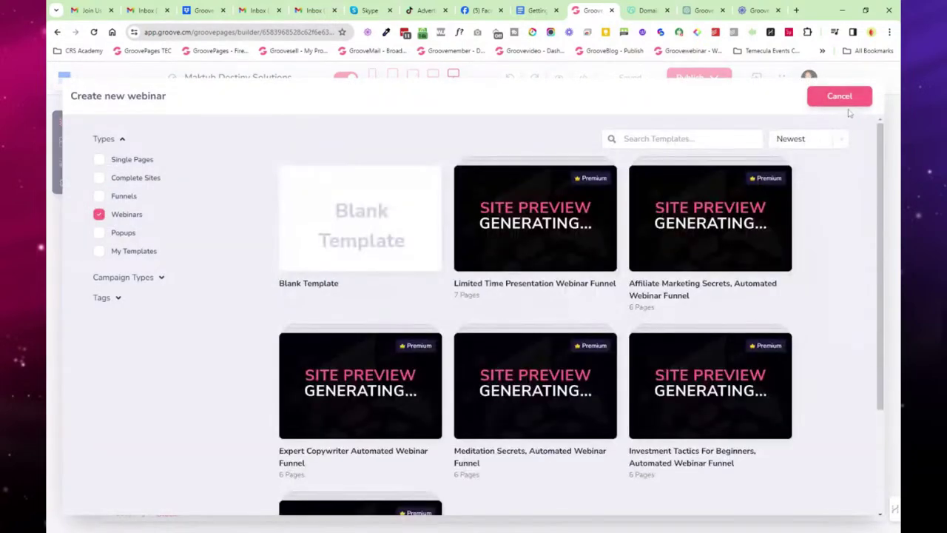
pyautogui.click(839, 96)
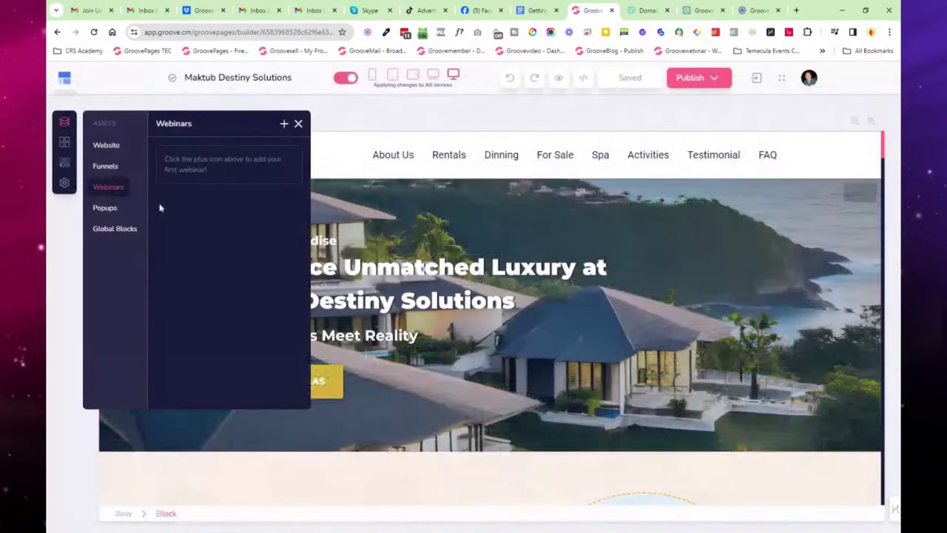
pyautogui.click(105, 209)
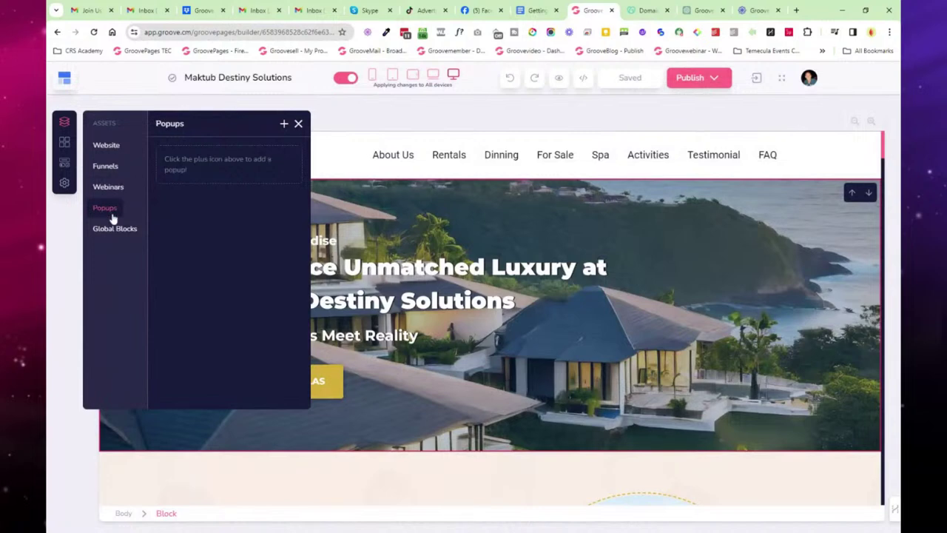
pyautogui.click(286, 125)
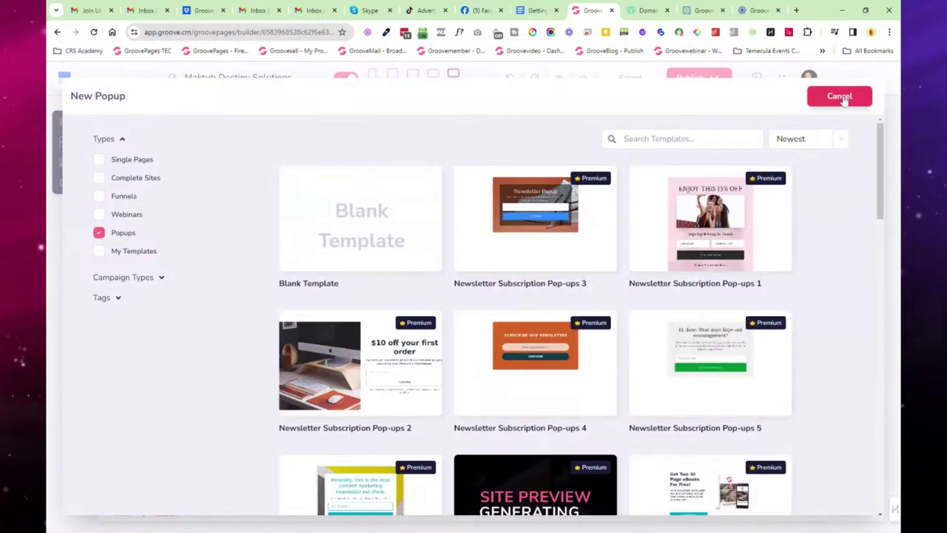
pyautogui.click(841, 97)
pyautogui.click(113, 227)
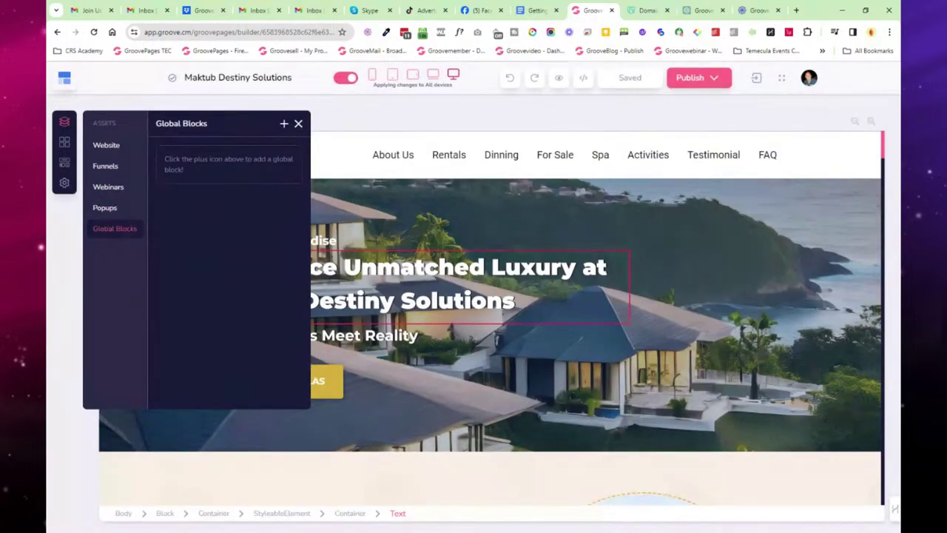
# Step: Open the block library and look through the Modern type's Hero, Blog and Guarantee blocks
pyautogui.click(65, 143)
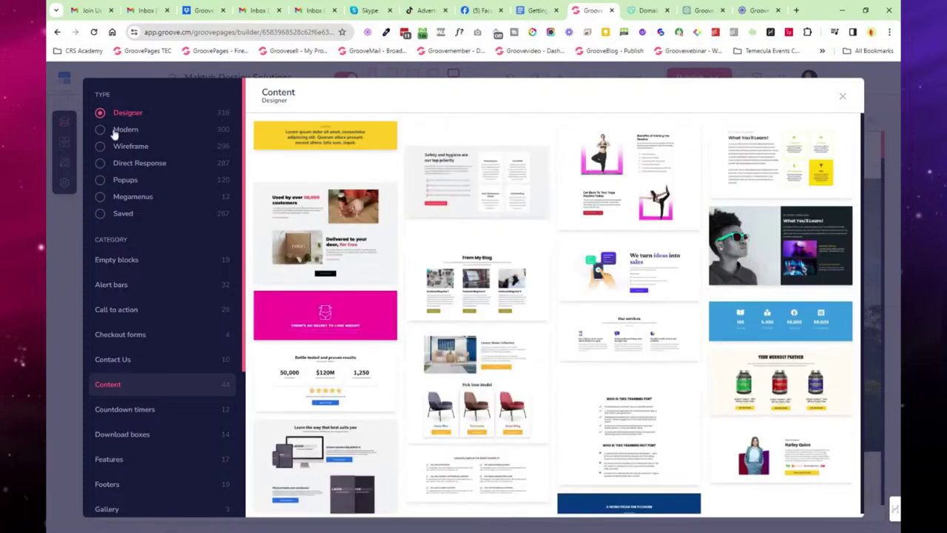
pyautogui.click(122, 130)
pyautogui.scroll(-2, 162, 306)
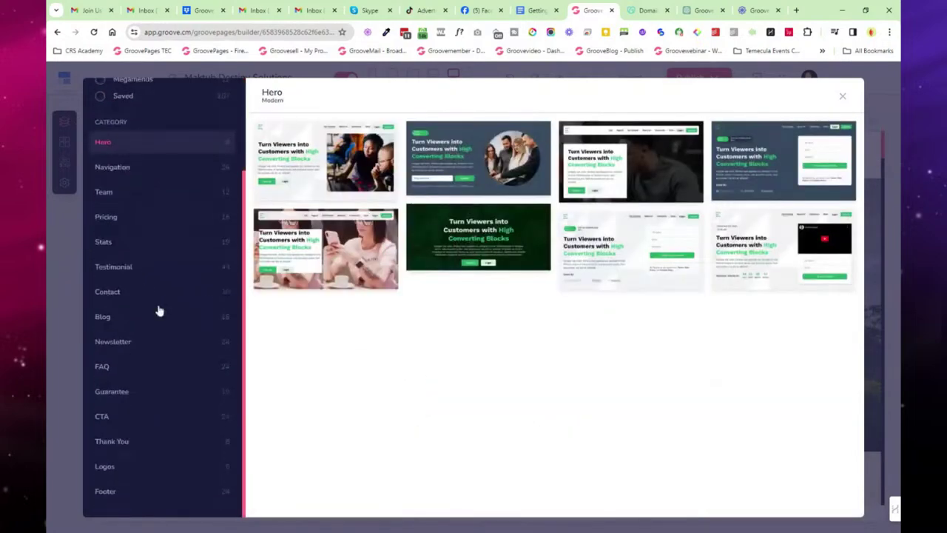
pyautogui.click(159, 318)
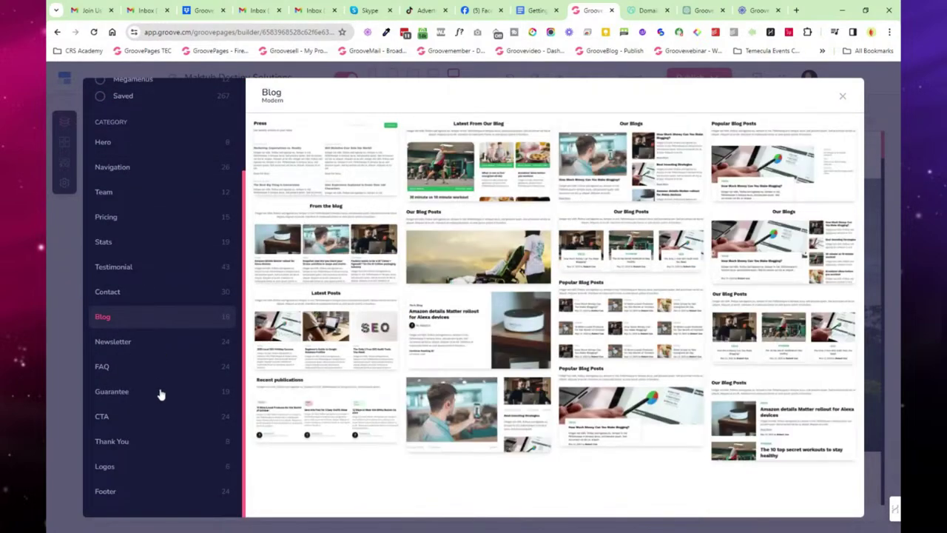
pyautogui.click(158, 392)
pyautogui.scroll(2, 169, 340)
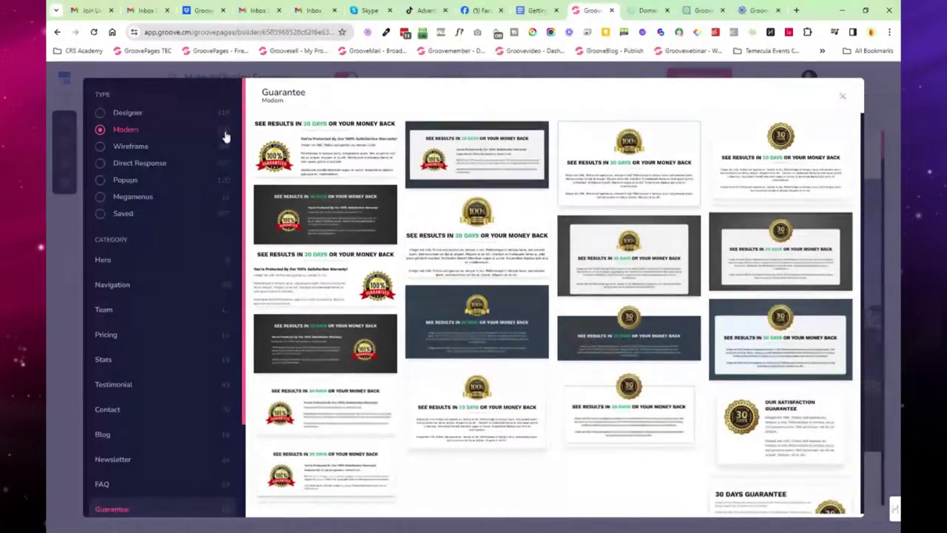
# Step: Go through the library's Wireframe, Direct Response, Popups and Megamenus block types without adding any block
pyautogui.click(100, 147)
pyautogui.click(100, 163)
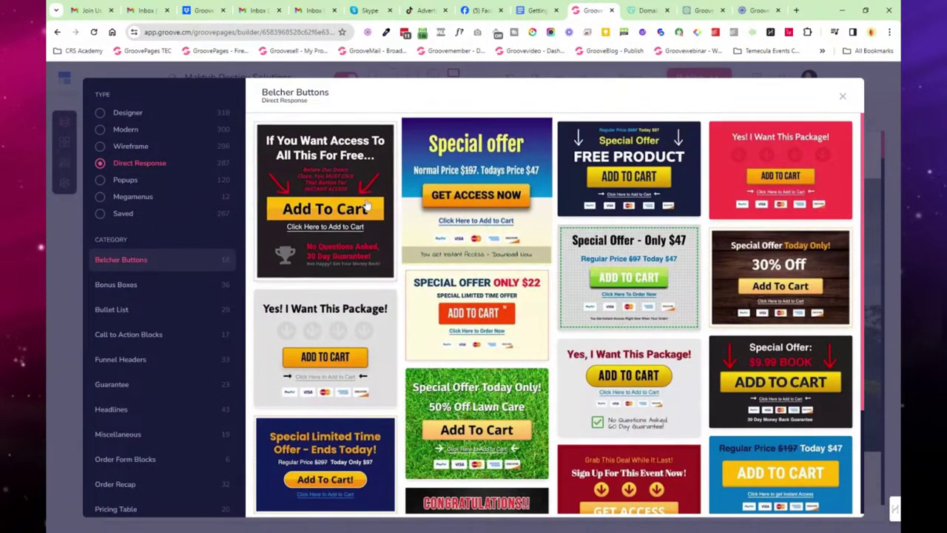
pyautogui.click(101, 180)
pyautogui.click(102, 197)
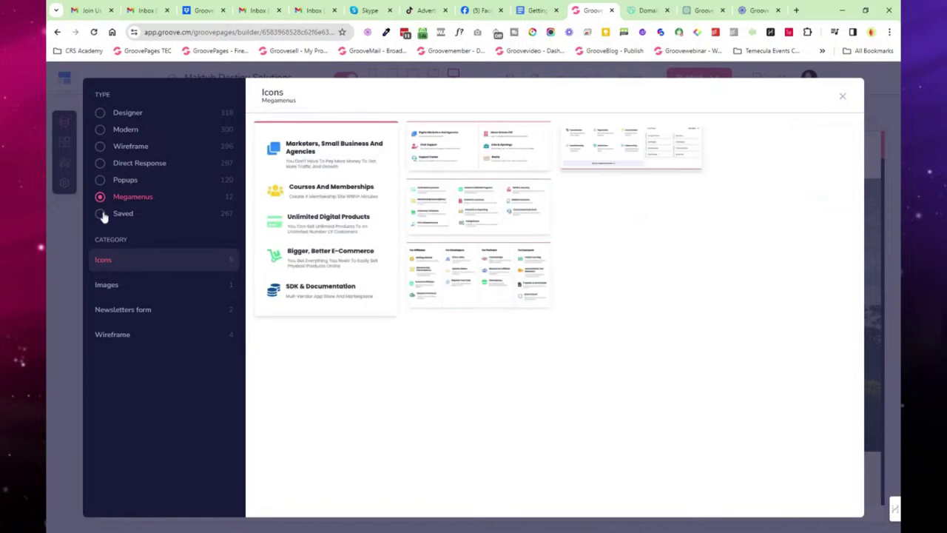
# Step: Review the Saved blocks under Ball Padel Ball Machine, CPCF, Challenges and Challenges Cheat Sheet, and close the block library
pyautogui.click(101, 213)
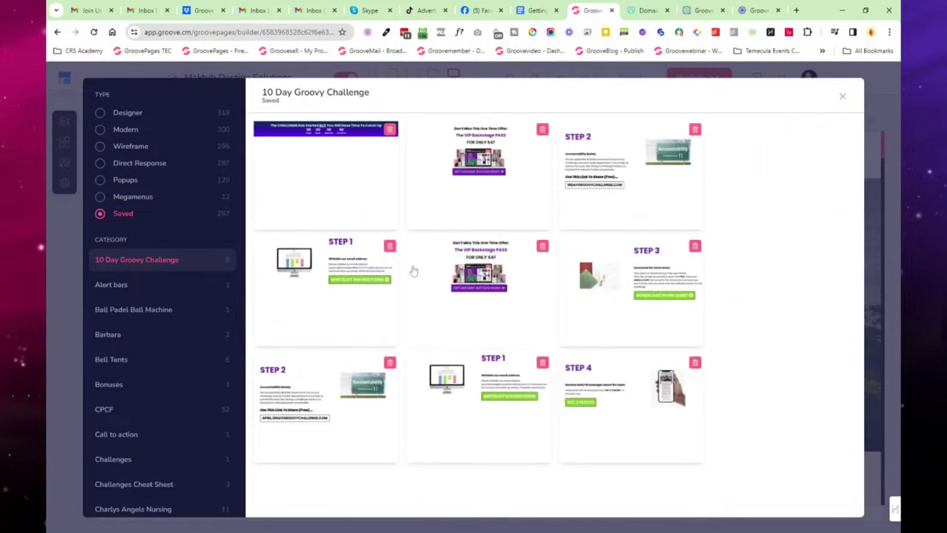
pyautogui.click(151, 310)
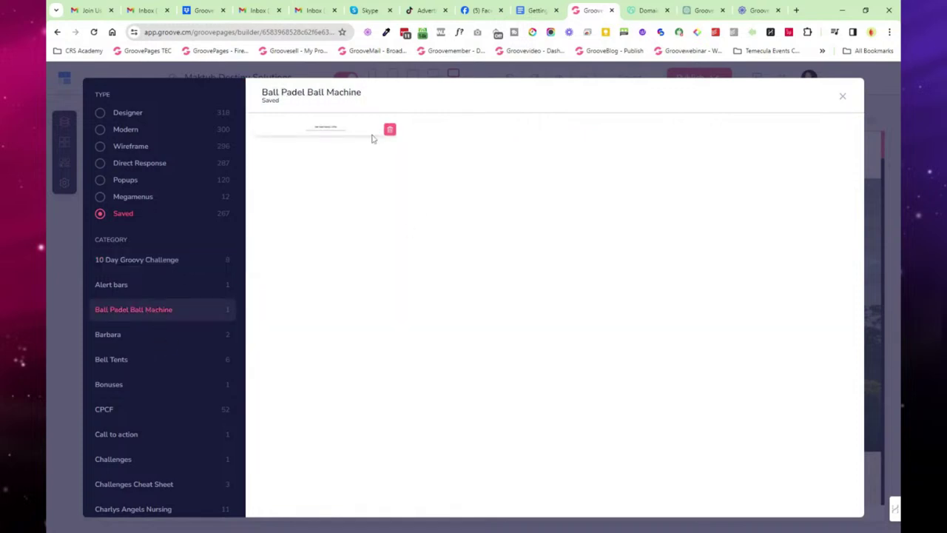
pyautogui.scroll(-2, 182, 340)
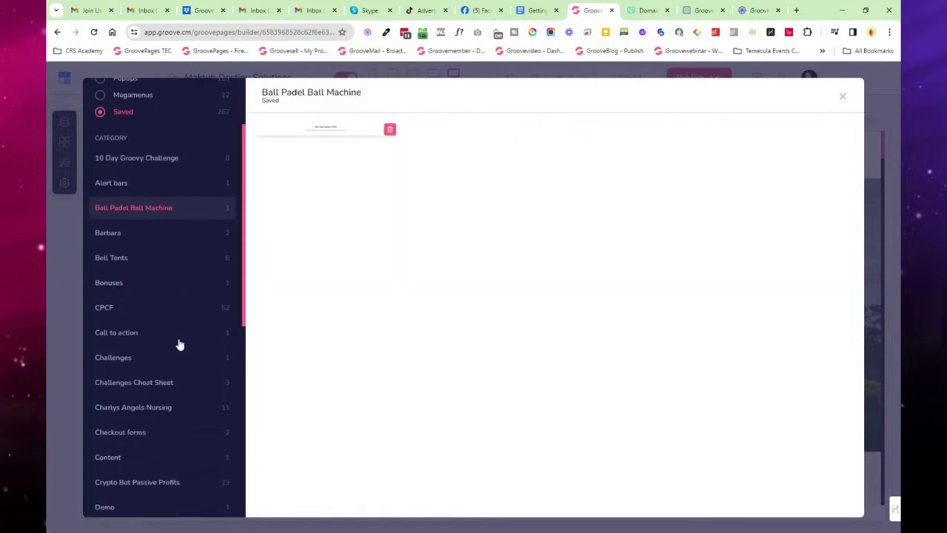
pyautogui.click(130, 307)
pyautogui.scroll(-10, 613, 263)
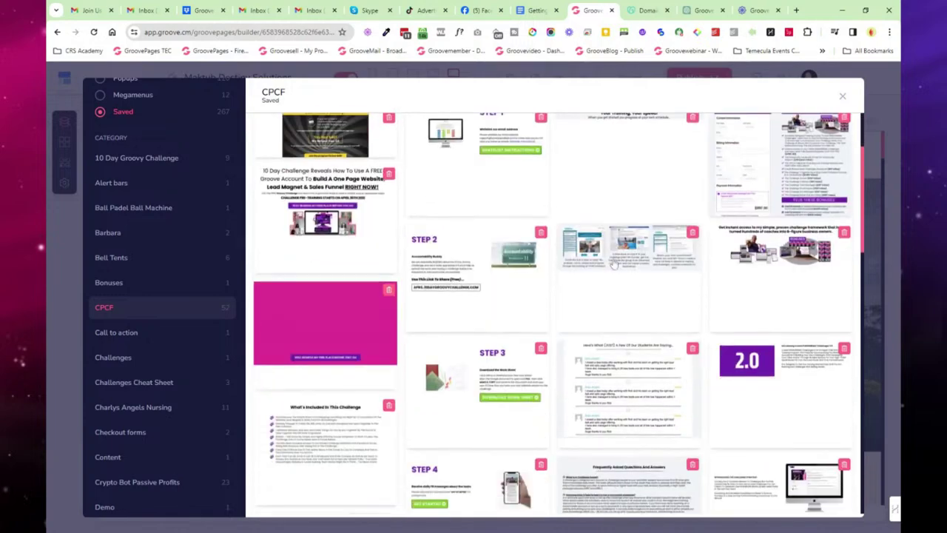
pyautogui.click(154, 359)
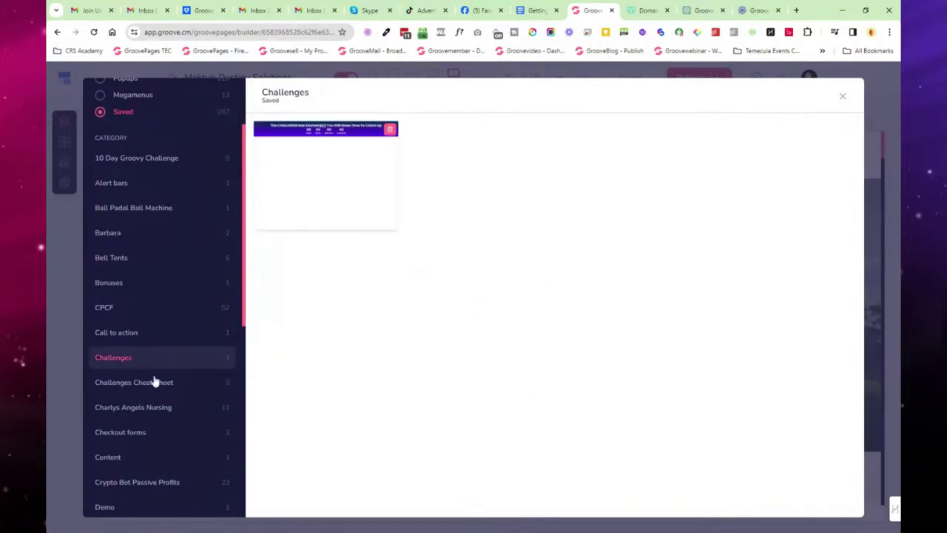
pyautogui.click(154, 387)
pyautogui.scroll(2, 157, 385)
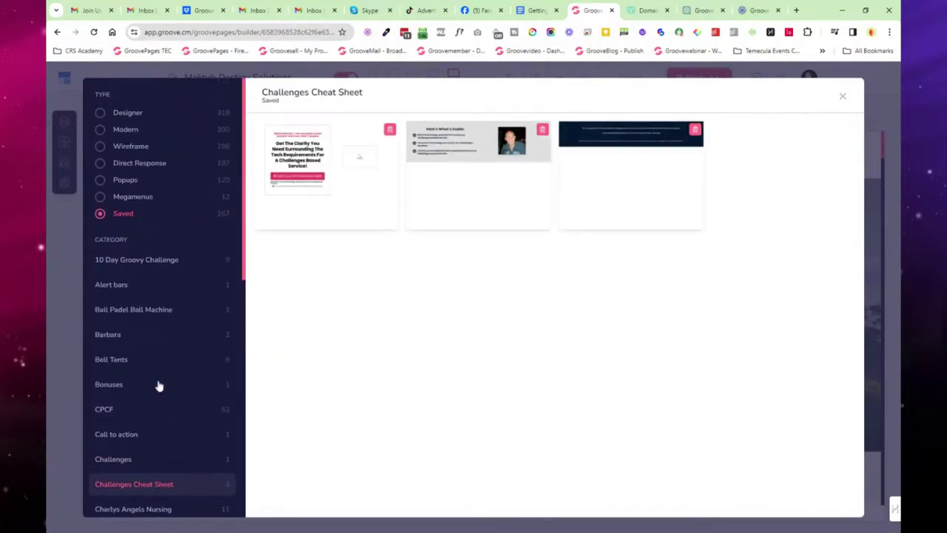
pyautogui.click(843, 96)
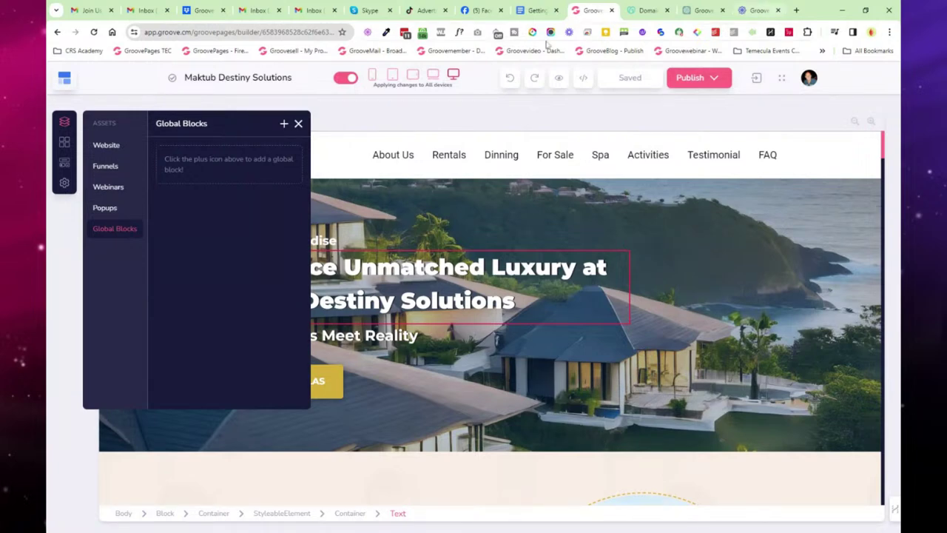
# Step: Switch to GrooveMember in its own browser tab and show its list of portals
pyautogui.click(66, 78)
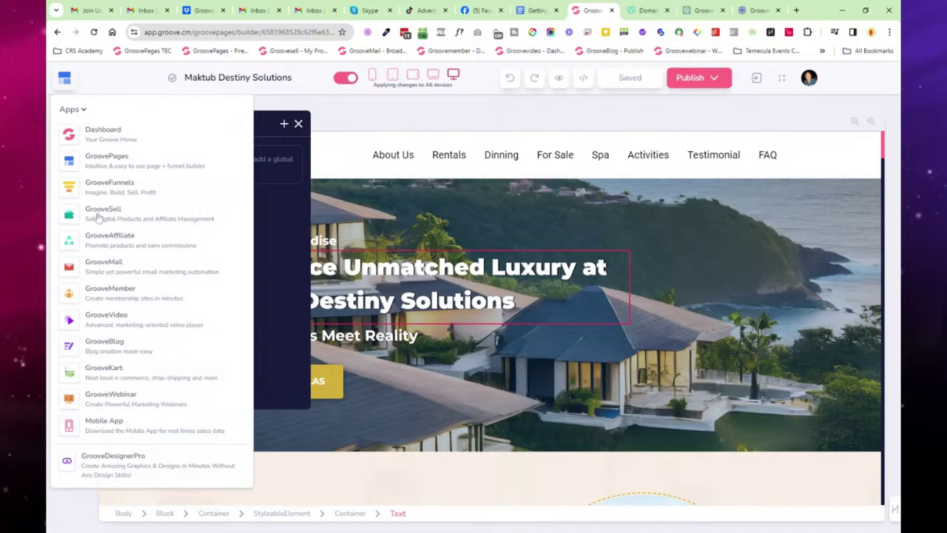
pyautogui.click(110, 291)
pyautogui.click(606, 11)
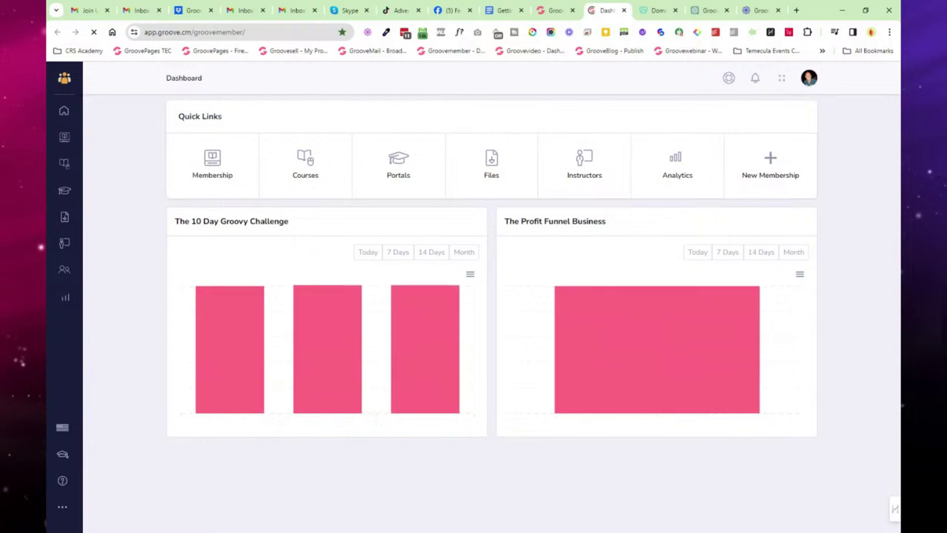
pyautogui.click(64, 190)
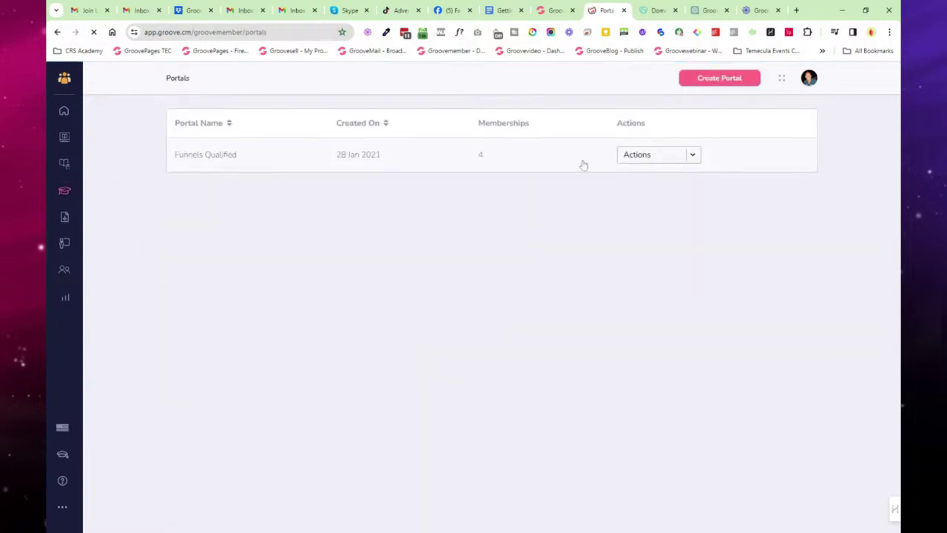
pyautogui.click(694, 155)
pyautogui.click(666, 179)
pyautogui.click(797, 11)
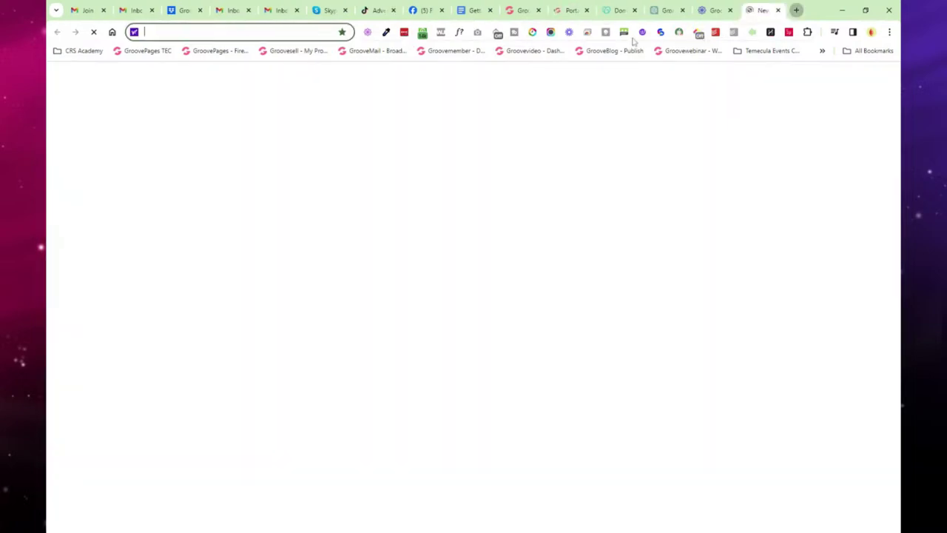
pyautogui.hotkey('ctrl', 'v')
pyautogui.press('Return')
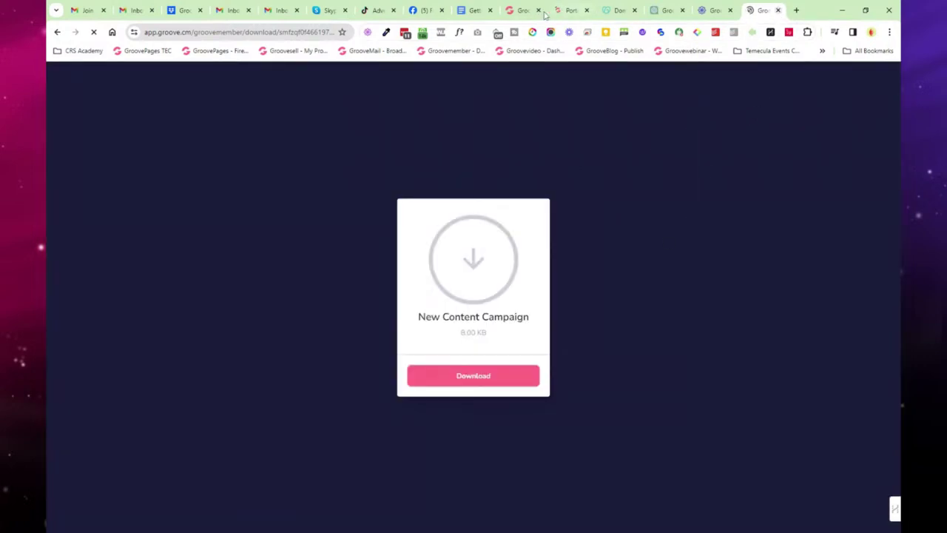
pyautogui.hotkey('ctrl', 'w')
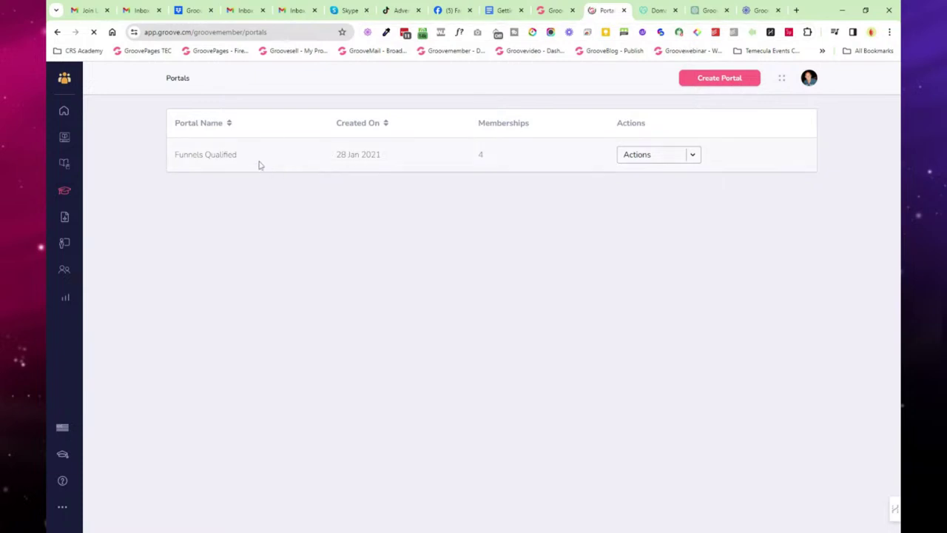
# Step: Copy the Funnels Qualified portal's login link and open it in a new browser tab
pyautogui.click(692, 154)
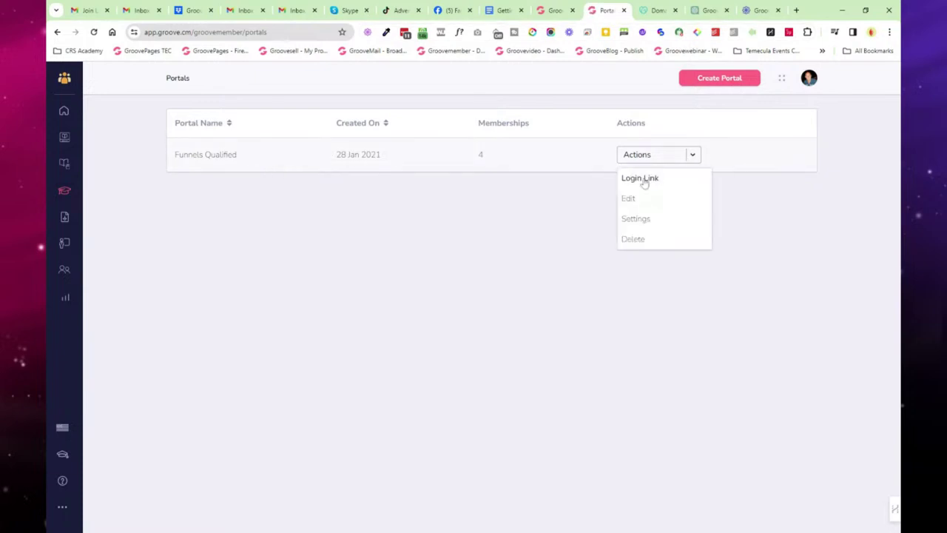
pyautogui.click(641, 180)
pyautogui.click(796, 10)
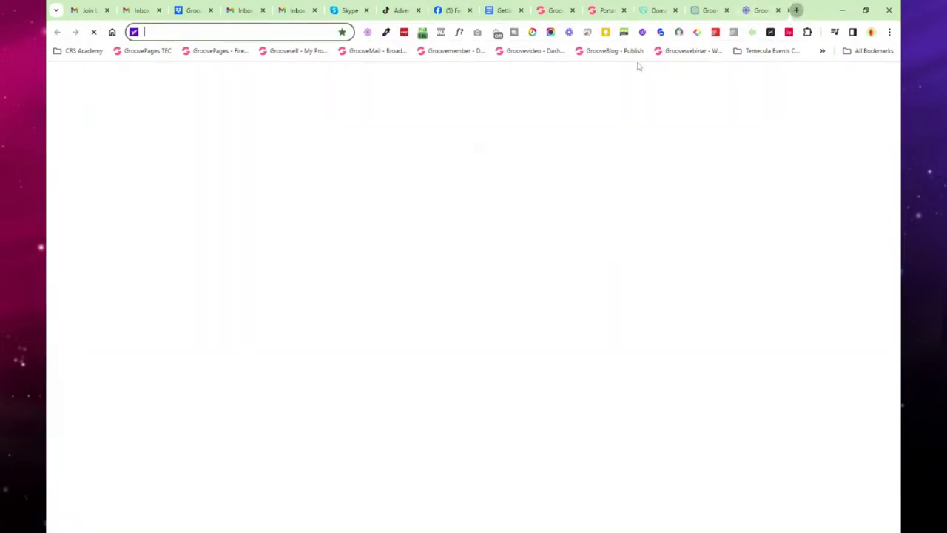
pyautogui.hotkey('ctrl', 'v')
pyautogui.press('Return')
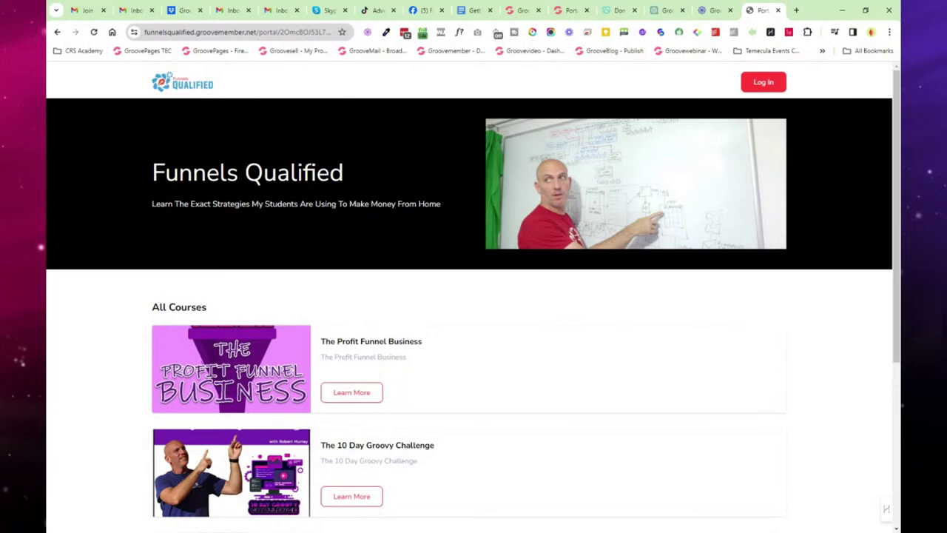
# Step: Examine the courses listed under All Courses on the Funnels Qualified portal page, and close that page
pyautogui.scroll(-4, 454, 329)
pyautogui.scroll(1, 456, 353)
pyautogui.moveTo(318, 295); pyautogui.dragTo(448, 299)
pyautogui.click(478, 342)
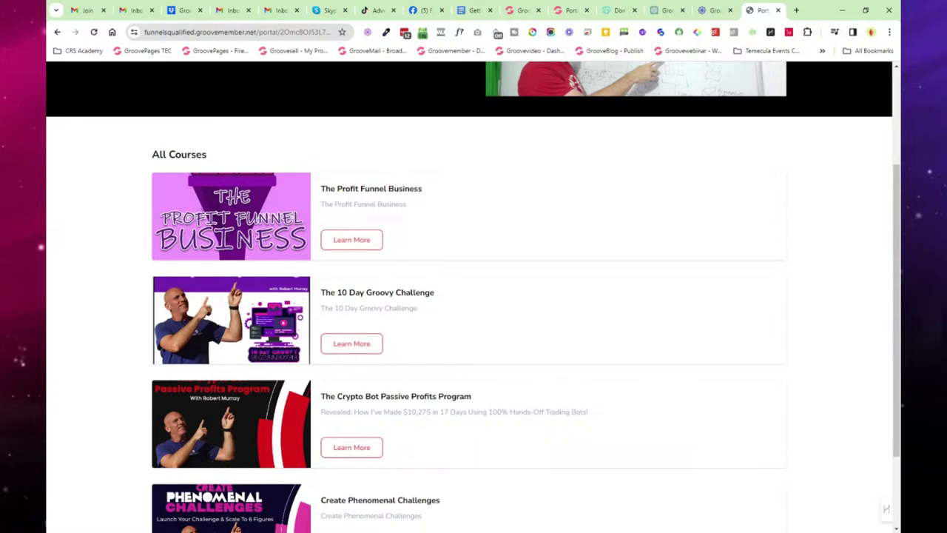
pyautogui.scroll(2, 478, 341)
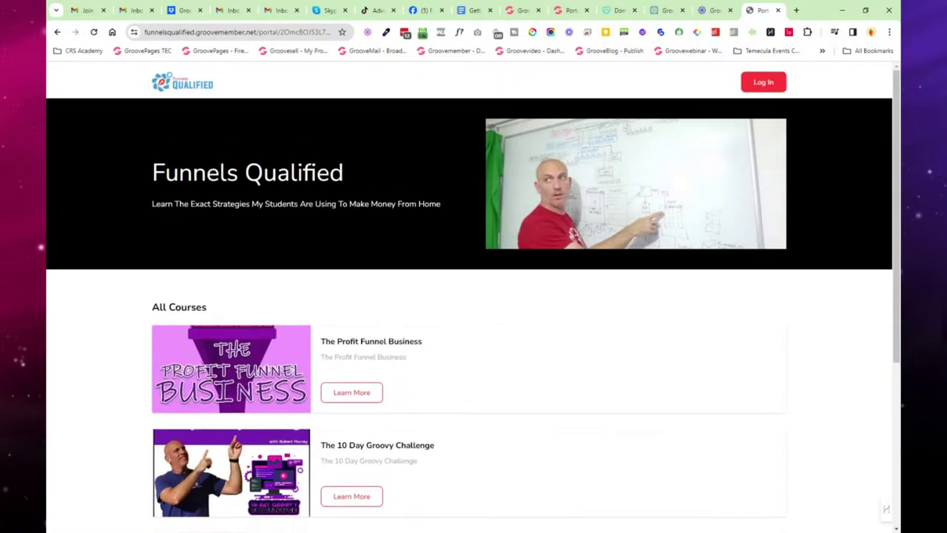
pyautogui.click(778, 10)
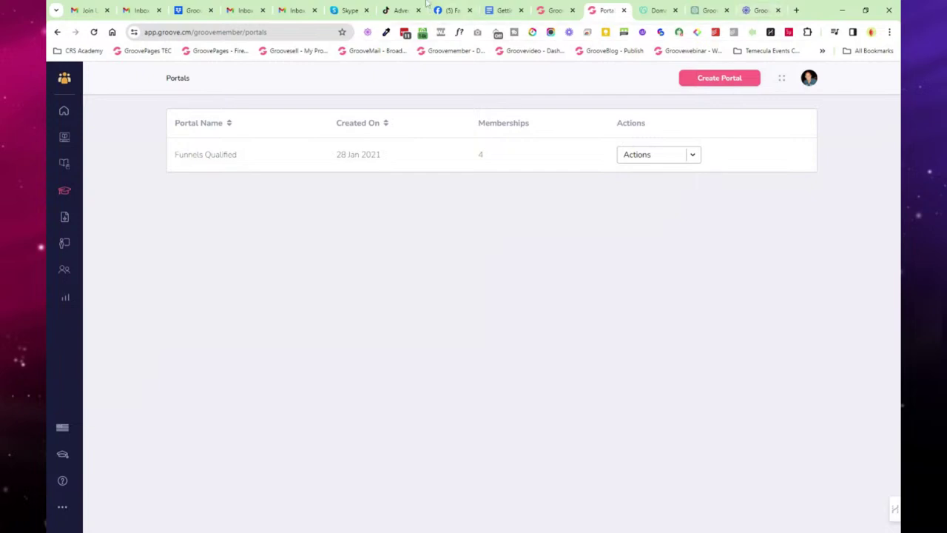
# Step: Close the GrooveMember portals page, return to the GroovePages builder and briefly view the block library again
pyautogui.middleClick(596, 12)
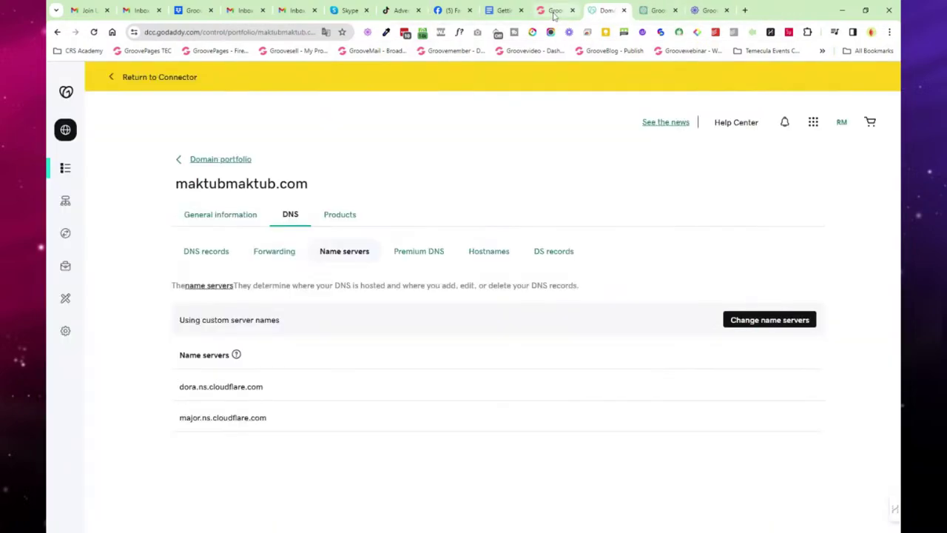
pyautogui.click(555, 12)
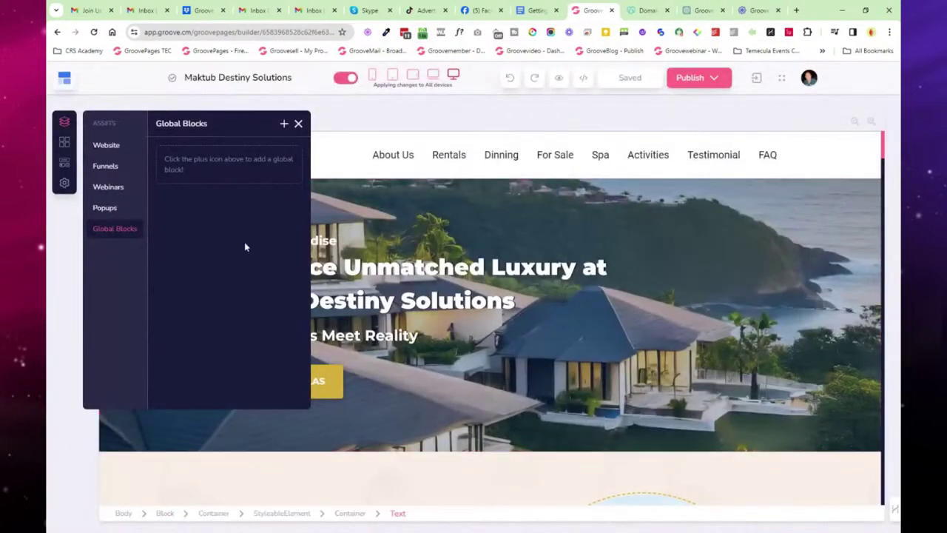
pyautogui.click(64, 144)
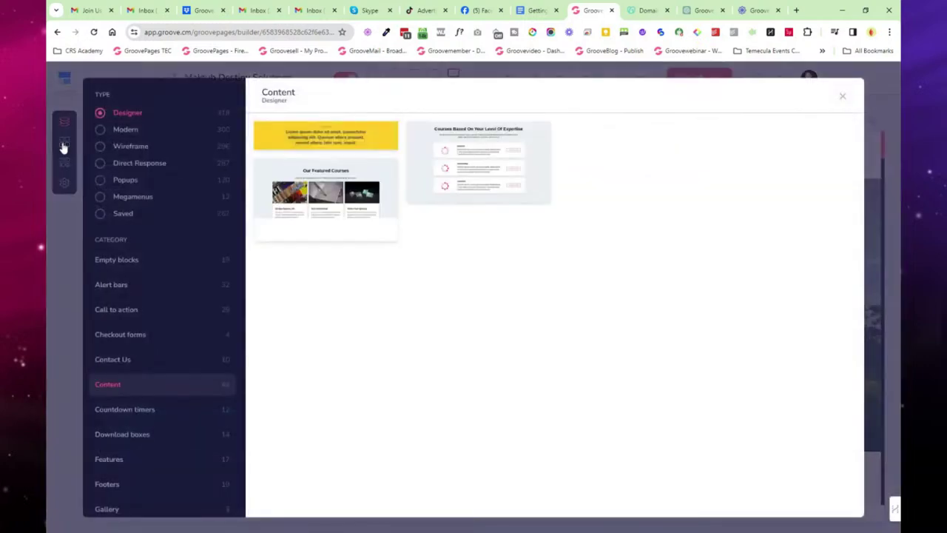
pyautogui.click(842, 96)
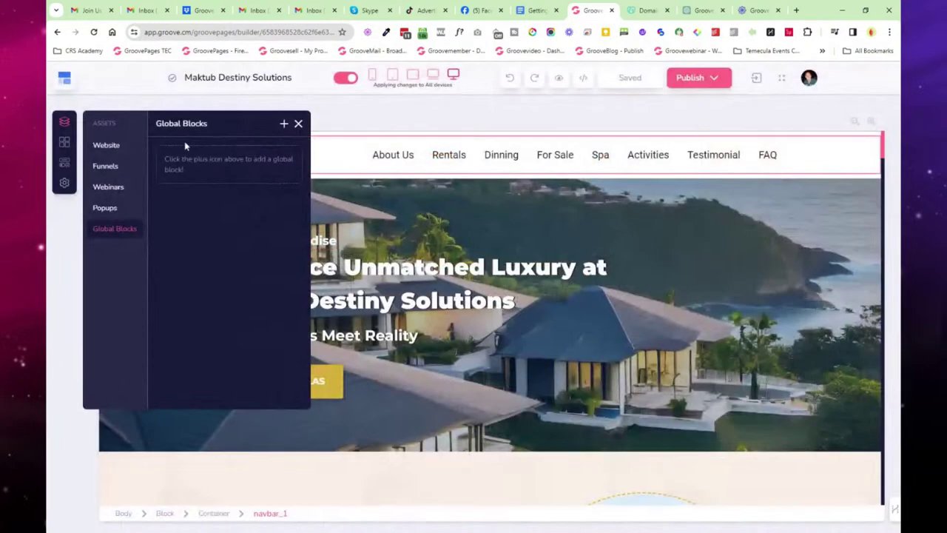
# Step: Try placing an Icon List Item between the Welcome to Paradise line and the hero headline, and undo the insertion
pyautogui.click(65, 164)
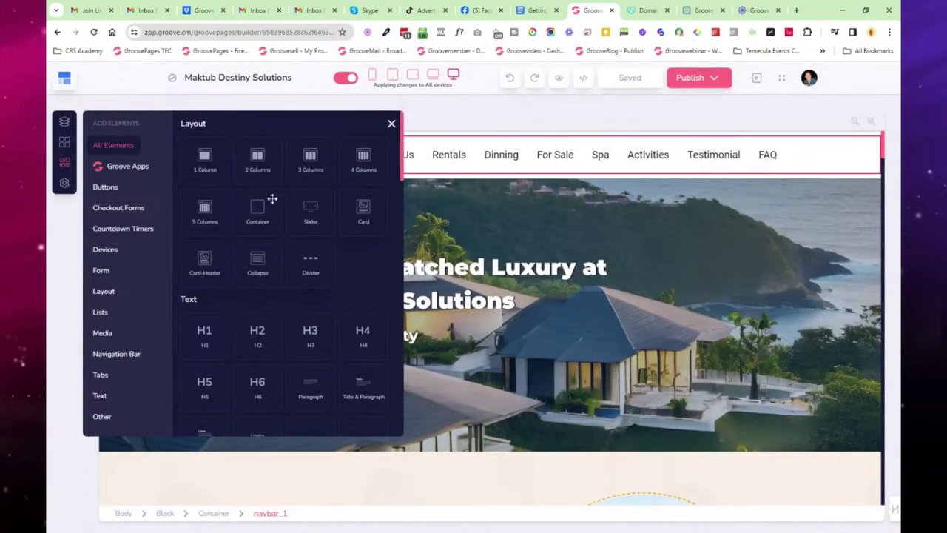
pyautogui.scroll(-4, 264, 241)
pyautogui.moveTo(264, 259); pyautogui.dragTo(468, 285)
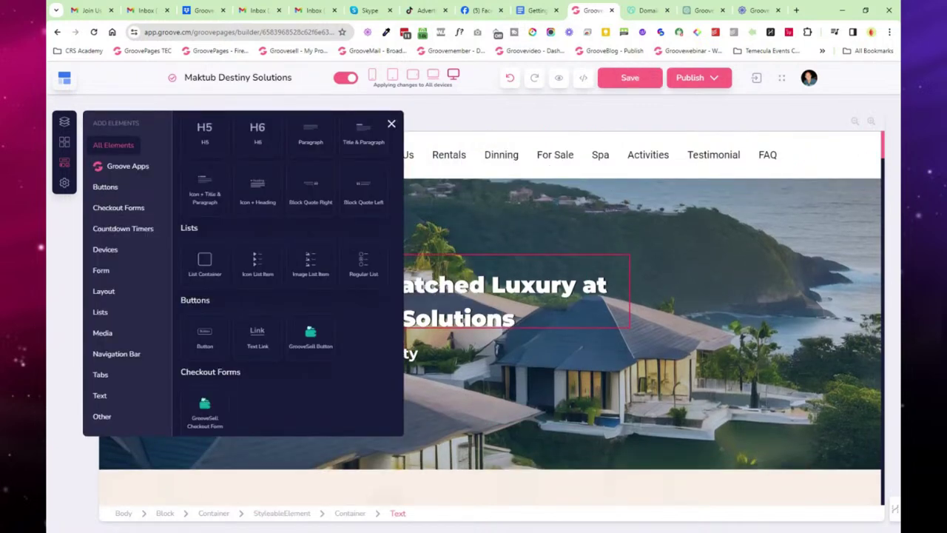
pyautogui.click(185, 257)
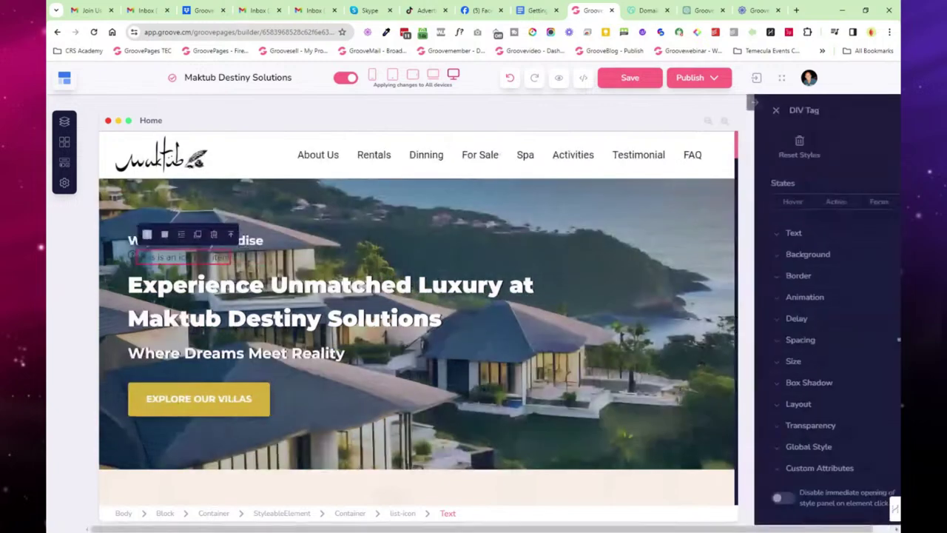
pyautogui.click(511, 78)
pyautogui.click(510, 78)
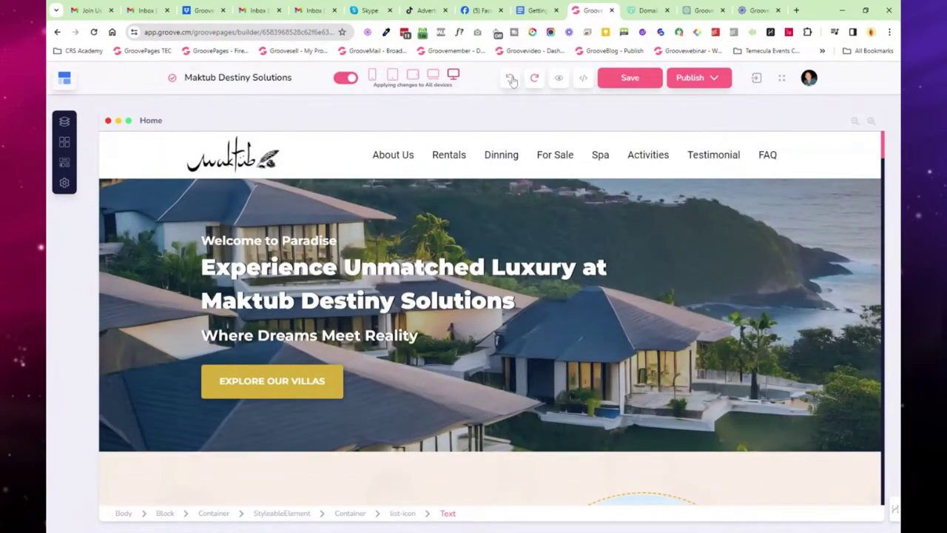
# Step: Browse the element library, including the Buttons, Devices, Lists and saved Form categories, and close it
pyautogui.click(64, 162)
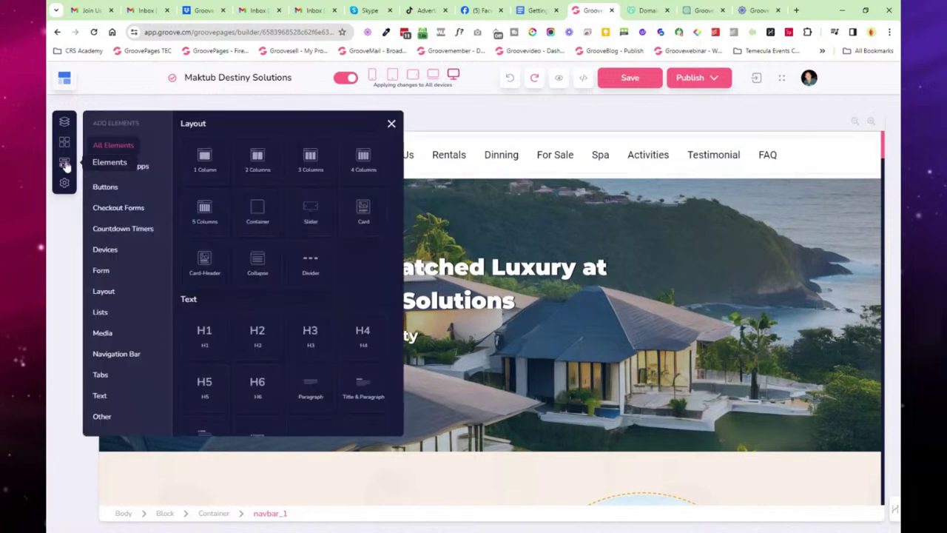
pyautogui.scroll(-5, 262, 256)
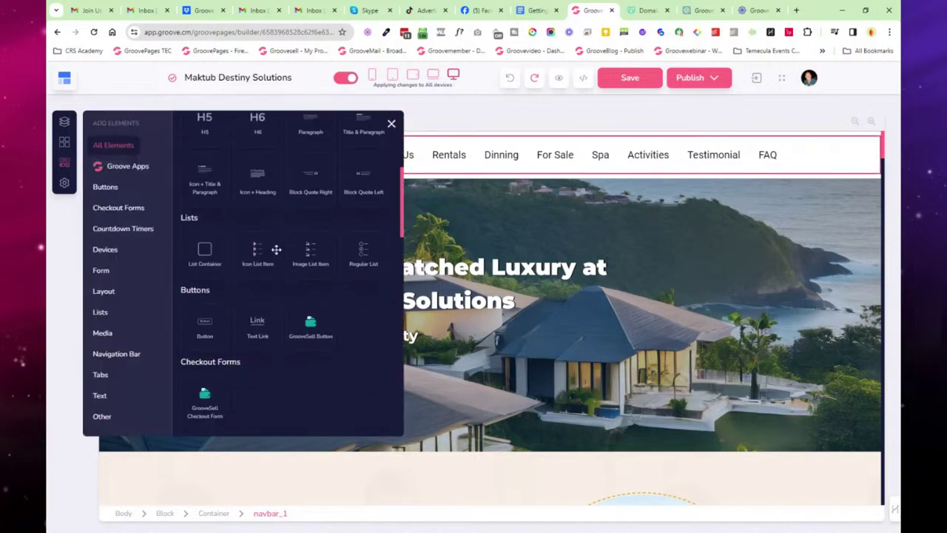
pyautogui.click(110, 191)
pyautogui.scroll(-2, 351, 243)
pyautogui.scroll(2, 361, 243)
pyautogui.scroll(-3, 361, 242)
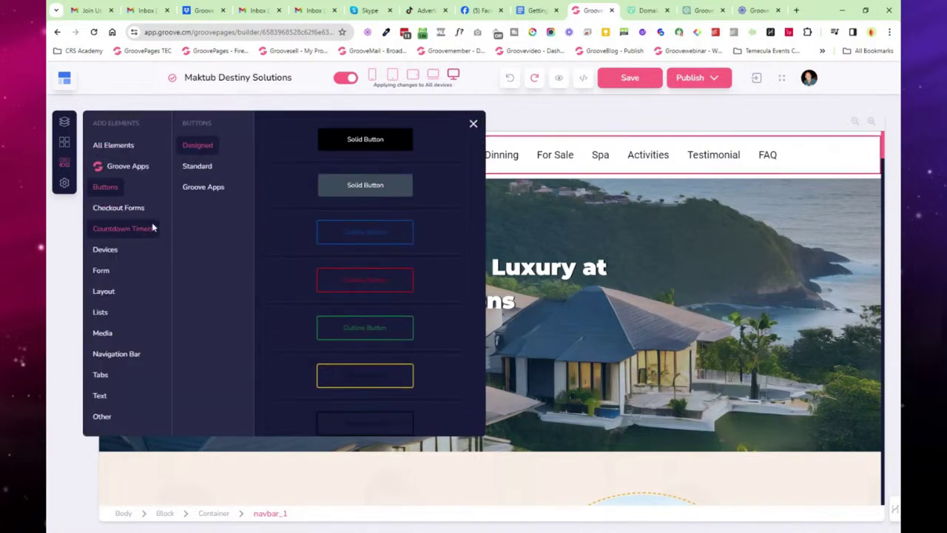
pyautogui.click(110, 253)
pyautogui.click(109, 311)
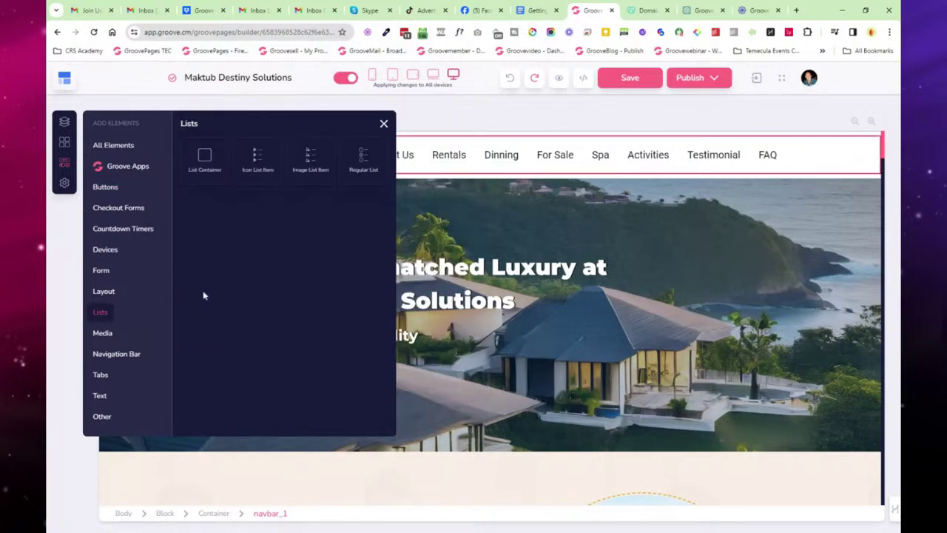
pyautogui.click(109, 272)
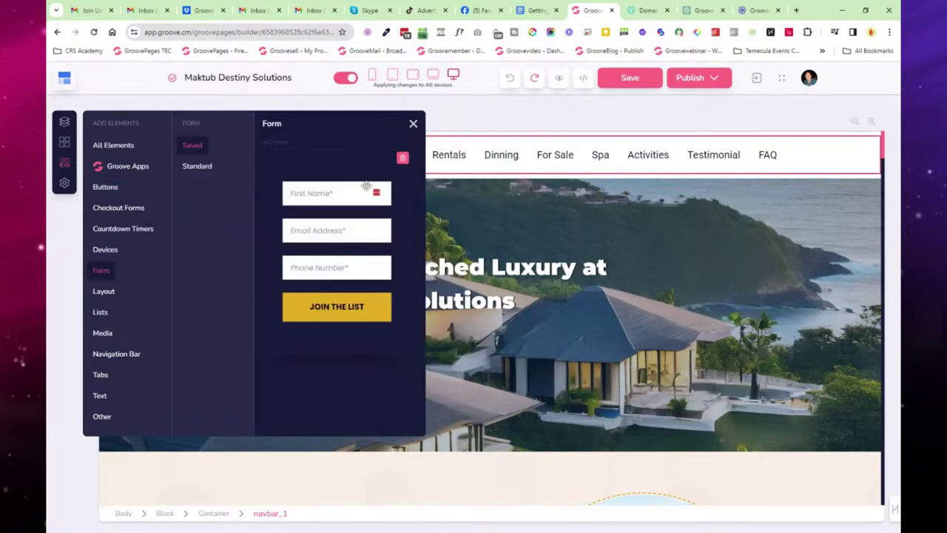
pyautogui.click(413, 125)
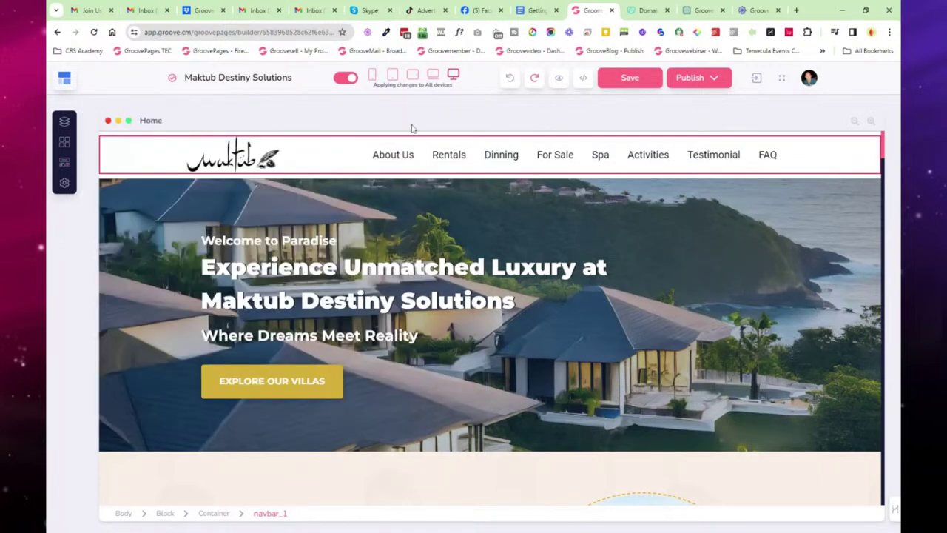
# Step: Examine the page information settings of the Home page and the site information settings
pyautogui.click(65, 185)
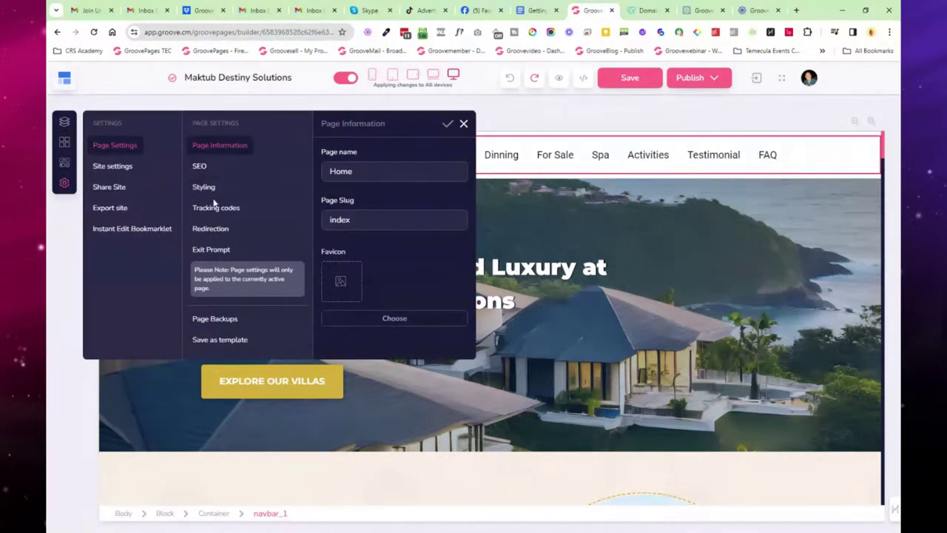
pyautogui.click(115, 169)
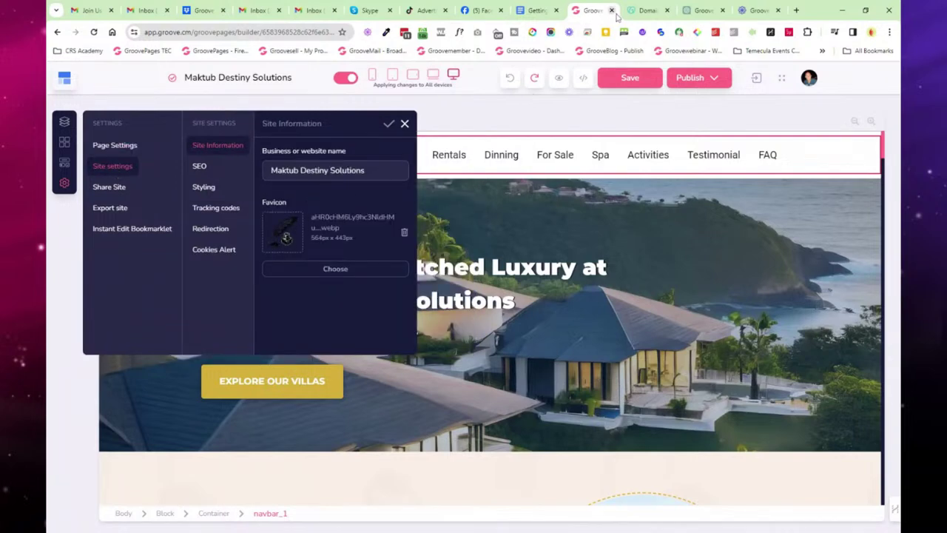
# Step: Publish the Maktub Destiny Solutions website, view the live page, and return to the builder with the site settings closed
pyautogui.click(718, 78)
pyautogui.click(793, 224)
pyautogui.click(864, 224)
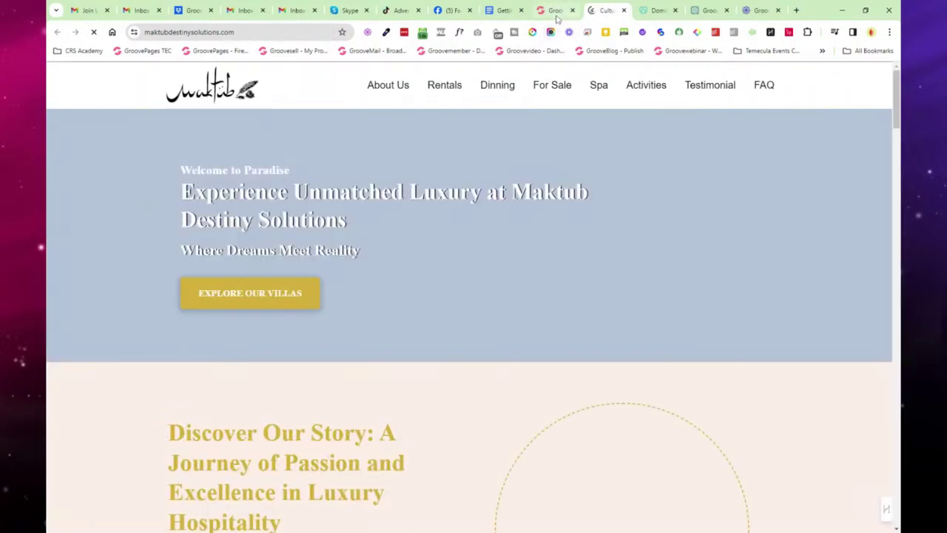
pyautogui.click(559, 13)
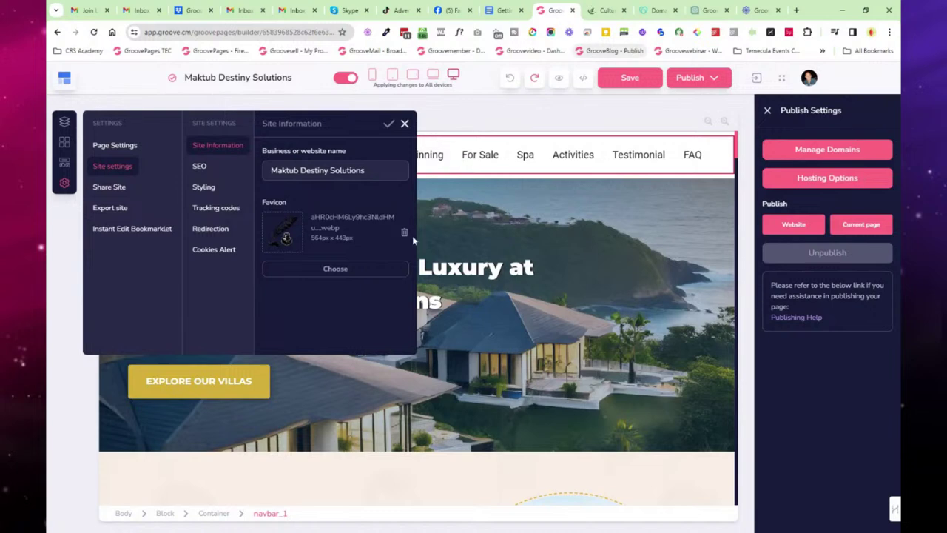
pyautogui.click(405, 123)
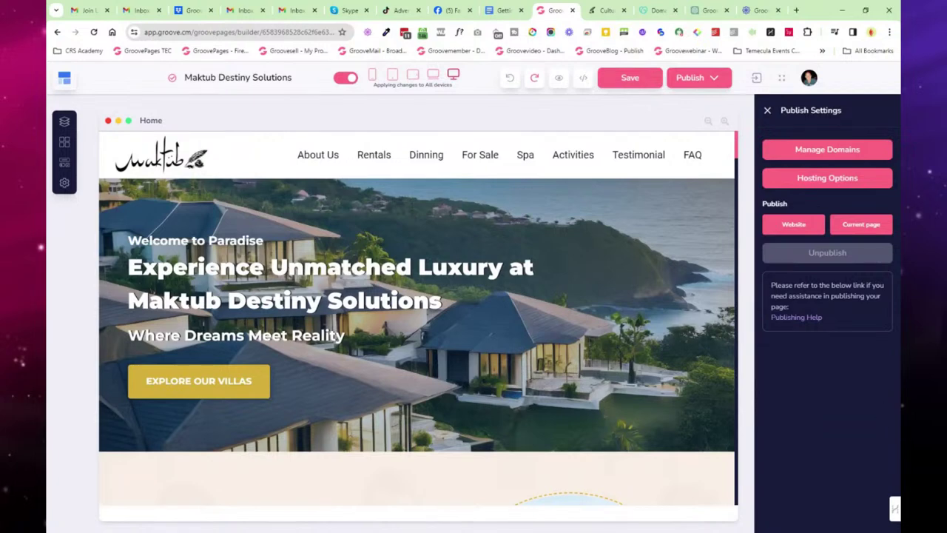
# Step: Reopen the site settings, look at the Share Links dialog for the site, and exit it without adding a link
pyautogui.click(65, 185)
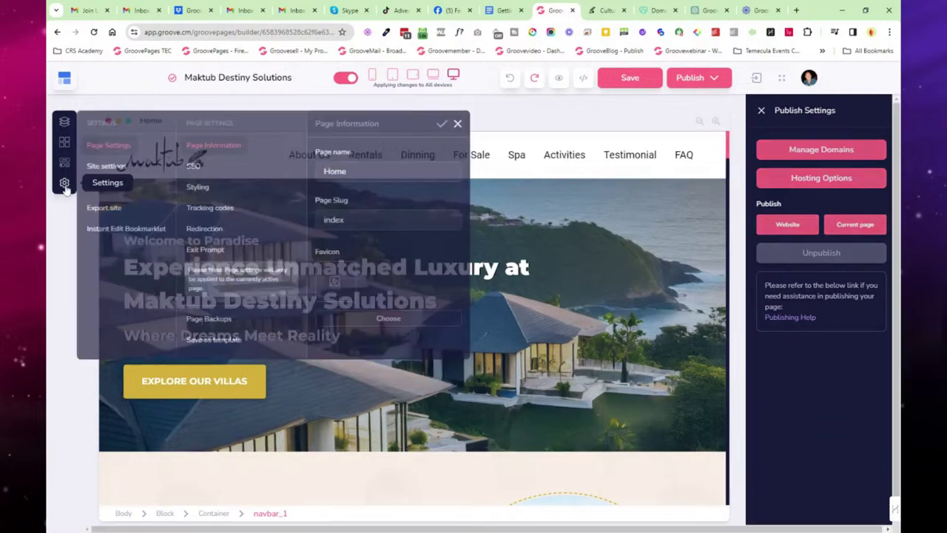
pyautogui.click(113, 166)
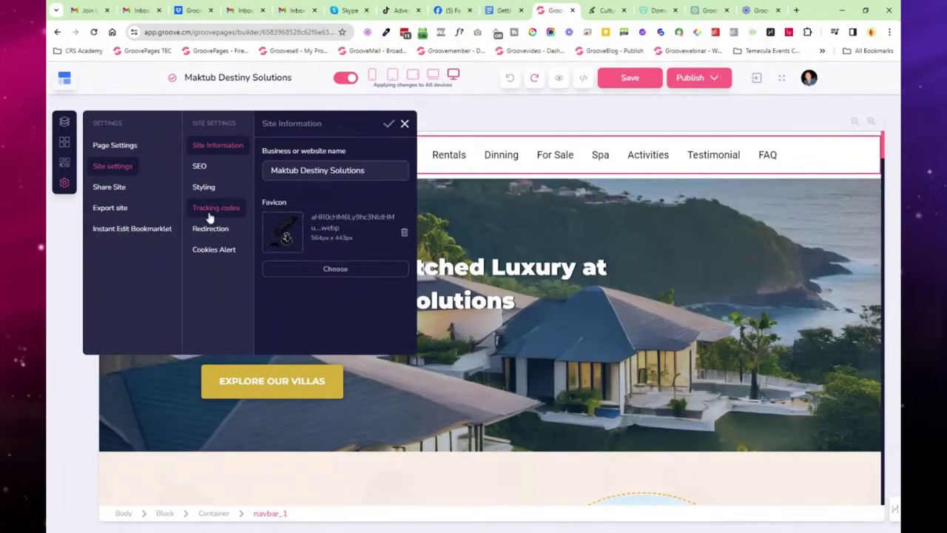
pyautogui.click(115, 190)
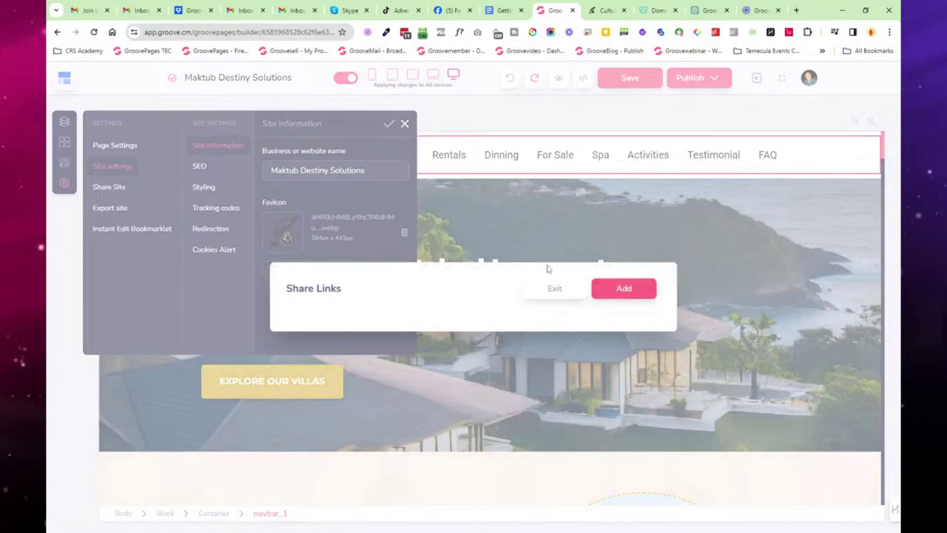
pyautogui.click(551, 289)
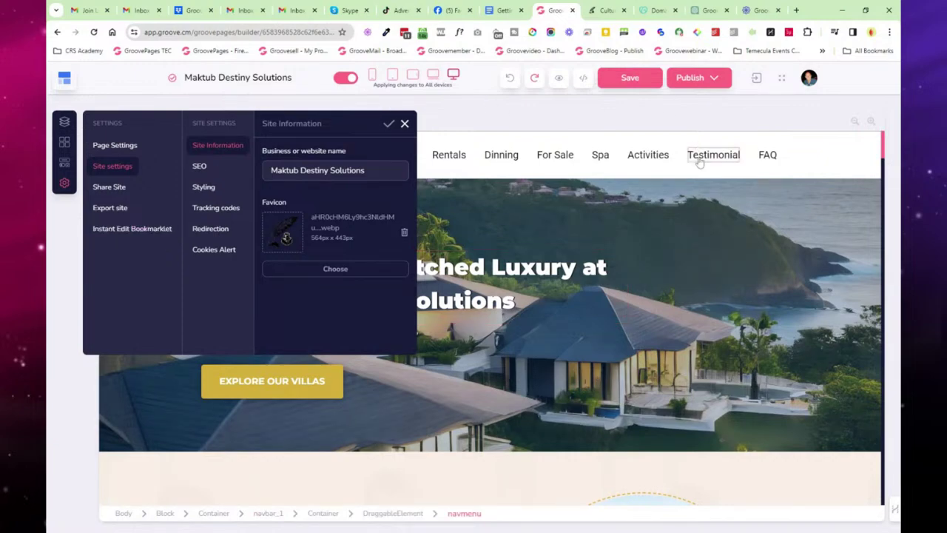
# Step: Look over the home page down to its culinary section, and leave the builder for the Groove dashboard
pyautogui.click(754, 248)
pyautogui.scroll(-10, 645, 251)
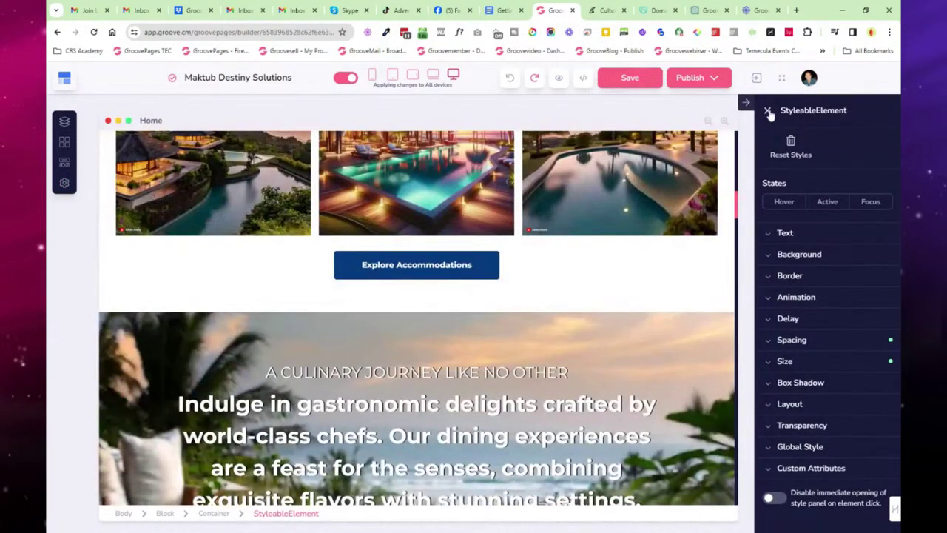
pyautogui.click(768, 111)
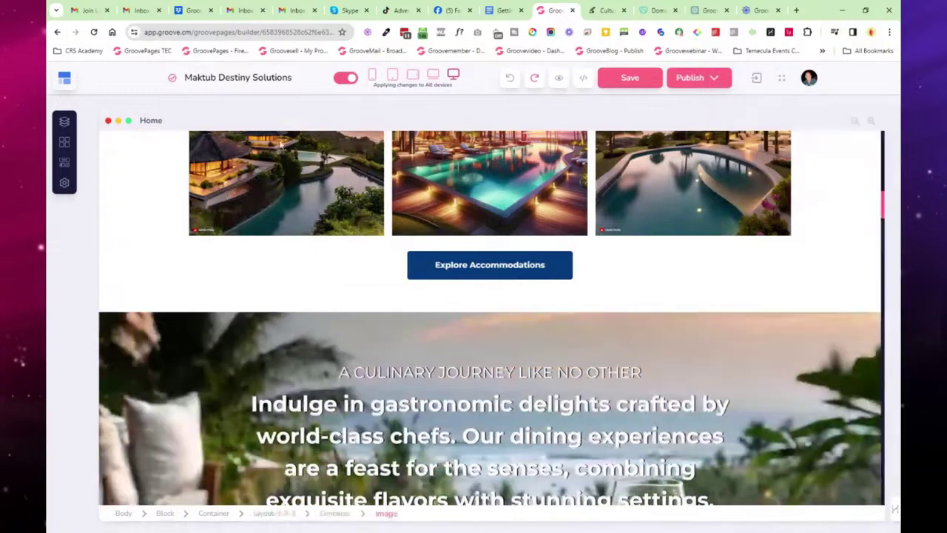
pyautogui.click(65, 80)
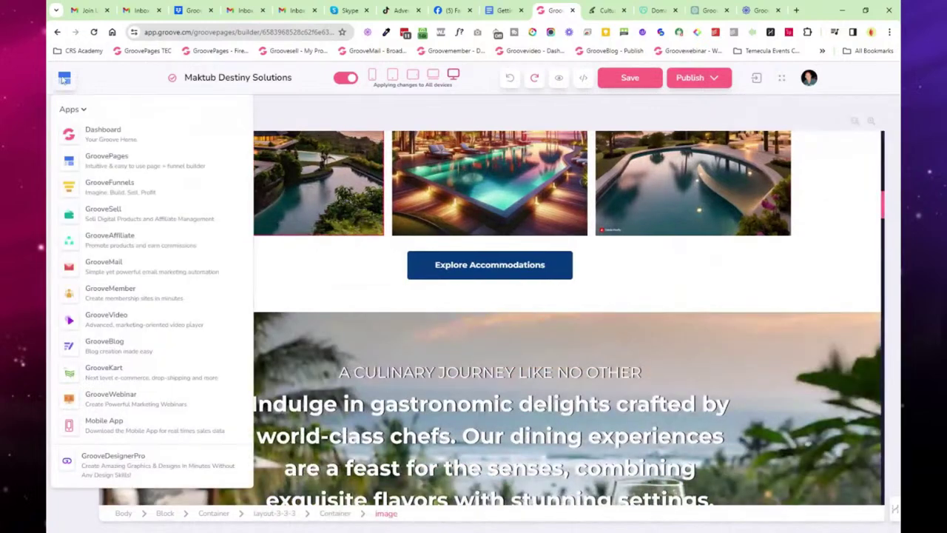
pyautogui.click(109, 132)
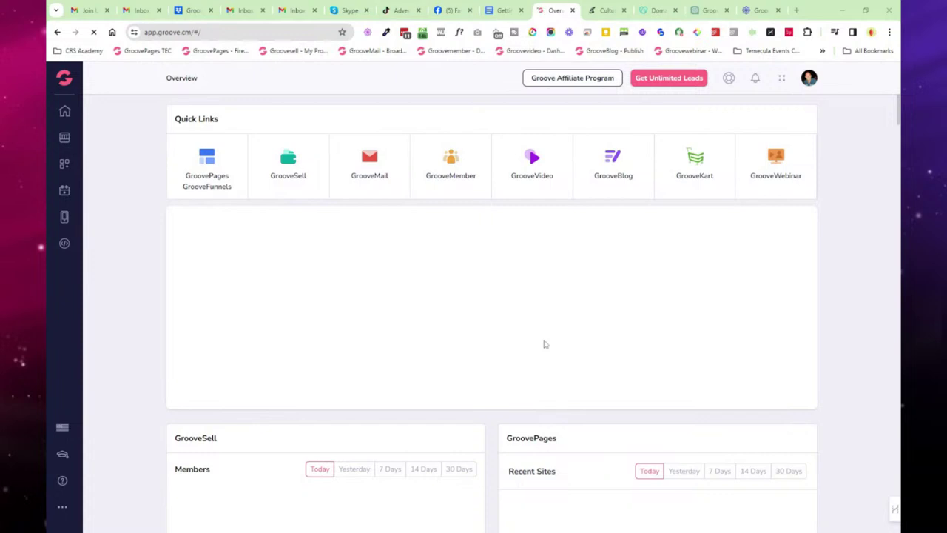
# Step: Switch to the Getting Groovy roadmap document in Google Docs and preview the GrooveWebinar orientation link under Step #15
pyautogui.click(504, 11)
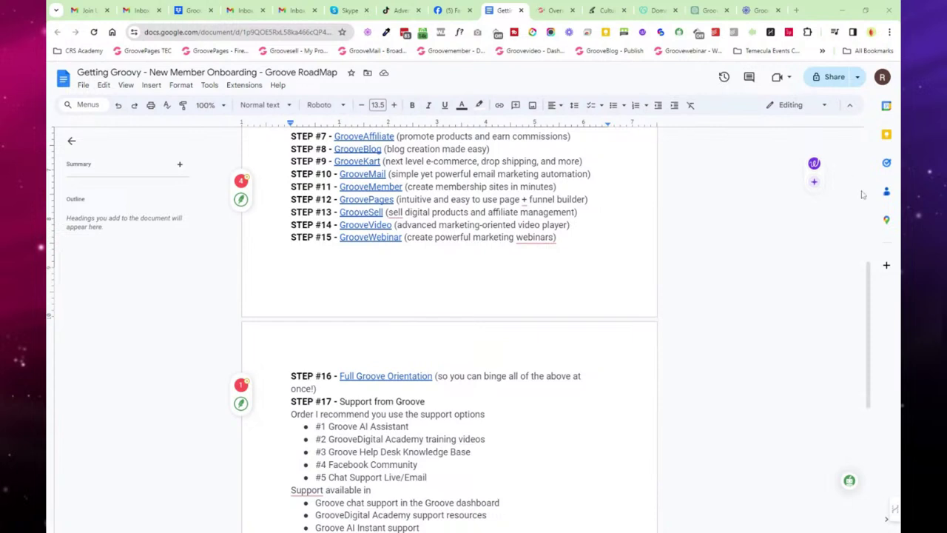
pyautogui.click(677, 153)
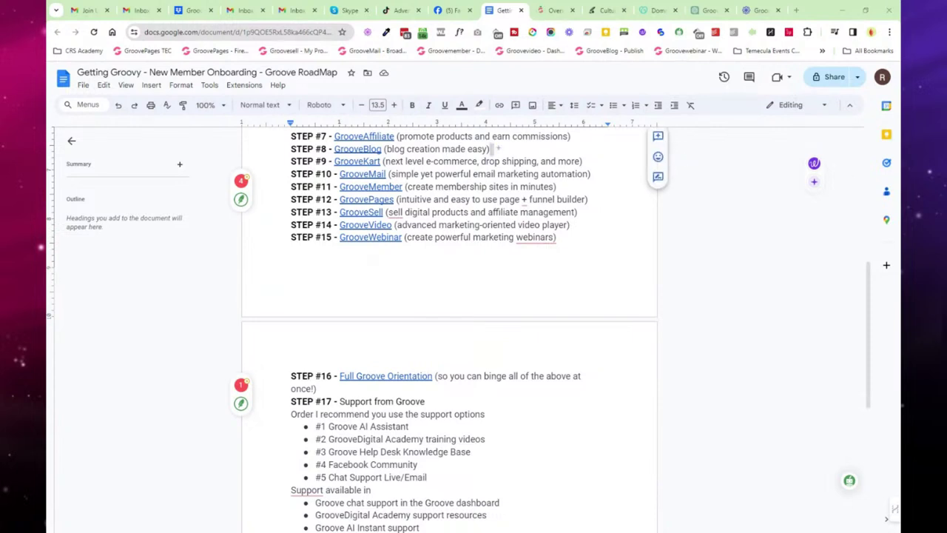
pyautogui.click(370, 237)
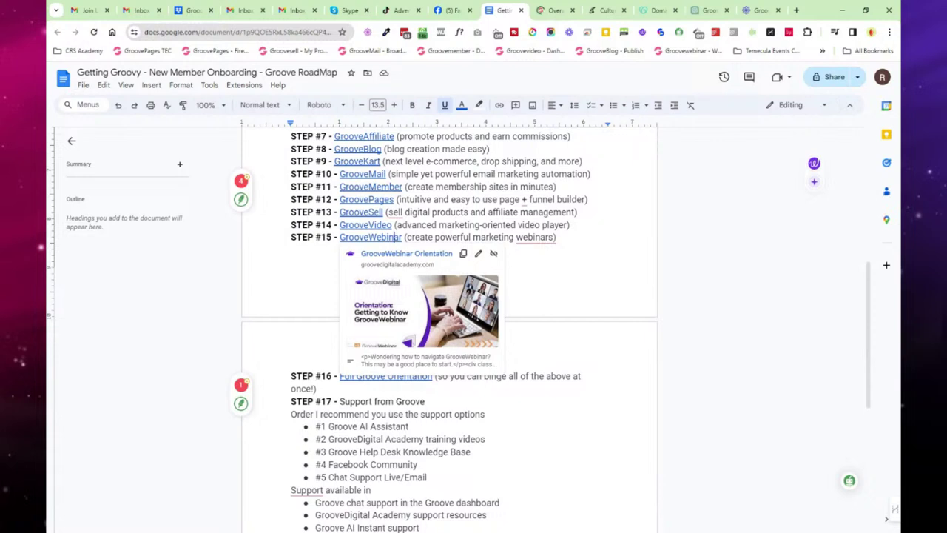
# Step: Switch back to Groove and show the GrooveSell product funnels list with the side menu collapsed
pyautogui.click(554, 12)
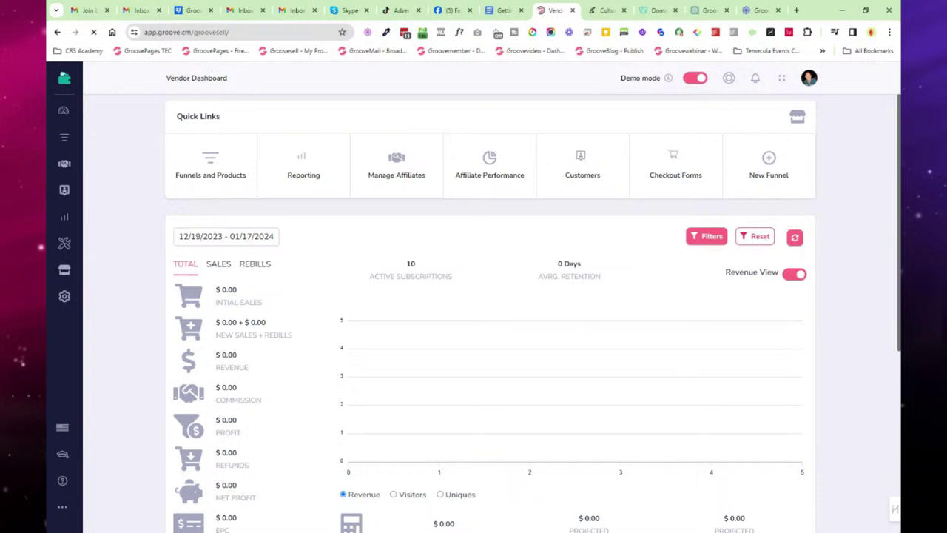
pyautogui.click(64, 139)
pyautogui.click(116, 131)
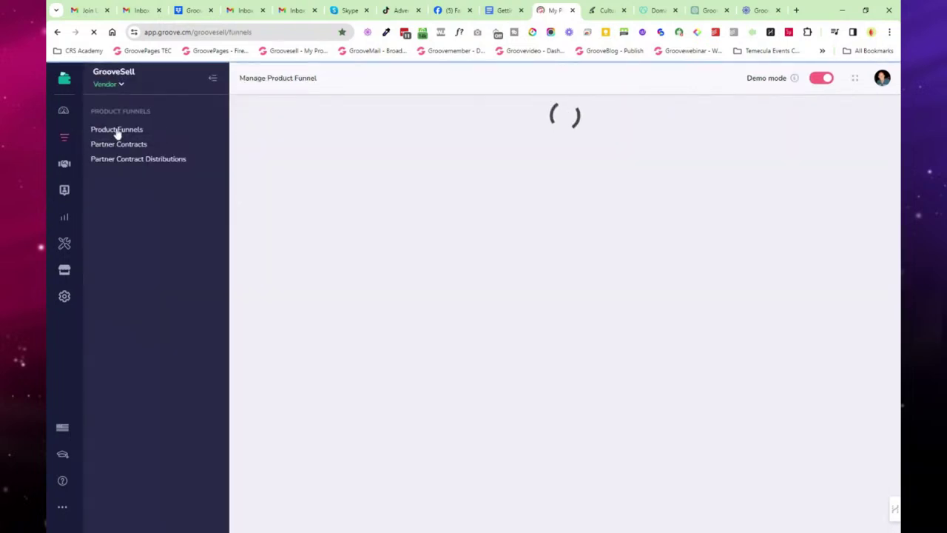
pyautogui.click(213, 78)
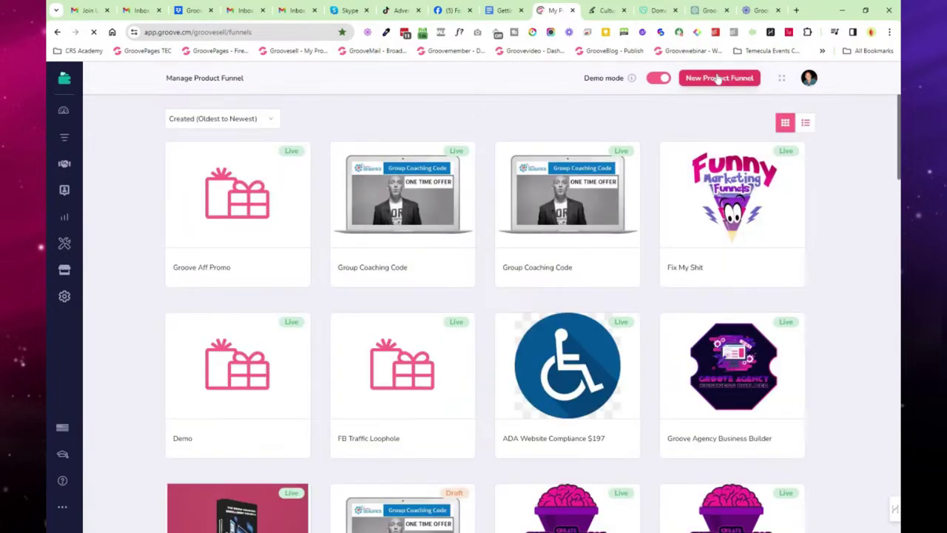
# Step: Open the Group Coaching Code product funnel and examine the Info settings of its product, including the description
pyautogui.click(566, 196)
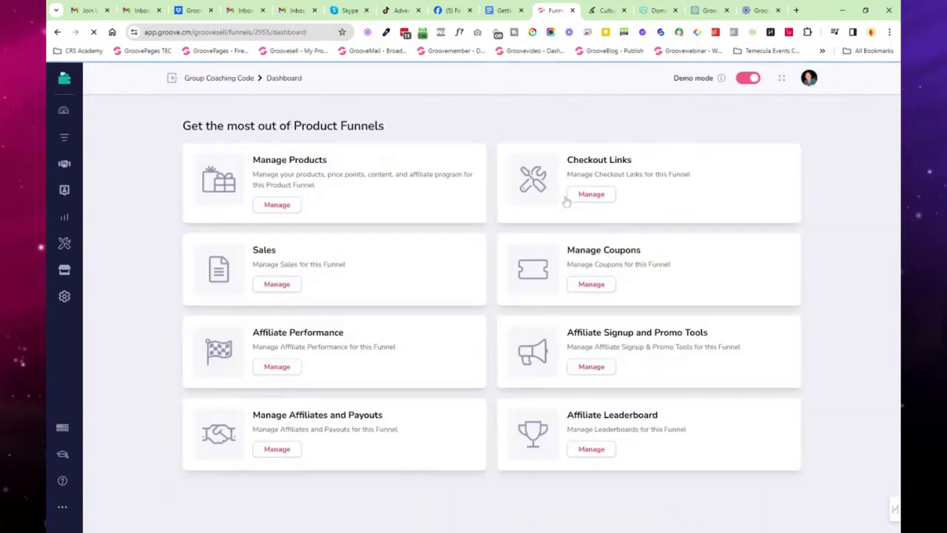
pyautogui.click(278, 207)
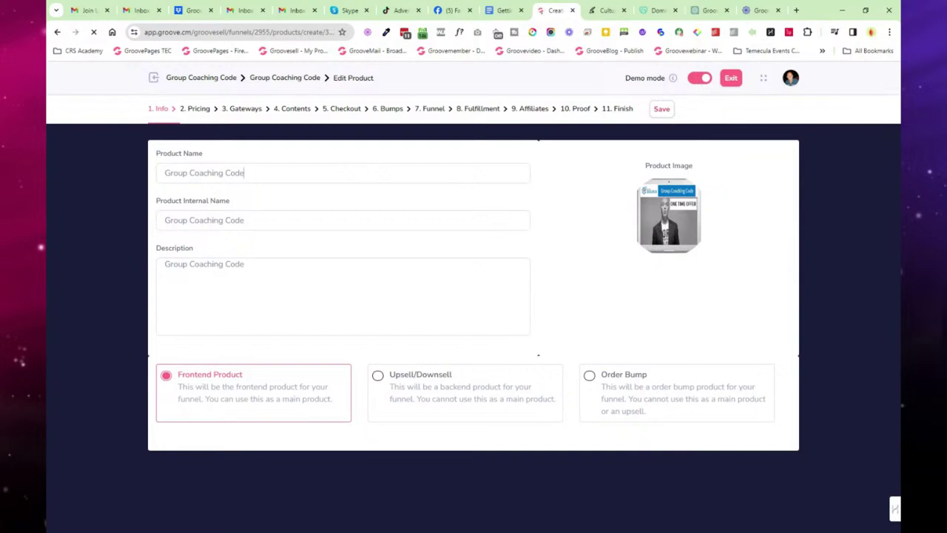
pyautogui.tripleClick(244, 264)
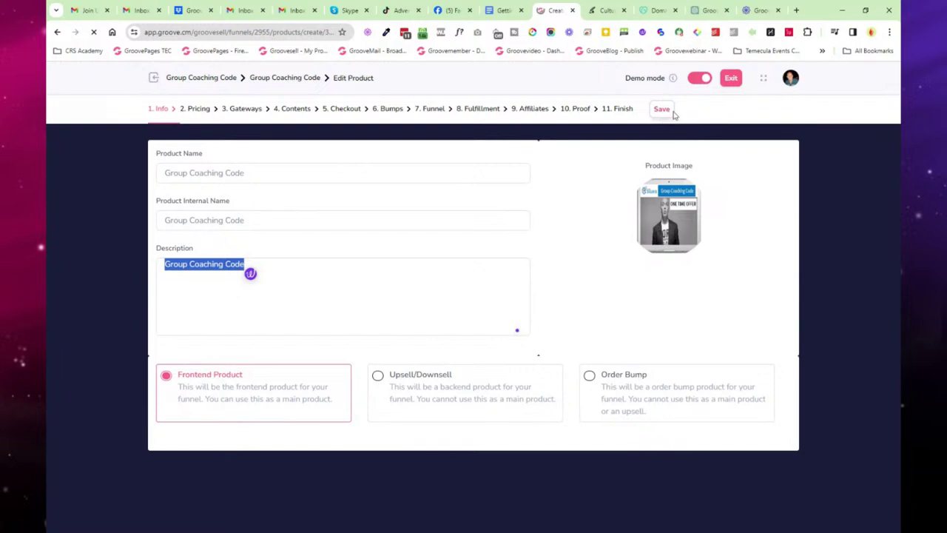
pyautogui.click(346, 257)
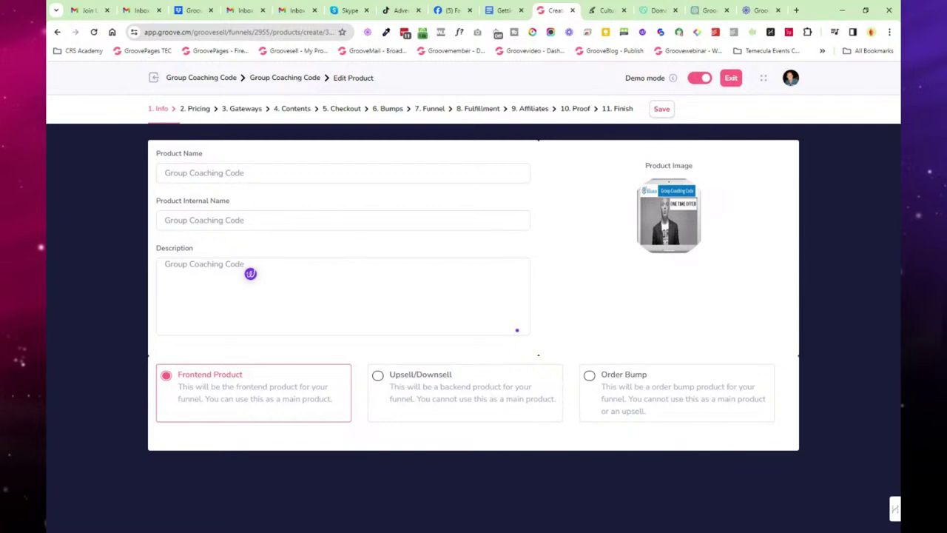
# Step: Review the Group Coaching Code product's Pricing, Contents, Checkout, Bumps and Funnel settings
pyautogui.click(199, 108)
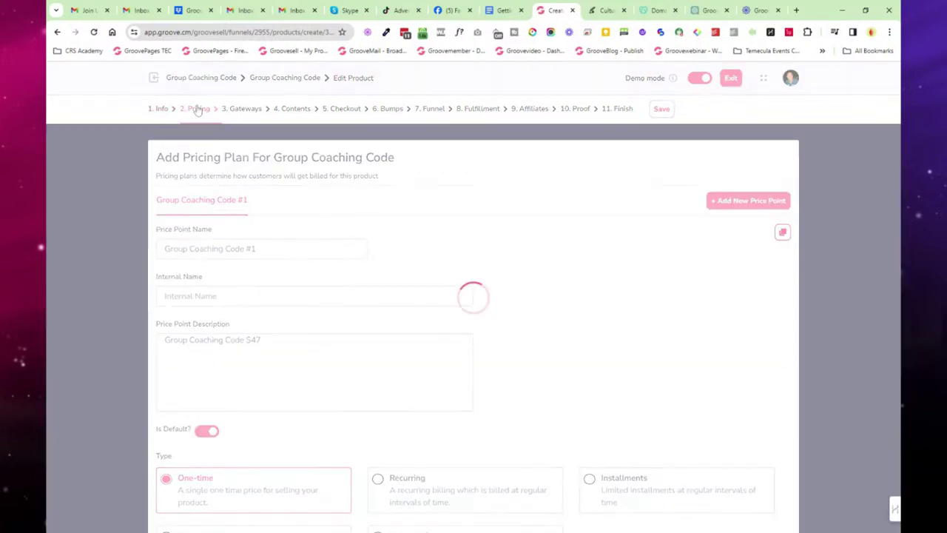
pyautogui.click(292, 109)
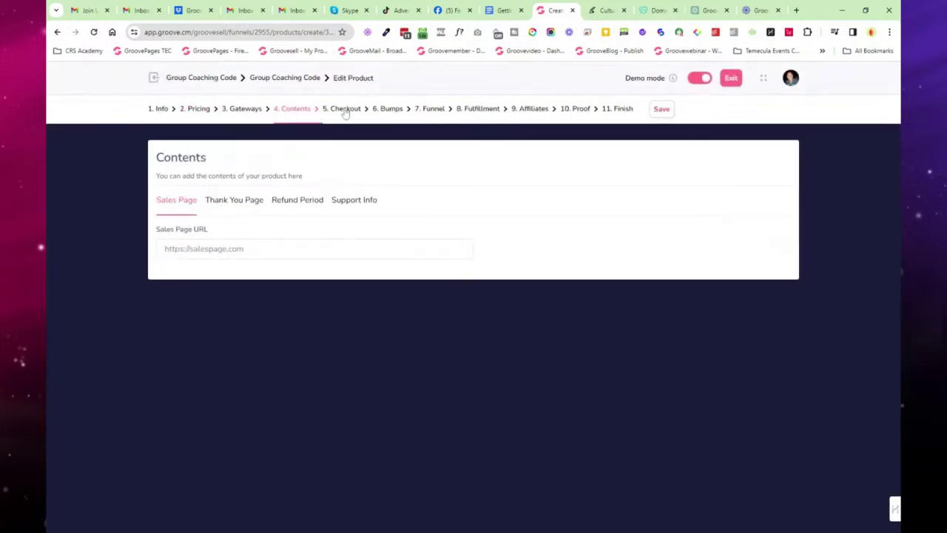
pyautogui.click(345, 110)
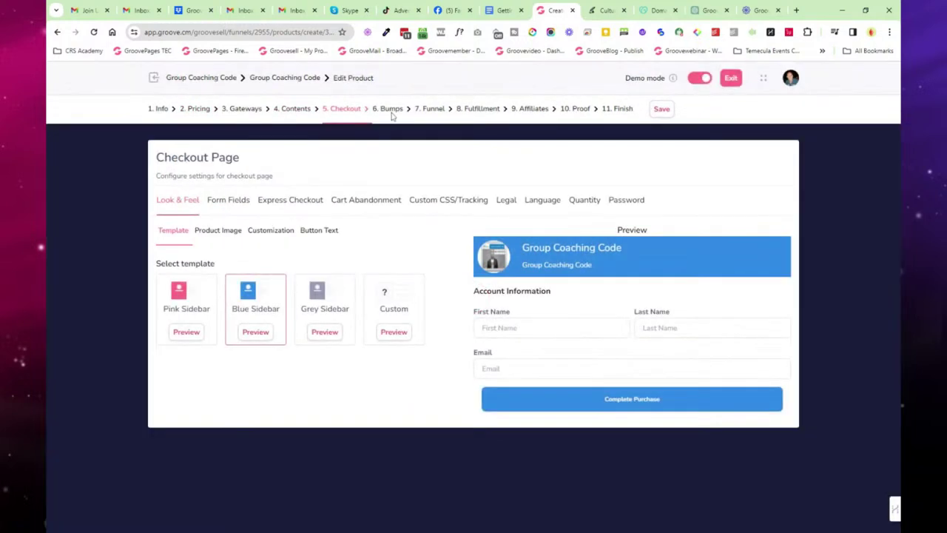
pyautogui.click(391, 110)
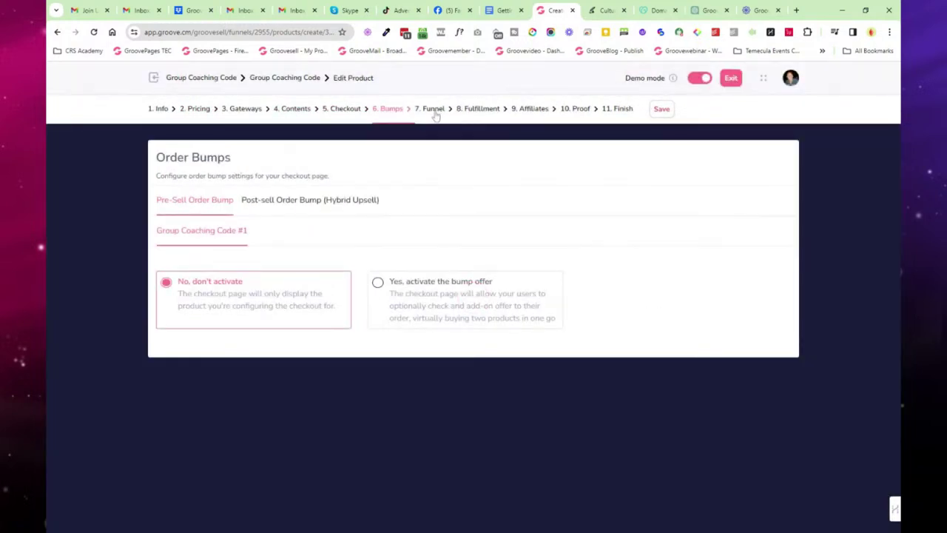
pyautogui.click(435, 111)
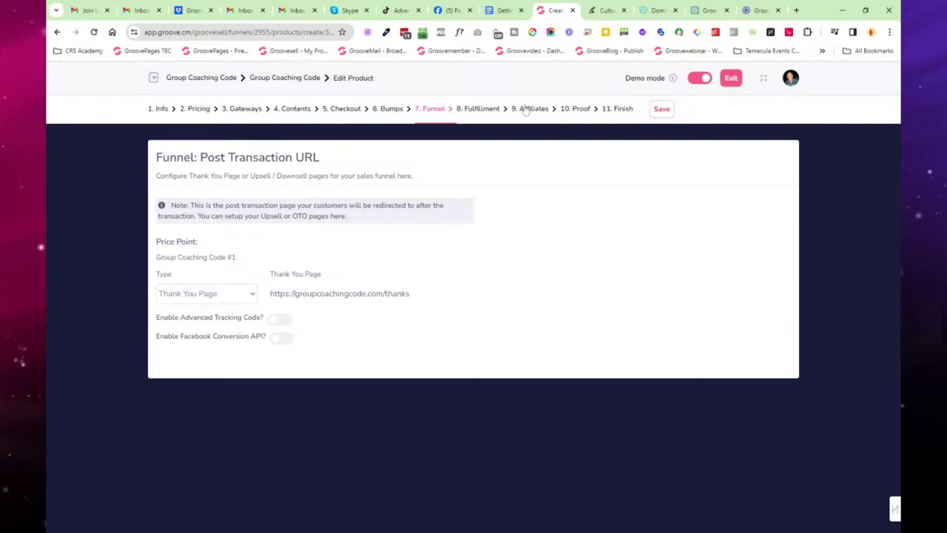
# Step: Activate the affiliate program in the Group Coaching Code product's affiliate settings
pyautogui.click(530, 110)
pyautogui.click(325, 215)
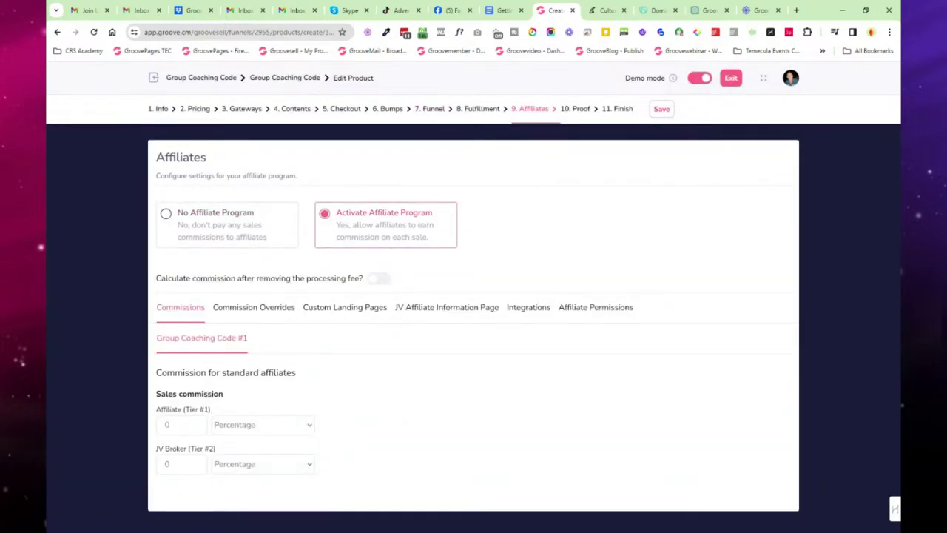
# Step: Set the Group Coaching Code product to No Affiliate Program and view its proof widgets
pyautogui.click(167, 215)
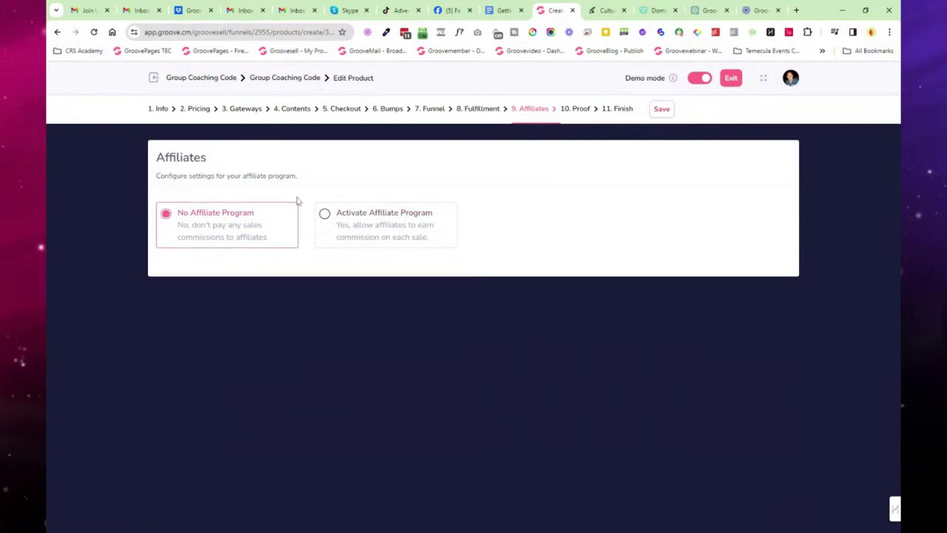
pyautogui.click(579, 111)
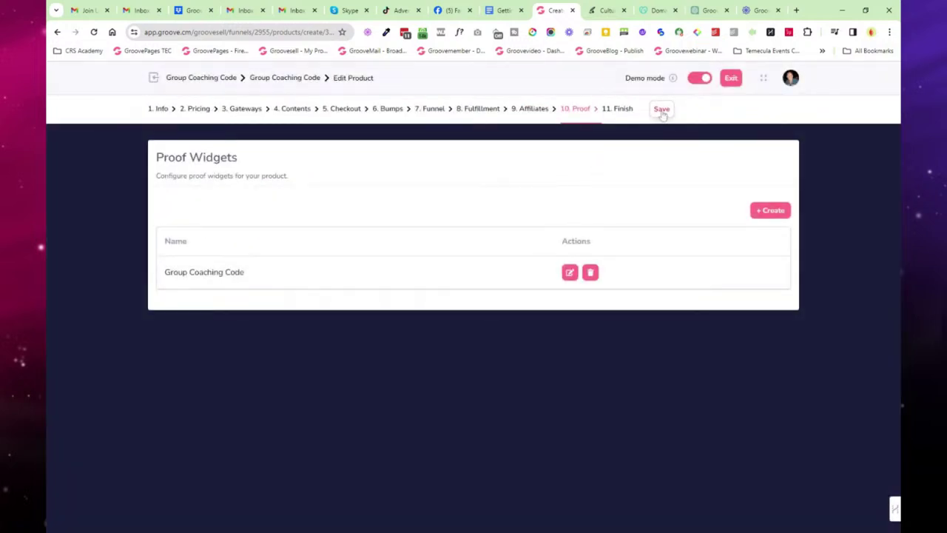
# Step: Exit the product editor and return through the Group Coaching Code funnel dashboard to the product funnels list
pyautogui.click(730, 77)
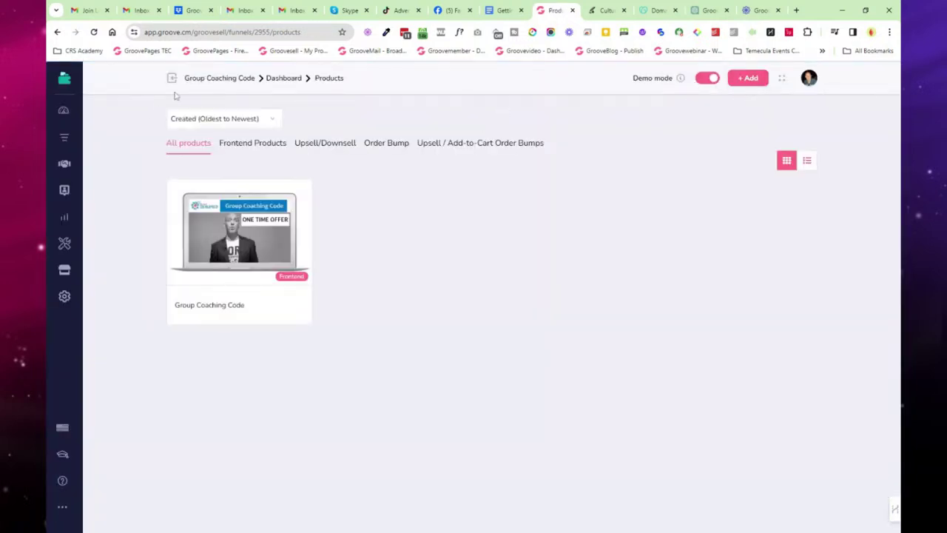
pyautogui.click(171, 78)
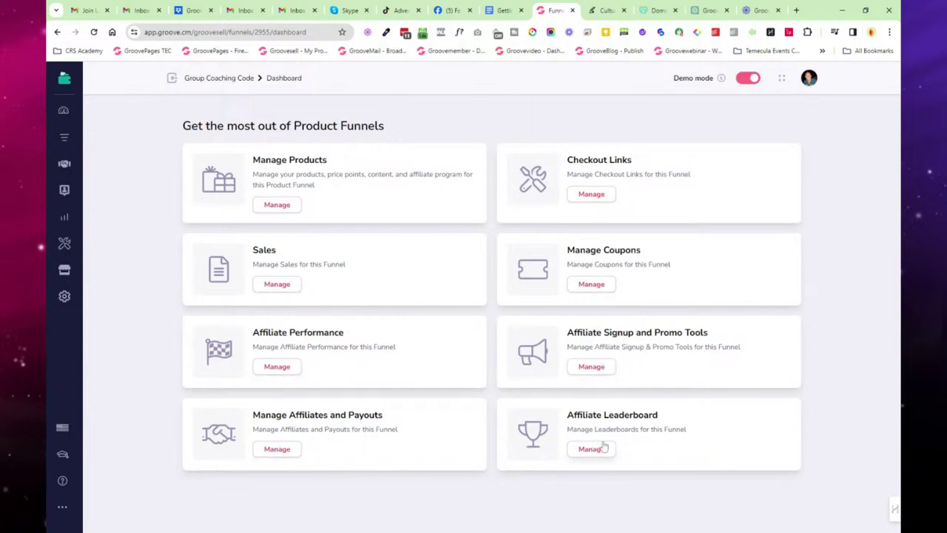
pyautogui.click(64, 137)
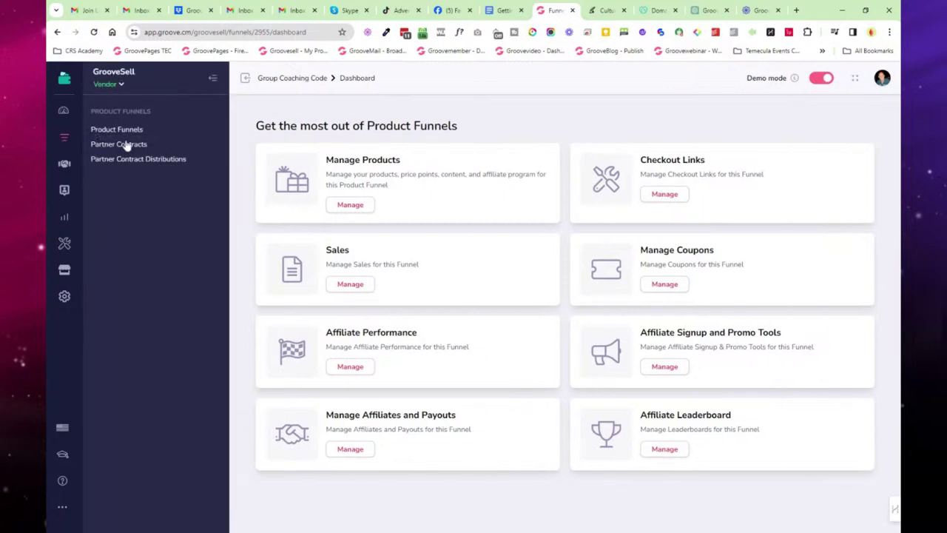
pyautogui.click(117, 130)
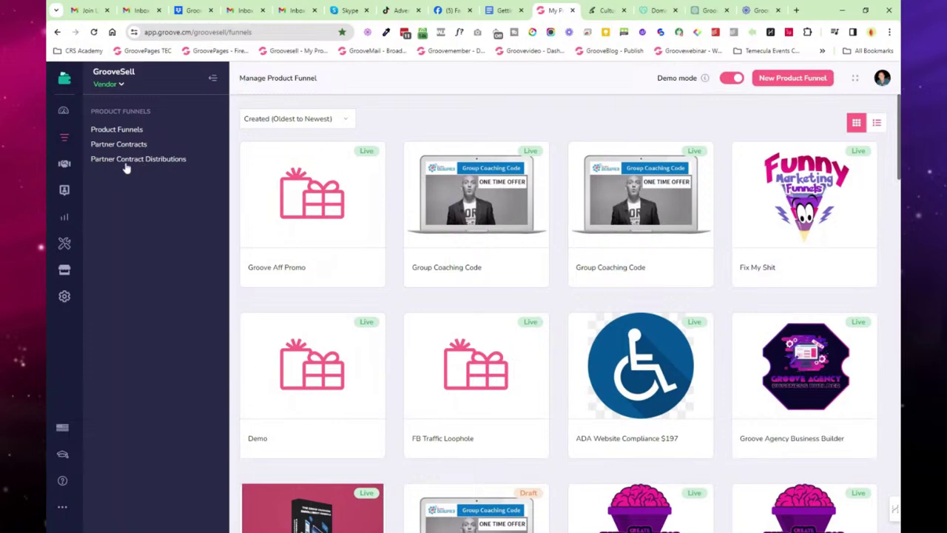
# Step: Survey GrooveSell's affiliates, customers, reporting and tools options, including the checkout links and the vendor payment gateway settings
pyautogui.click(64, 164)
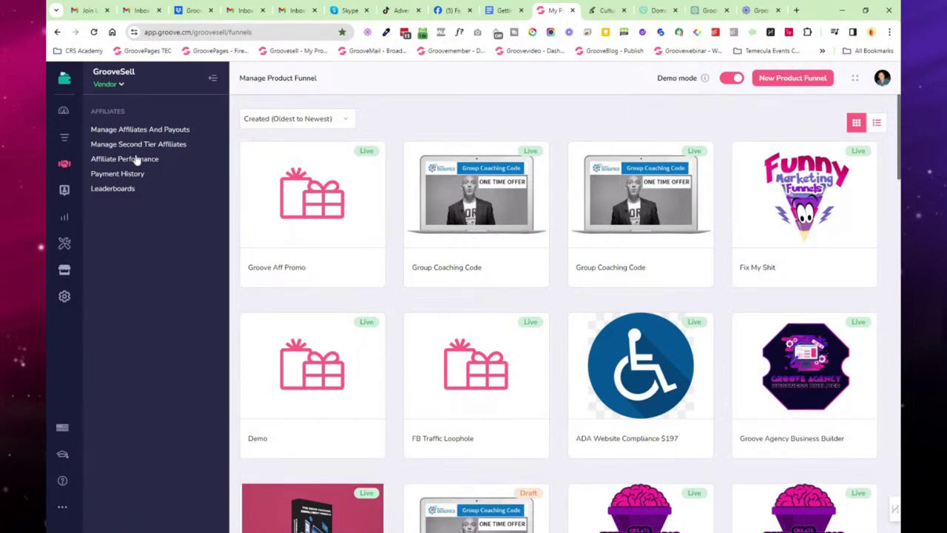
pyautogui.click(64, 190)
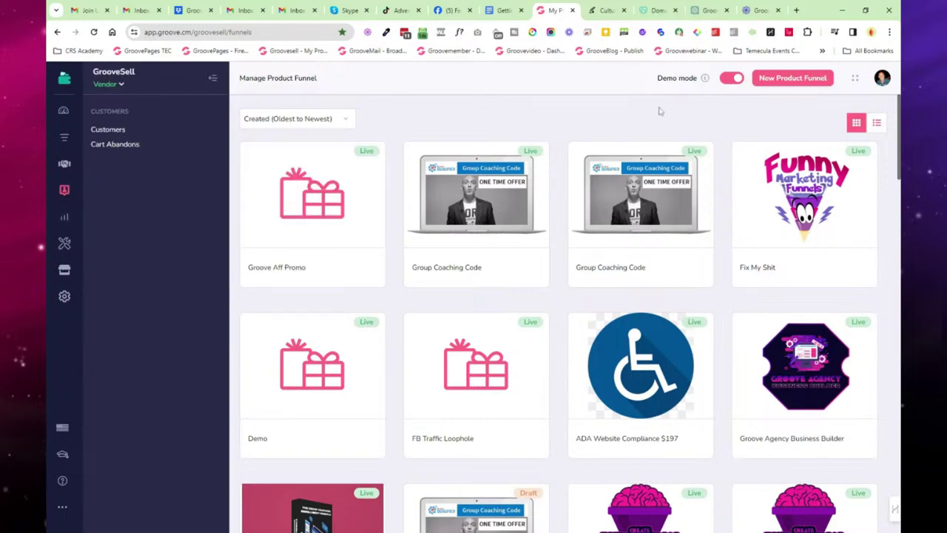
pyautogui.click(65, 216)
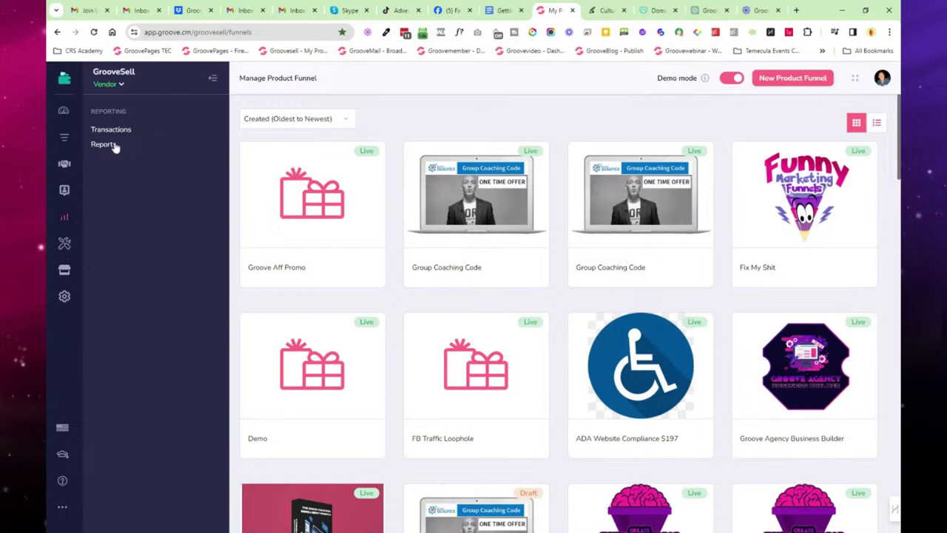
pyautogui.click(65, 244)
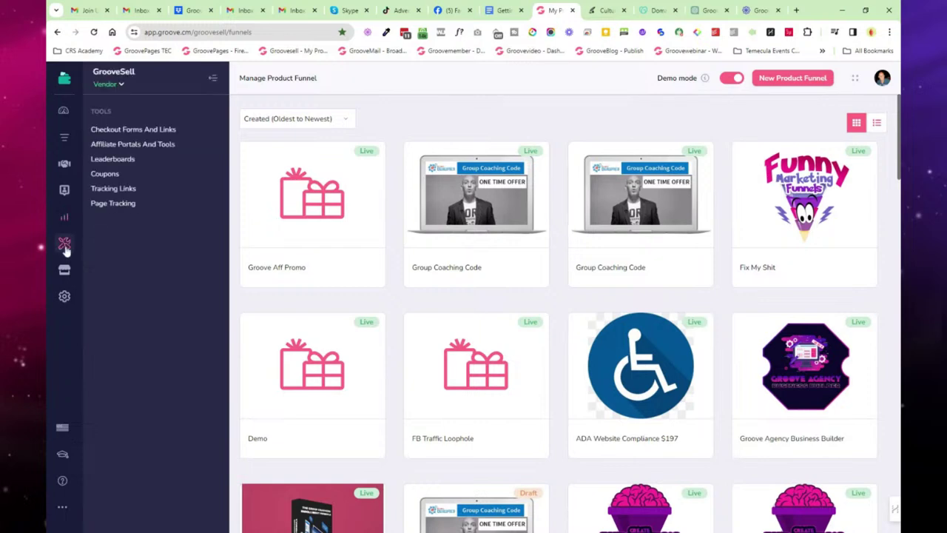
pyautogui.click(163, 130)
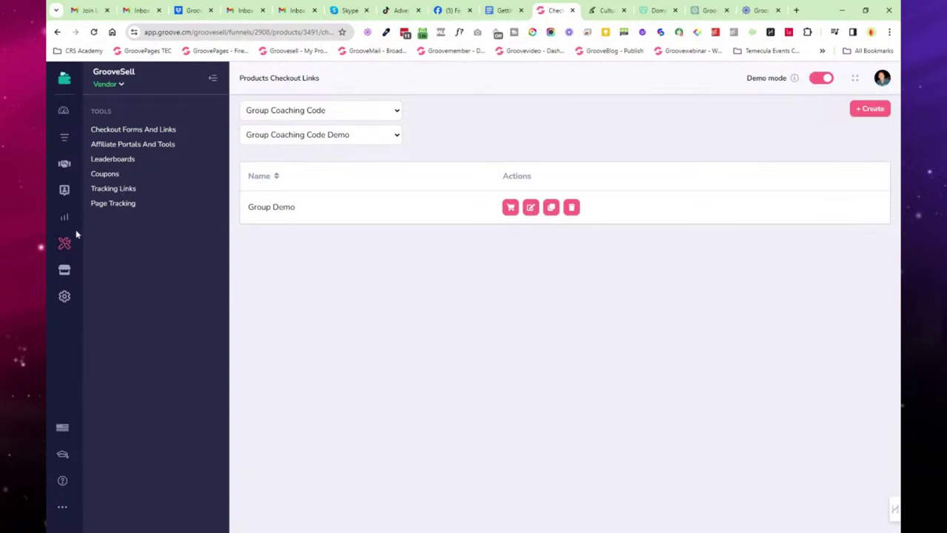
pyautogui.click(65, 297)
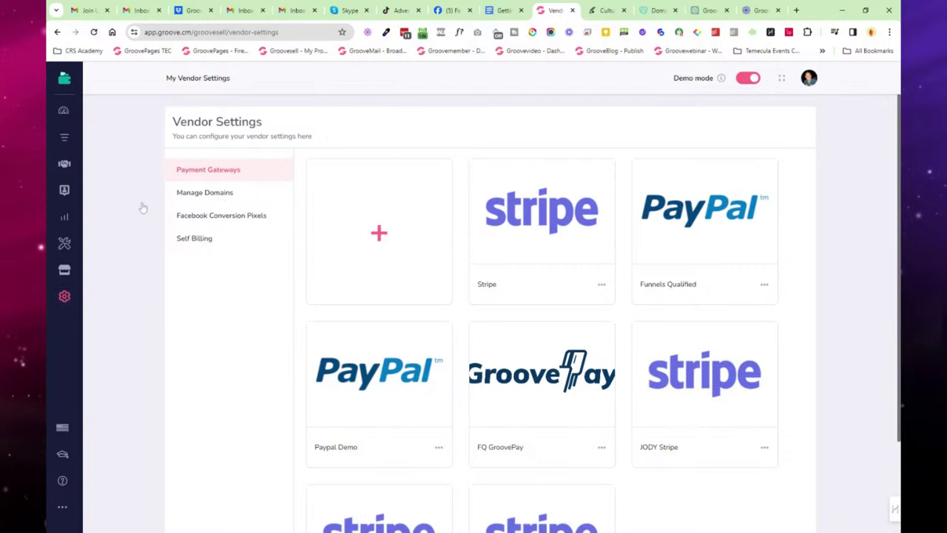
# Step: Return to the Groove home dashboard and review the orientation and support steps in the onboarding roadmap document
pyautogui.click(73, 84)
pyautogui.click(108, 136)
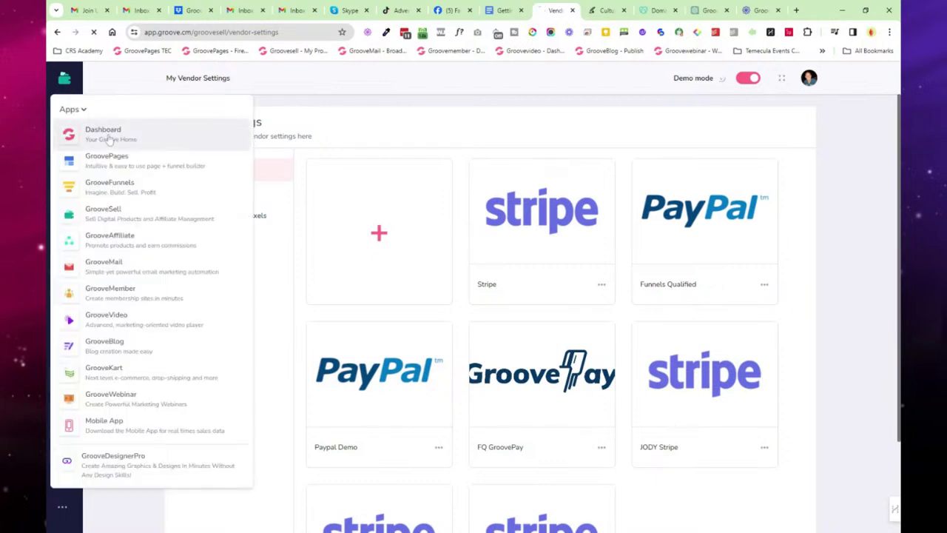
pyautogui.click(504, 13)
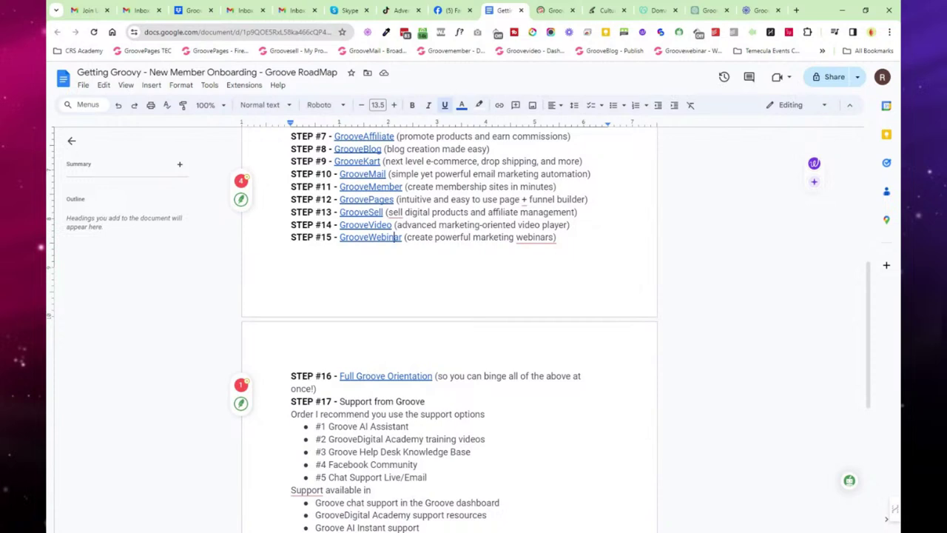
pyautogui.scroll(-1, 394, 186)
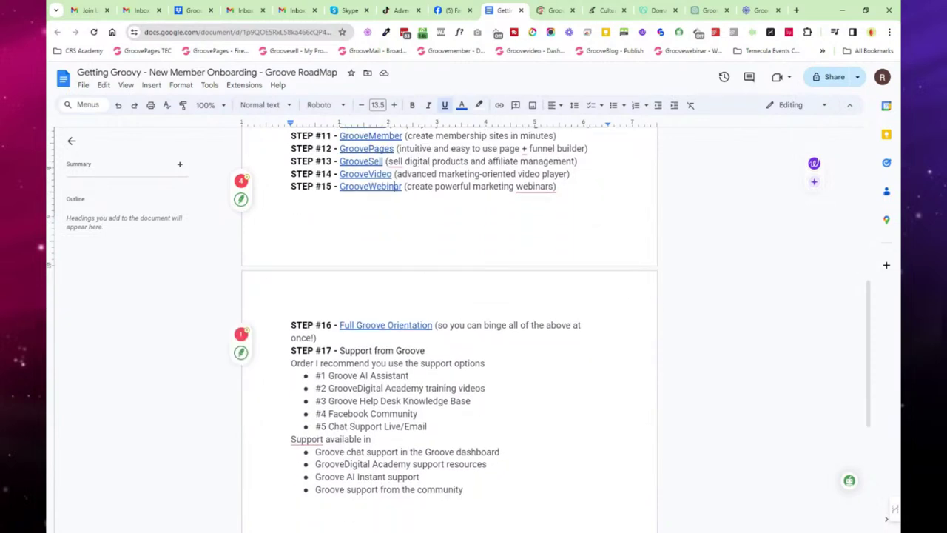
# Step: Switch back to Groove and open the video library in GrooveVideo
pyautogui.click(555, 11)
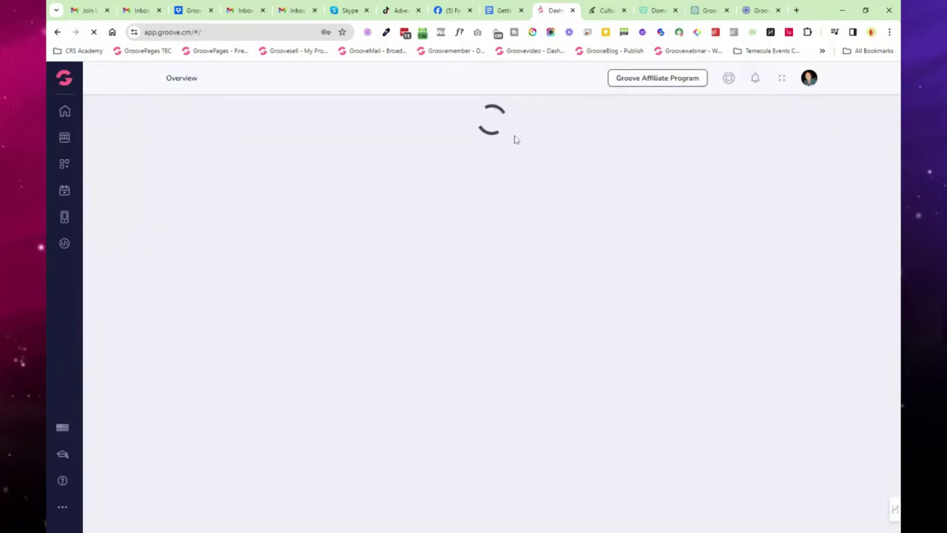
pyautogui.click(64, 80)
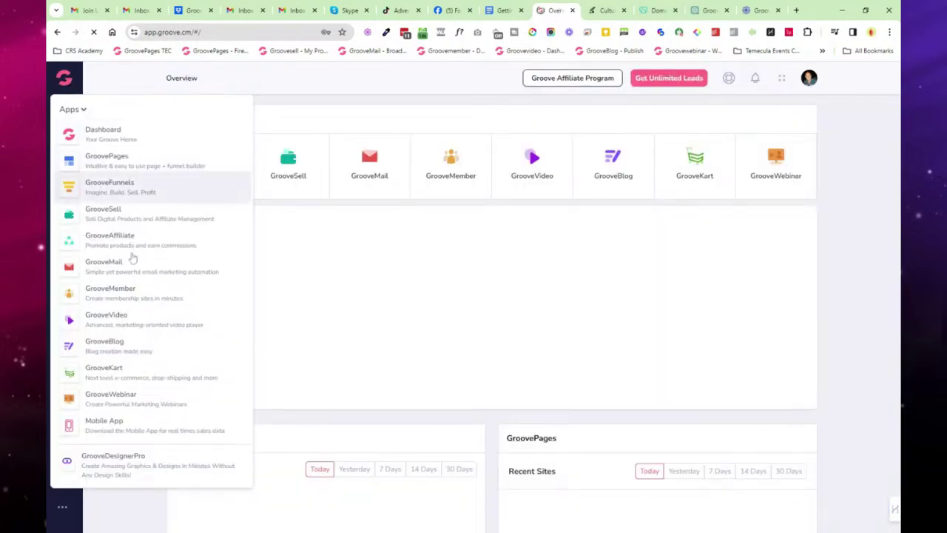
pyautogui.click(124, 324)
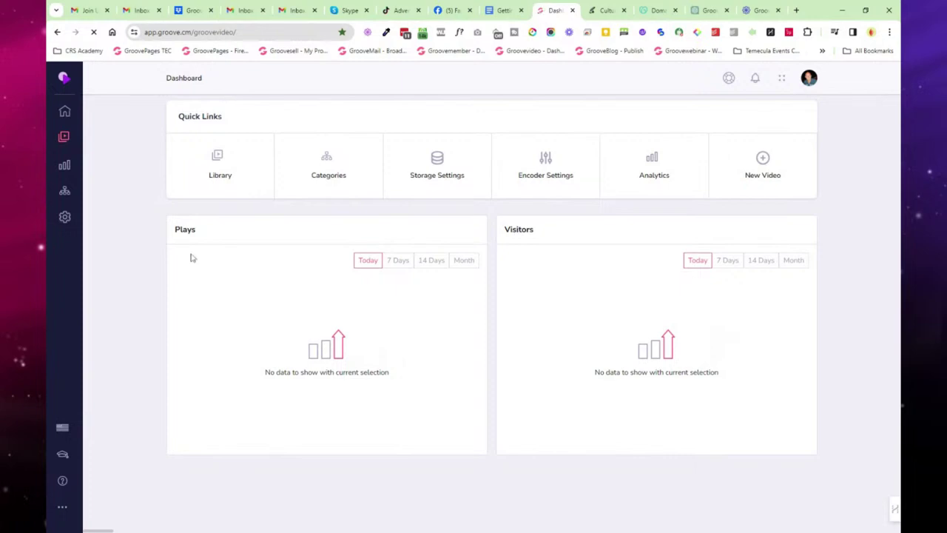
pyautogui.click(64, 137)
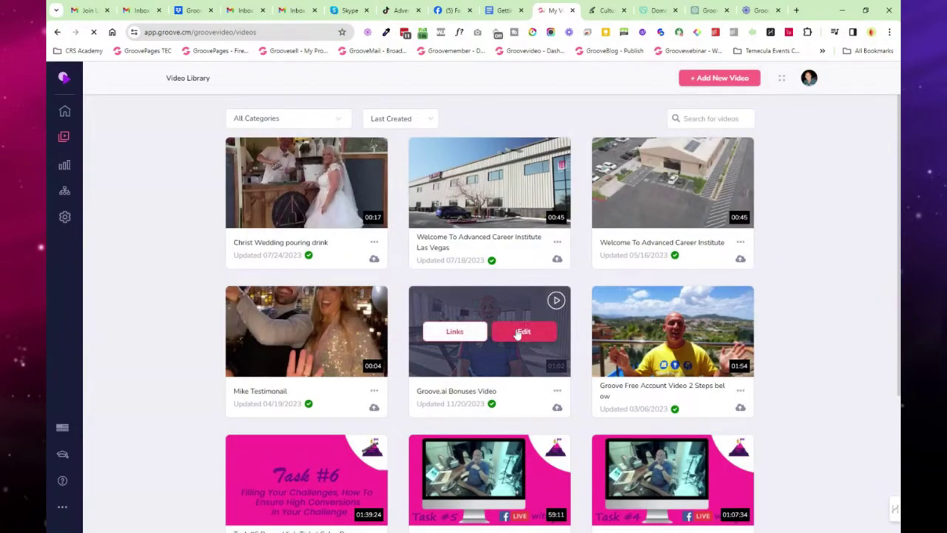
# Step: Open the Groove.ai Bonuses Video for editing, examine its details and primary color choices, and save on to the video settings
pyautogui.click(518, 334)
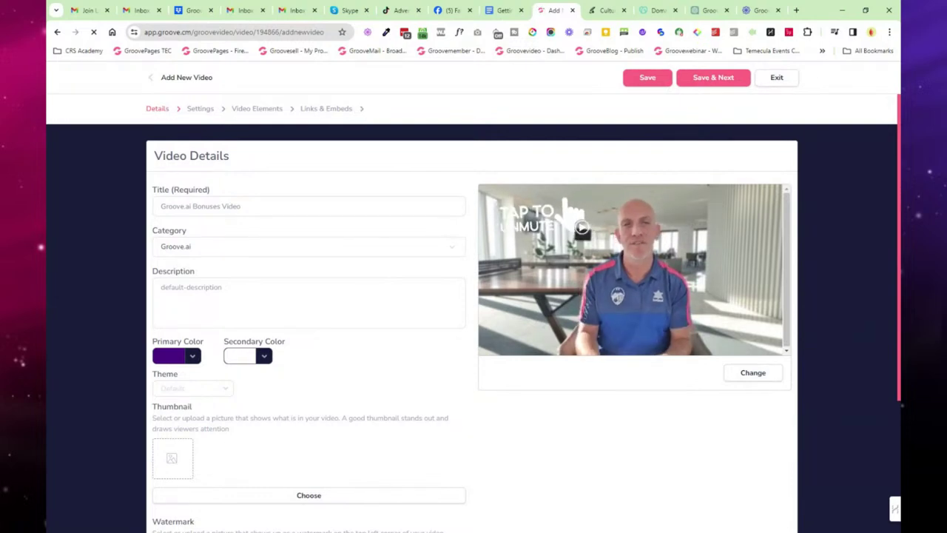
pyautogui.scroll(-2, 177, 296)
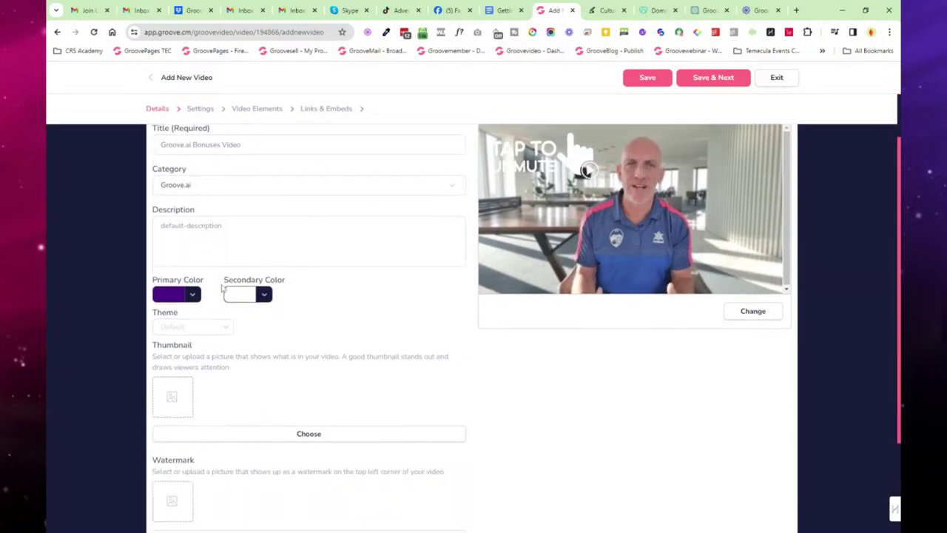
pyautogui.click(173, 256)
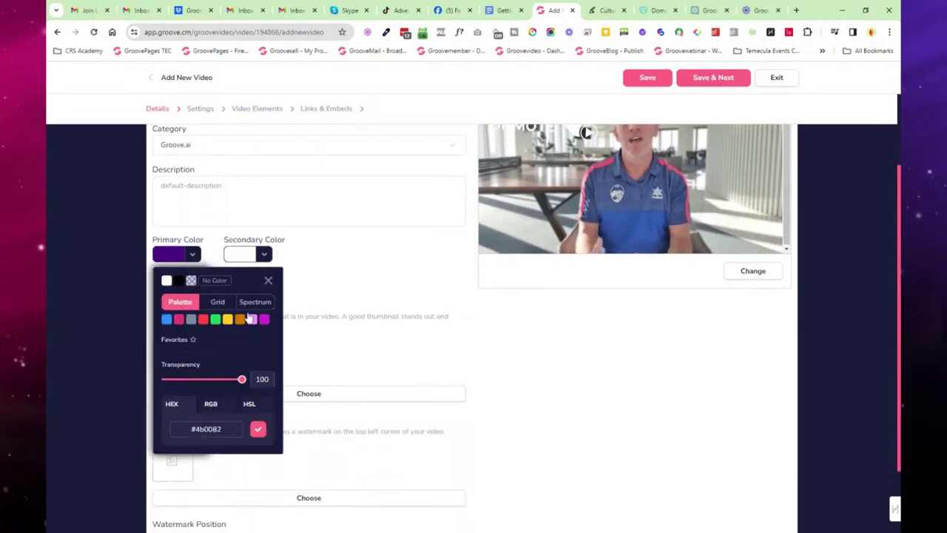
pyautogui.click(228, 256)
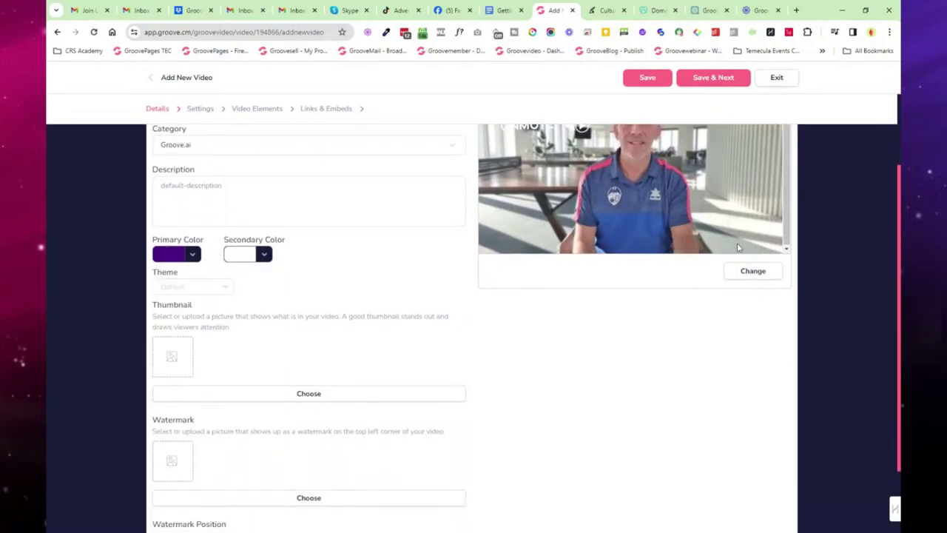
pyautogui.scroll(2, 508, 312)
pyautogui.scroll(-3, 422, 339)
pyautogui.scroll(1, 239, 432)
pyautogui.scroll(2, 291, 266)
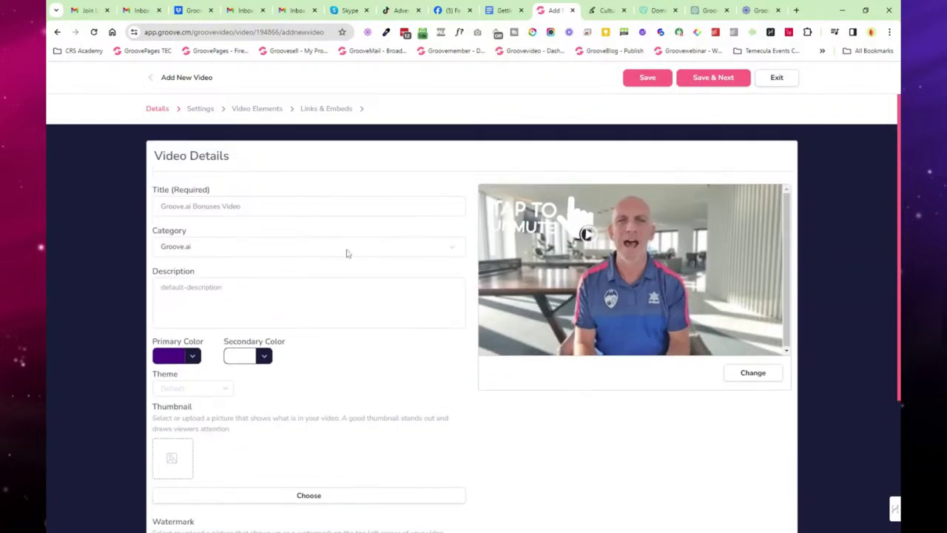
pyautogui.click(710, 85)
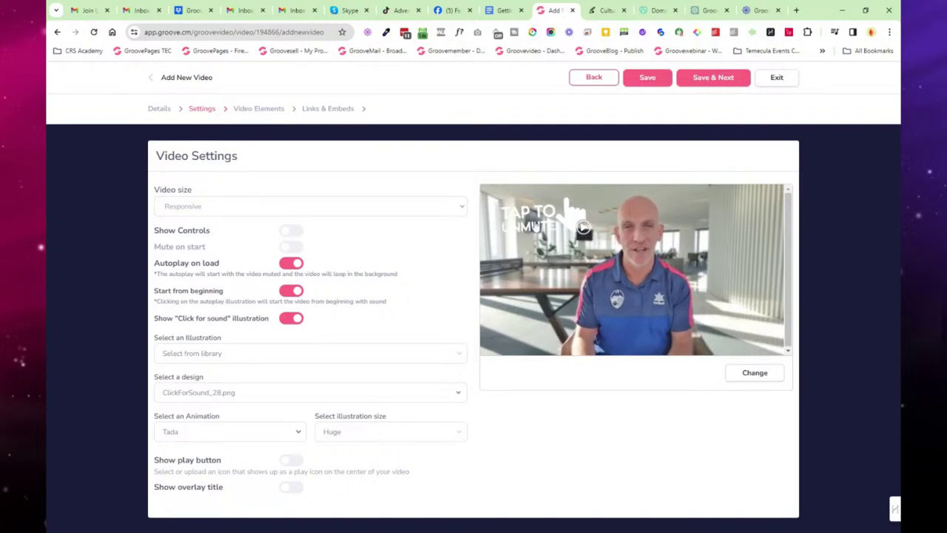
# Step: Try the Upload your own illustration option for the click-for-sound illustration, returning the source to Select from library
pyautogui.click(232, 357)
pyautogui.click(232, 392)
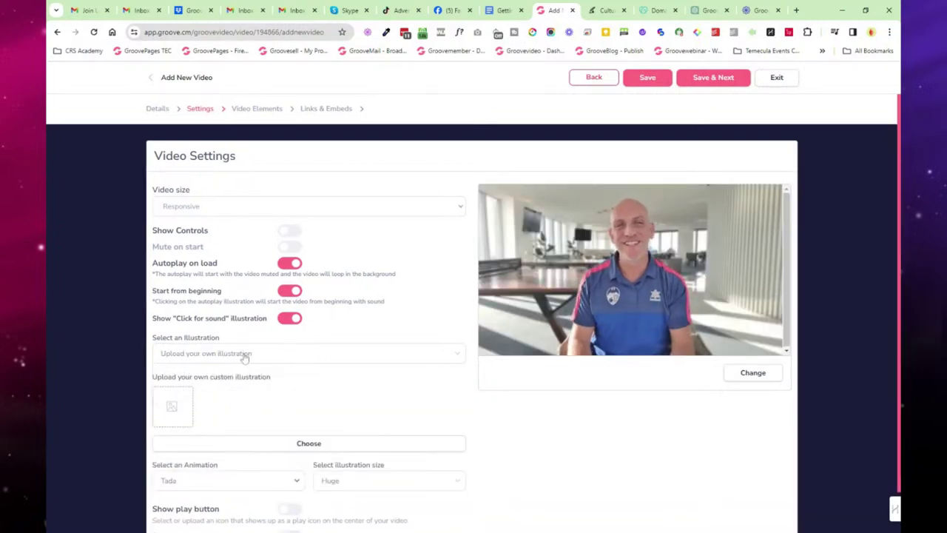
pyautogui.click(257, 448)
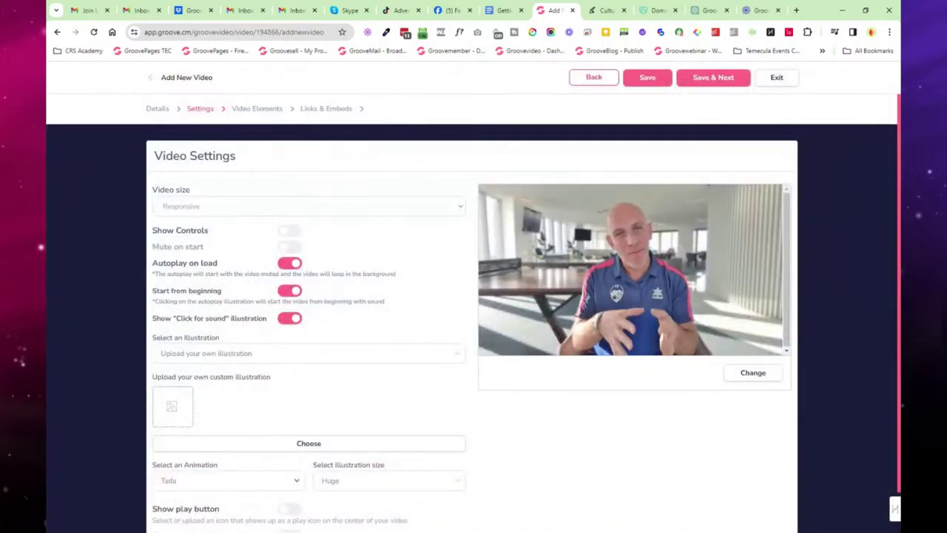
pyautogui.click(243, 355)
pyautogui.click(238, 372)
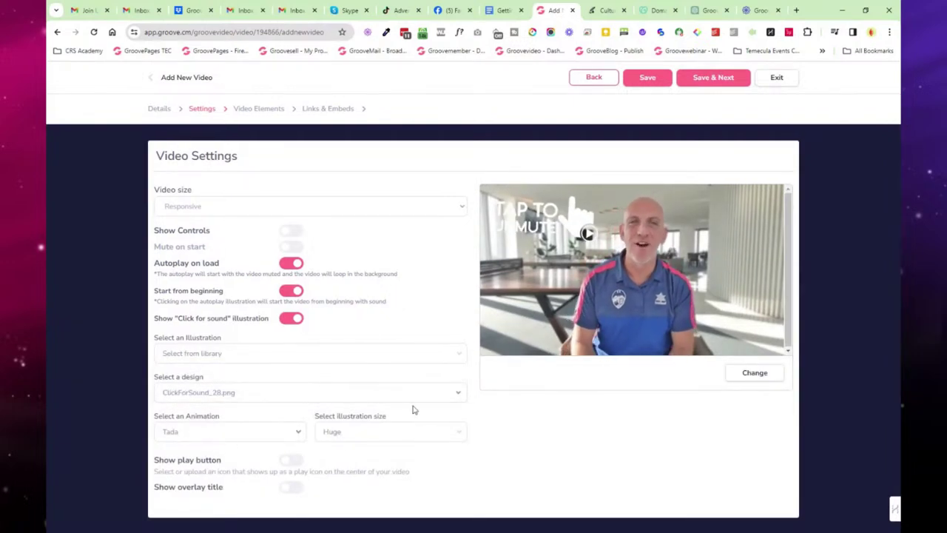
# Step: Save on to the video elements and inspect the Text Overlay With CTA form without adding an overlay
pyautogui.click(721, 83)
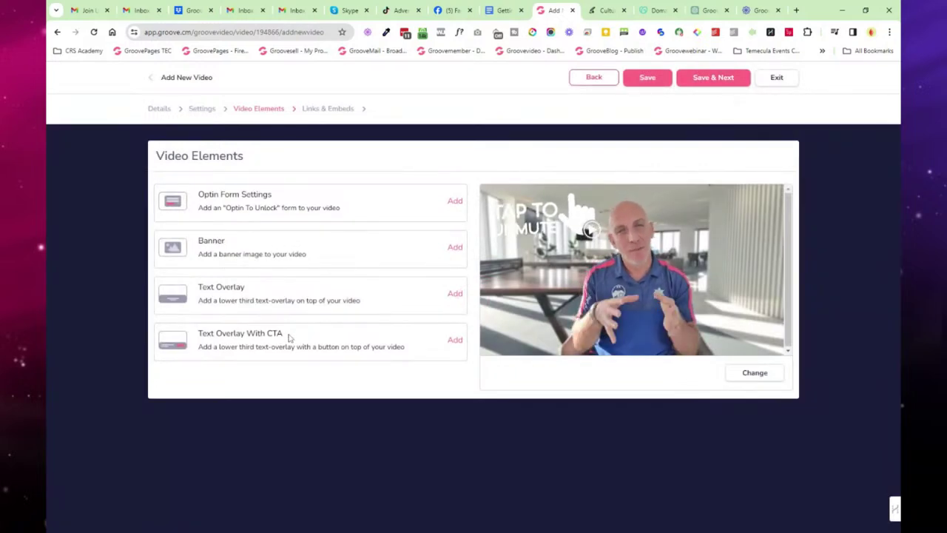
pyautogui.click(455, 342)
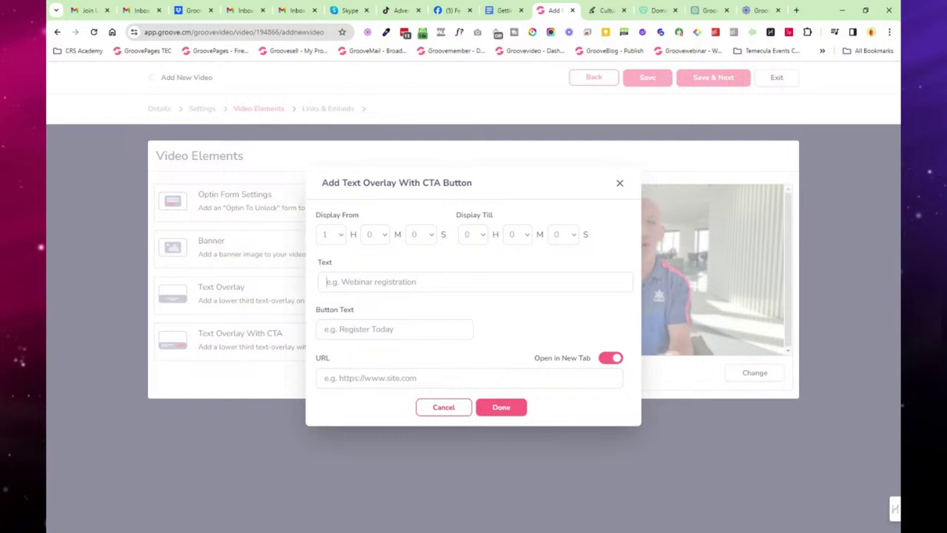
pyautogui.click(450, 408)
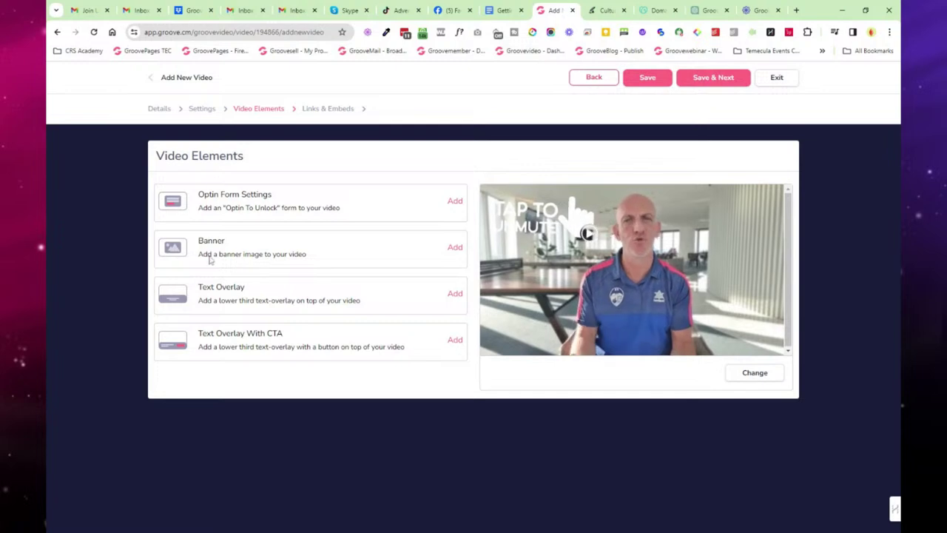
# Step: Save on to the video's links and embeds, preview its hosted page and close the preview
pyautogui.click(708, 84)
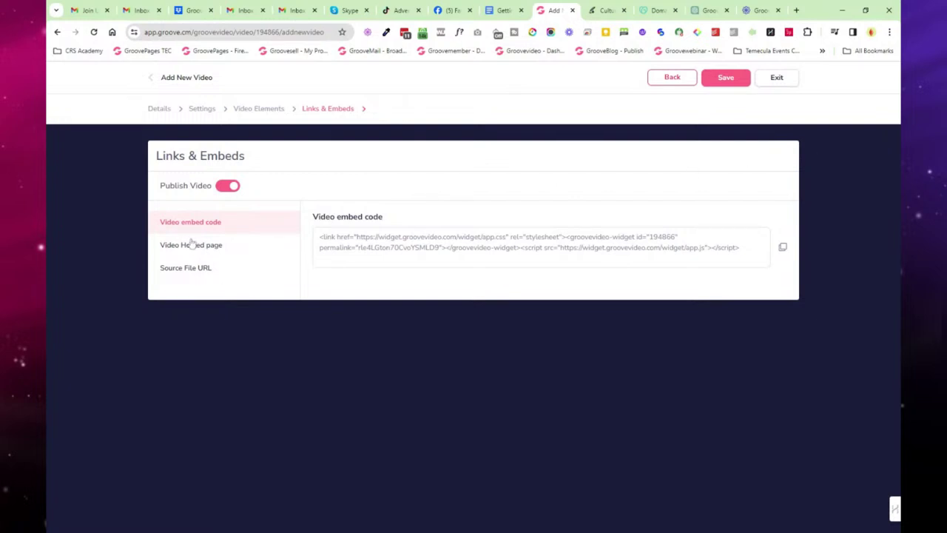
pyautogui.click(221, 250)
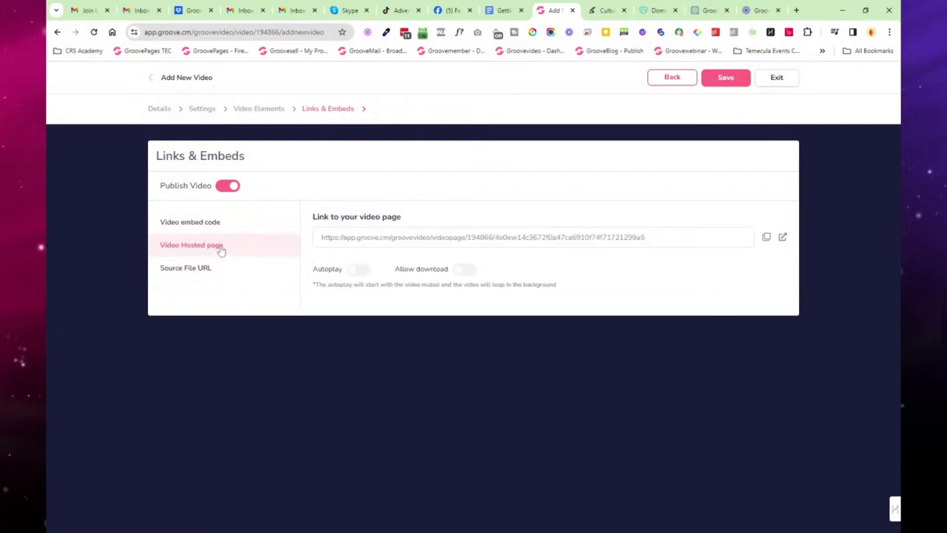
pyautogui.click(783, 237)
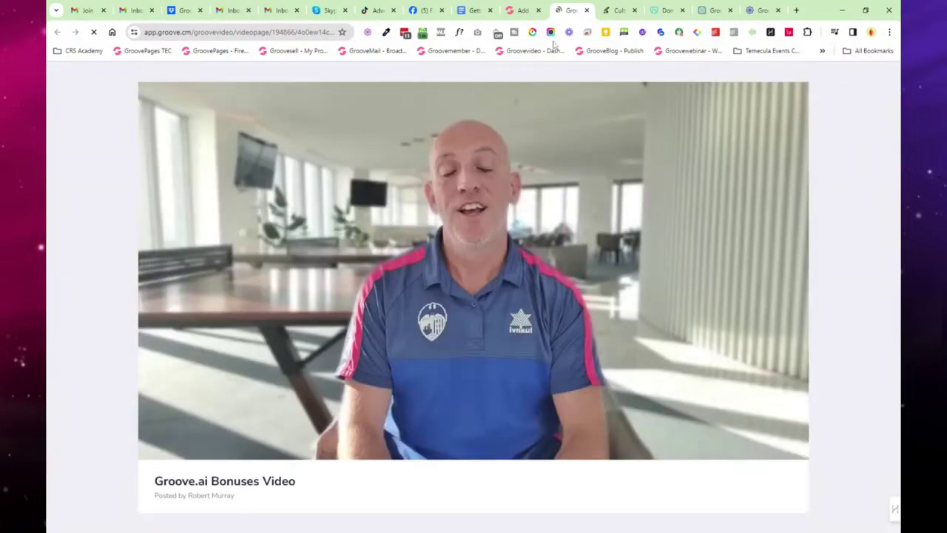
pyautogui.click(587, 9)
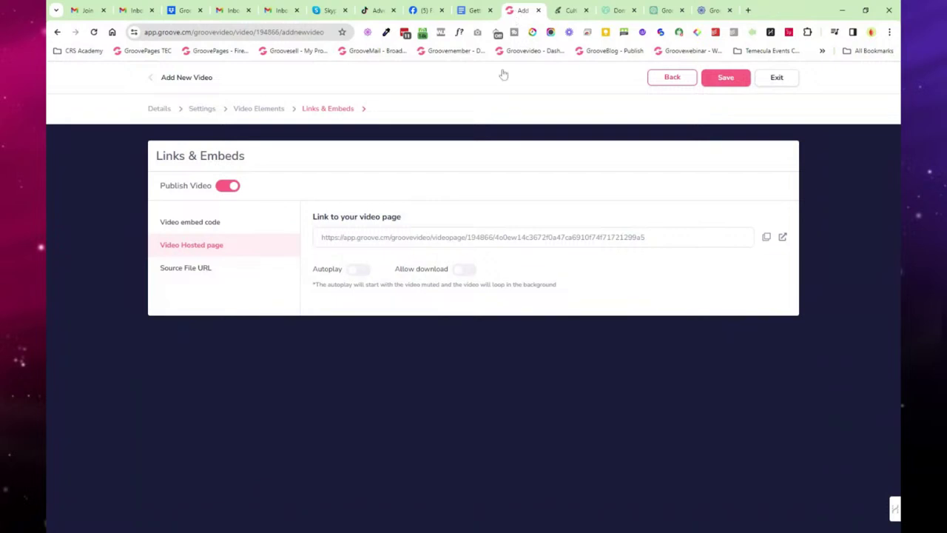
# Step: View the video's source file URL, leave the video editor and return to the Groove dashboard
pyautogui.click(186, 269)
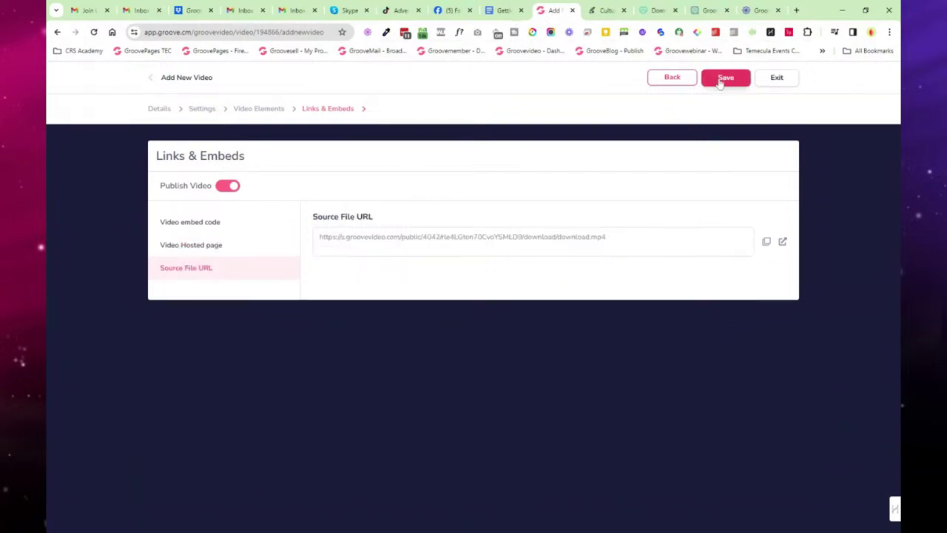
pyautogui.click(675, 78)
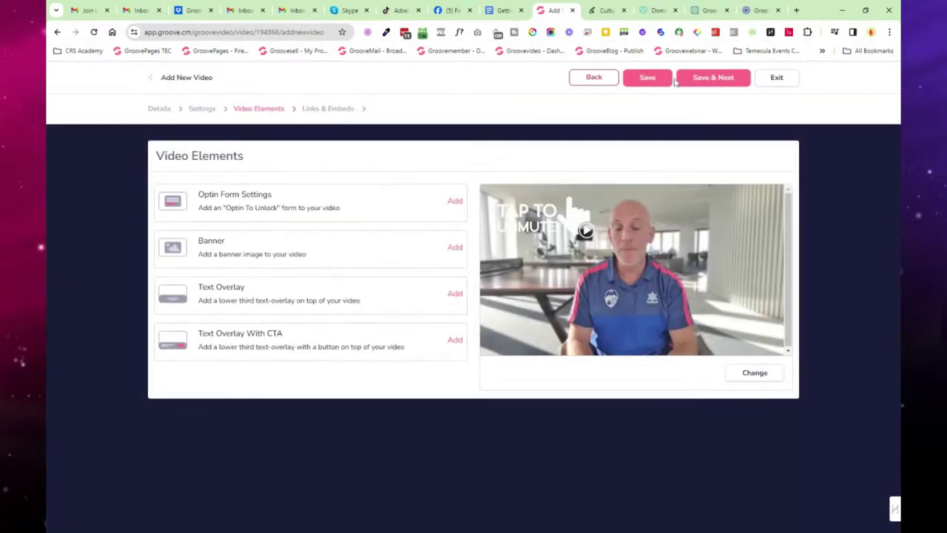
pyautogui.click(151, 77)
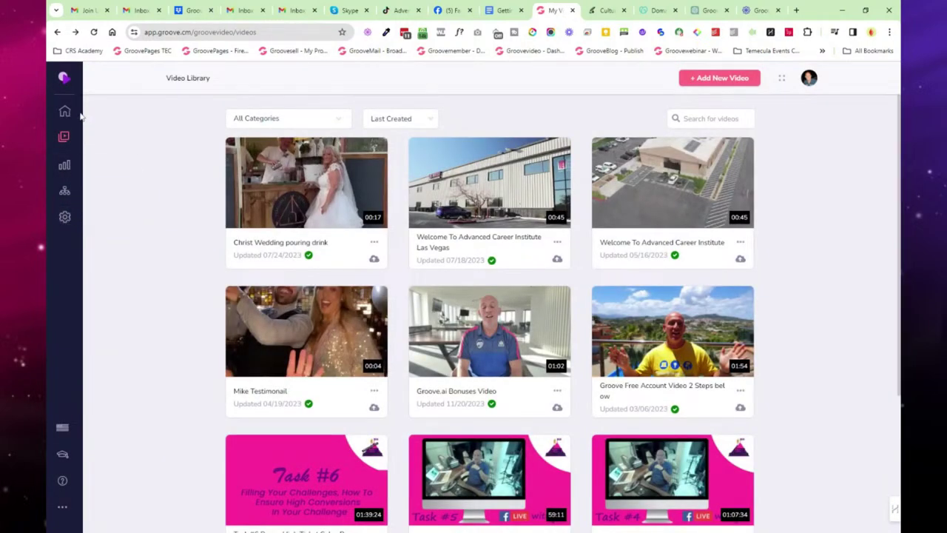
pyautogui.moveTo(82, 116)
pyautogui.click(110, 137)
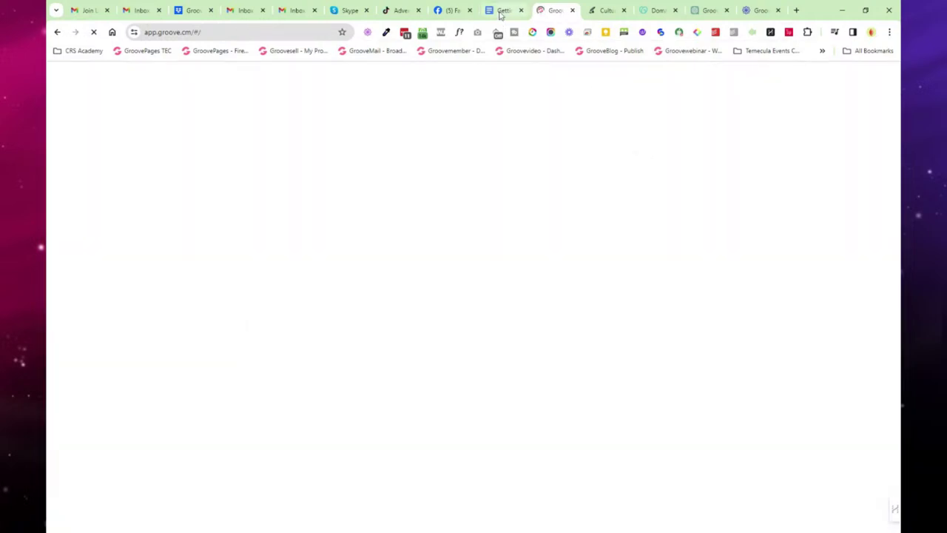
# Step: Check the remaining steps in the onboarding roadmap document and display the My Webinars list in GrooveWebinar
pyautogui.click(503, 13)
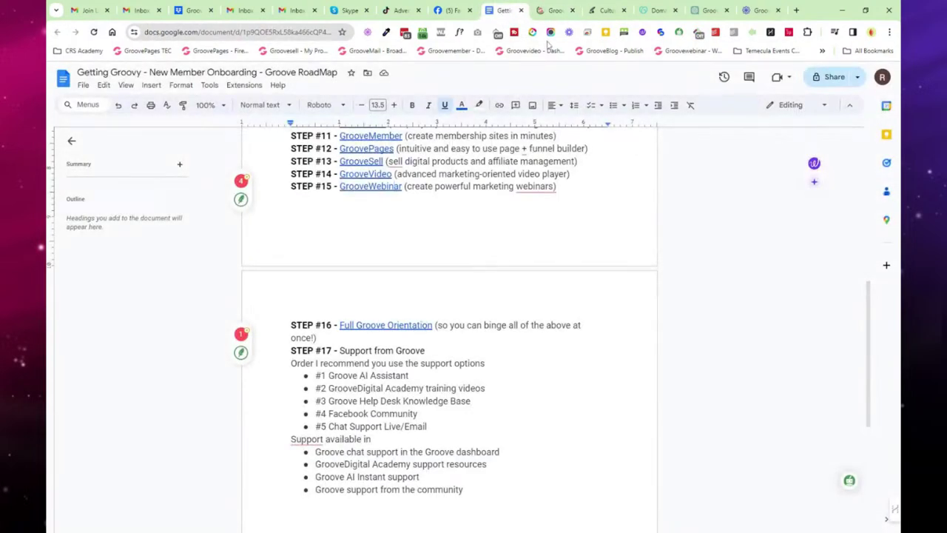
pyautogui.click(551, 13)
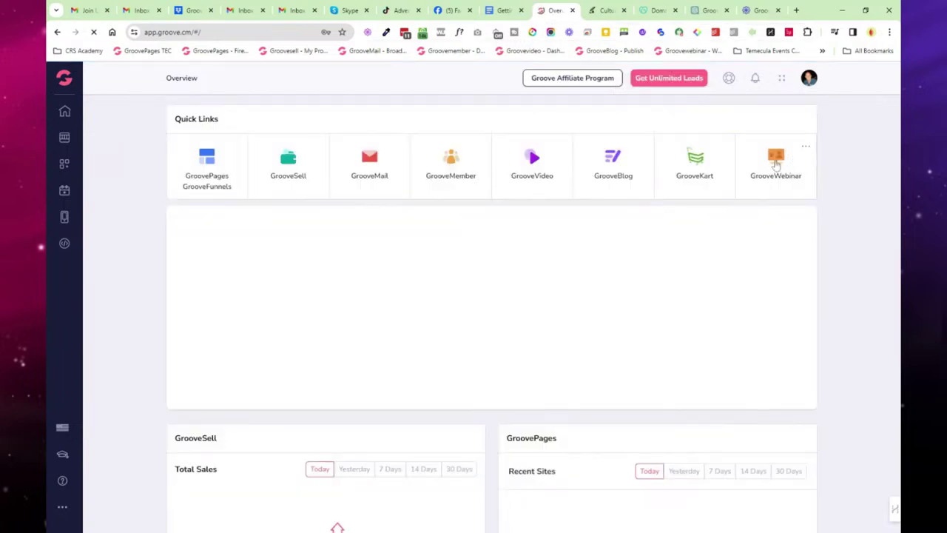
pyautogui.click(776, 164)
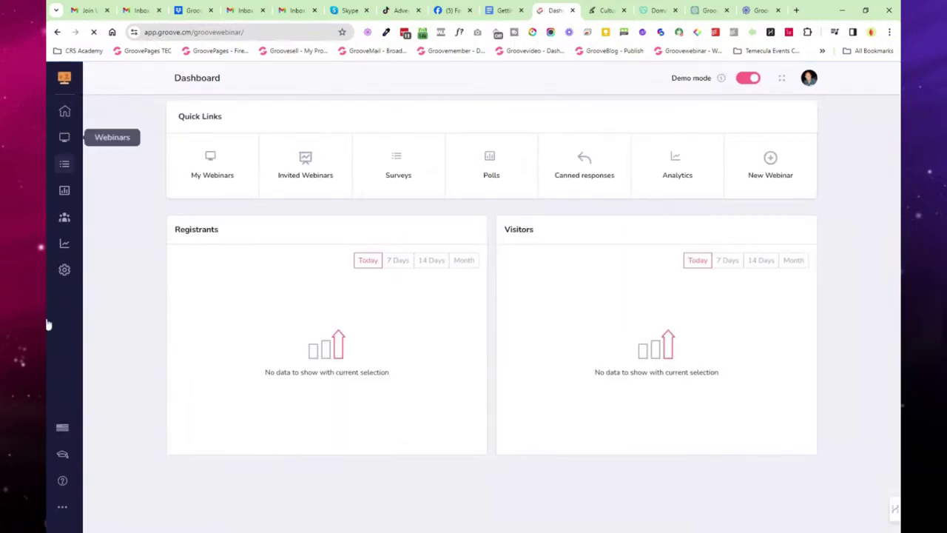
pyautogui.click(64, 139)
pyautogui.click(110, 134)
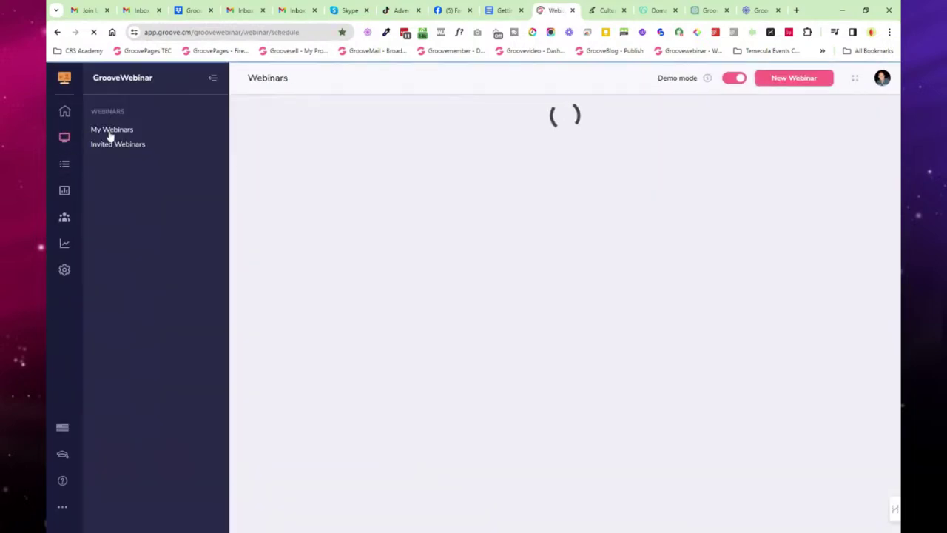
pyautogui.click(212, 79)
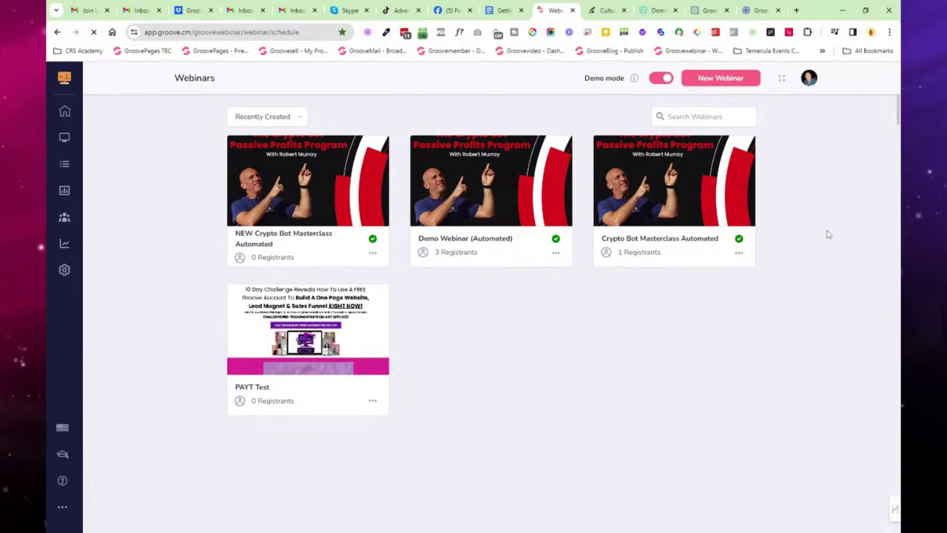
# Step: Open the NEW Crypto Bot Masterclass Automated webinar for editing, inspect its webinar type options and return to the webinar list
pyautogui.moveTo(344, 183)
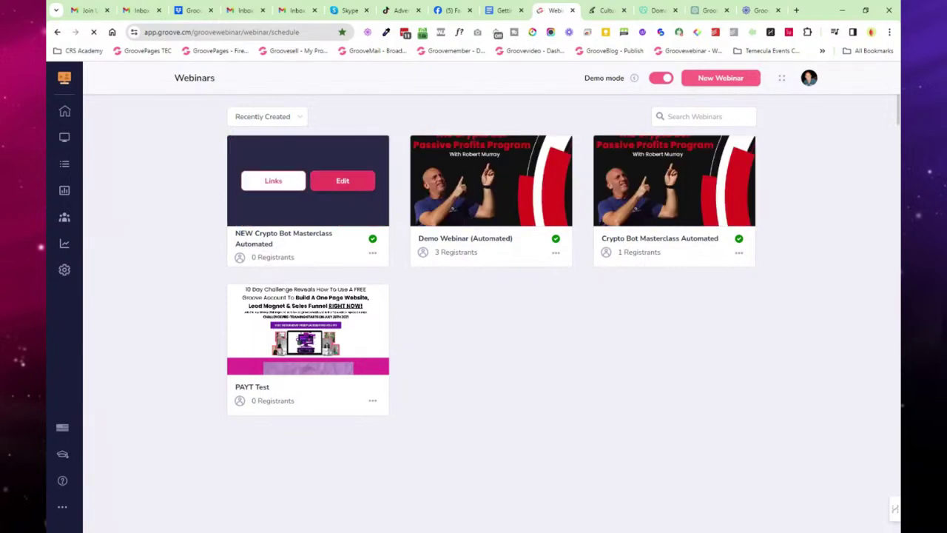
pyautogui.click(344, 182)
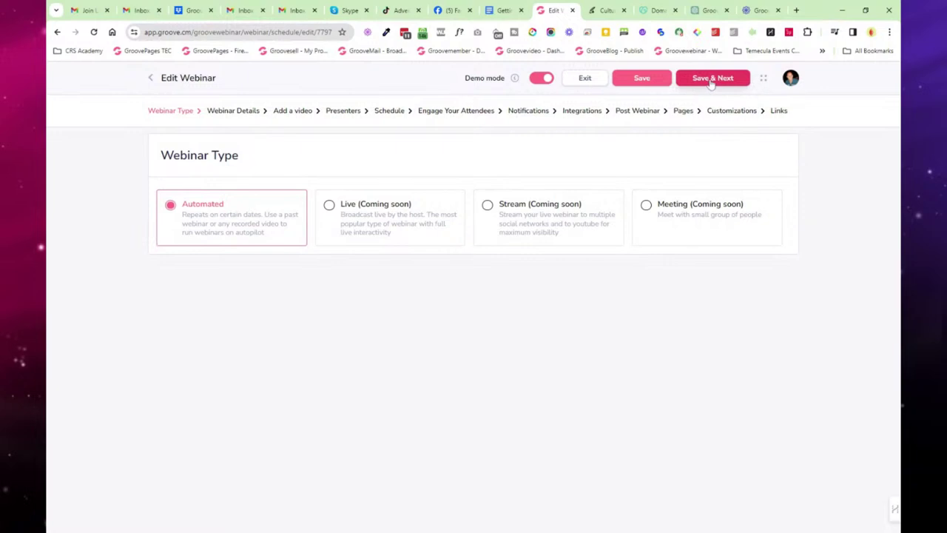
pyautogui.click(151, 79)
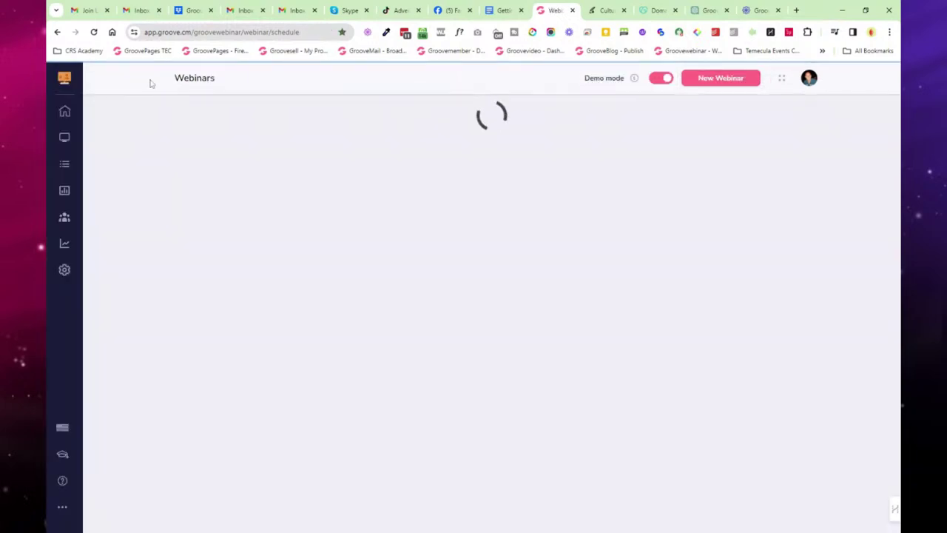
# Step: Review GrooveWebinar's surveys, polls, presenters, analytics and canned response settings
pyautogui.click(65, 165)
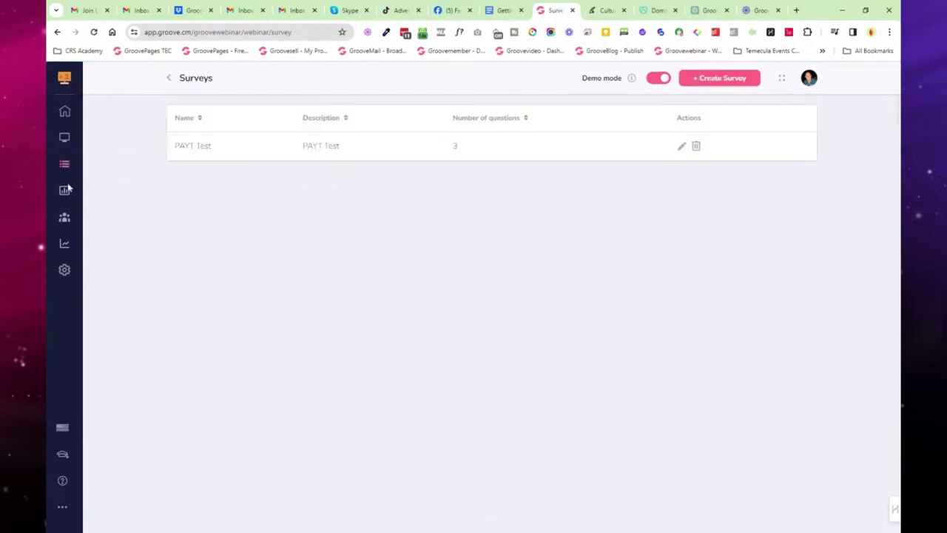
pyautogui.click(65, 191)
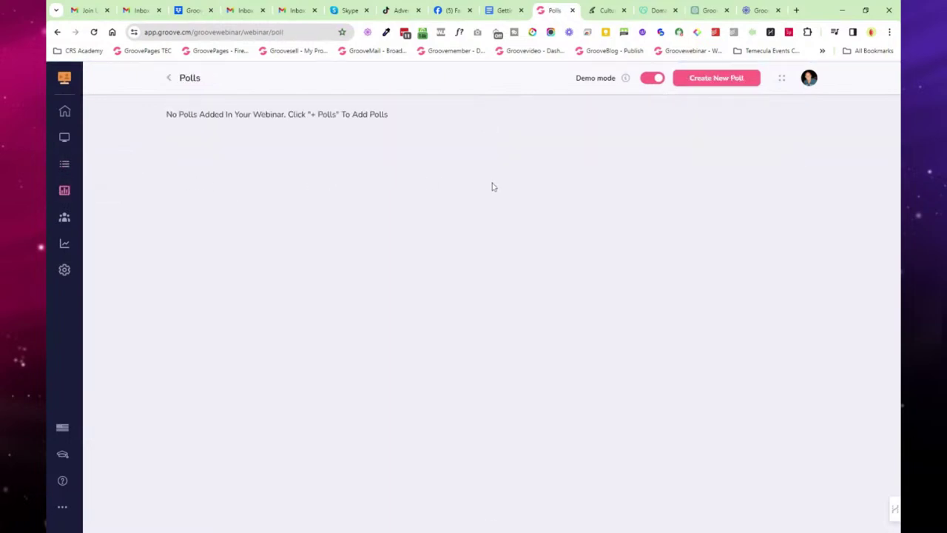
pyautogui.click(64, 219)
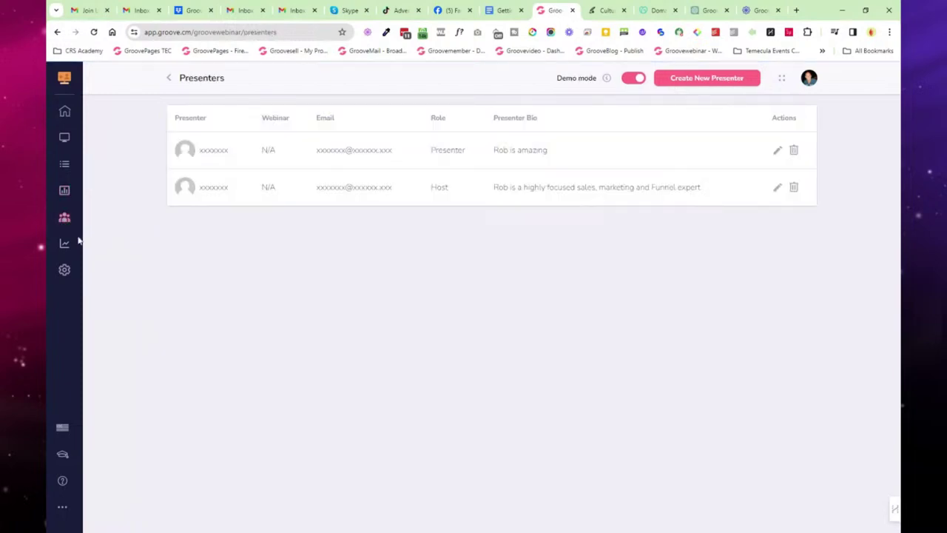
pyautogui.click(65, 246)
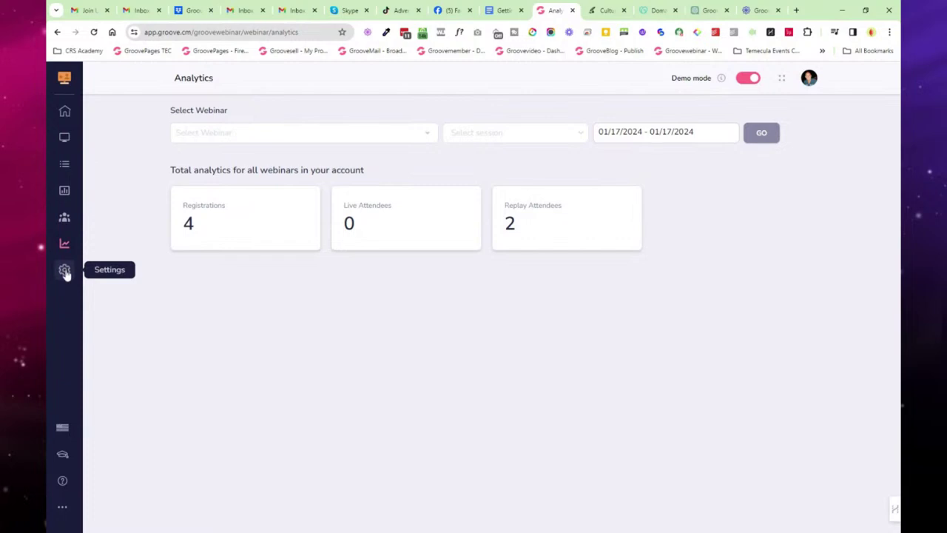
pyautogui.click(65, 270)
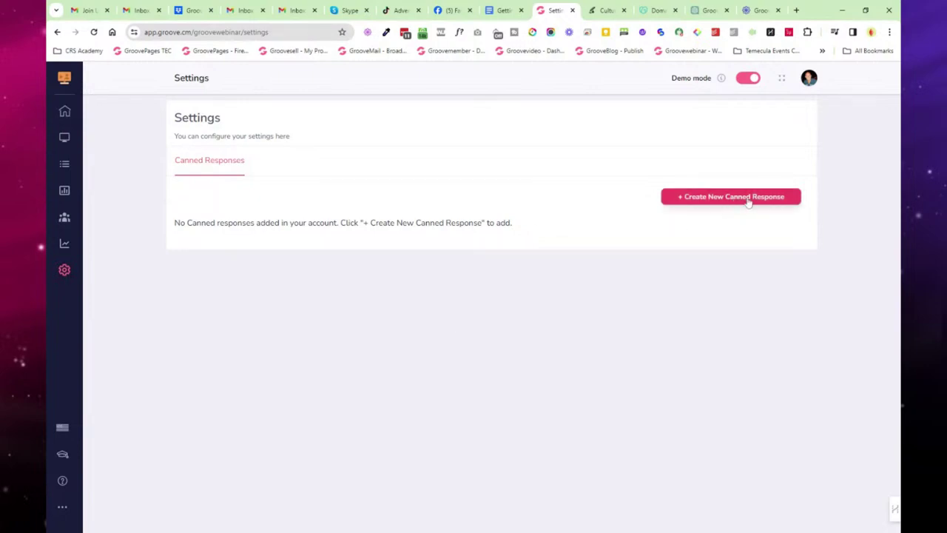
# Step: Return to the main Groove dashboard and close the unneeded browser page next to it
pyautogui.click(65, 110)
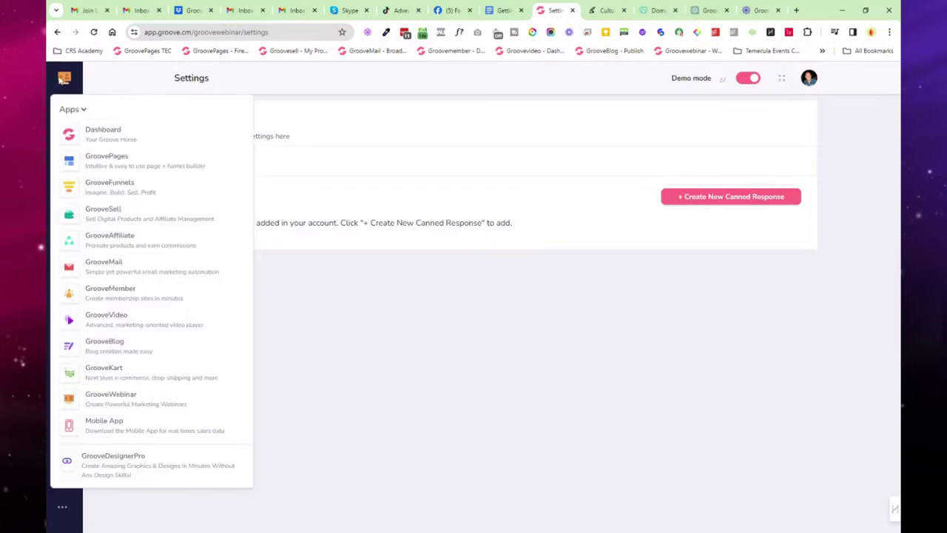
pyautogui.click(108, 137)
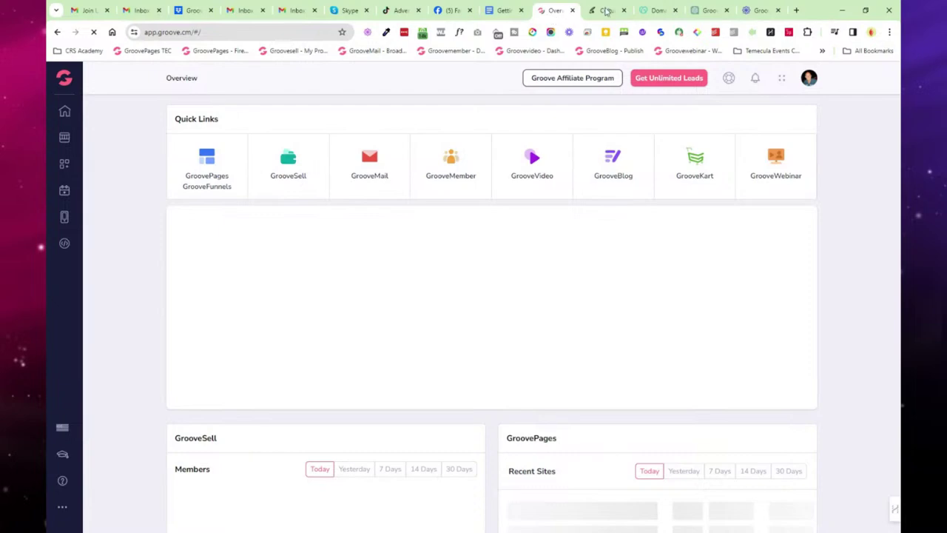
pyautogui.click(605, 11)
pyautogui.hotkey('ctrl', 'w')
# Step: Highlight the STEP #17 Support from Groove section in the onboarding roadmap document and go back over its earlier steps
pyautogui.click(506, 11)
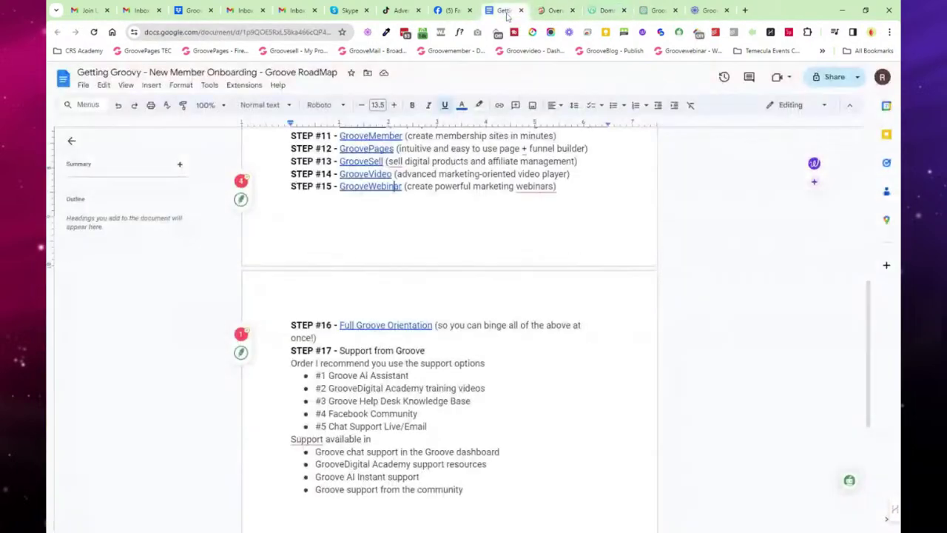
pyautogui.scroll(-1, 399, 135)
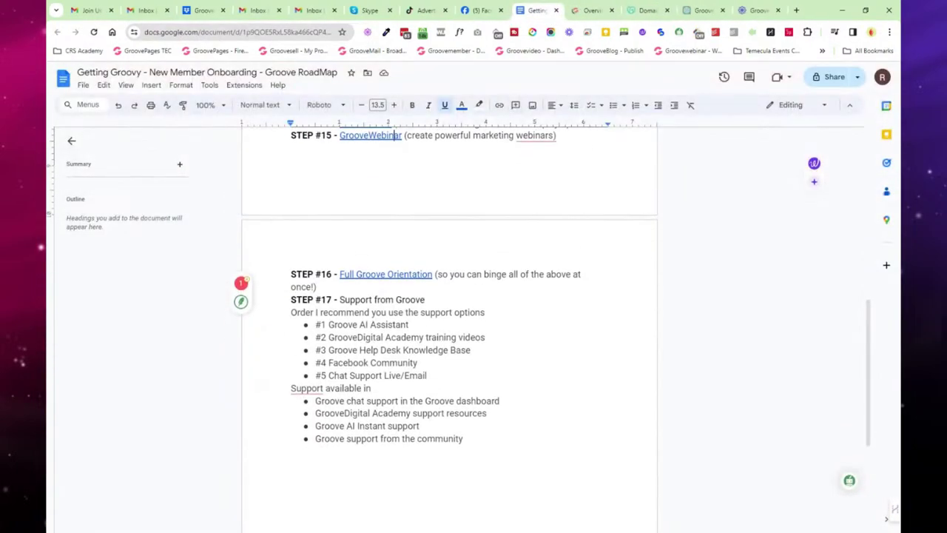
pyautogui.moveTo(291, 299); pyautogui.dragTo(295, 451)
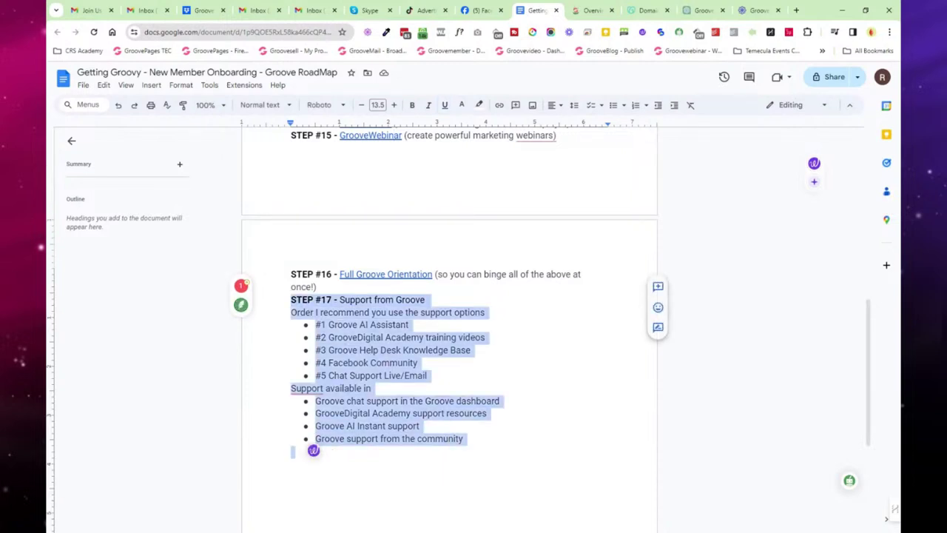
pyautogui.scroll(5, 450, 329)
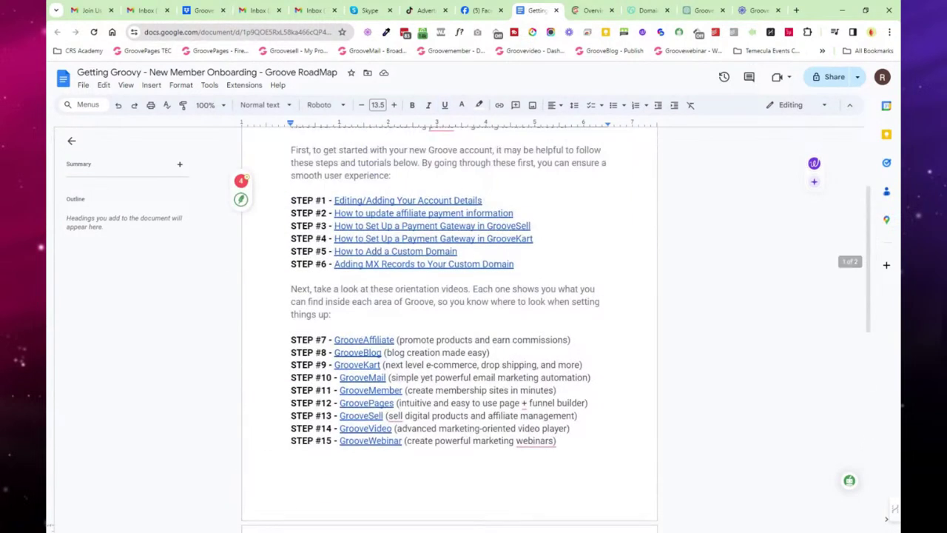
# Step: Open the Groove account's settings and bring up the management list for its custom domains
pyautogui.click(592, 10)
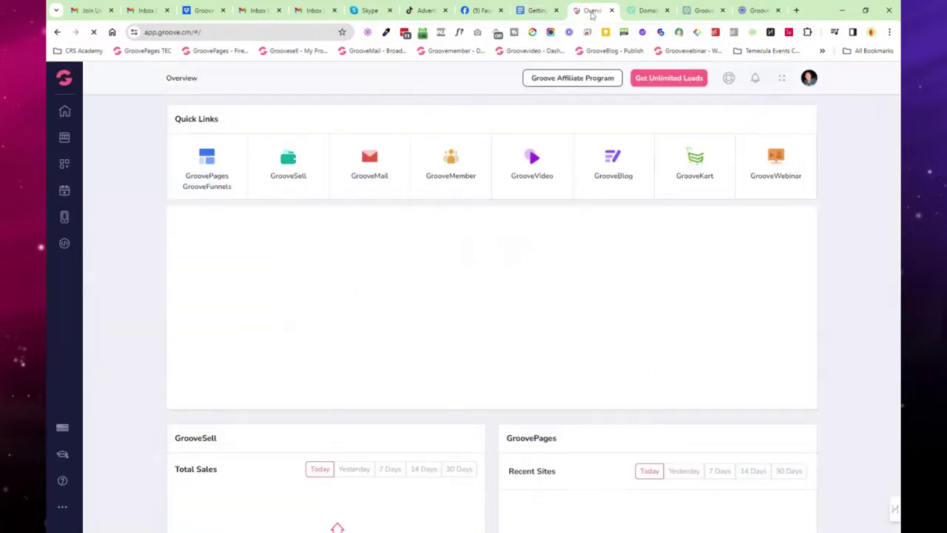
pyautogui.click(809, 79)
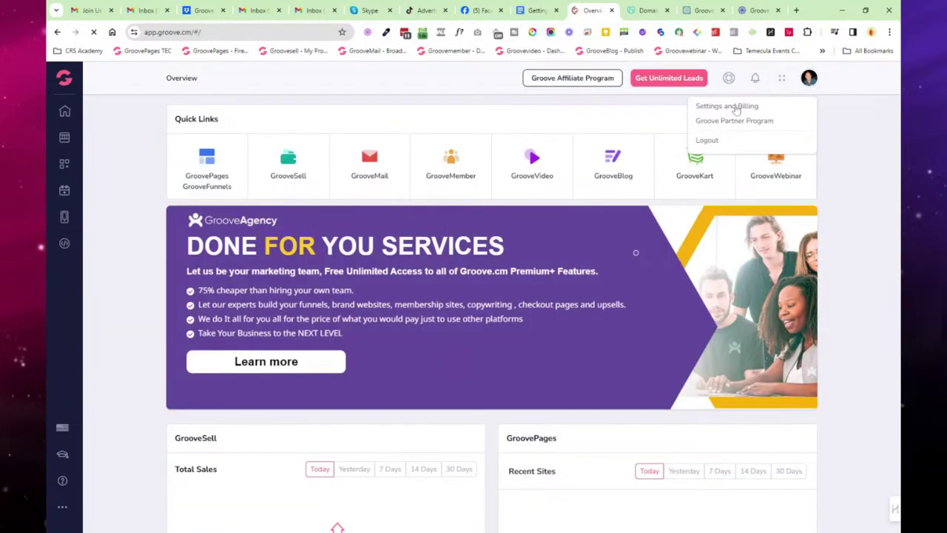
pyautogui.click(736, 109)
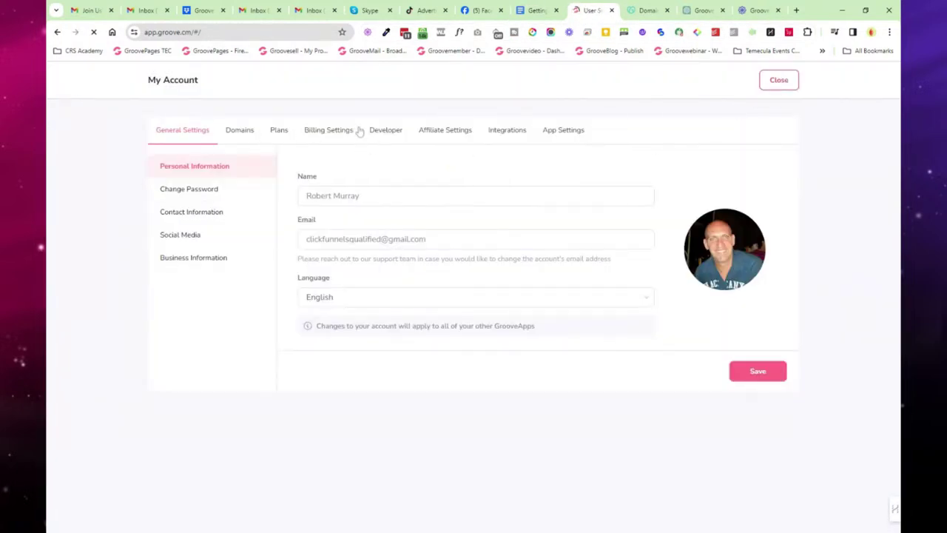
pyautogui.click(234, 140)
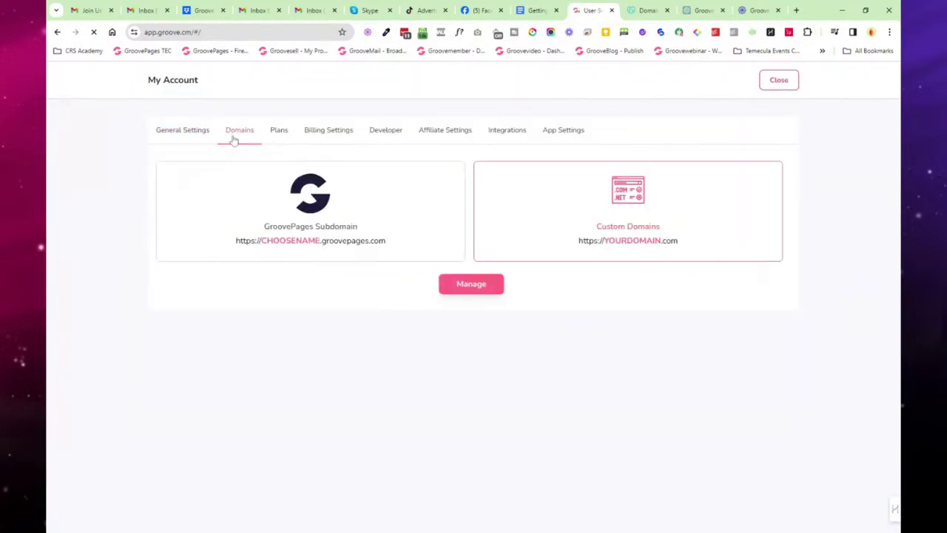
pyautogui.click(486, 288)
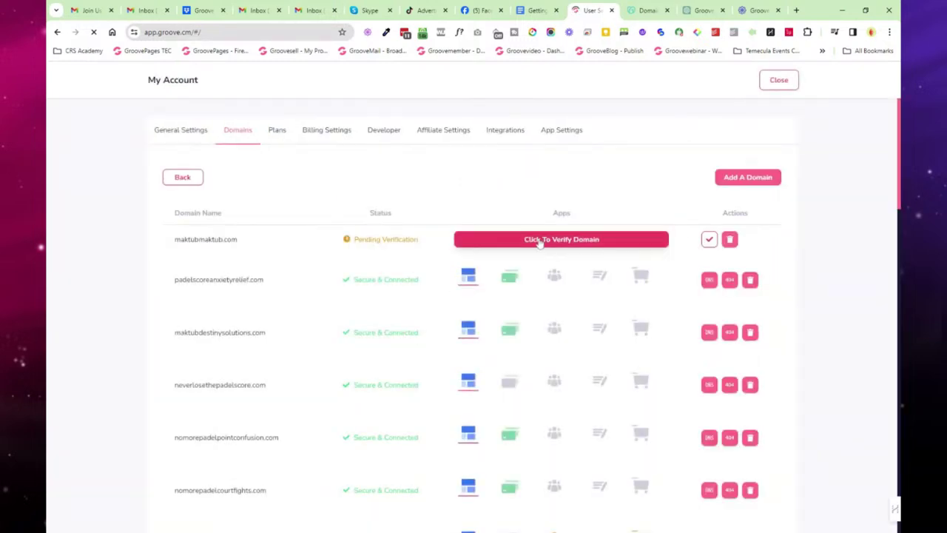
# Step: Compare the required nameservers for maktubmaktub.com with those set at GoDaddy and validate the domain's DNS records
pyautogui.click(539, 240)
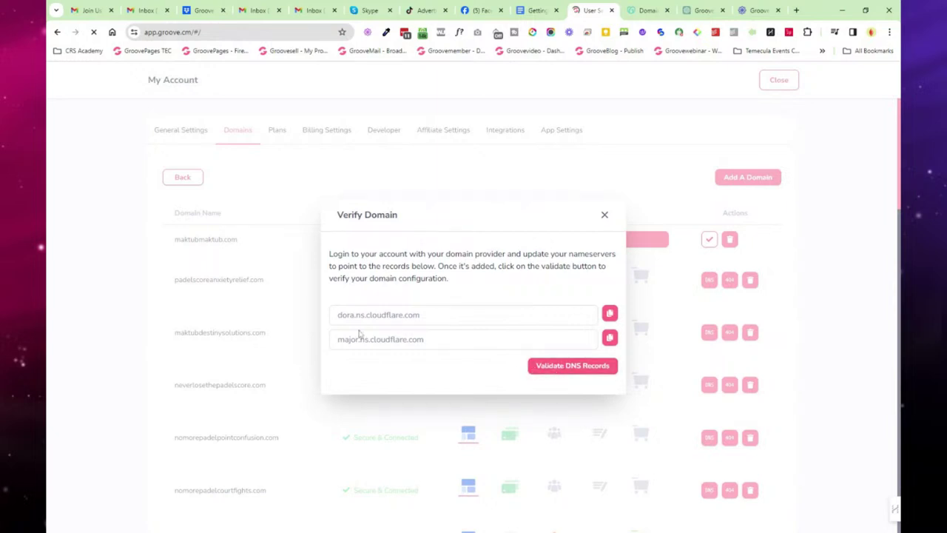
pyautogui.click(648, 11)
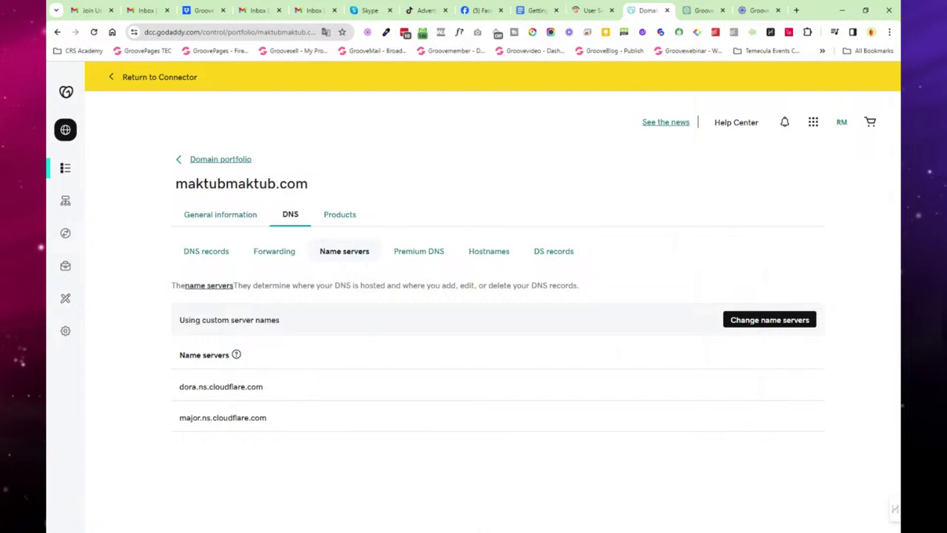
pyautogui.click(588, 10)
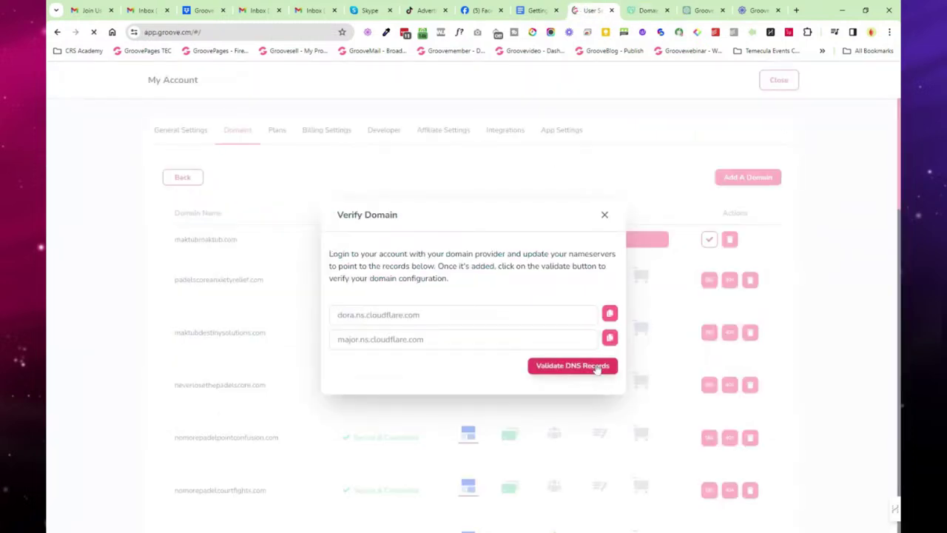
pyautogui.click(590, 372)
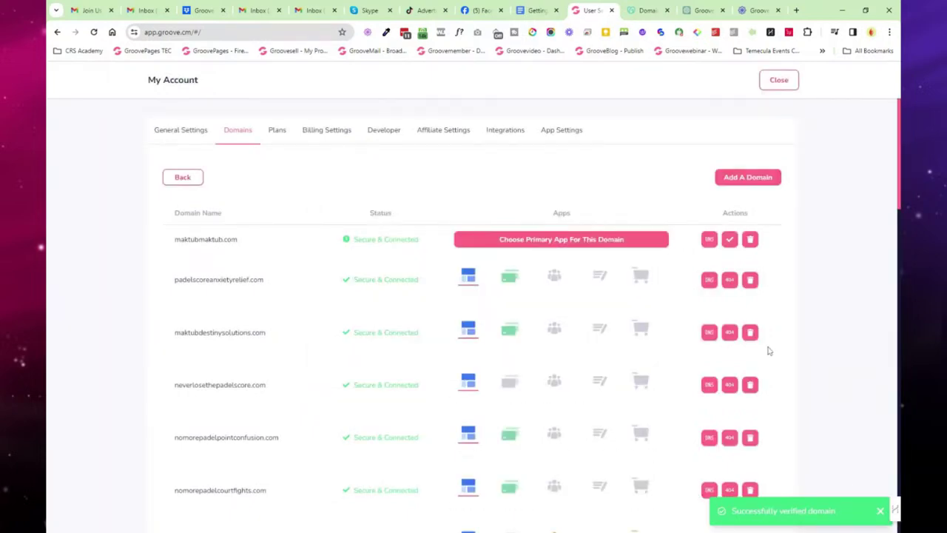
# Step: Make GroovePages the primary app for maktubmaktub.com and add the GrooveSell Branding subdomain "purchase", returning to the domain list
pyautogui.click(540, 246)
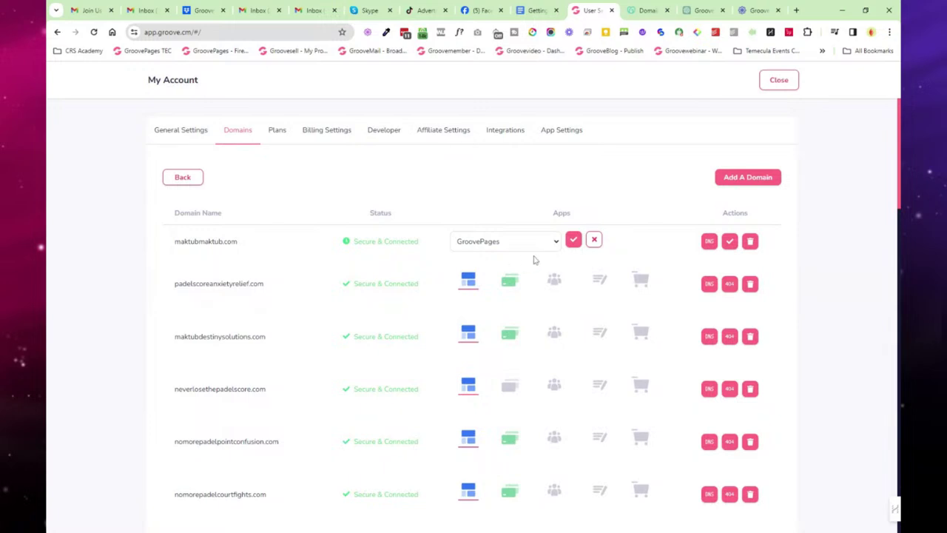
pyautogui.click(574, 240)
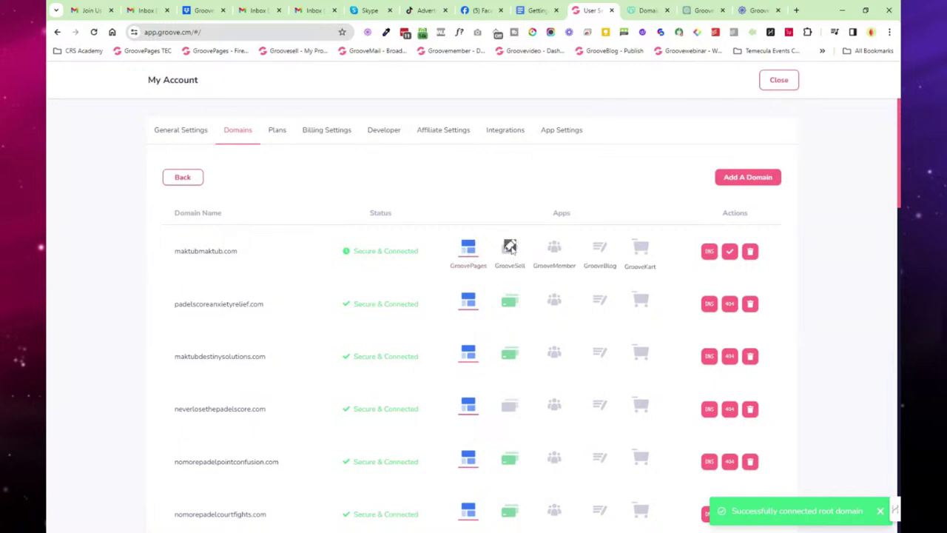
pyautogui.click(511, 248)
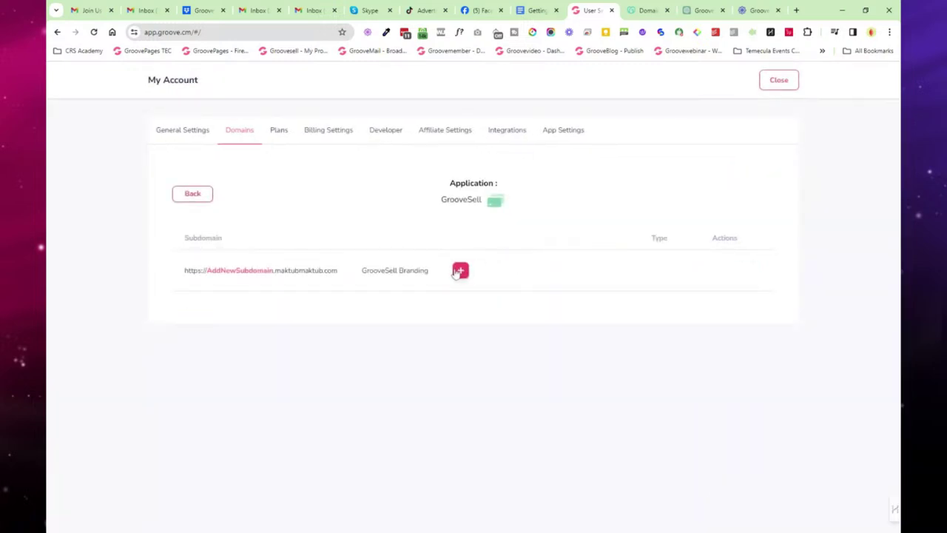
pyautogui.click(460, 271)
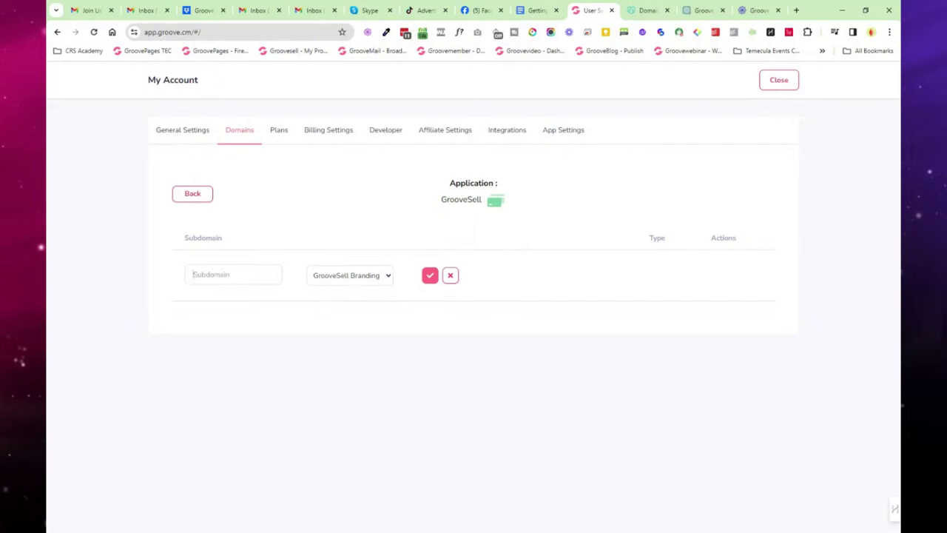
pyautogui.write('purchase')
pyautogui.click(430, 275)
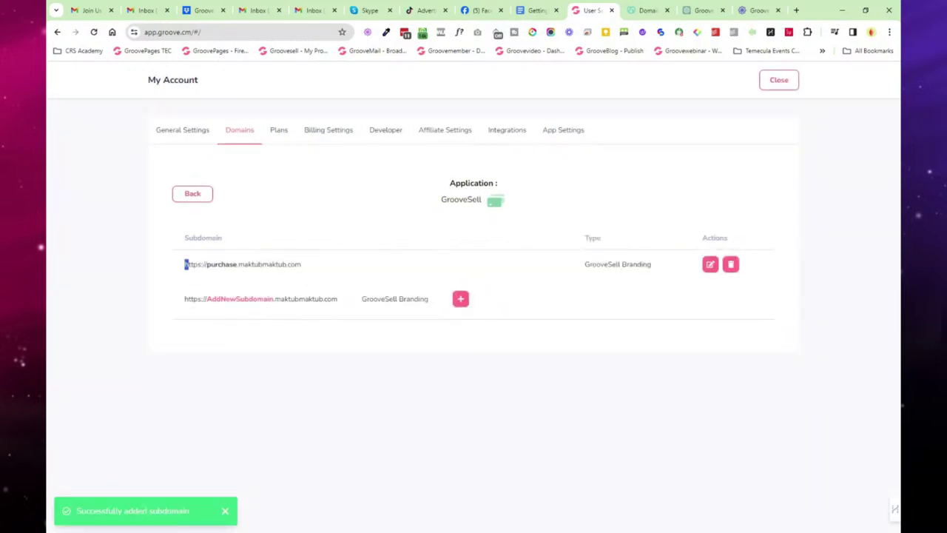
pyautogui.moveTo(184, 264); pyautogui.dragTo(307, 273)
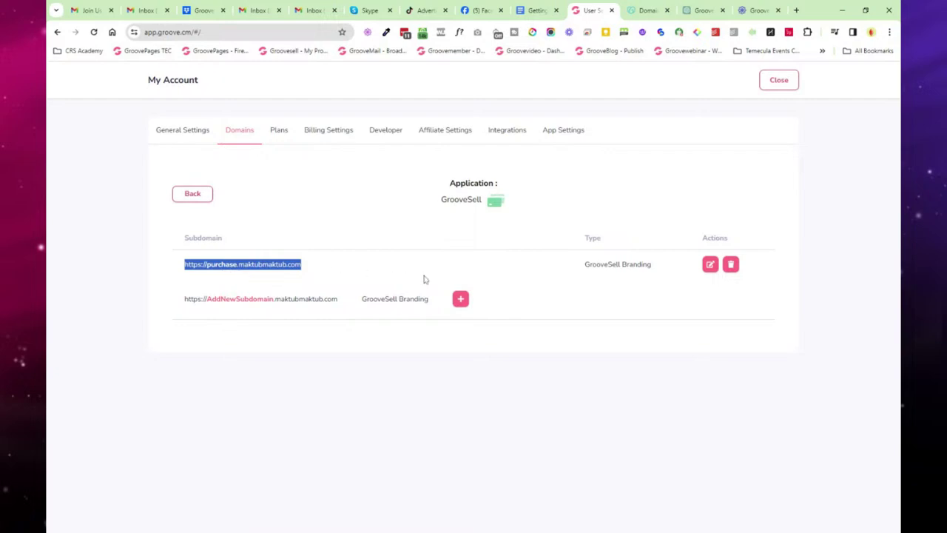
pyautogui.click(180, 194)
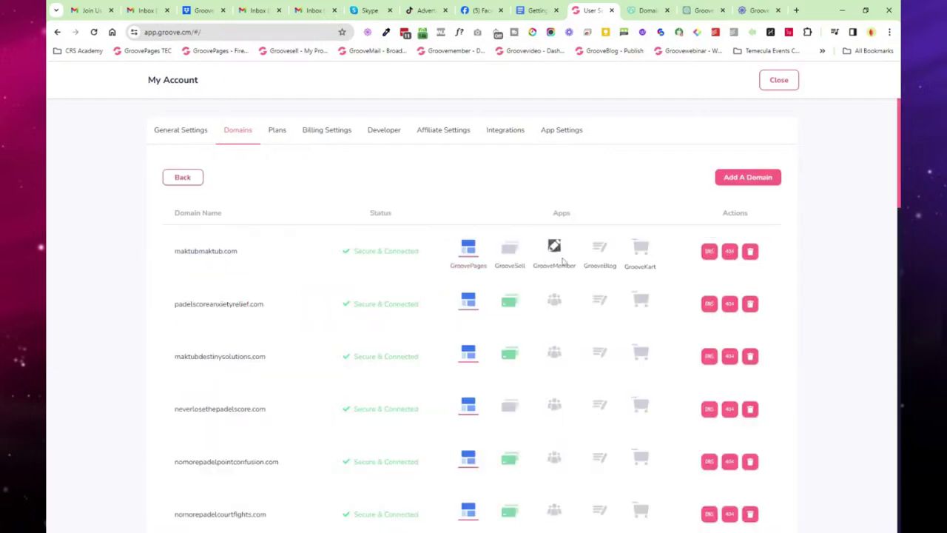
# Step: Check the roadmap document briefly, open the DNS records of maktubmaktub.com and bring up the form for a new record
pyautogui.moveTo(641, 250)
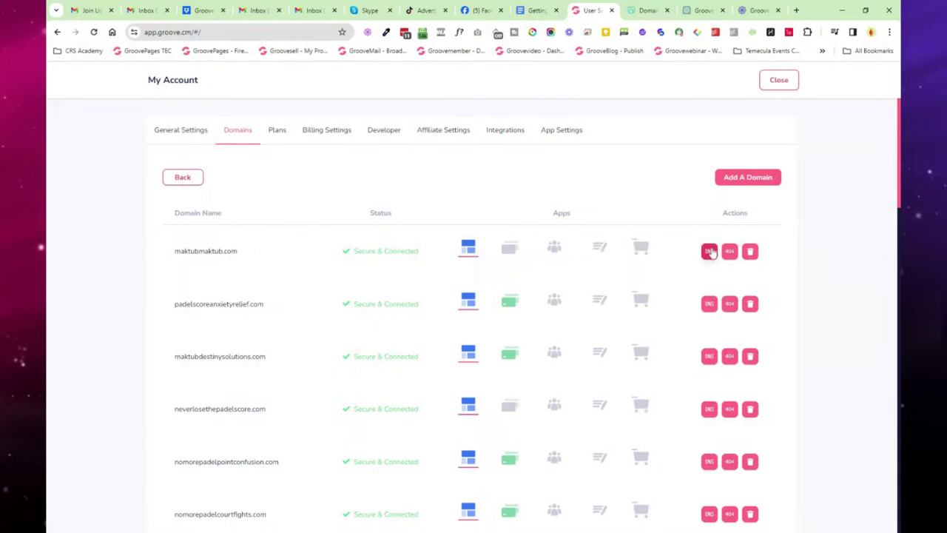
pyautogui.click(536, 10)
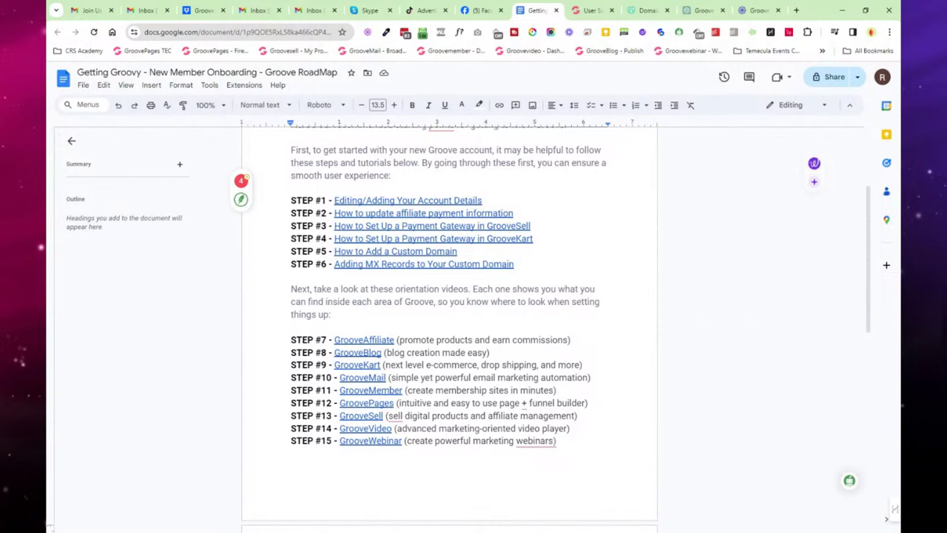
pyautogui.click(590, 10)
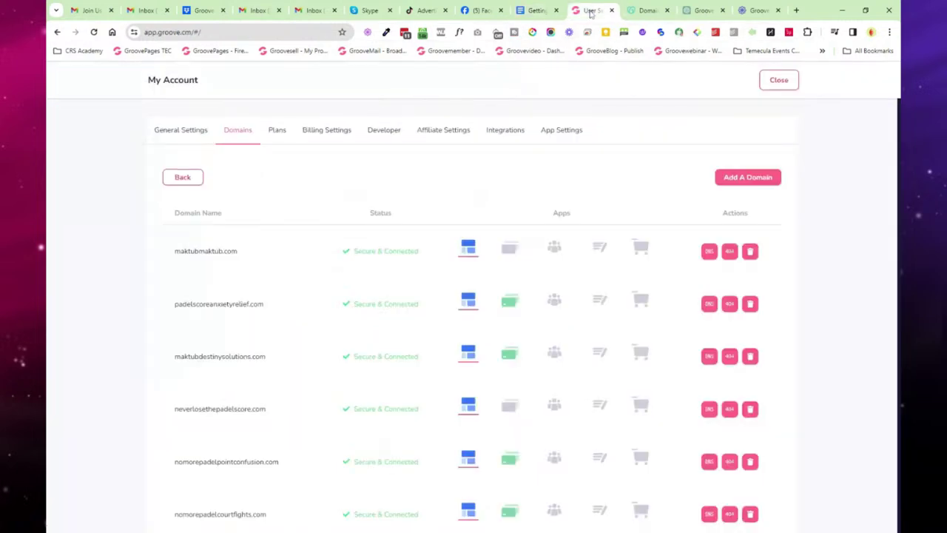
pyautogui.click(709, 252)
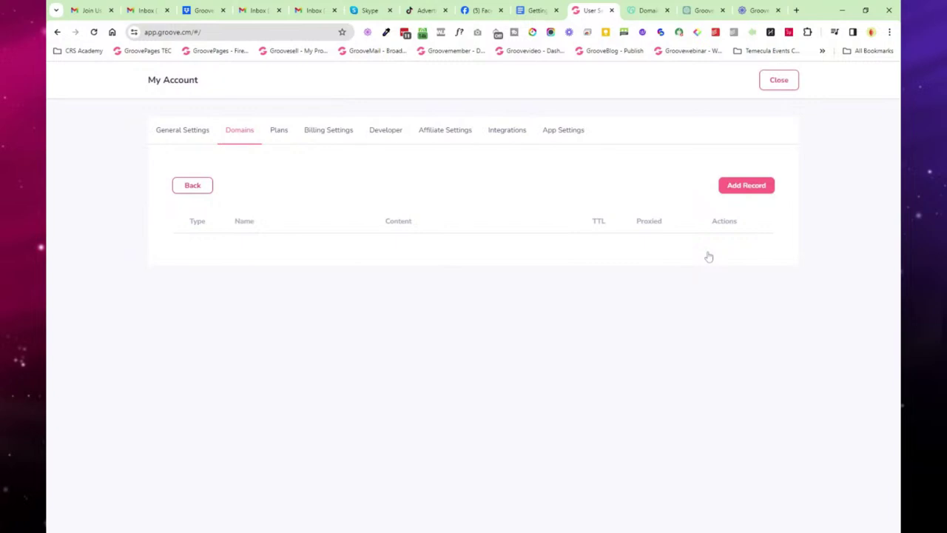
pyautogui.click(747, 187)
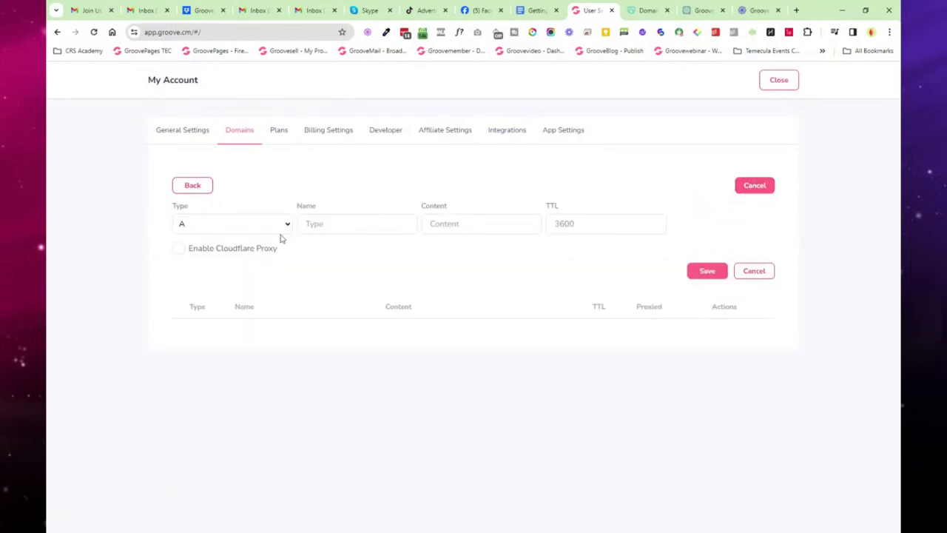
# Step: Look through the new DNS record's type options, including TXT and CNAME, and discard the record without saving
pyautogui.click(263, 262)
pyautogui.click(332, 231)
pyautogui.press('Tab')
pyautogui.click(235, 279)
pyautogui.click(245, 235)
pyautogui.click(224, 323)
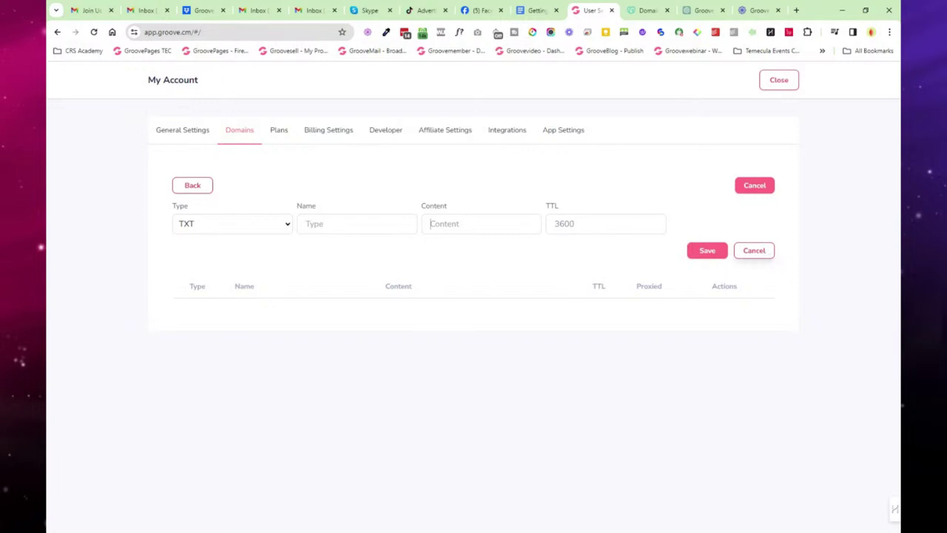
pyautogui.click(208, 239)
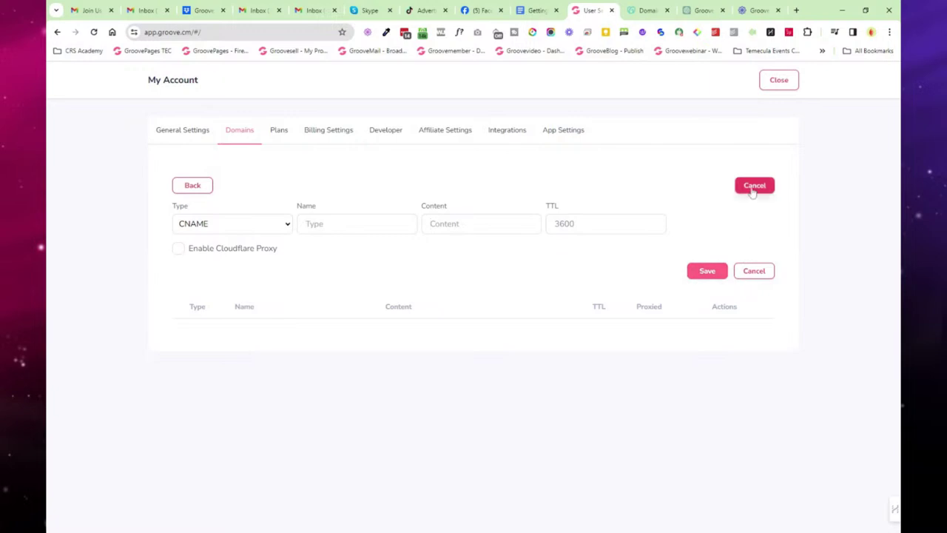
pyautogui.click(753, 187)
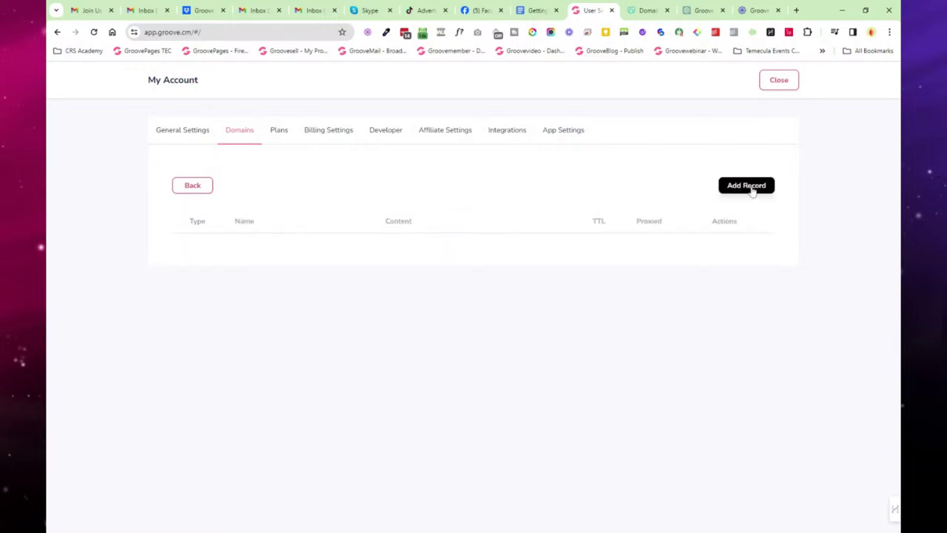
# Step: Close the account settings and go to the STEP #17 Support from Groove section in the onboarding roadmap document
pyautogui.click(781, 83)
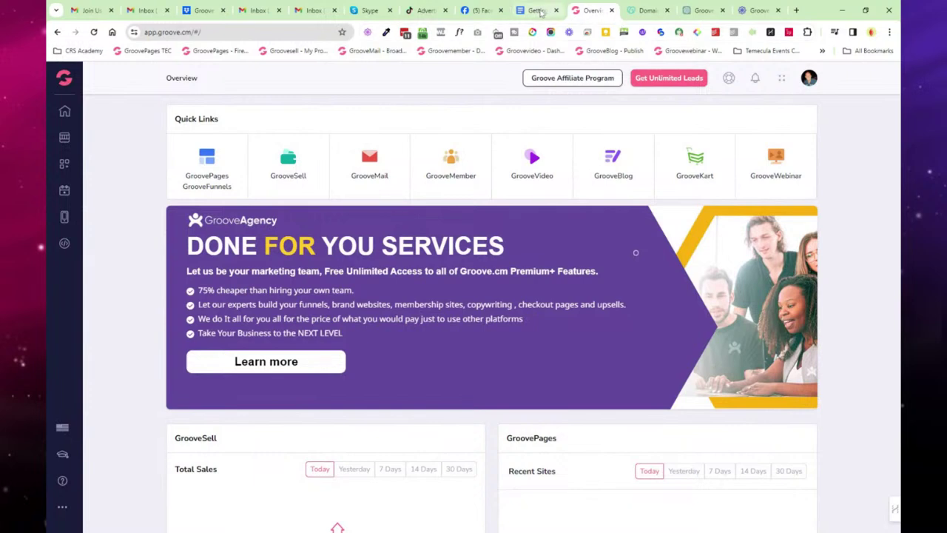
pyautogui.click(540, 11)
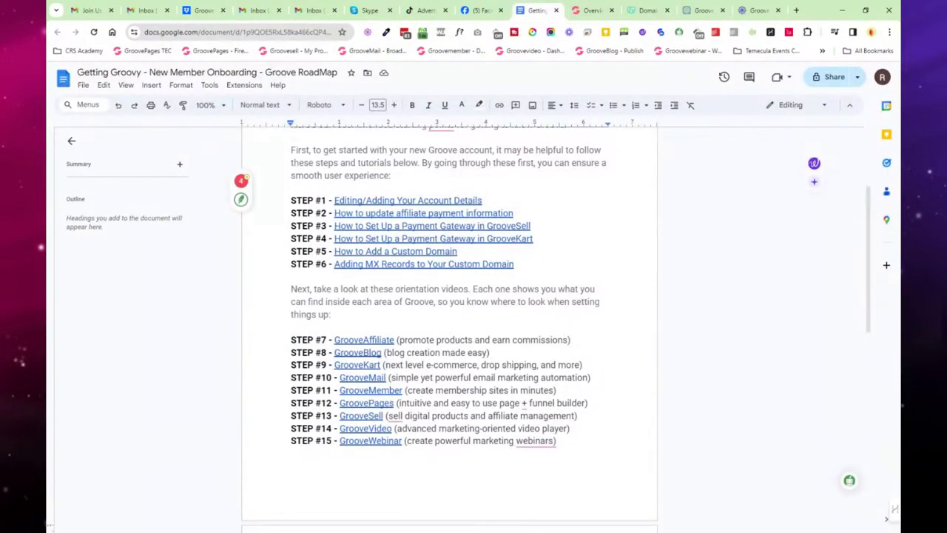
pyautogui.scroll(-2, 672, 434)
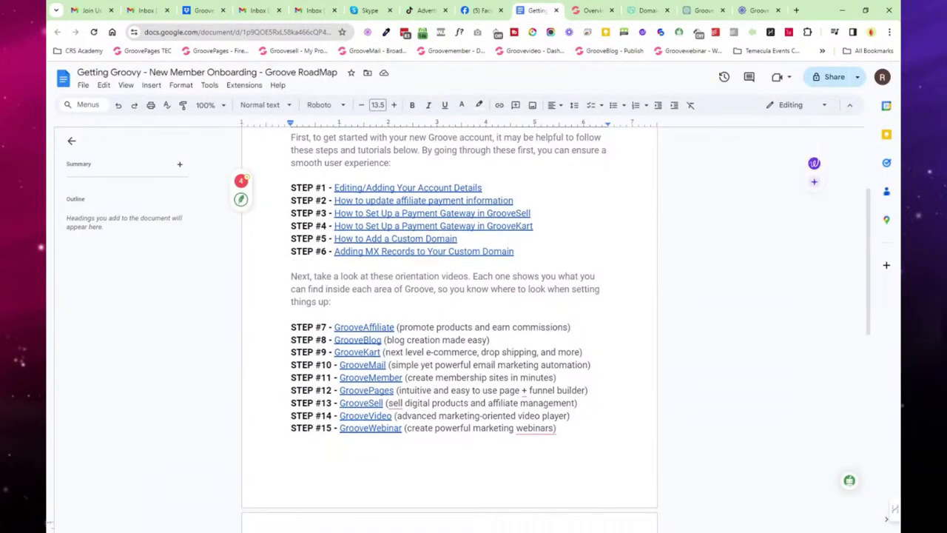
pyautogui.scroll(-4, 598, 321)
pyautogui.click(463, 332)
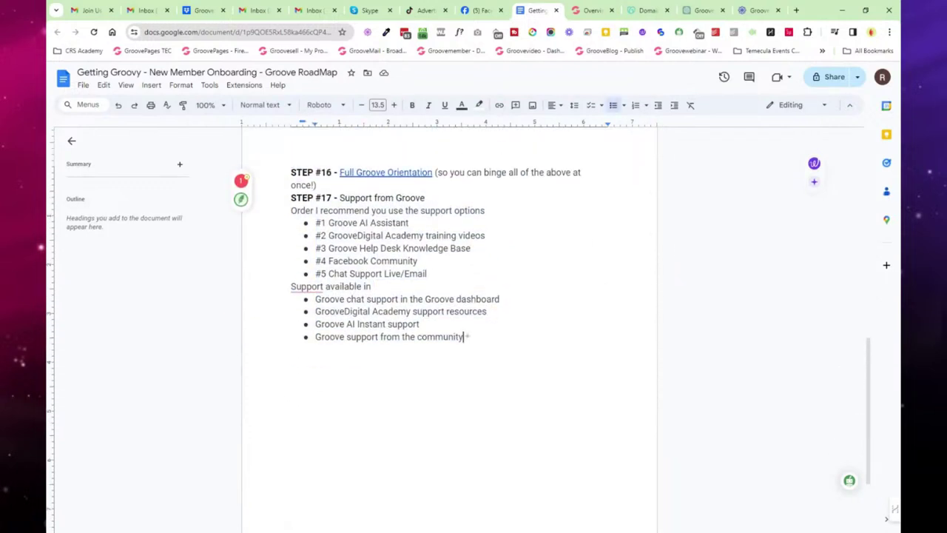
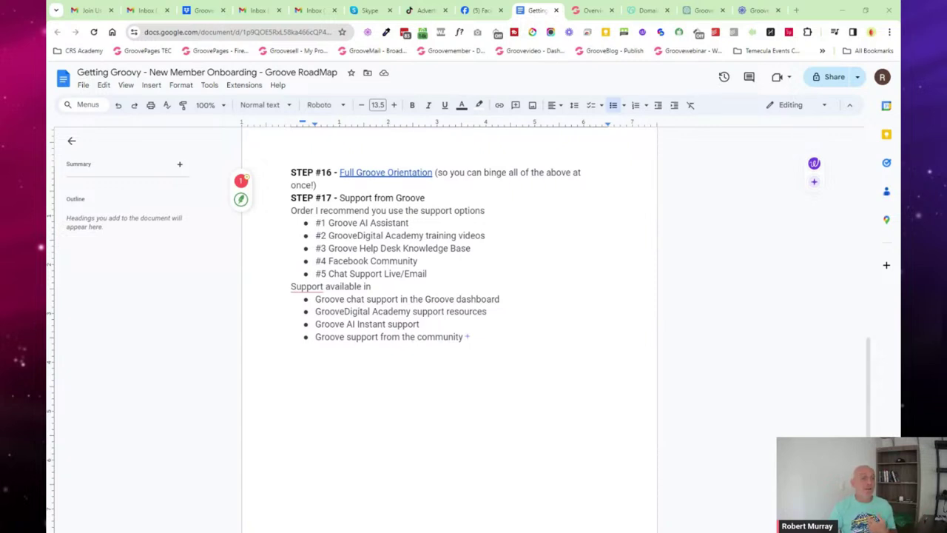
# Step: Highlight #1 Groove AI Assistant in the roadmap's support list and open that assistant from the Groove dashboard
pyautogui.moveTo(316, 223); pyautogui.dragTo(493, 220)
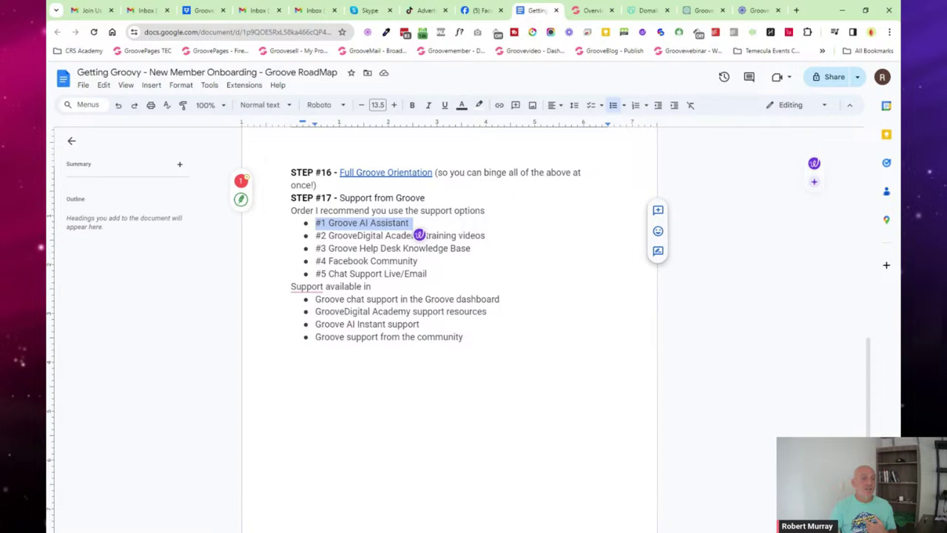
pyautogui.click(588, 10)
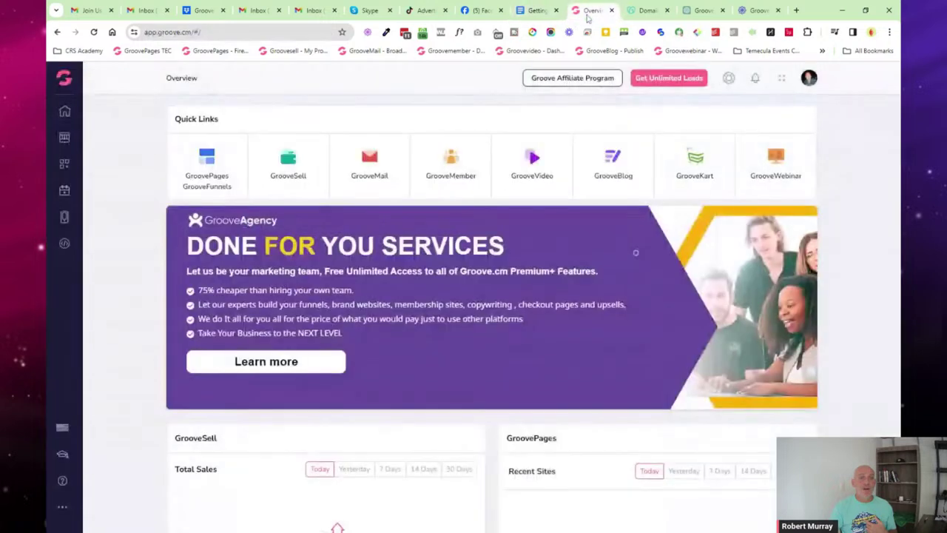
pyautogui.click(729, 79)
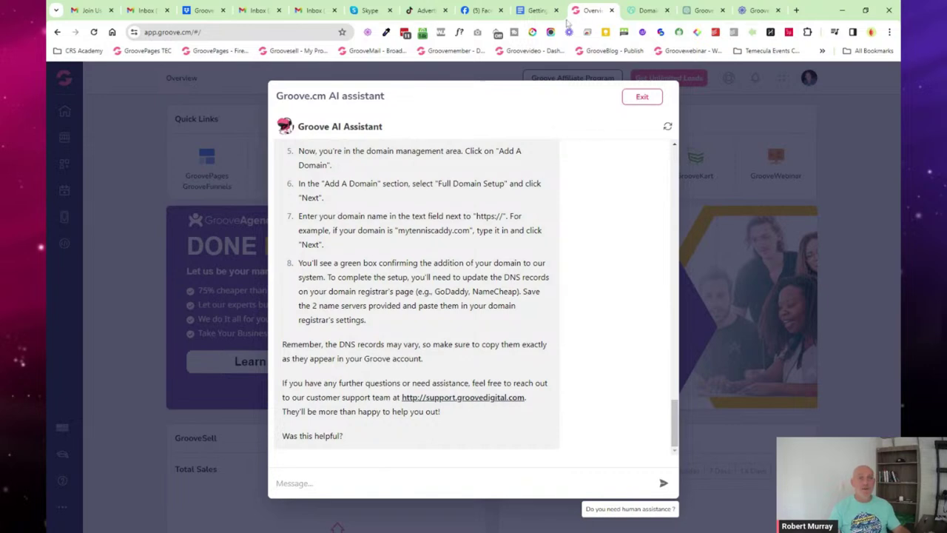
# Step: Highlight #2 GrooveDigital Academy training videos in the roadmap, exit the AI assistant, and view the GrooveDigital Academy site from the dashboard, closing its page again
pyautogui.click(535, 12)
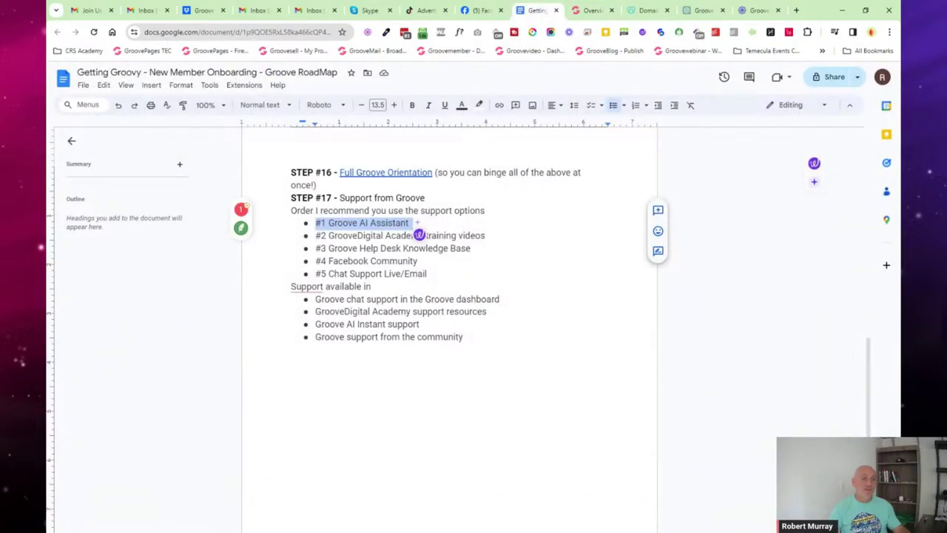
pyautogui.click(413, 223)
pyautogui.moveTo(316, 236); pyautogui.dragTo(485, 236)
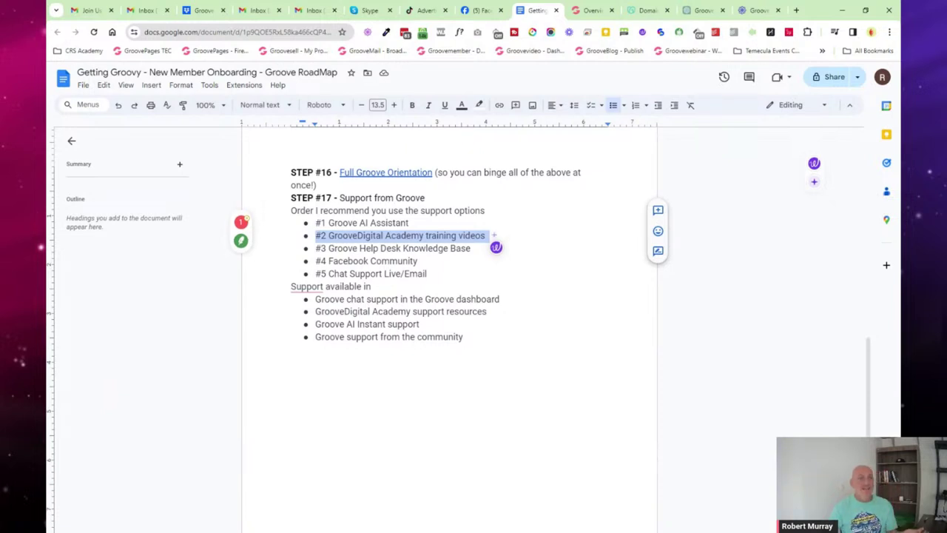
pyautogui.click(586, 11)
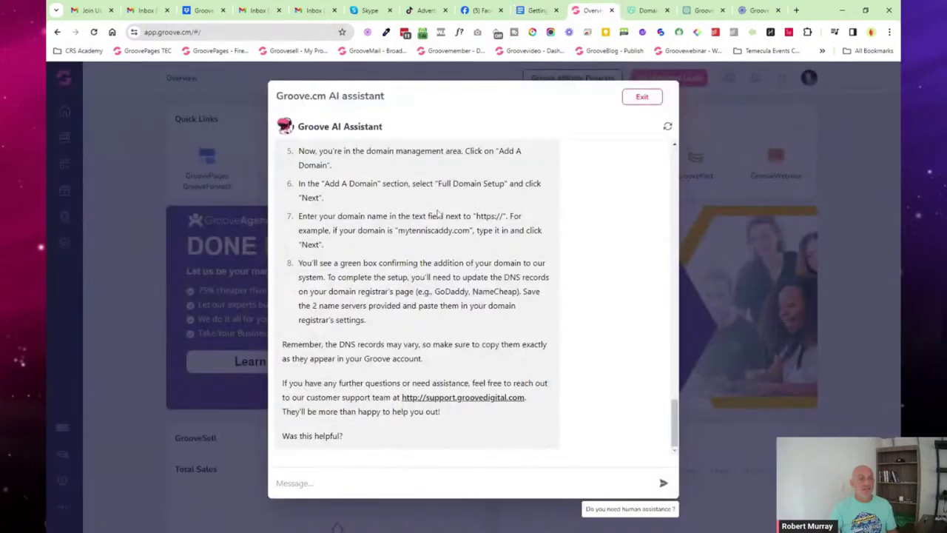
pyautogui.click(637, 101)
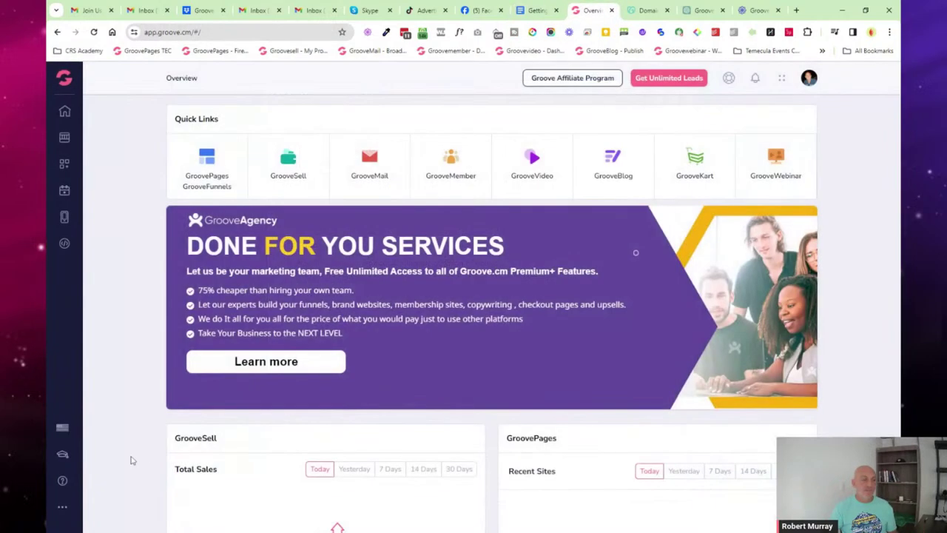
pyautogui.click(62, 457)
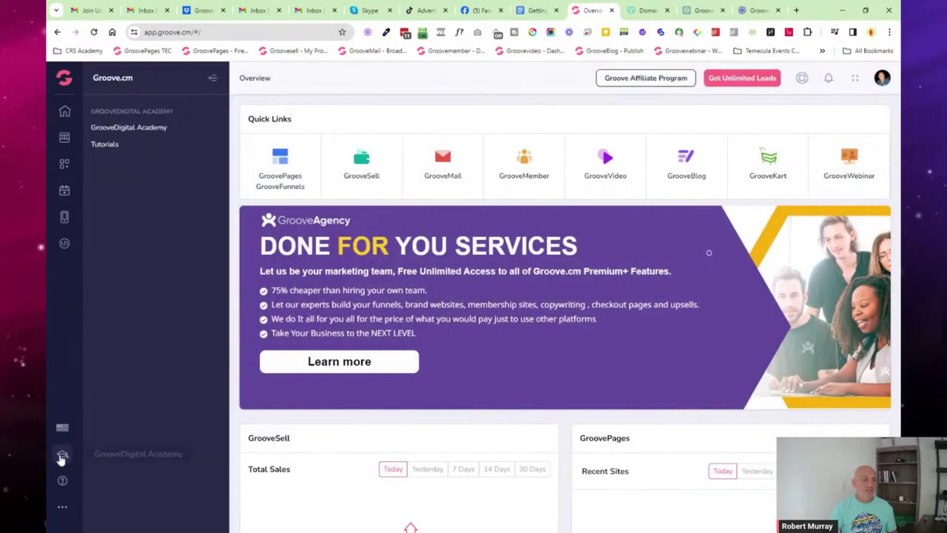
pyautogui.click(144, 129)
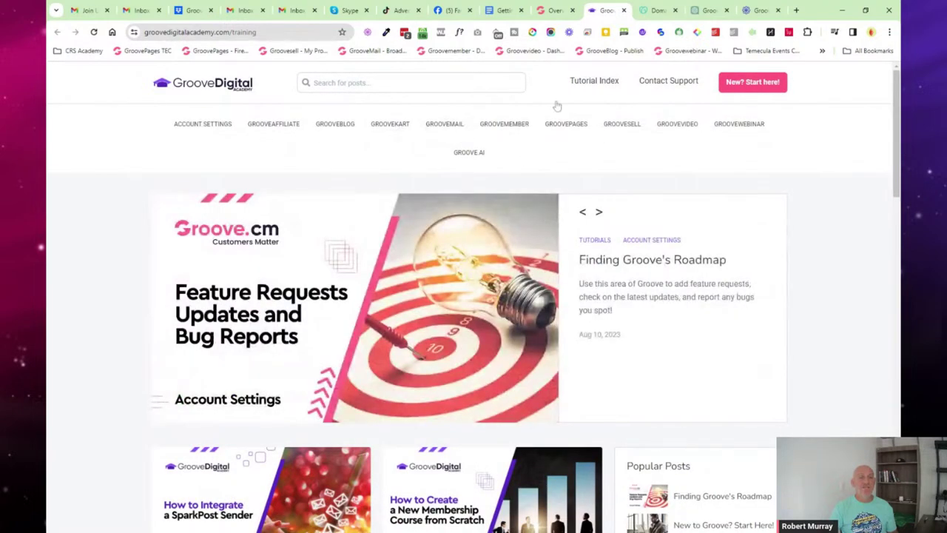
pyautogui.click(624, 10)
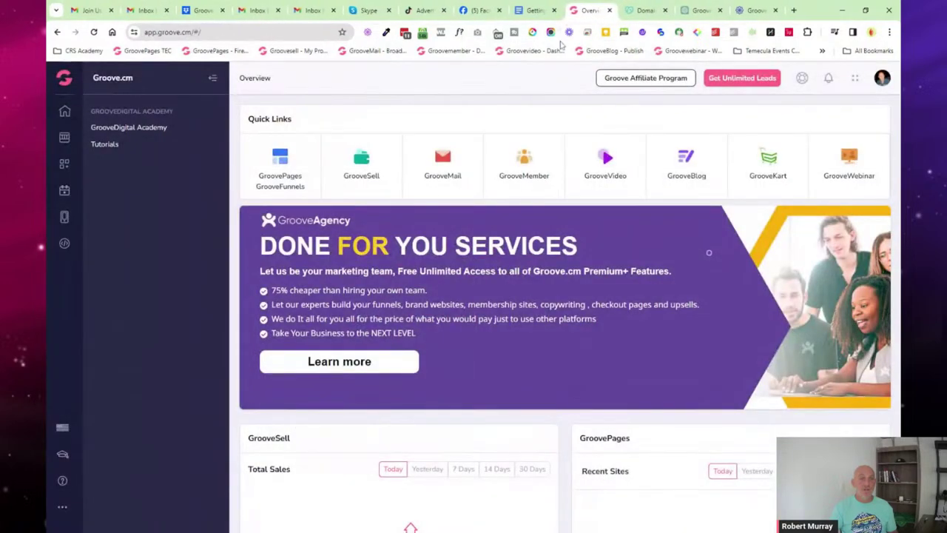
# Step: Highlight #3 Groove Help Desk Knowledge Base in the roadmap and open the Groove Support Desk from the dashboard
pyautogui.click(538, 12)
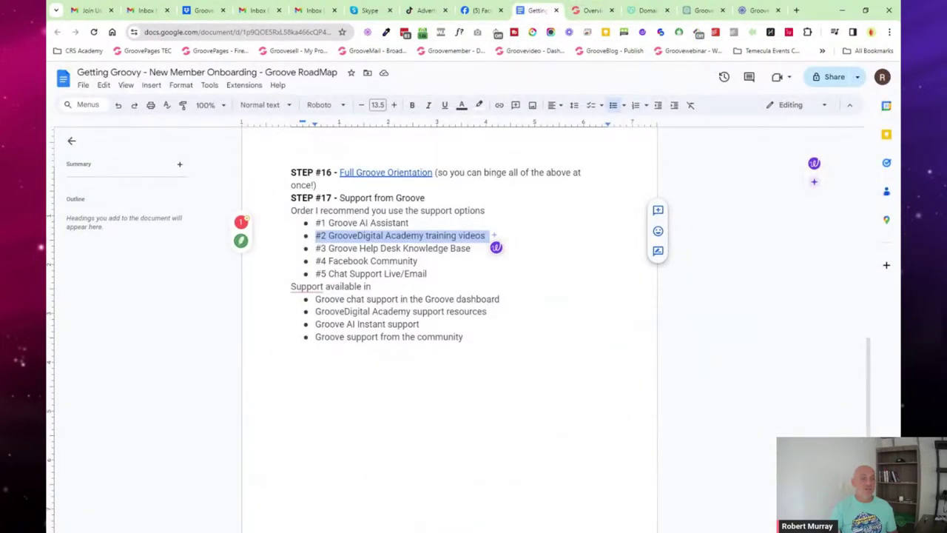
pyautogui.moveTo(315, 248); pyautogui.dragTo(472, 260)
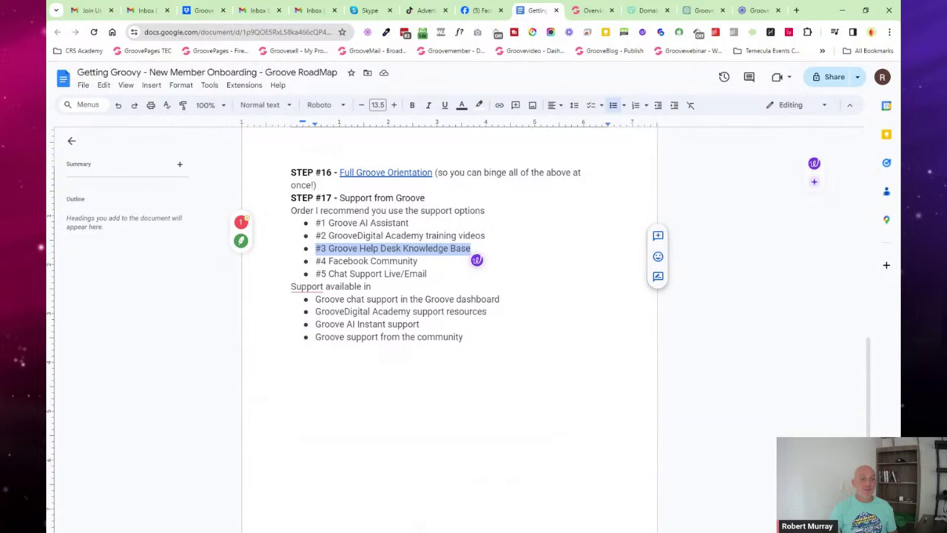
pyautogui.click(583, 12)
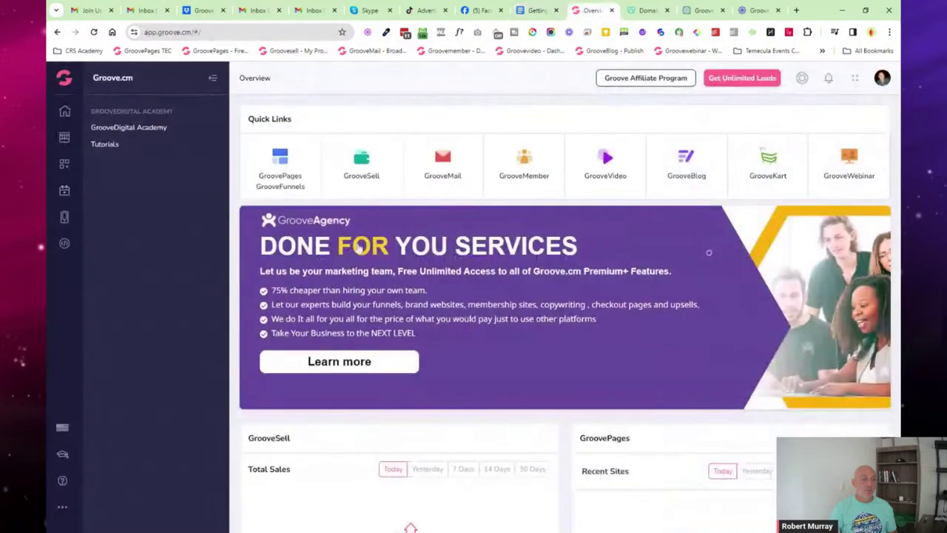
pyautogui.click(63, 481)
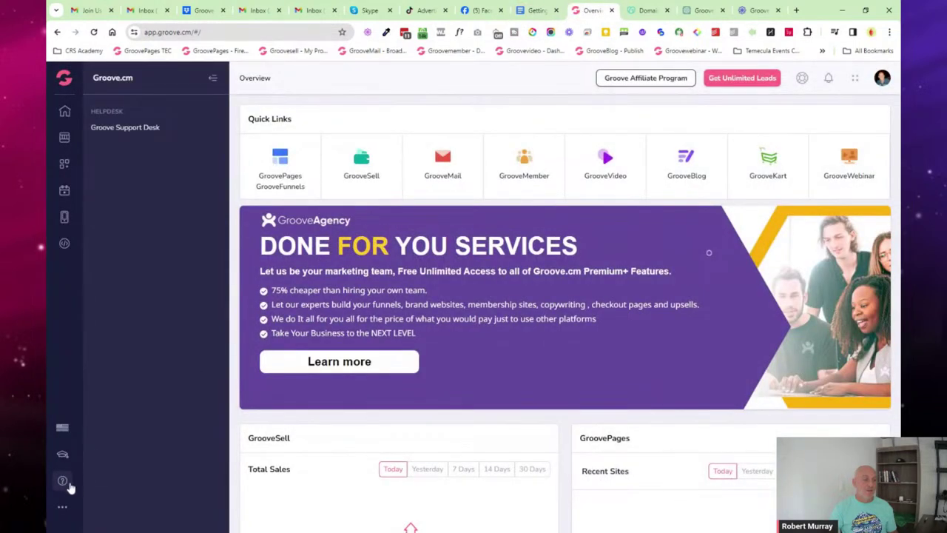
pyautogui.click(125, 128)
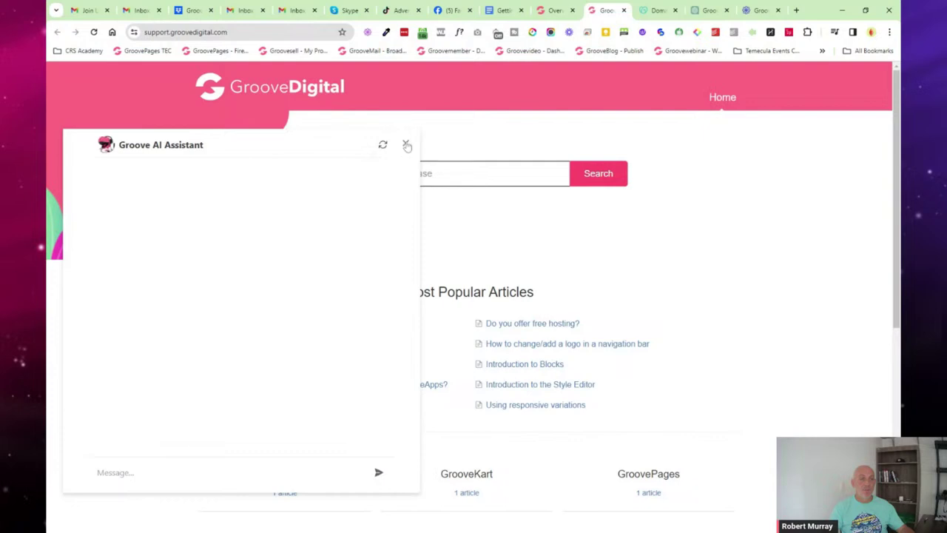
# Step: Look over the support desk's popular articles and product categories without the assistant pop-up, and close the support page
pyautogui.click(407, 144)
pyautogui.scroll(-5, 421, 283)
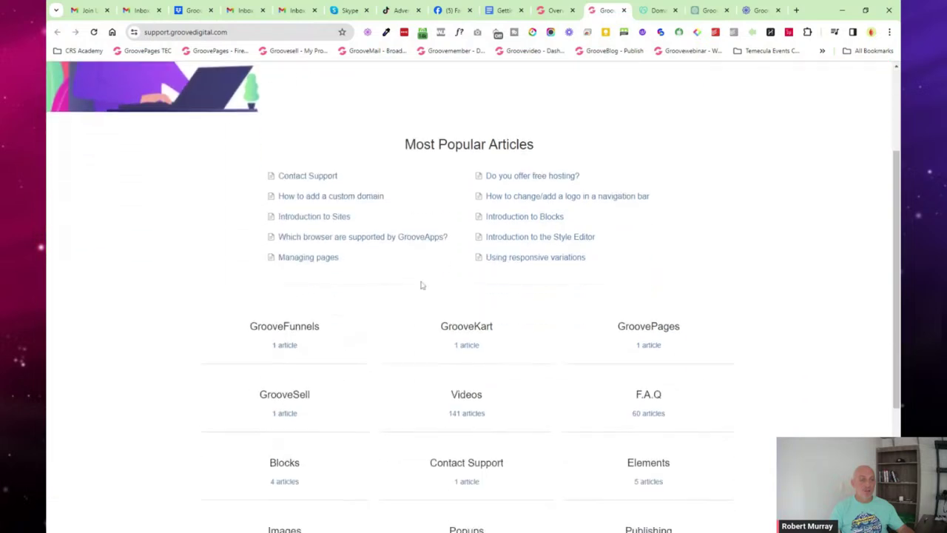
pyautogui.scroll(4, 436, 311)
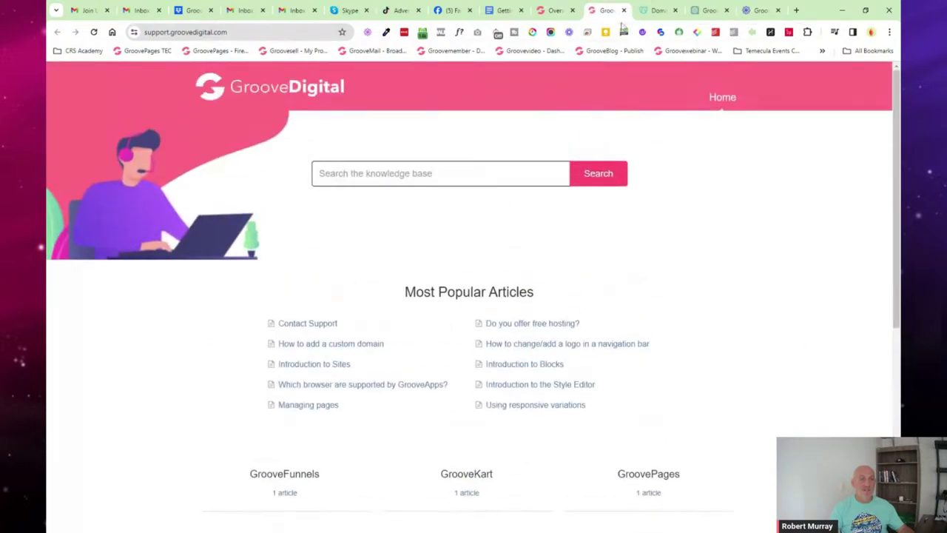
pyautogui.click(624, 11)
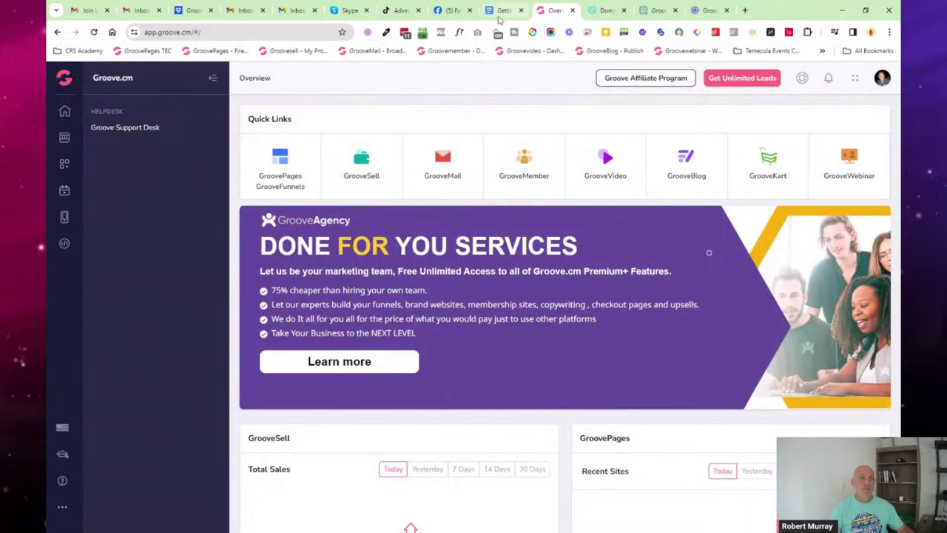
# Step: Highlight #4 Facebook Community and #5 Chat Support Live/Email in turn in the roadmap's recommended support list
pyautogui.click(502, 12)
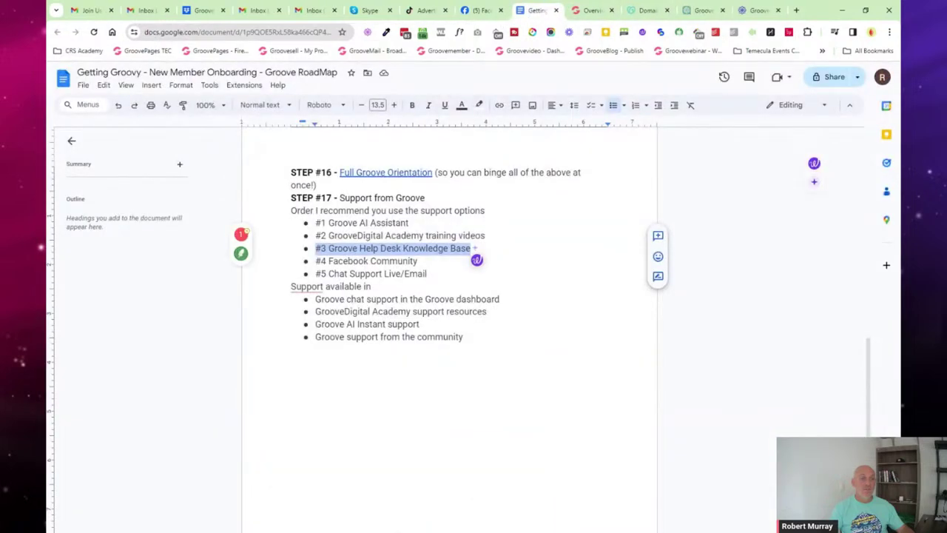
pyautogui.moveTo(315, 260); pyautogui.dragTo(417, 262)
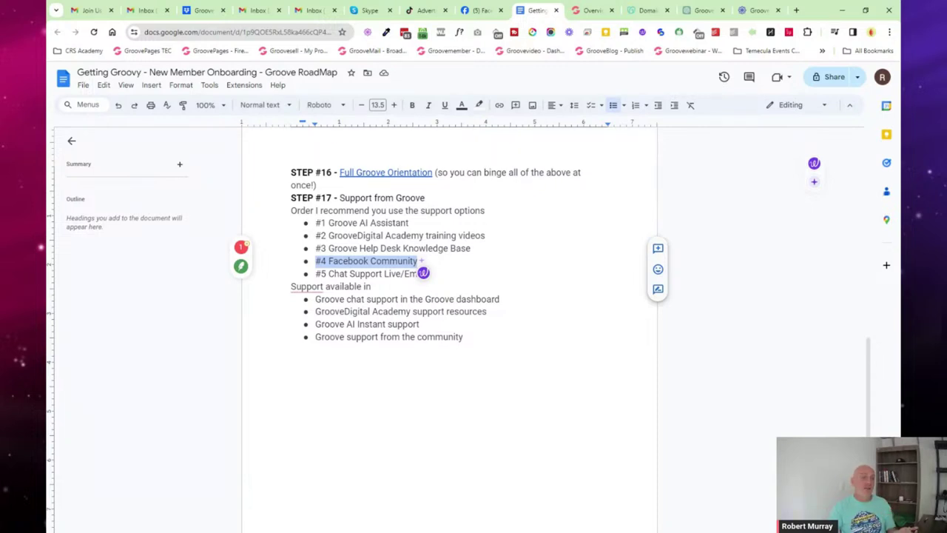
pyautogui.moveTo(317, 273); pyautogui.dragTo(436, 281)
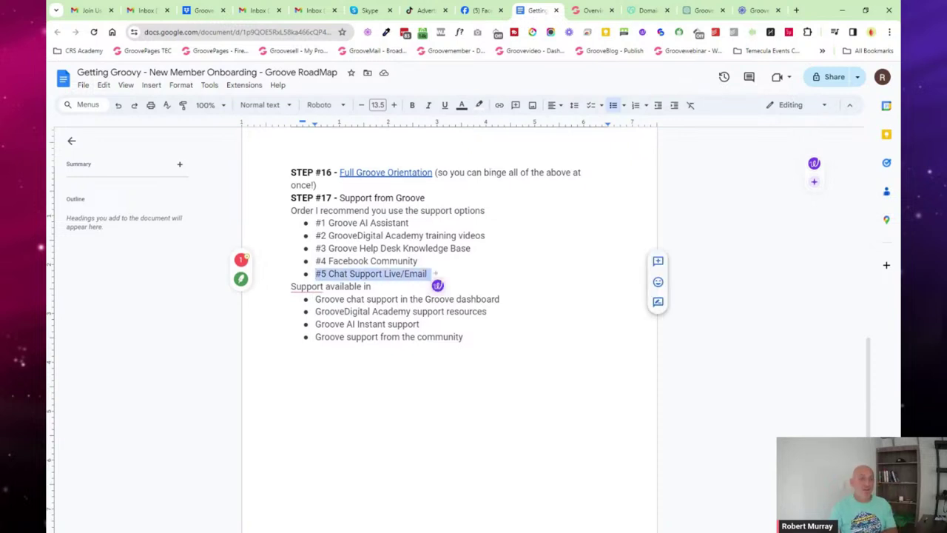
# Step: Open the Groove Support Desk from the dashboard's helpdesk section and bring up its Instant Answers help widget
pyautogui.click(588, 11)
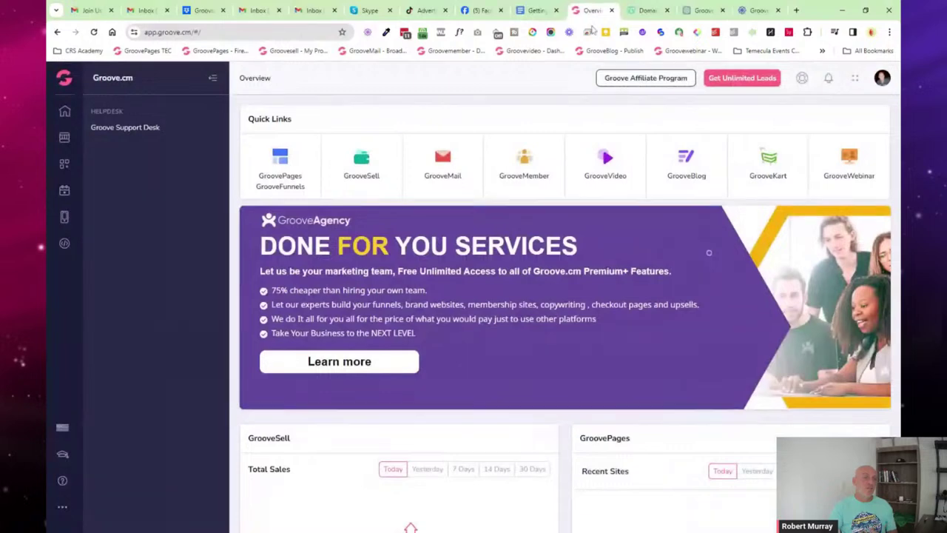
pyautogui.click(64, 455)
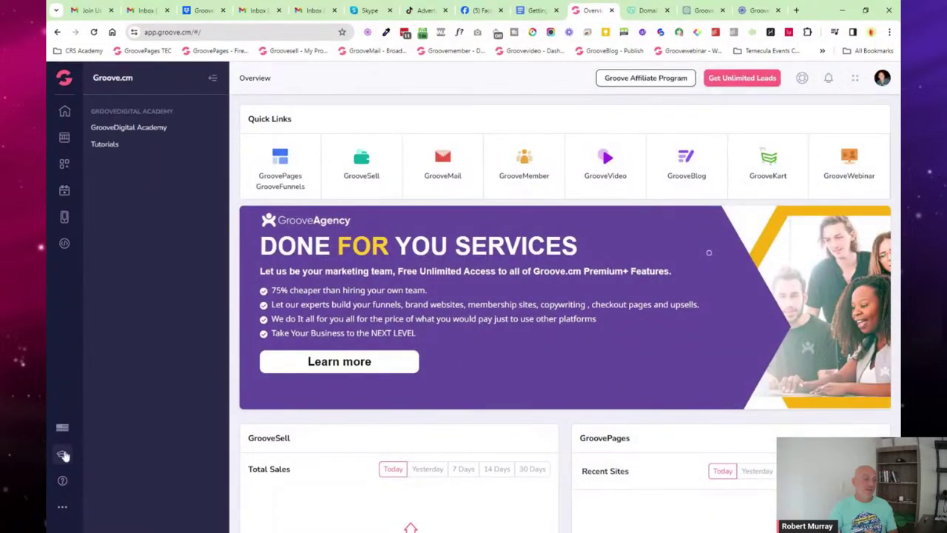
pyautogui.click(62, 480)
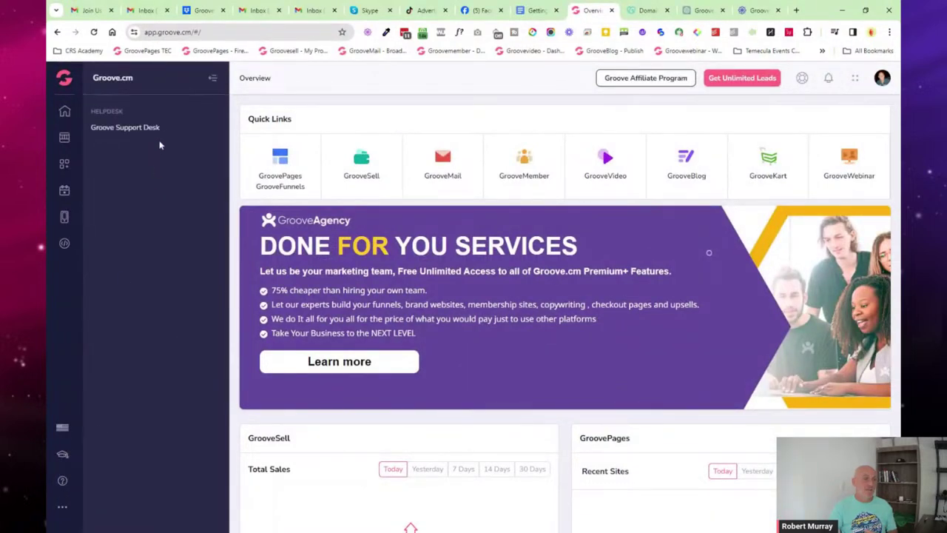
pyautogui.click(147, 128)
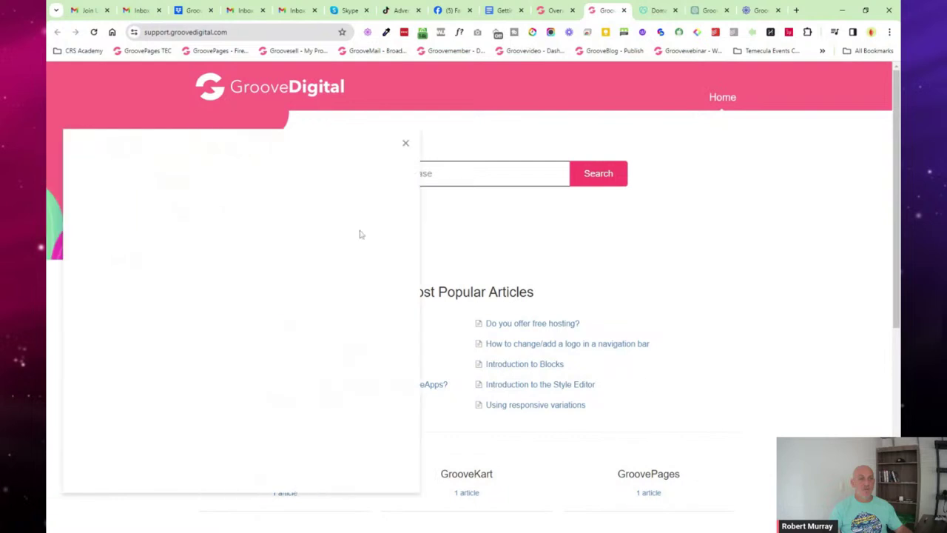
pyautogui.click(405, 144)
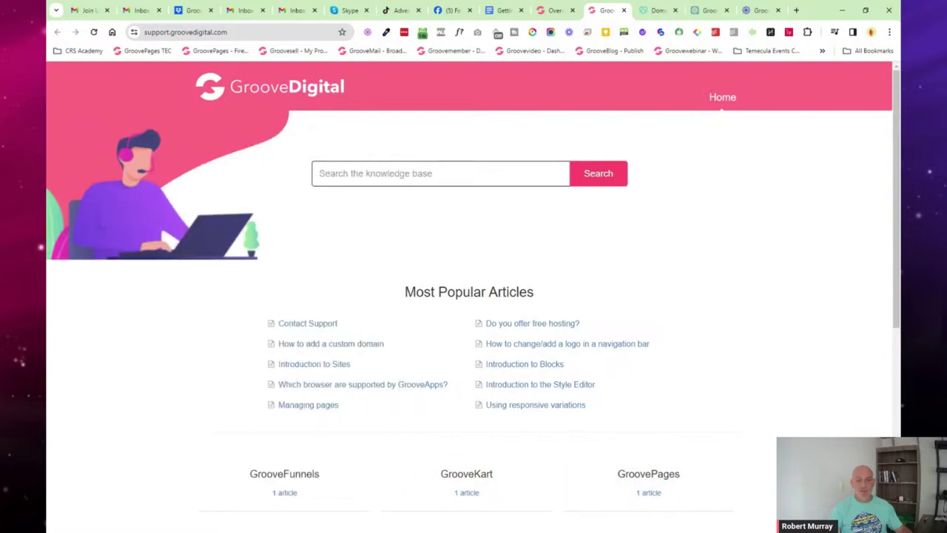
pyautogui.click(406, 145)
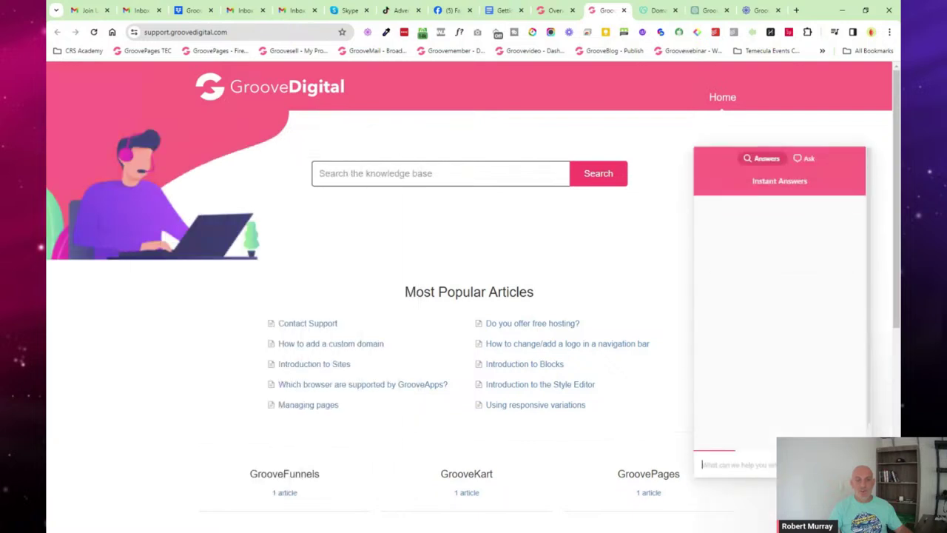
# Step: View the live Chat channel under Ask in the help widget and return to the channel choice
pyautogui.click(803, 160)
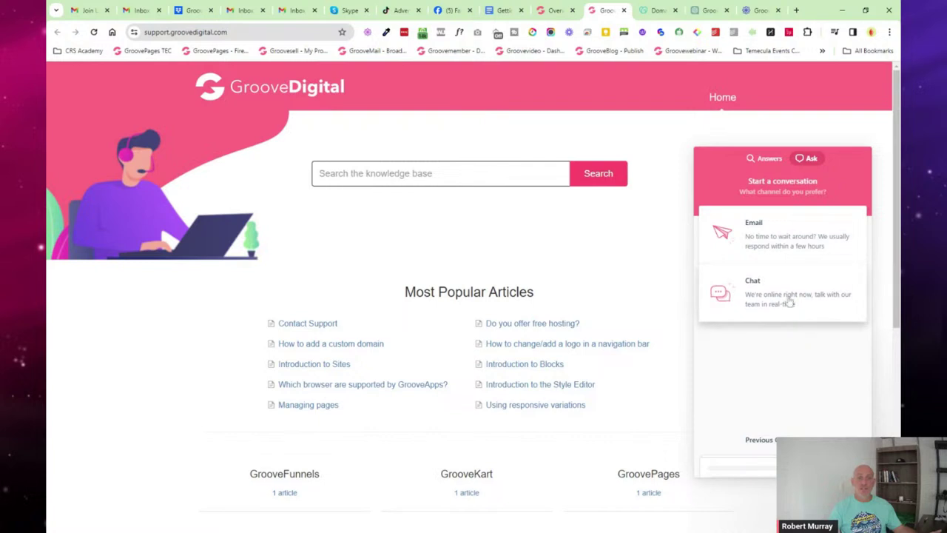
pyautogui.click(787, 300)
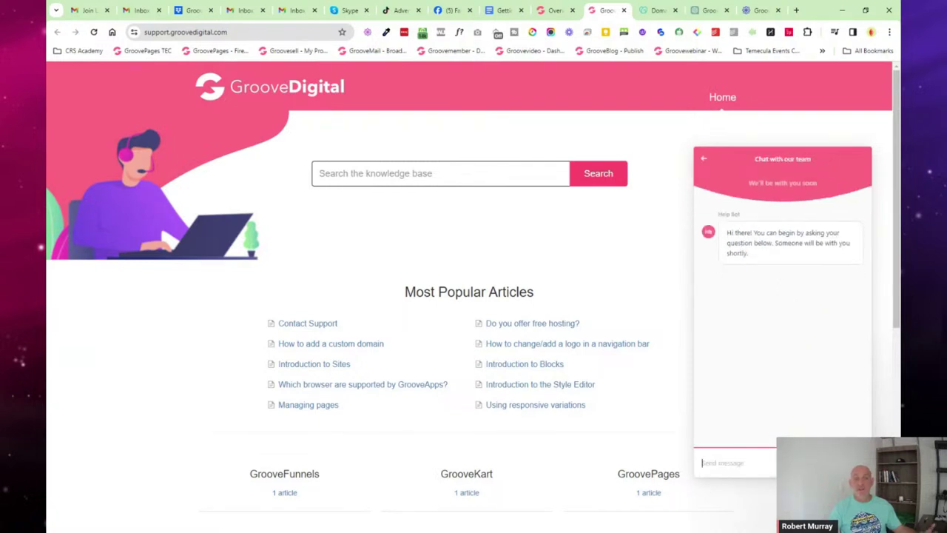
pyautogui.click(705, 162)
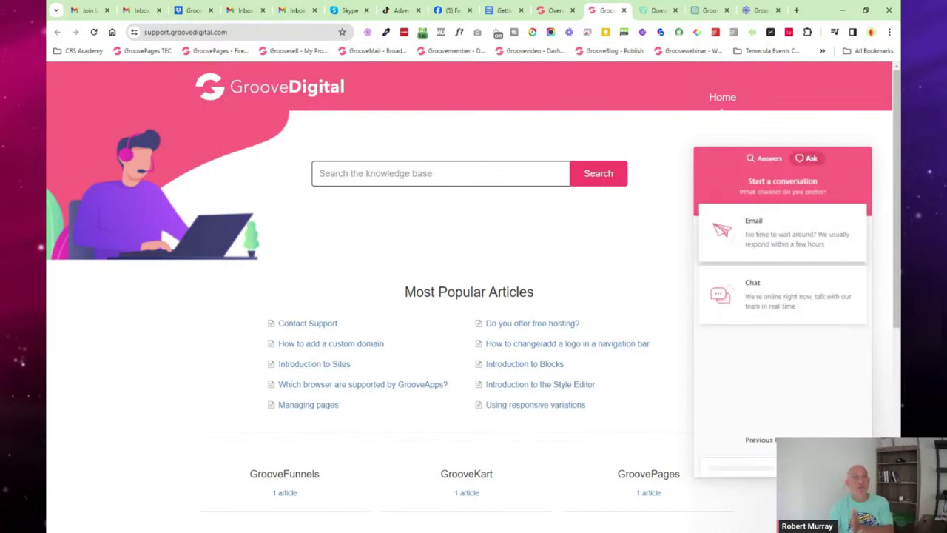
# Step: View the Email support form in the help widget without filling it in, and close the support desk page
pyautogui.click(792, 248)
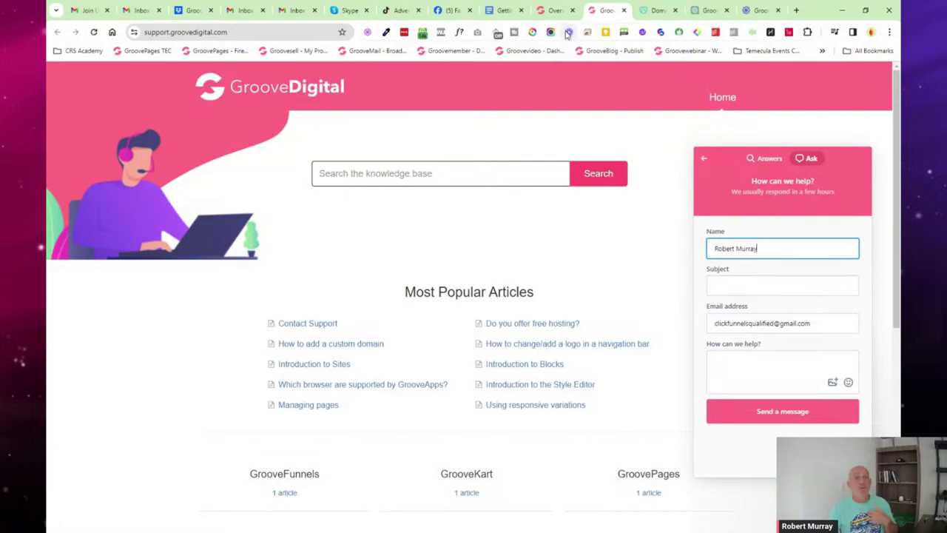
pyautogui.click(740, 366)
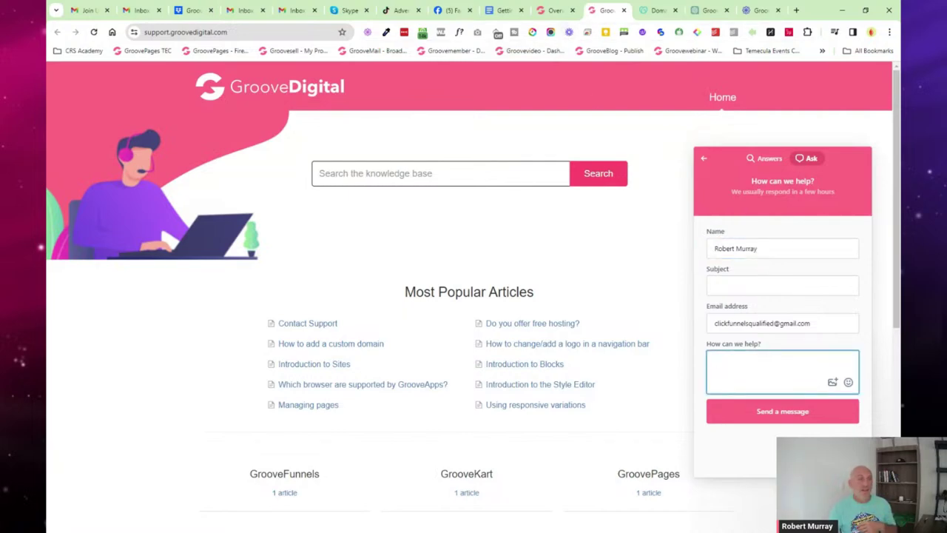
pyautogui.click(704, 158)
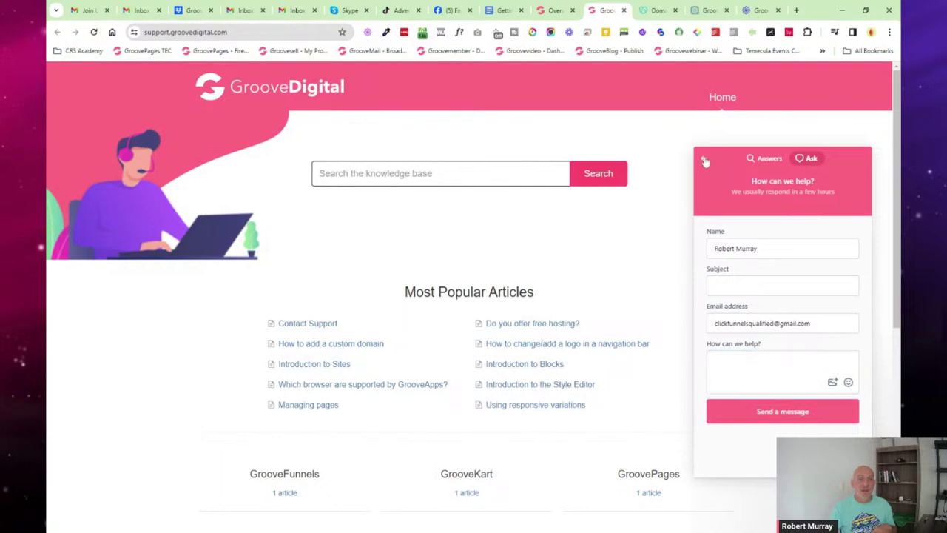
pyautogui.click(623, 10)
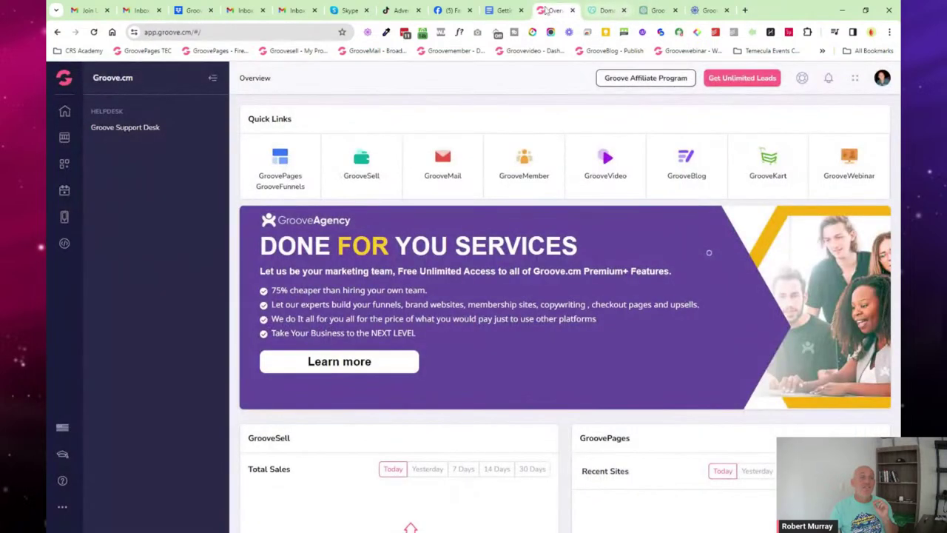
# Step: In the roadmap document, end the bulleted list after "Groove support from the community" and start a plain empty line
pyautogui.click(510, 10)
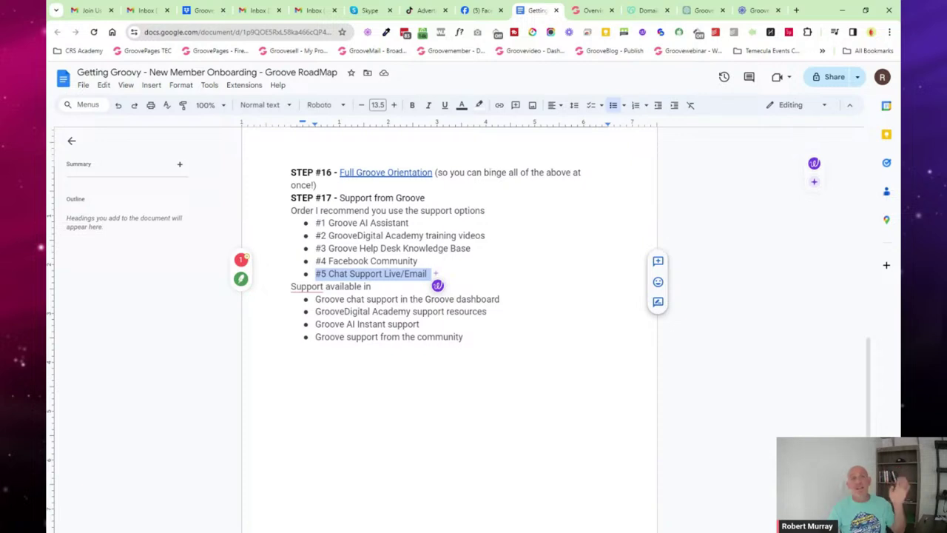
pyautogui.click(464, 337)
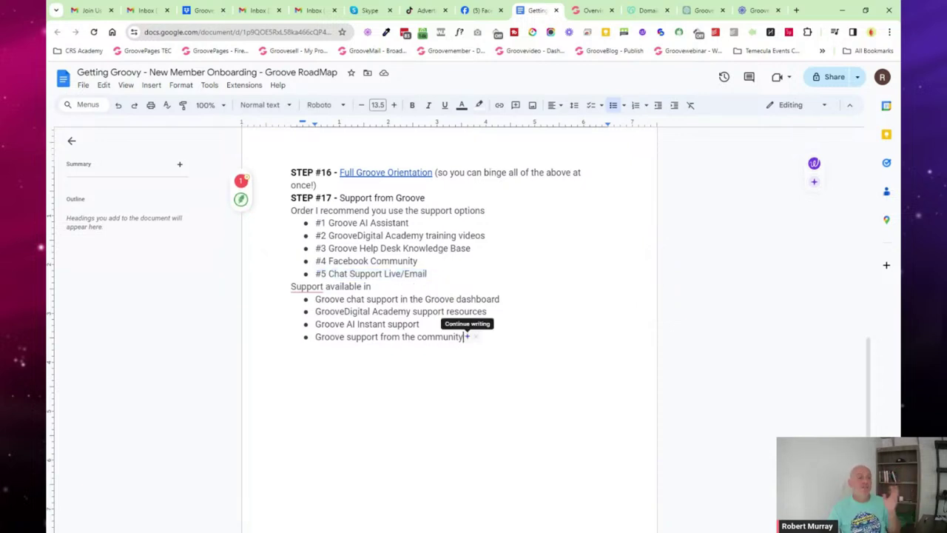
pyautogui.press('Return')
pyautogui.press('Return')
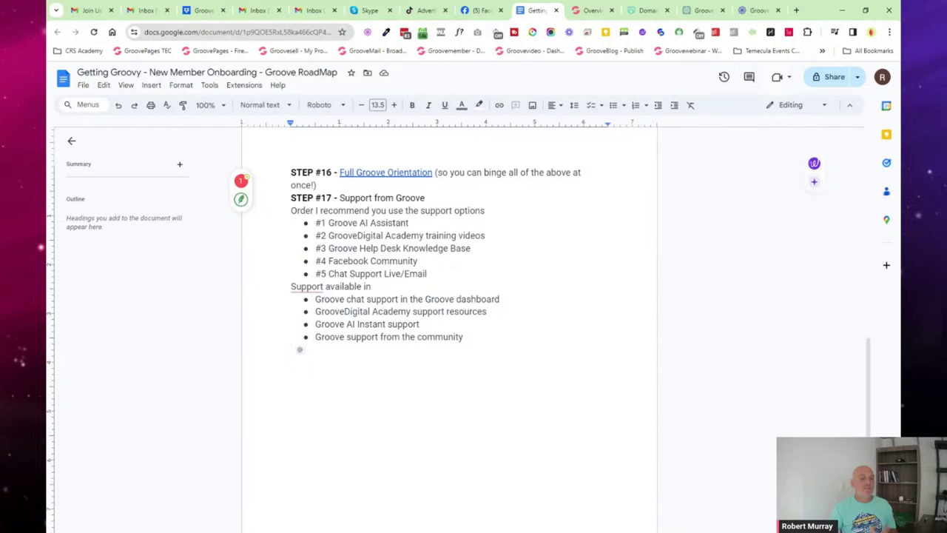
# Step: Highlight the four "Support available in" bullets in the roadmap, and view the Groove Support Desk from the dashboard, closing its page again
pyautogui.moveTo(314, 299); pyautogui.dragTo(473, 348)
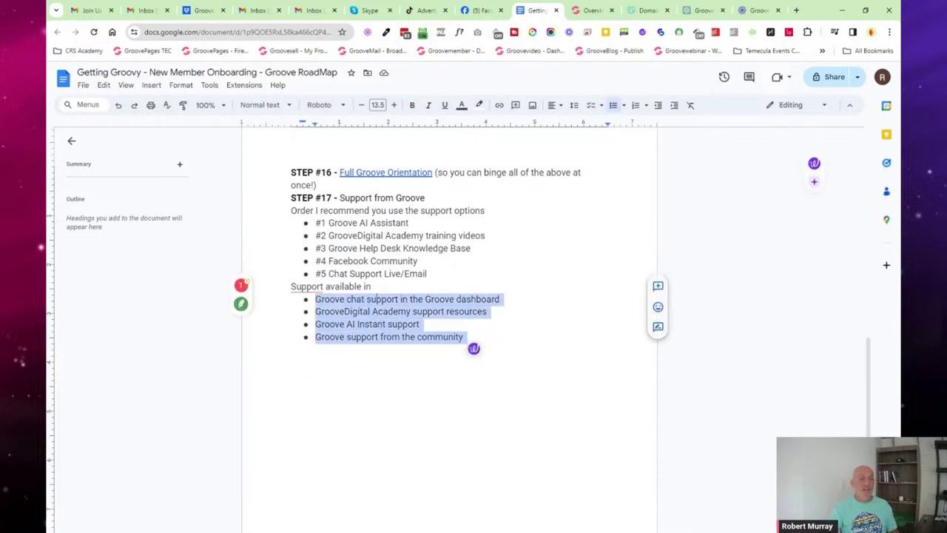
pyautogui.click(373, 299)
pyautogui.click(592, 10)
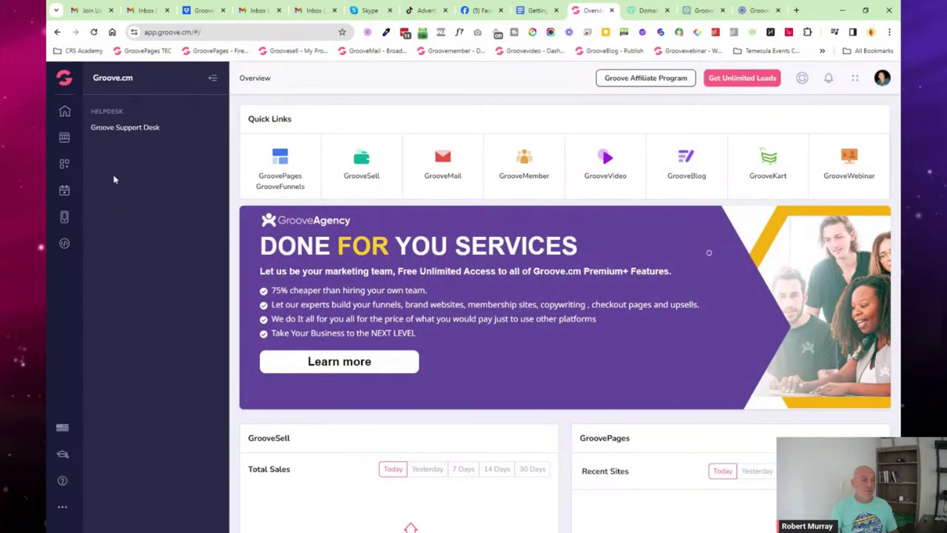
pyautogui.click(128, 128)
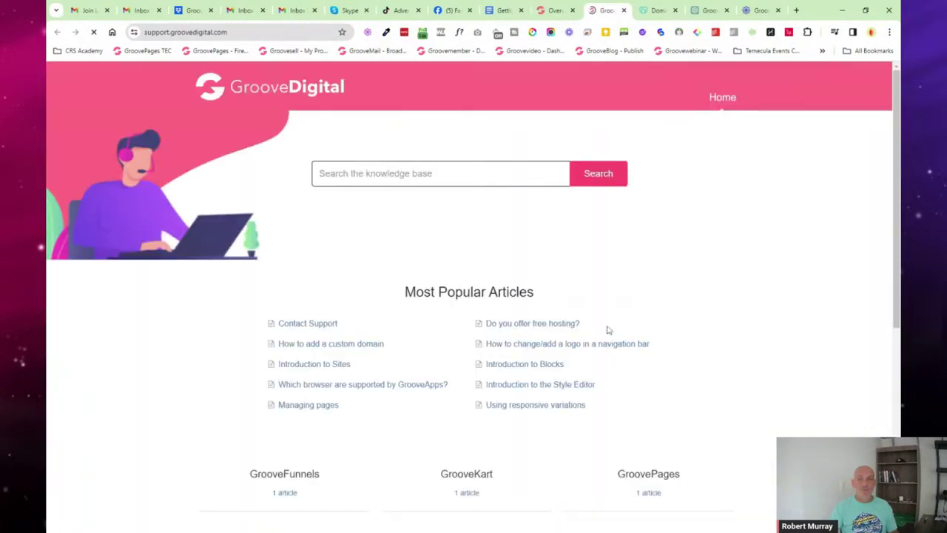
pyautogui.click(624, 10)
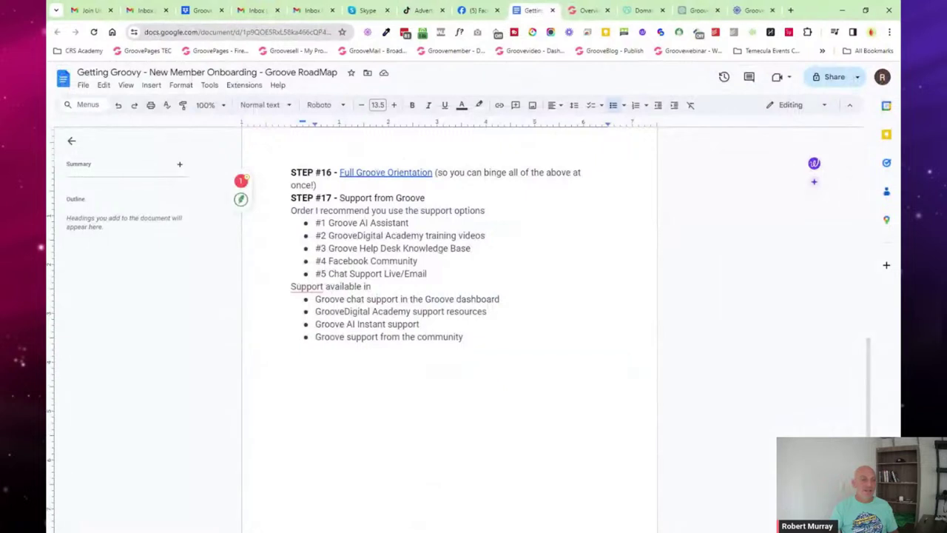
# Step: Open the GrooveDigital Academy from the dashboard, view its Contact Support article, and close both pages
pyautogui.click(583, 11)
pyautogui.click(61, 454)
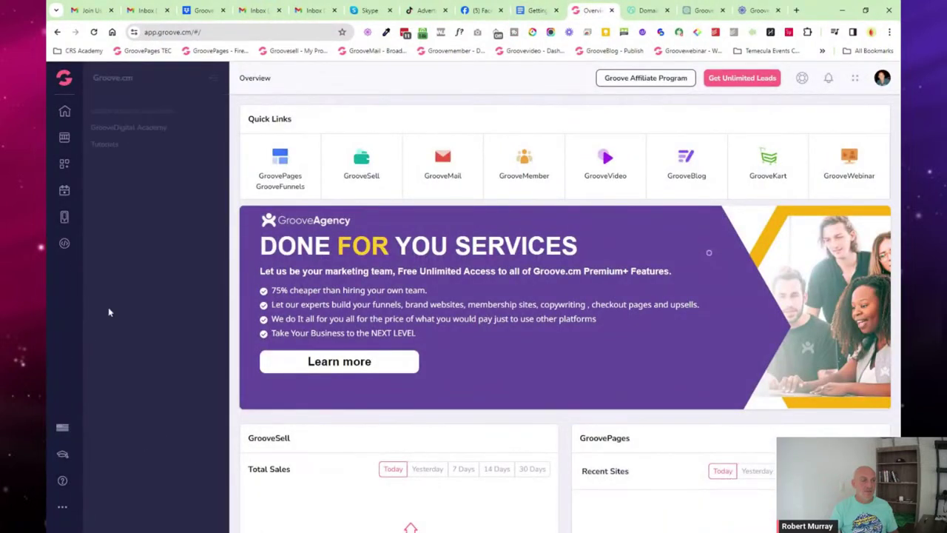
pyautogui.click(181, 128)
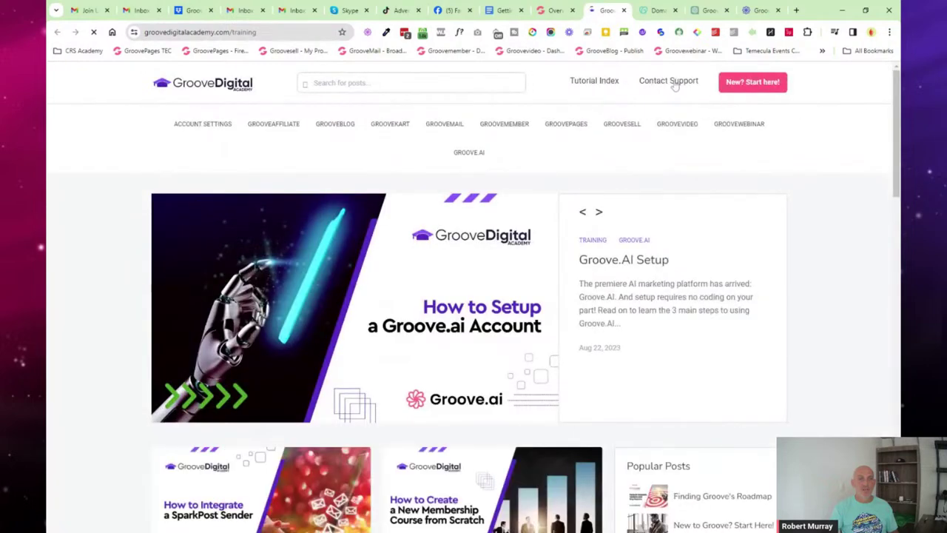
pyautogui.click(670, 81)
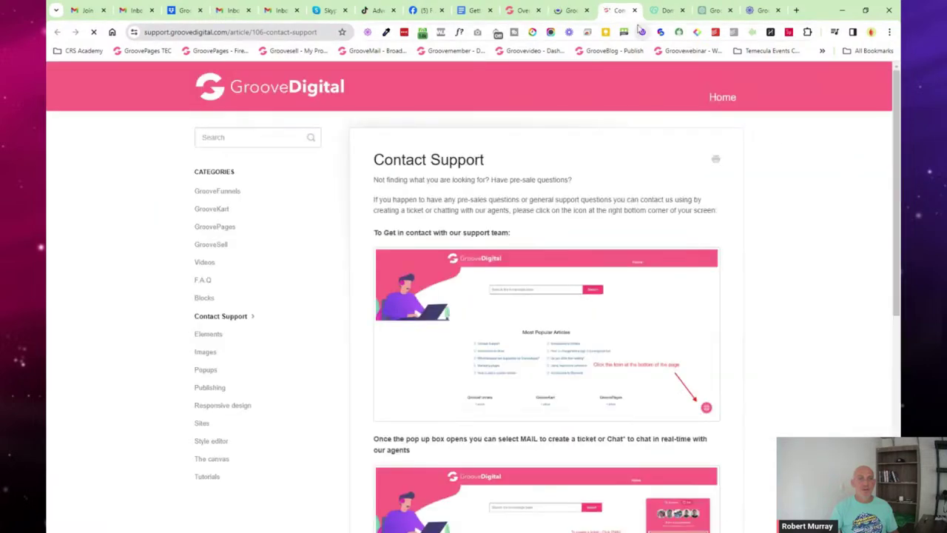
pyautogui.click(634, 10)
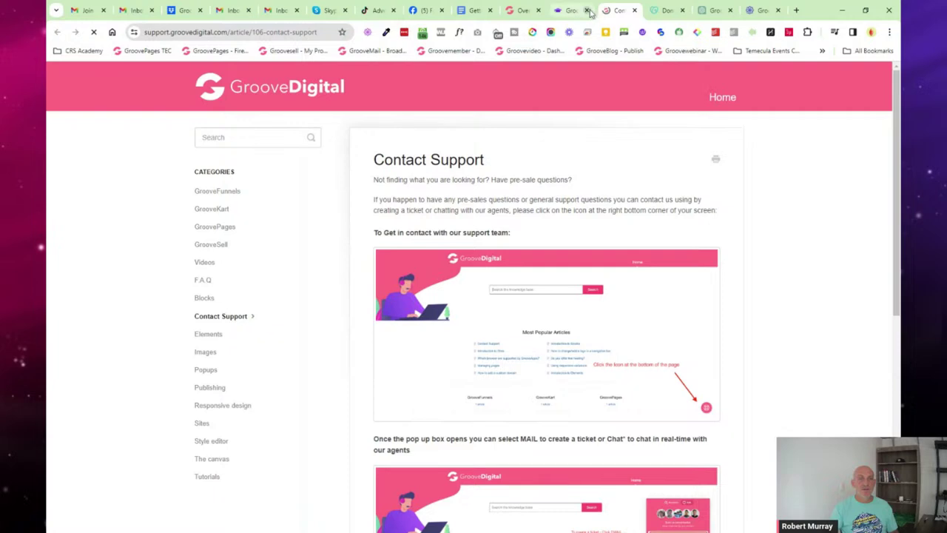
pyautogui.click(587, 10)
pyautogui.click(522, 10)
pyautogui.click(473, 10)
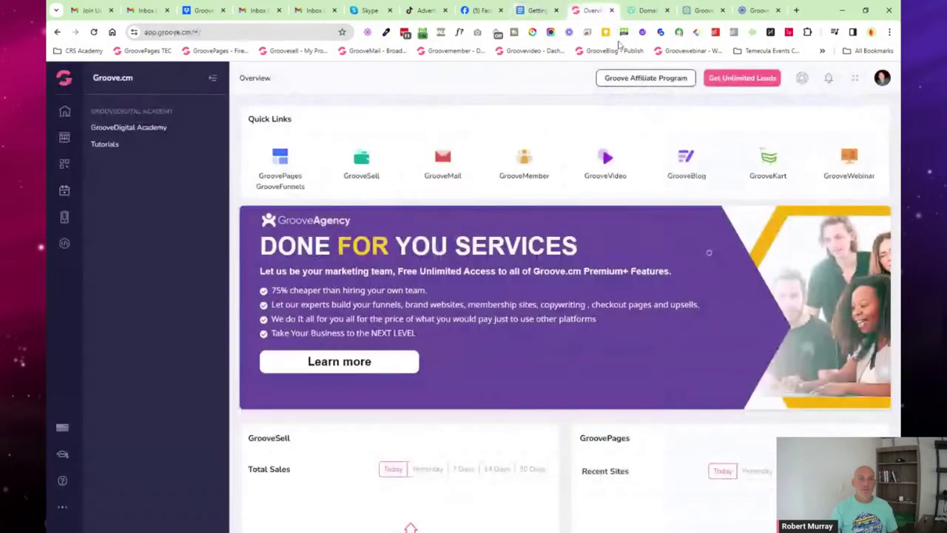
# Step: Open the GrooveDigital Academy training page from the dashboard again, hide its AI bar, and close the page
pyautogui.click(592, 11)
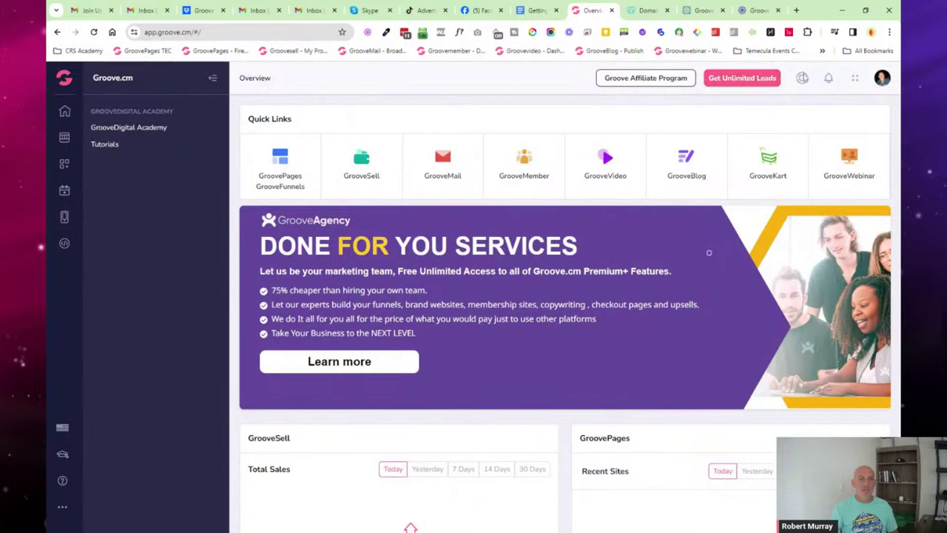
pyautogui.click(803, 78)
pyautogui.click(648, 96)
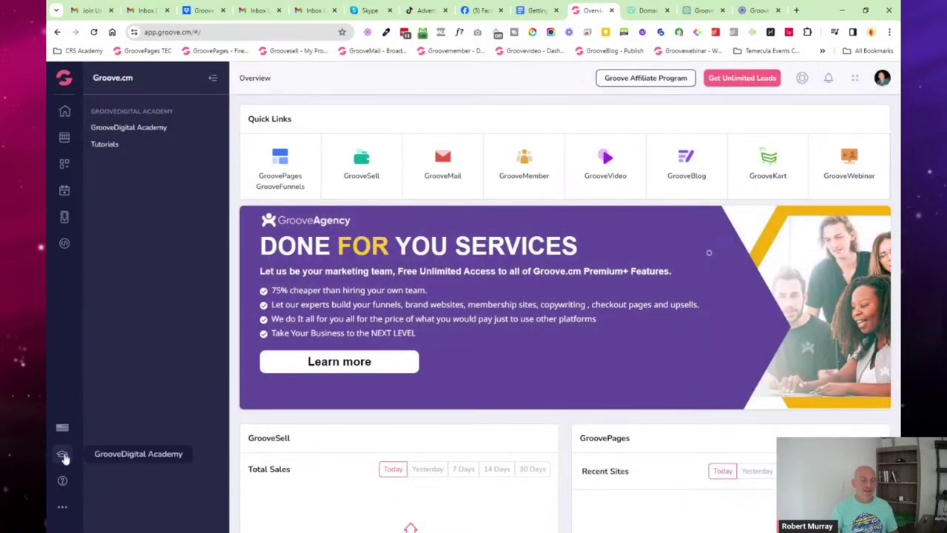
pyautogui.click(141, 129)
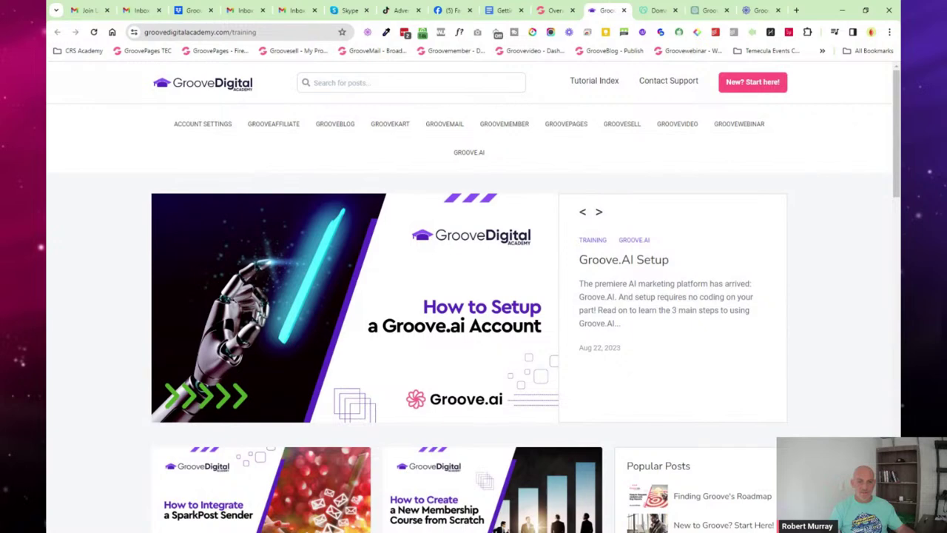
pyautogui.moveTo(884, 317)
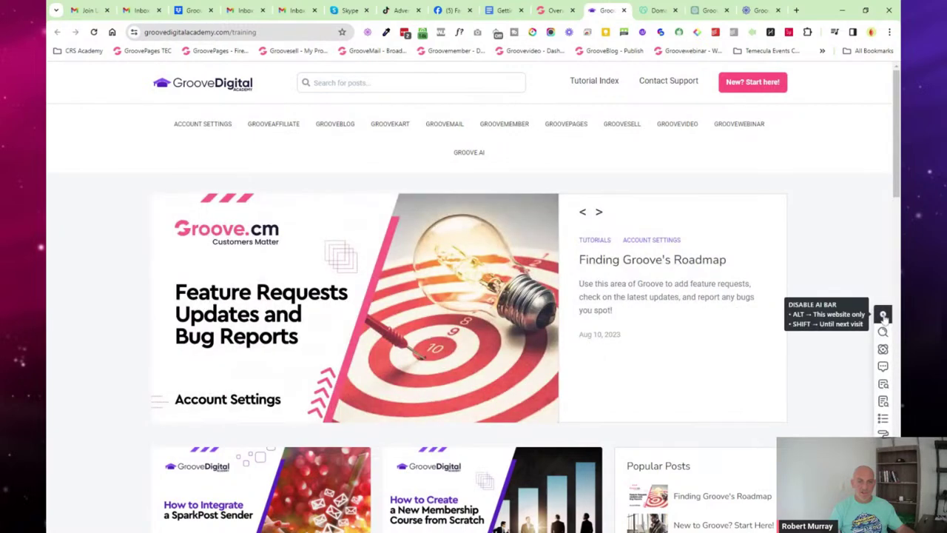
pyautogui.click(884, 317)
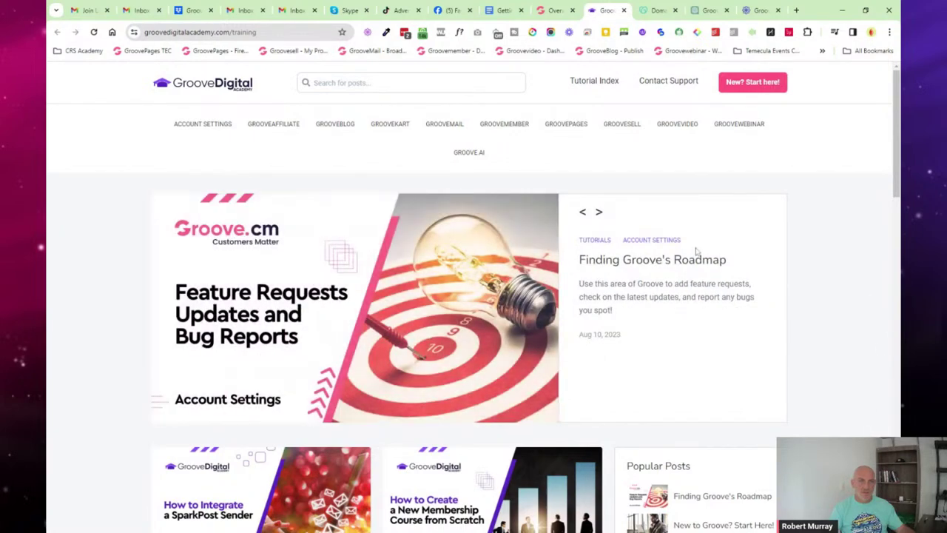
pyautogui.click(624, 10)
# Step: Open the Full Groove Orientation link from STEP #16 of the roadmap document, view the orientation video page, and close it
pyautogui.click(504, 10)
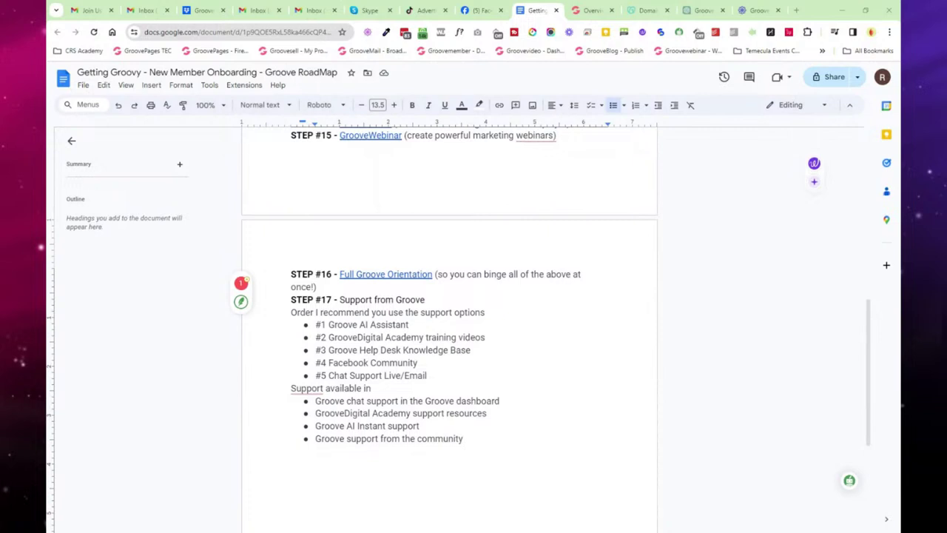
pyautogui.click(385, 274)
pyautogui.click(400, 291)
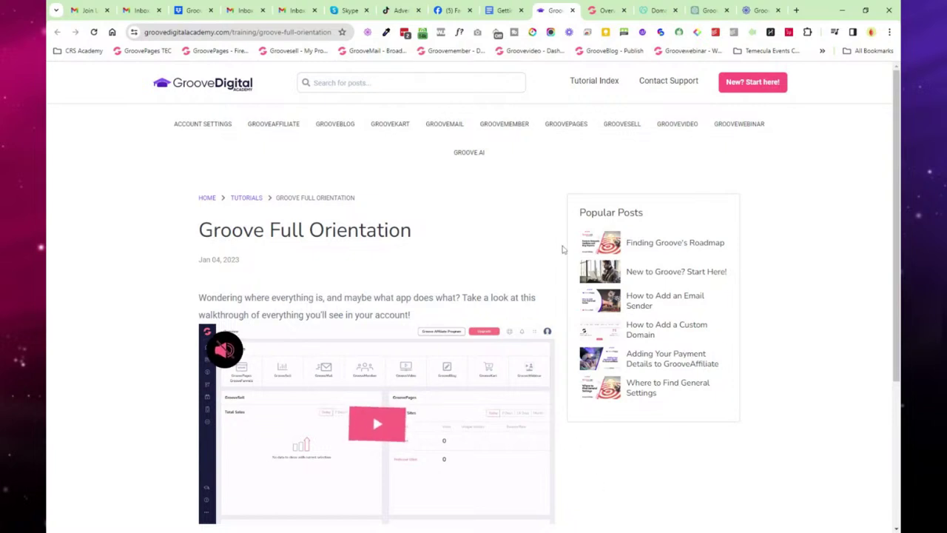
pyautogui.scroll(-1, 563, 249)
pyautogui.moveTo(485, 464)
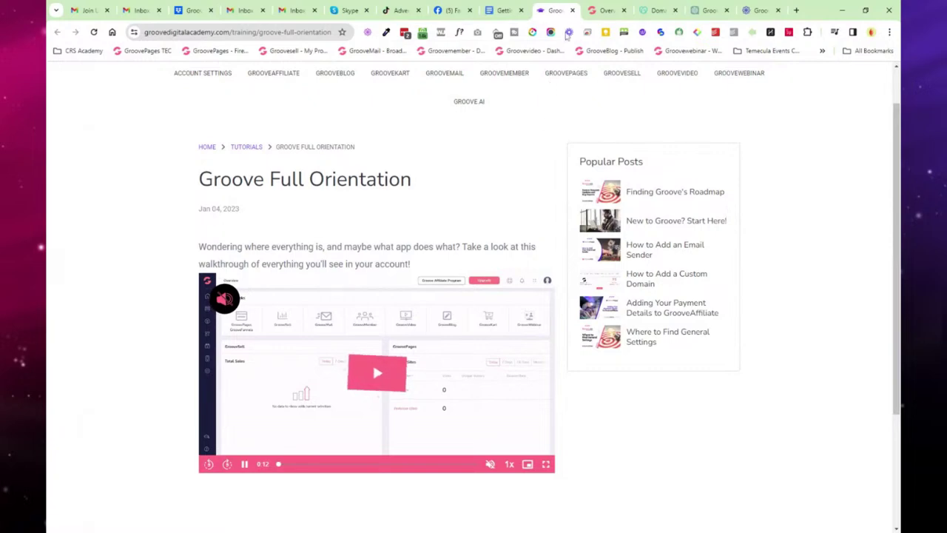
pyautogui.click(572, 10)
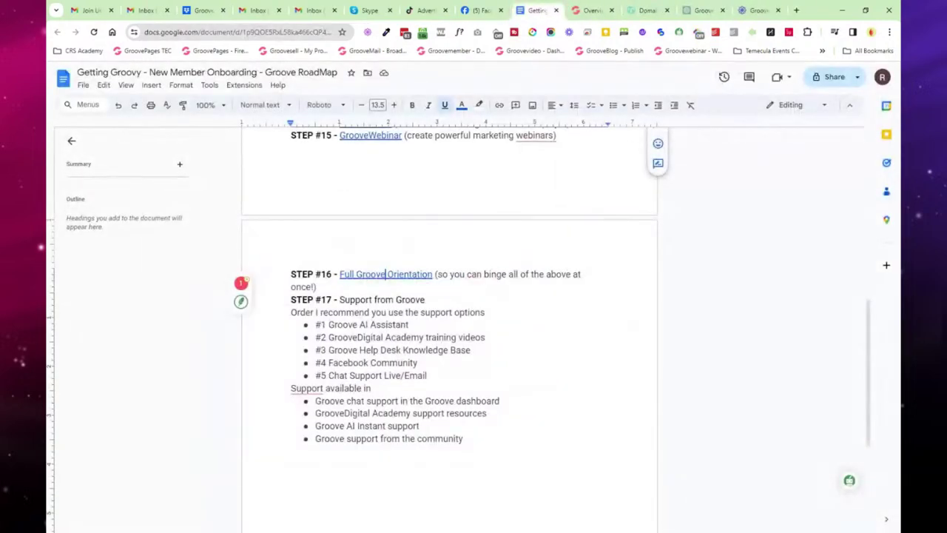
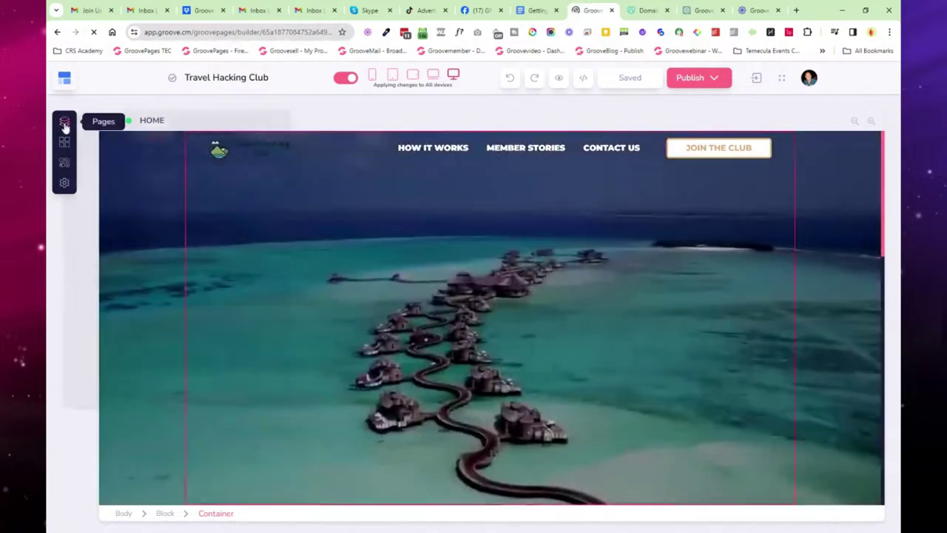
# Step: View the Travel Hacking Club site's website pages and its Funnels section, and return to the GroovePages sites list
pyautogui.click(64, 123)
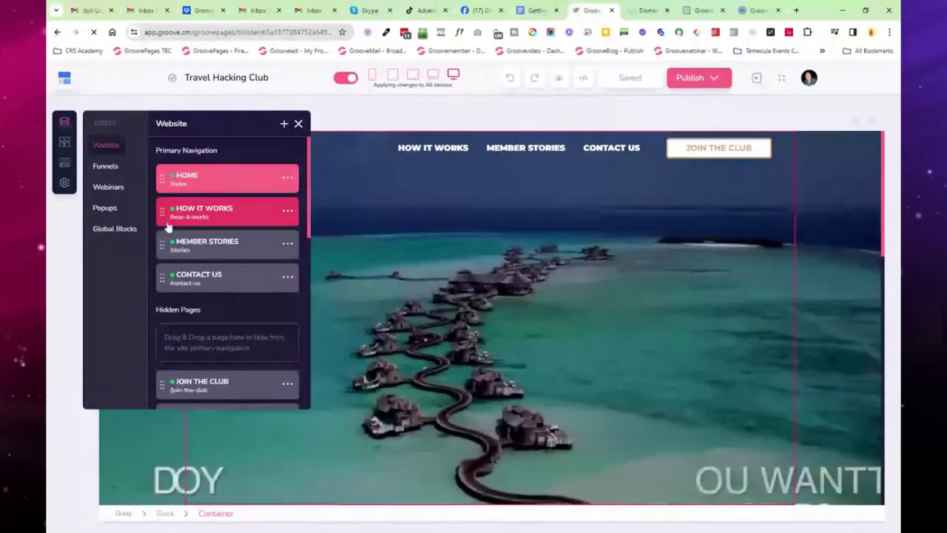
pyautogui.click(108, 169)
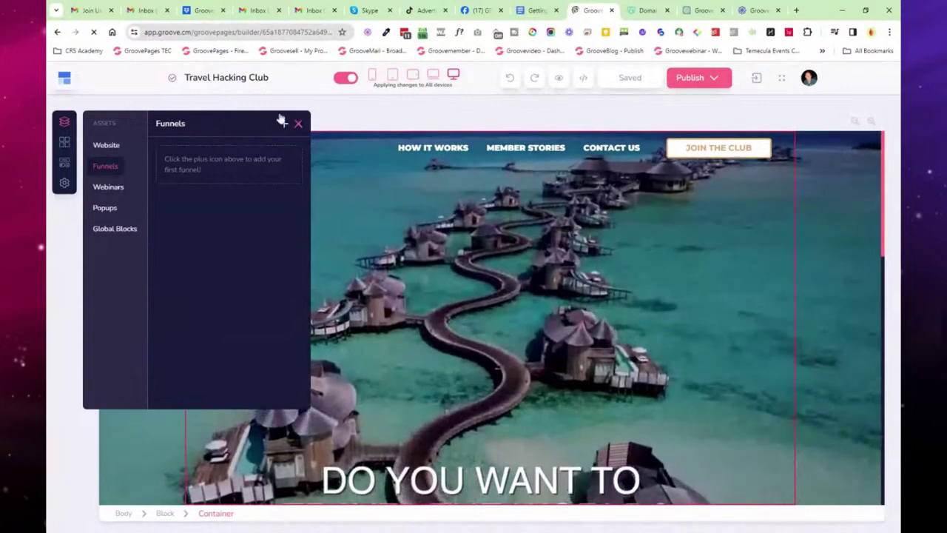
pyautogui.click(64, 77)
pyautogui.click(102, 159)
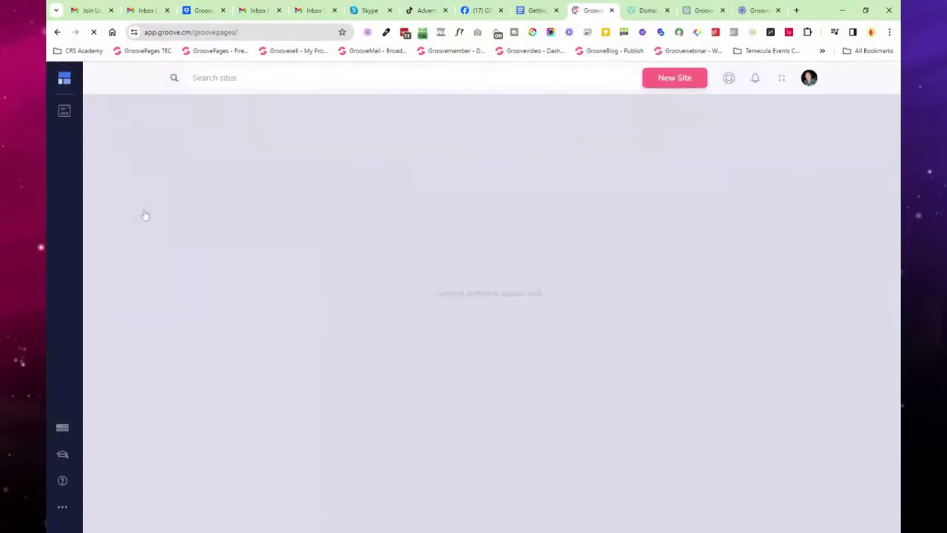
# Step: Find the Temecula Events Company site with the "Tell us about your event" survey in the sites list and open it for editing
pyautogui.moveTo(429, 290)
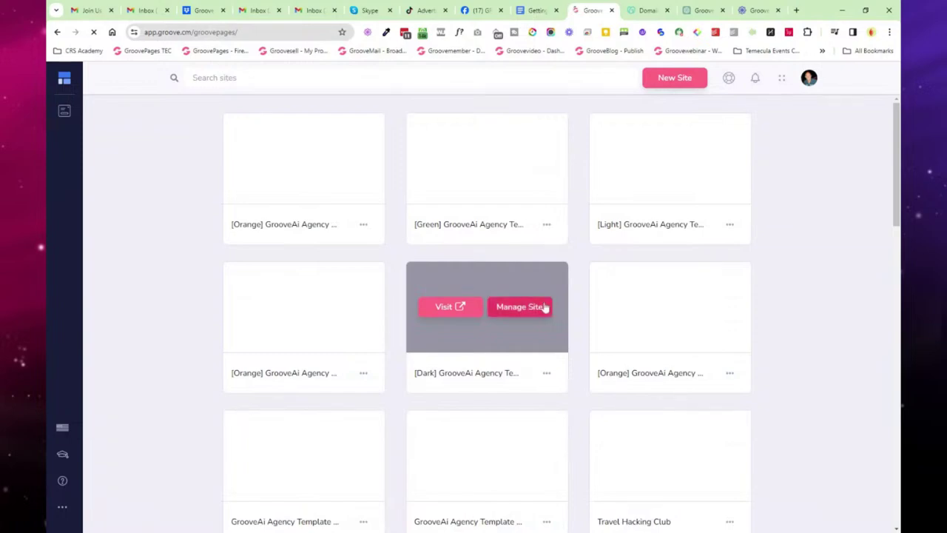
pyautogui.scroll(-1, 582, 296)
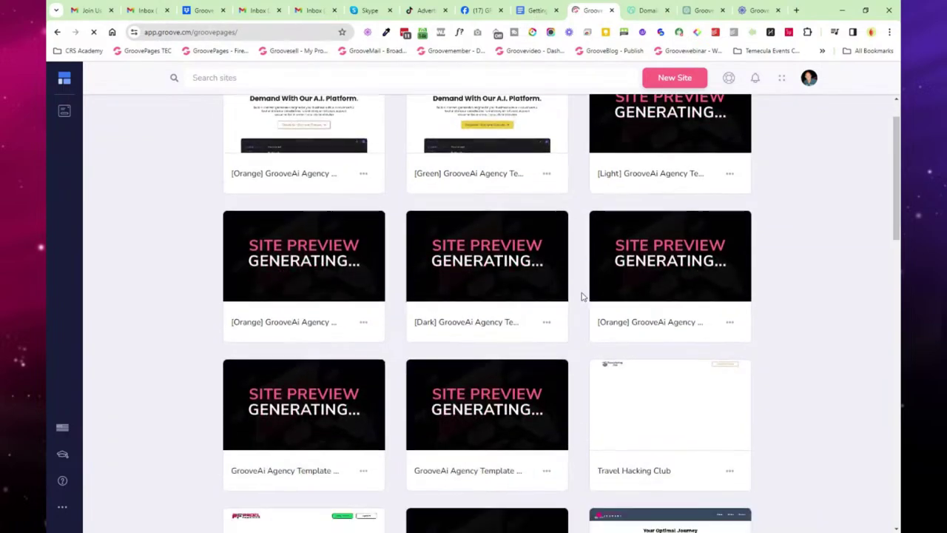
pyautogui.scroll(-5, 582, 296)
pyautogui.scroll(-4, 583, 296)
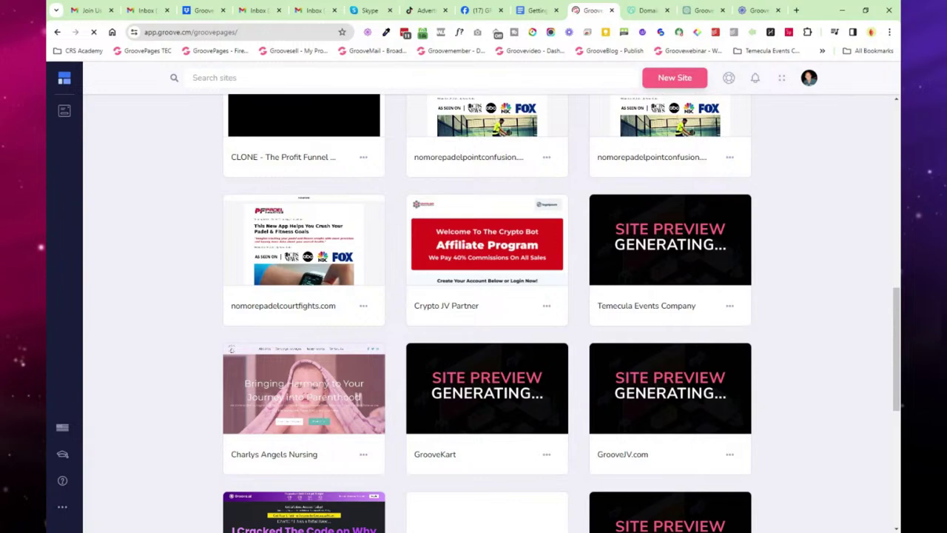
pyautogui.scroll(-4, 583, 296)
pyautogui.scroll(-1, 585, 296)
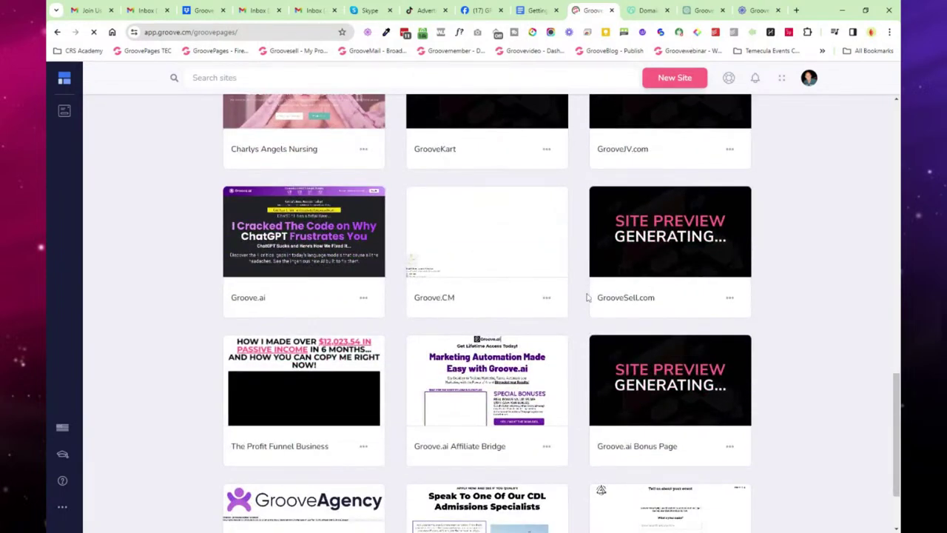
pyautogui.scroll(-2, 587, 296)
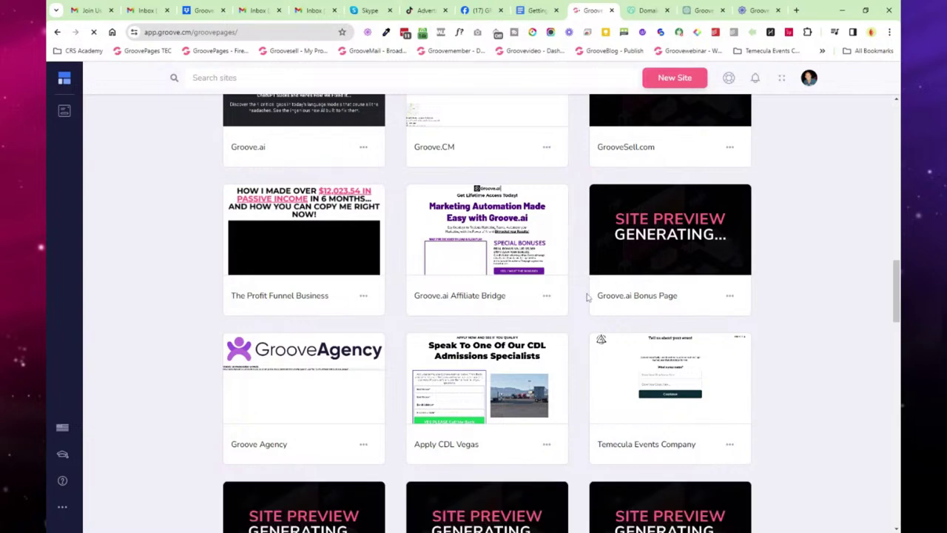
pyautogui.scroll(-2, 587, 297)
pyautogui.moveTo(688, 230)
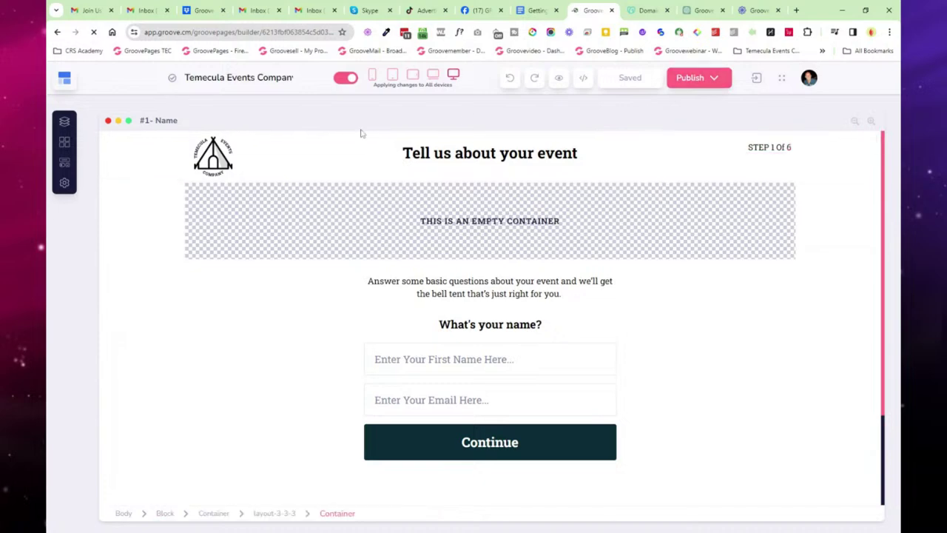
# Step: Publish the survey's current page, and submit the live survey's first step with a test name and the contact's e-mail
pyautogui.click(715, 79)
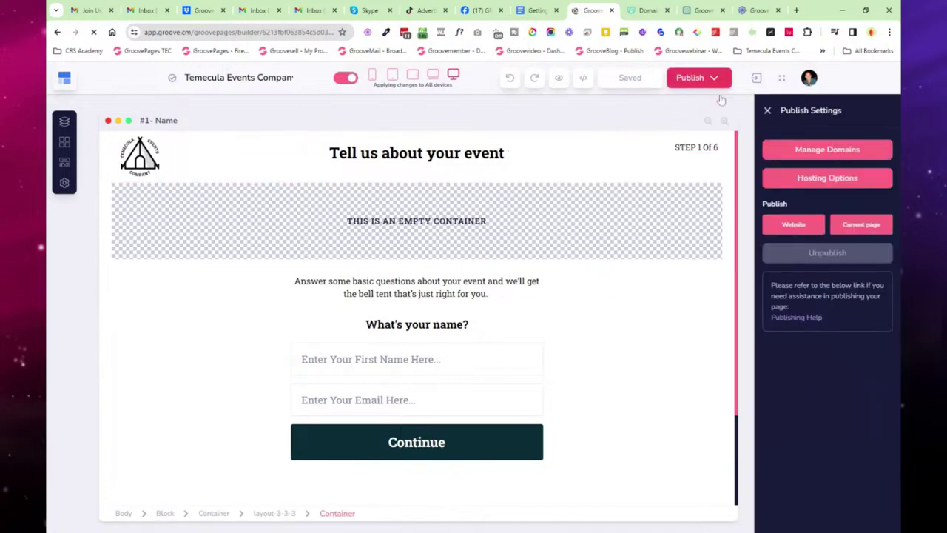
pyautogui.click(862, 227)
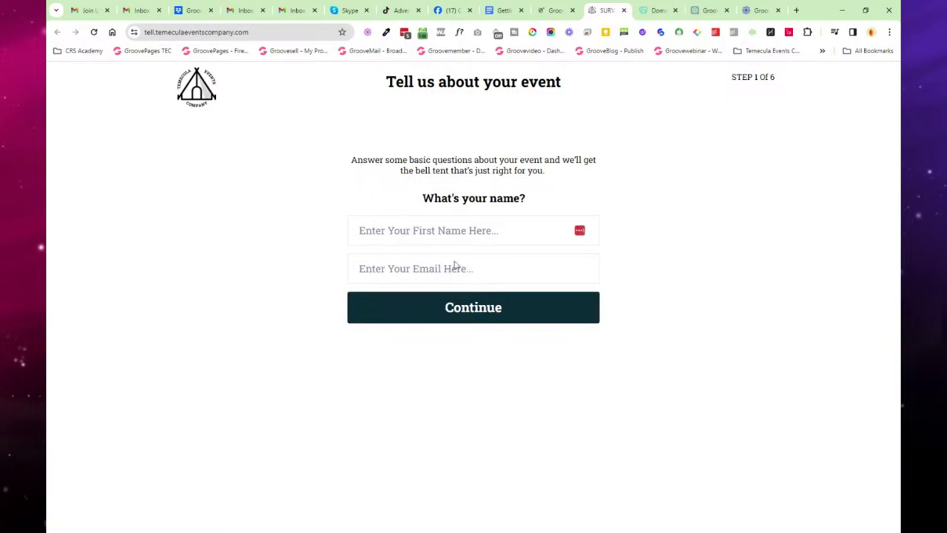
pyautogui.click(441, 235)
pyautogui.write('Robert TEST')
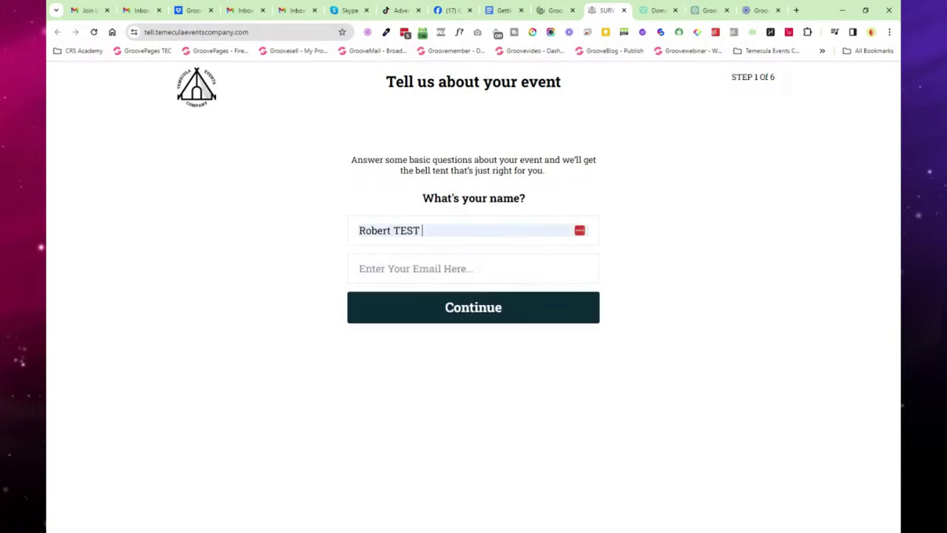
pyautogui.press('Tab')
pyautogui.hotkey('ctrl', 'v')
pyautogui.click(334, 315)
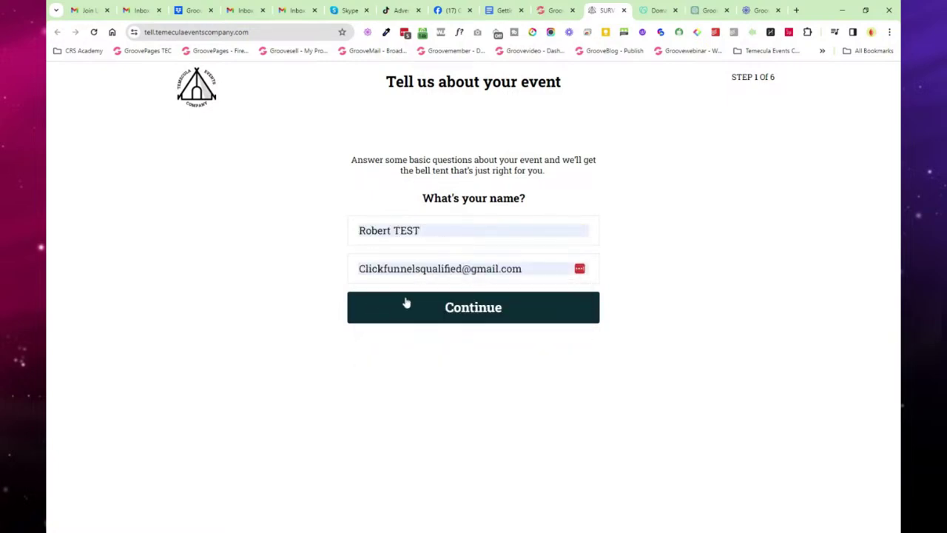
pyautogui.click(407, 303)
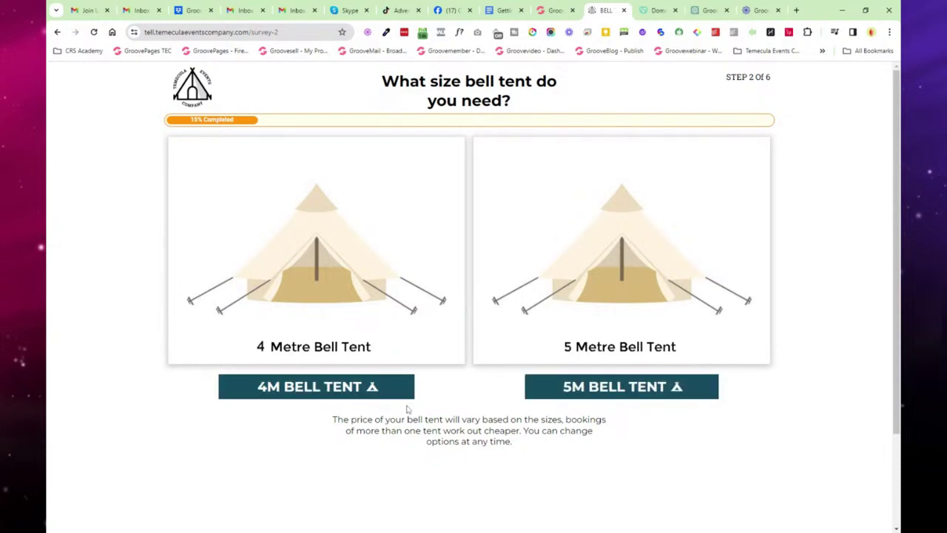
# Step: Answer the live survey with a single 5M bell tent, overnight hire for one day, and the No Styling package to reach the order page
pyautogui.scroll(-2, 408, 403)
pyautogui.scroll(2, 404, 374)
pyautogui.click(621, 388)
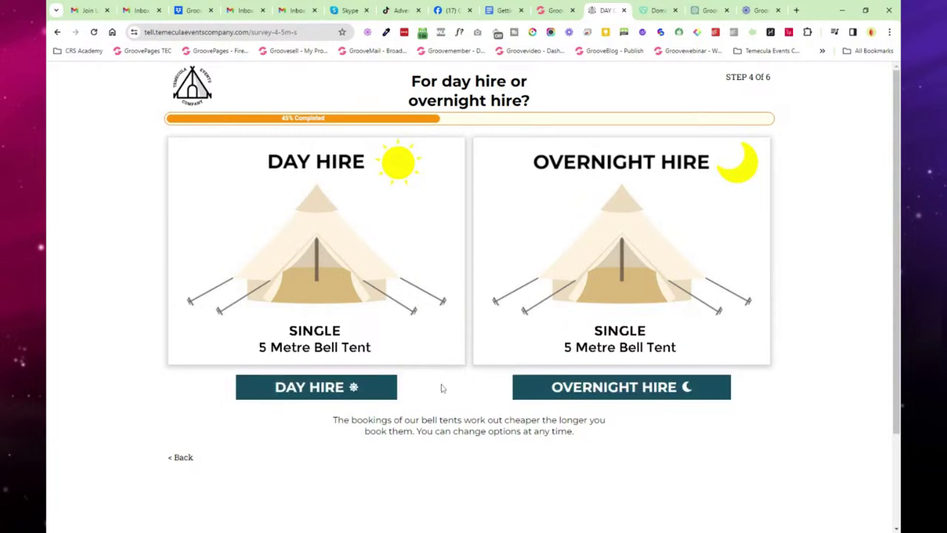
pyautogui.click(616, 389)
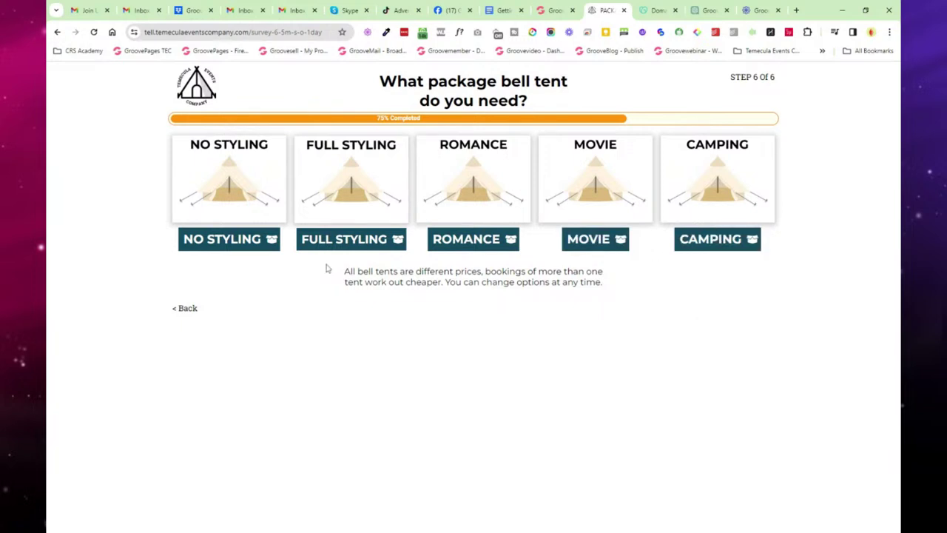
pyautogui.click(248, 243)
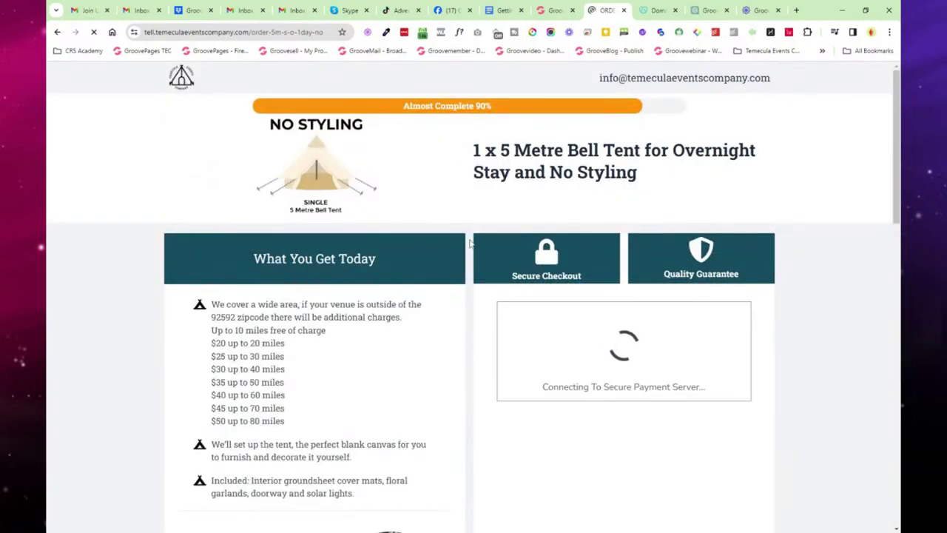
# Step: Return to the Temecula Events Company site in the builder, look through its list of website pages, and close the list
pyautogui.click(555, 11)
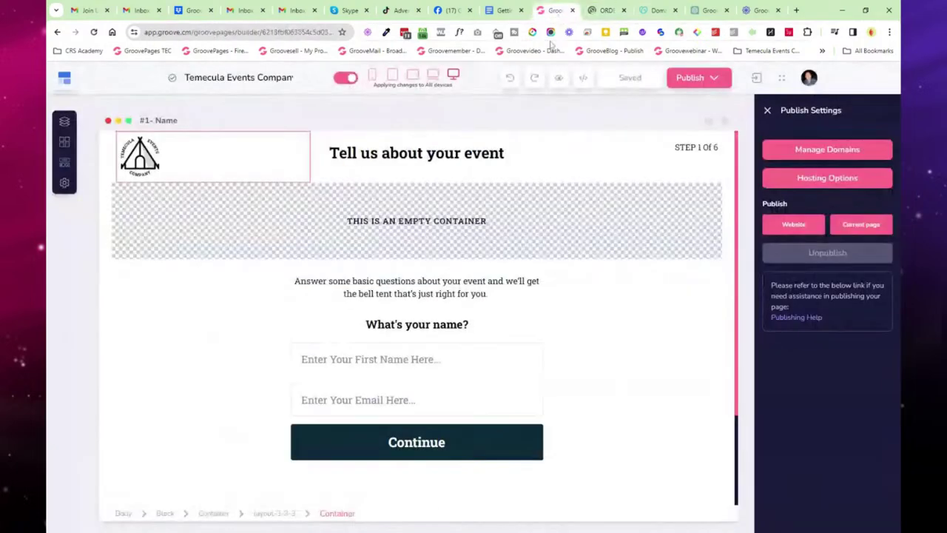
pyautogui.click(64, 122)
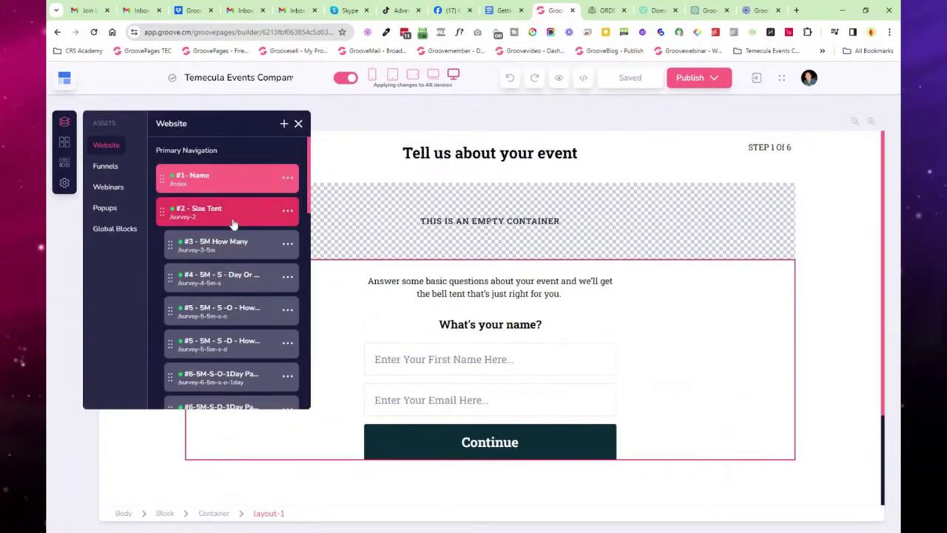
pyautogui.scroll(-3, 252, 227)
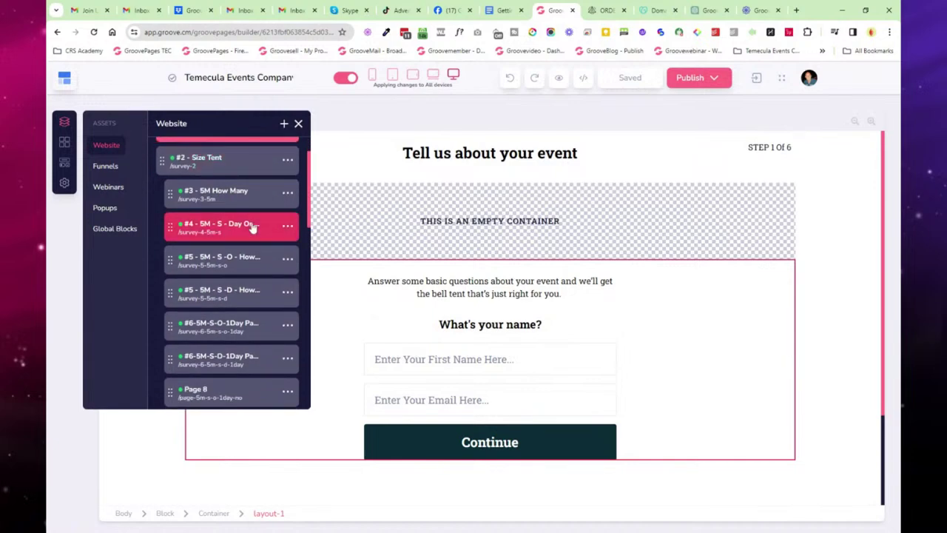
pyautogui.scroll(-5, 251, 227)
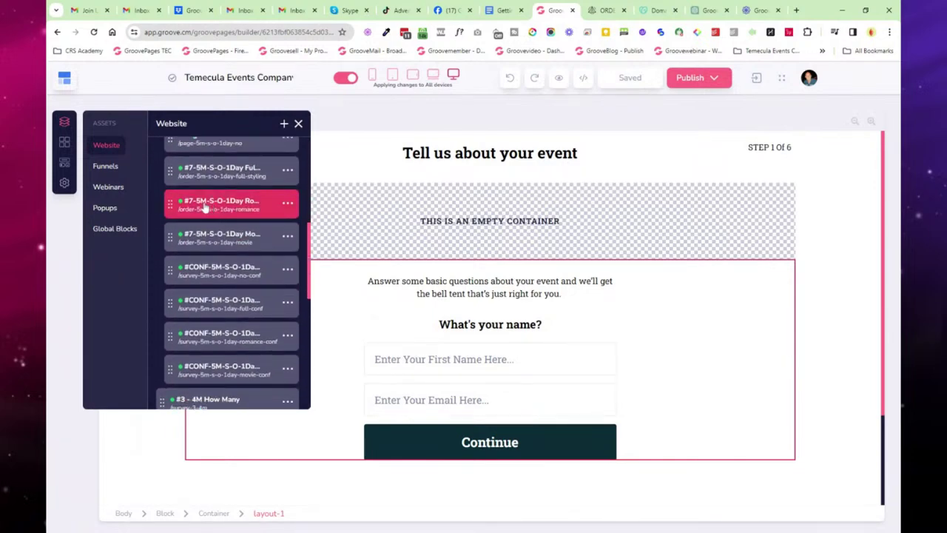
pyautogui.scroll(-4, 252, 206)
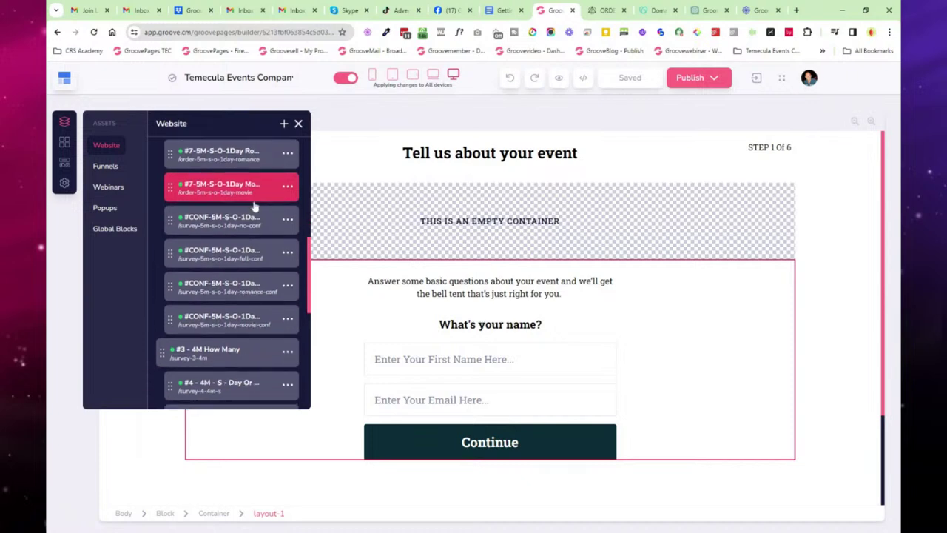
pyautogui.scroll(-6, 254, 211)
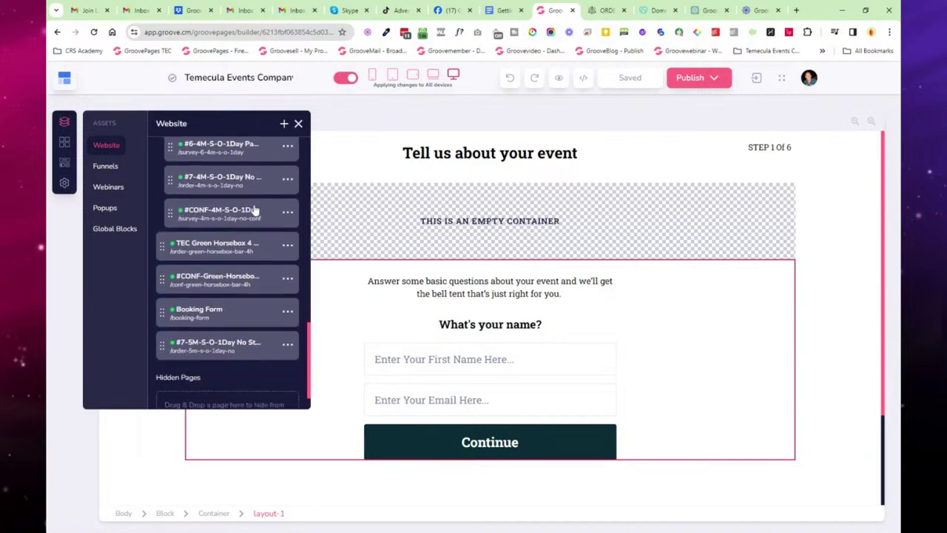
pyautogui.scroll(5, 254, 214)
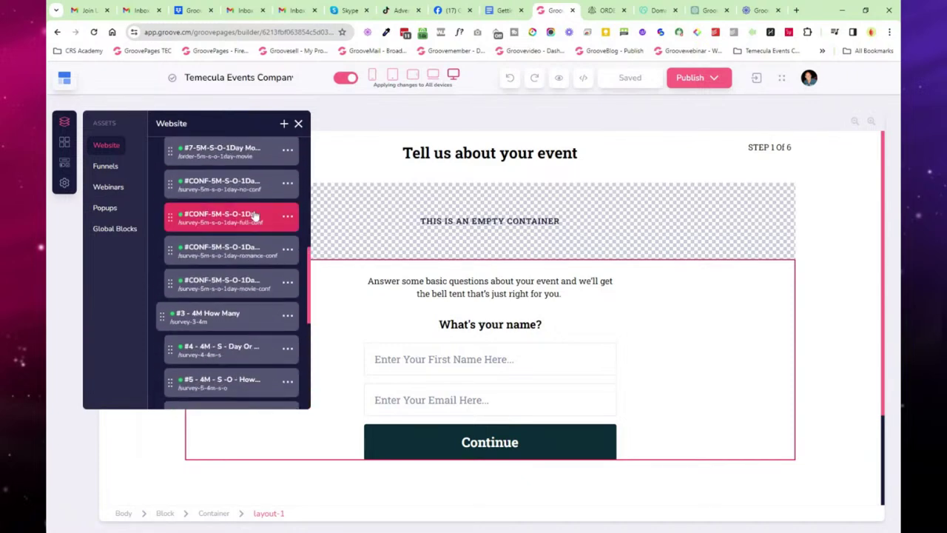
pyautogui.click(299, 124)
pyautogui.click(303, 138)
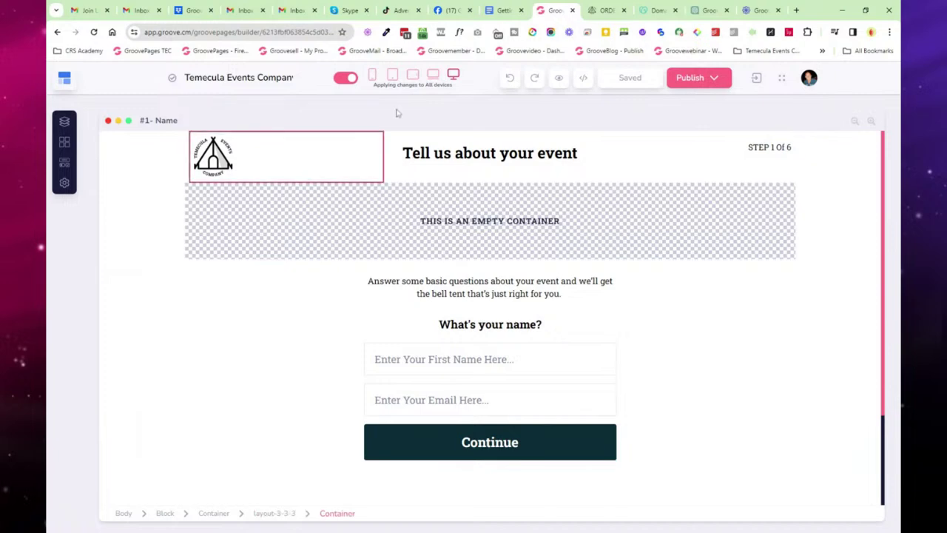
# Step: Review the live order page for the 5M bell tent with no styling, from its heading through the payment options and terms
pyautogui.click(601, 10)
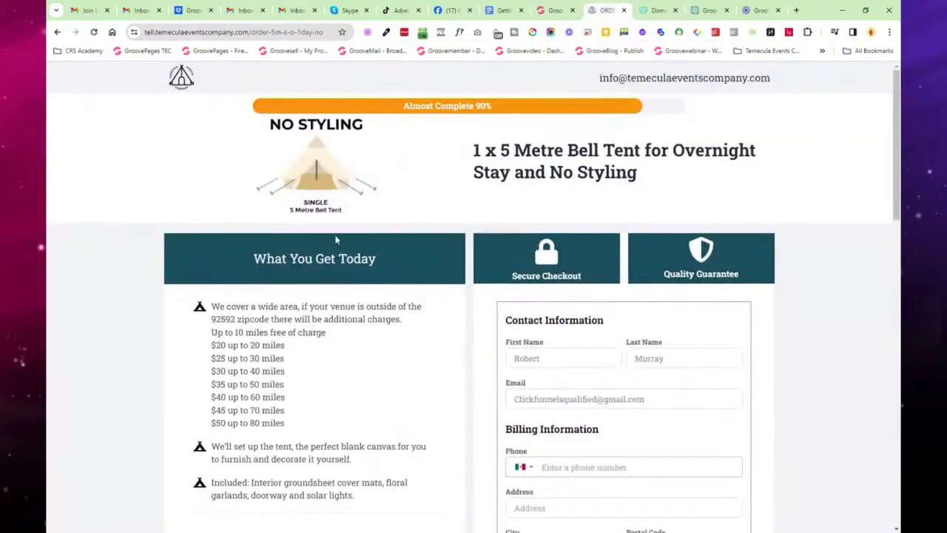
pyautogui.moveTo(471, 152); pyautogui.dragTo(686, 181)
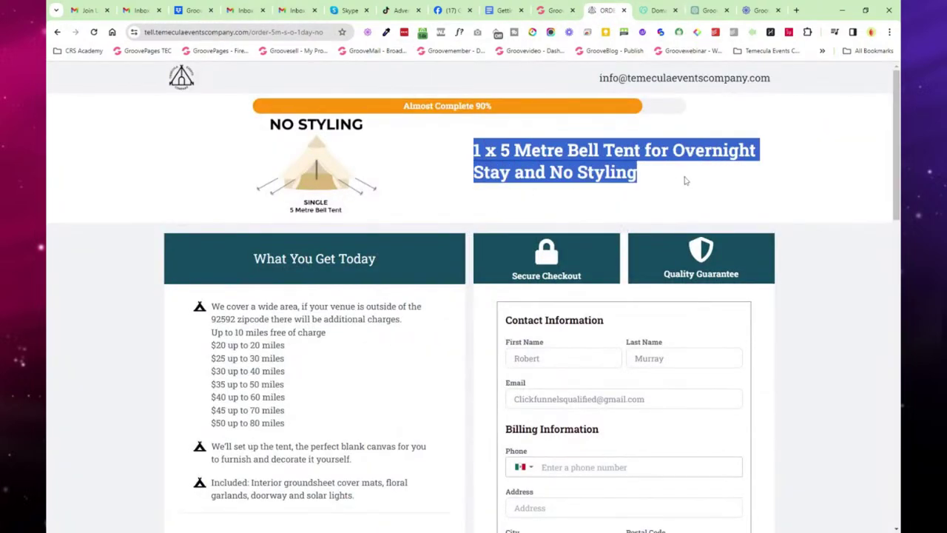
pyautogui.click(686, 180)
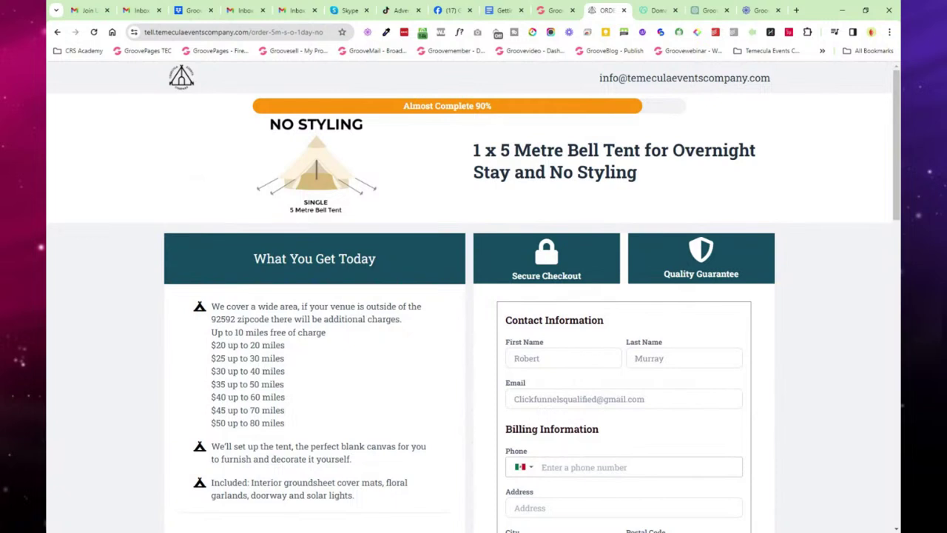
pyautogui.moveTo(472, 152); pyautogui.dragTo(655, 177)
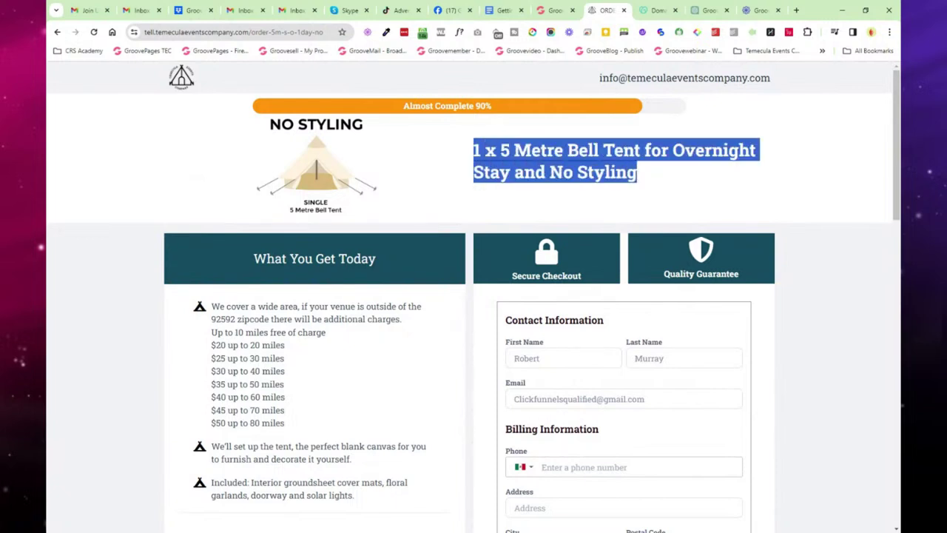
pyautogui.click(655, 177)
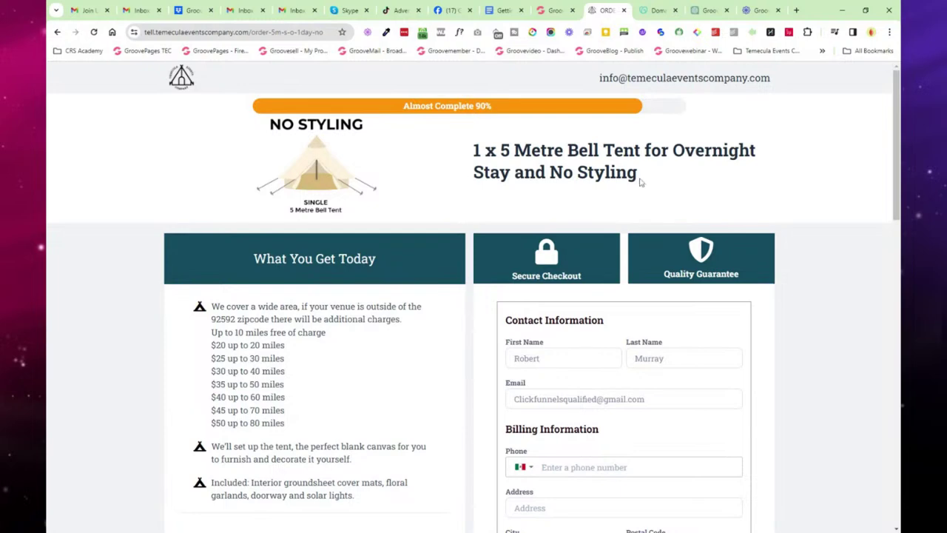
pyautogui.scroll(-1, 451, 279)
pyautogui.scroll(-4, 469, 292)
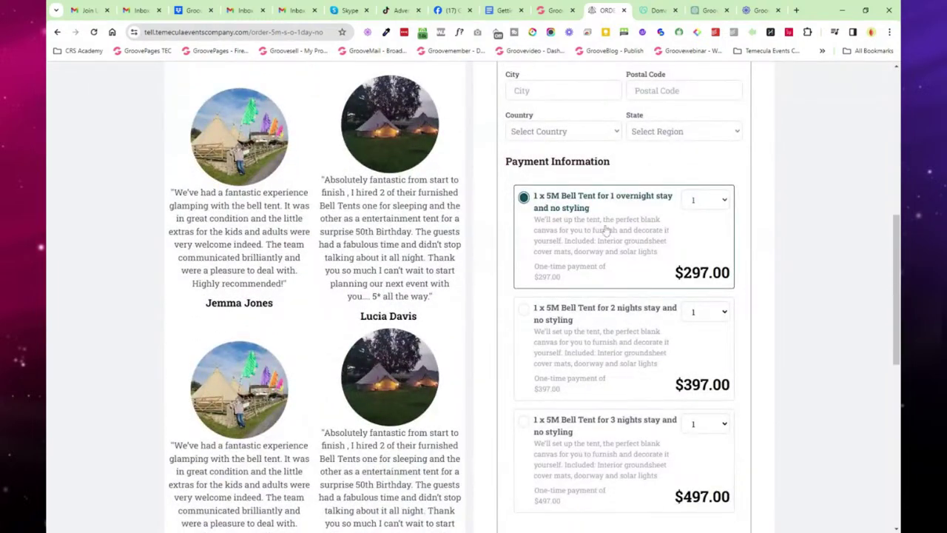
pyautogui.scroll(-1, 691, 244)
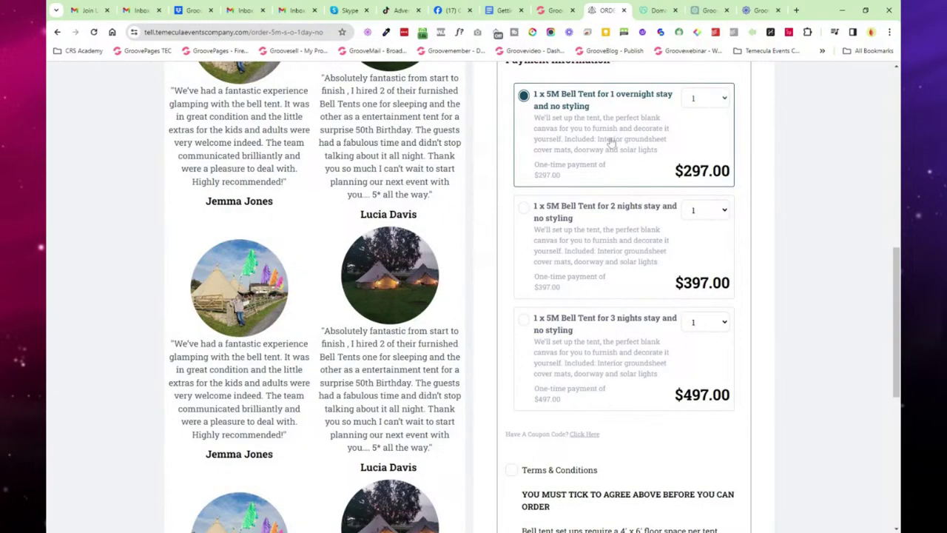
pyautogui.scroll(-1, 660, 261)
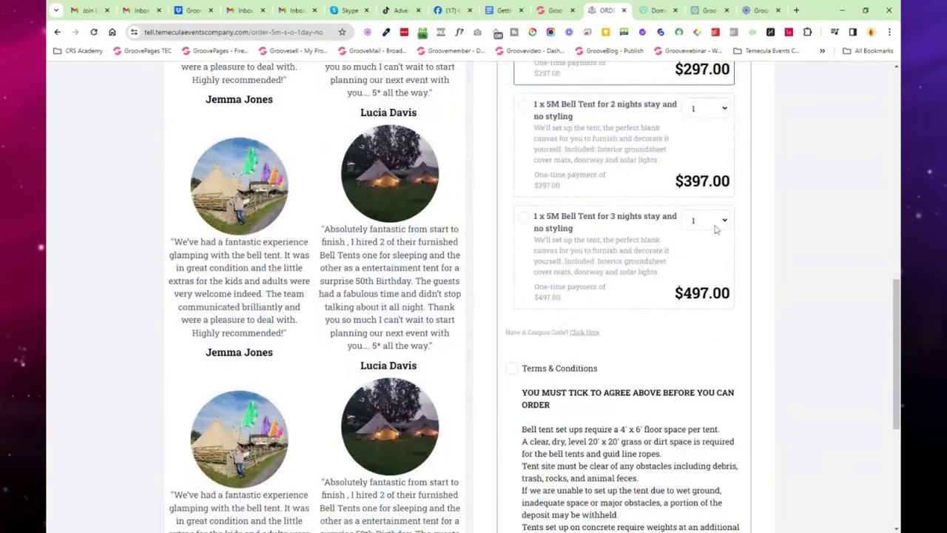
pyautogui.scroll(-3, 614, 296)
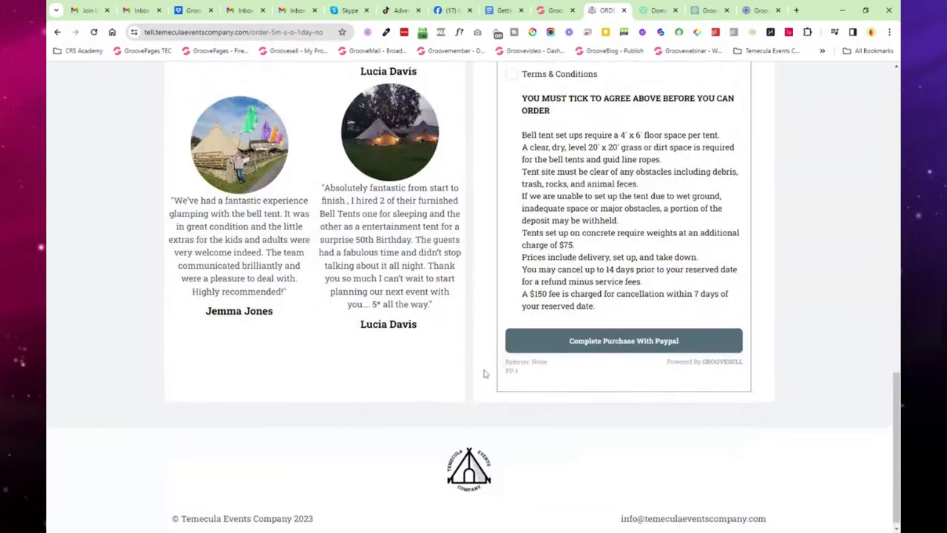
pyautogui.scroll(10, 483, 372)
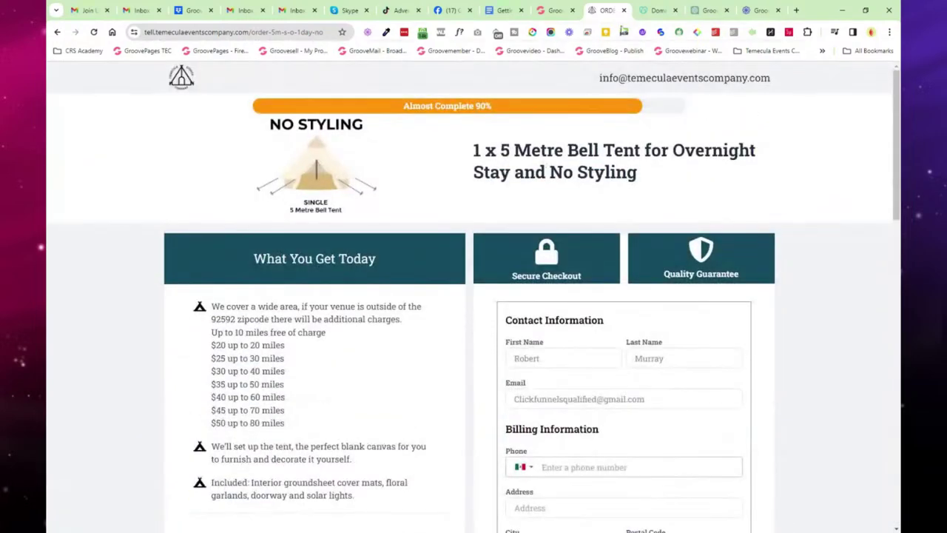
# Step: Close the live order page and leave the Temecula Events Company builder for the Groove dashboard
pyautogui.click(624, 11)
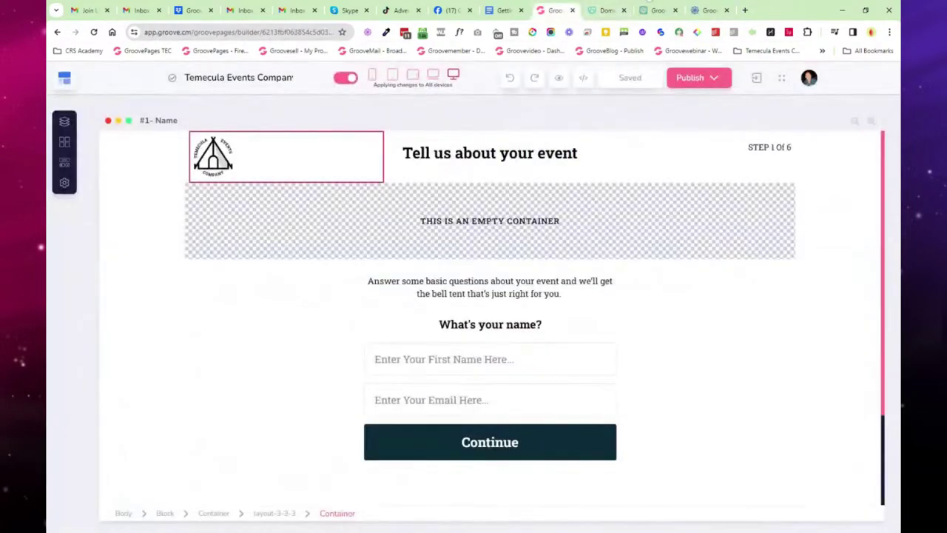
pyautogui.click(577, 154)
pyautogui.click(65, 77)
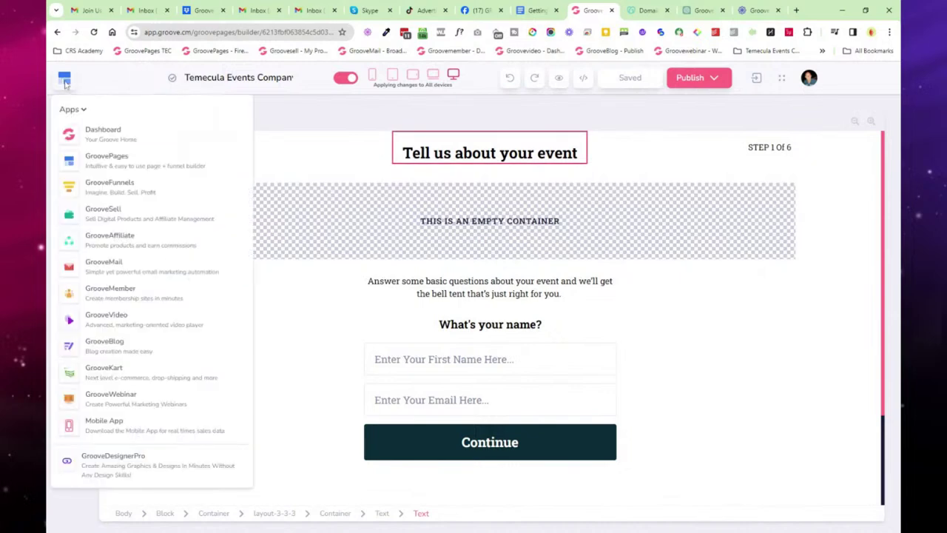
pyautogui.click(116, 147)
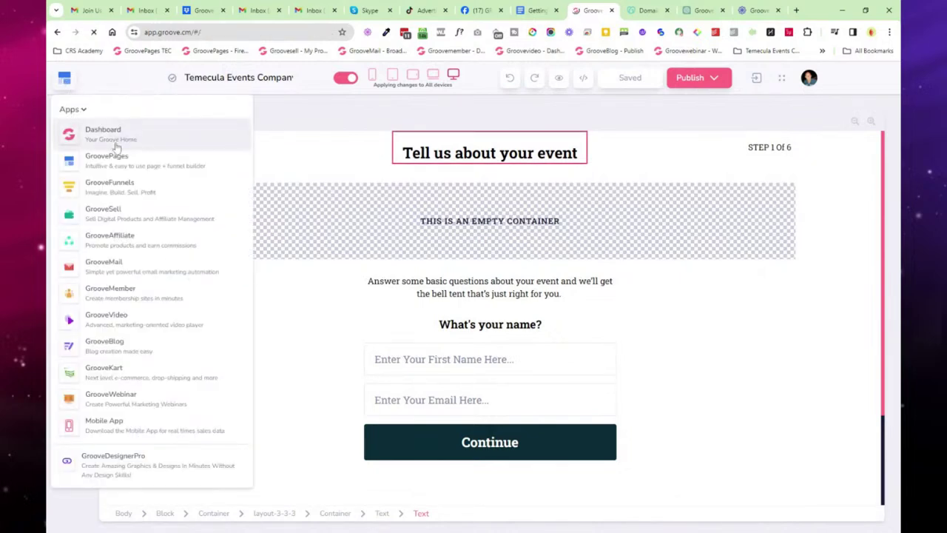